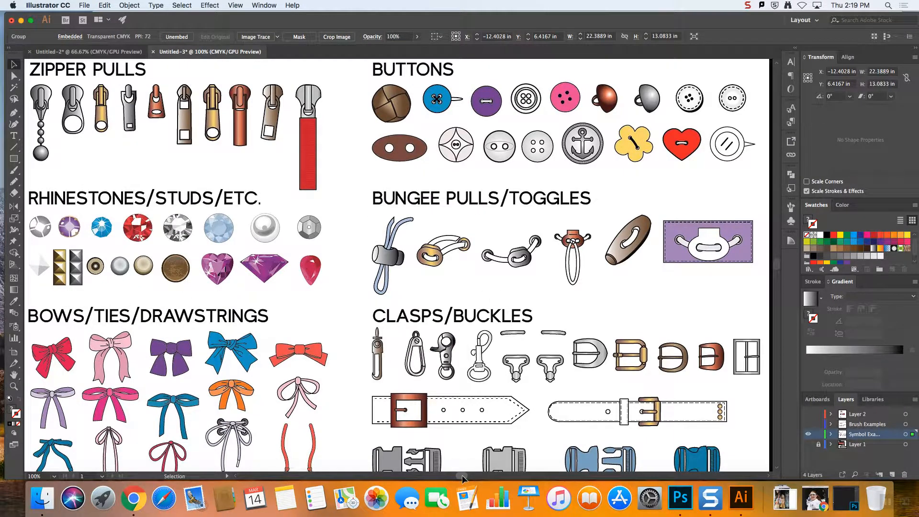
# Make Layer 2 with the button, frog closure and toggle photos visible, keeping the Brush Examples layer hidden
pyautogui.press('super+minus')
pyautogui.press('super+minus')
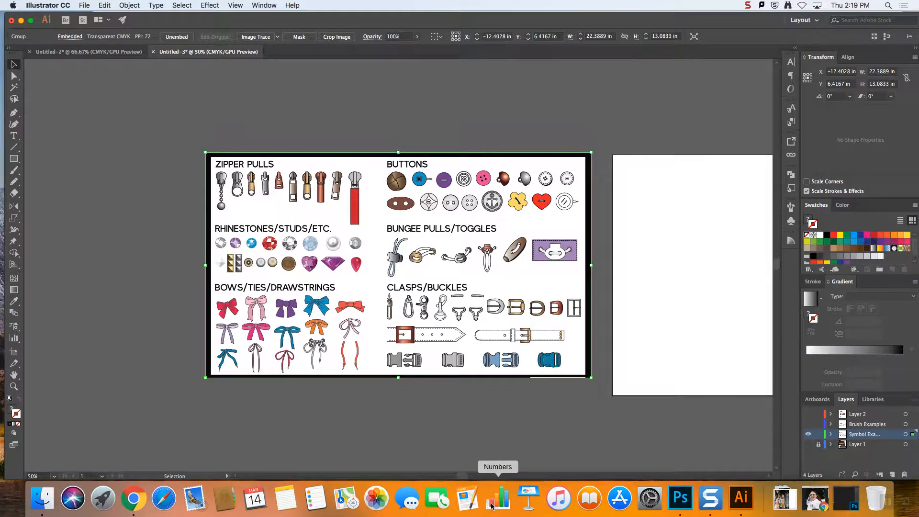
pyautogui.moveTo(463, 477); pyautogui.dragTo(481, 477)
pyautogui.click(809, 424)
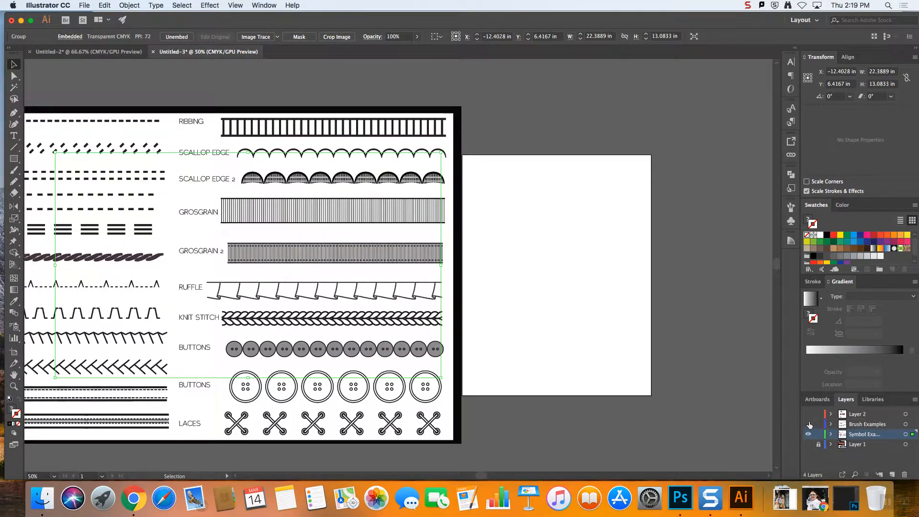
pyautogui.click(809, 424)
pyautogui.click(808, 413)
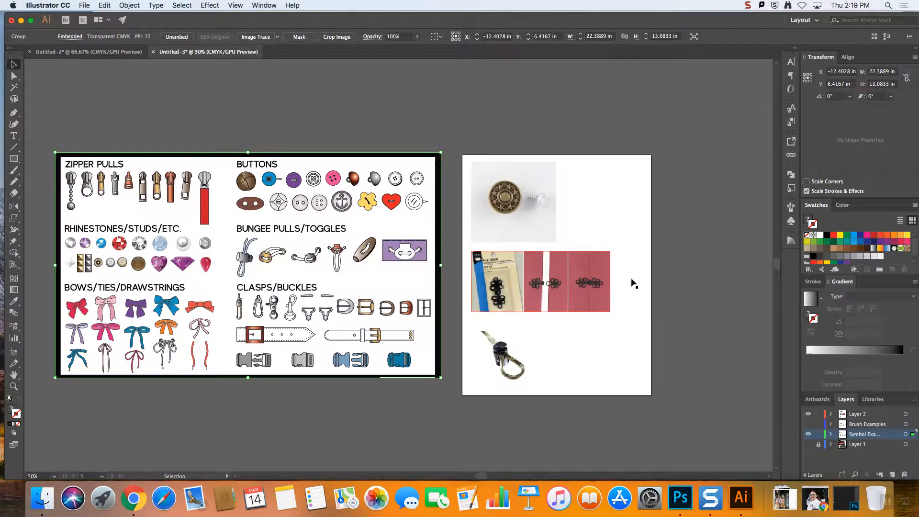
# Add a new layer above the Symbol Examples layer, and lock and hide the Symbol Examples layer
pyautogui.press('super+equal')
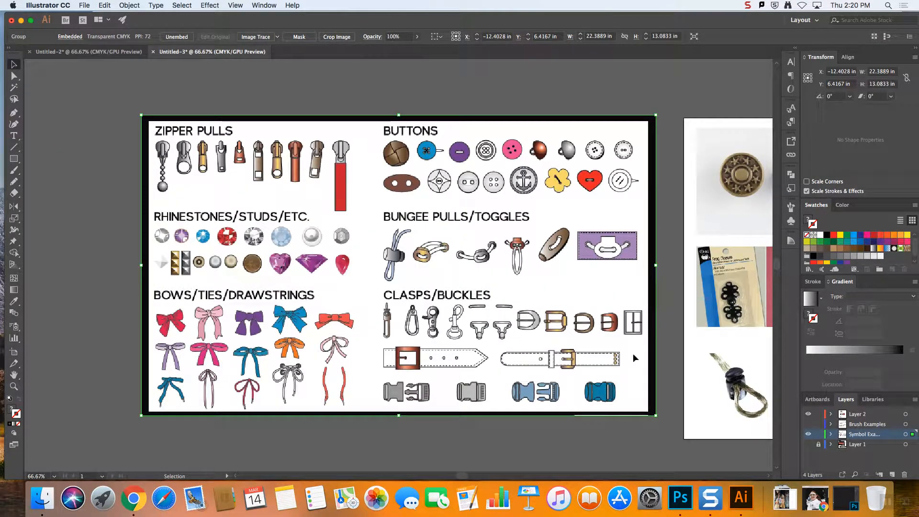
pyautogui.moveTo(461, 477); pyautogui.dragTo(493, 476)
pyautogui.click(543, 387)
pyautogui.press('super+equal')
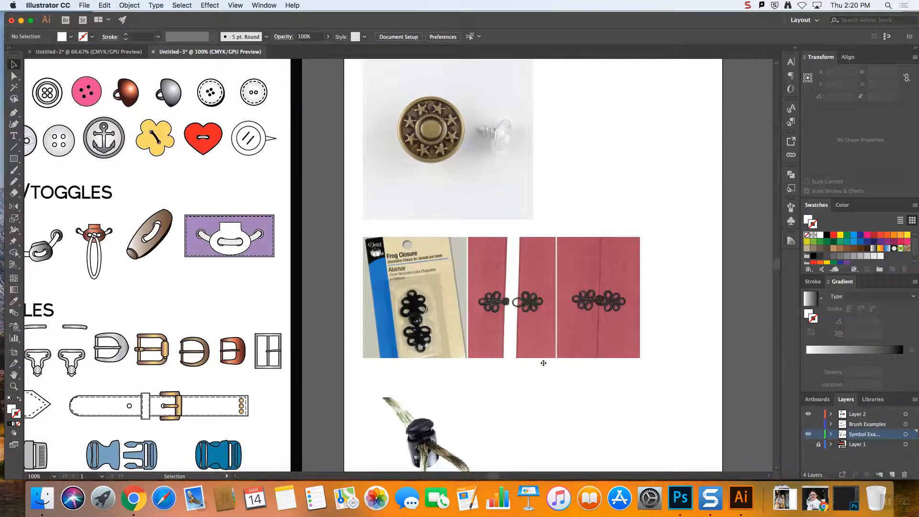
pyautogui.moveTo(778, 266); pyautogui.dragTo(777, 261)
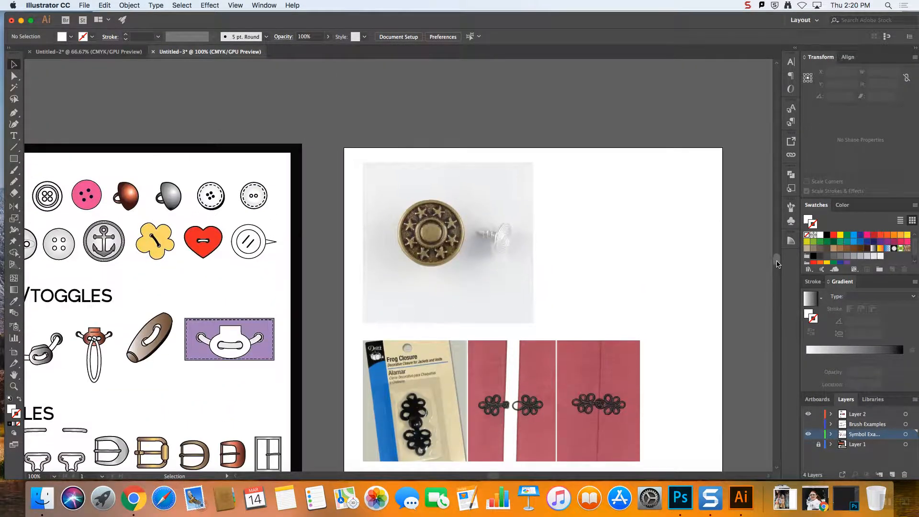
pyautogui.press('super+equal')
pyautogui.press('super+equal')
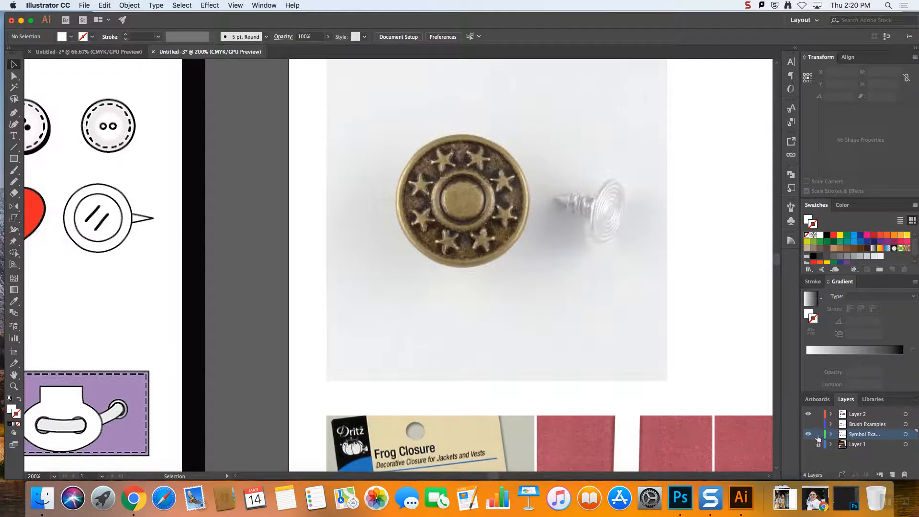
pyautogui.click(892, 475)
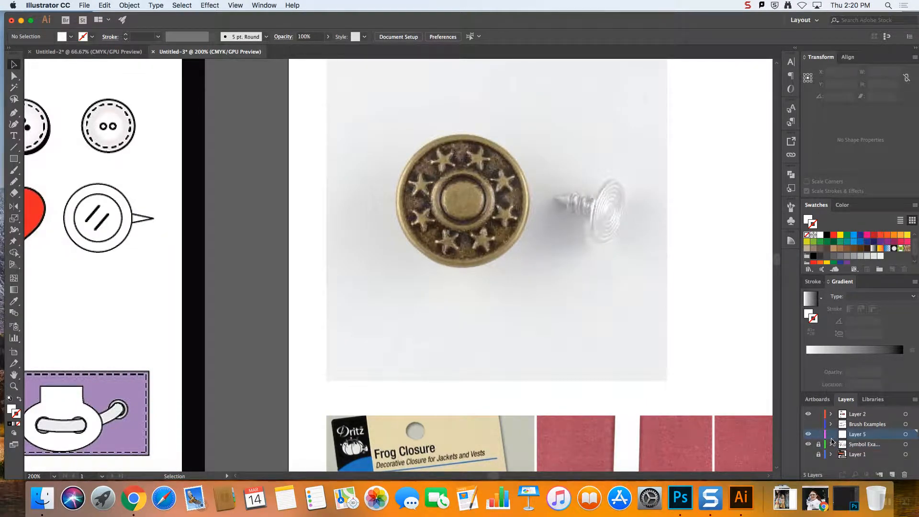
pyautogui.click(808, 446)
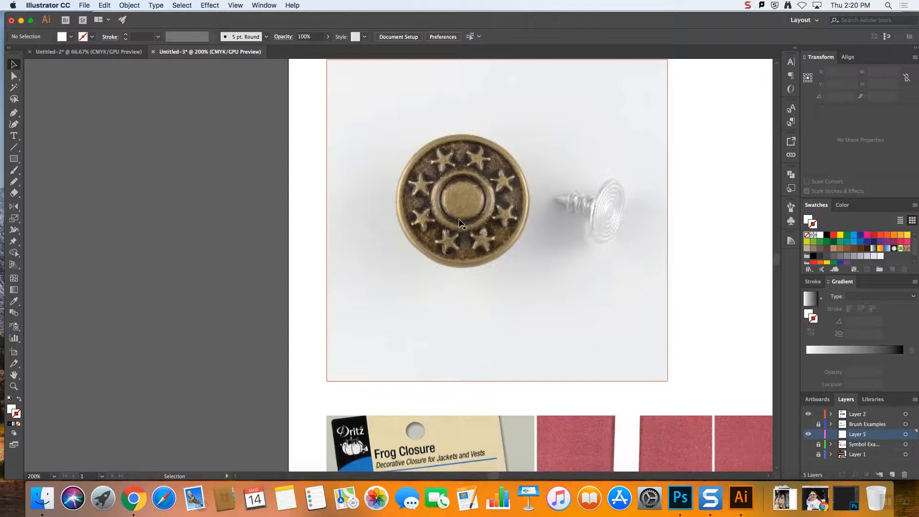
# Draw a circle about 1.94 in wide and align it with the outer edge of the brass button photo
pyautogui.moveTo(776, 264)
pyautogui.mouseDown()
pyautogui.moveTo(775, 278)
pyautogui.moveTo(776, 266)
pyautogui.mouseUp()
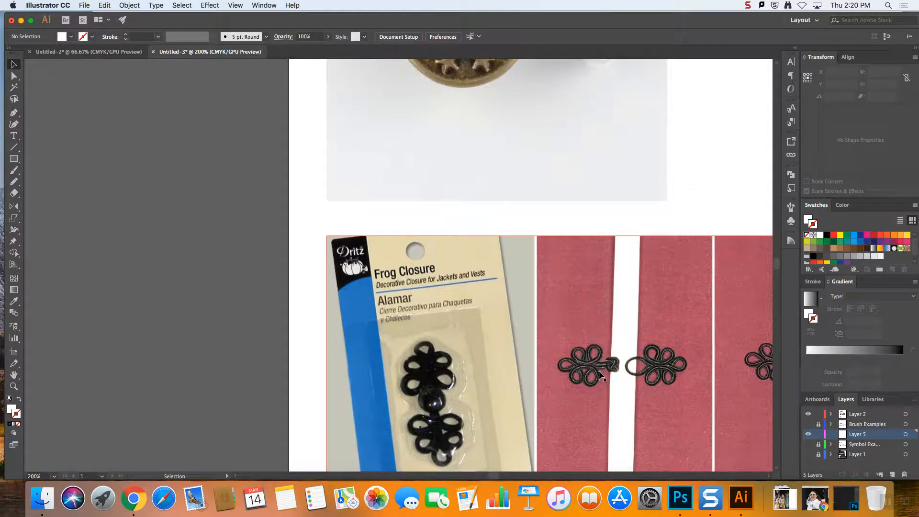
pyautogui.moveTo(777, 265); pyautogui.dragTo(777, 260)
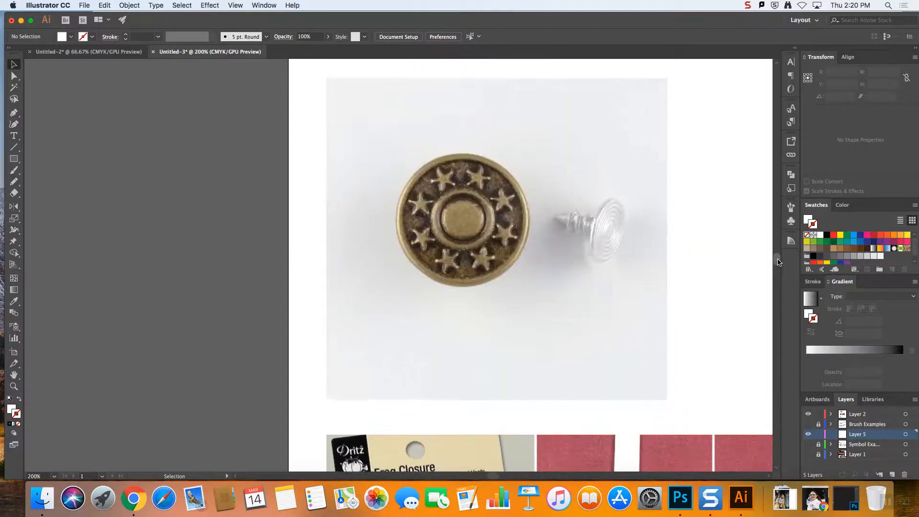
pyautogui.moveTo(14, 159); pyautogui.dragTo(73, 182)
pyautogui.moveTo(393, 141); pyautogui.dragTo(532, 276)
pyautogui.press('Left')
pyautogui.press('Up')
pyautogui.press('Up')
pyautogui.press('Up')
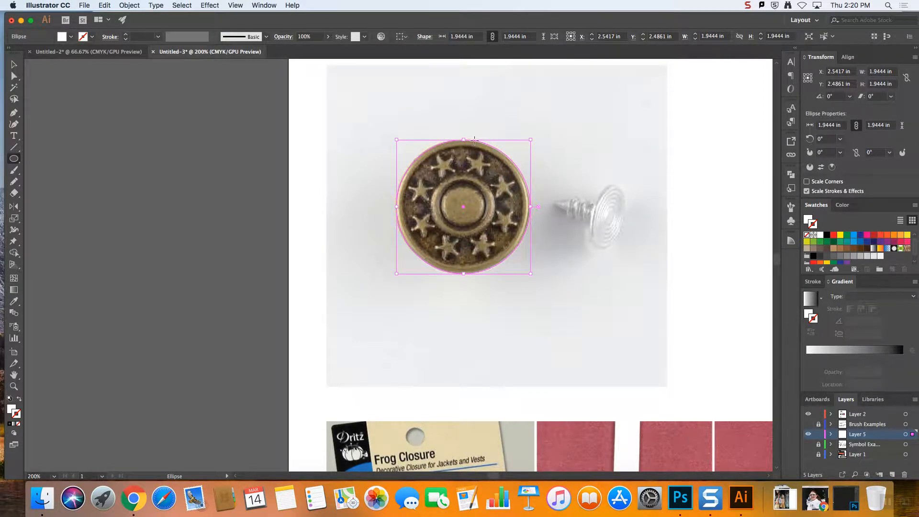
pyautogui.moveTo(417, 165); pyautogui.dragTo(530, 273)
pyautogui.press('super+z')
# Move Layer 5 above Layer 2 and give the circle a black 1 pt stroke with no fill
pyautogui.click(9, 398)
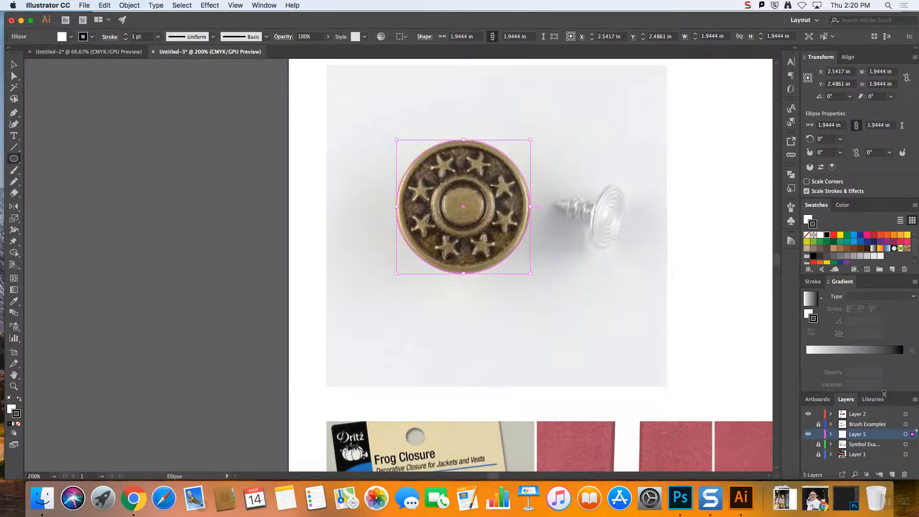
pyautogui.click(806, 414)
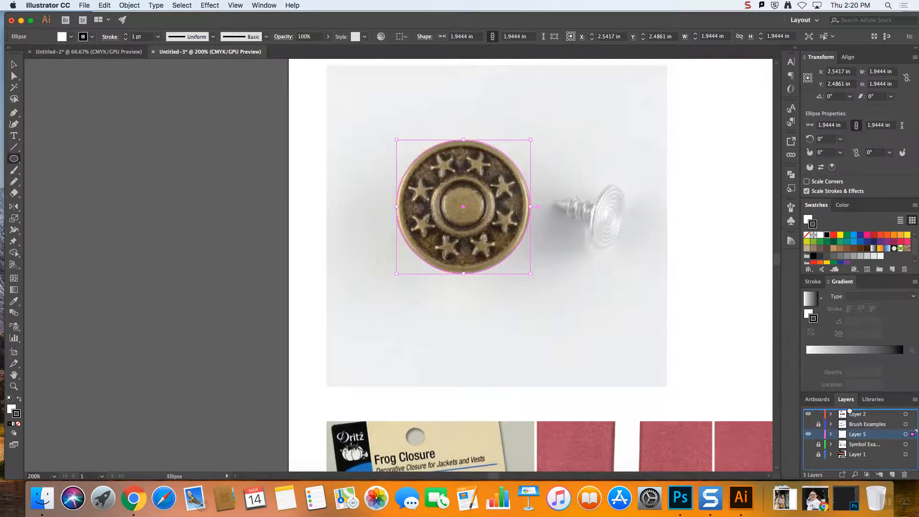
pyautogui.moveTo(850, 412); pyautogui.dragTo(850, 410)
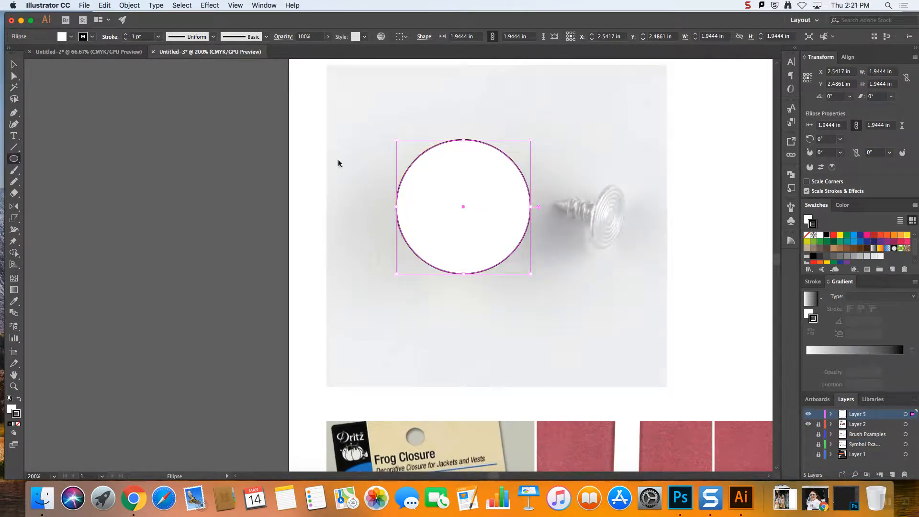
pyautogui.click(10, 410)
pyautogui.click(18, 424)
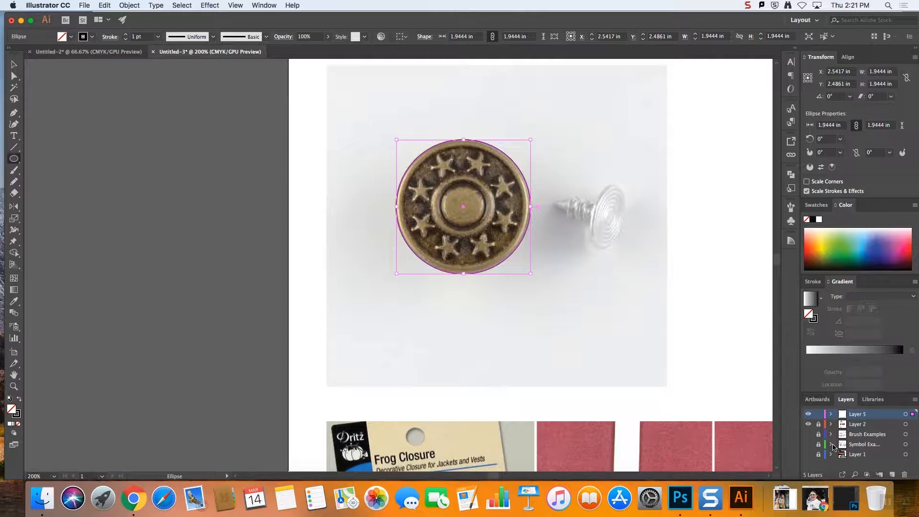
# Turn Layer 2 into a template layer with its images dimmed to 50%
pyautogui.click(856, 424)
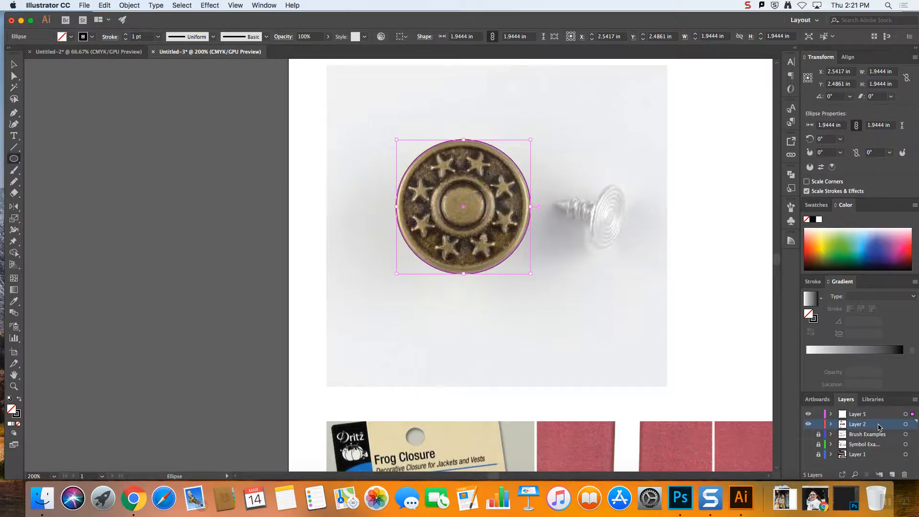
pyautogui.doubleClick(879, 426)
pyautogui.click(391, 209)
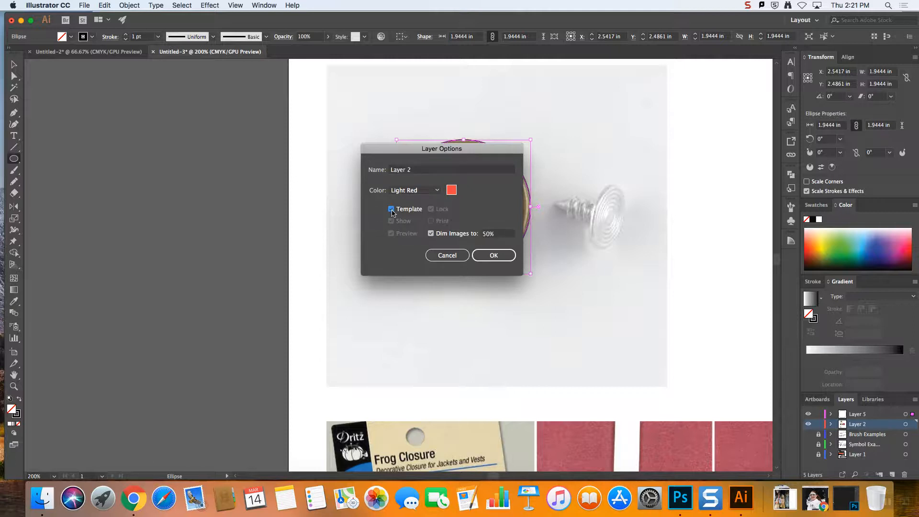
pyautogui.click(494, 255)
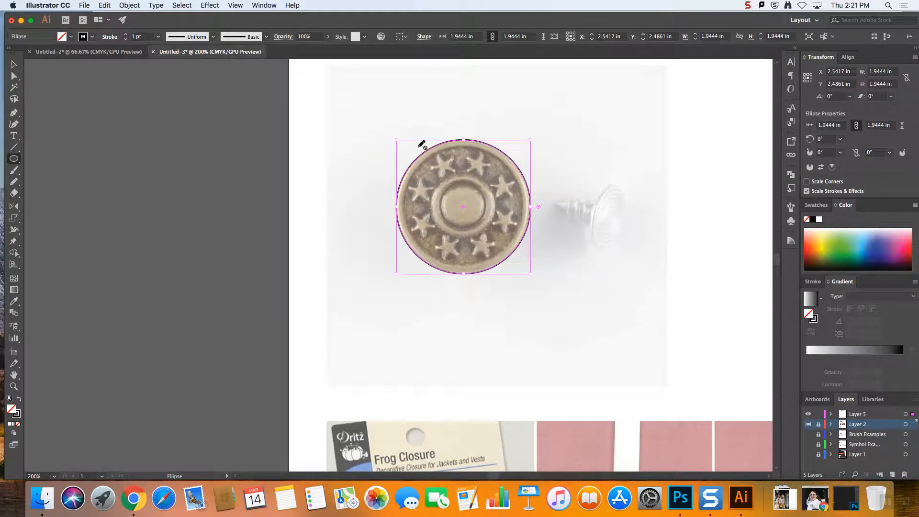
# Paste a copy of the circle in place and scale it from its centre to about 0.95 in around the button's raised ring
pyautogui.click(14, 64)
pyautogui.click(216, 154)
pyautogui.click(528, 184)
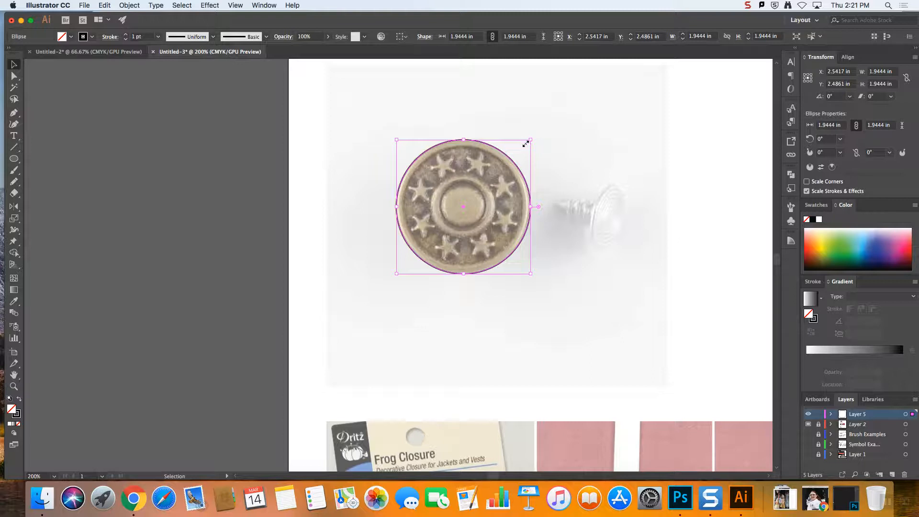
pyautogui.click(105, 5)
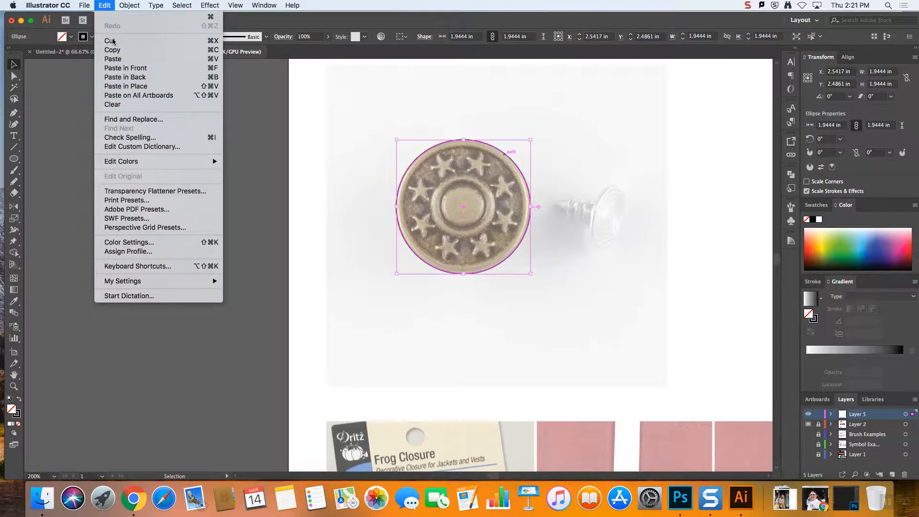
pyautogui.click(124, 51)
pyautogui.click(104, 5)
pyautogui.click(129, 87)
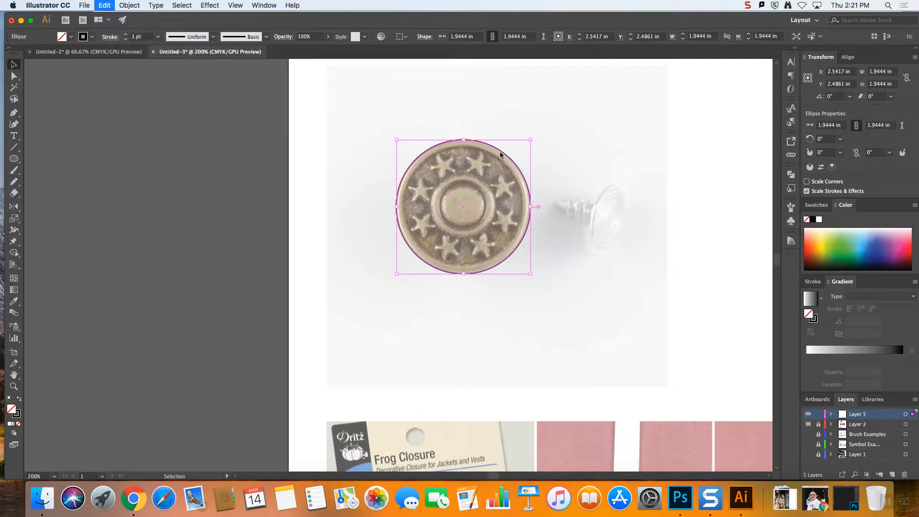
pyautogui.moveTo(530, 140); pyautogui.dragTo(477, 187)
pyautogui.moveTo(548, 129); pyautogui.dragTo(502, 176)
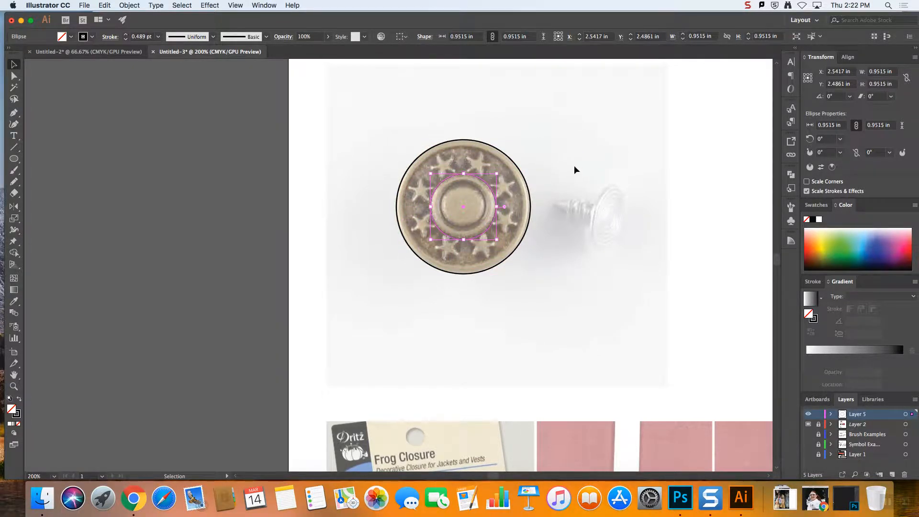
# Paste a copy of the ring circle in place and scale it from its centre to about 0.67 in around the button's middle
pyautogui.click(101, 5)
pyautogui.click(108, 5)
pyautogui.click(108, 5)
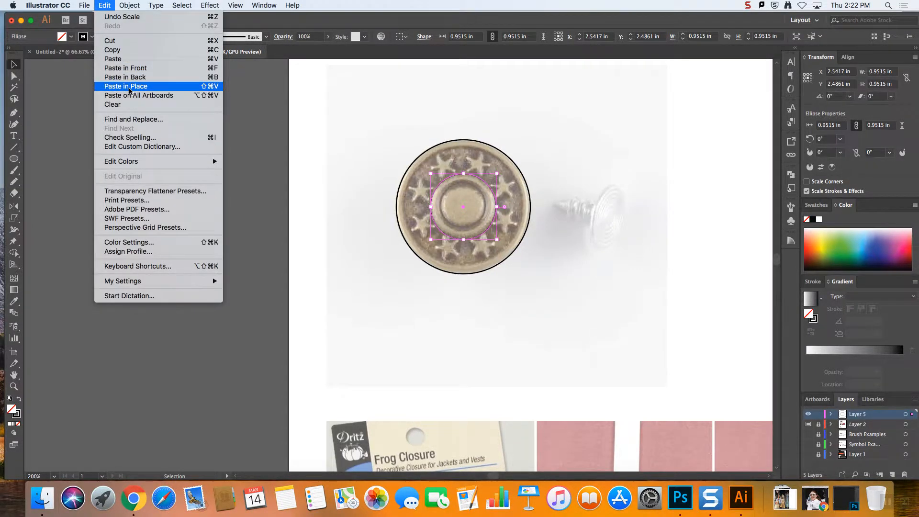
pyautogui.click(129, 87)
pyautogui.moveTo(500, 177); pyautogui.dragTo(488, 186)
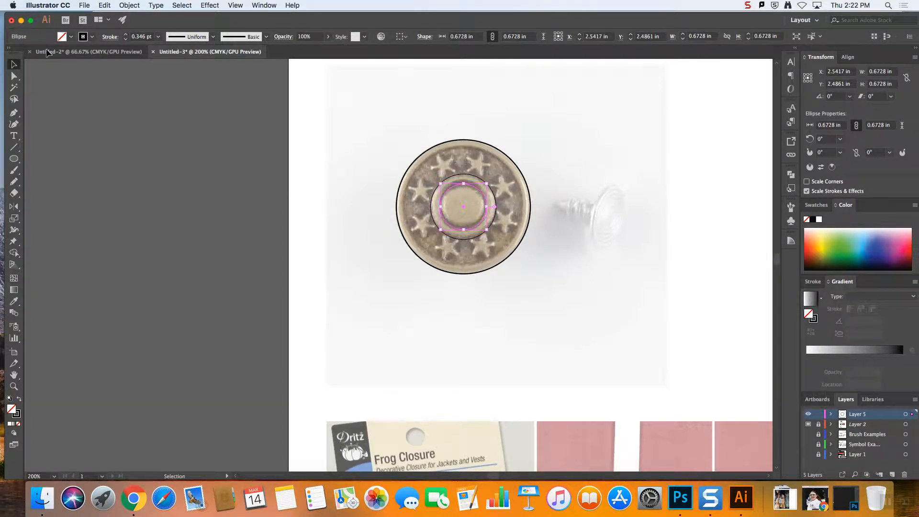
pyautogui.click(616, 134)
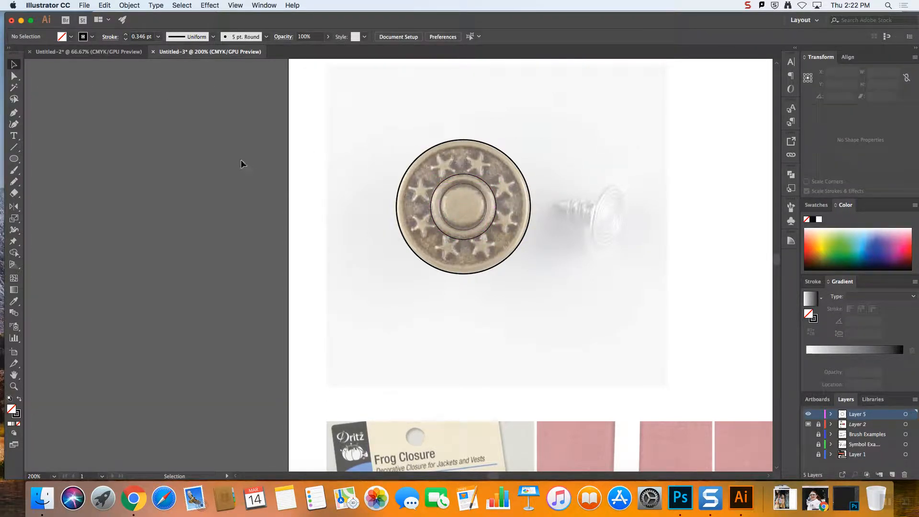
# Set the stroke weight of the two inner circles to 1 pt
pyautogui.click(493, 193)
pyautogui.keyDown('shift'); pyautogui.click(485, 199); pyautogui.keyUp('shift')
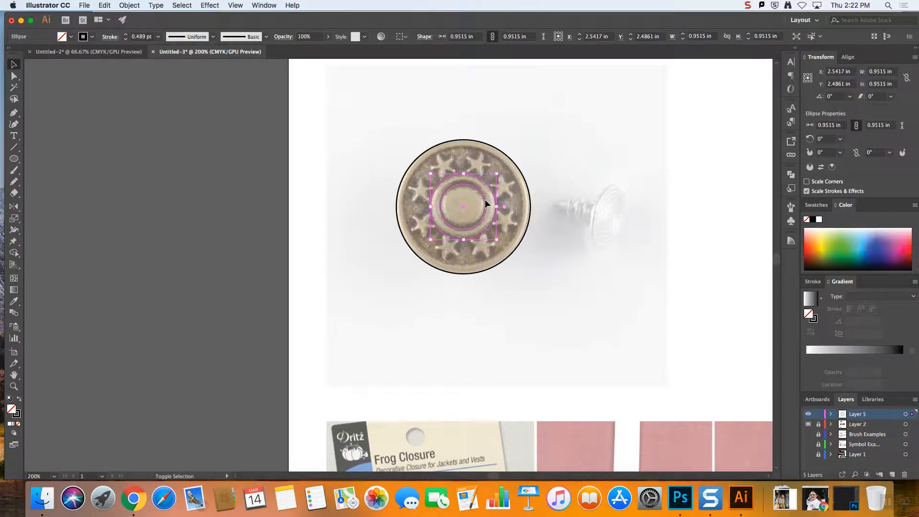
pyautogui.click(126, 38)
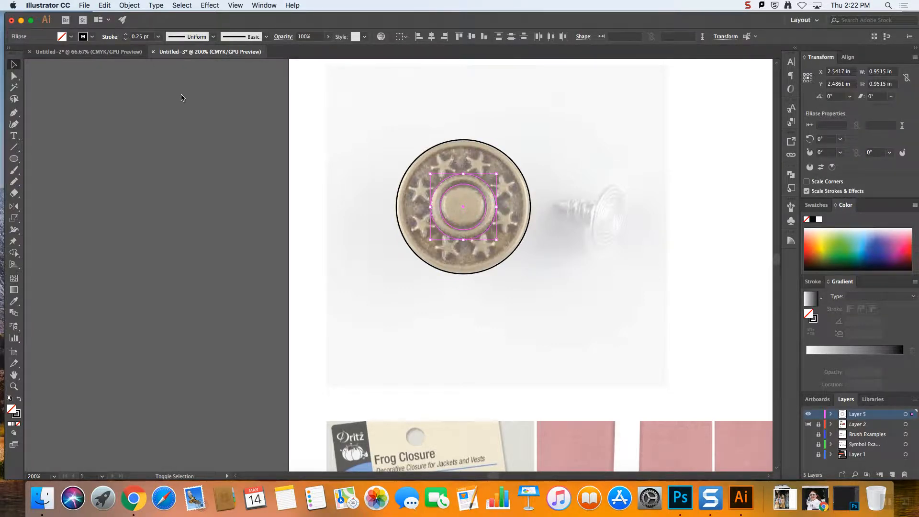
pyautogui.click(126, 35)
pyautogui.click(126, 35)
pyautogui.click(125, 35)
pyautogui.click(230, 162)
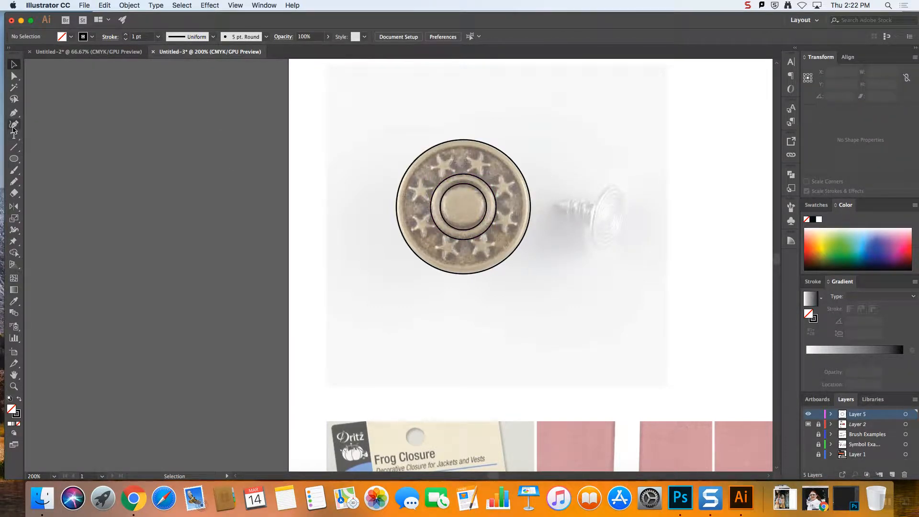
# Draw a star about 0.35 in wide over the button's upper-left star and apply the default white fill and black stroke
pyautogui.click(18, 160)
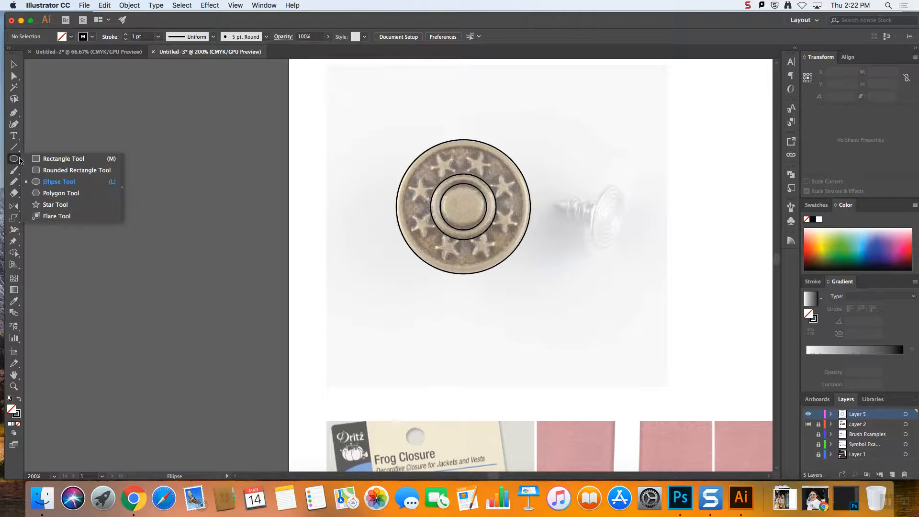
pyautogui.click(55, 205)
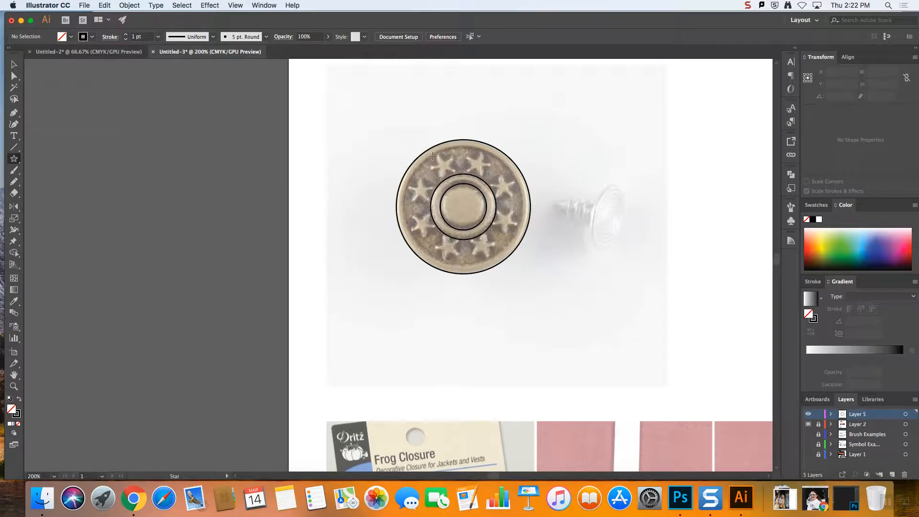
pyautogui.moveTo(434, 154); pyautogui.dragTo(445, 159)
pyautogui.click(12, 65)
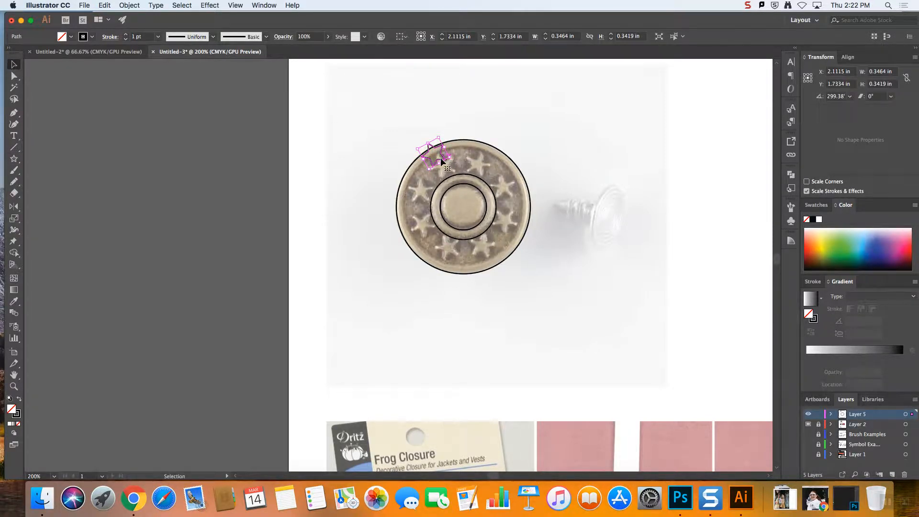
pyautogui.moveTo(440, 163); pyautogui.dragTo(449, 177)
pyautogui.click(9, 399)
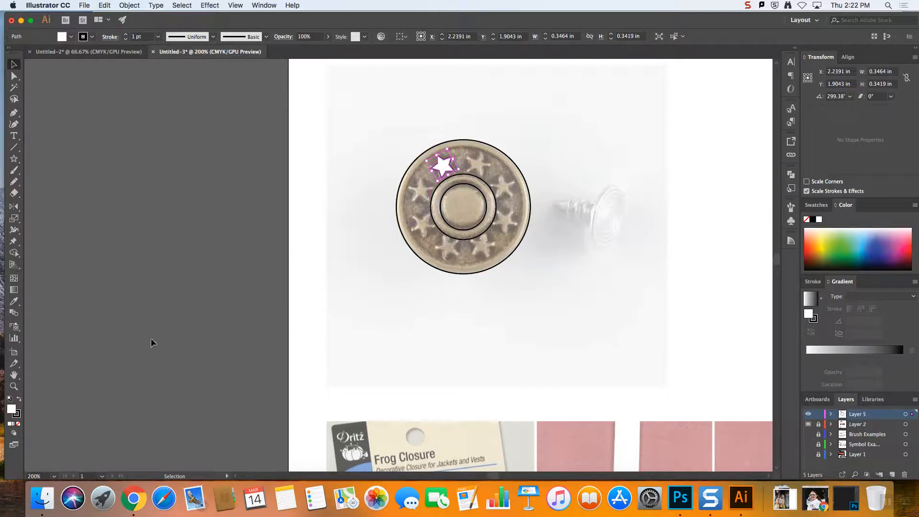
pyautogui.click(520, 113)
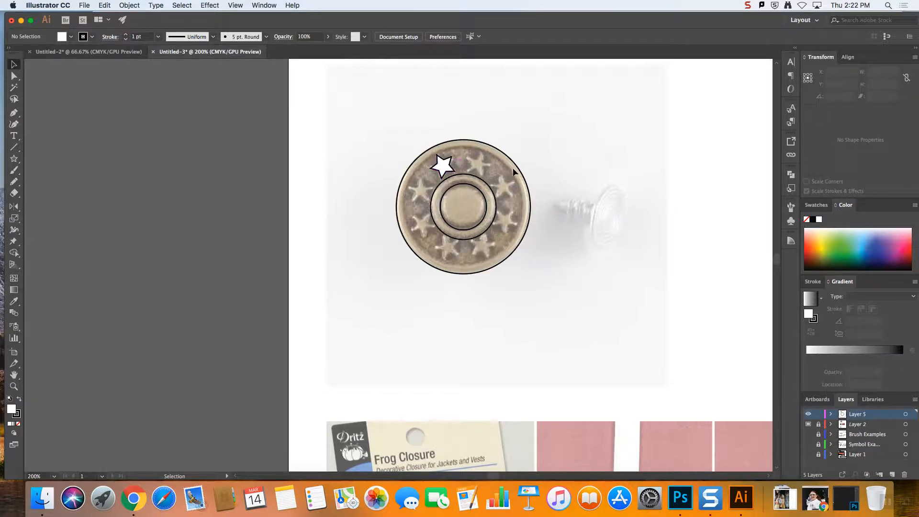
pyautogui.click(529, 170)
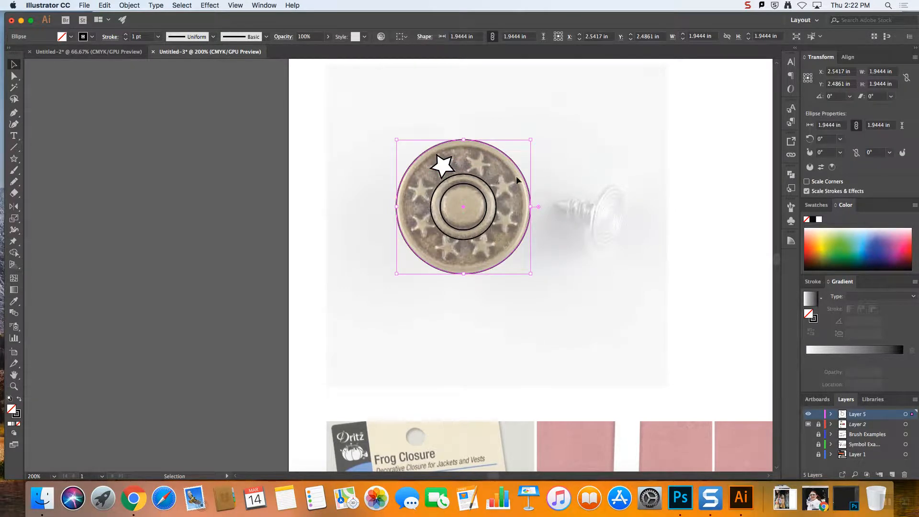
pyautogui.press('a')
pyautogui.moveTo(523, 178); pyautogui.dragTo(590, 168)
pyautogui.press('super+z')
pyautogui.press('v')
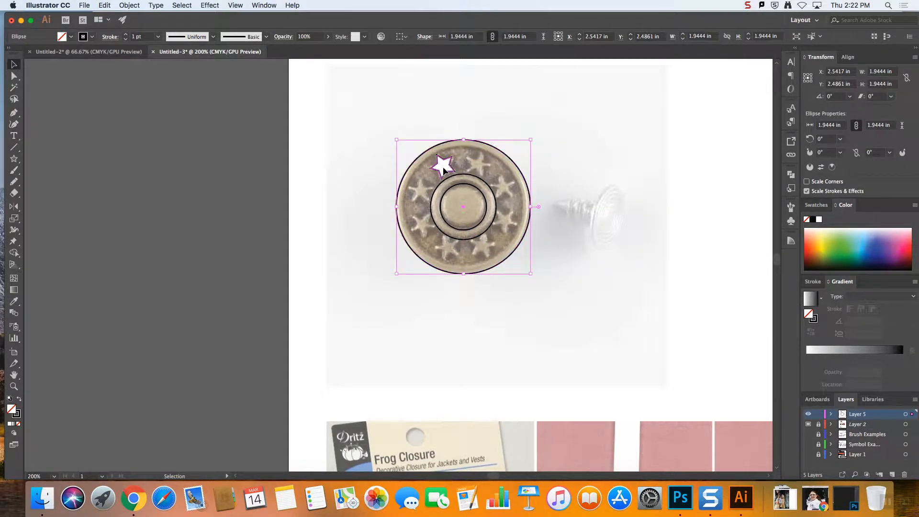
pyautogui.click(442, 164)
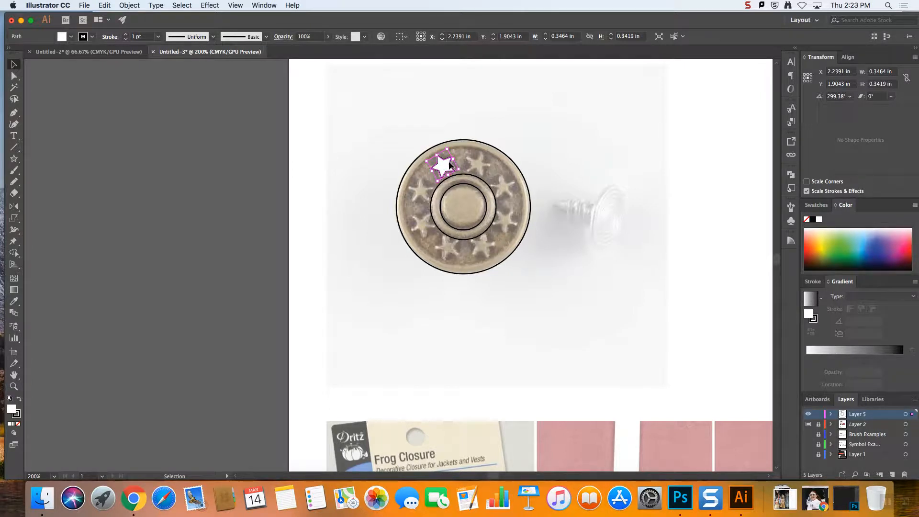
pyautogui.click(467, 115)
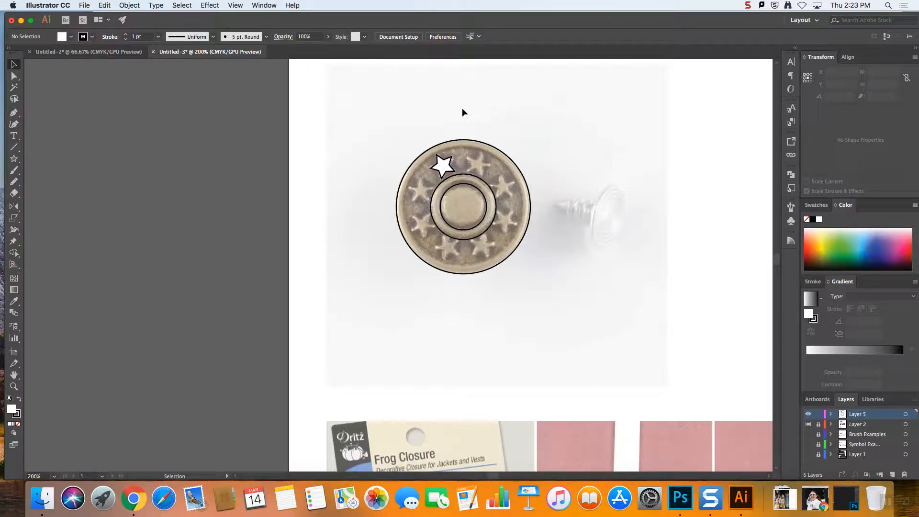
# Duplicate the white star over the button's seven other stars, moving and rotating the copies to match the photo
pyautogui.click(445, 166)
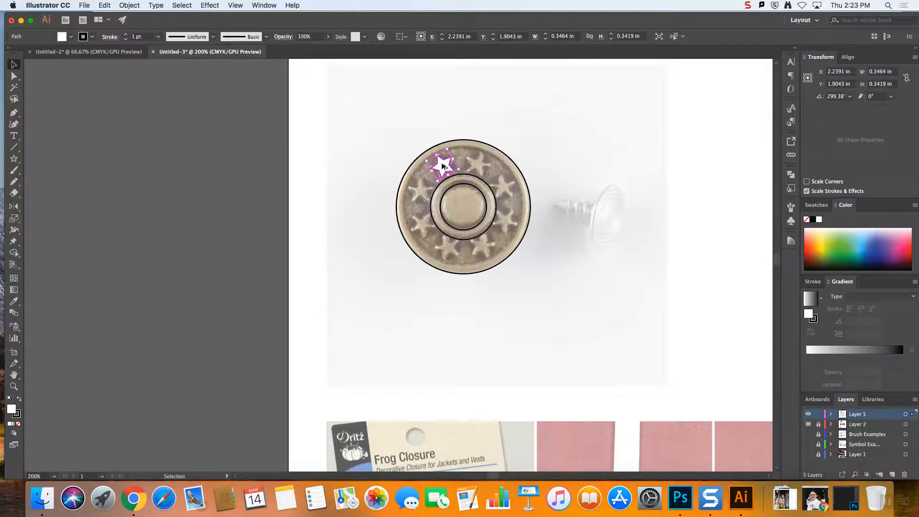
pyautogui.moveTo(443, 166); pyautogui.dragTo(480, 168)
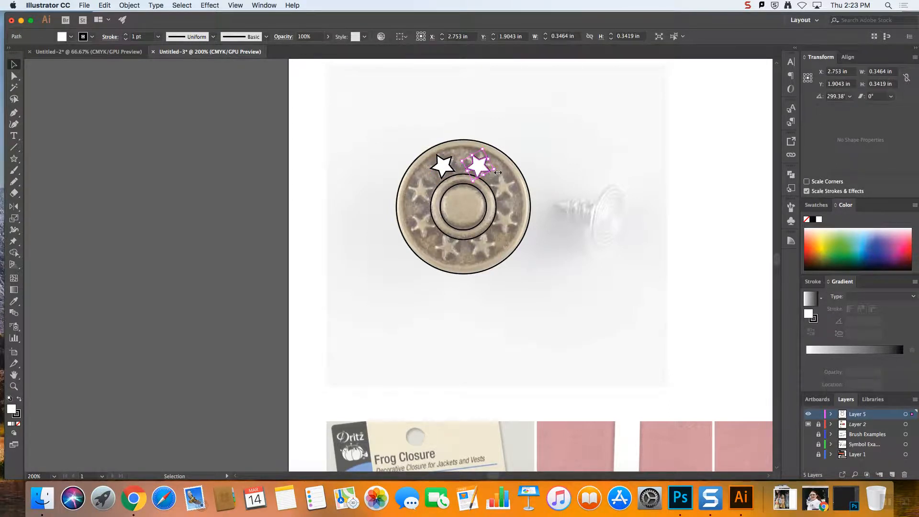
pyautogui.moveTo(498, 171); pyautogui.dragTo(499, 165)
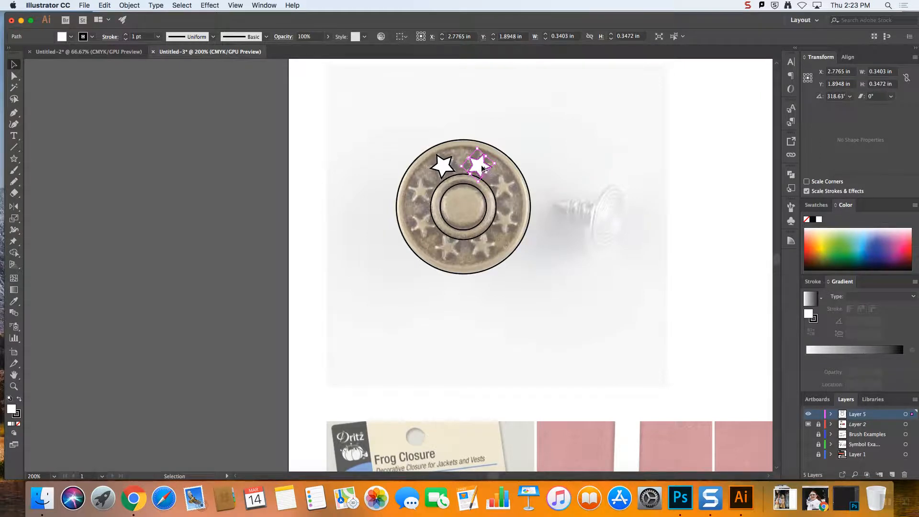
pyautogui.moveTo(480, 167); pyautogui.dragTo(422, 193)
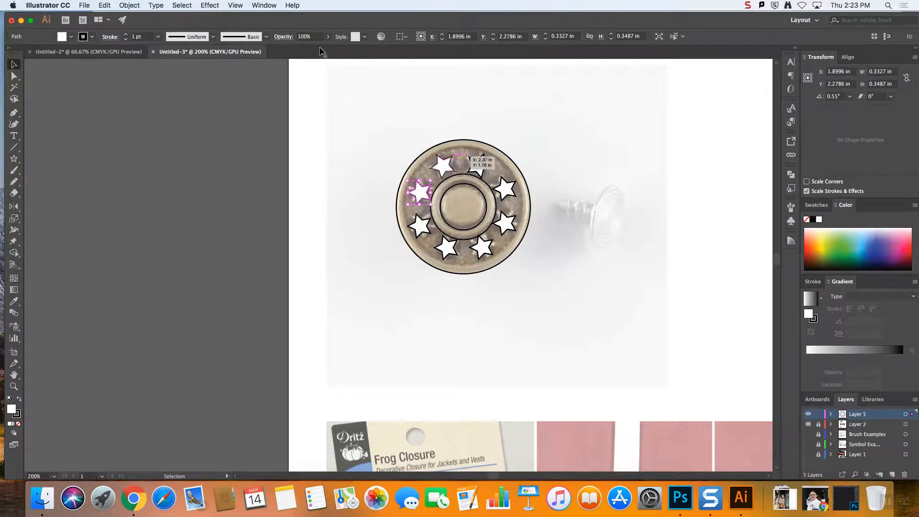
pyautogui.click(450, 105)
# Paste a copy of the outermost circle behind it and scale it from its centre to about 1.74 in along the rim's inner edge
pyautogui.click(511, 159)
pyautogui.click(105, 5)
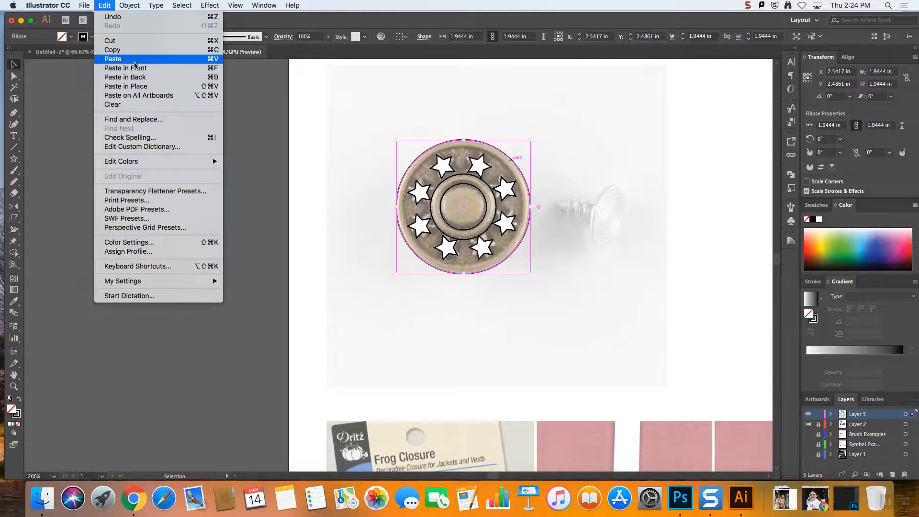
pyautogui.click(128, 49)
pyautogui.click(104, 6)
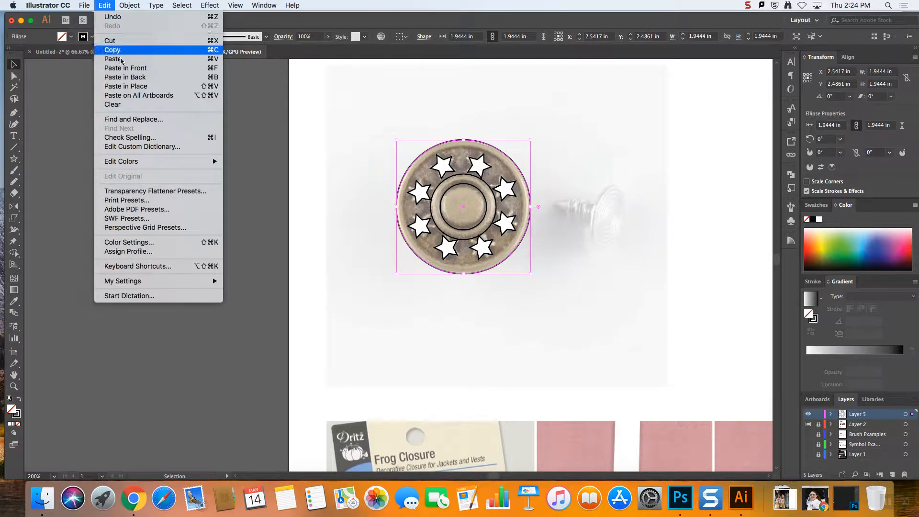
pyautogui.click(140, 78)
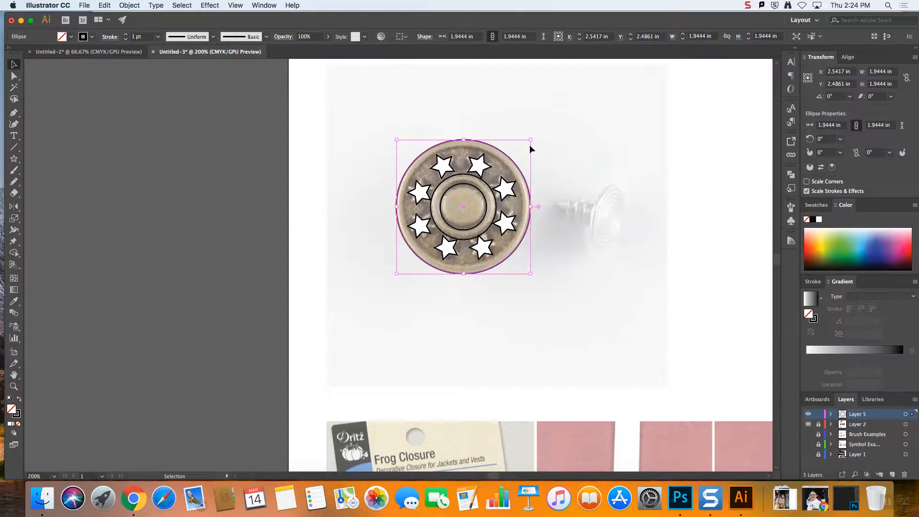
pyautogui.moveTo(530, 140)
pyautogui.mouseDown()
pyautogui.moveTo(524, 147)
pyautogui.moveTo(531, 141)
pyautogui.mouseUp()
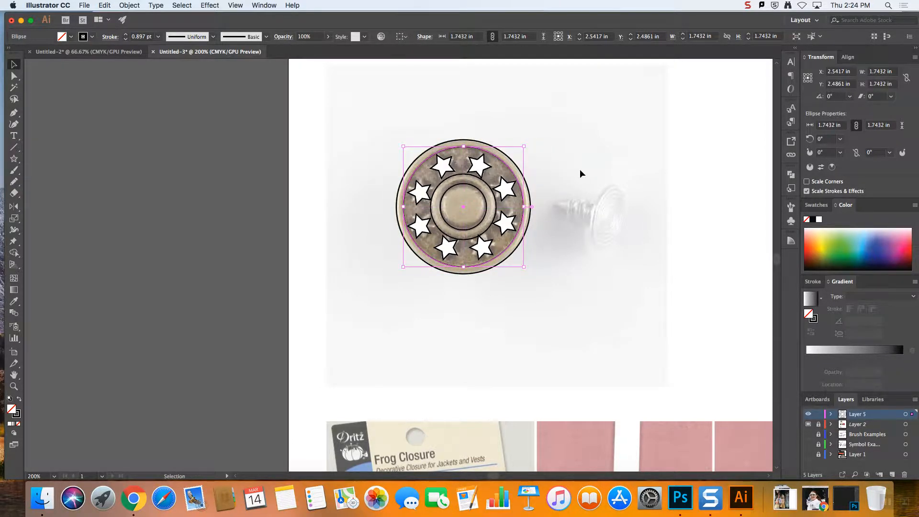
pyautogui.click(580, 169)
# Select all of the button's circles and stars and fill them with white (FFFFFF)
pyautogui.moveTo(376, 138); pyautogui.dragTo(576, 295)
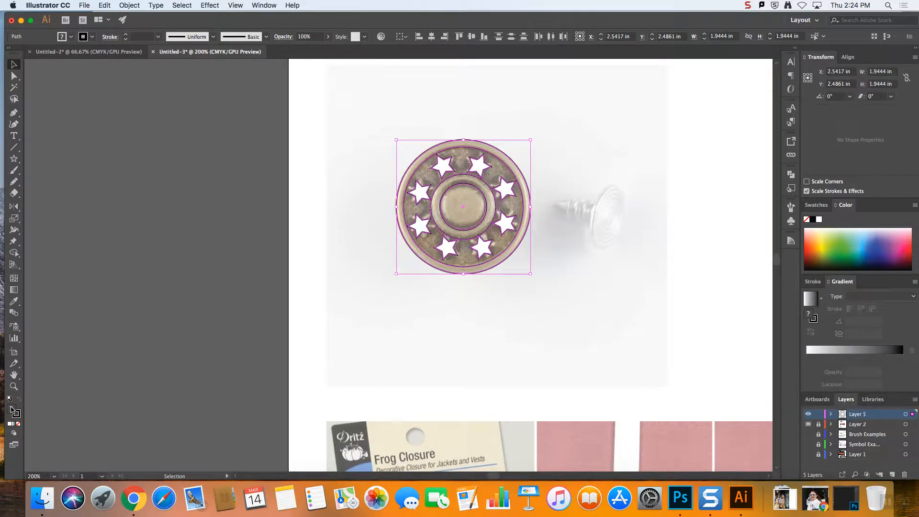
pyautogui.doubleClick(11, 409)
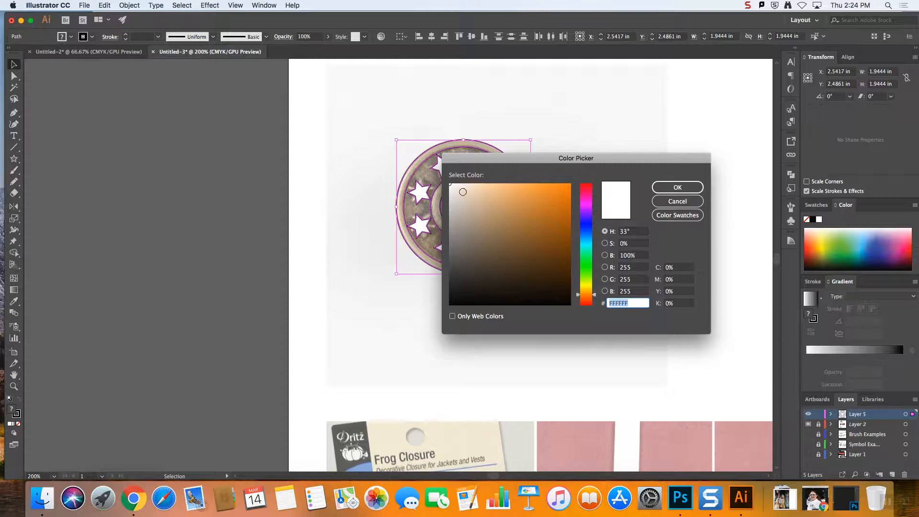
pyautogui.click(677, 187)
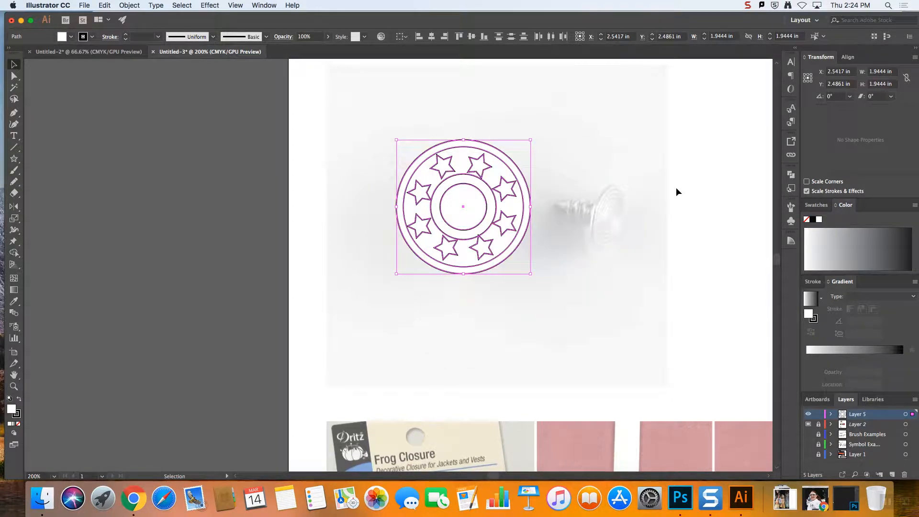
pyautogui.click(551, 128)
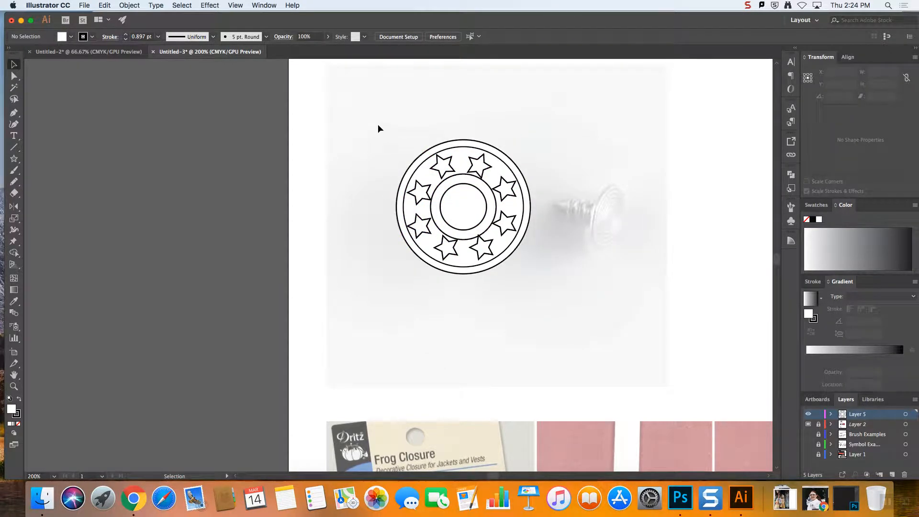
pyautogui.scroll(-2, 378, 129)
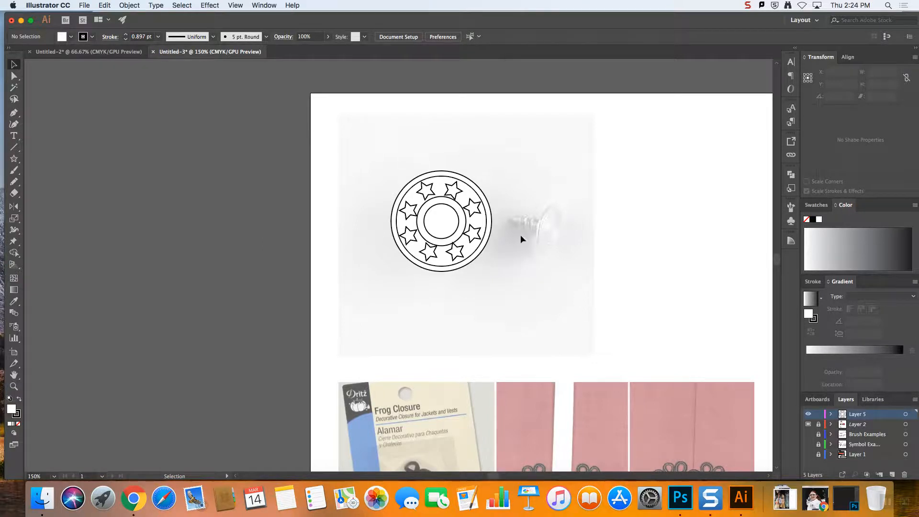
pyautogui.moveTo(458, 253); pyautogui.dragTo(461, 253)
pyautogui.click(531, 232)
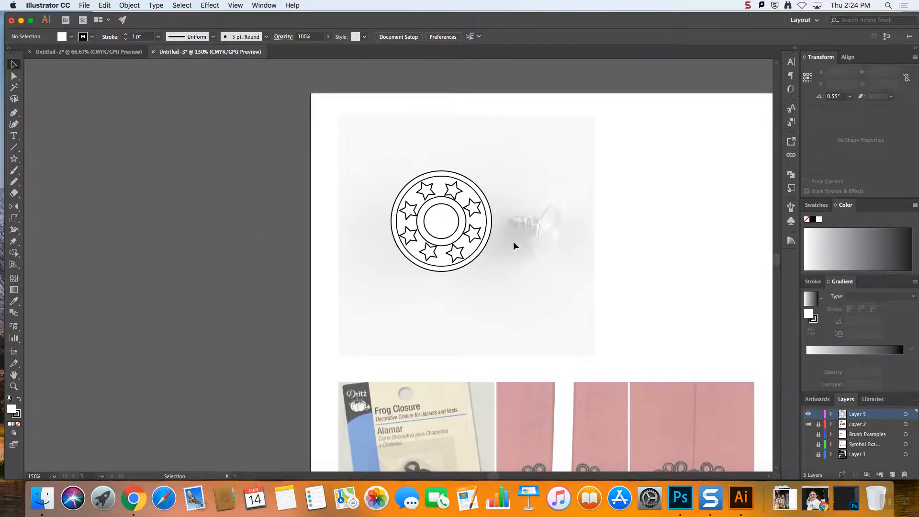
pyautogui.click(430, 256)
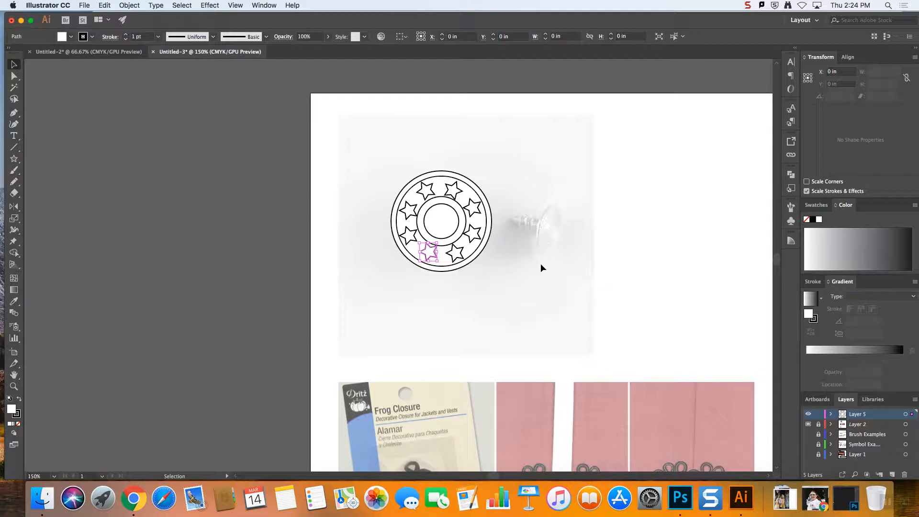
pyautogui.click(595, 264)
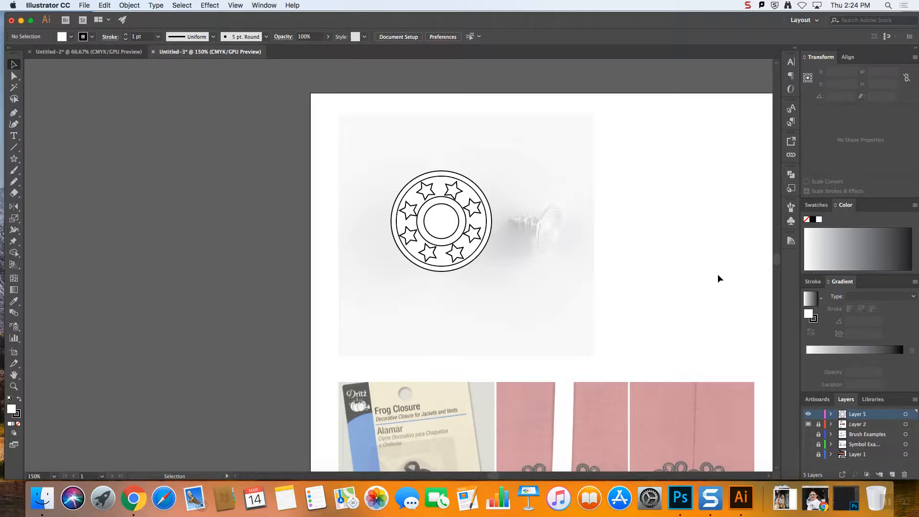
# Show the document's symbols and open the Sushi symbol library
pyautogui.click(791, 222)
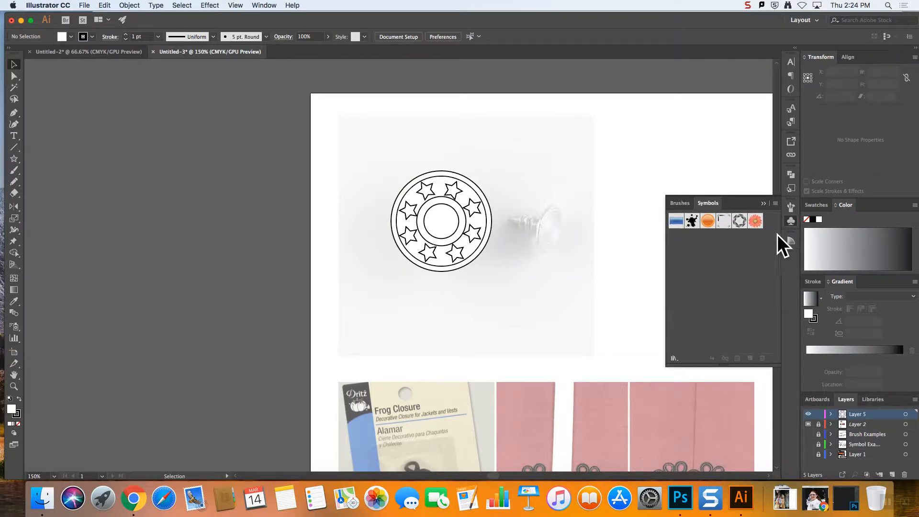
pyautogui.click(674, 359)
pyautogui.click(673, 364)
pyautogui.click(674, 360)
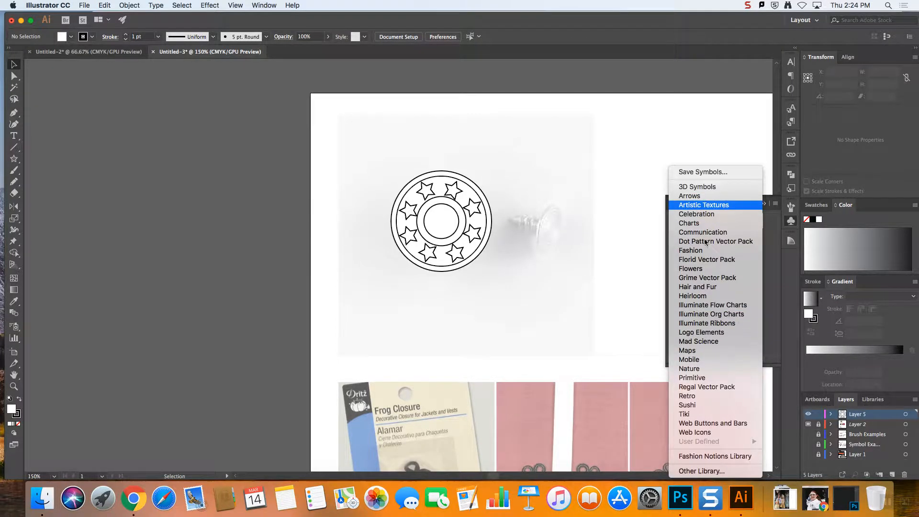
pyautogui.click(718, 405)
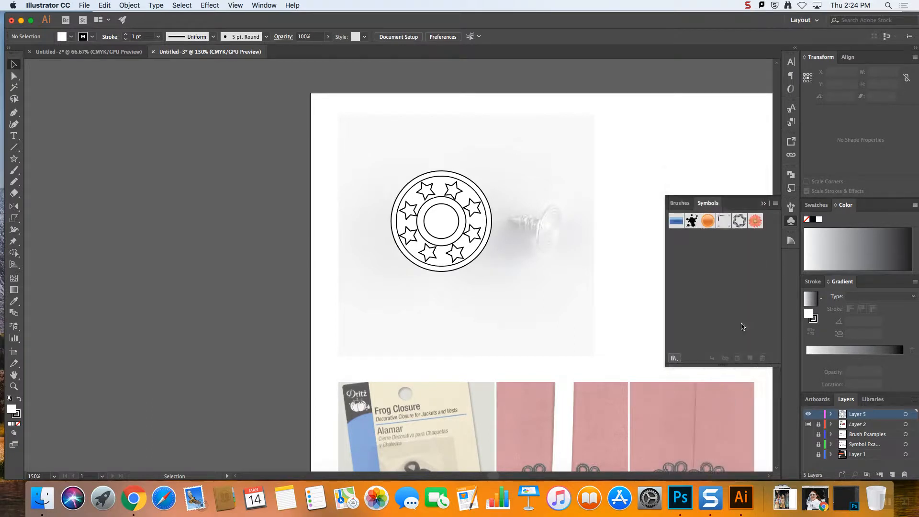
# Place two different sushi symbols from the Sushi library on the pasteboard beside the artboard
pyautogui.moveTo(293, 203); pyautogui.dragTo(155, 251)
pyautogui.click(246, 276)
pyautogui.click(262, 186)
pyautogui.moveTo(141, 333); pyautogui.dragTo(207, 312)
pyautogui.click(219, 380)
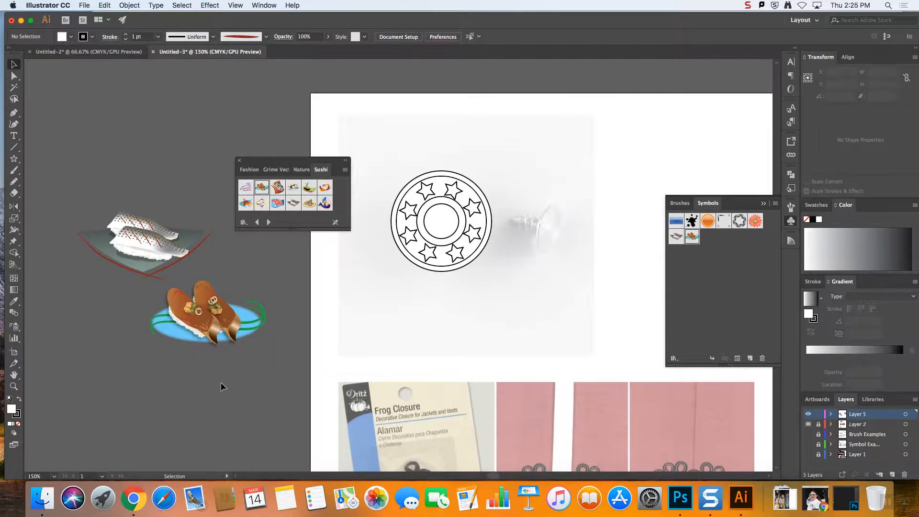
# Open the Fashion symbol library and place its pants and boot symbols on the pasteboard
pyautogui.click(675, 358)
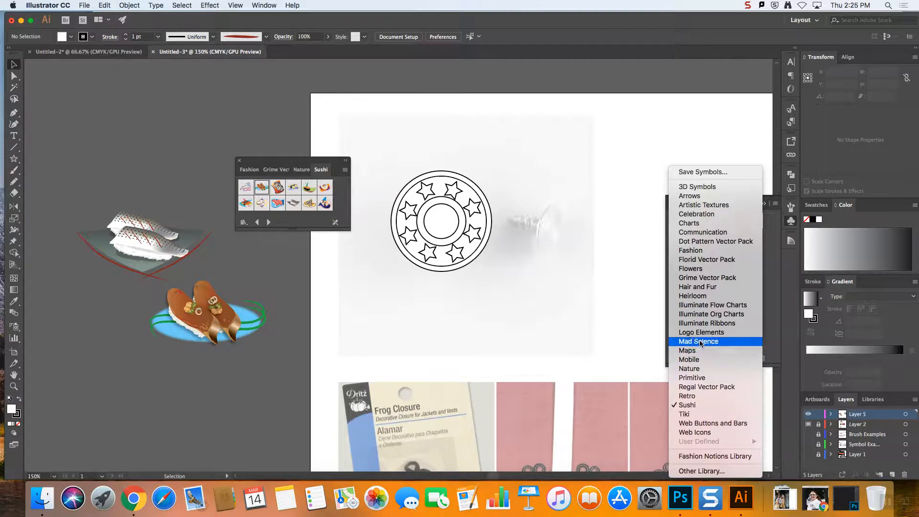
pyautogui.click(694, 252)
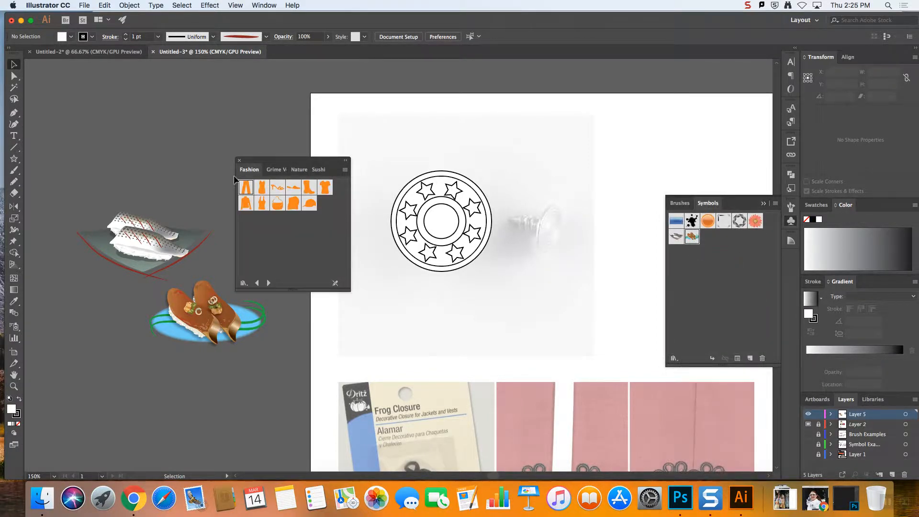
pyautogui.moveTo(246, 189); pyautogui.dragTo(121, 137)
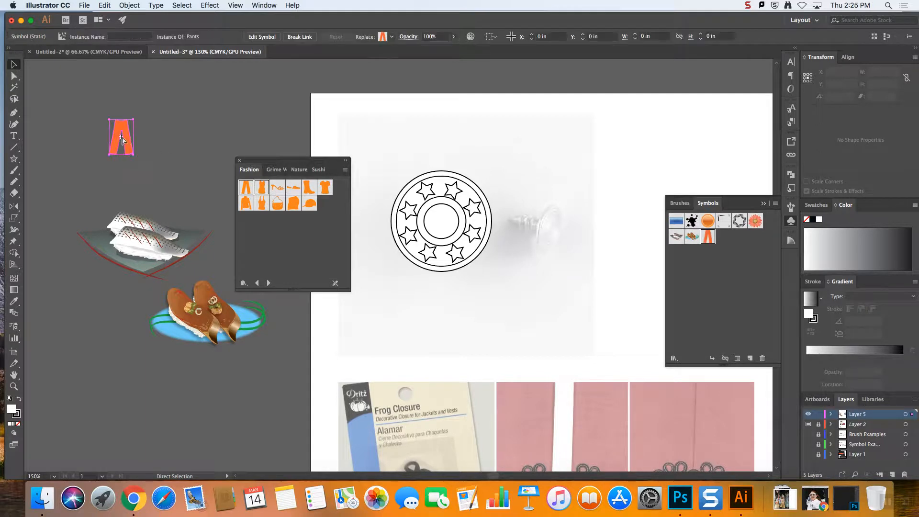
pyautogui.click(158, 148)
pyautogui.moveTo(309, 187); pyautogui.dragTo(214, 401)
pyautogui.click(260, 381)
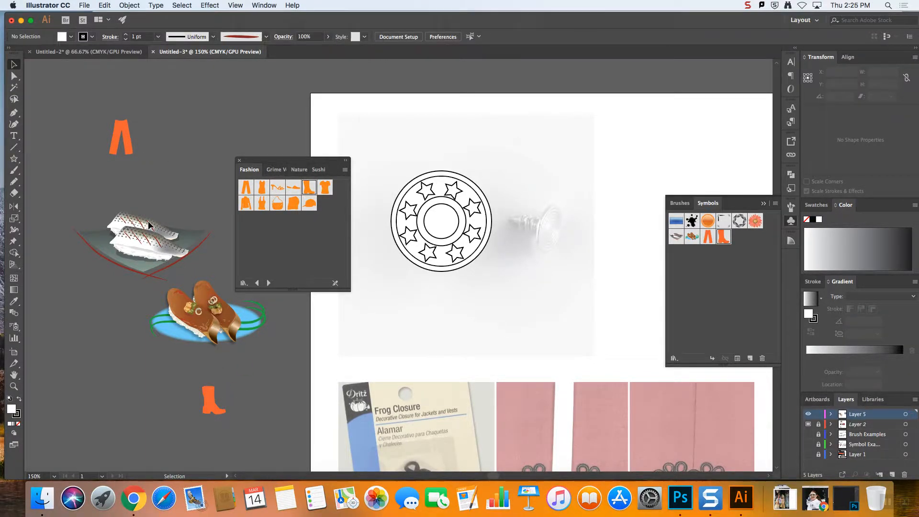
# Open the Illuminate Ribbons symbol library and place the black Ribbons overview symbol on the pasteboard
pyautogui.click(675, 359)
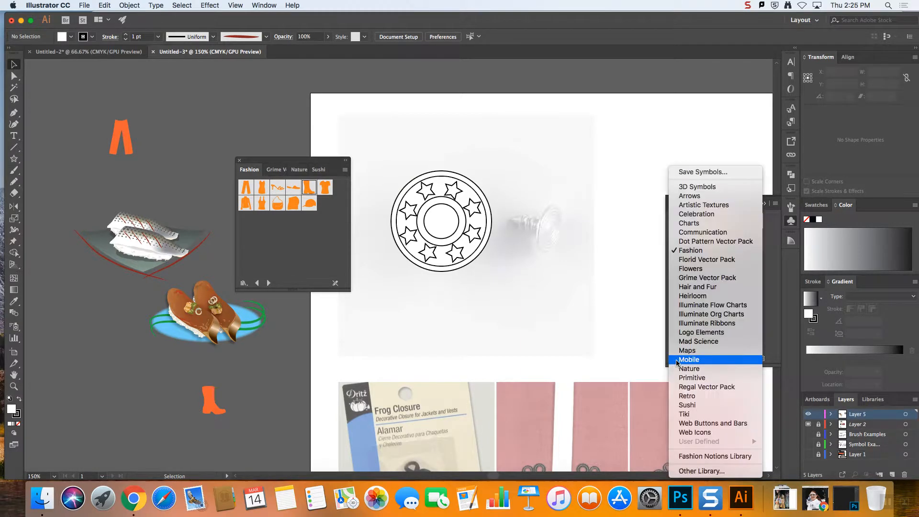
pyautogui.click(716, 324)
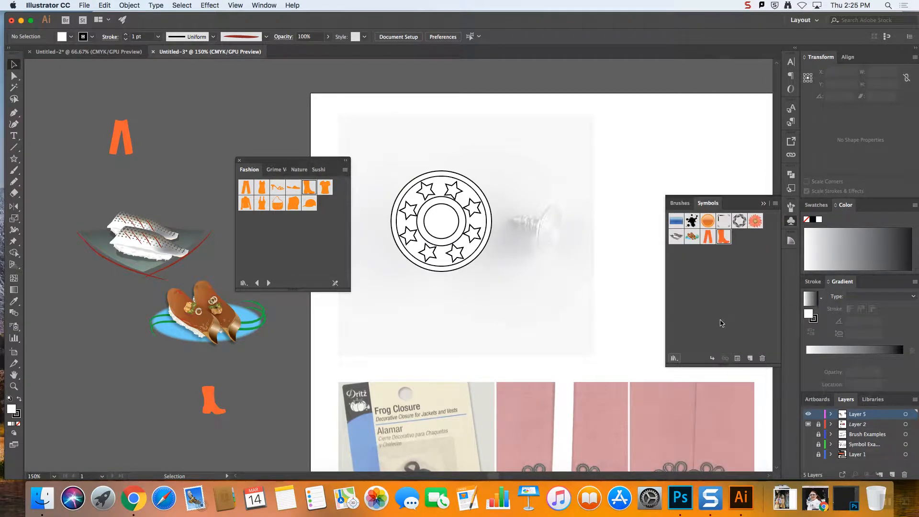
pyautogui.moveTo(212, 174); pyautogui.dragTo(181, 140)
pyautogui.click(196, 165)
pyautogui.moveTo(245, 187); pyautogui.dragTo(174, 191)
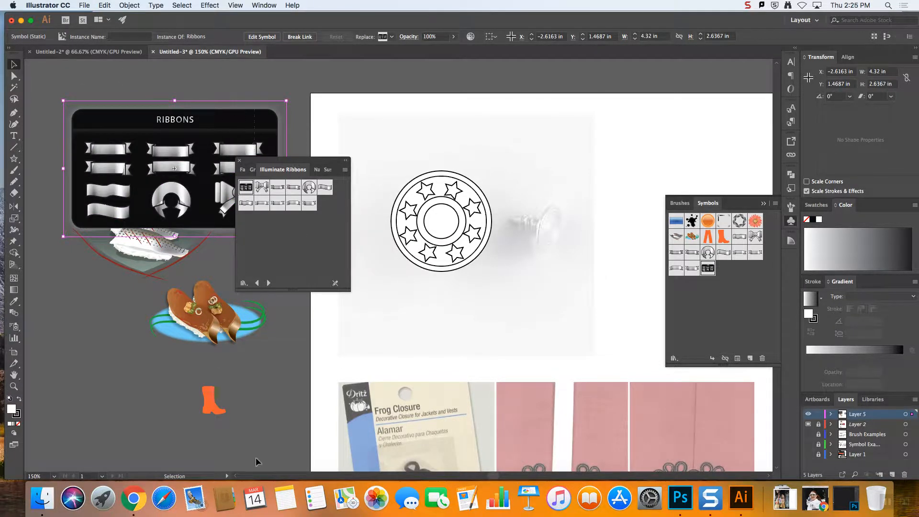
# Delete all the sample symbols from the pasteboard and move the floating symbol library clear of the artboard
pyautogui.scroll(-1, 255, 447)
pyautogui.press('super+a')
pyautogui.press('BackSpace')
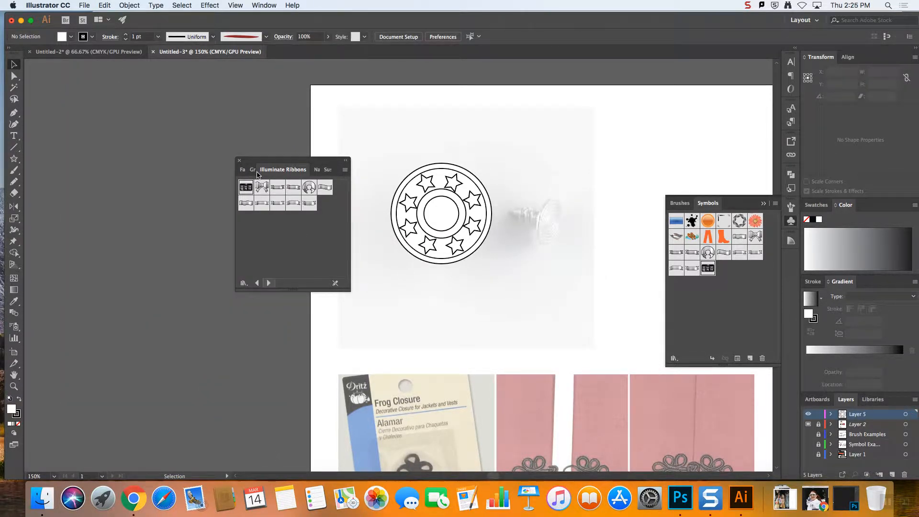
pyautogui.moveTo(276, 159); pyautogui.dragTo(126, 90)
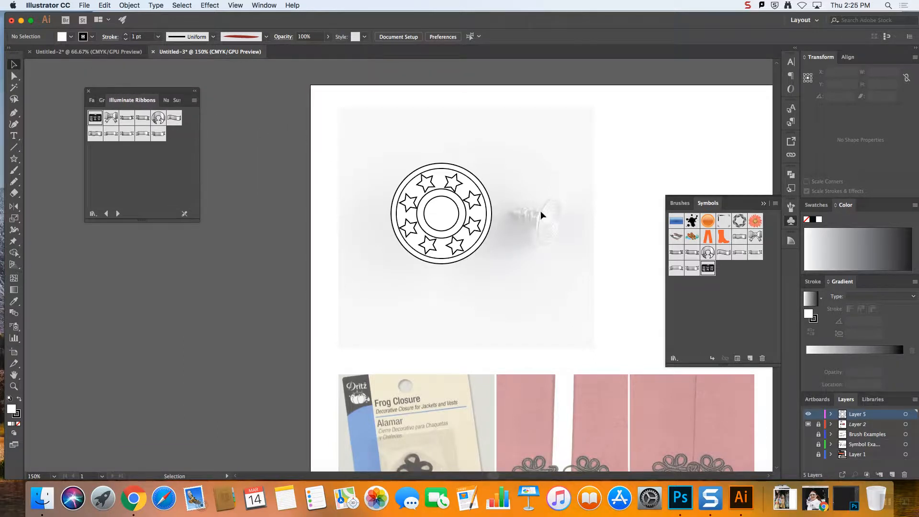
# Widen the collapsed panel dock to show the panel names and expand it into full panels
pyautogui.hscroll(1, 597, 232)
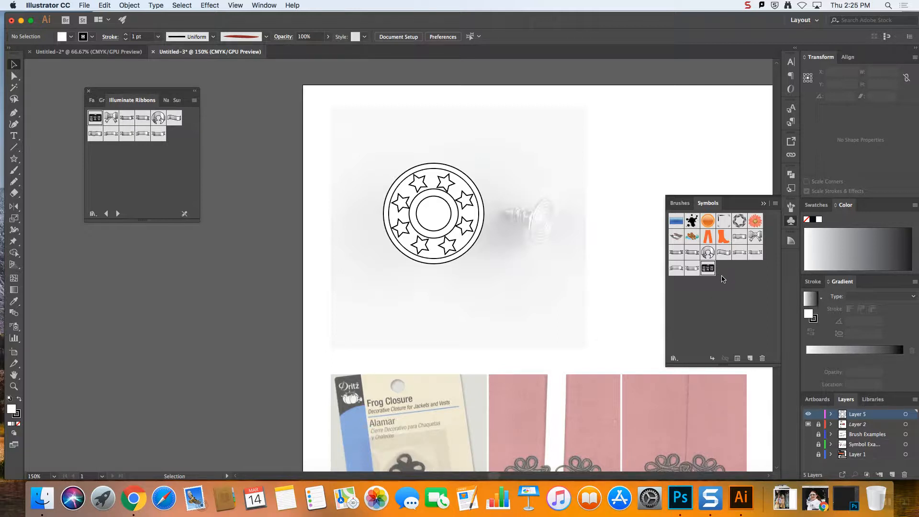
pyautogui.click(792, 226)
pyautogui.click(792, 226)
pyautogui.click(792, 227)
pyautogui.moveTo(783, 222); pyautogui.dragTo(693, 223)
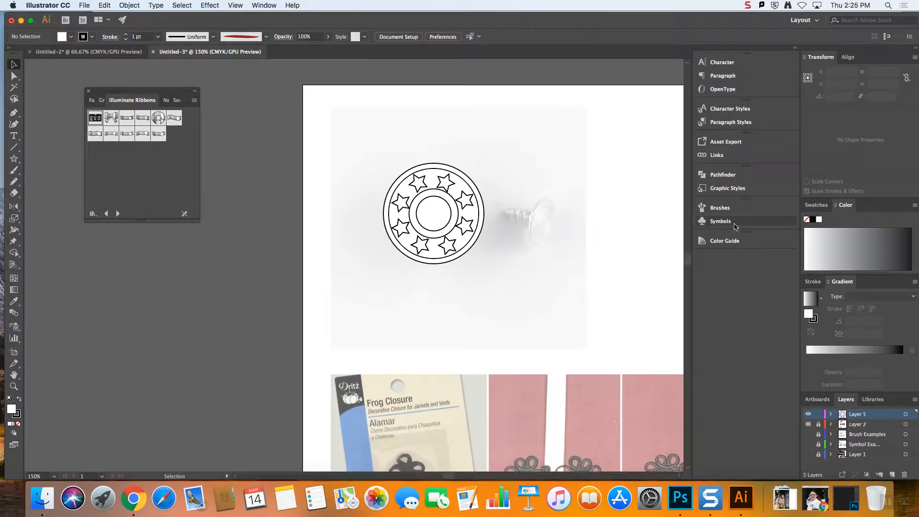
pyautogui.click(795, 49)
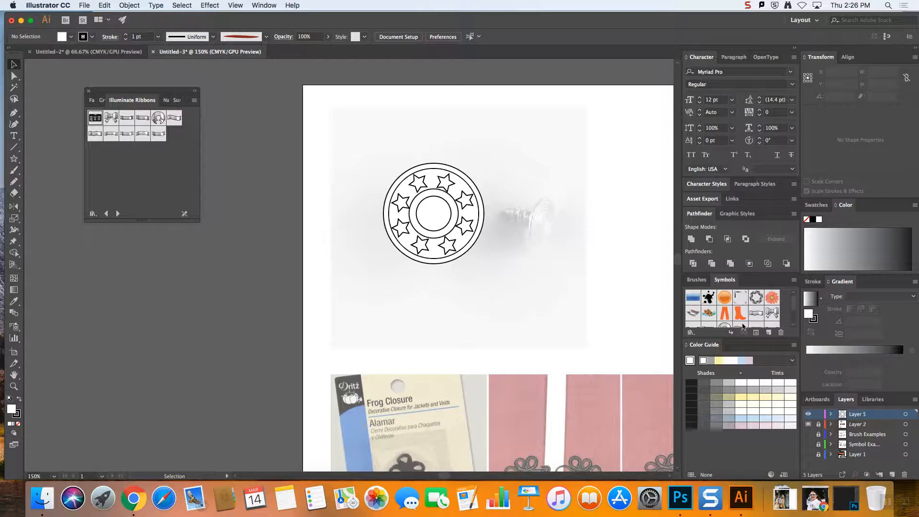
# Collapse the expanded panel dock, checking the Symbols panel opens from it, and narrow it to an icon-only strip
pyautogui.moveTo(682, 280); pyautogui.dragTo(787, 278)
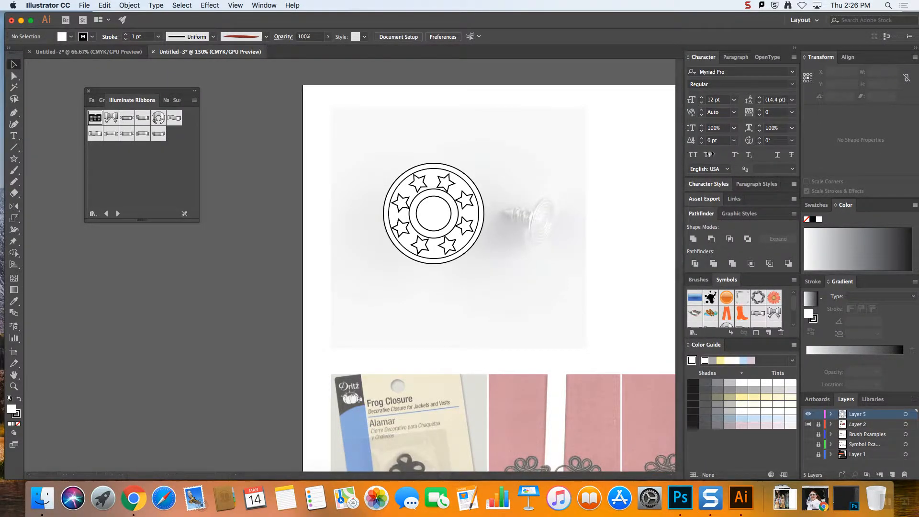
pyautogui.click(795, 49)
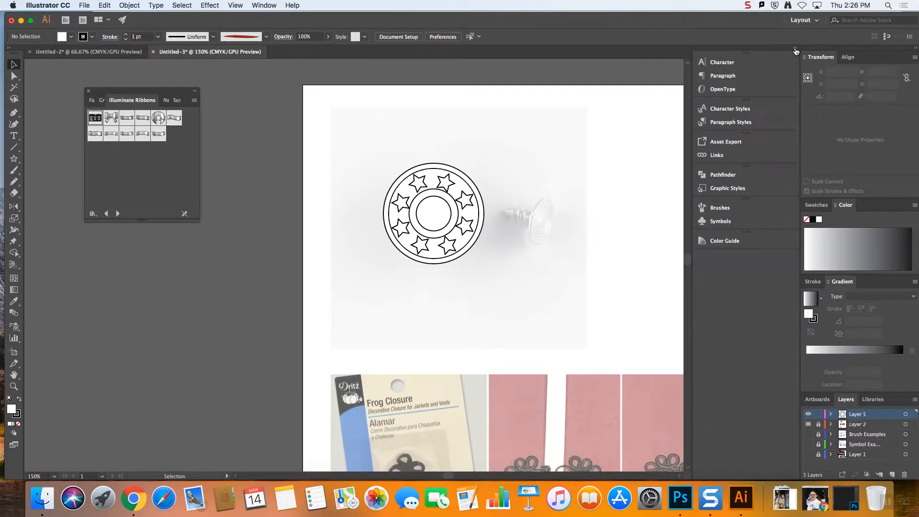
pyautogui.moveTo(692, 261)
pyautogui.mouseDown()
pyautogui.moveTo(815, 266)
pyautogui.moveTo(731, 245)
pyautogui.moveTo(694, 258)
pyautogui.mouseUp()
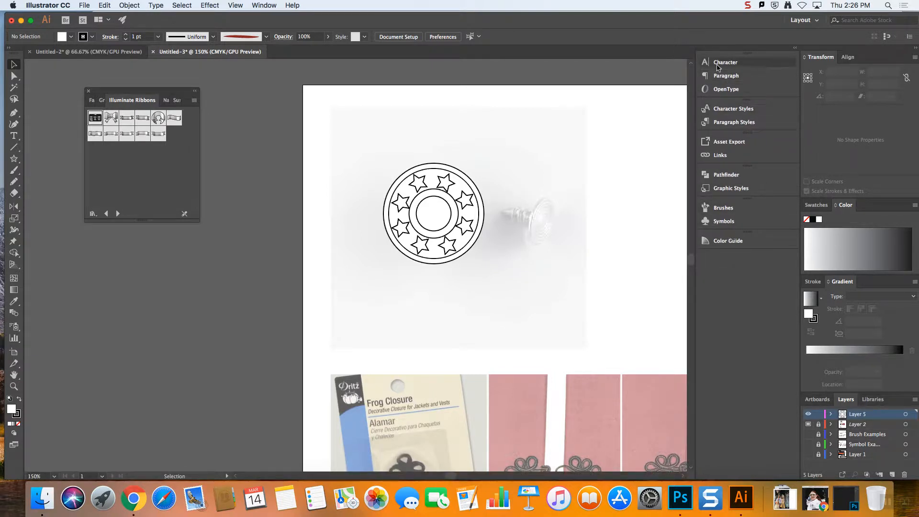
pyautogui.click(724, 222)
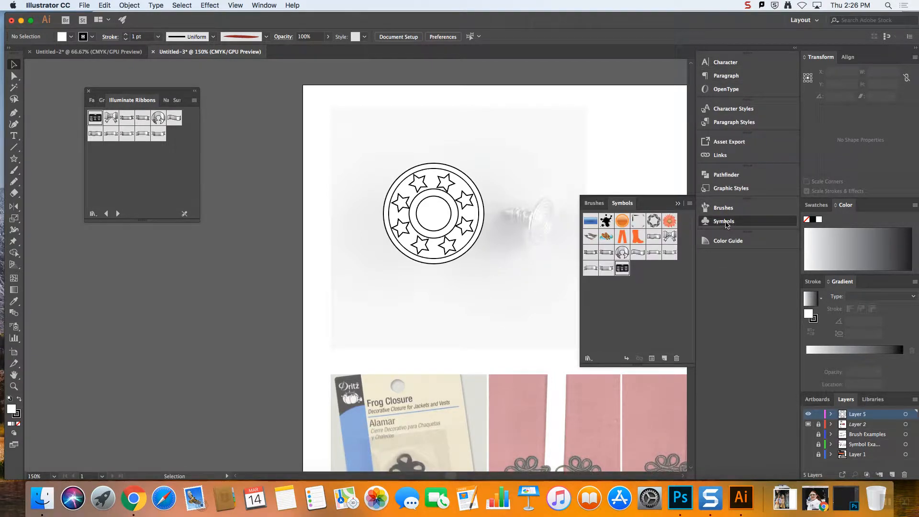
pyautogui.click(726, 224)
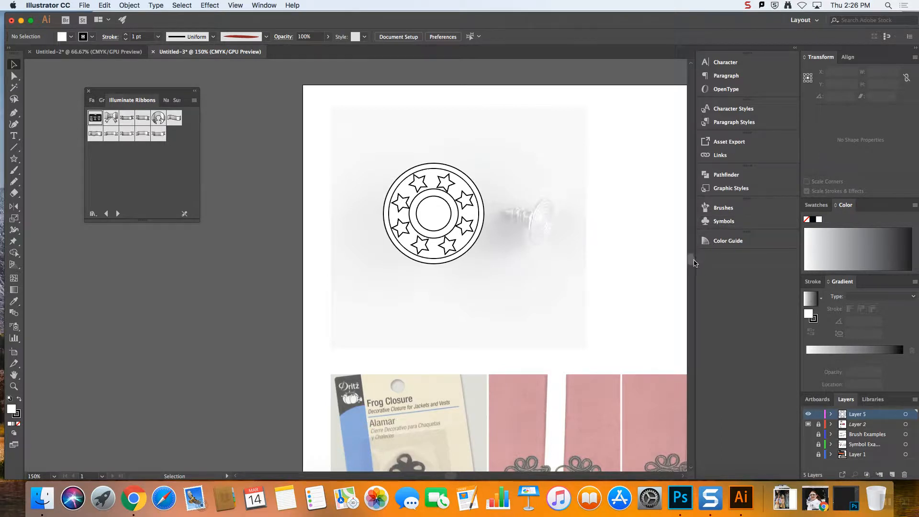
pyautogui.moveTo(694, 263); pyautogui.dragTo(787, 264)
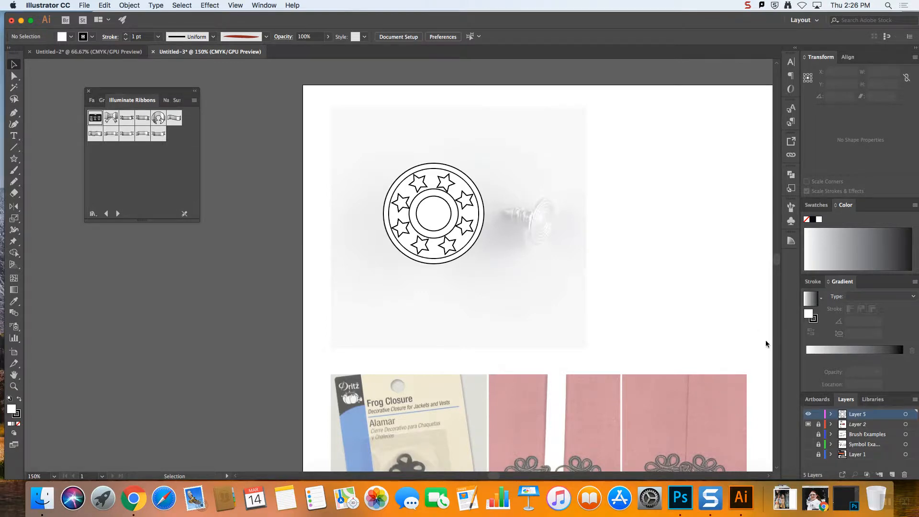
# Show the Symbols panel, float its group, and redock it below Color Guide in the icon strip with Symbols open
pyautogui.click(244, 7)
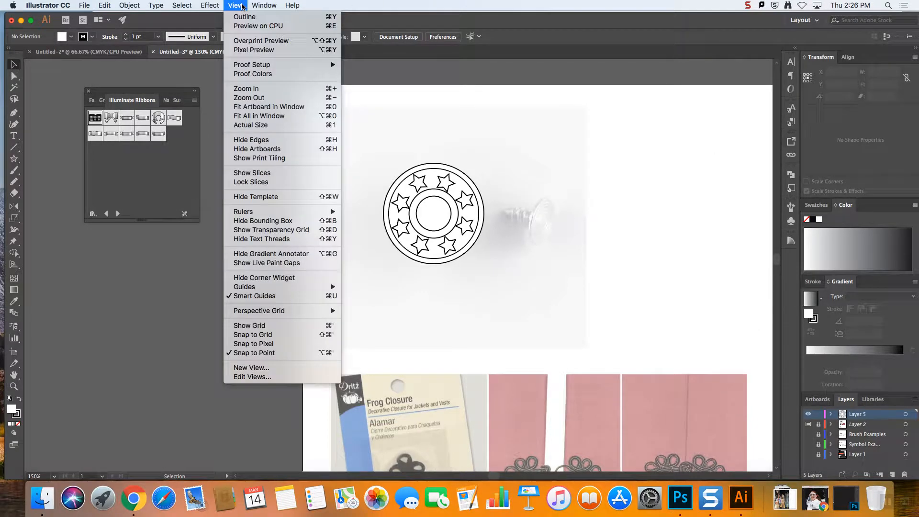
pyautogui.moveTo(263, 6)
pyautogui.click(383, 379)
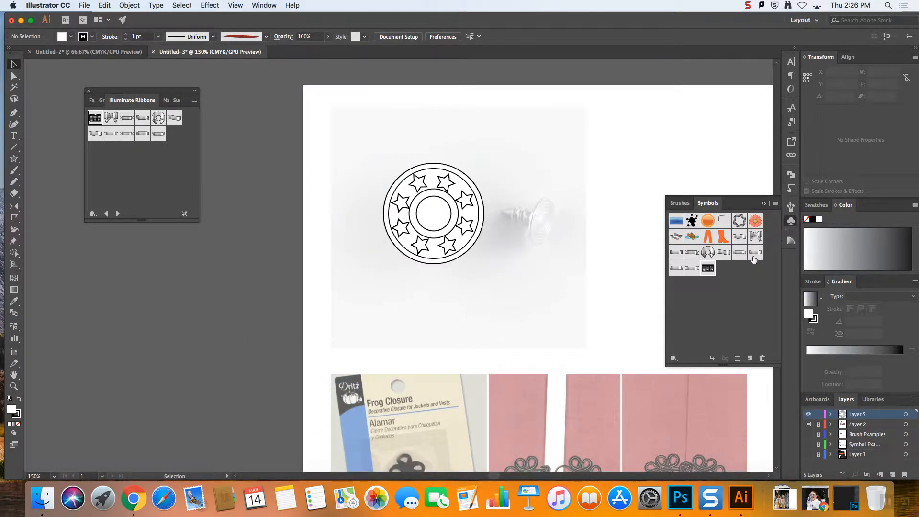
pyautogui.moveTo(720, 211); pyautogui.dragTo(570, 144)
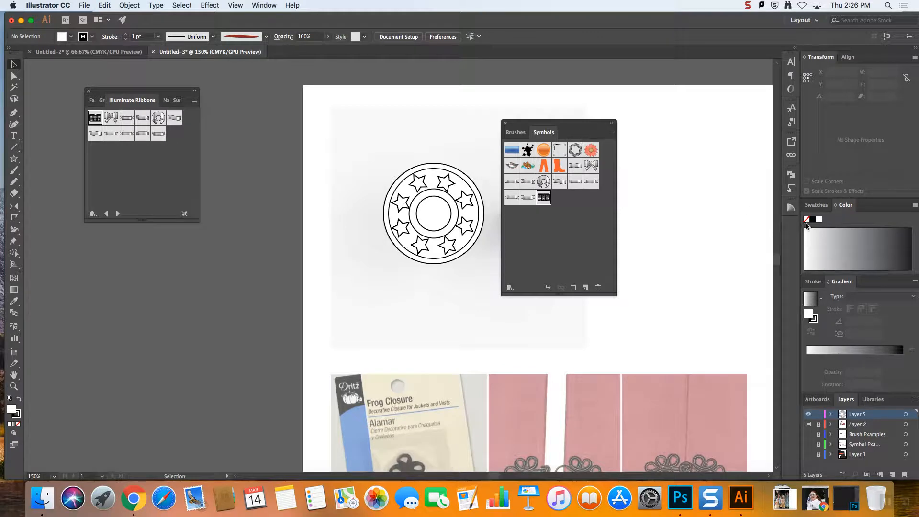
pyautogui.moveTo(558, 127)
pyautogui.mouseDown()
pyautogui.moveTo(779, 236)
pyautogui.moveTo(793, 229)
pyautogui.mouseUp()
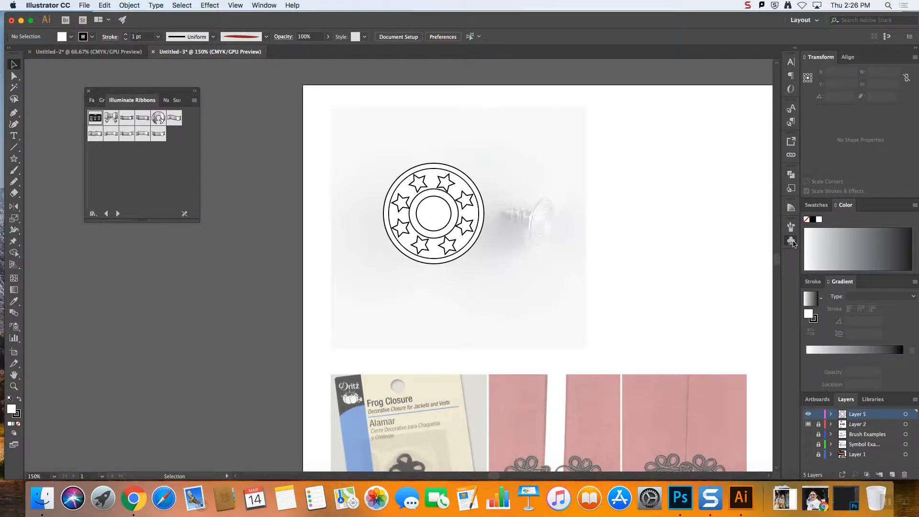
pyautogui.click(795, 242)
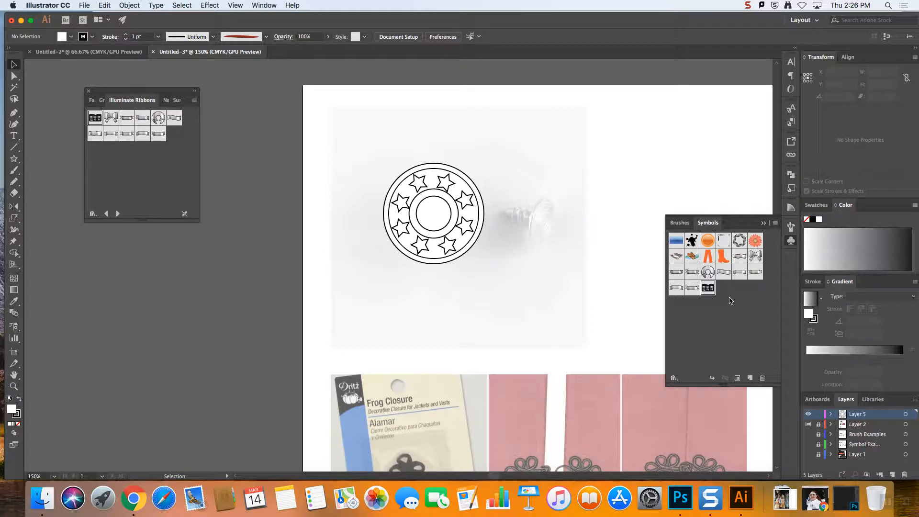
# Turn the whole star button drawing into a dynamic symbol with the Graphic export type
pyautogui.moveTo(333, 127); pyautogui.dragTo(563, 308)
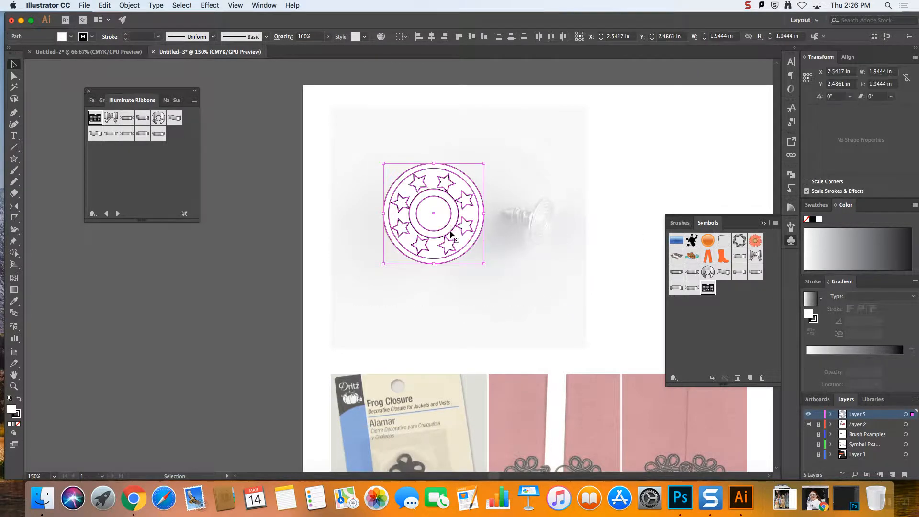
pyautogui.moveTo(483, 242); pyautogui.dragTo(737, 341)
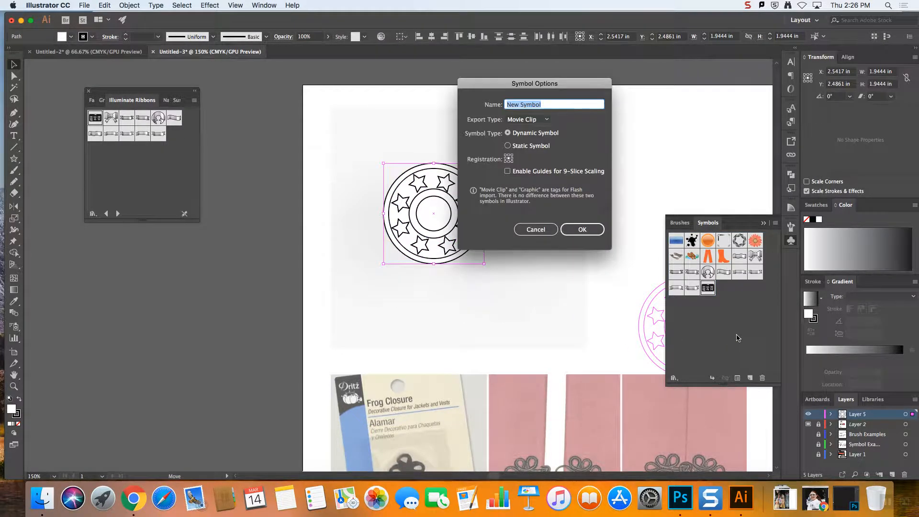
pyautogui.click(524, 120)
pyautogui.click(531, 141)
pyautogui.click(527, 121)
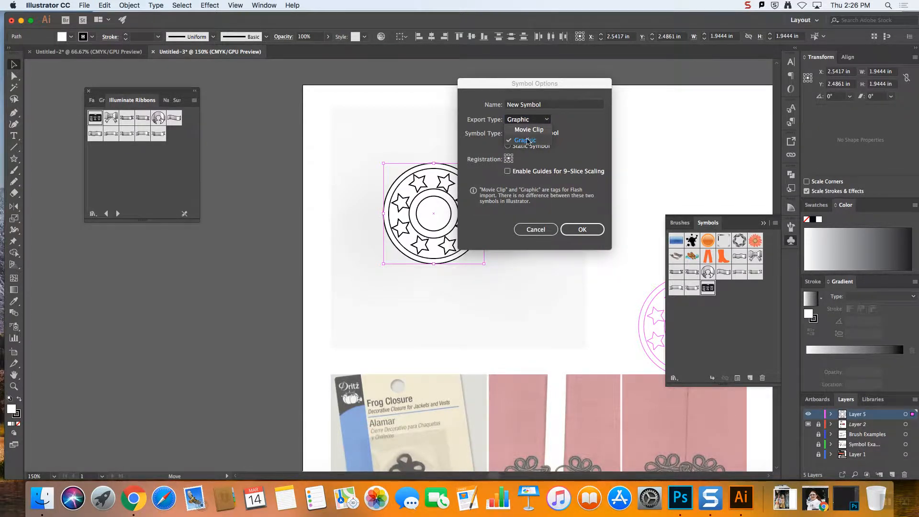
pyautogui.click(528, 141)
pyautogui.click(536, 125)
pyautogui.click(531, 141)
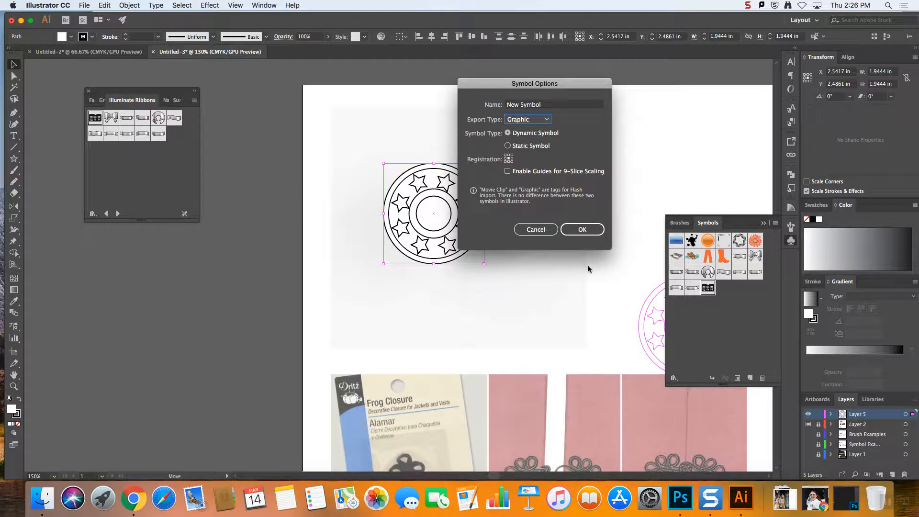
pyautogui.click(578, 230)
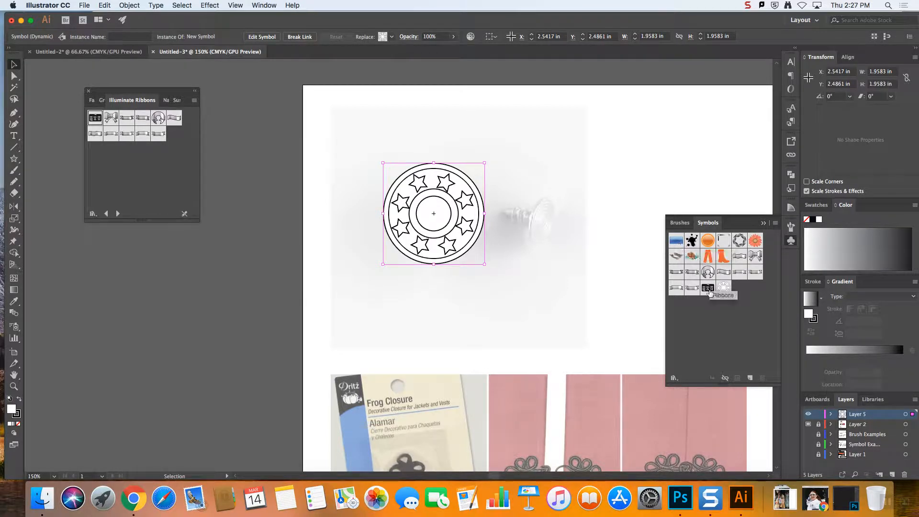
# Delete every symbol except the star button from the document's Symbols panel and deselect the artwork
pyautogui.click(706, 288)
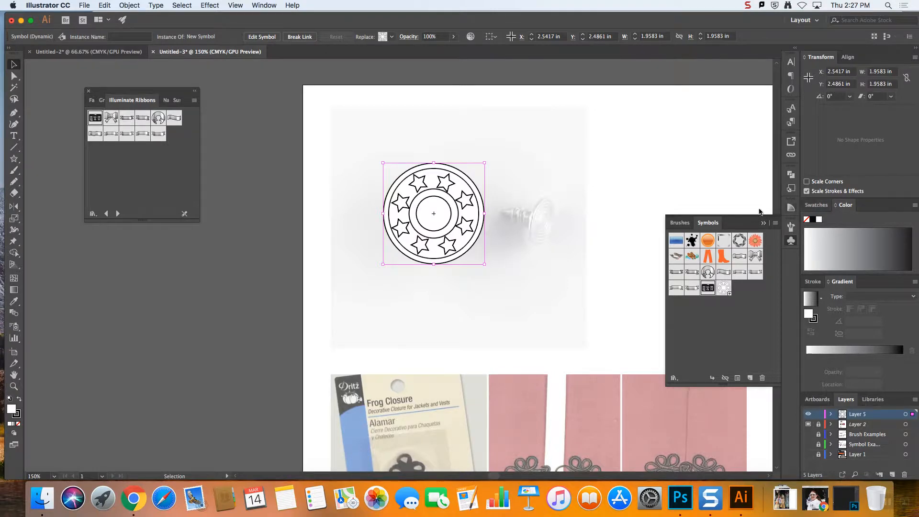
pyautogui.keyDown('shift'); pyautogui.click(677, 242); pyautogui.keyUp('shift')
pyautogui.moveTo(679, 242); pyautogui.dragTo(762, 379)
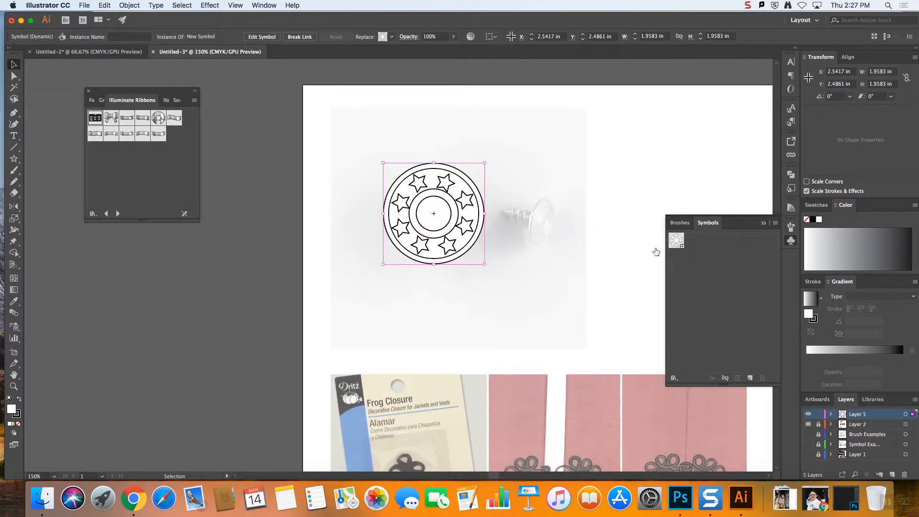
pyautogui.click(308, 166)
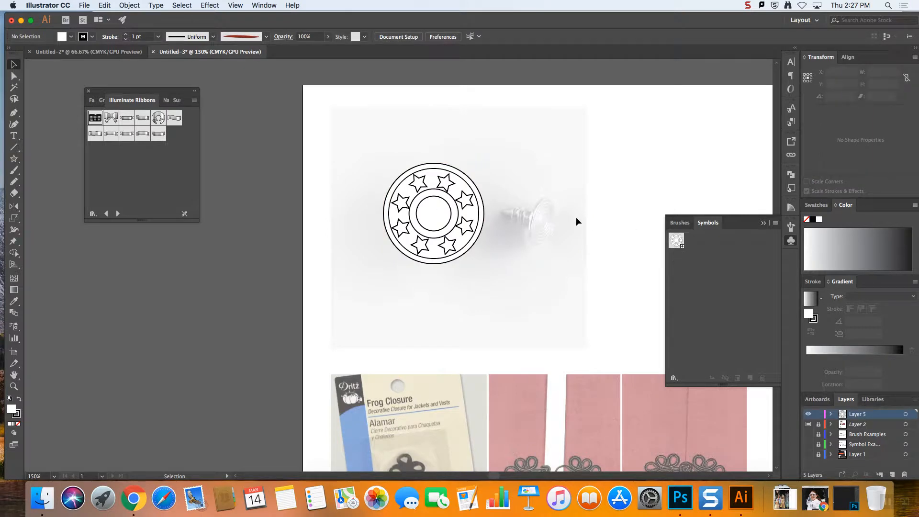
# Move the silver zipper photo from Layer 1 to Layer 2, relock Layer 2 and hide Layer 1
pyautogui.scroll(-10, 584, 219)
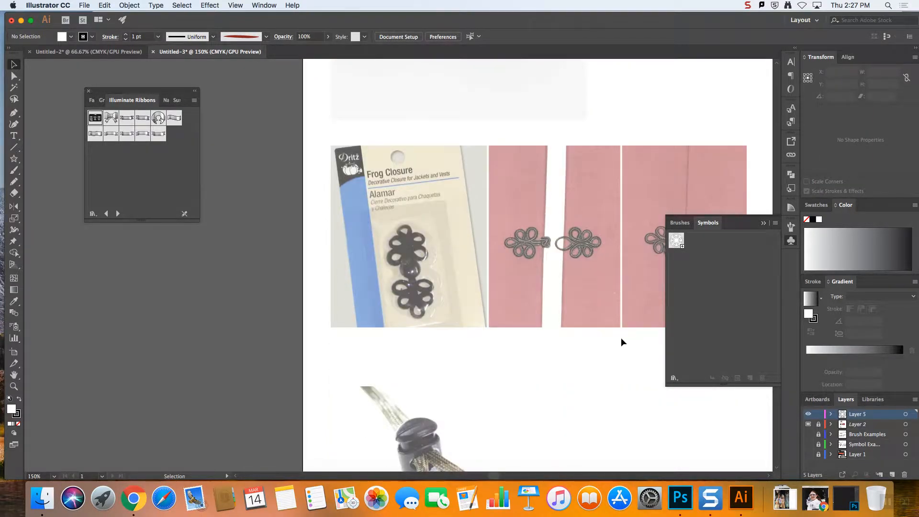
pyautogui.hscroll(5, 497, 473)
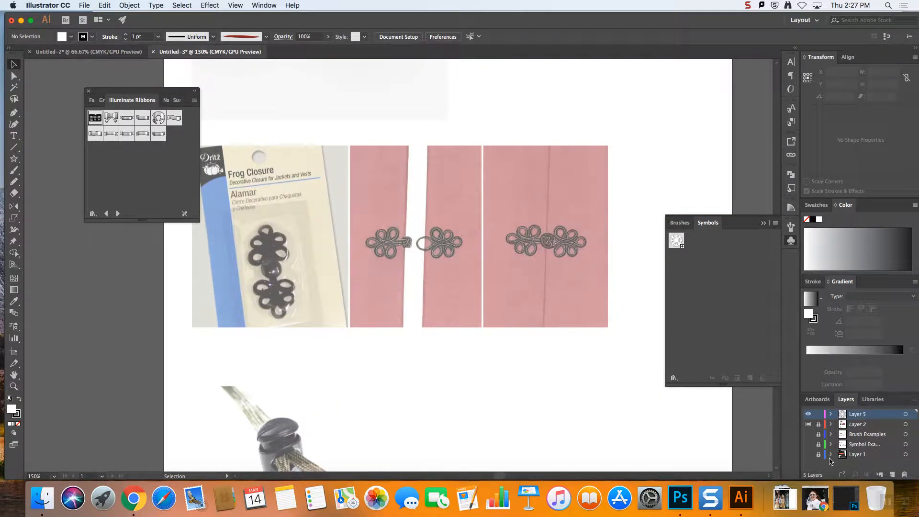
pyautogui.click(808, 454)
pyautogui.click(809, 454)
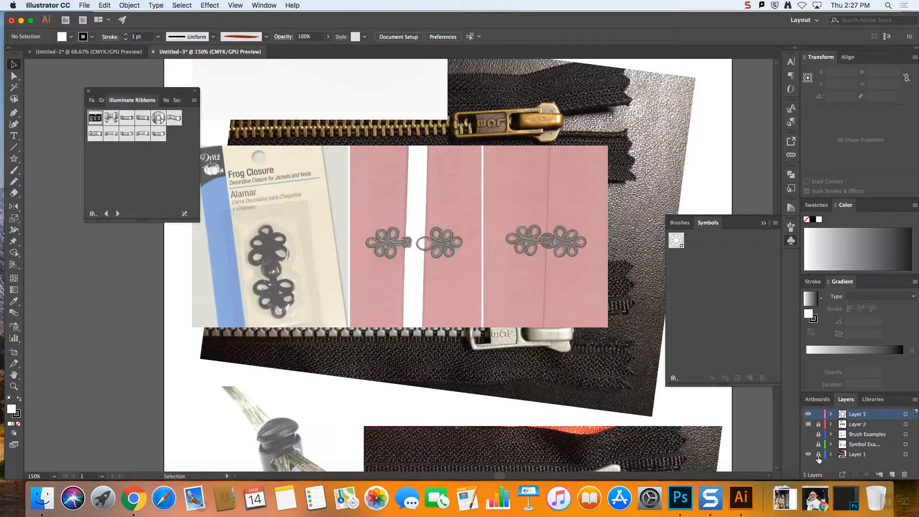
pyautogui.click(912, 454)
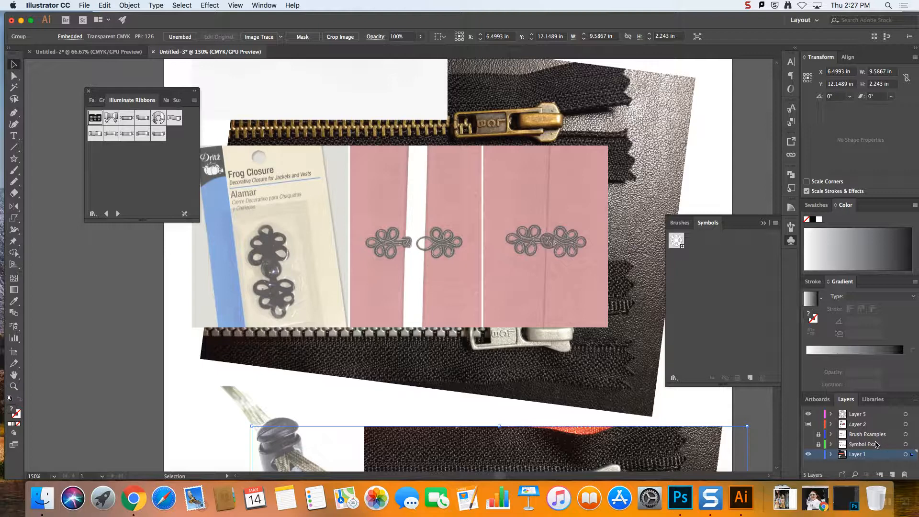
pyautogui.moveTo(912, 429); pyautogui.dragTo(912, 425)
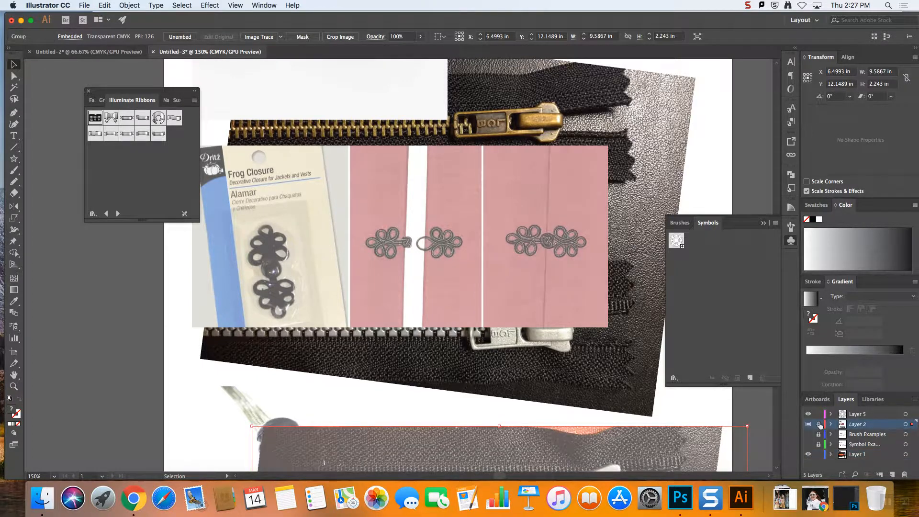
pyautogui.click(819, 425)
pyautogui.click(808, 455)
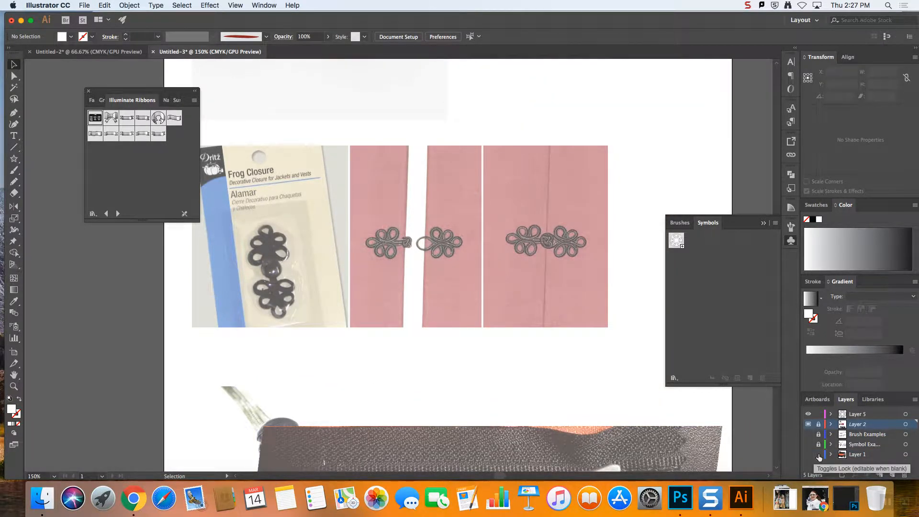
# Unlock Layer 2, send the zipper photo to the back behind the cord lock photo, and lock the layer again
pyautogui.scroll(-2, 529, 413)
pyautogui.scroll(-8, 529, 412)
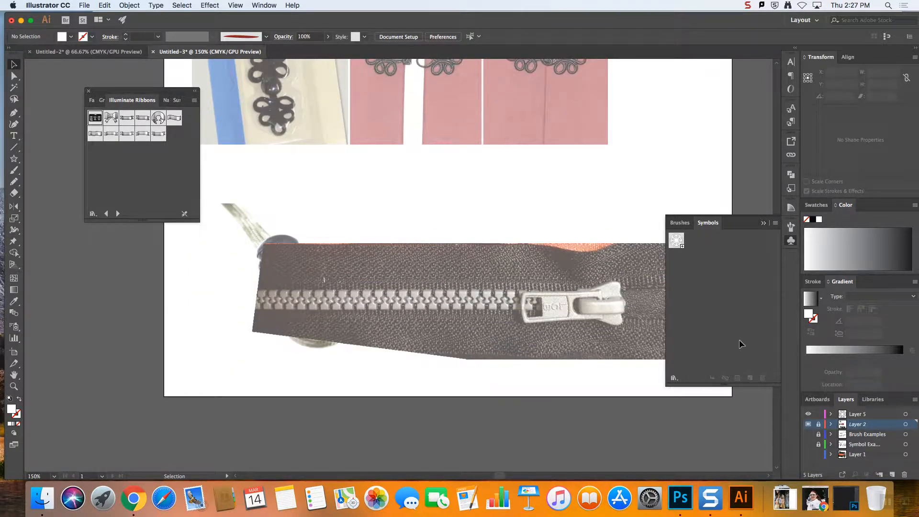
pyautogui.click(808, 425)
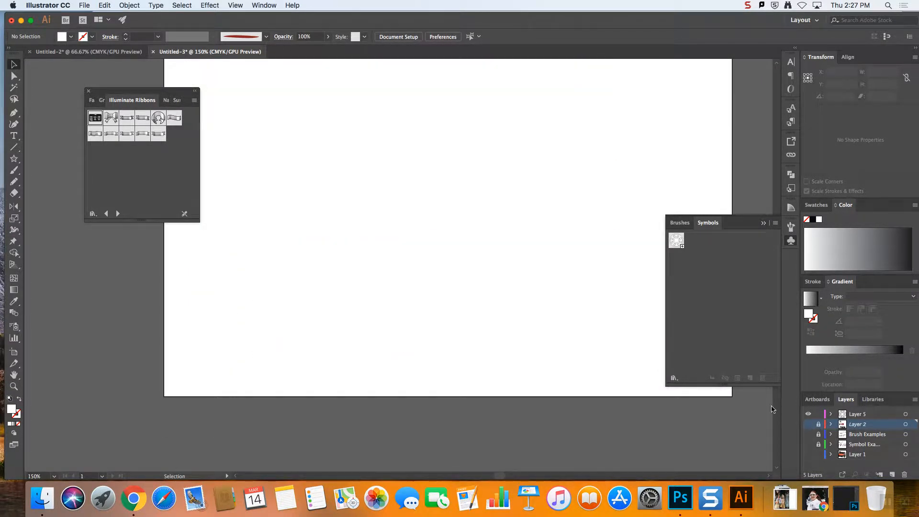
pyautogui.click(816, 425)
pyautogui.click(570, 337)
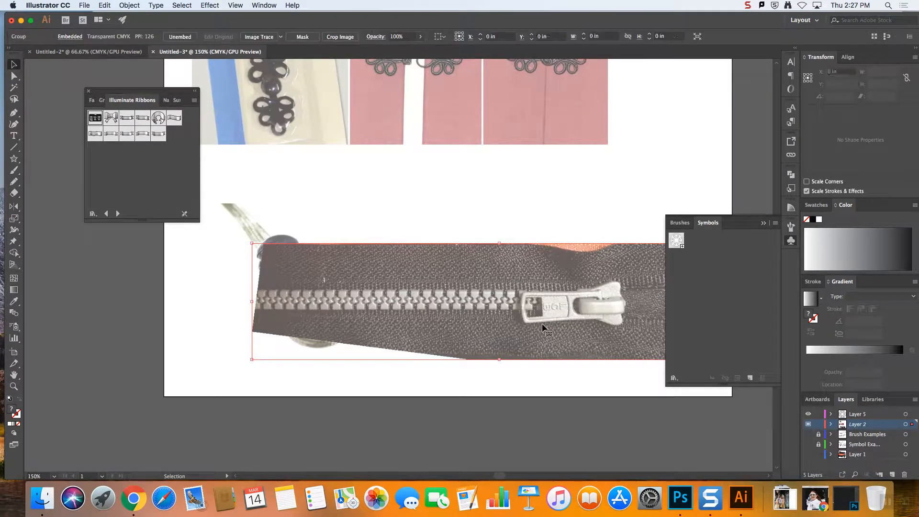
pyautogui.rightClick(541, 325)
pyautogui.moveTo(591, 430)
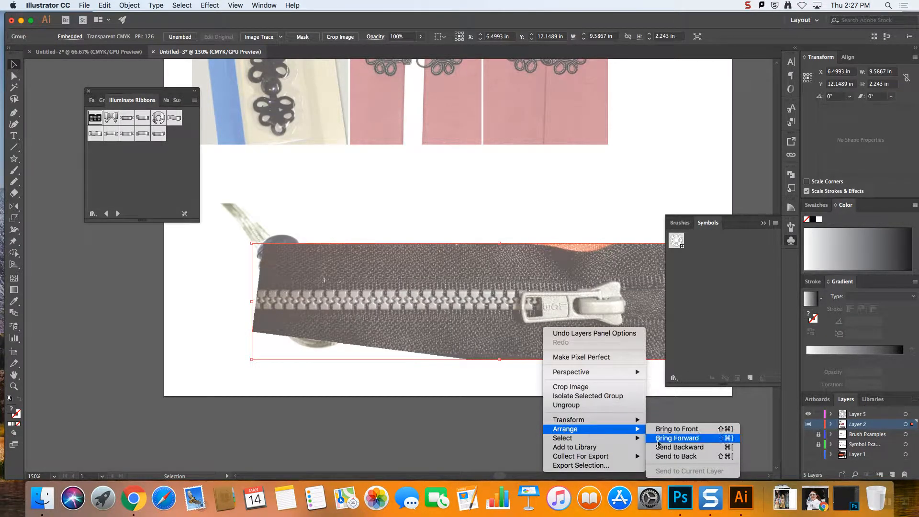
pyautogui.click(674, 457)
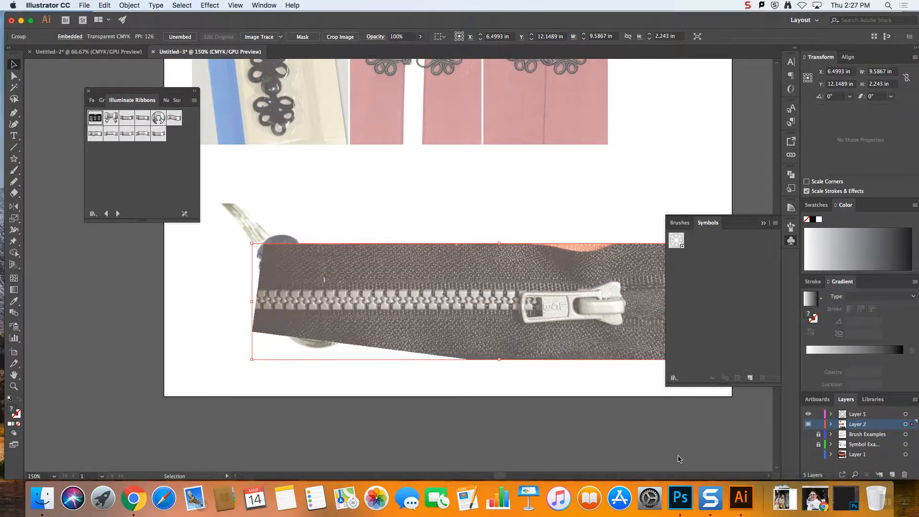
pyautogui.click(819, 426)
# Trace the looped cord of the frog closure's knot half on Layer 5 with the Pencil tool
pyautogui.scroll(5, 554, 178)
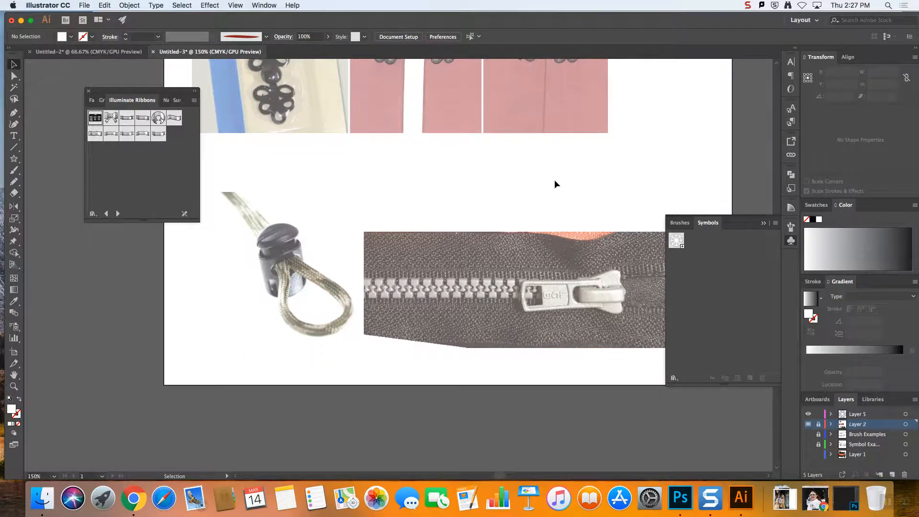
pyautogui.press('super+equal')
pyautogui.press('super+equal')
pyautogui.press('super+equal')
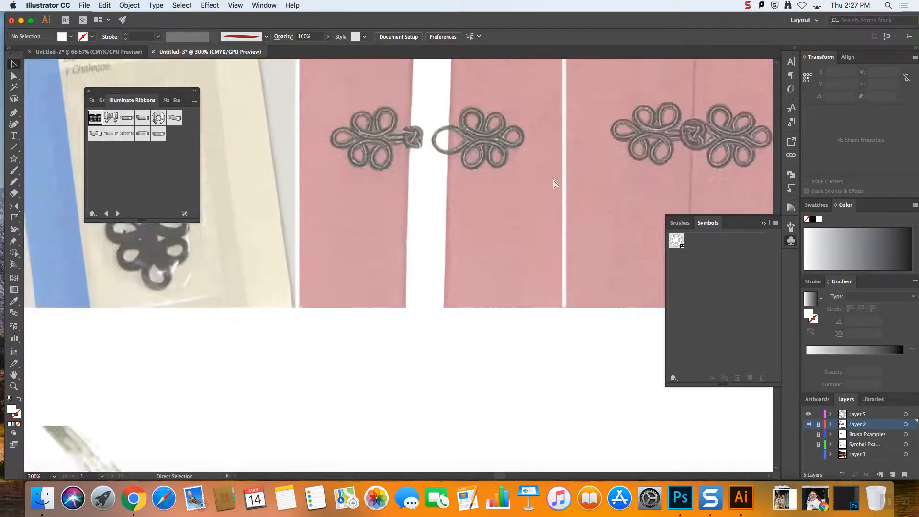
pyautogui.scroll(3, 441, 176)
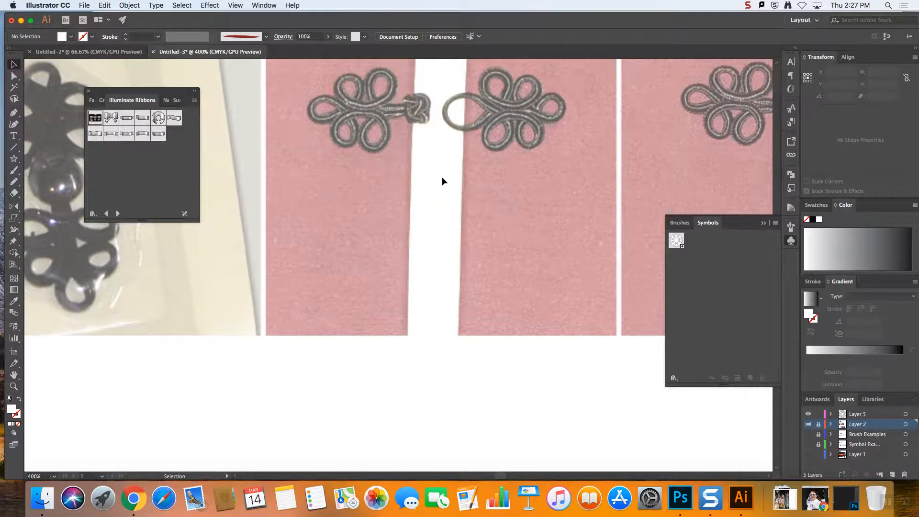
pyautogui.scroll(5, 443, 176)
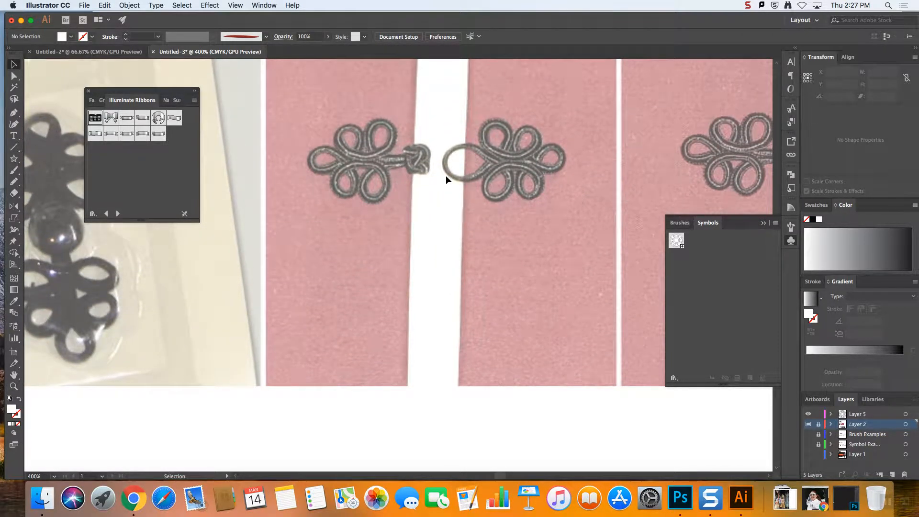
pyautogui.press('super+equal')
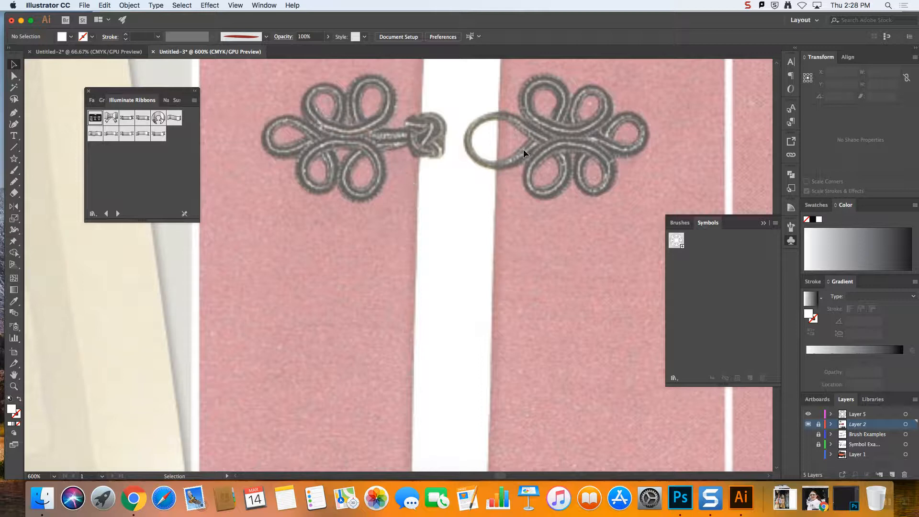
pyautogui.click(14, 113)
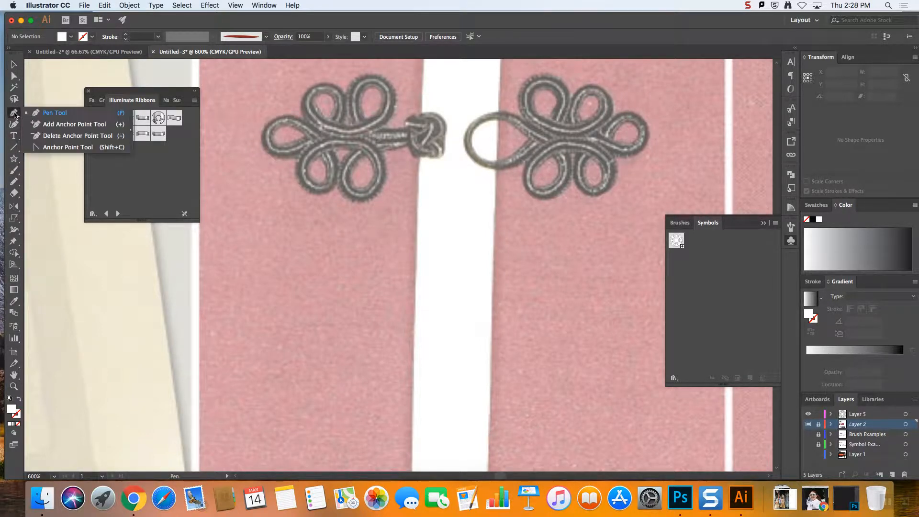
pyautogui.click(15, 185)
pyautogui.click(47, 192)
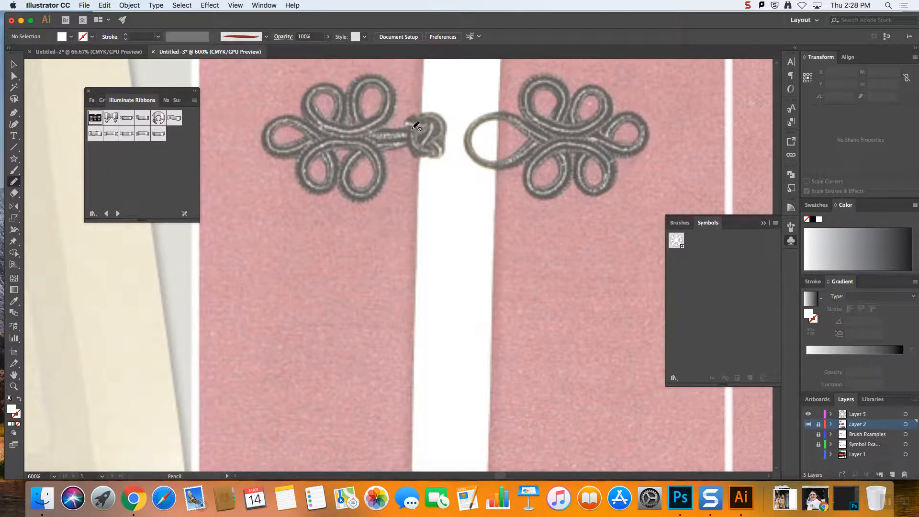
pyautogui.moveTo(410, 131)
pyautogui.mouseDown()
pyautogui.moveTo(368, 129)
pyautogui.moveTo(357, 97)
pyautogui.moveTo(371, 78)
pyautogui.moveTo(390, 85)
pyautogui.moveTo(380, 121)
pyautogui.moveTo(341, 130)
pyautogui.moveTo(321, 120)
pyautogui.moveTo(310, 108)
pyautogui.moveTo(317, 87)
pyautogui.moveTo(337, 86)
pyautogui.moveTo(345, 108)
pyautogui.moveTo(333, 127)
pyautogui.moveTo(272, 147)
pyautogui.moveTo(271, 129)
pyautogui.moveTo(296, 118)
pyautogui.moveTo(321, 135)
pyautogui.moveTo(333, 160)
pyautogui.moveTo(328, 184)
pyautogui.moveTo(309, 175)
pyautogui.moveTo(311, 156)
pyautogui.moveTo(335, 139)
pyautogui.moveTo(373, 146)
pyautogui.moveTo(379, 170)
pyautogui.moveTo(366, 192)
pyautogui.moveTo(349, 179)
pyautogui.moveTo(357, 155)
pyautogui.moveTo(413, 139)
pyautogui.mouseUp()
pyautogui.click(14, 75)
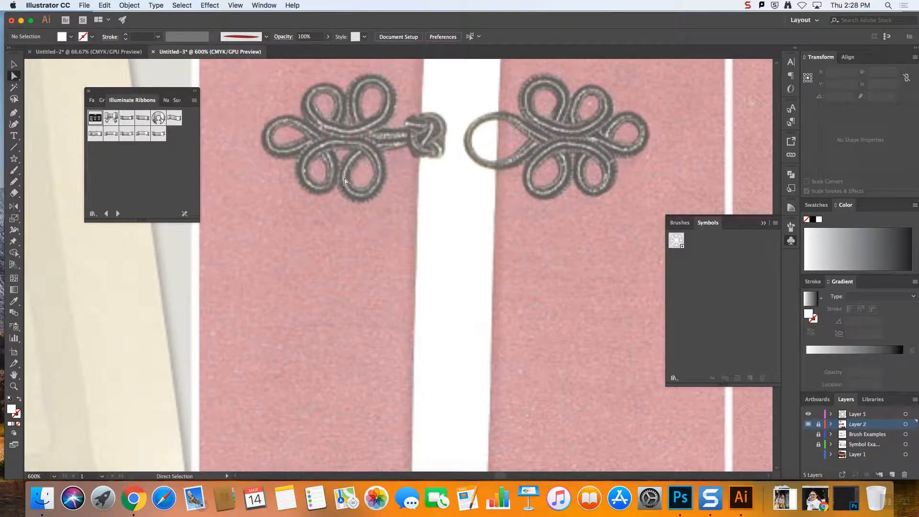
pyautogui.click(873, 413)
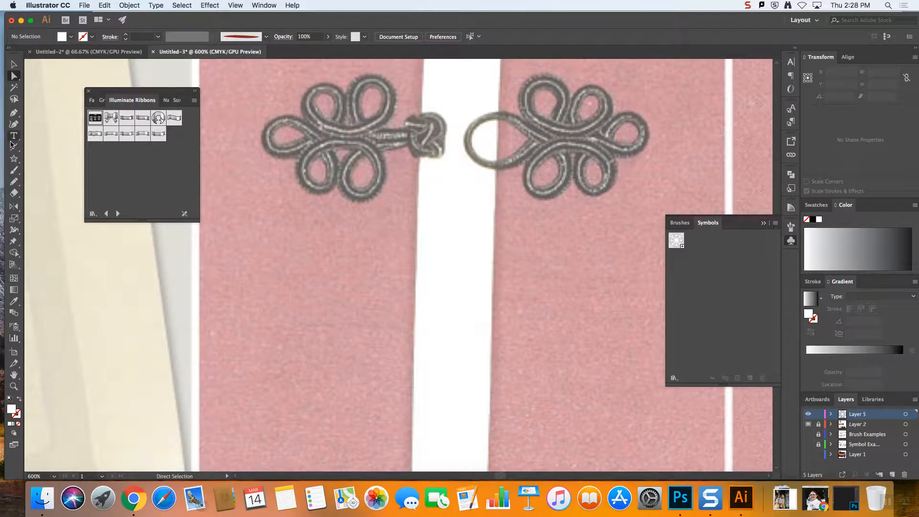
pyautogui.click(14, 181)
pyautogui.moveTo(417, 130)
pyautogui.mouseDown()
pyautogui.moveTo(359, 124)
pyautogui.moveTo(359, 89)
pyautogui.moveTo(378, 81)
pyautogui.moveTo(389, 106)
pyautogui.moveTo(377, 126)
pyautogui.moveTo(320, 126)
pyautogui.moveTo(310, 96)
pyautogui.moveTo(329, 86)
pyautogui.moveTo(341, 99)
pyautogui.moveTo(332, 127)
pyautogui.moveTo(285, 152)
pyautogui.moveTo(267, 141)
pyautogui.moveTo(273, 123)
pyautogui.moveTo(308, 129)
pyautogui.moveTo(334, 161)
pyautogui.moveTo(324, 185)
pyautogui.moveTo(304, 177)
pyautogui.moveTo(311, 153)
pyautogui.moveTo(363, 144)
pyautogui.moveTo(378, 173)
pyautogui.moveTo(360, 194)
pyautogui.moveTo(344, 173)
pyautogui.moveTo(349, 162)
pyautogui.moveTo(374, 146)
pyautogui.moveTo(414, 141)
pyautogui.mouseUp()
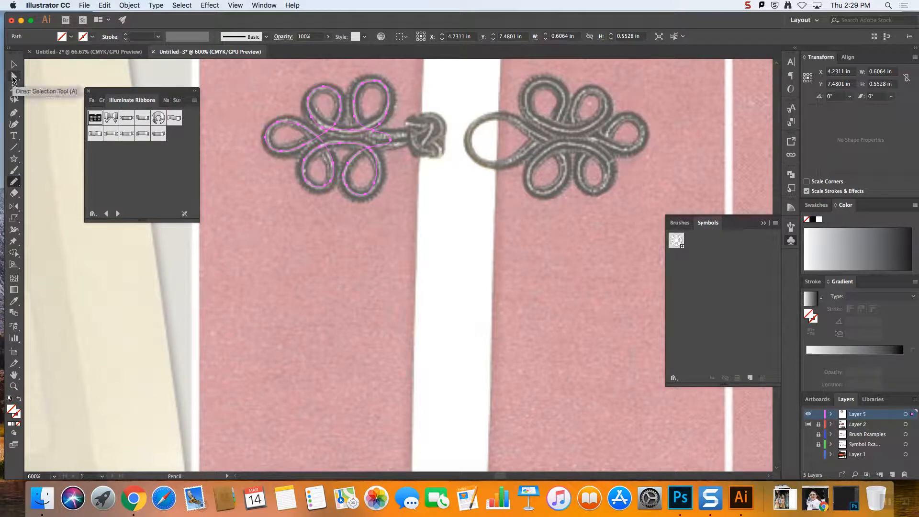
# Extend the end of the traced cord path into the knot and give the path a black stroke
pyautogui.click(14, 76)
pyautogui.moveTo(391, 142); pyautogui.dragTo(420, 140)
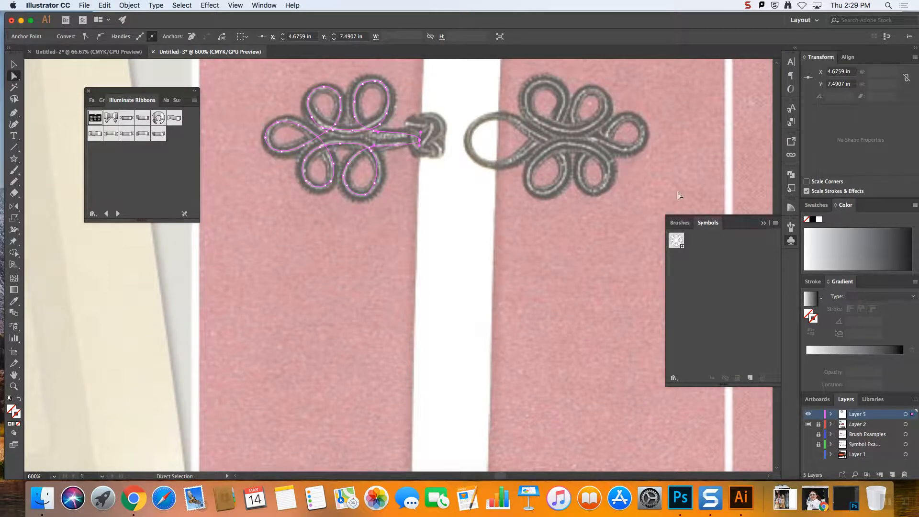
pyautogui.click(814, 219)
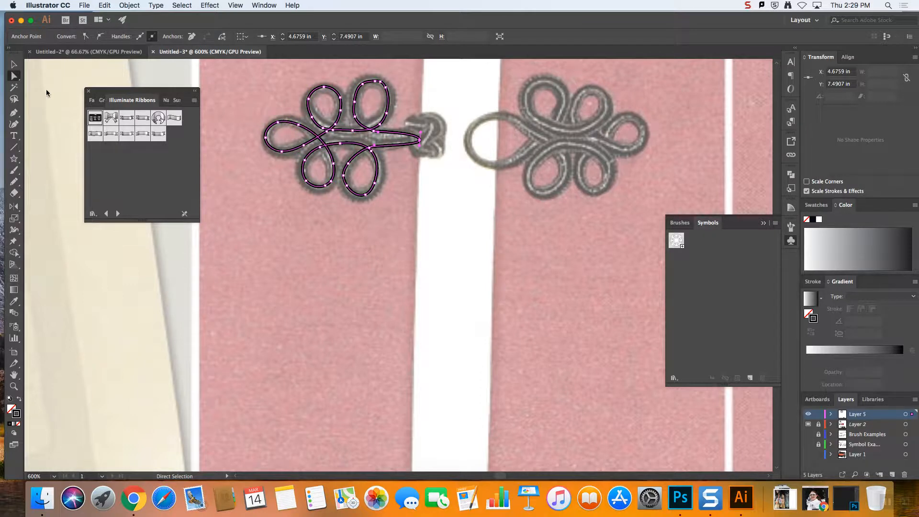
pyautogui.click(150, 315)
# Set the stroke weight of the knot-half cord path to 5 pt and deselect it
pyautogui.click(14, 64)
pyautogui.click(330, 161)
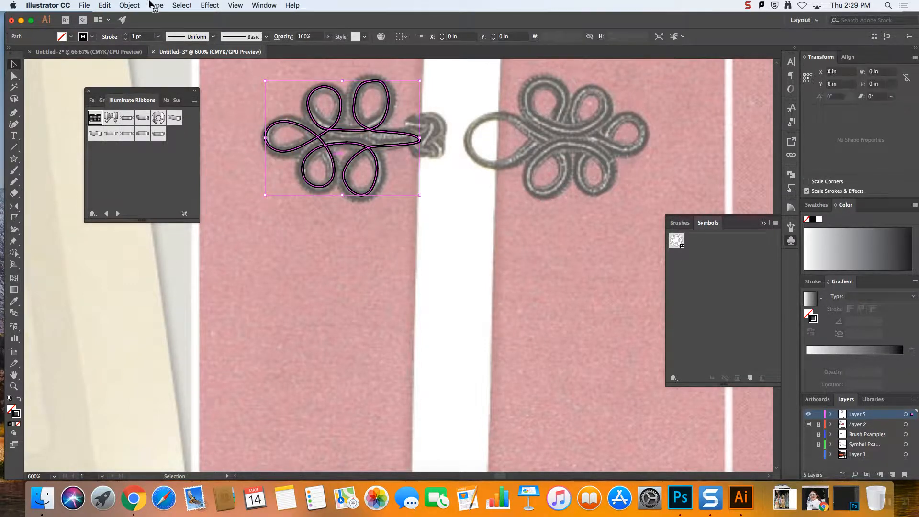
pyautogui.click(126, 34)
pyautogui.click(126, 35)
pyautogui.click(126, 35)
pyautogui.click(126, 35)
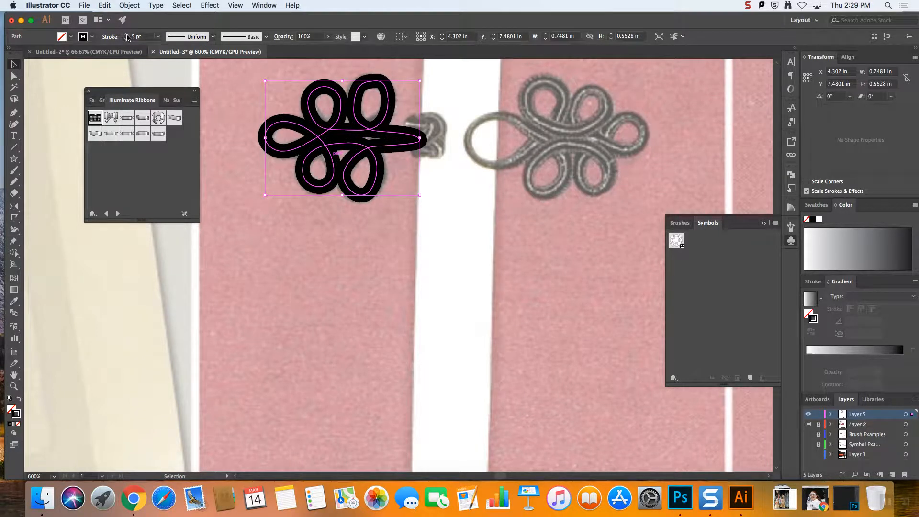
pyautogui.click(428, 200)
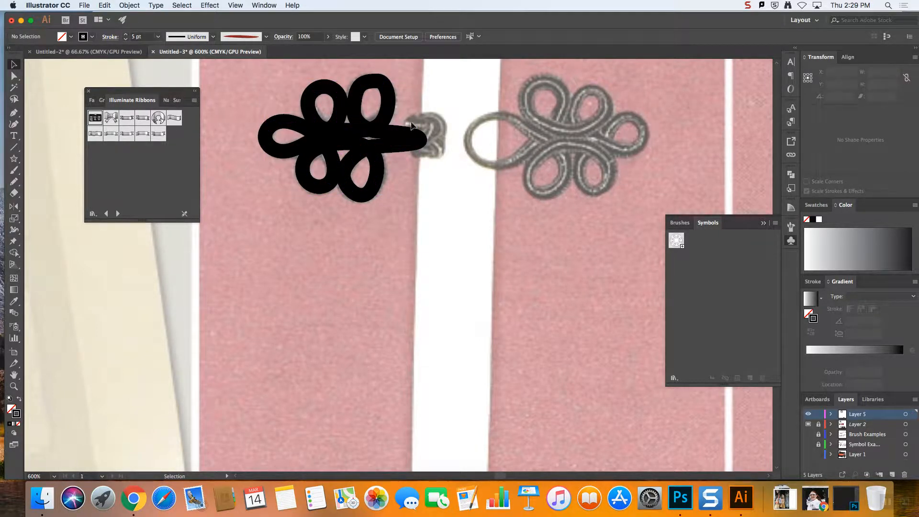
# Draw an ellipse about 0.22 by 0.23 in over the frog closure's knot
pyautogui.click(14, 158)
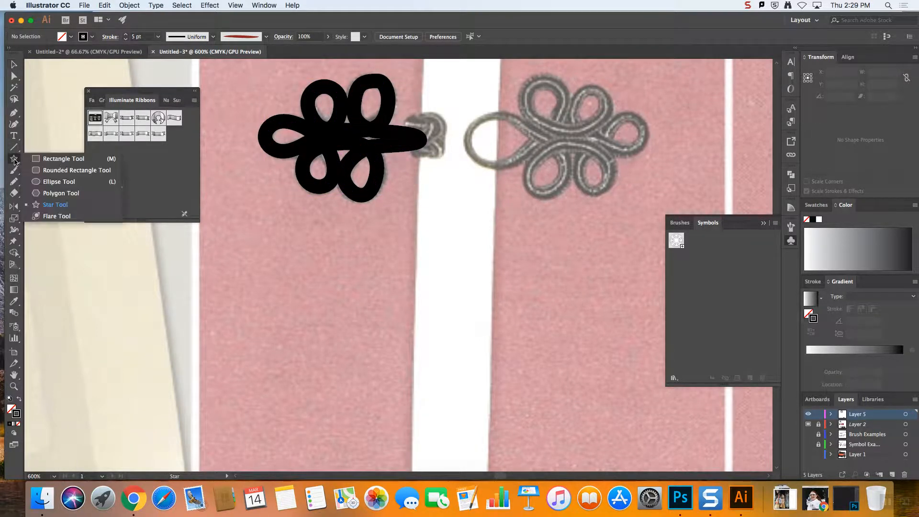
pyautogui.click(66, 181)
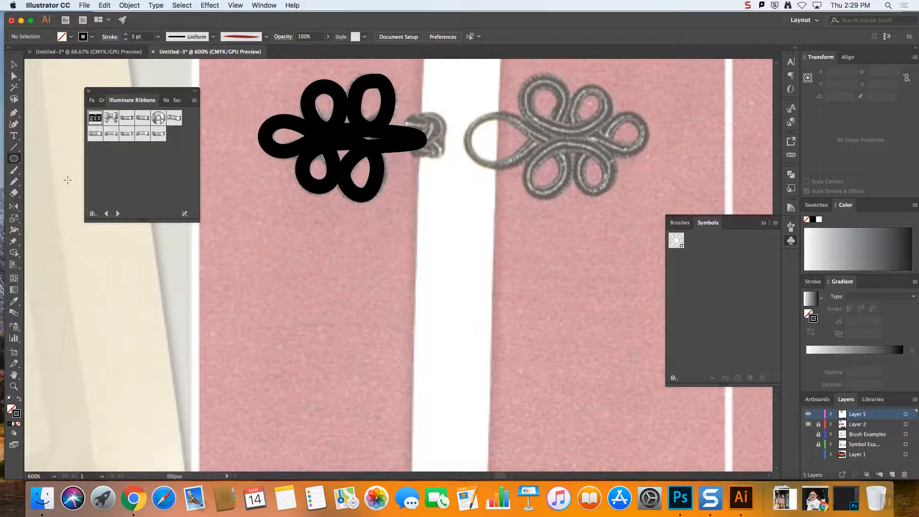
pyautogui.click(408, 113)
pyautogui.click(447, 266)
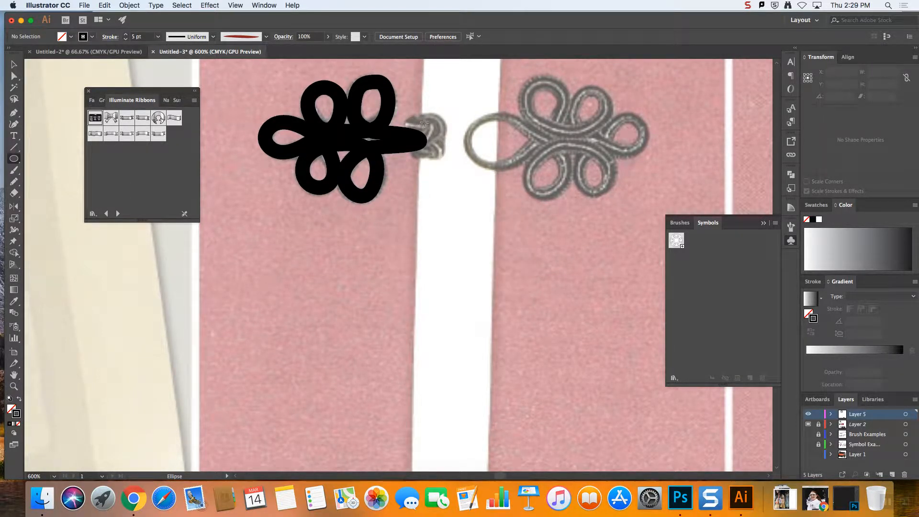
pyautogui.moveTo(408, 113); pyautogui.dragTo(454, 161)
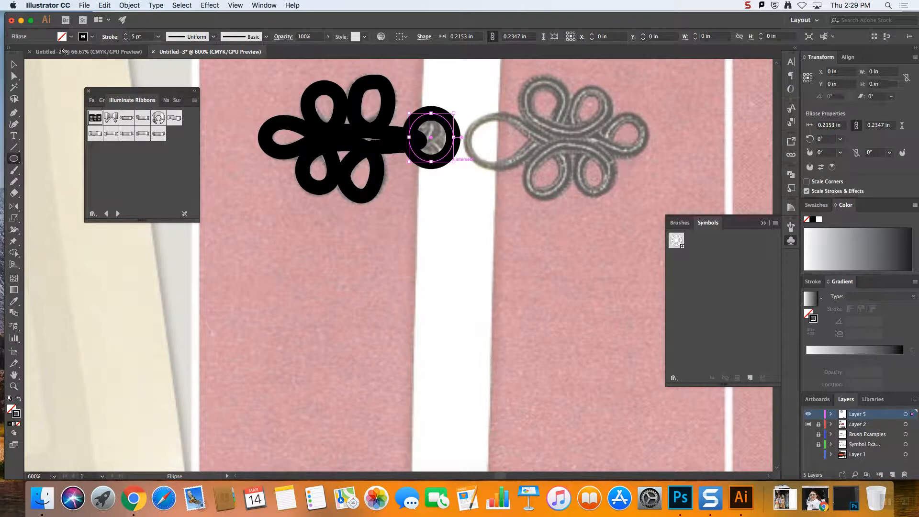
# Swap the ellipse's fill and stroke so it is solid black, and align it over the knot
pyautogui.click(12, 66)
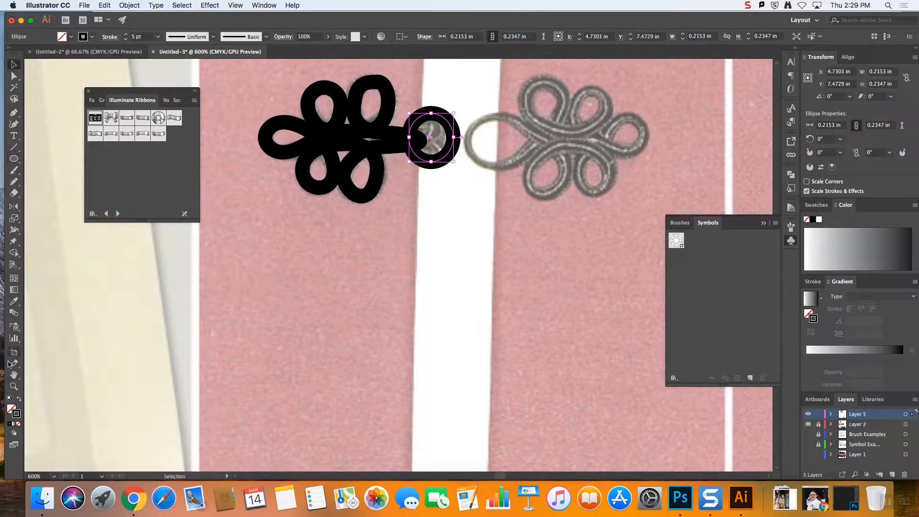
pyautogui.click(19, 399)
pyautogui.click(477, 157)
pyautogui.moveTo(433, 142)
pyautogui.mouseDown()
pyautogui.moveTo(421, 143)
pyautogui.moveTo(447, 144)
pyautogui.mouseUp()
pyautogui.click(476, 187)
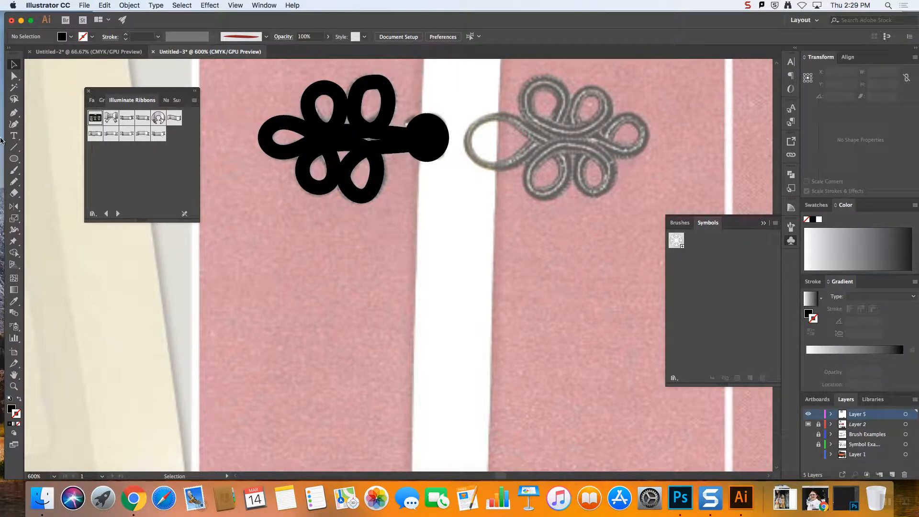
# Trace the looped cord of the frog closure's loop half with the Pencil tool and adjust an anchor on its path
pyautogui.click(13, 181)
pyautogui.moveTo(474, 124)
pyautogui.mouseDown()
pyautogui.moveTo(553, 144)
pyautogui.moveTo(567, 172)
pyautogui.moveTo(551, 194)
pyautogui.moveTo(528, 186)
pyautogui.moveTo(537, 160)
pyautogui.moveTo(577, 149)
pyautogui.moveTo(598, 155)
pyautogui.moveTo(606, 187)
pyautogui.moveTo(588, 190)
pyautogui.moveTo(582, 155)
pyautogui.moveTo(623, 119)
pyautogui.moveTo(642, 139)
pyautogui.moveTo(616, 149)
pyautogui.moveTo(588, 133)
pyautogui.moveTo(579, 97)
pyautogui.moveTo(589, 88)
pyautogui.moveTo(604, 109)
pyautogui.moveTo(594, 127)
pyautogui.moveTo(576, 132)
pyautogui.moveTo(528, 118)
pyautogui.moveTo(526, 87)
pyautogui.moveTo(548, 83)
pyautogui.moveTo(561, 105)
pyautogui.moveTo(539, 142)
pyautogui.moveTo(500, 164)
pyautogui.moveTo(469, 139)
pyautogui.mouseUp()
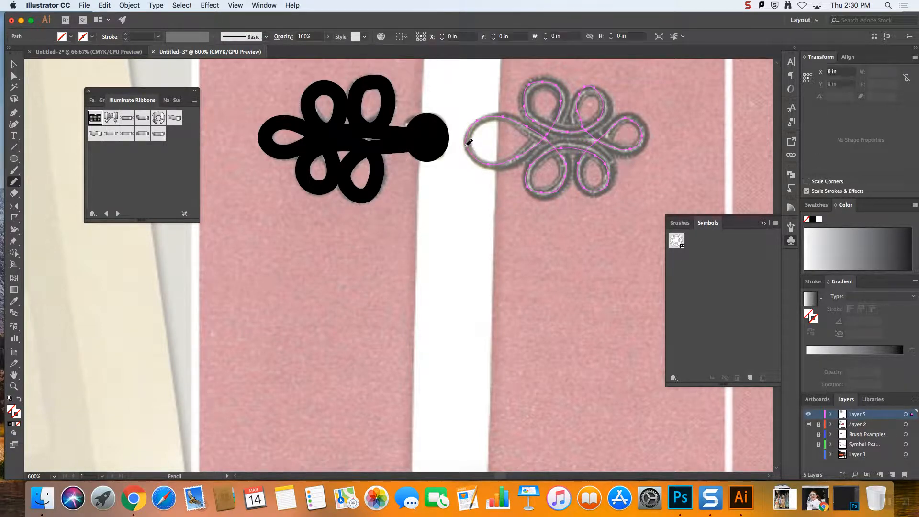
pyautogui.click(14, 76)
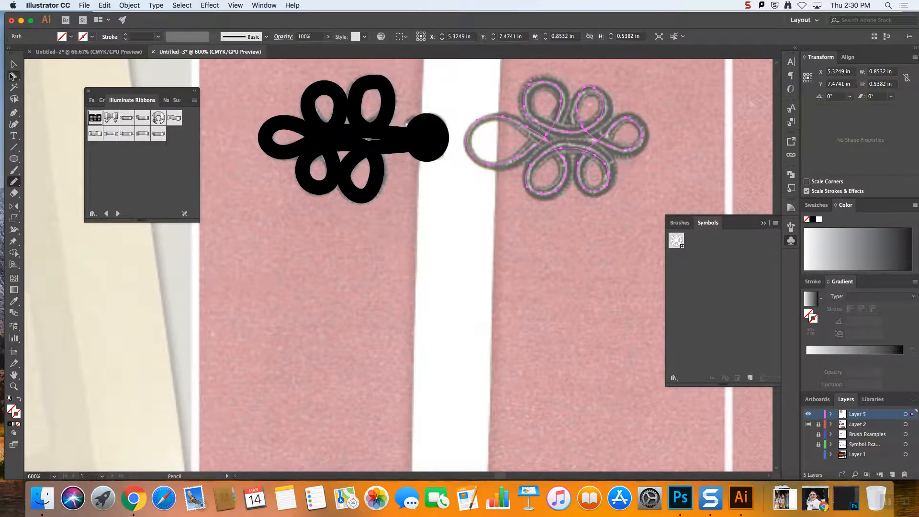
pyautogui.moveTo(582, 123); pyautogui.dragTo(575, 113)
pyautogui.click(13, 65)
pyautogui.click(271, 236)
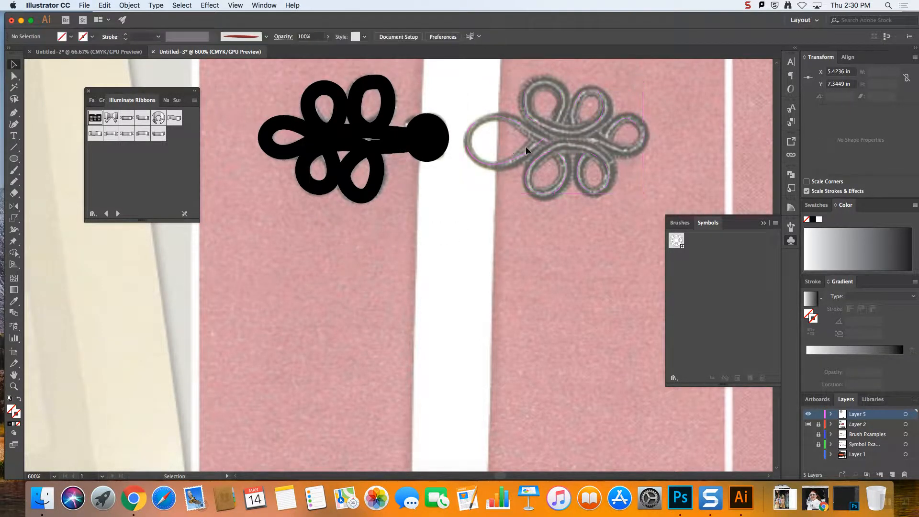
# Give the loop-half cord path no fill and a black 5 pt stroke to match the knot half
pyautogui.click(518, 157)
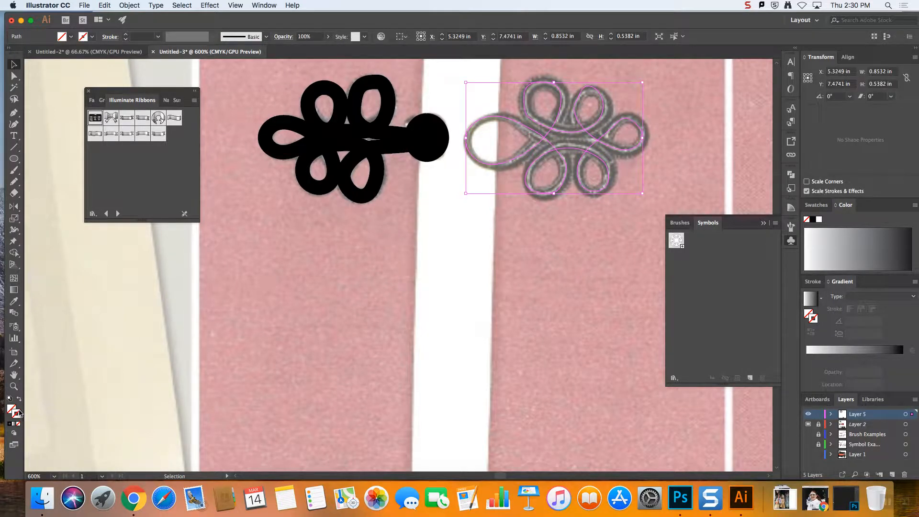
pyautogui.click(10, 399)
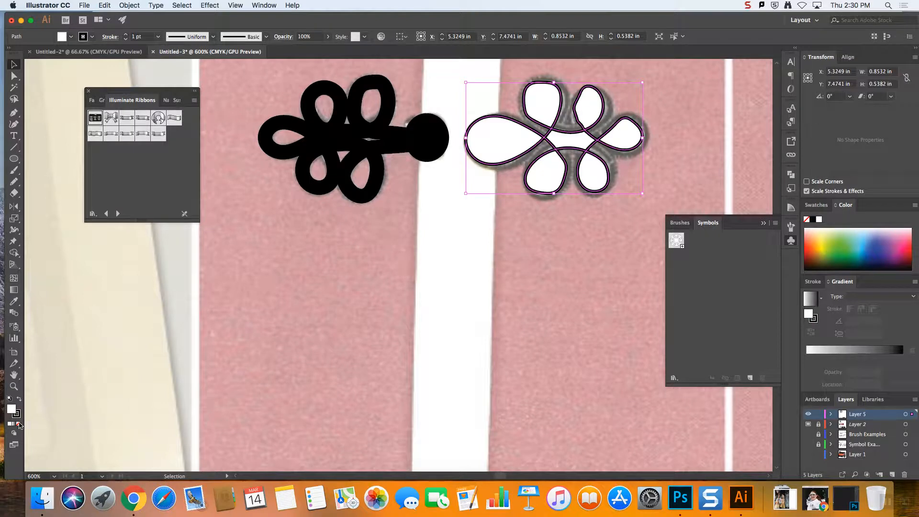
pyautogui.click(19, 424)
pyautogui.click(126, 35)
pyautogui.click(126, 35)
pyautogui.click(125, 35)
pyautogui.click(362, 152)
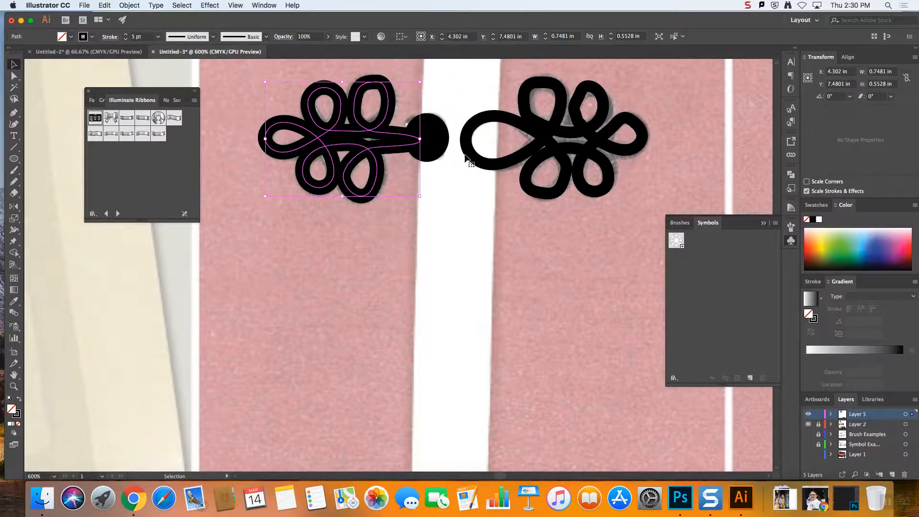
pyautogui.click(499, 163)
pyautogui.click(550, 161)
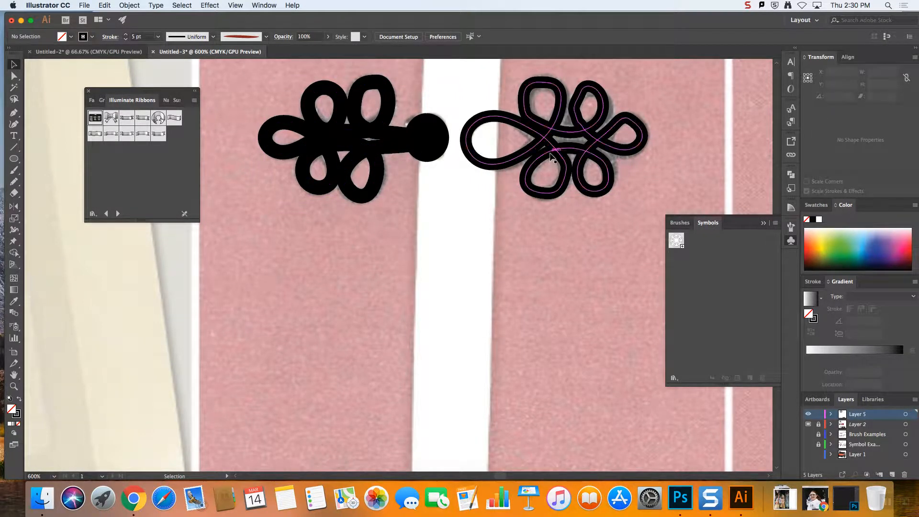
pyautogui.click(125, 35)
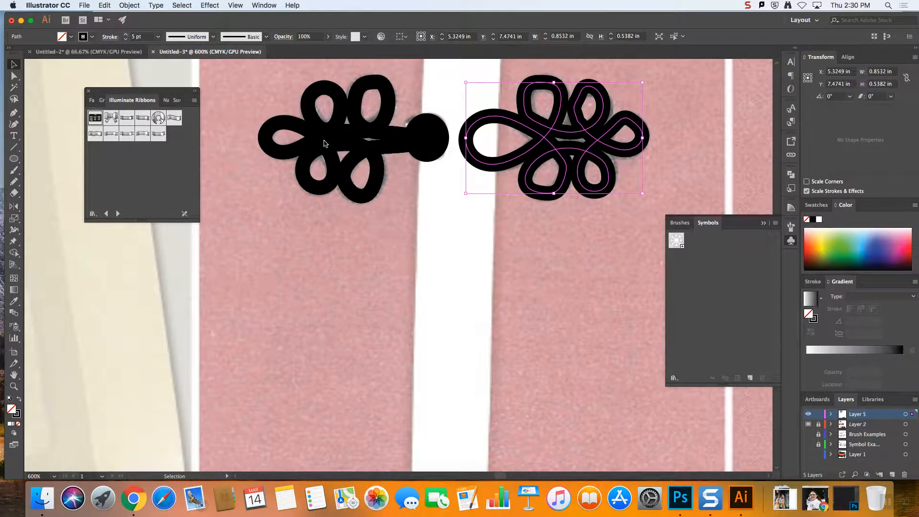
pyautogui.click(576, 246)
# Select both cord paths and lower their opacity to 67%
pyautogui.click(363, 161)
pyautogui.keyDown('shift'); pyautogui.click(537, 166); pyautogui.keyUp('shift')
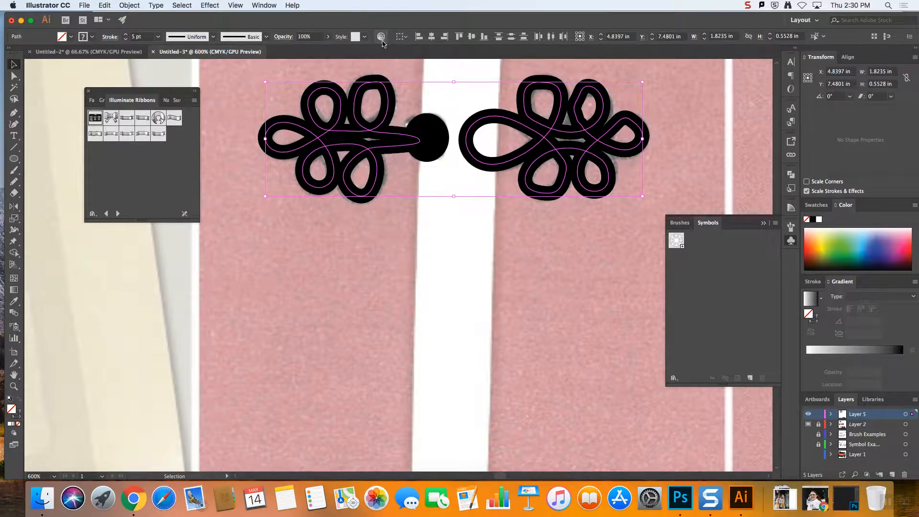
pyautogui.click(328, 37)
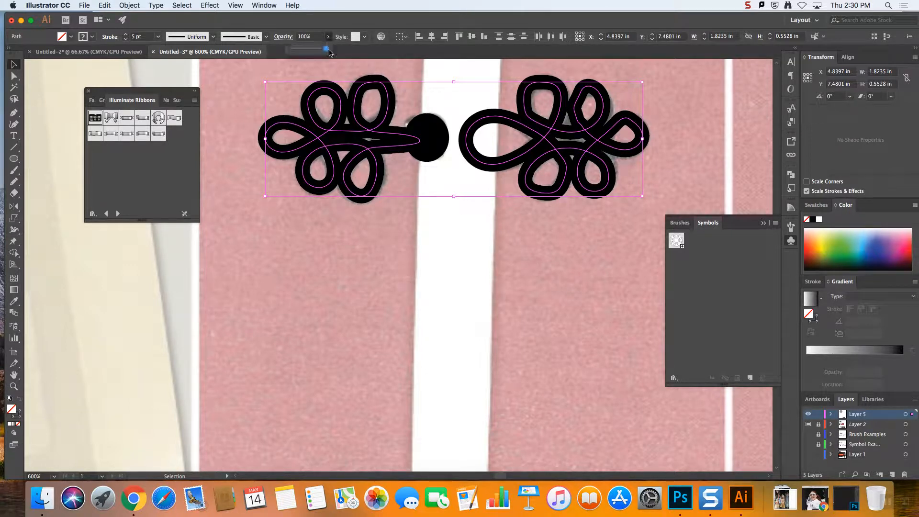
pyautogui.moveTo(325, 50); pyautogui.dragTo(306, 53)
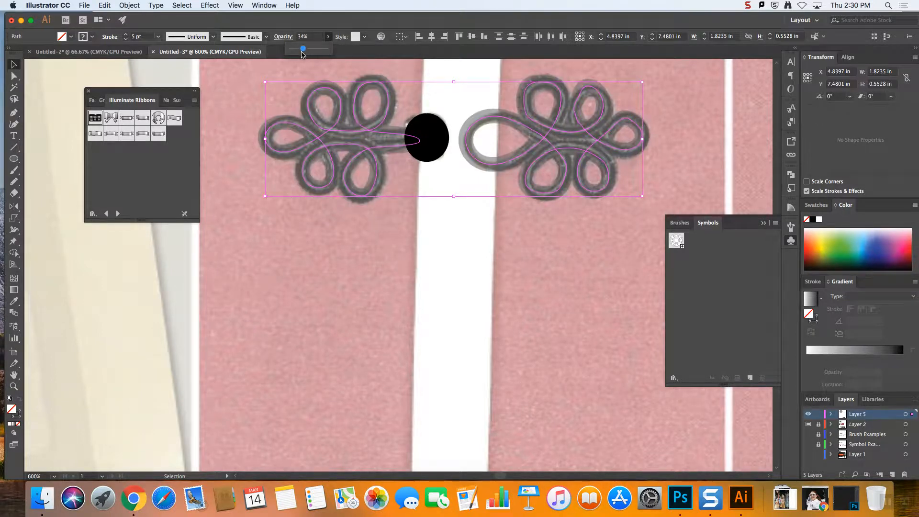
pyautogui.moveTo(308, 52); pyautogui.dragTo(319, 53)
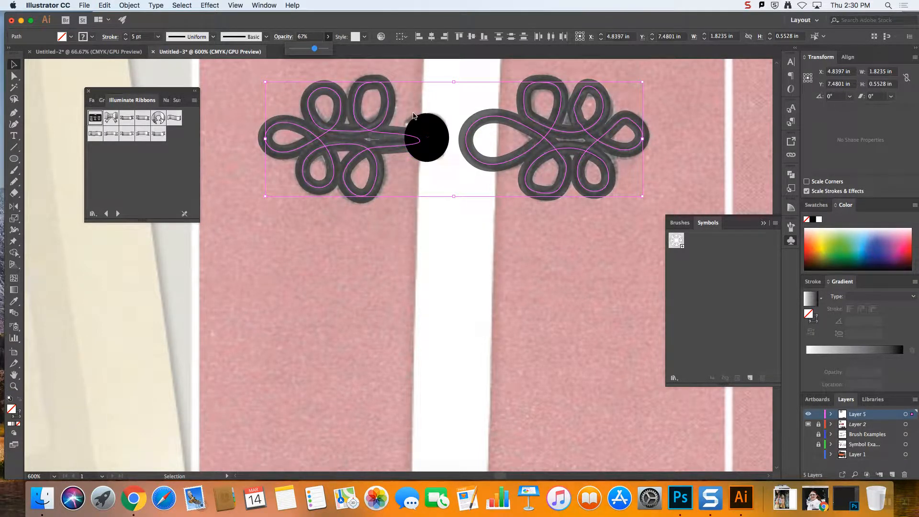
# Lower the opacity of the black knot ellipse to 67%
pyautogui.click(451, 120)
pyautogui.click(453, 118)
pyautogui.click(436, 133)
pyautogui.click(328, 37)
pyautogui.moveTo(328, 49); pyautogui.dragTo(314, 52)
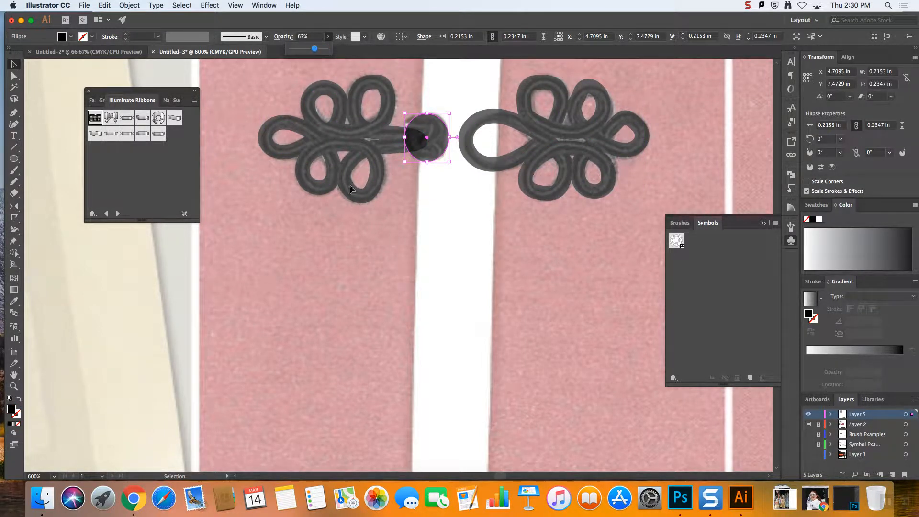
# Copy the knot-half cord path and paste a duplicate of it into the drawing
pyautogui.press('a')
pyautogui.click(389, 141)
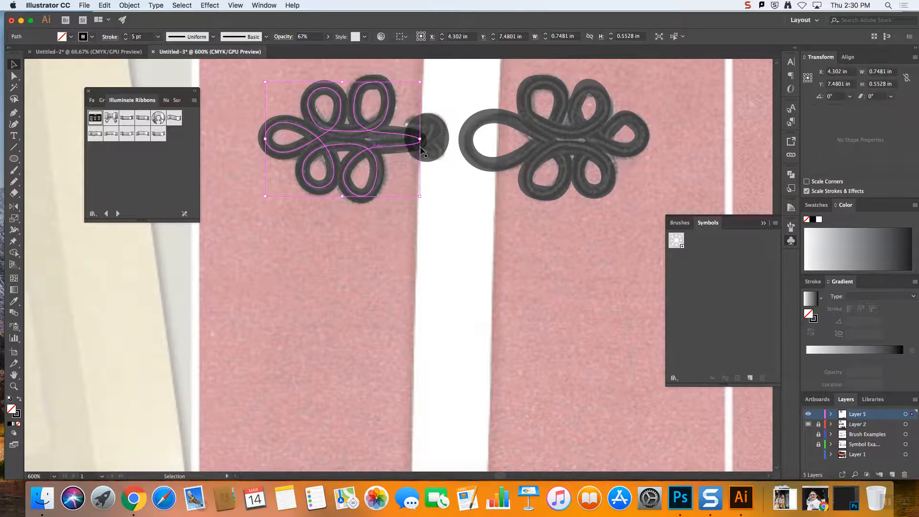
pyautogui.hotkey('ctrl', 'c')
pyautogui.hotkey('ctrl', 'v')
pyautogui.press('v')
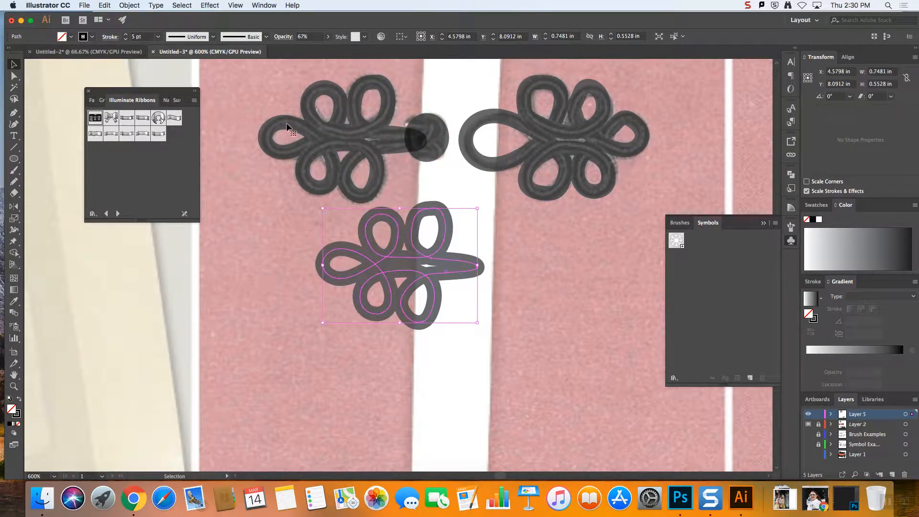
# Give the duplicated knot-half path a 1 pt light grey stroke and place it over the black knot-half cord as a highlight
pyautogui.click(126, 38)
pyautogui.click(126, 39)
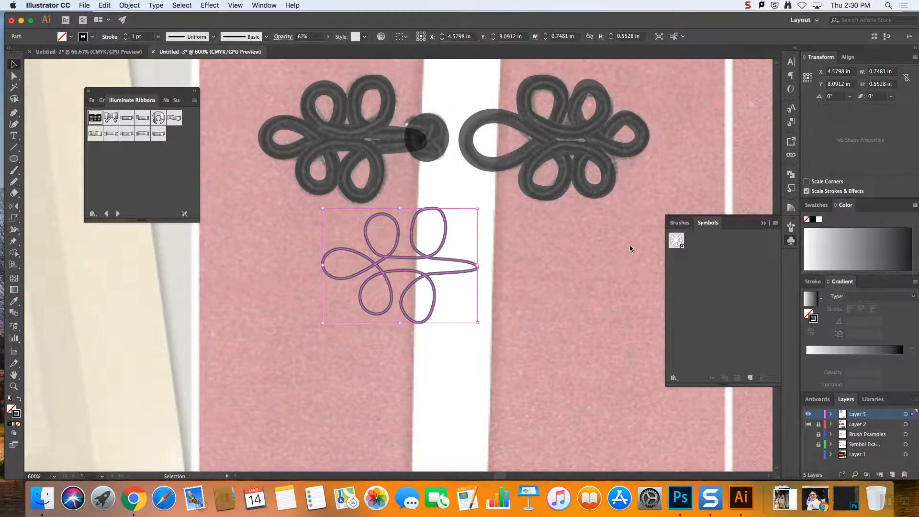
pyautogui.doubleClick(17, 414)
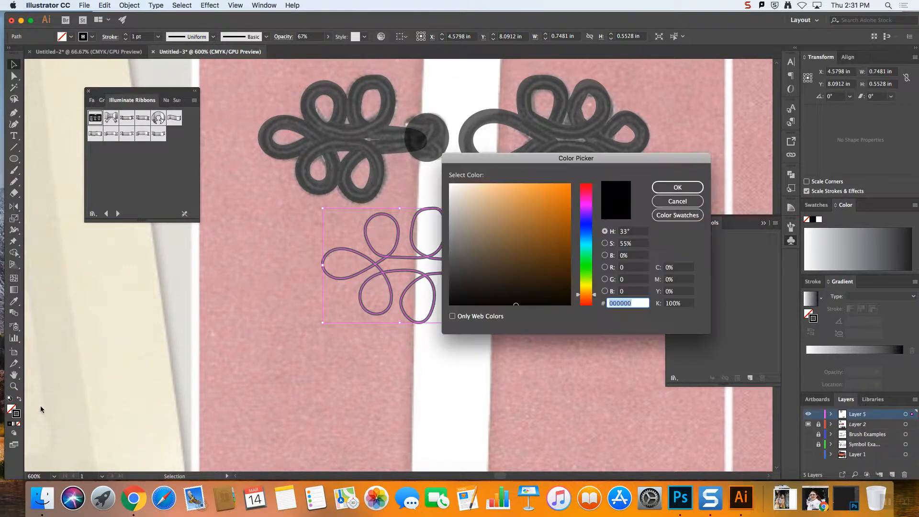
pyautogui.moveTo(479, 208)
pyautogui.mouseDown()
pyautogui.moveTo(453, 197)
pyautogui.moveTo(449, 216)
pyautogui.mouseUp()
pyautogui.click(654, 203)
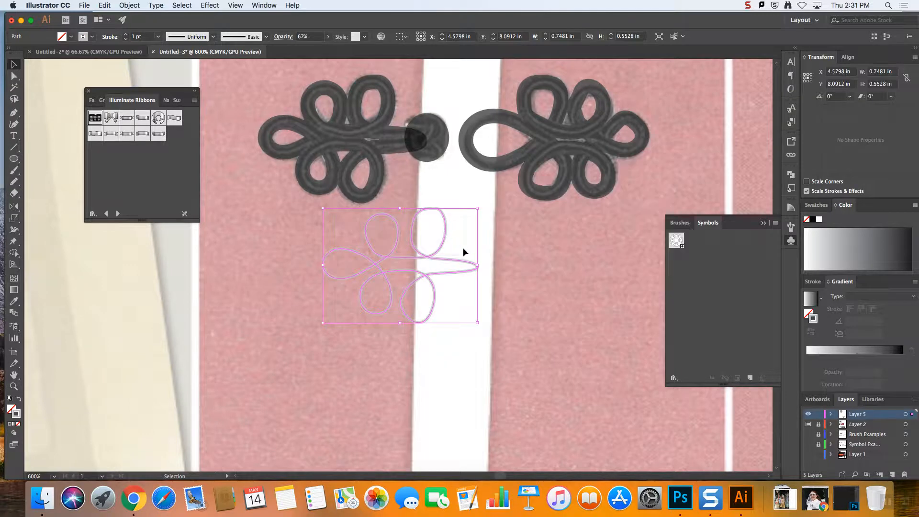
pyautogui.moveTo(469, 264)
pyautogui.mouseDown()
pyautogui.moveTo(429, 206)
pyautogui.moveTo(438, 143)
pyautogui.moveTo(412, 140)
pyautogui.mouseUp()
pyautogui.click(425, 174)
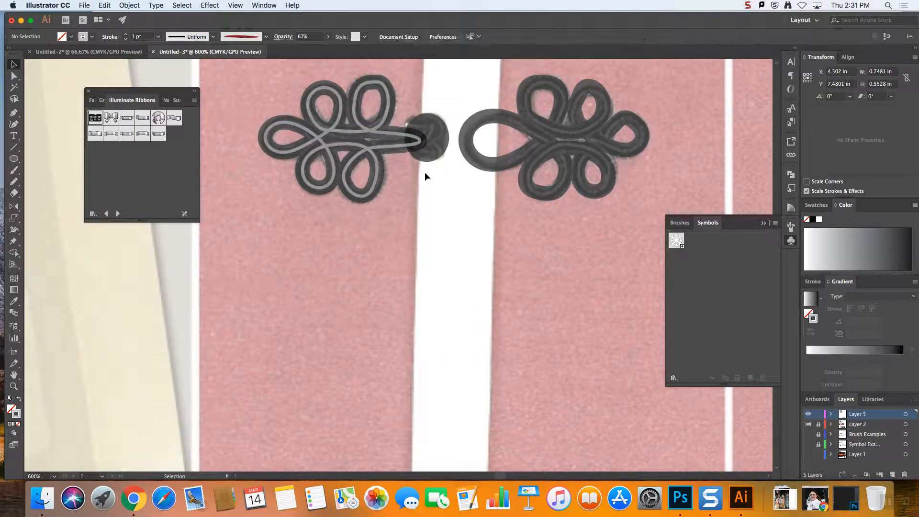
# Delete an anchor point on the lower-left loop and one on the leftmost loop of the grey knot-half highlight to break the line
pyautogui.click(378, 146)
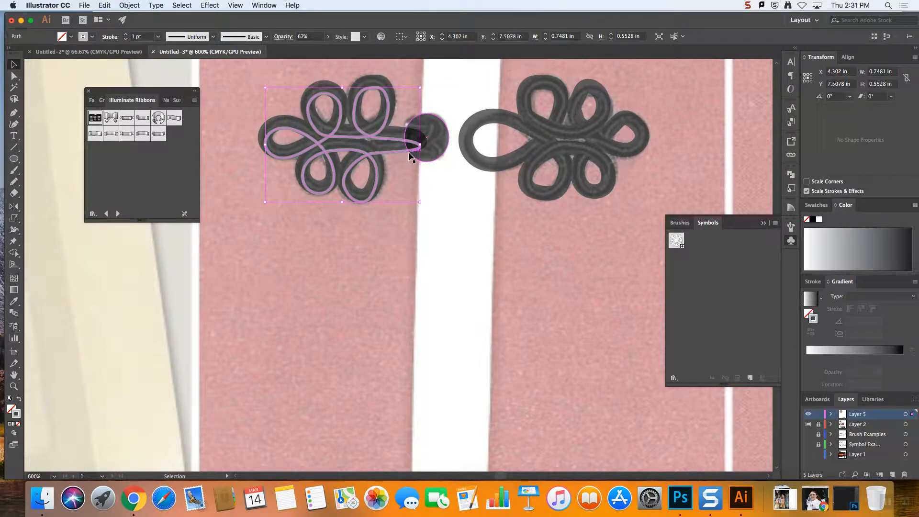
pyautogui.press('a')
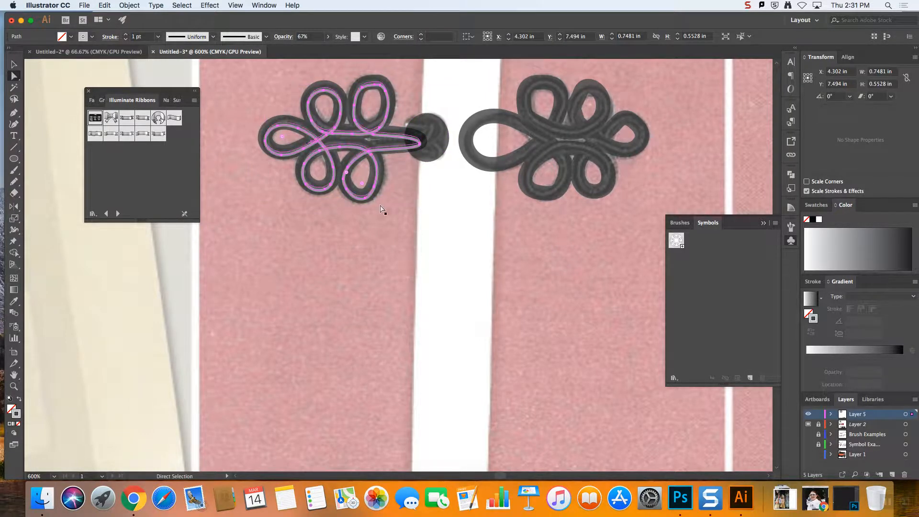
pyautogui.click(306, 168)
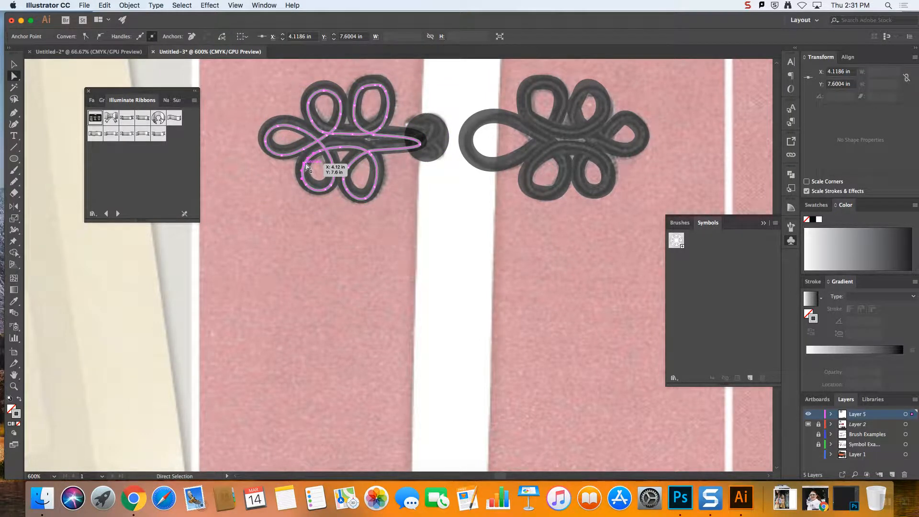
pyautogui.press('Delete')
pyautogui.click(282, 156)
pyautogui.press('Delete')
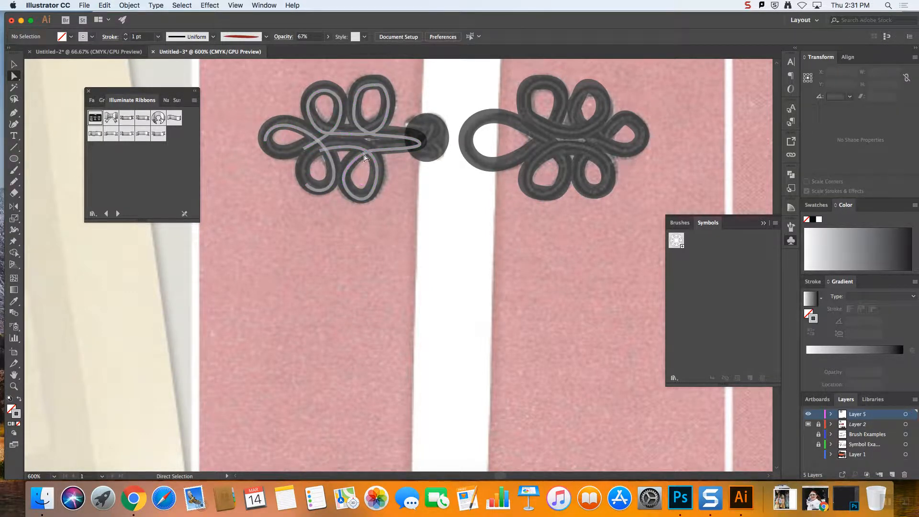
# Apply the double-bulge variable width profile to both pieces of the grey knot-half highlight
pyautogui.click(402, 153)
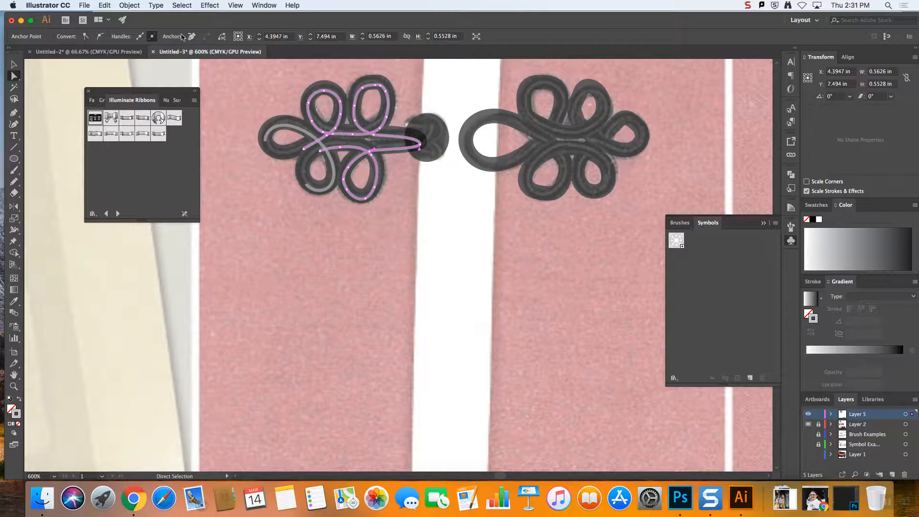
pyautogui.click(14, 64)
pyautogui.keyDown('shift'); pyautogui.click(337, 164); pyautogui.keyUp('shift')
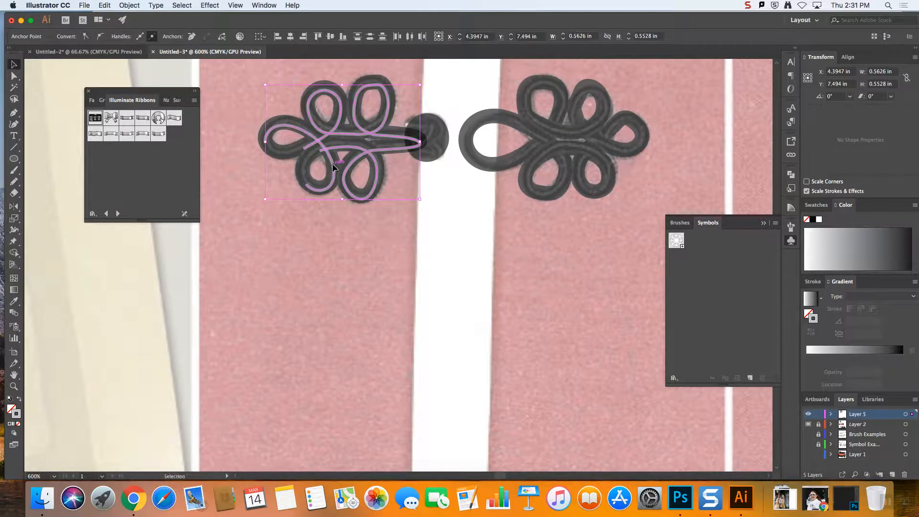
pyautogui.click(41, 112)
pyautogui.click(334, 166)
pyautogui.keyDown('shift'); pyautogui.click(346, 149); pyautogui.keyUp('shift')
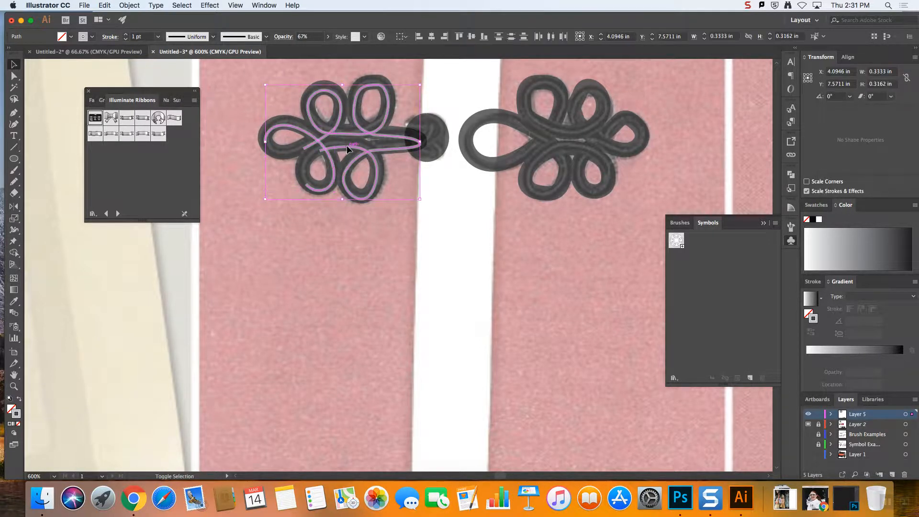
pyautogui.click(213, 37)
pyautogui.click(200, 71)
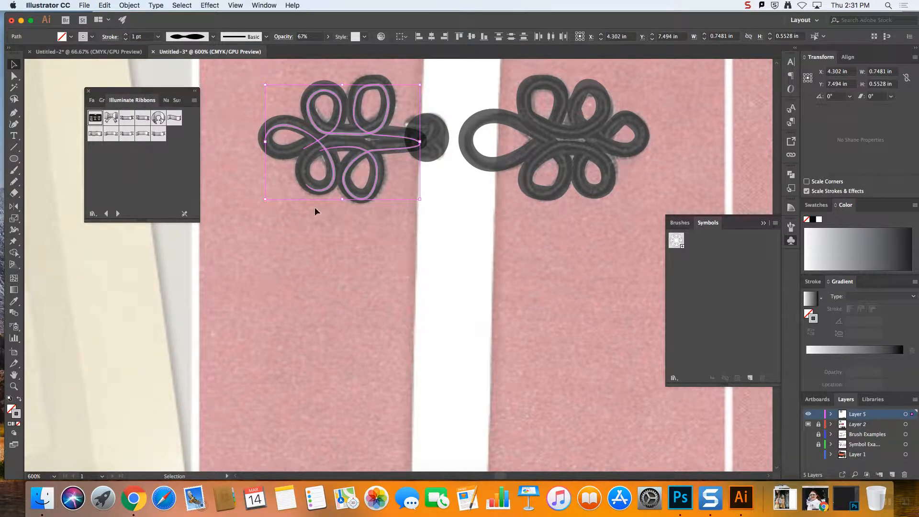
pyautogui.click(334, 221)
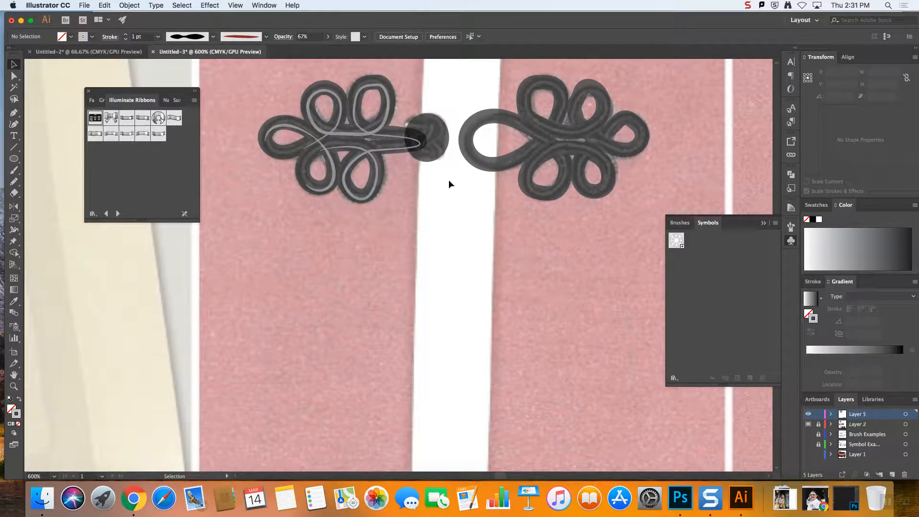
# Copy the loop-half cord path and paste a duplicate of it into the drawing
pyautogui.click(374, 160)
pyautogui.click(539, 157)
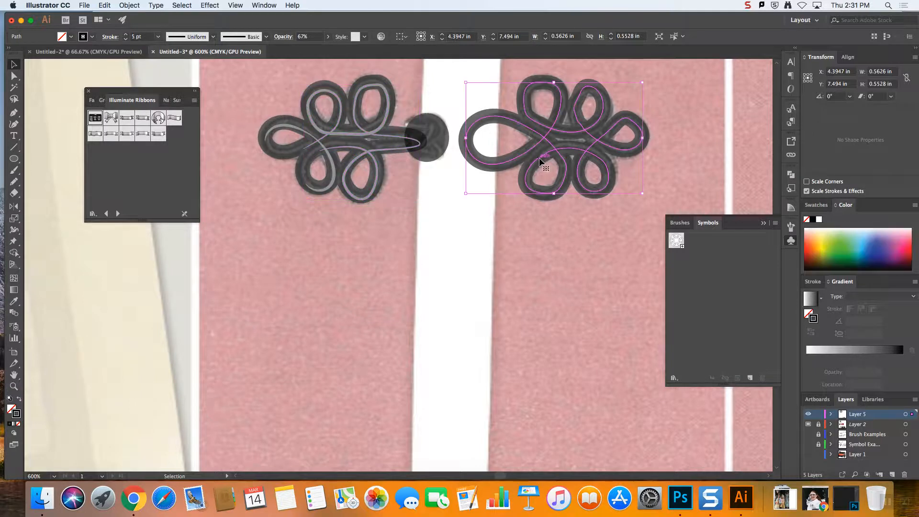
pyautogui.press('super+c')
pyautogui.press('super+v')
pyautogui.press('v')
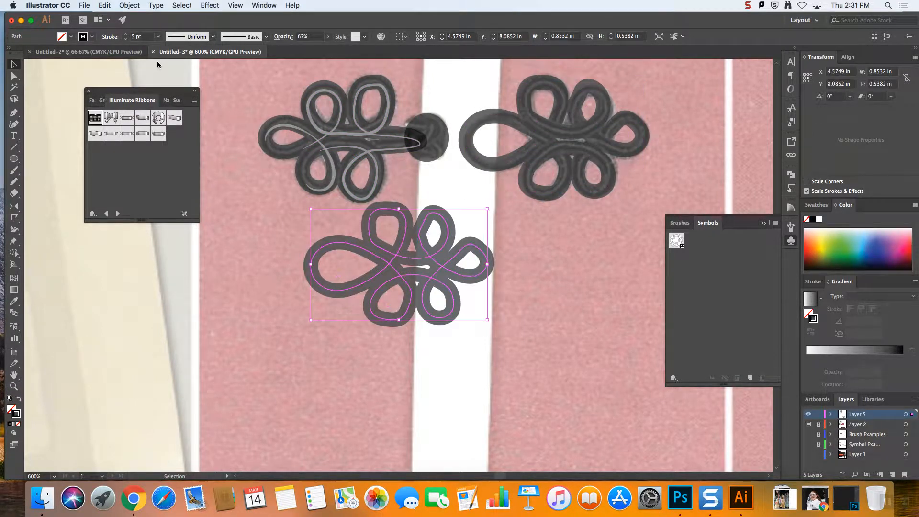
# Reduce the duplicated loop-half path's stroke weight to 1 pt
pyautogui.click(213, 37)
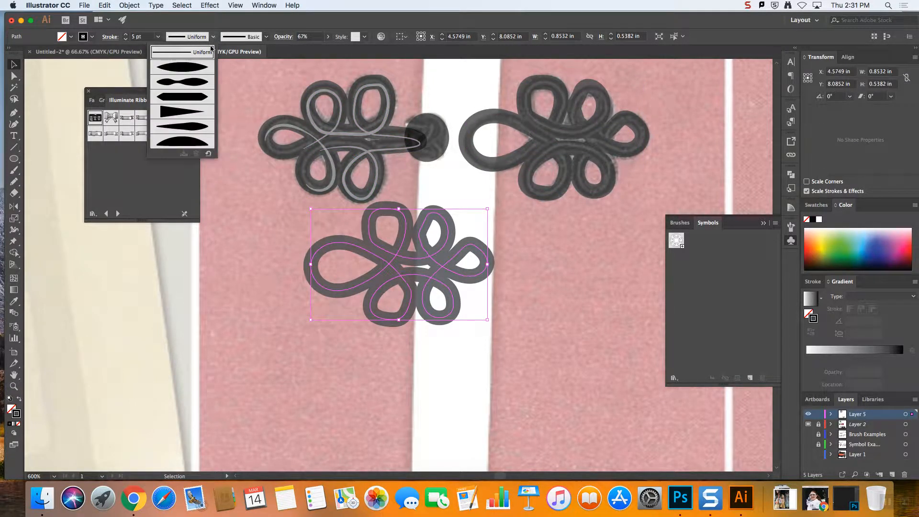
pyautogui.click(207, 44)
pyautogui.click(158, 37)
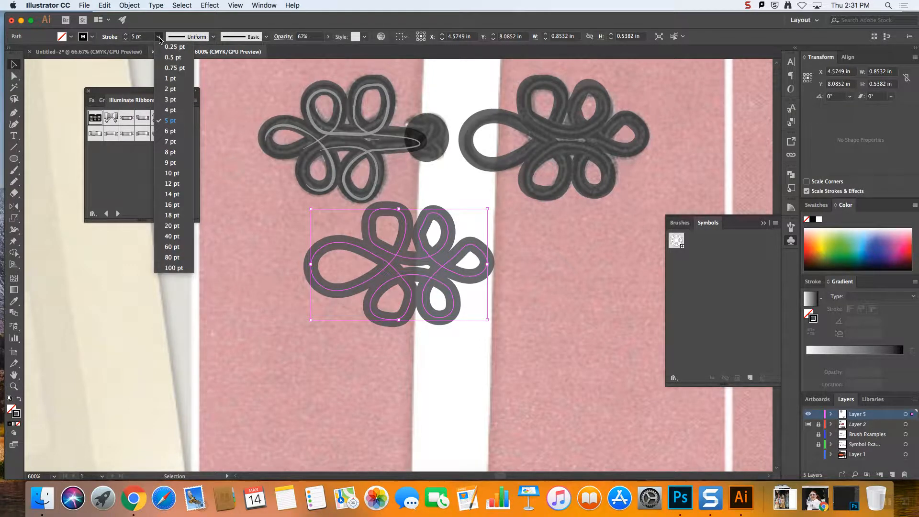
pyautogui.click(159, 38)
pyautogui.click(159, 38)
pyautogui.click(161, 39)
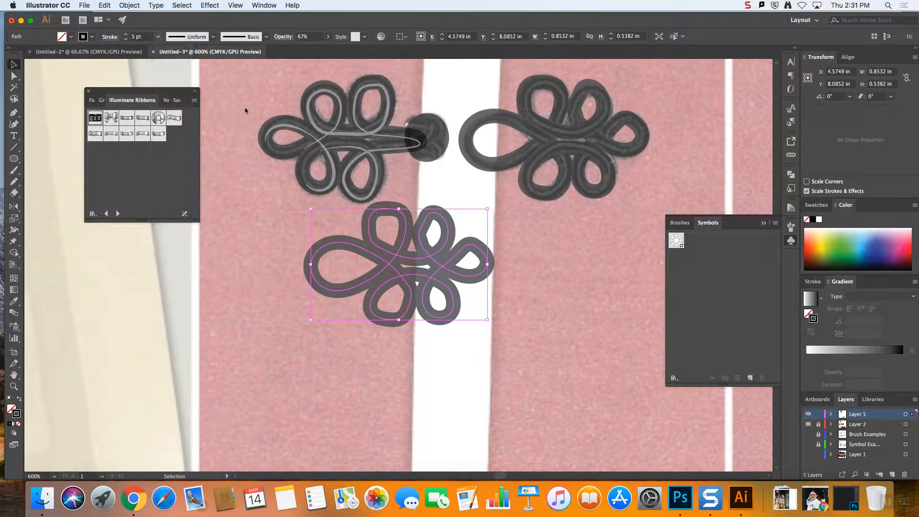
pyautogui.click(125, 40)
pyautogui.click(125, 39)
pyautogui.click(125, 40)
pyautogui.click(125, 39)
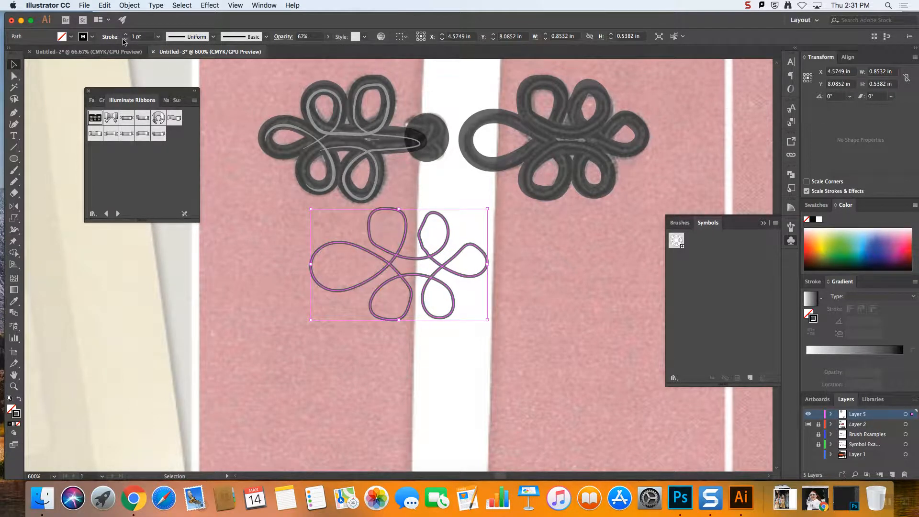
# Sample the grey knot-half highlight's stroke onto the duplicated loop-half path and place the duplicate over the black loop-half cord
pyautogui.click(15, 303)
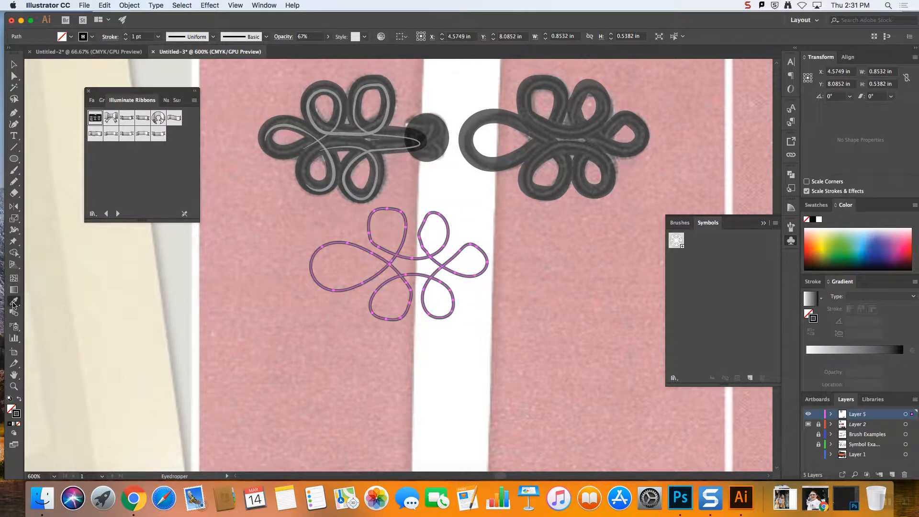
pyautogui.click(376, 152)
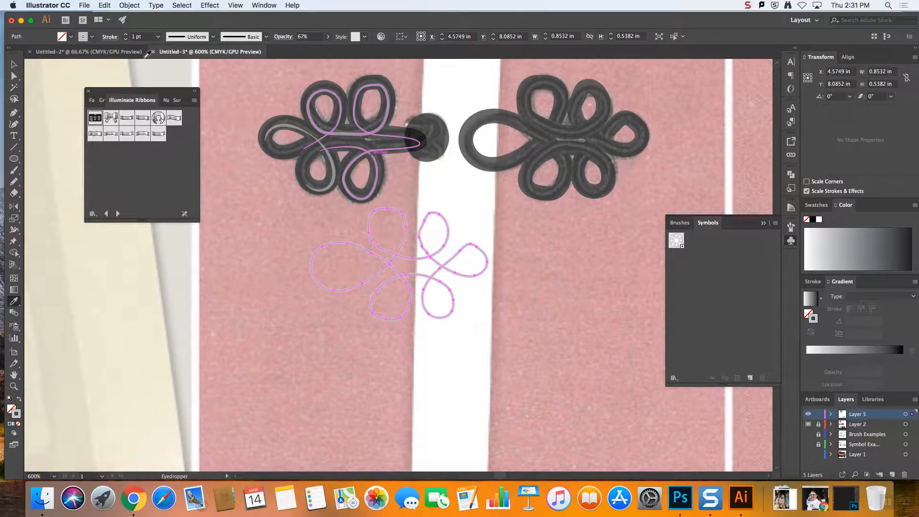
pyautogui.click(14, 64)
pyautogui.moveTo(458, 276); pyautogui.dragTo(616, 150)
# Apply the double-bulge variable width profile to the grey loop-half highlight
pyautogui.click(214, 40)
pyautogui.click(197, 81)
pyautogui.click(649, 248)
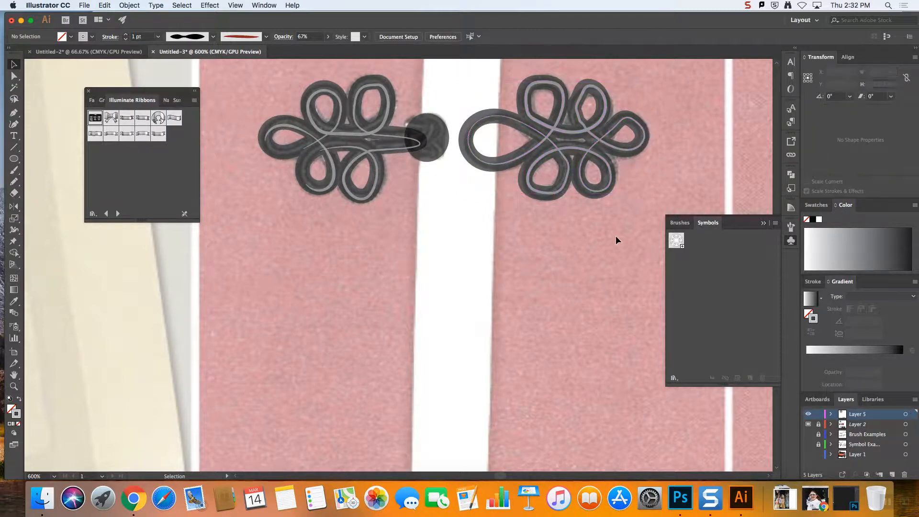
# Select all cord, highlight and knot shapes of the frog closure and raise their opacity to 100%
pyautogui.press('super+minus')
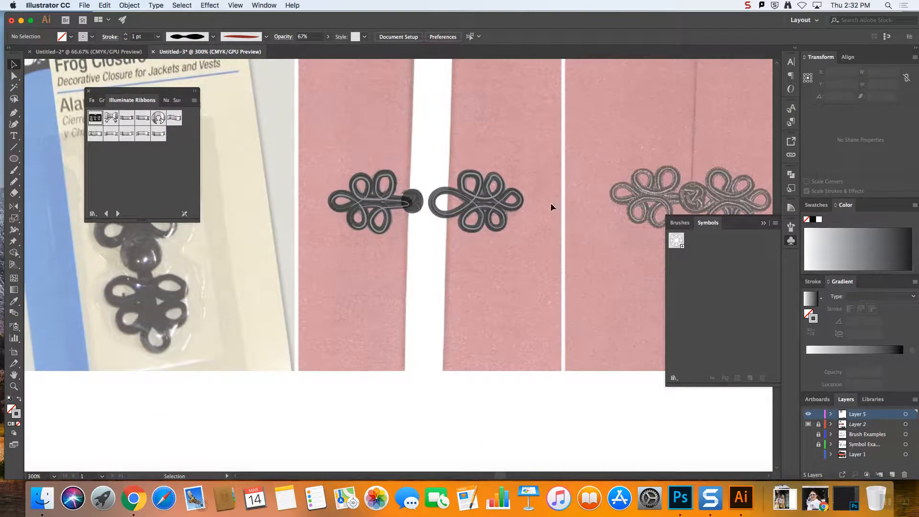
pyautogui.click(366, 184)
pyautogui.click(326, 37)
pyautogui.click(326, 50)
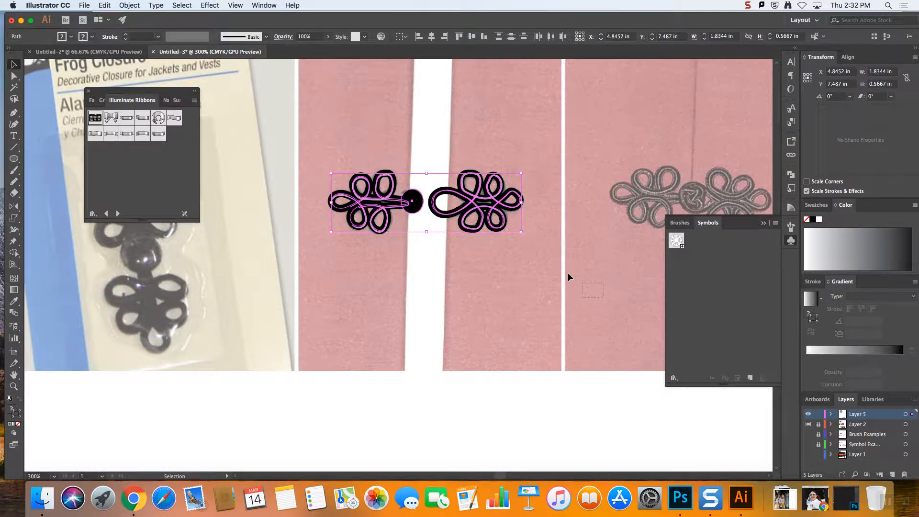
pyautogui.click(545, 251)
pyautogui.moveTo(545, 256); pyautogui.dragTo(309, 137)
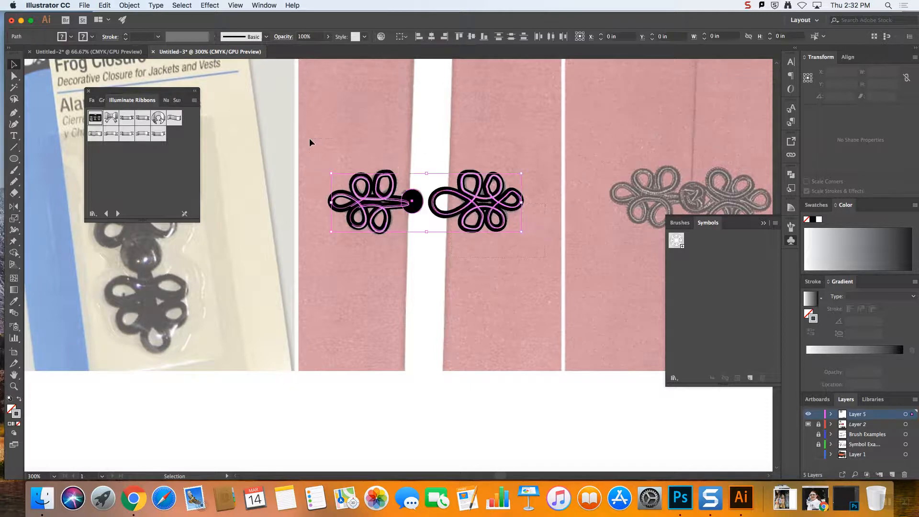
pyautogui.click(462, 255)
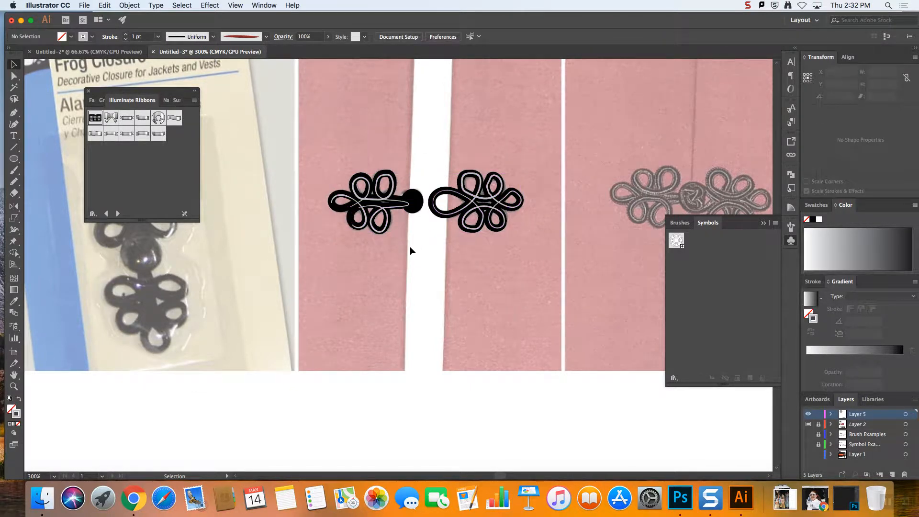
# Try saving the knot half of the frog closure as a new symbol
pyautogui.moveTo(339, 154); pyautogui.dragTo(338, 155)
pyautogui.moveTo(387, 201); pyautogui.dragTo(673, 244)
pyautogui.click(527, 119)
pyautogui.click(522, 128)
pyautogui.click(583, 229)
pyautogui.moveTo(536, 247); pyautogui.dragTo(436, 155)
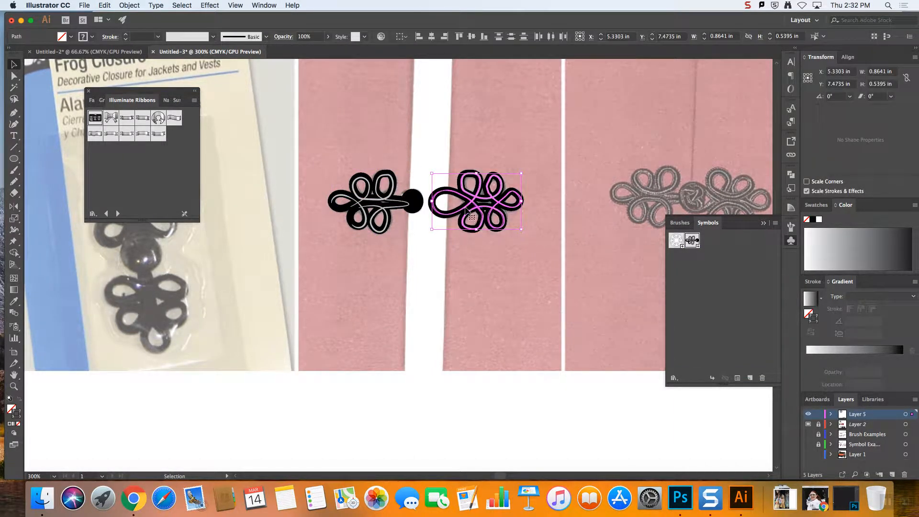
pyautogui.click(419, 212)
pyautogui.click(431, 232)
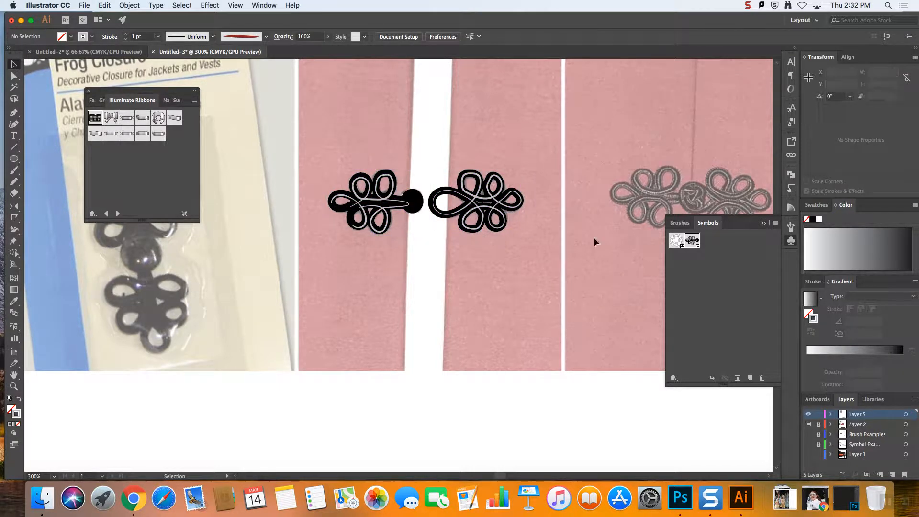
# Delete the new knot-half symbol by expanding its instances, and ungroup the expanded artwork
pyautogui.click(763, 378)
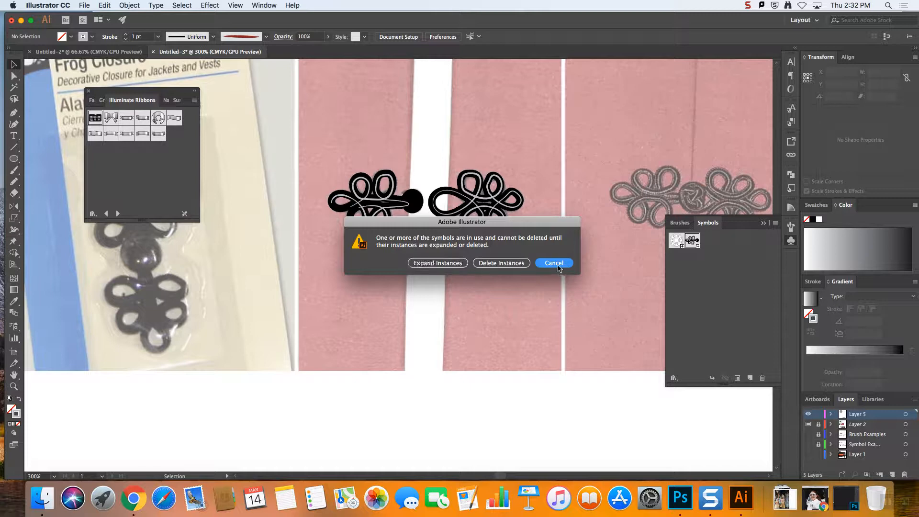
pyautogui.click(455, 265)
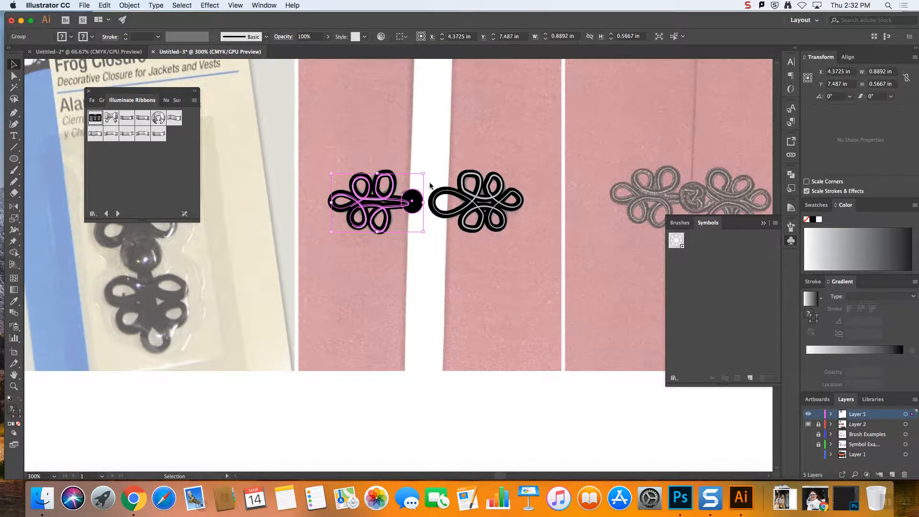
pyautogui.rightClick(416, 201)
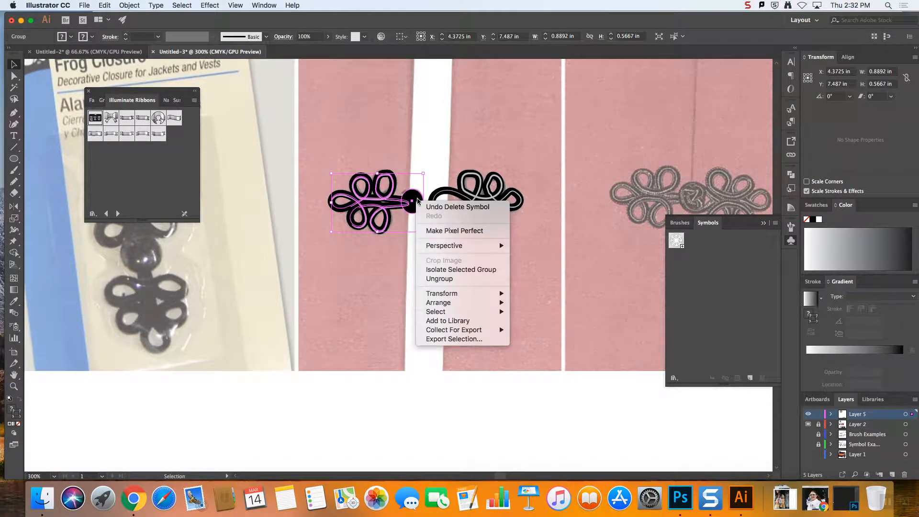
pyautogui.click(448, 278)
pyautogui.click(423, 221)
pyautogui.click(418, 204)
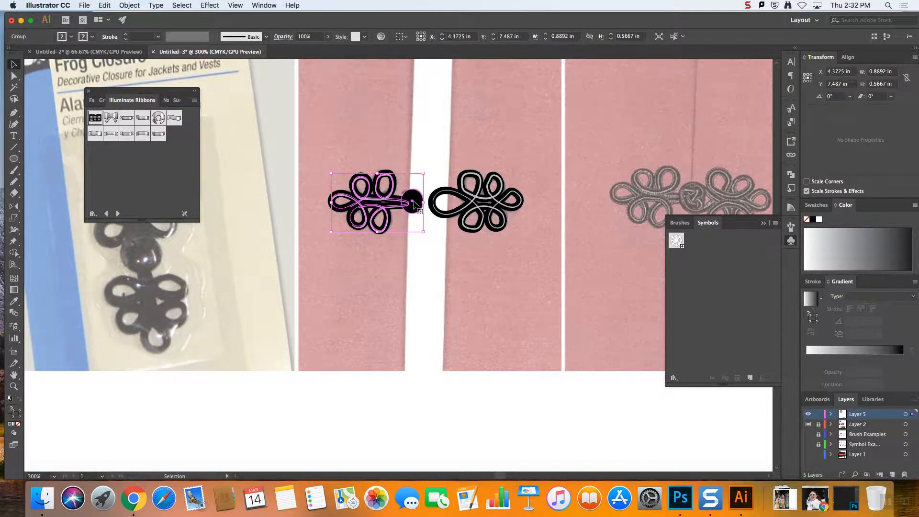
# Undo the changes back to before the knot-half symbol was created
pyautogui.press('super+z')
pyautogui.press('super+z')
pyautogui.press('super+z')
pyautogui.press('super+z')
# Bring the black knot ellipse to the front so it covers the end of the cord and its highlight
pyautogui.click(415, 202)
pyautogui.rightClick(416, 203)
pyautogui.moveTo(480, 351)
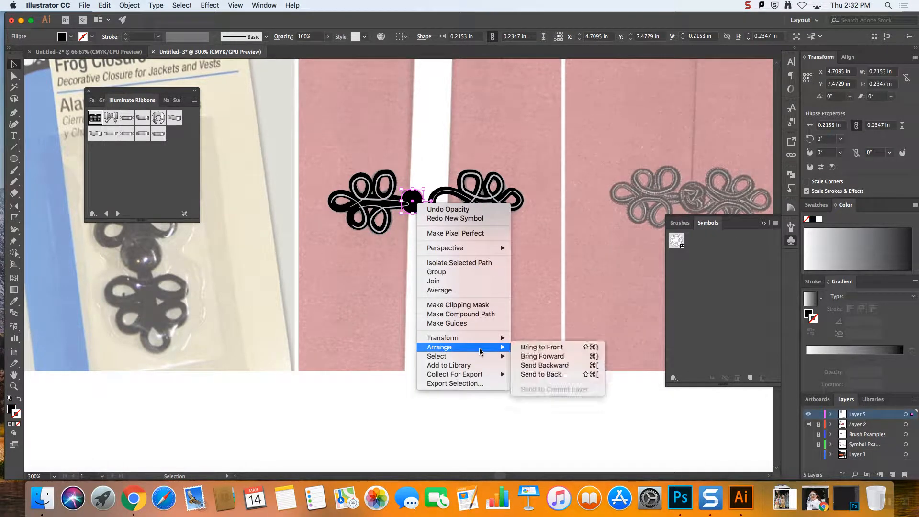
pyautogui.click(541, 347)
pyautogui.click(439, 105)
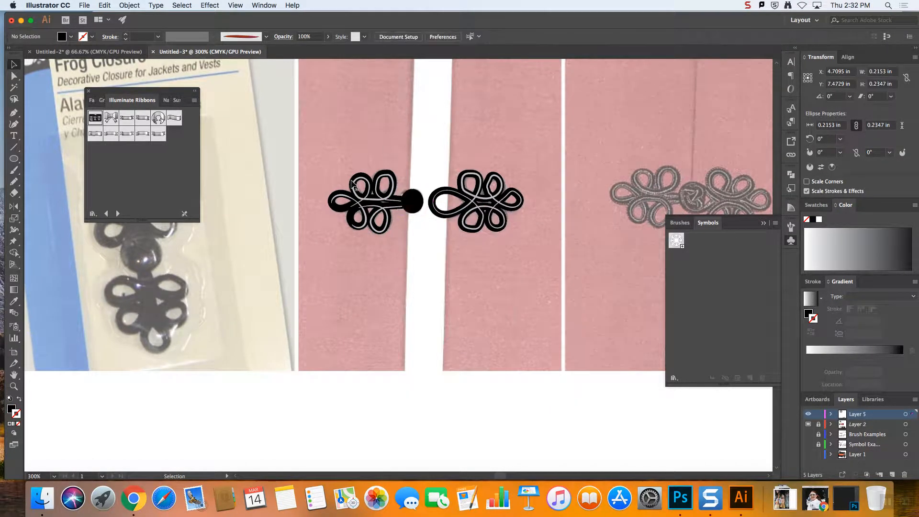
# Save the knot half of the frog closure as a new dynamic symbol
pyautogui.click(393, 211)
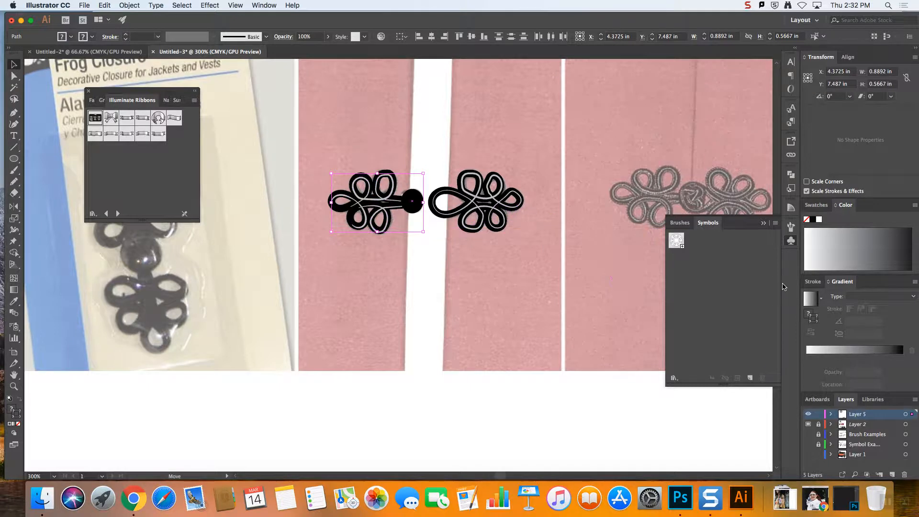
pyautogui.moveTo(782, 286); pyautogui.dragTo(744, 279)
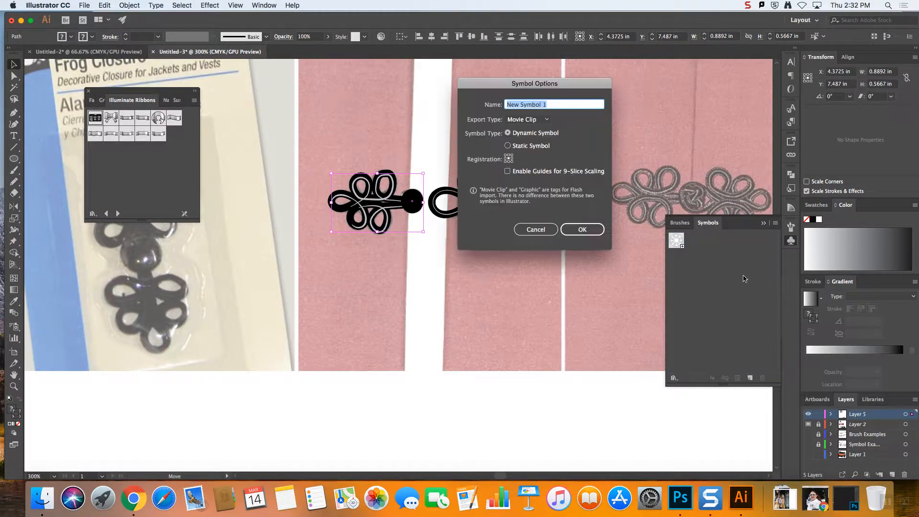
pyautogui.click(524, 121)
pyautogui.click(526, 129)
pyautogui.click(576, 233)
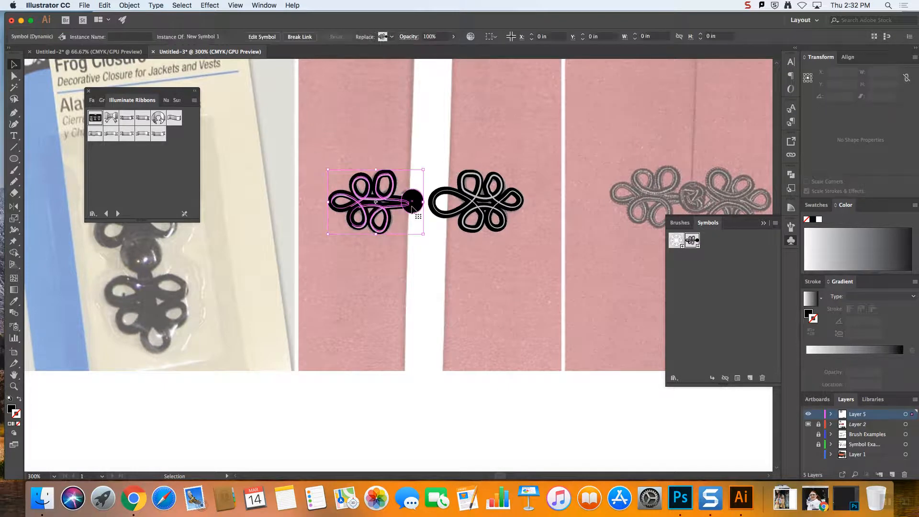
# Try moving the knot-half symbol instance away from the photo, and undo the move
pyautogui.moveTo(416, 200); pyautogui.dragTo(417, 277)
pyautogui.press('super+z')
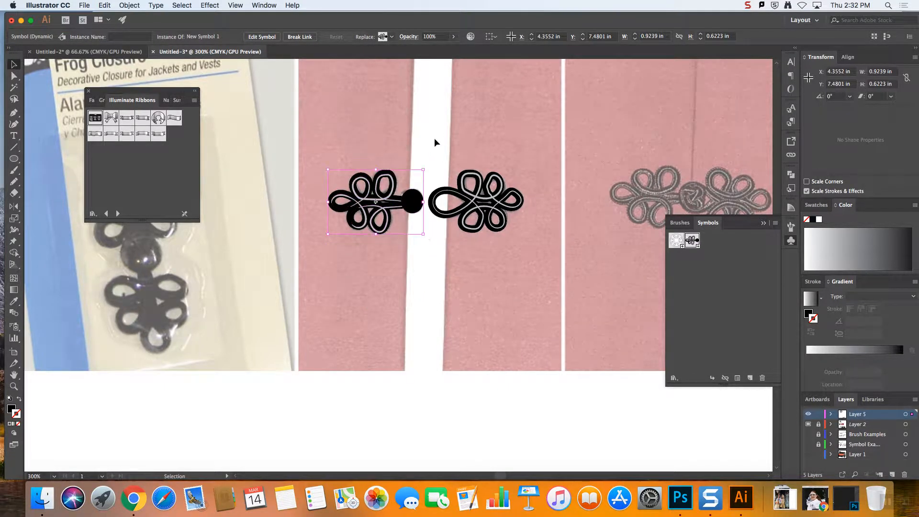
pyautogui.click(429, 150)
pyautogui.click(413, 207)
# Save the loop half of the frog closure as a second dynamic symbol
pyautogui.moveTo(441, 158); pyautogui.dragTo(522, 237)
pyautogui.moveTo(500, 204); pyautogui.dragTo(735, 265)
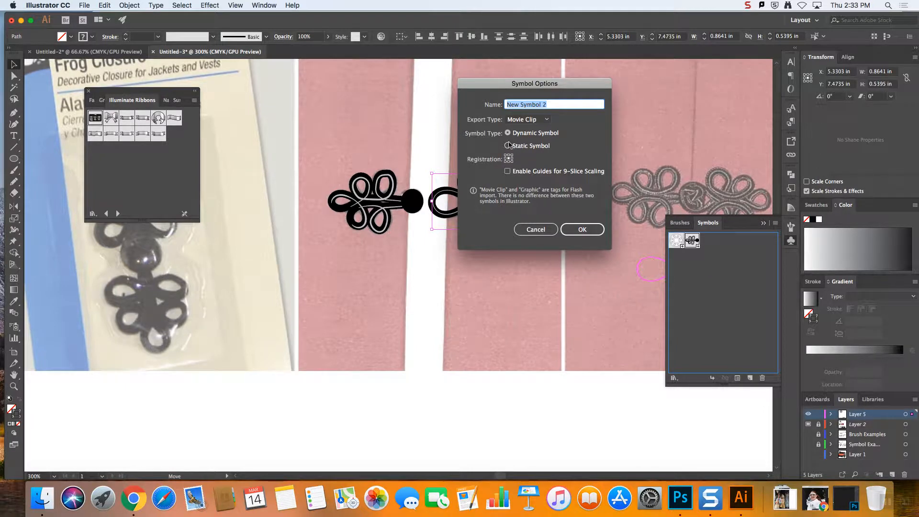
pyautogui.click(532, 119)
pyautogui.click(529, 140)
pyautogui.click(582, 228)
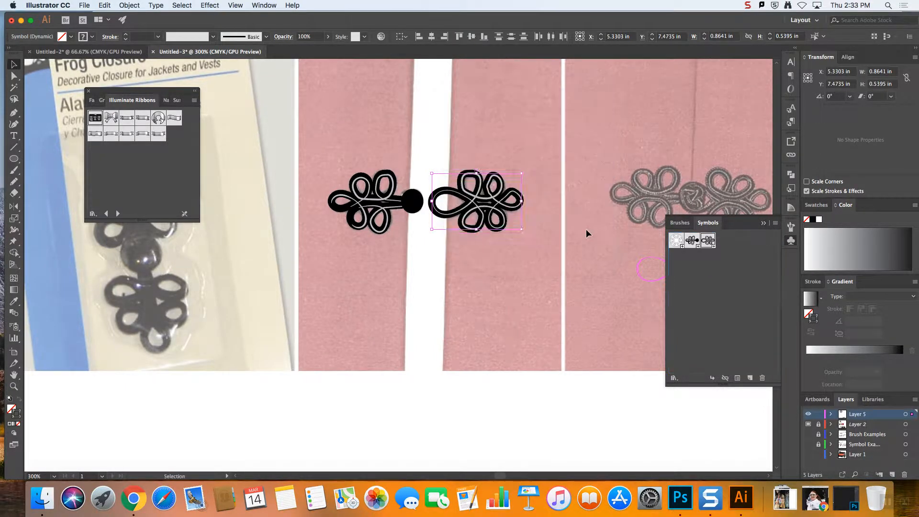
pyautogui.click(481, 274)
# Draw a rounded rectangle about 0.75 by 1.08 in over the body of the cord lock photo
pyautogui.scroll(-10, 481, 273)
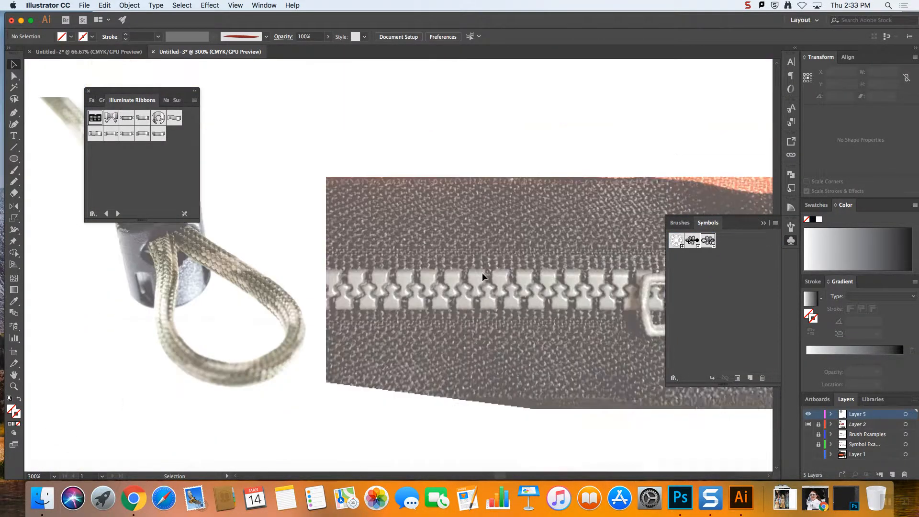
pyautogui.scroll(6, 481, 272)
pyautogui.scroll(-1, 483, 272)
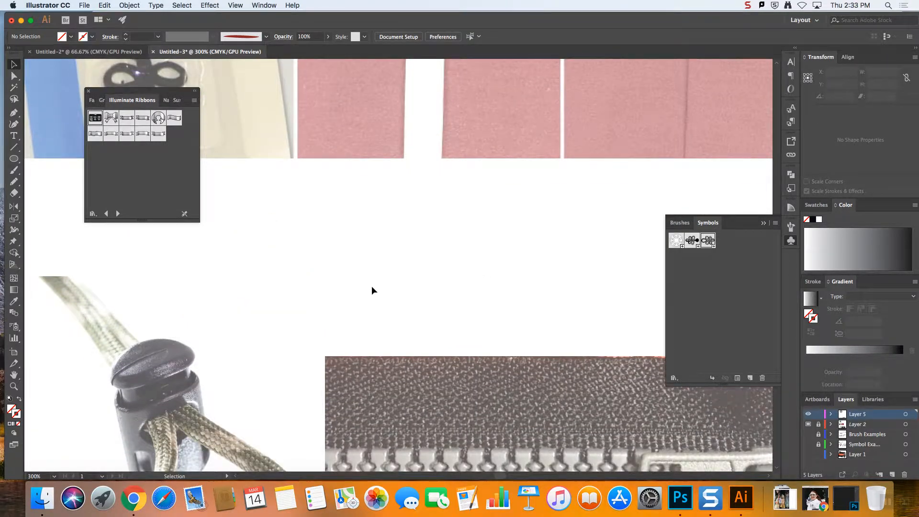
pyautogui.scroll(-5, 362, 286)
pyautogui.scroll(2, 326, 295)
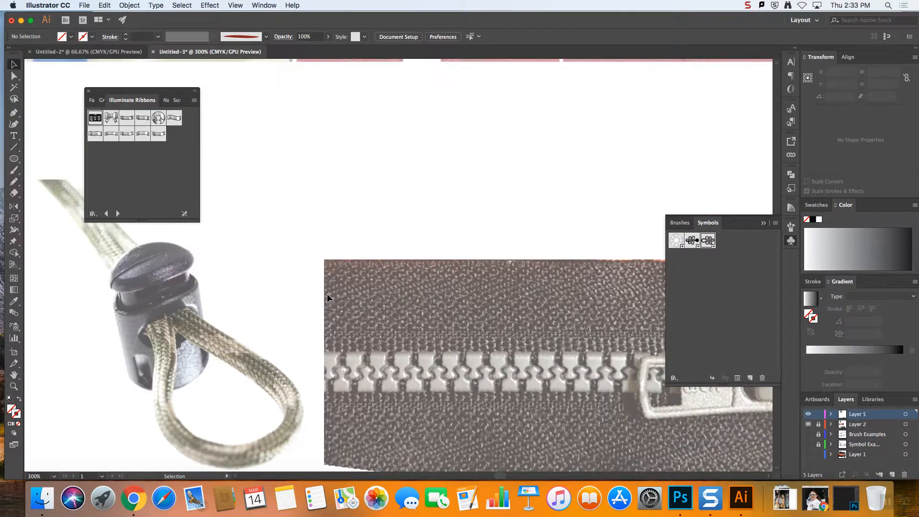
pyautogui.hscroll(-4, 328, 296)
pyautogui.hscroll(-4, 329, 297)
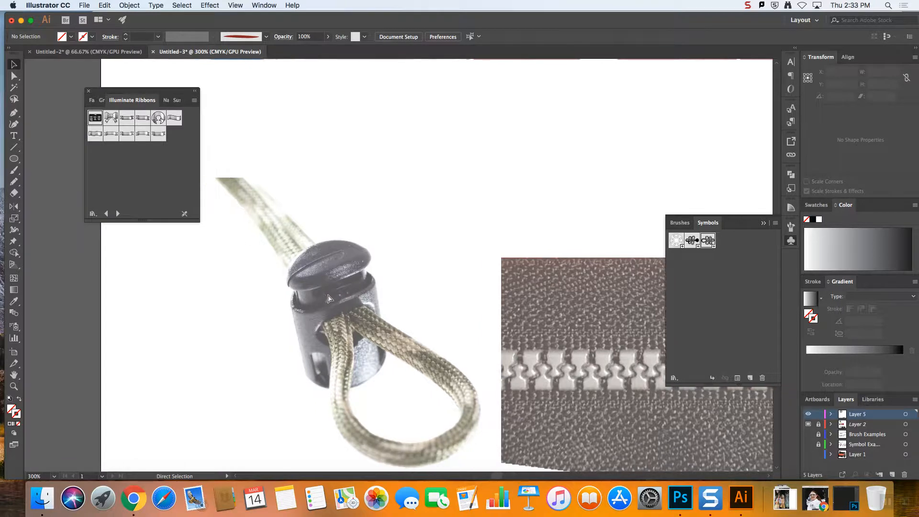
pyautogui.scroll(-1, 328, 294)
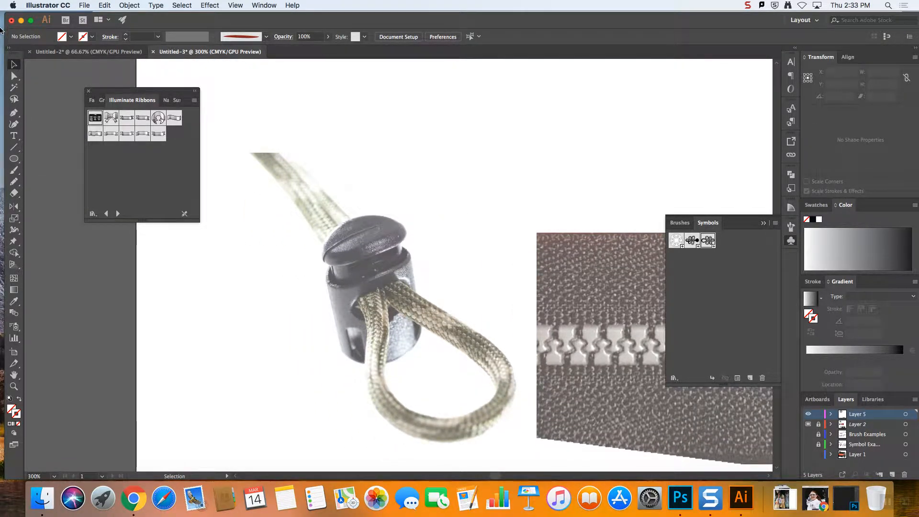
pyautogui.click(13, 158)
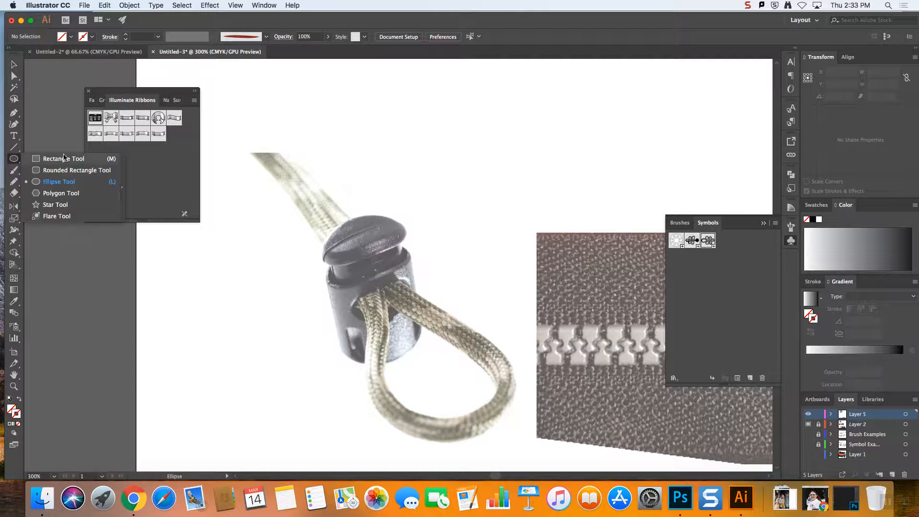
pyautogui.click(78, 170)
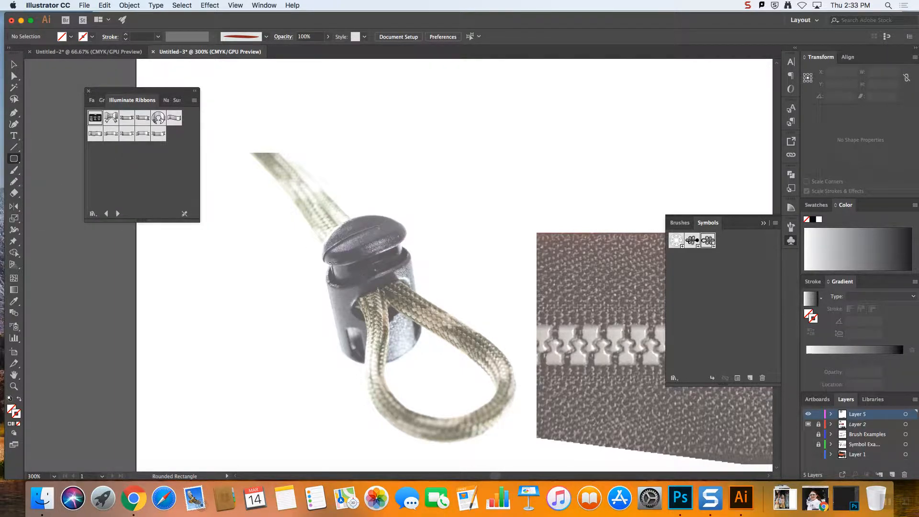
pyautogui.moveTo(321, 257); pyautogui.dragTo(419, 356)
# Fit the rounded rectangle to the cord lock's body, tilting it about 10° and widening it to about 0.8 in
pyautogui.press('Right')
pyautogui.press('Right')
pyautogui.press('Right')
pyautogui.press('Right')
pyautogui.press('Right')
pyautogui.press('Right')
pyautogui.press('Right')
pyautogui.press('Right')
pyautogui.press('Right')
pyautogui.press('Right')
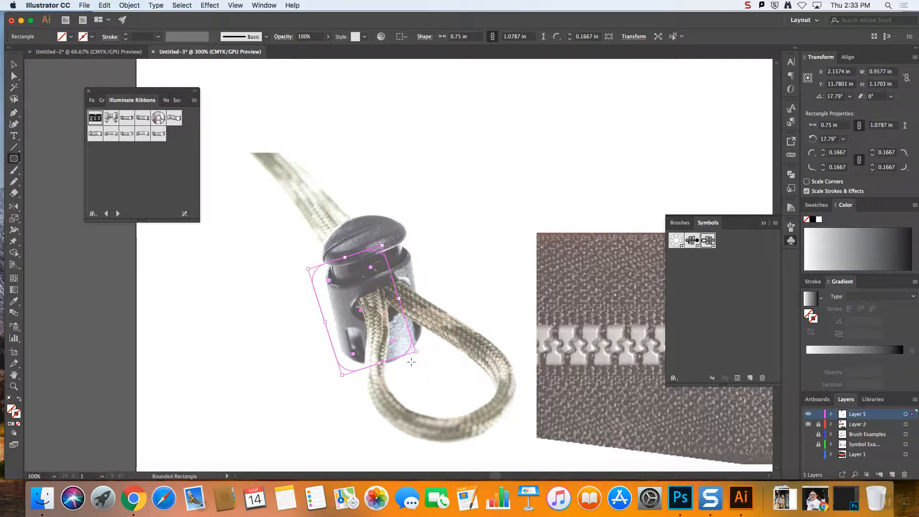
pyautogui.press('Up')
pyautogui.press('Up')
pyautogui.press('Up')
pyautogui.press('Up')
pyautogui.press('Up')
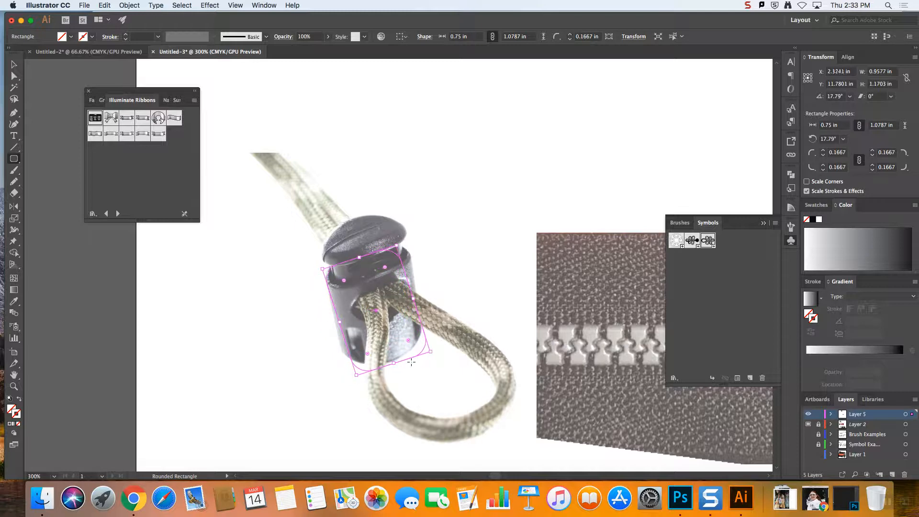
pyautogui.press('Left')
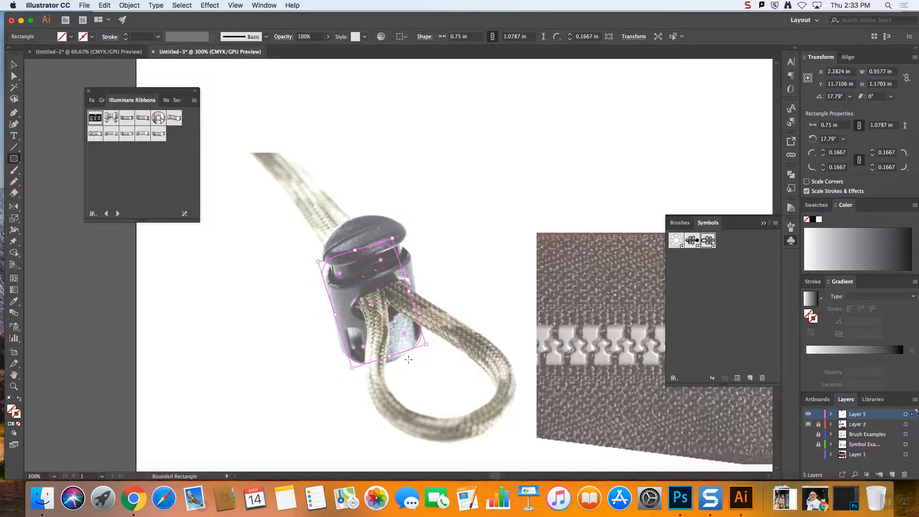
pyautogui.moveTo(430, 345); pyautogui.dragTo(425, 348)
pyautogui.moveTo(412, 298); pyautogui.dragTo(416, 295)
pyautogui.press('Up')
pyautogui.press('v')
pyautogui.click(471, 195)
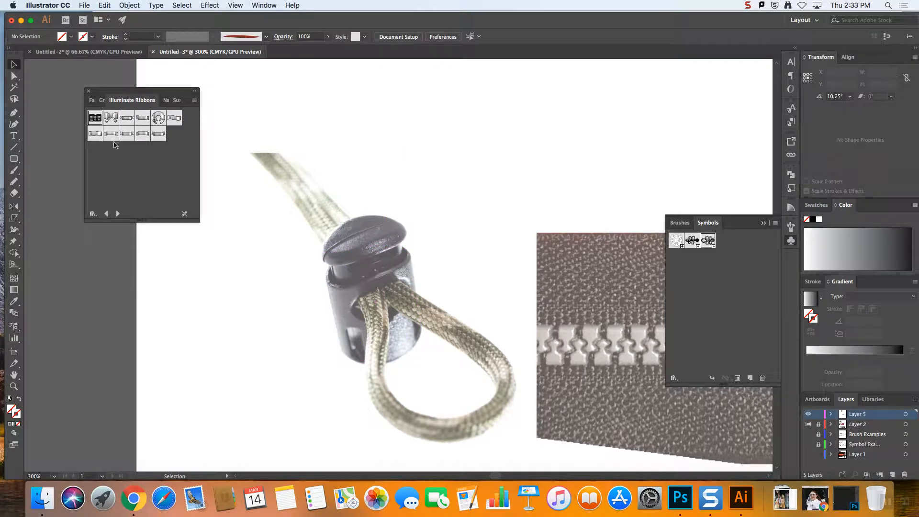
# Pull the left anchor on the body outline's bottom edge down to the photo's rim and make it a smooth point
pyautogui.press('a')
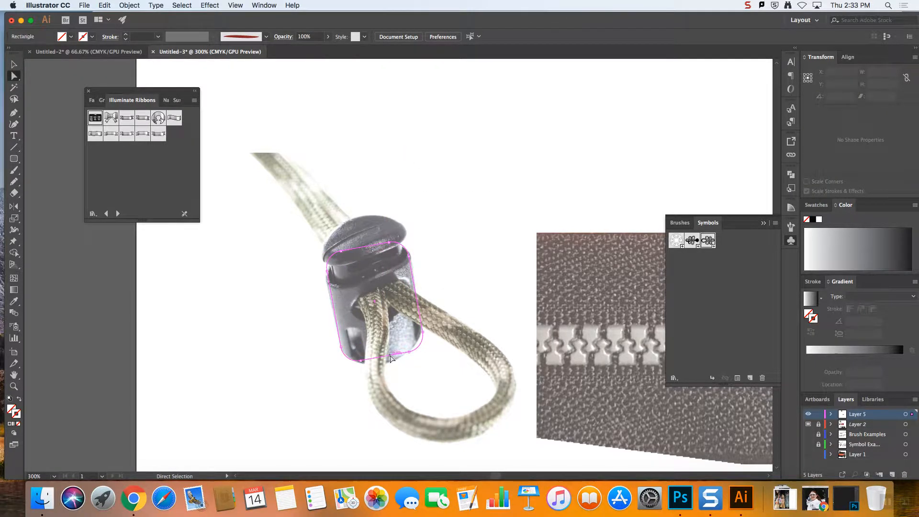
pyautogui.click(380, 360)
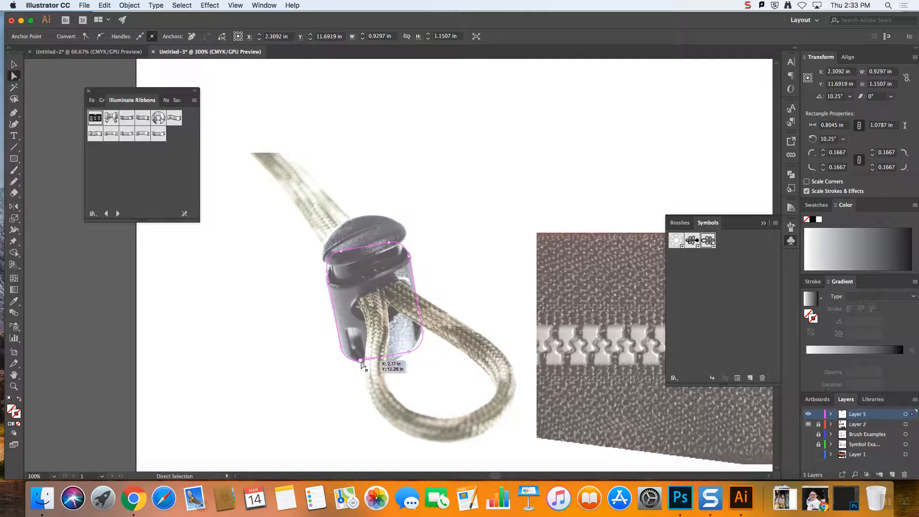
pyautogui.moveTo(366, 364); pyautogui.dragTo(371, 368)
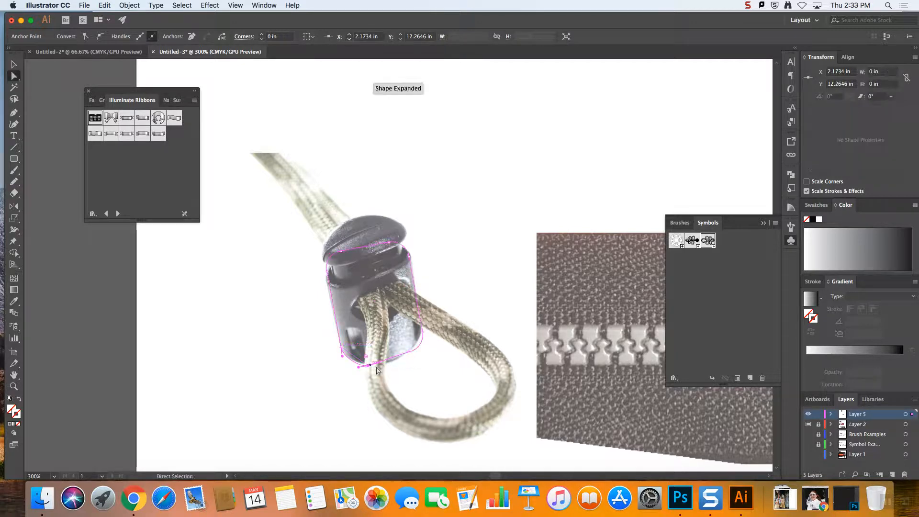
pyautogui.click(101, 37)
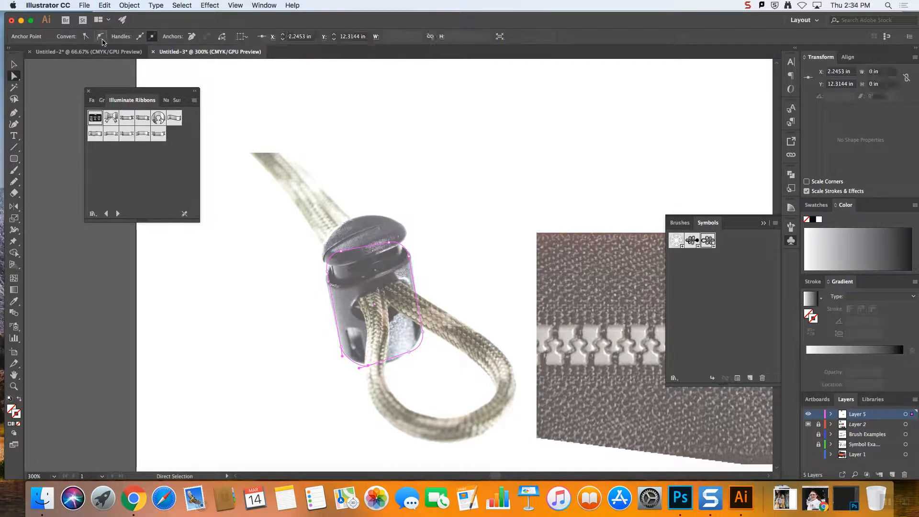
pyautogui.click(389, 363)
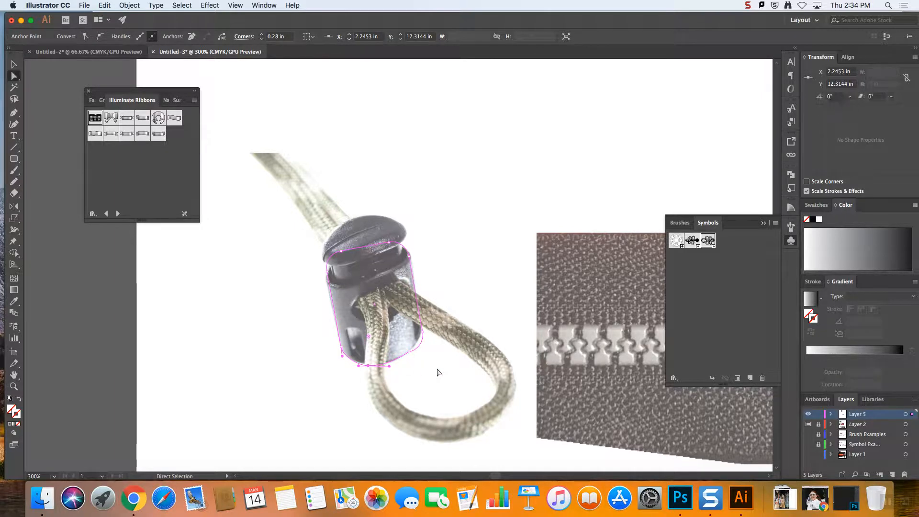
# Delete the right anchor on the body outline's bottom edge and adjust the remaining curve handle to follow the rounded base
pyautogui.click(415, 354)
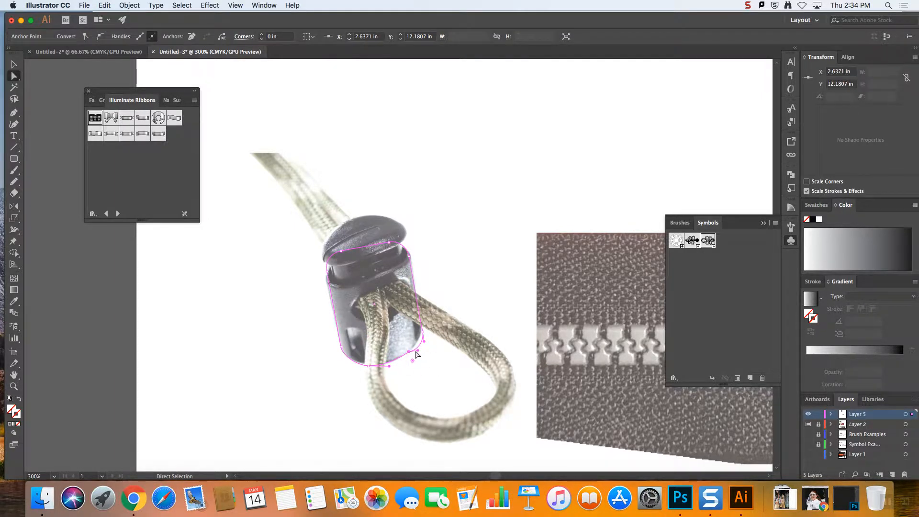
pyautogui.moveTo(14, 117); pyautogui.dragTo(72, 140)
pyautogui.click(408, 353)
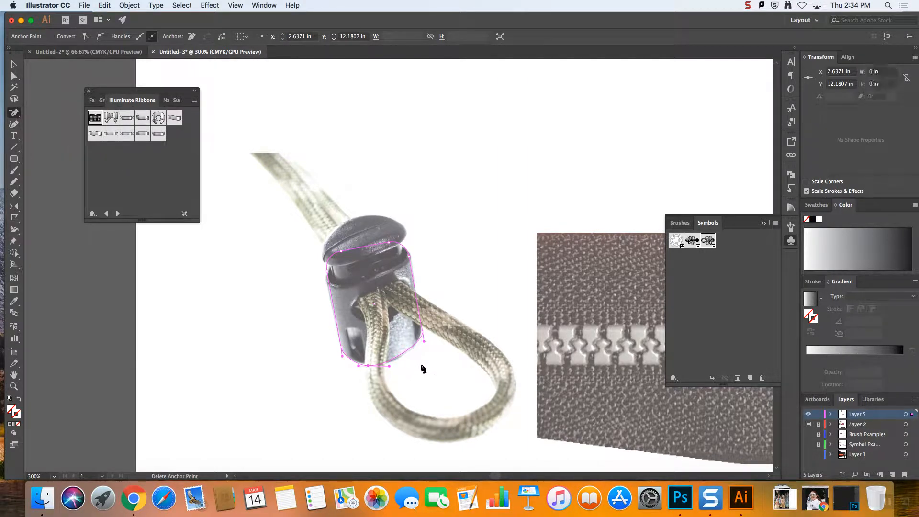
pyautogui.click(16, 116)
pyautogui.click(14, 79)
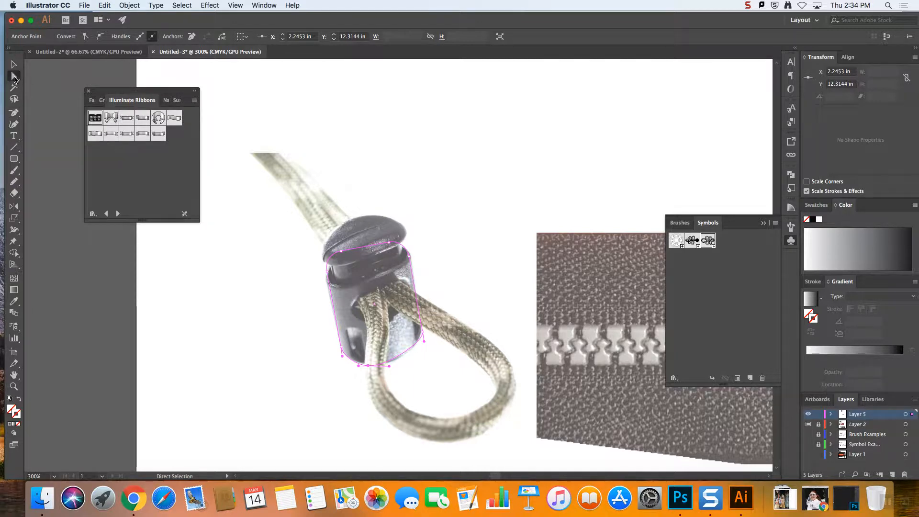
pyautogui.moveTo(388, 365); pyautogui.dragTo(399, 368)
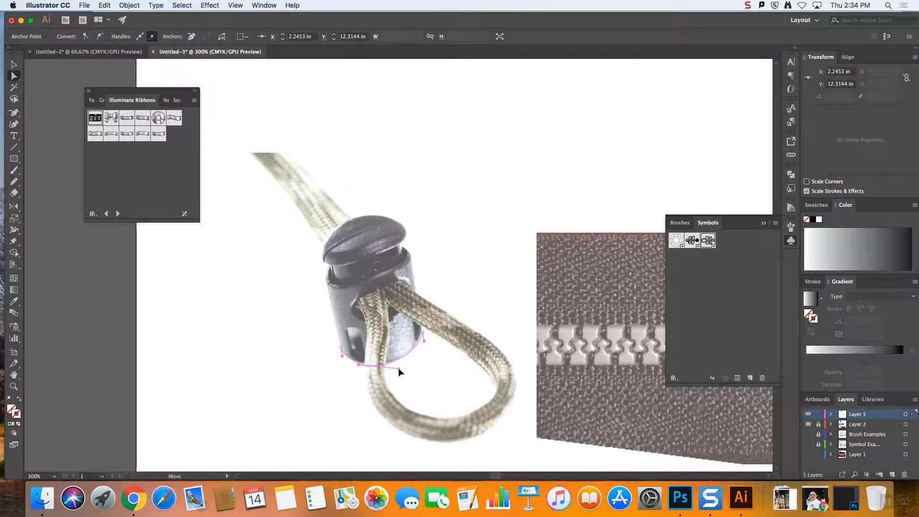
# Draw an ellipse over the cord lock's cap, tilted about 20° and sized about 0.84 by 0.43 in
pyautogui.click(13, 159)
pyautogui.click(48, 183)
pyautogui.moveTo(305, 223); pyautogui.dragTo(401, 267)
pyautogui.click(15, 66)
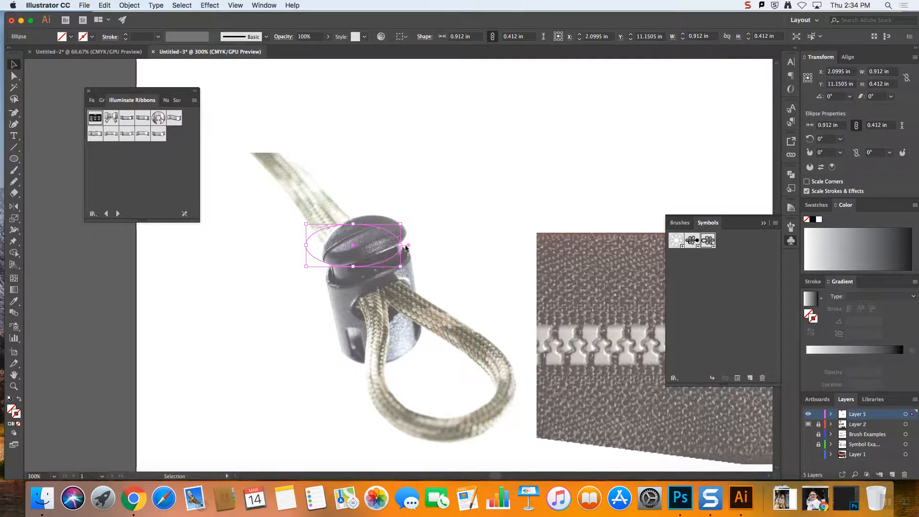
pyautogui.moveTo(402, 221)
pyautogui.mouseDown()
pyautogui.moveTo(408, 205)
pyautogui.moveTo(383, 205)
pyautogui.moveTo(396, 205)
pyautogui.moveTo(385, 220)
pyautogui.moveTo(409, 206)
pyautogui.mouseUp()
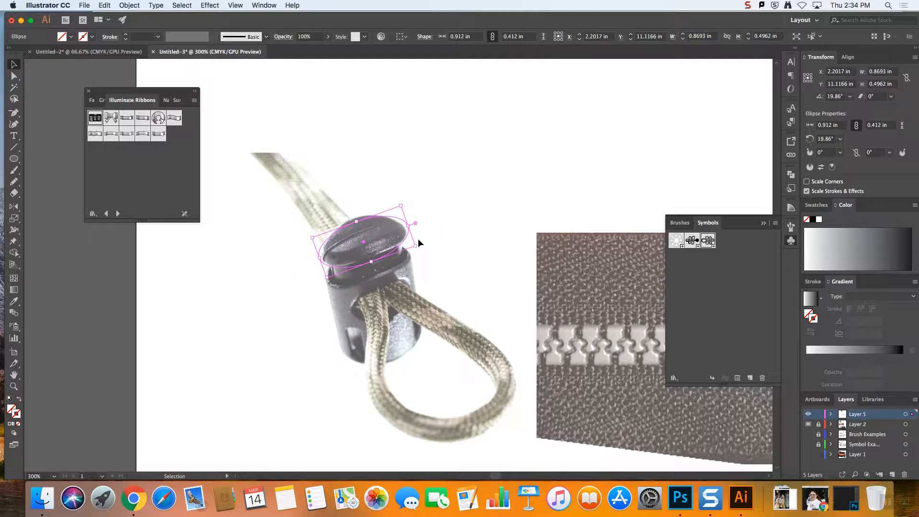
pyautogui.moveTo(414, 243); pyautogui.dragTo(408, 246)
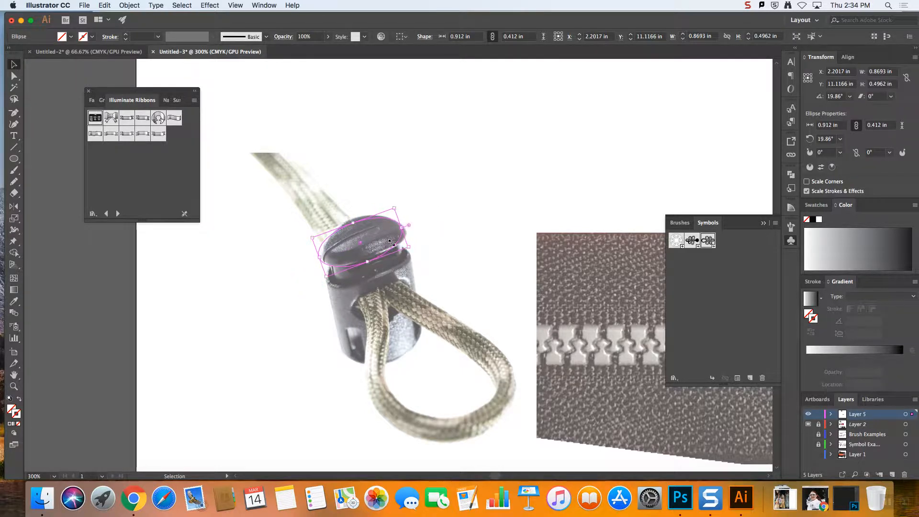
pyautogui.click(421, 180)
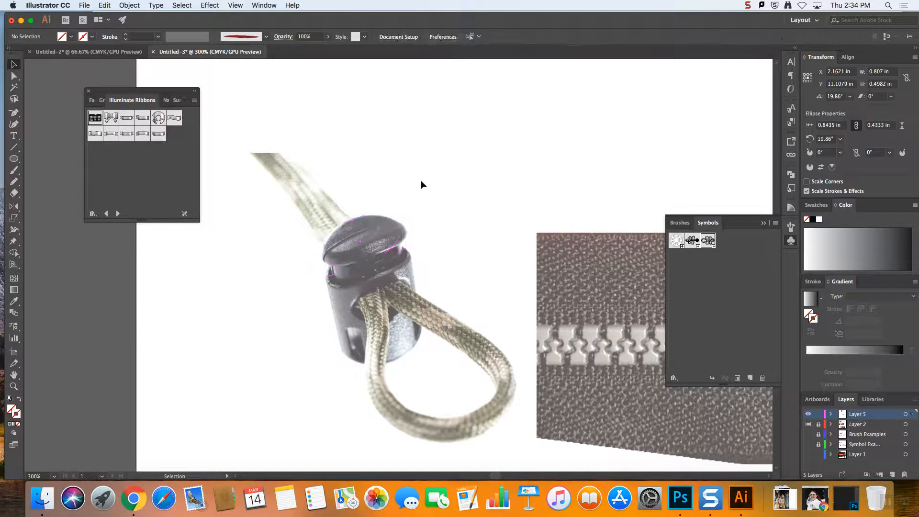
# Give the cap ellipse and the body outline a 1 pt black stroke with no fill
pyautogui.click(401, 225)
pyautogui.moveTo(304, 203); pyautogui.dragTo(441, 372)
pyautogui.click(10, 400)
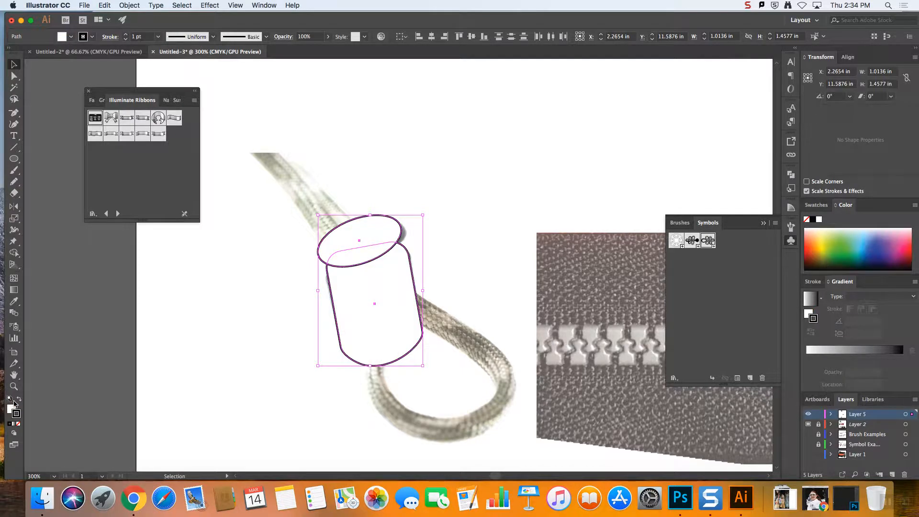
pyautogui.click(17, 424)
pyautogui.click(203, 321)
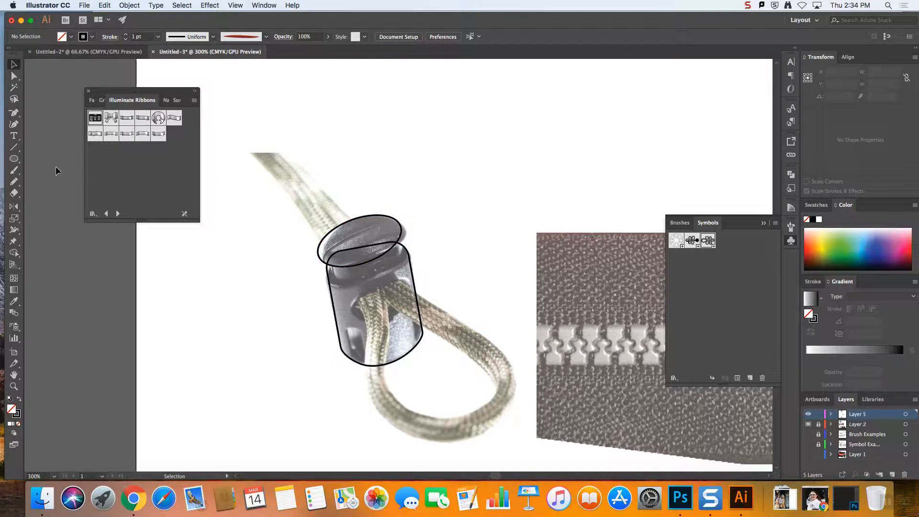
# Move the cap ellipse's left and right anchors to match the edges of the cap in the photo
pyautogui.click(13, 77)
pyautogui.click(320, 258)
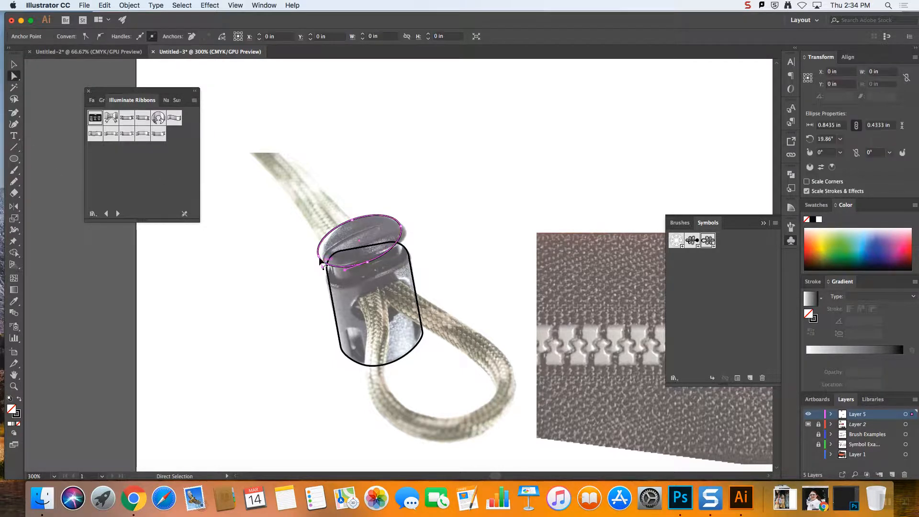
pyautogui.moveTo(318, 255); pyautogui.dragTo(322, 262)
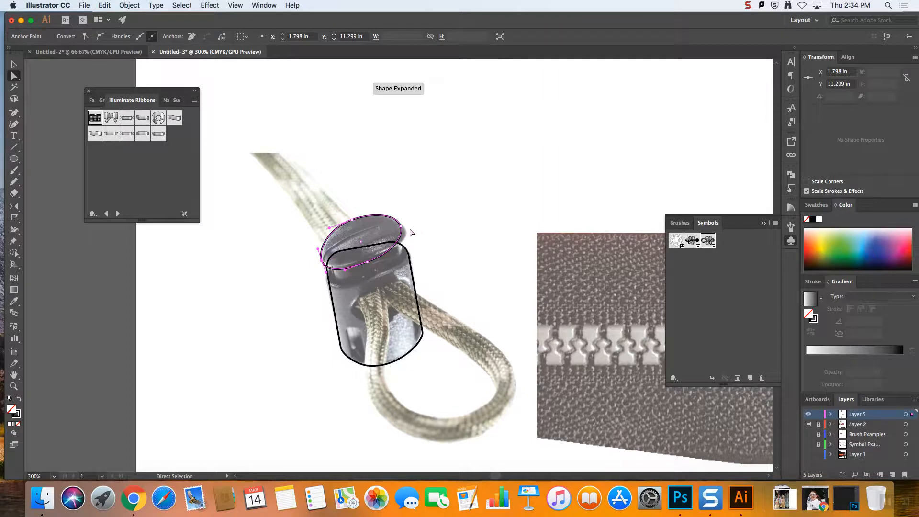
pyautogui.moveTo(400, 225); pyautogui.dragTo(404, 229)
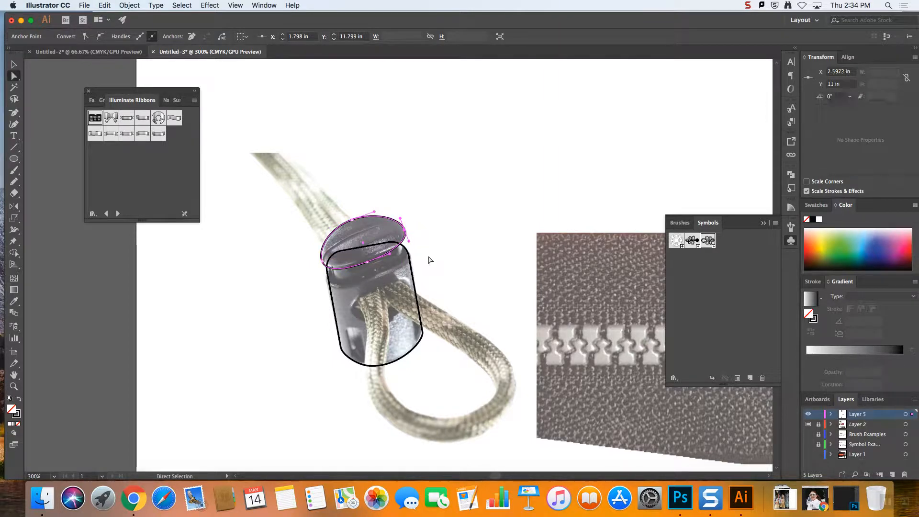
pyautogui.click(428, 257)
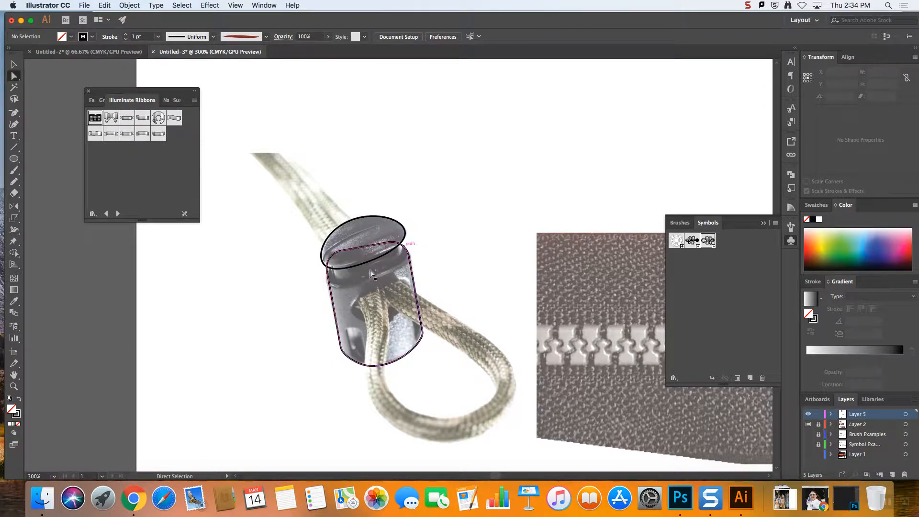
# Draw a freehand pencil line about 0.68 by 0.36 in tracing the neck just below the cap
pyautogui.click(15, 171)
pyautogui.click(14, 181)
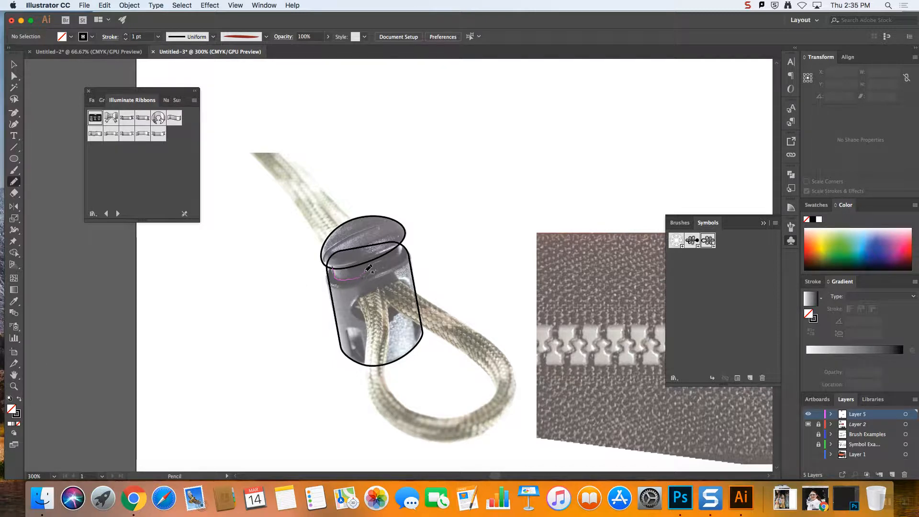
pyautogui.moveTo(395, 263); pyautogui.dragTo(401, 243)
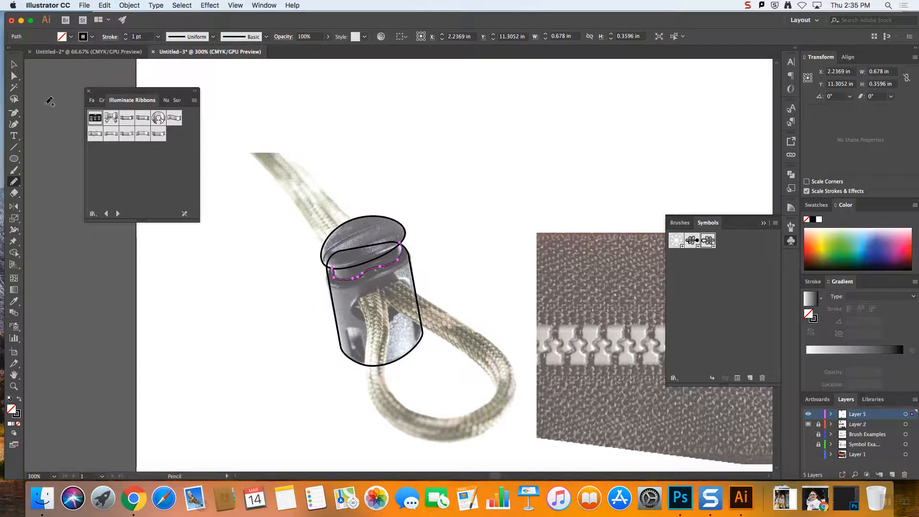
pyautogui.click(15, 62)
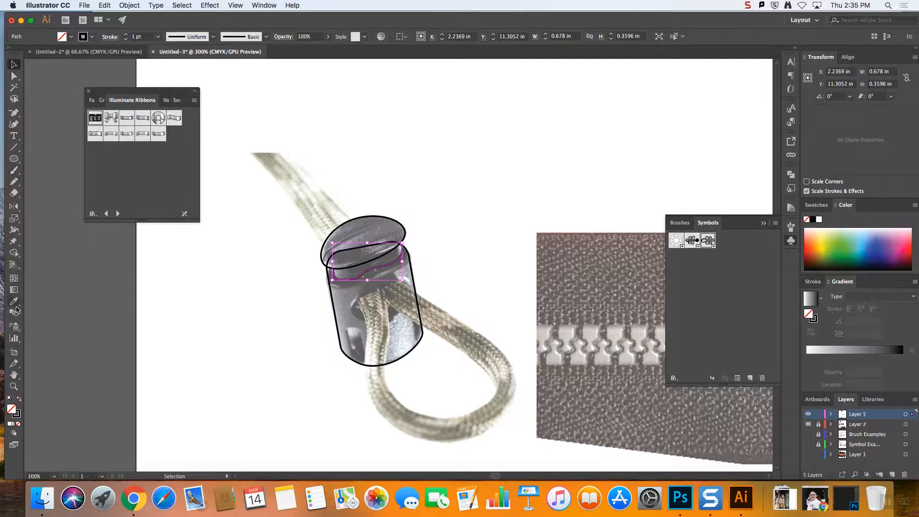
# Draw an ellipse about 0.63 by 0.35 in over the cord hole, rotate it about 20° and nudge it into place
pyautogui.click(15, 159)
pyautogui.moveTo(350, 289); pyautogui.dragTo(415, 326)
pyautogui.click(13, 65)
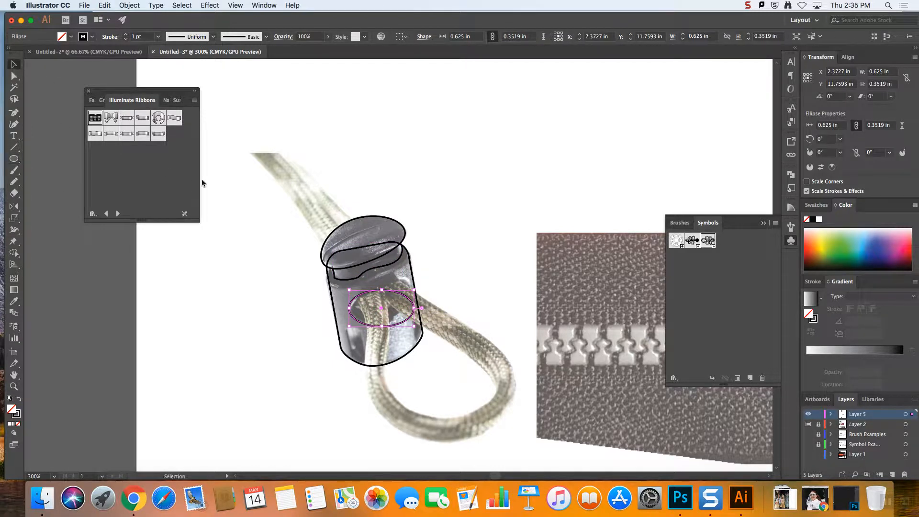
pyautogui.moveTo(416, 287)
pyautogui.mouseDown()
pyautogui.moveTo(410, 268)
pyautogui.moveTo(409, 276)
pyautogui.mouseUp()
pyautogui.press('Up')
pyautogui.press('Right')
pyautogui.press('Up')
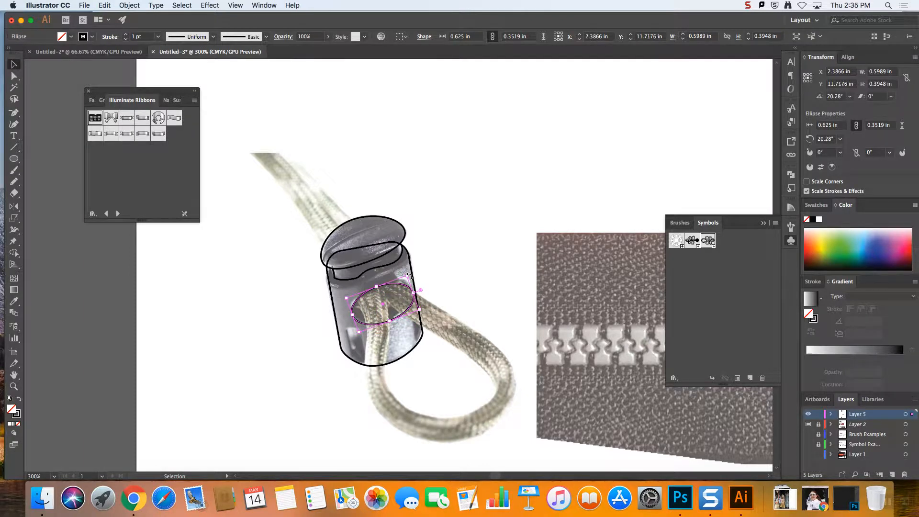
pyautogui.click(478, 234)
# Give the body outline and the cap ellipse the default white fill and black stroke
pyautogui.click(412, 274)
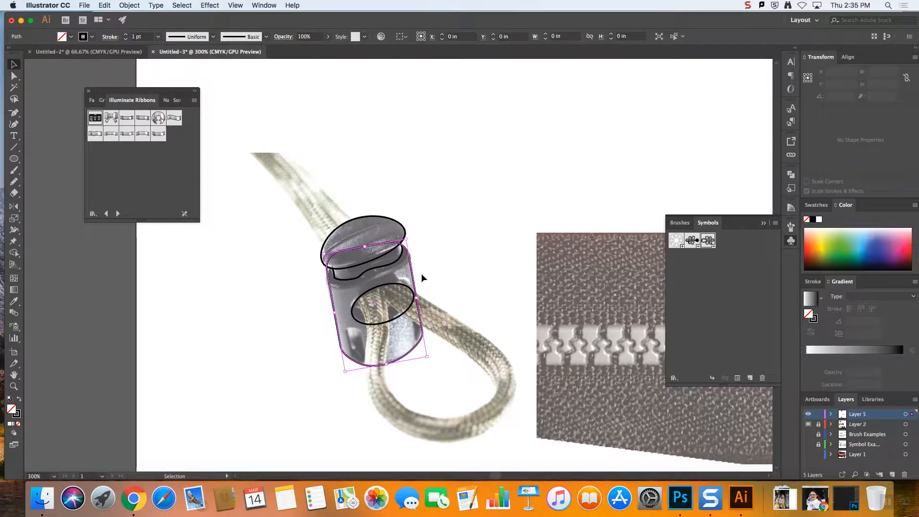
pyautogui.keyDown('shift'); pyautogui.click(403, 228); pyautogui.keyUp('shift')
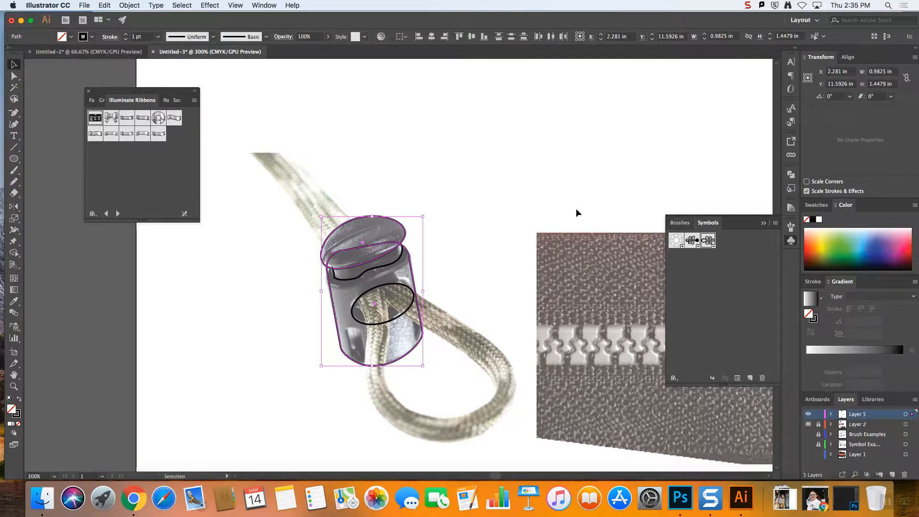
pyautogui.click(10, 400)
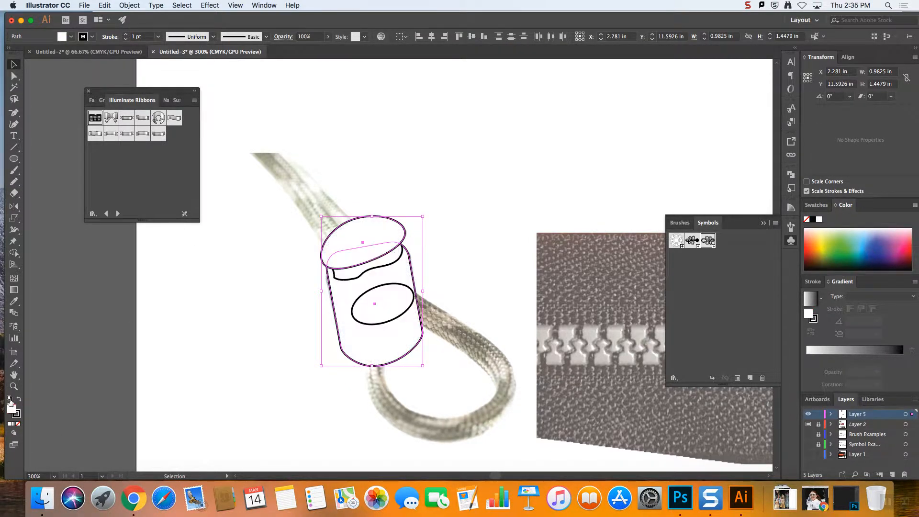
pyautogui.click(433, 264)
# Fill the cord hole ellipse with black (000000)
pyautogui.click(408, 312)
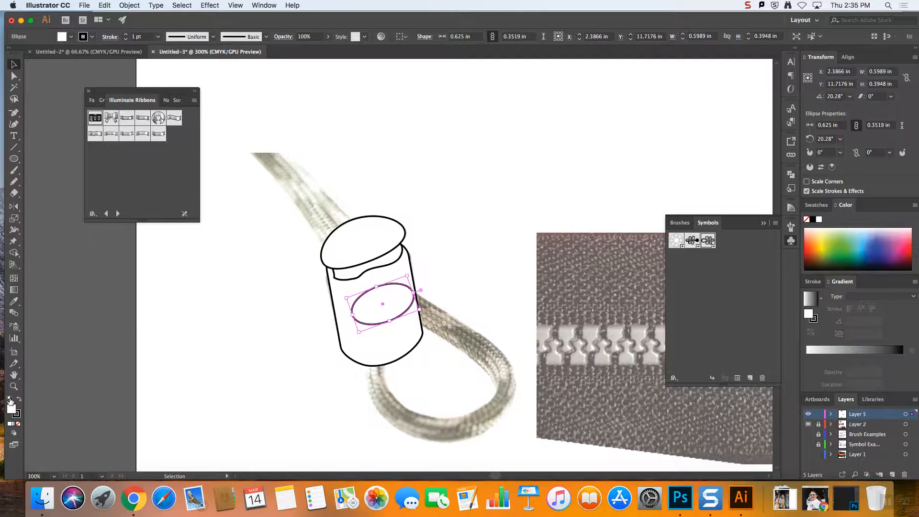
pyautogui.doubleClick(11, 408)
pyautogui.click(450, 303)
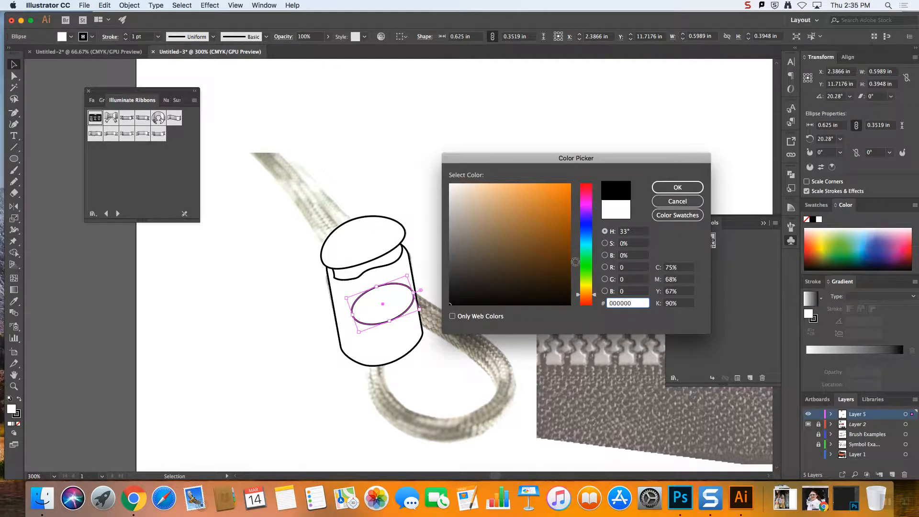
pyautogui.click(660, 186)
# Trace the cord loop freehand with the Pencil from the hole, about 1.21 by 1.22 in, and set its stroke to 14 pt
pyautogui.click(14, 114)
pyautogui.click(15, 184)
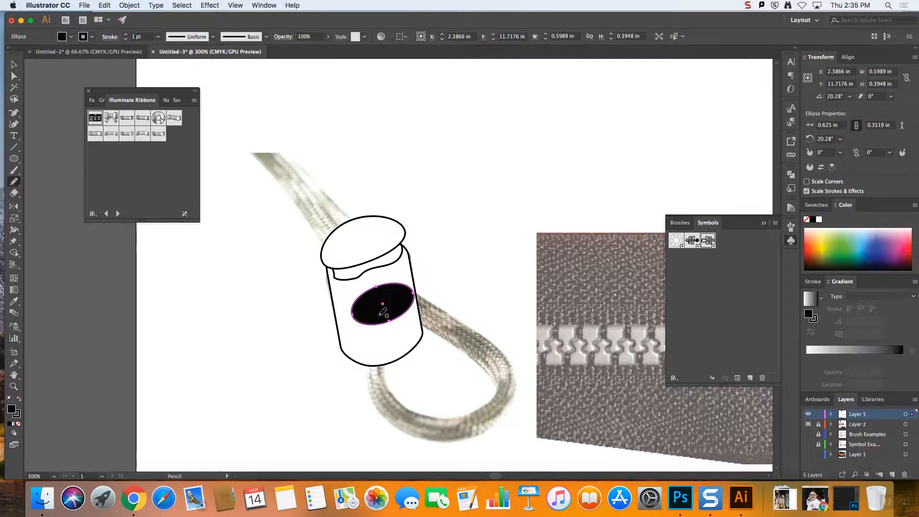
pyautogui.moveTo(437, 418)
pyautogui.mouseDown()
pyautogui.moveTo(481, 413)
pyautogui.moveTo(501, 388)
pyautogui.moveTo(499, 364)
pyautogui.moveTo(402, 298)
pyautogui.mouseUp()
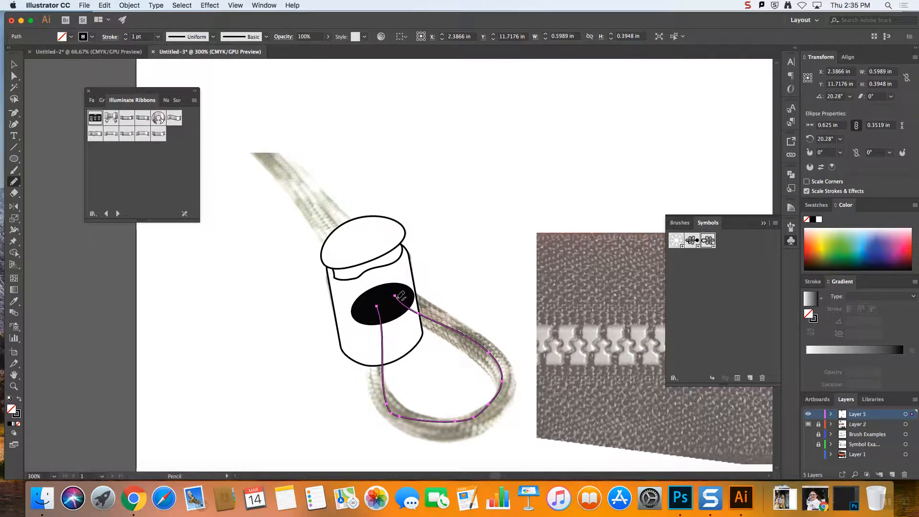
pyautogui.click(126, 35)
pyautogui.click(126, 35)
pyautogui.click(126, 35)
pyautogui.click(127, 35)
pyautogui.click(126, 35)
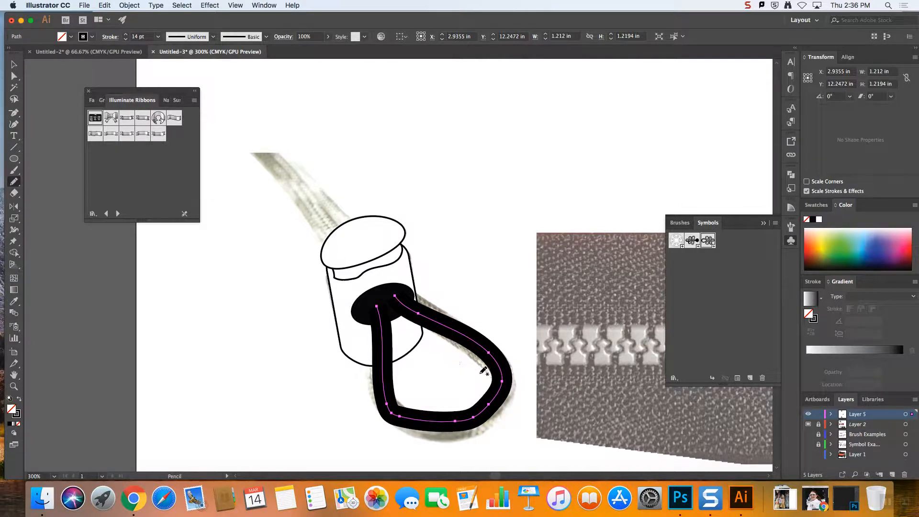
# Reposition the anchors along the bottom of the cord loop so it follows the rounded cord in the photo
pyautogui.click(14, 76)
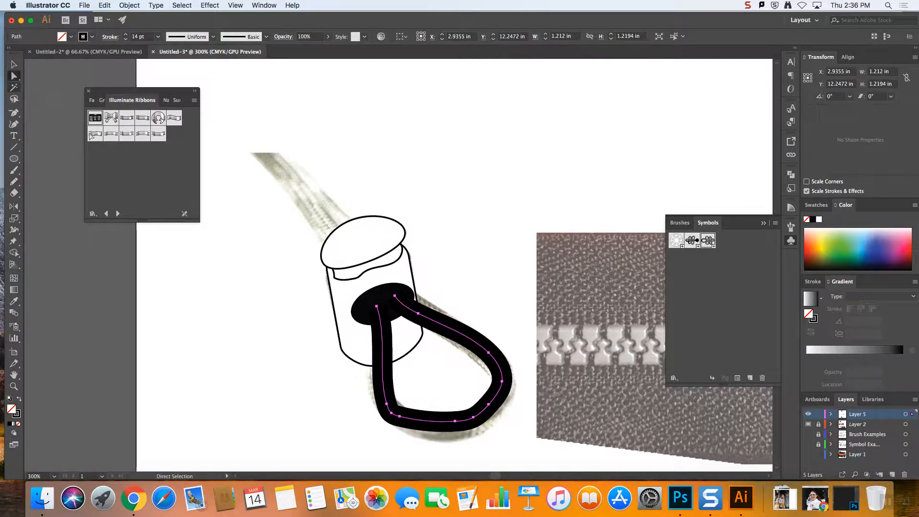
pyautogui.click(400, 418)
pyautogui.moveTo(400, 416); pyautogui.dragTo(456, 429)
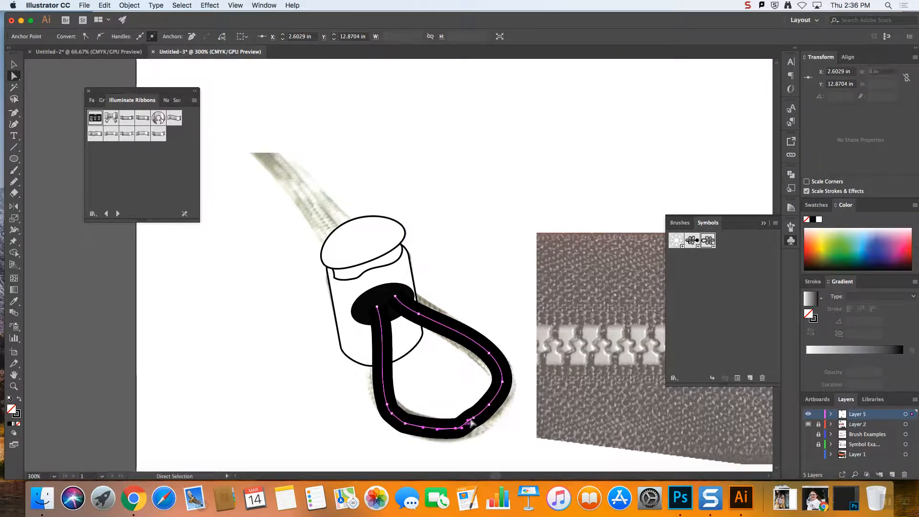
pyautogui.click(489, 406)
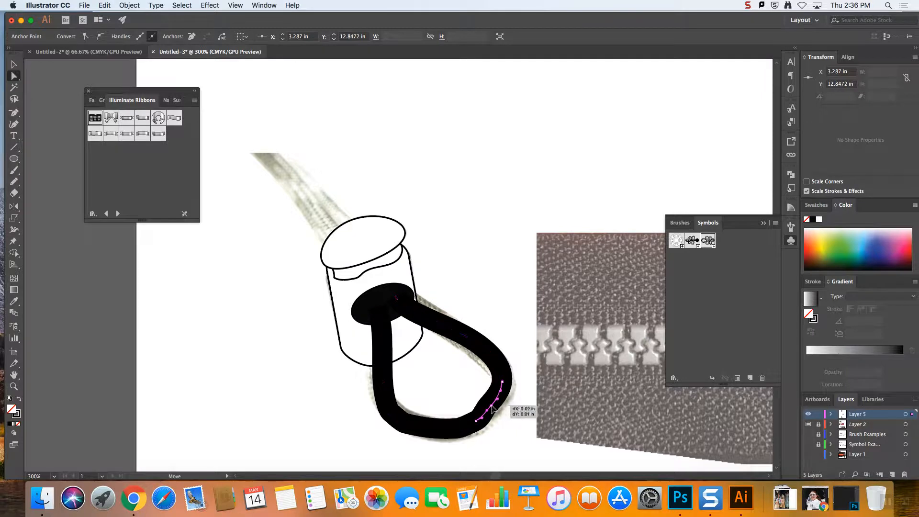
pyautogui.click(493, 233)
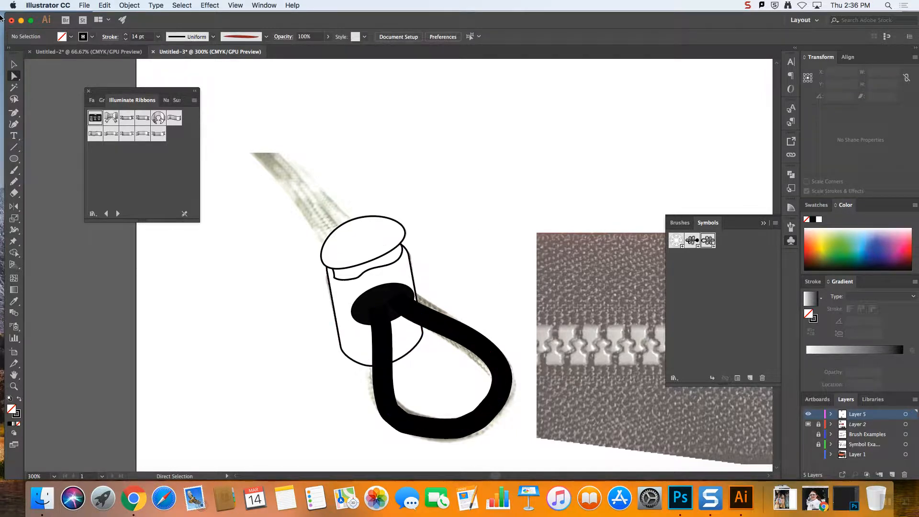
# Apply a medium gray swatch to the cord loop's stroke, leaving the path without fill
pyautogui.click(16, 63)
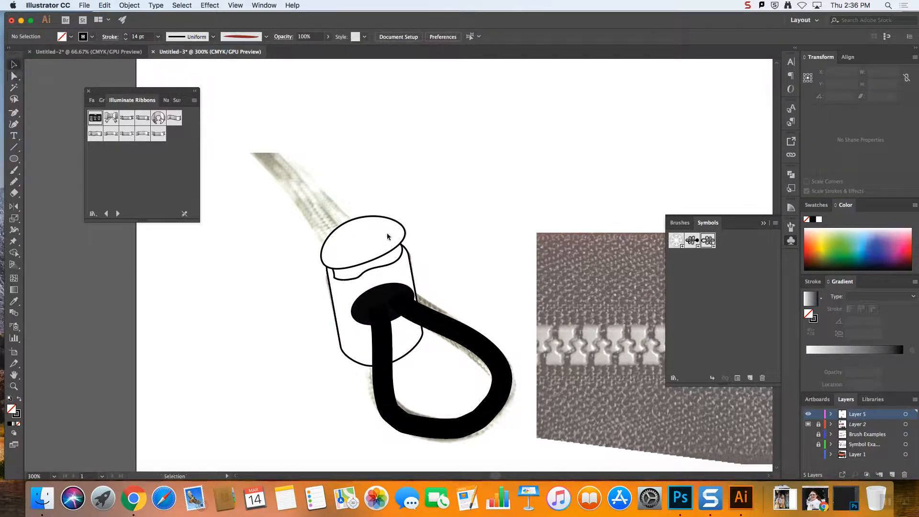
pyautogui.click(465, 339)
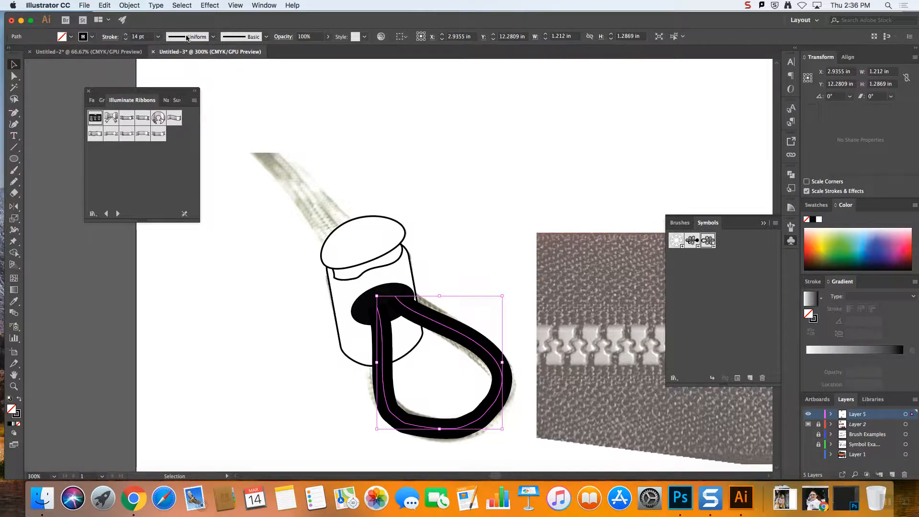
pyautogui.click(813, 204)
pyautogui.click(836, 263)
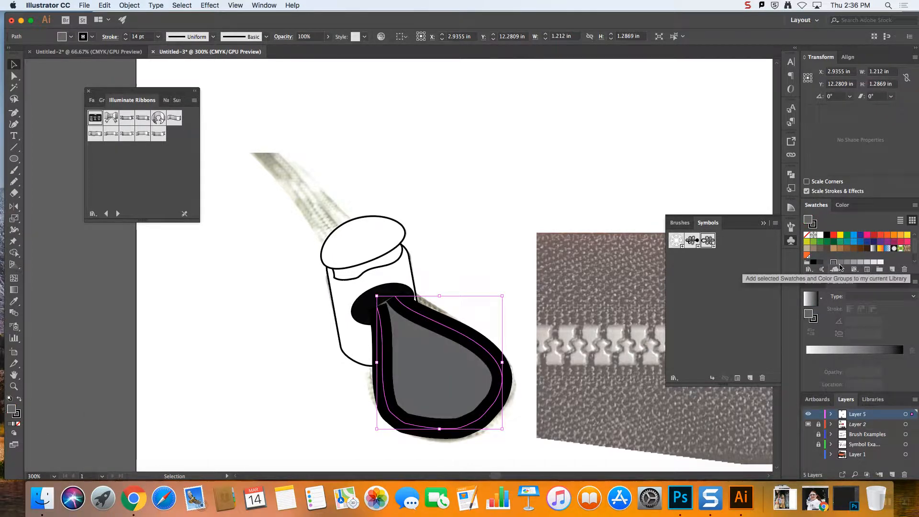
pyautogui.press('super+z')
pyautogui.click(815, 225)
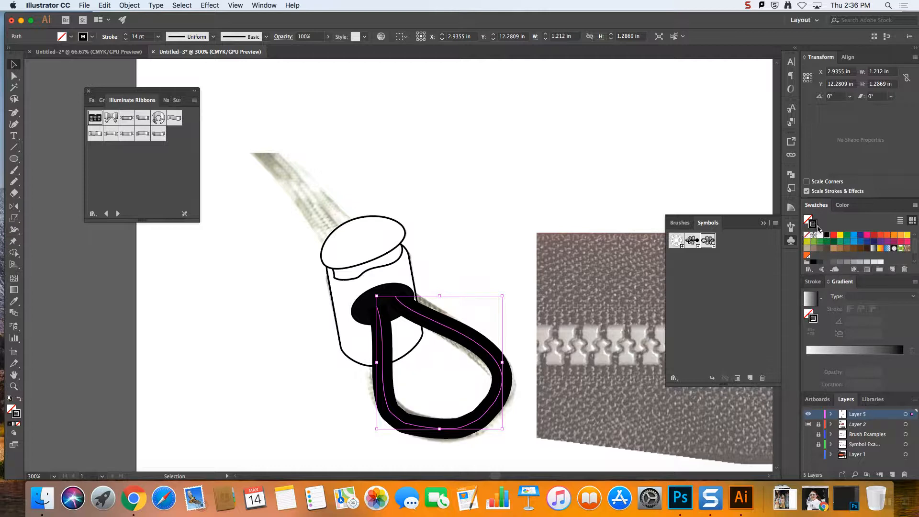
pyautogui.click(846, 263)
pyautogui.click(587, 191)
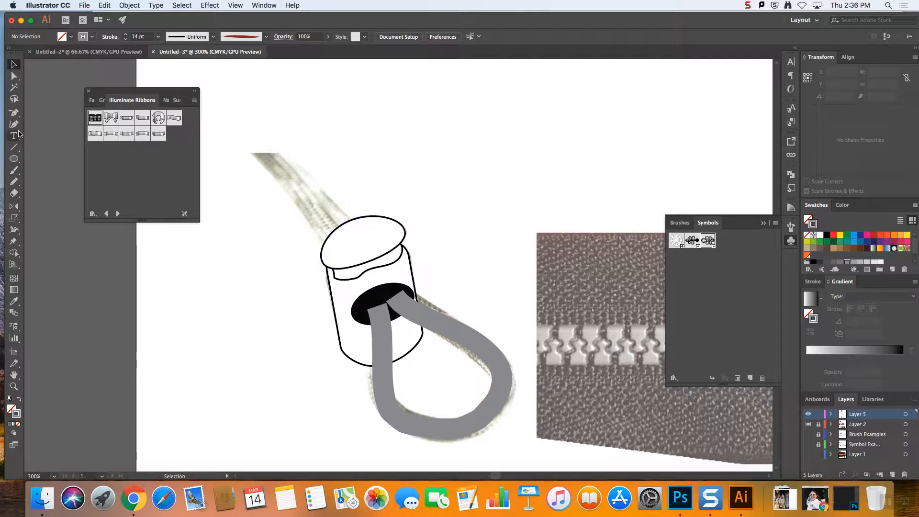
# Draw two crossing cord ends above the cap with the Pencil, using the cord loop's 14 pt gray stroke
pyautogui.click(481, 346)
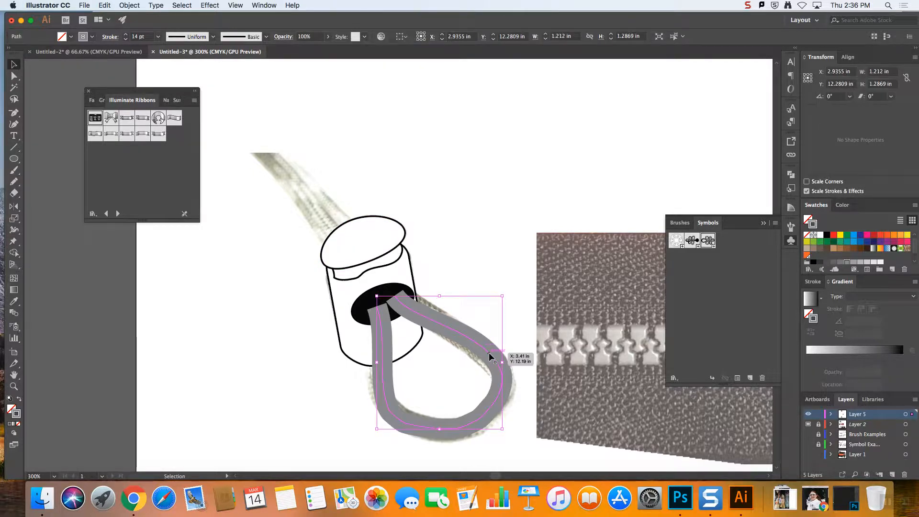
pyautogui.click(14, 181)
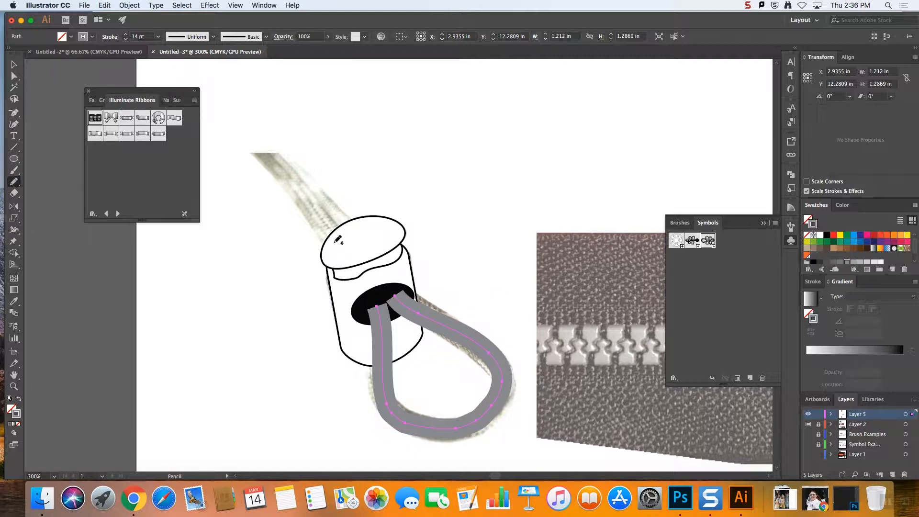
pyautogui.moveTo(348, 253); pyautogui.dragTo(251, 127)
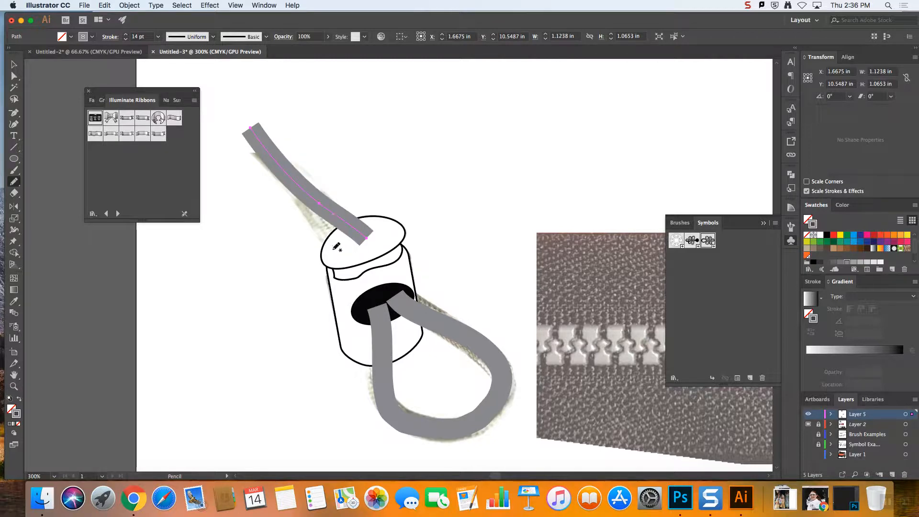
pyautogui.moveTo(327, 261); pyautogui.dragTo(278, 103)
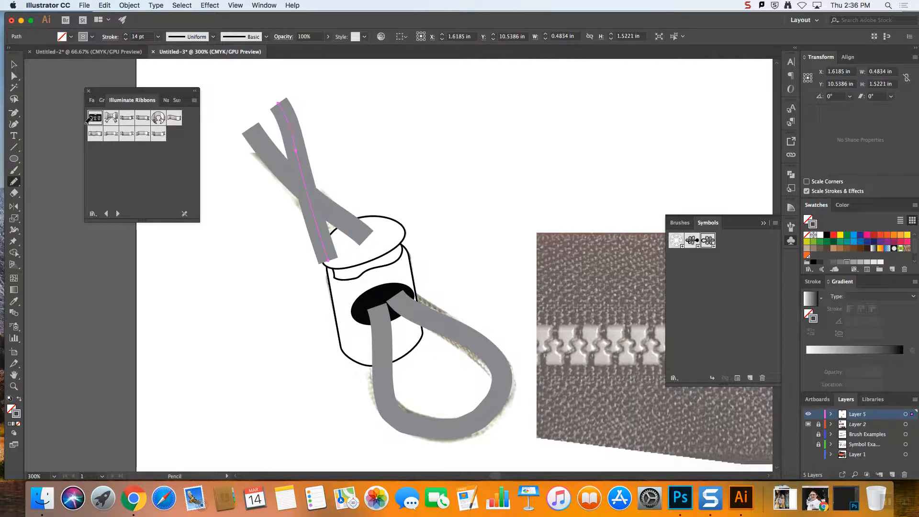
# Send both cord ends to the back, behind the cap
pyautogui.click(14, 64)
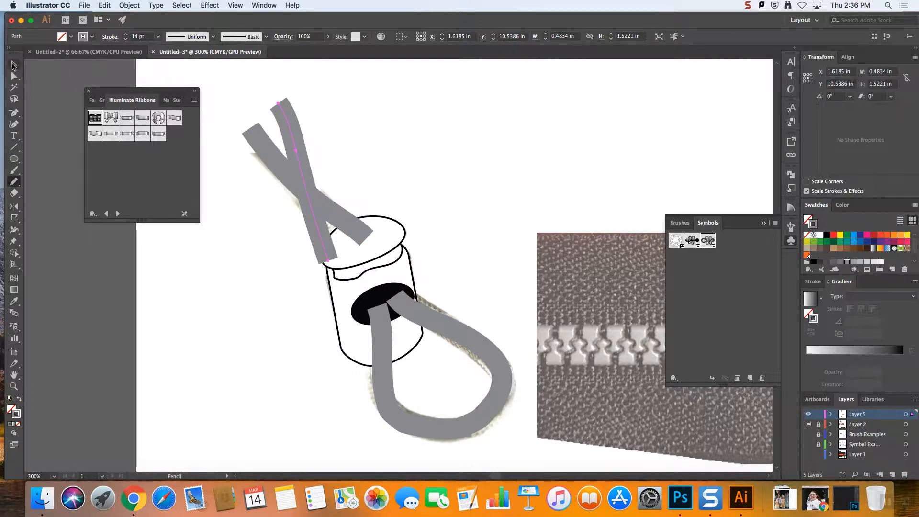
pyautogui.keyDown('shift'); pyautogui.click(342, 218); pyautogui.keyUp('shift')
pyautogui.rightClick(343, 218)
pyautogui.moveTo(402, 355)
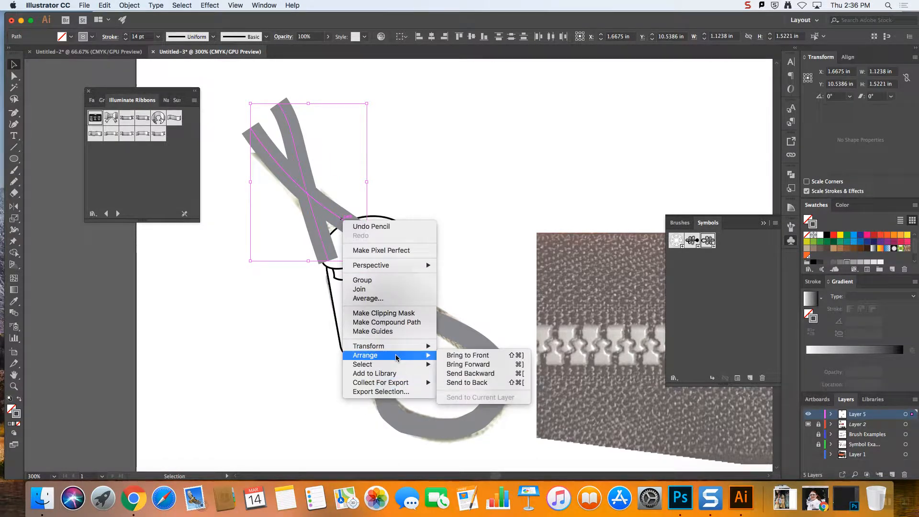
pyautogui.click(467, 382)
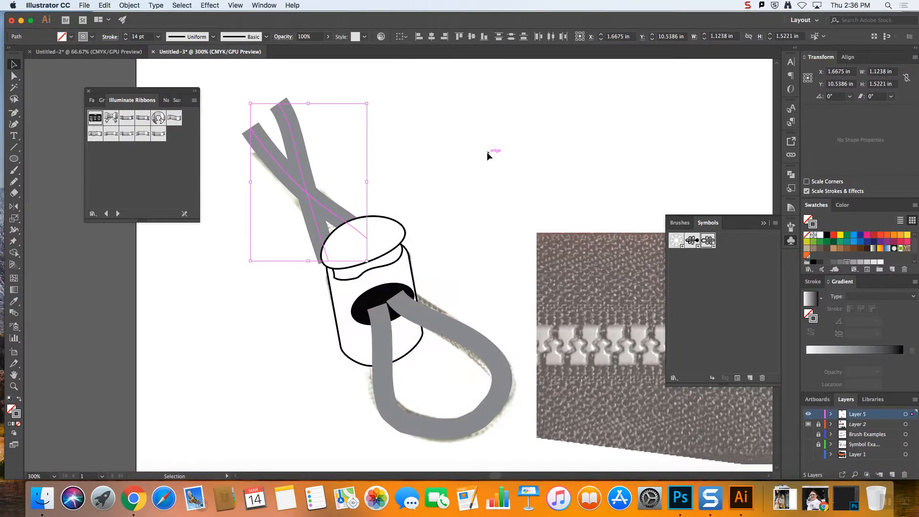
pyautogui.click(467, 155)
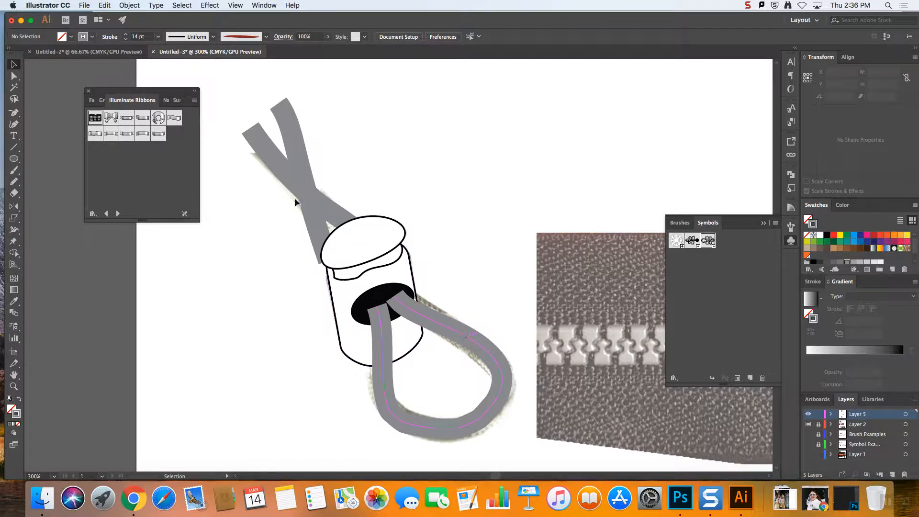
# Move the lower end anchor of the steeper cord end inward so it tucks under the cap
pyautogui.click(315, 216)
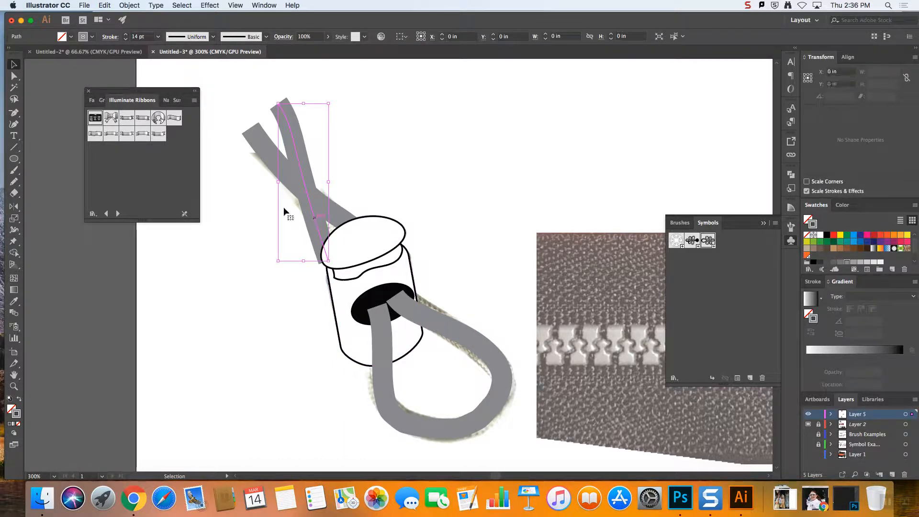
pyautogui.click(8, 73)
pyautogui.moveTo(327, 262); pyautogui.dragTo(339, 258)
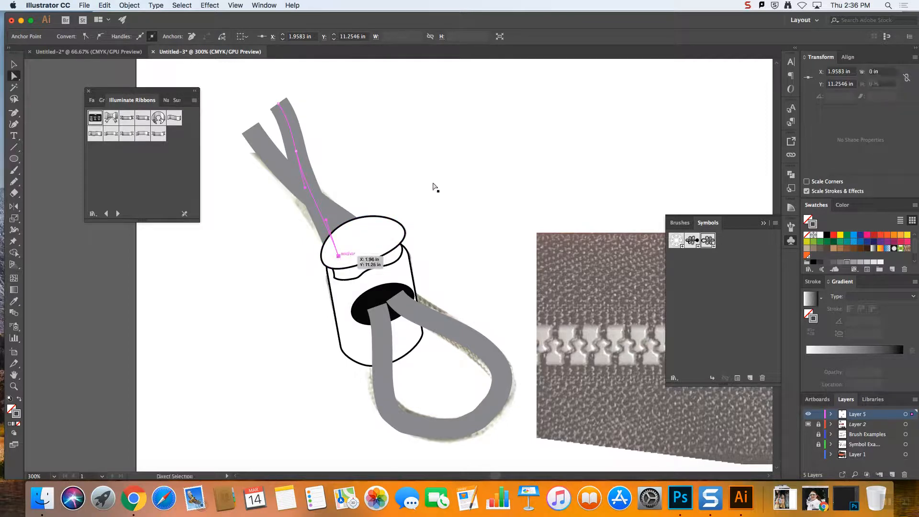
# Expand the cord loop's fill and stroke into an outlined shape
pyautogui.click(501, 228)
pyautogui.press('v')
pyautogui.click(470, 341)
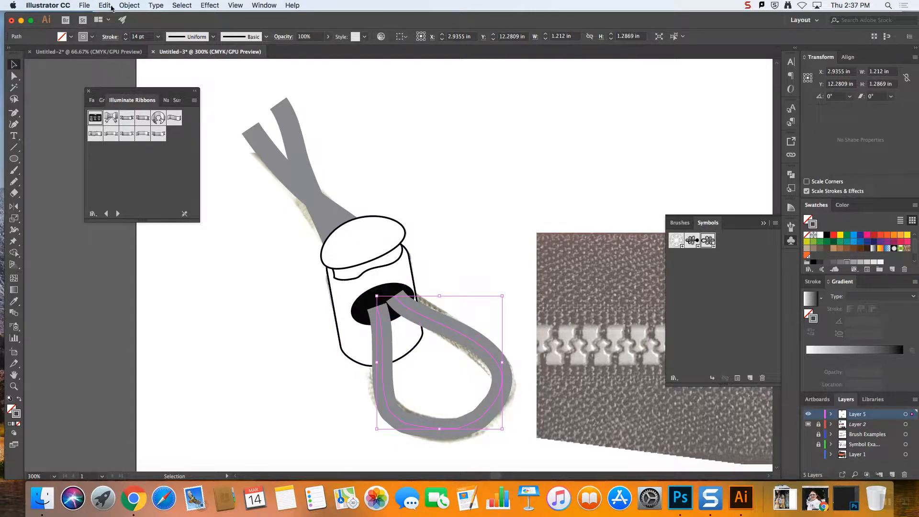
pyautogui.click(128, 5)
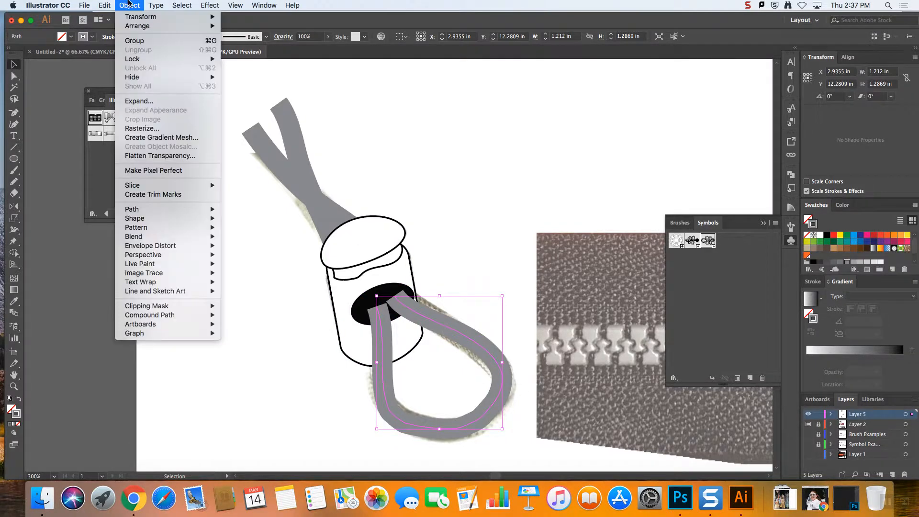
pyautogui.click(136, 102)
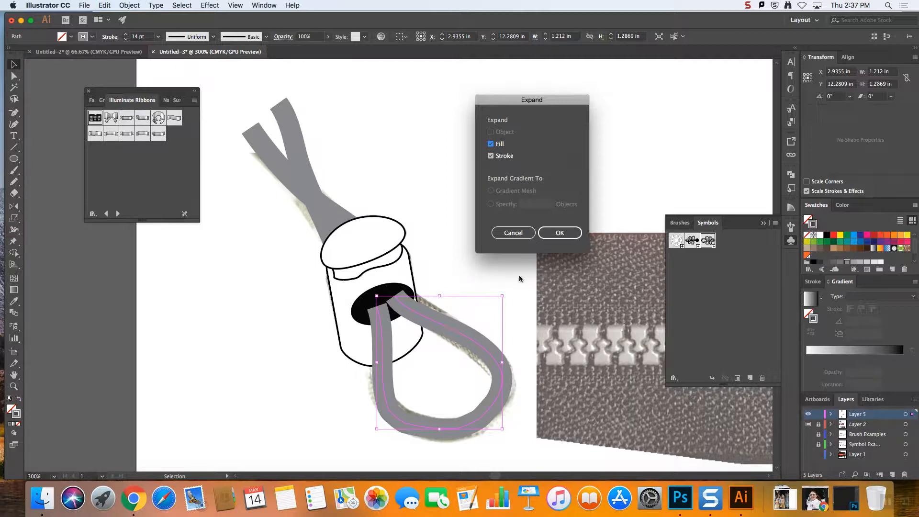
pyautogui.click(565, 233)
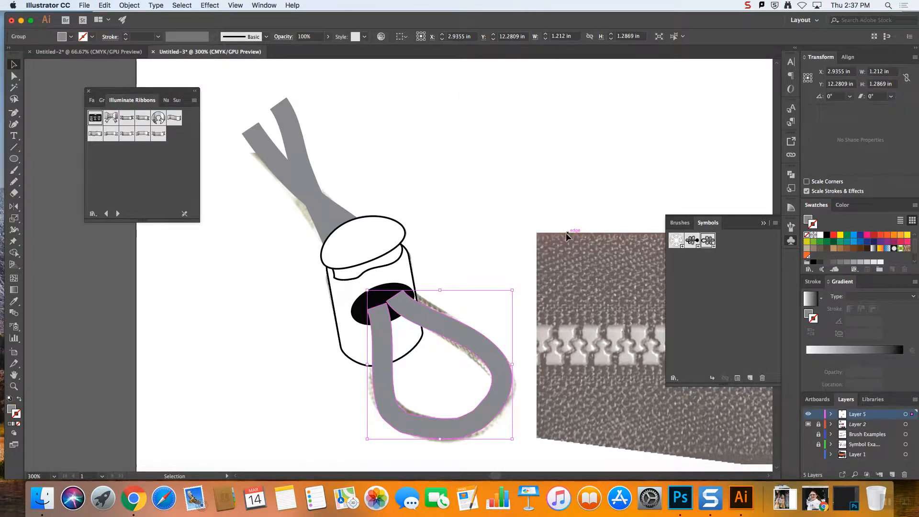
# Give the expanded cord loop the default white fill and 1 pt black stroke
pyautogui.click(12, 75)
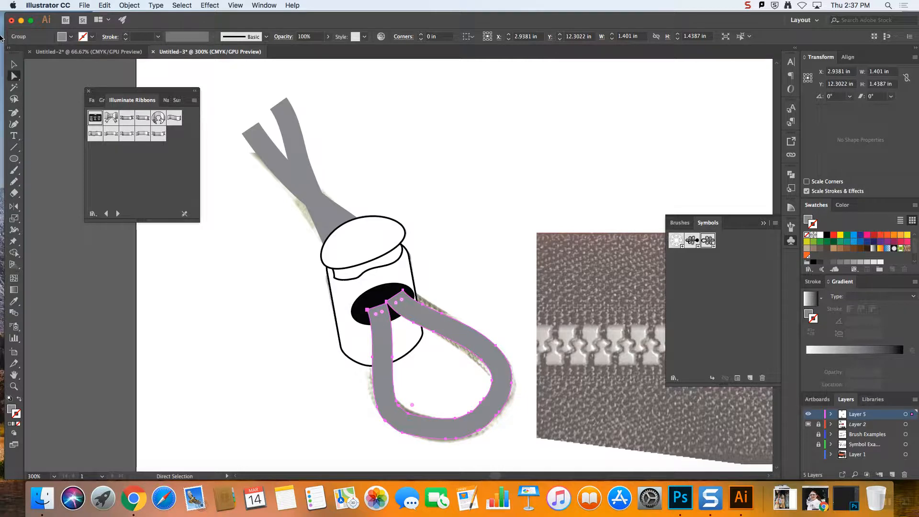
pyautogui.click(10, 400)
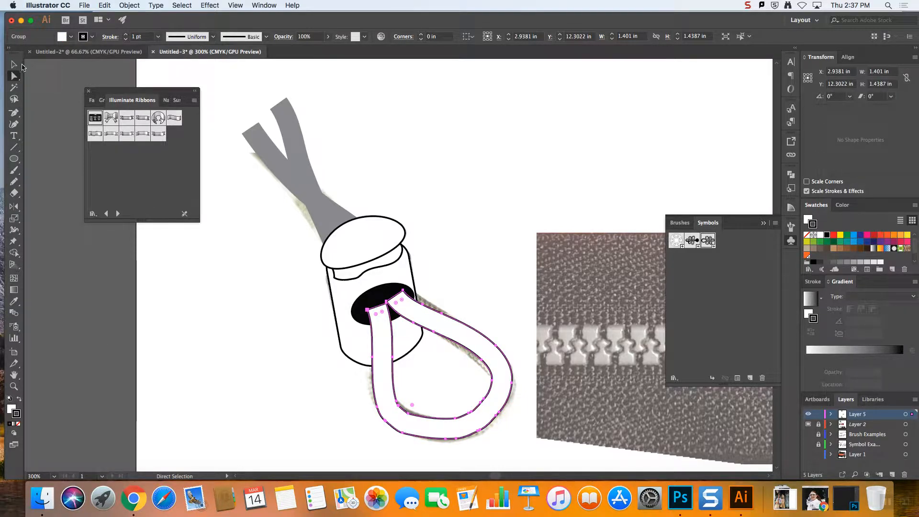
pyautogui.click(14, 64)
pyautogui.click(515, 453)
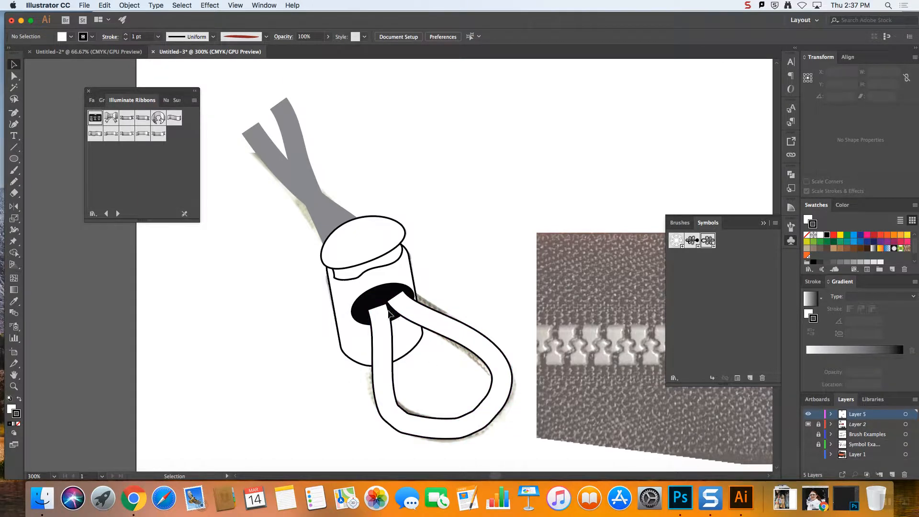
# Round off the outer corner of the cord loop's left end inside the black hole with the Eraser
pyautogui.click(467, 345)
pyautogui.press('super+equal')
pyautogui.press('super+equal')
pyautogui.press('super+equal')
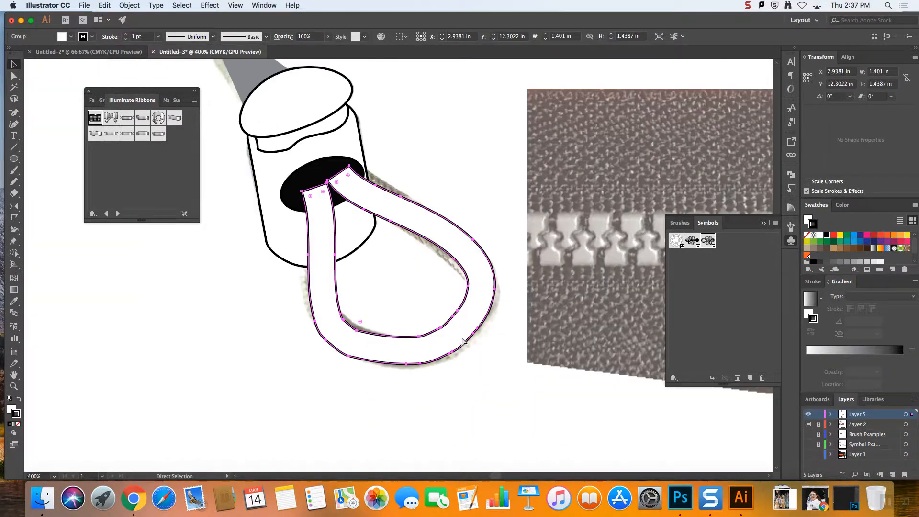
pyautogui.press('a')
pyautogui.press('v')
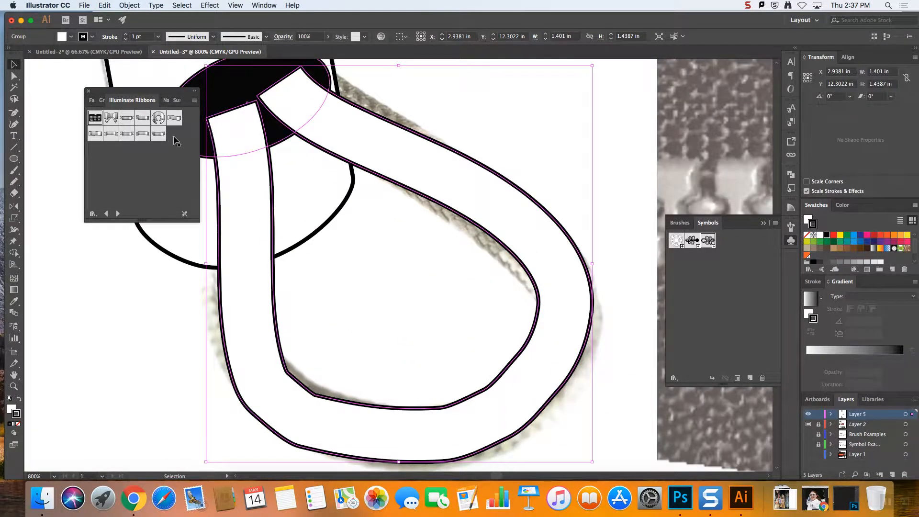
pyautogui.moveTo(124, 95); pyautogui.dragTo(92, 260)
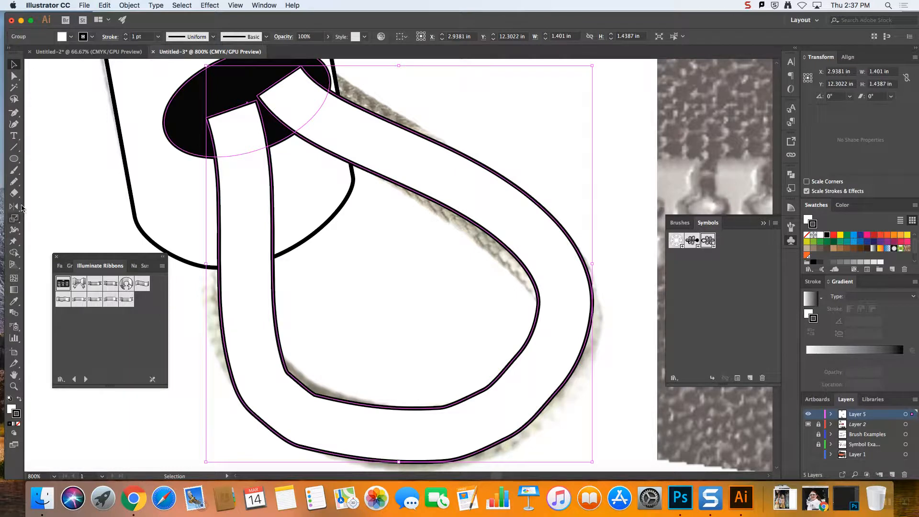
pyautogui.click(12, 194)
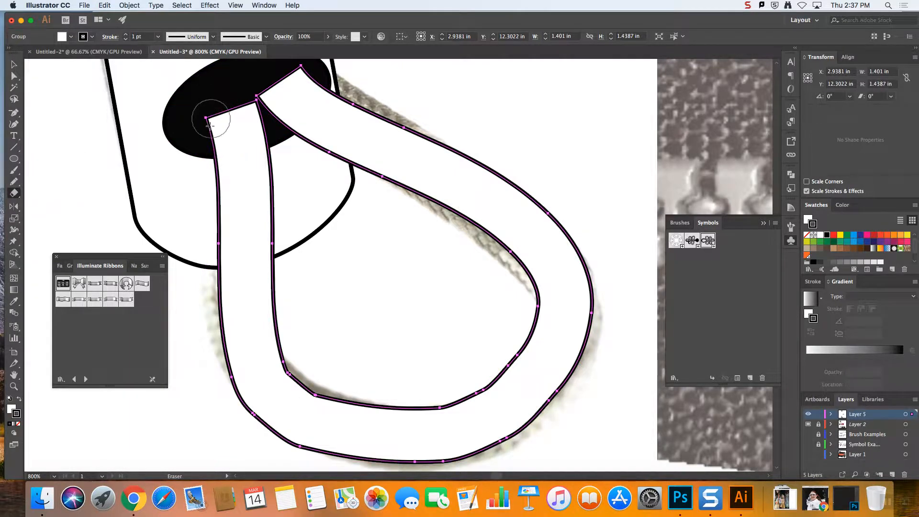
pyautogui.moveTo(192, 136); pyautogui.dragTo(227, 91)
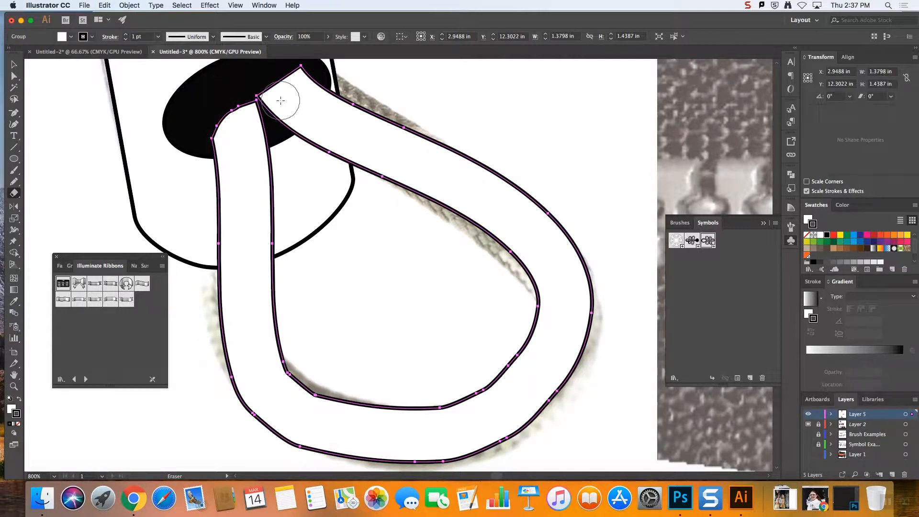
# Round off the outer corner of the cord loop's right end with the Eraser, redoing the first stroke
pyautogui.scroll(-2, 526, 134)
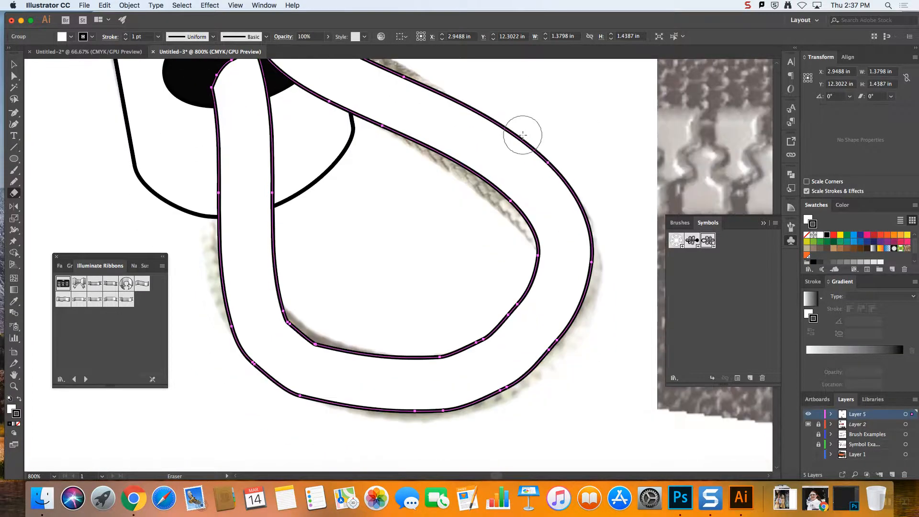
pyautogui.scroll(3, 525, 134)
pyautogui.scroll(5, 515, 144)
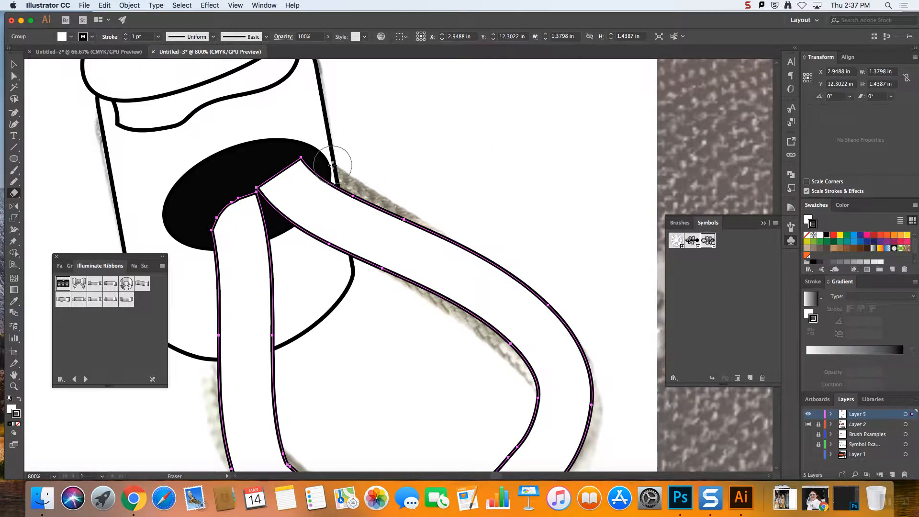
pyautogui.moveTo(329, 161)
pyautogui.mouseDown()
pyautogui.moveTo(299, 148)
pyautogui.moveTo(259, 160)
pyautogui.mouseUp()
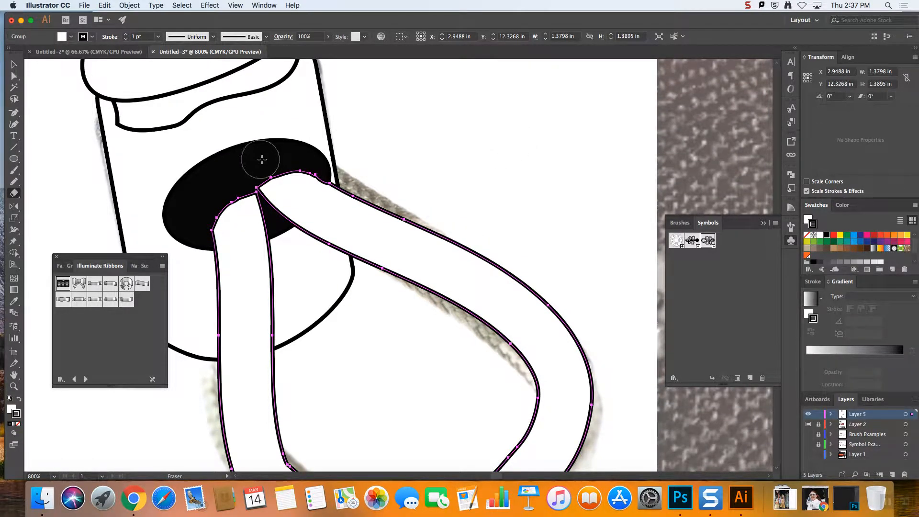
pyautogui.press('cmd+z')
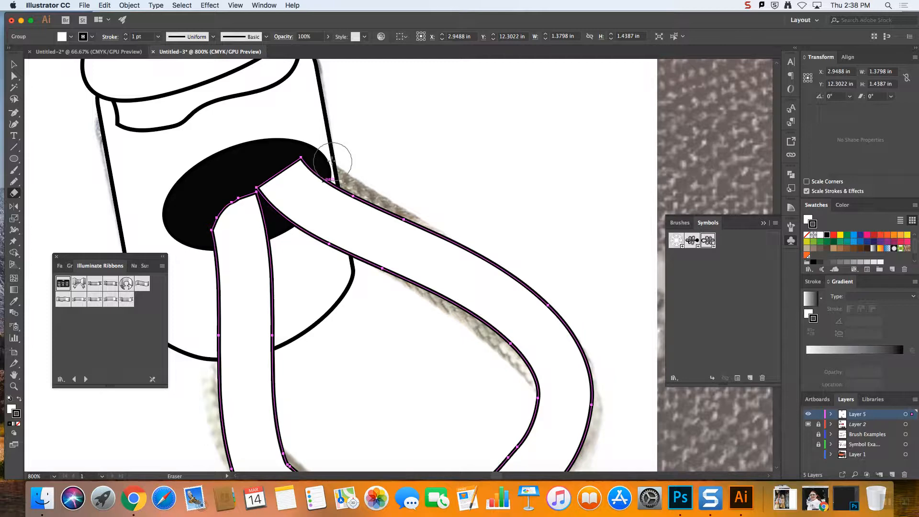
pyautogui.moveTo(334, 158)
pyautogui.mouseDown()
pyautogui.moveTo(305, 146)
pyautogui.moveTo(263, 158)
pyautogui.mouseUp()
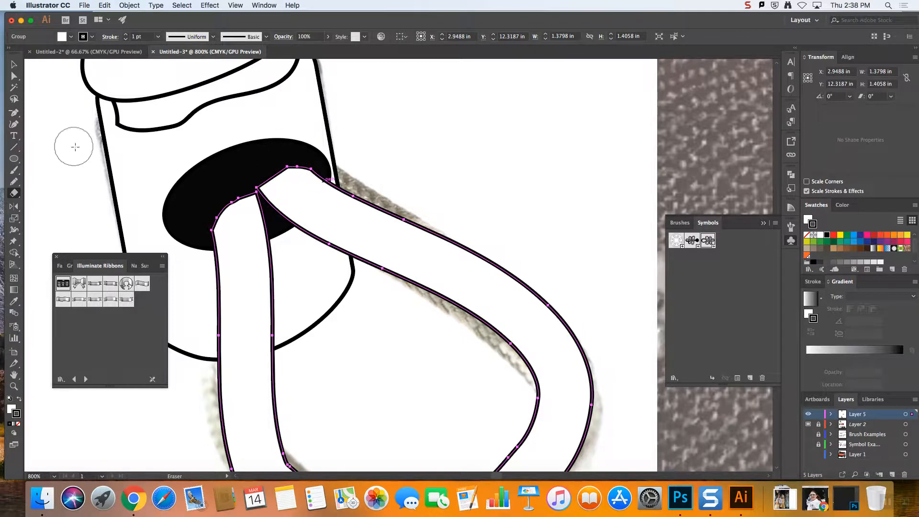
# Set the Eraser size to 6 pt and erase the point where the loop's two ends meet to separate them
pyautogui.doubleClick(14, 194)
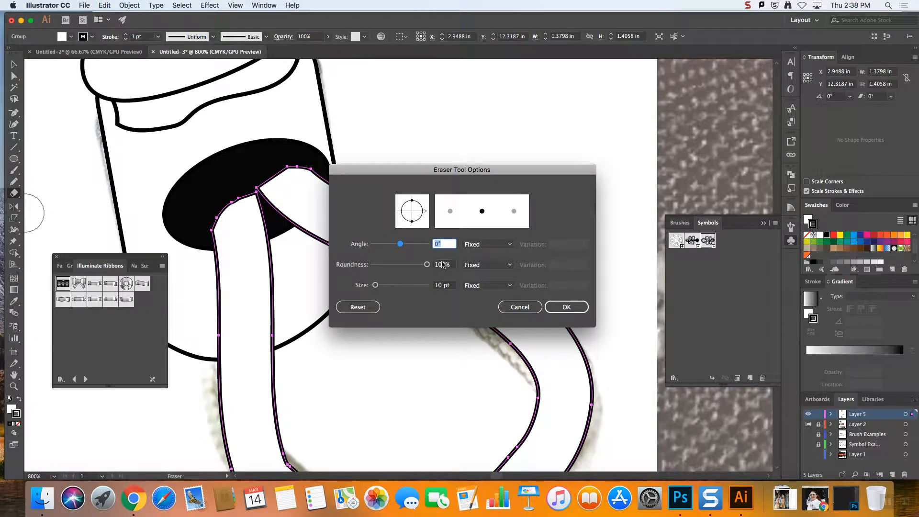
pyautogui.click(451, 286)
pyautogui.press('Up')
pyautogui.press('Down')
pyautogui.press('Down')
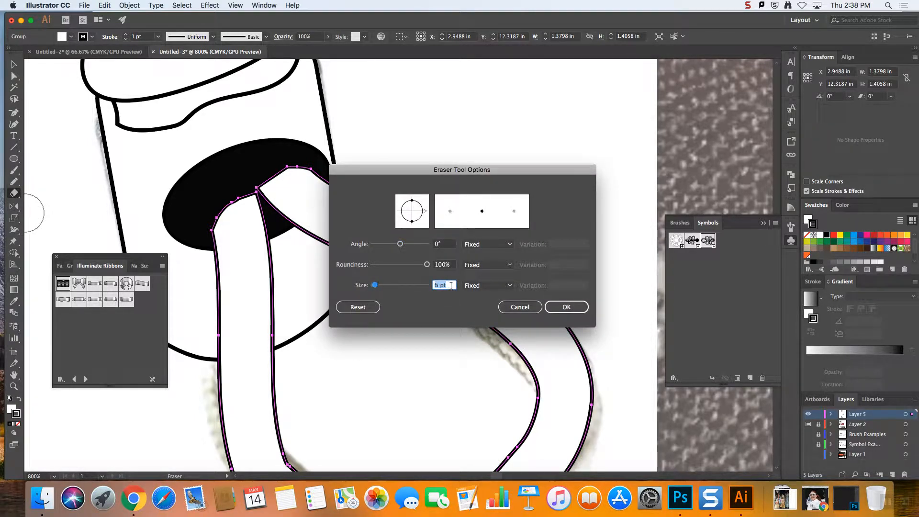
pyautogui.click(566, 307)
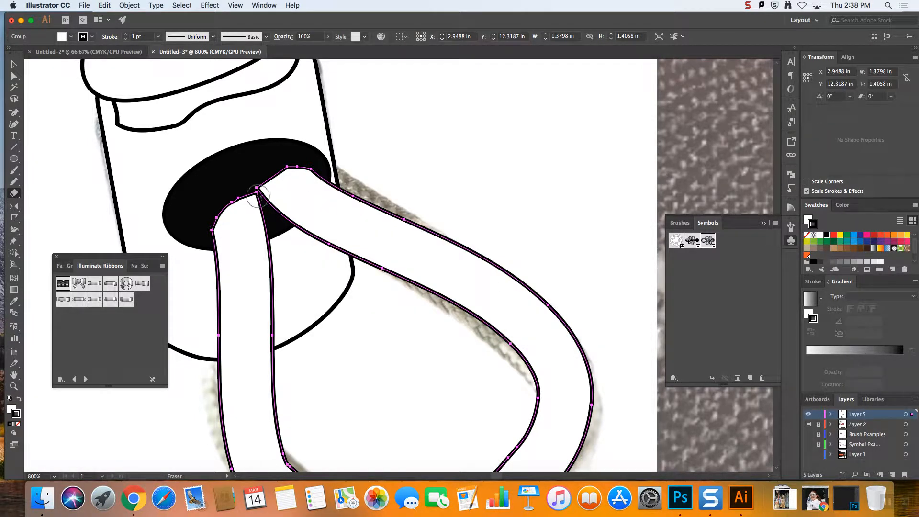
pyautogui.moveTo(270, 201)
pyautogui.mouseDown()
pyautogui.moveTo(281, 225)
pyautogui.moveTo(262, 185)
pyautogui.moveTo(271, 161)
pyautogui.moveTo(262, 196)
pyautogui.moveTo(241, 192)
pyautogui.mouseUp()
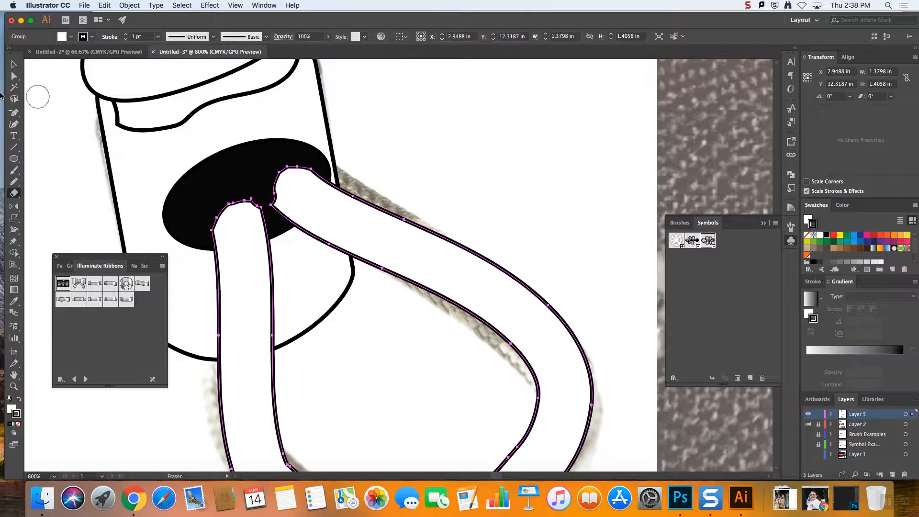
pyautogui.click(14, 66)
pyautogui.click(458, 137)
# Expand the fill and stroke of both cord ends above the cap and apply the default white fill and 1 pt black stroke
pyautogui.press('super+minus')
pyautogui.press('super+minus')
pyautogui.press('super+minus')
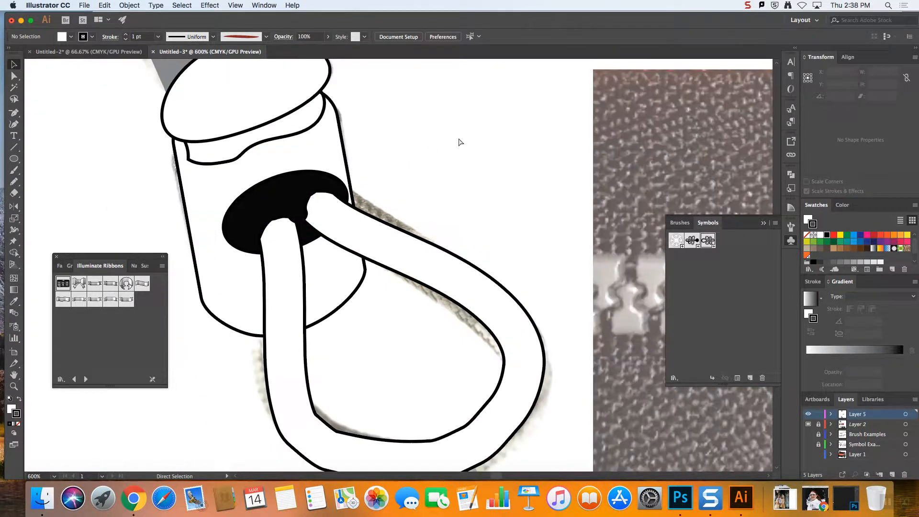
pyautogui.press('super+minus')
pyautogui.click(319, 180)
pyautogui.scroll(1, 330, 200)
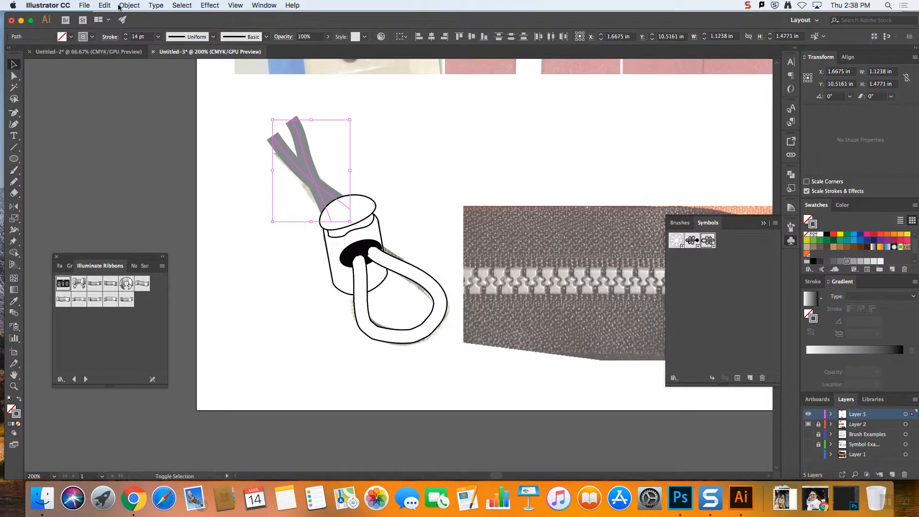
pyautogui.click(120, 6)
pyautogui.moveTo(104, 5)
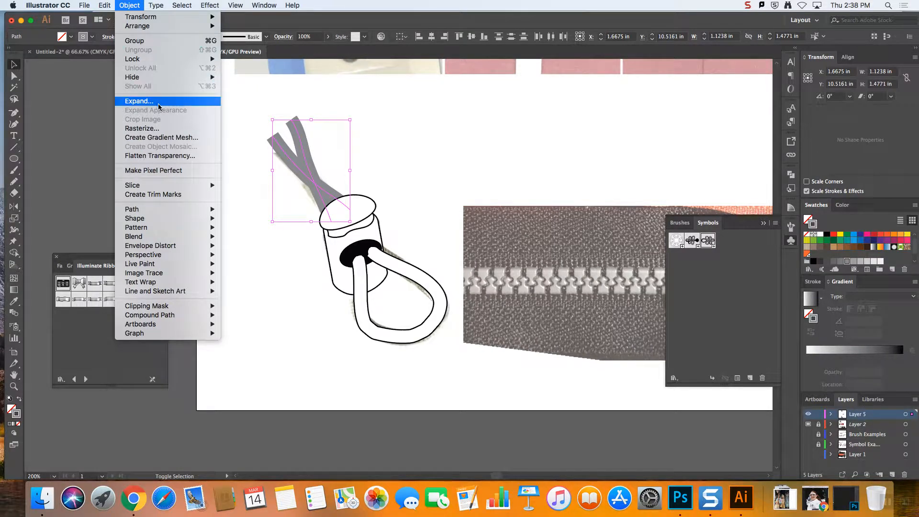
pyautogui.click(139, 101)
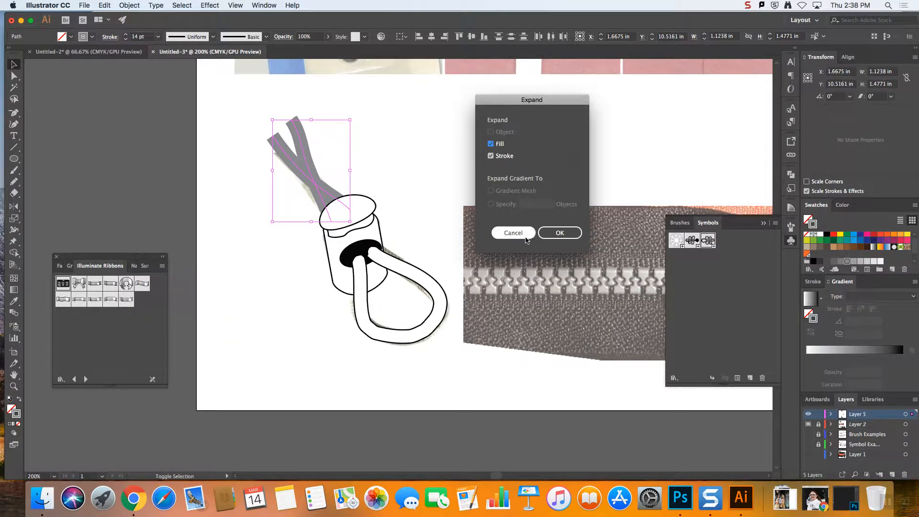
pyautogui.click(556, 233)
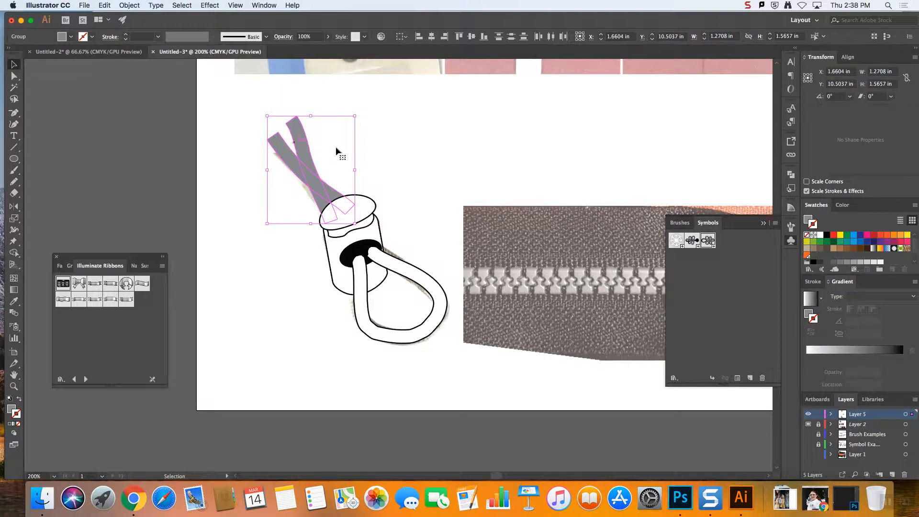
pyautogui.click(9, 399)
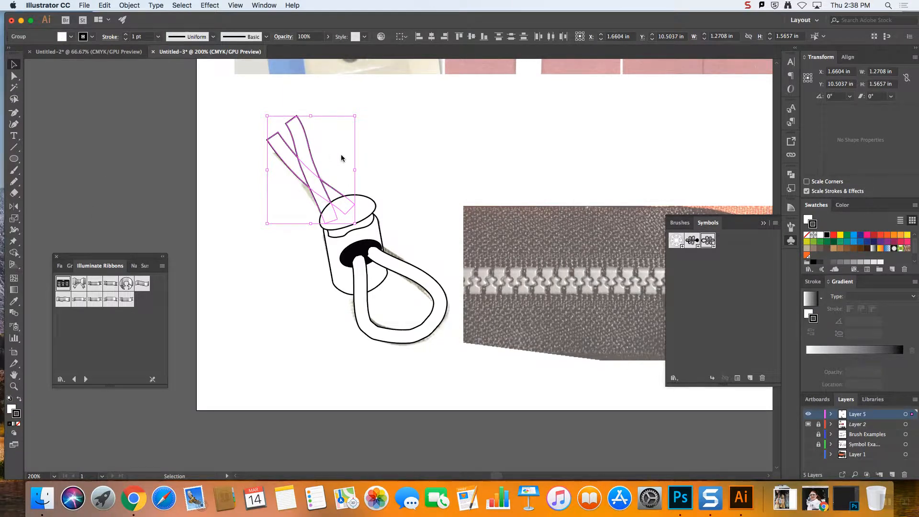
pyautogui.click(429, 171)
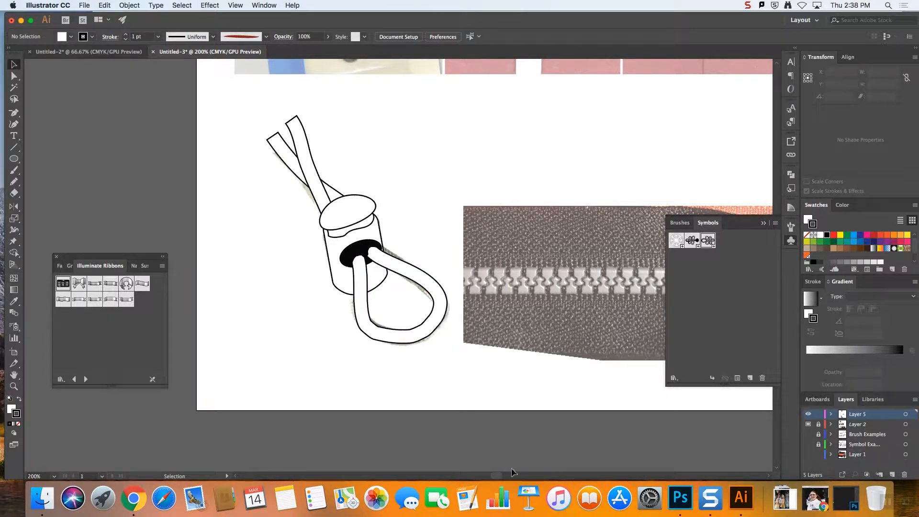
# Clear the floating symbols library off the canvas and bring the zipper pull photo into close view
pyautogui.moveTo(495, 477); pyautogui.dragTo(508, 479)
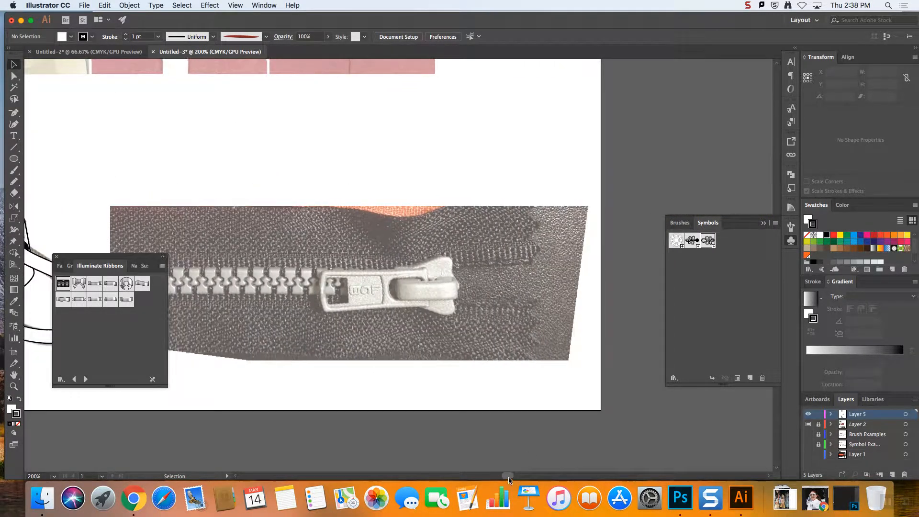
pyautogui.click(764, 222)
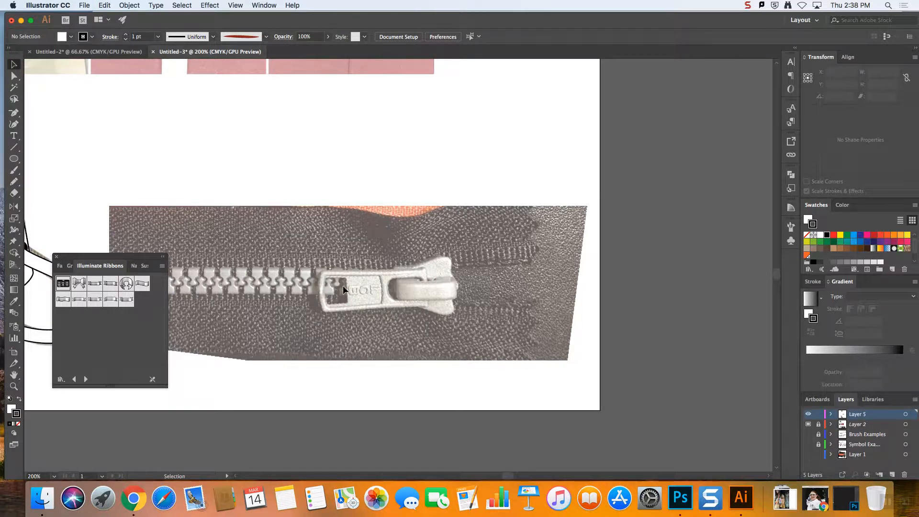
pyautogui.scroll(1, 344, 285)
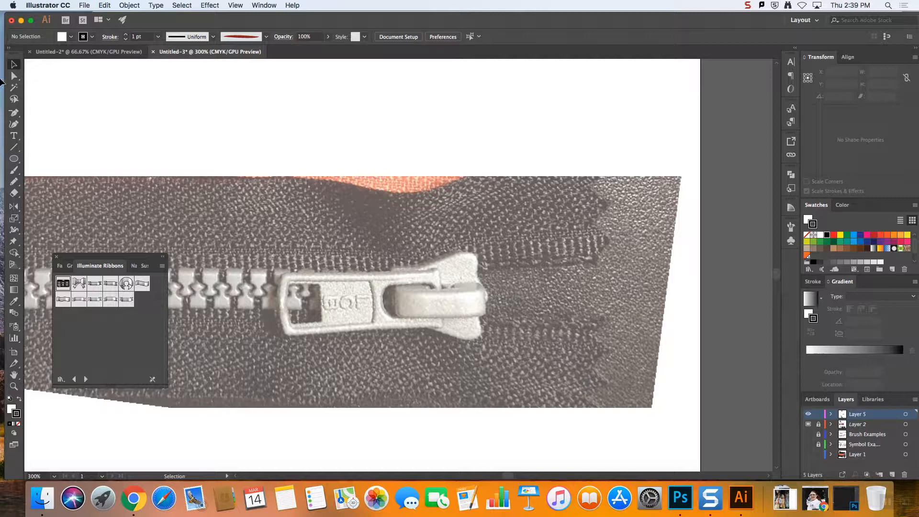
# Trace the zipper slider body with the Pencil, apply the default white fill and black stroke, and lower its opacity to 53%
pyautogui.click(14, 181)
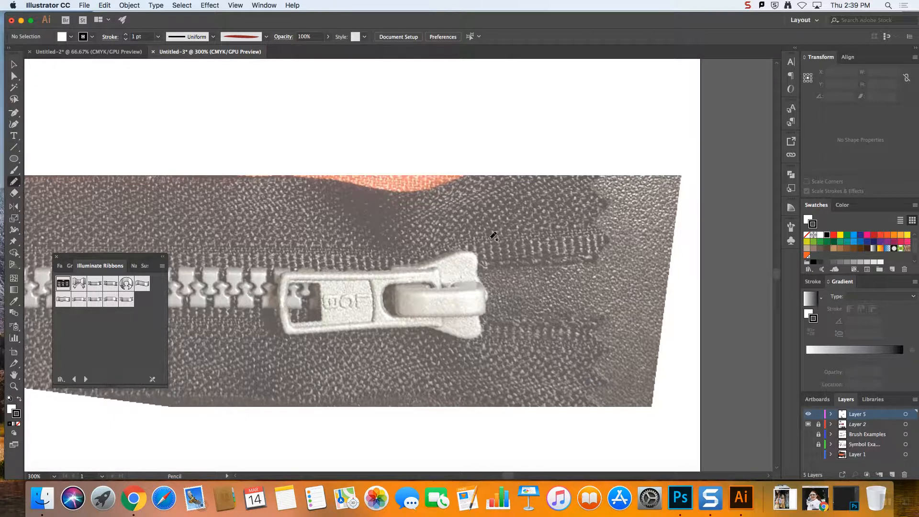
pyautogui.moveTo(492, 286)
pyautogui.mouseDown()
pyautogui.moveTo(478, 257)
pyautogui.moveTo(462, 252)
pyautogui.moveTo(394, 266)
pyautogui.moveTo(391, 286)
pyautogui.moveTo(394, 326)
pyautogui.moveTo(474, 340)
pyautogui.moveTo(488, 297)
pyautogui.mouseUp()
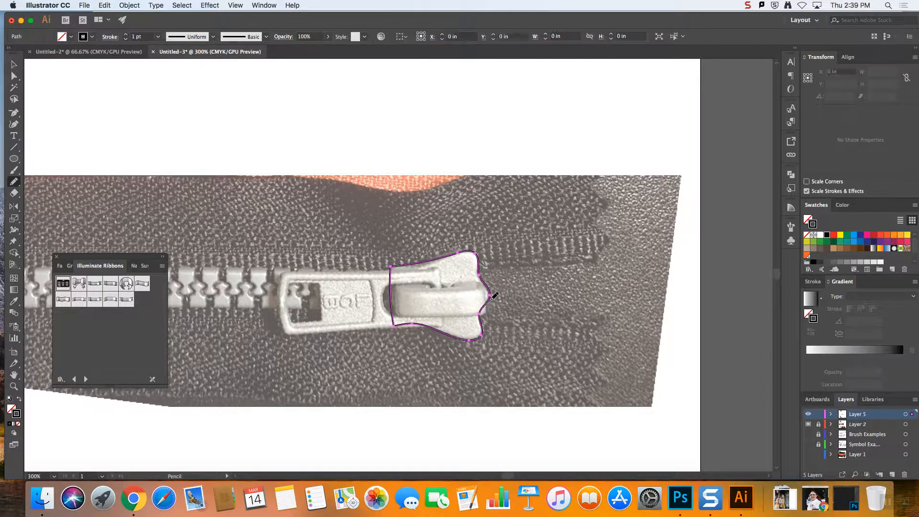
pyautogui.click(14, 64)
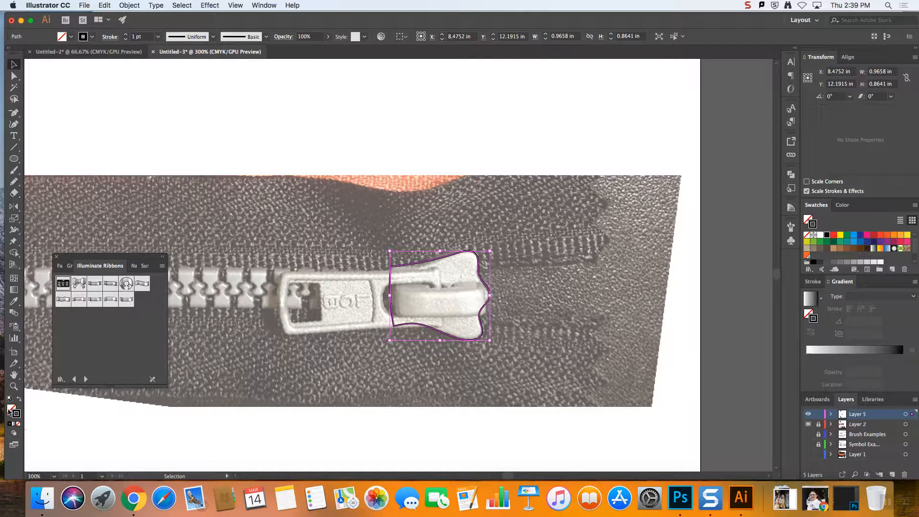
pyautogui.click(10, 399)
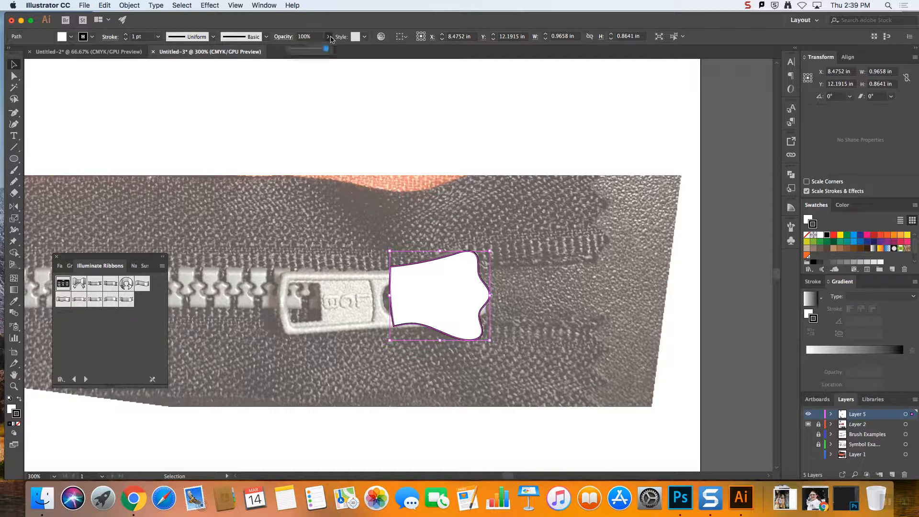
pyautogui.moveTo(307, 49); pyautogui.dragTo(310, 50)
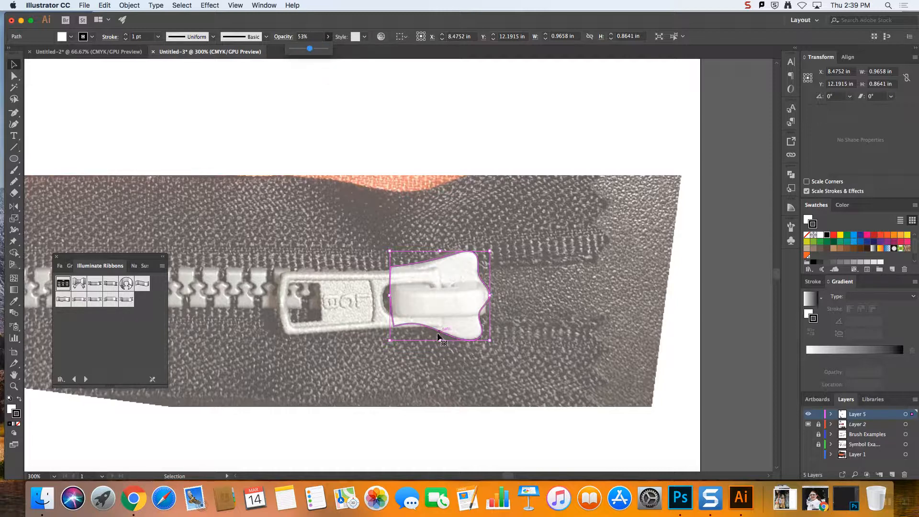
# Draw rounded rectangles of about 0.97 x 0.32 in over the slider's bridge and 1.53 x 0.57 in over the pull tab
pyautogui.moveTo(10, 158); pyautogui.dragTo(67, 171)
pyautogui.moveTo(392, 284); pyautogui.dragTo(489, 317)
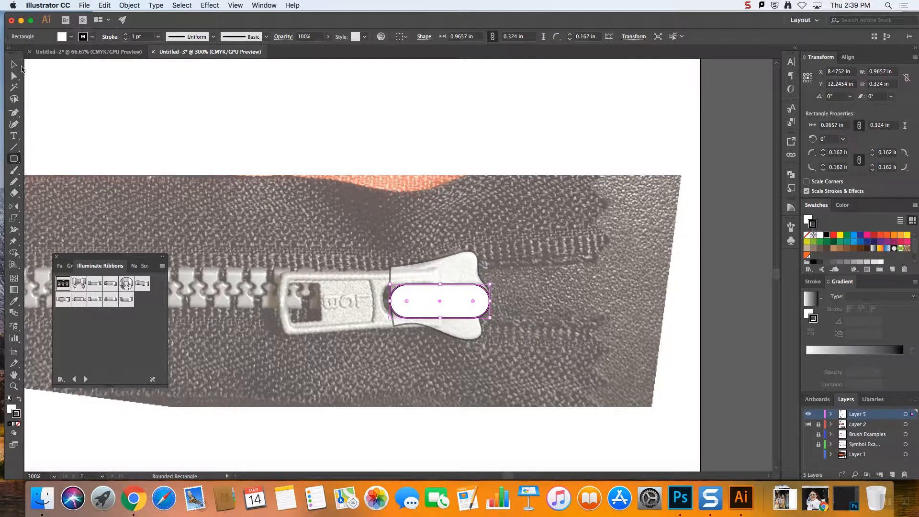
pyautogui.moveTo(282, 274); pyautogui.dragTo(440, 333)
# Taper the pull tab by moving the lower anchor points of its slider end upward to match the photo
pyautogui.click(14, 76)
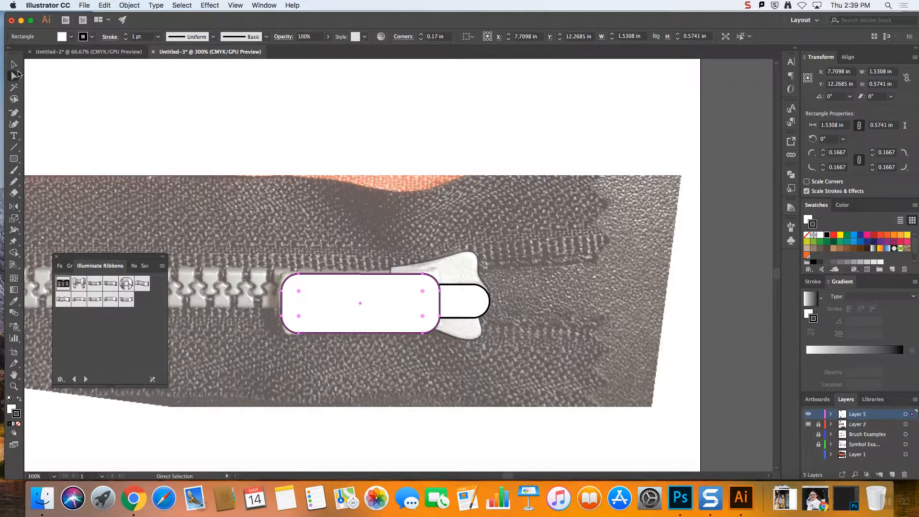
pyautogui.click(440, 316)
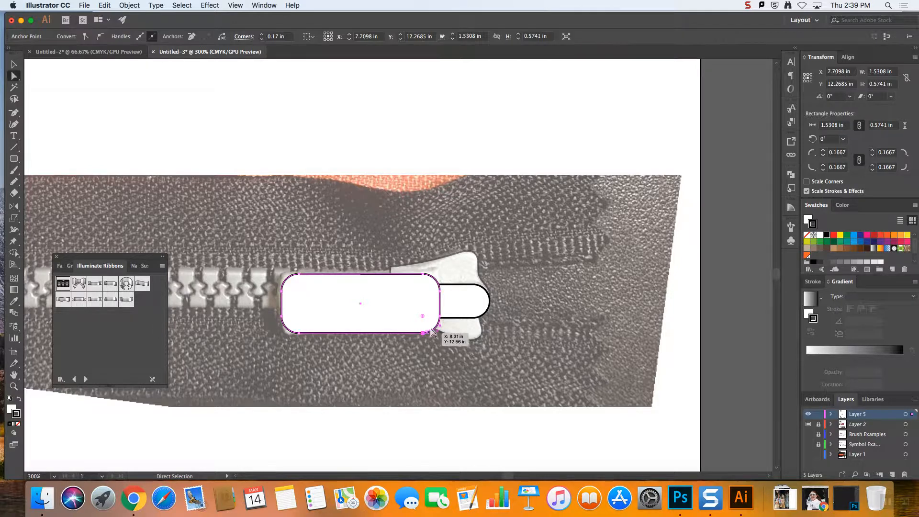
pyautogui.moveTo(441, 317); pyautogui.dragTo(439, 308)
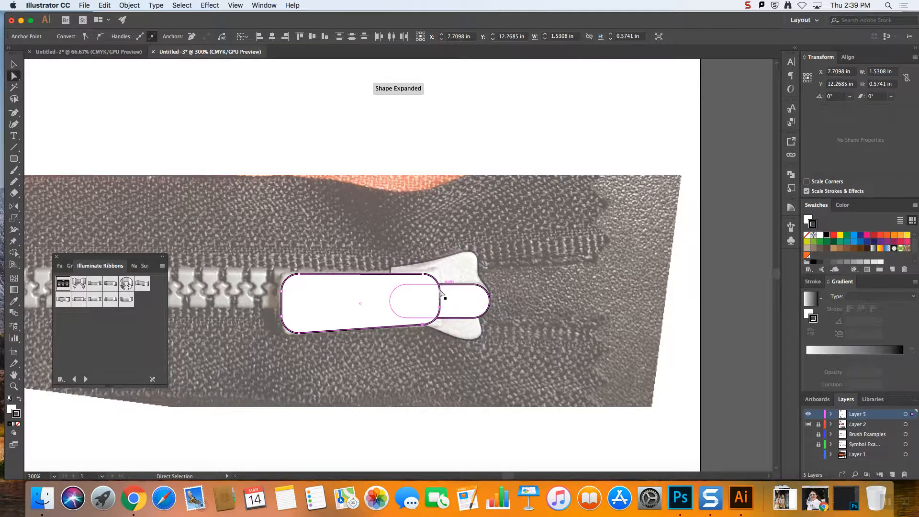
pyautogui.click(424, 274)
pyautogui.keyDown('shift'); pyautogui.click(423, 275); pyautogui.keyUp('shift')
pyautogui.moveTo(440, 291); pyautogui.dragTo(440, 294)
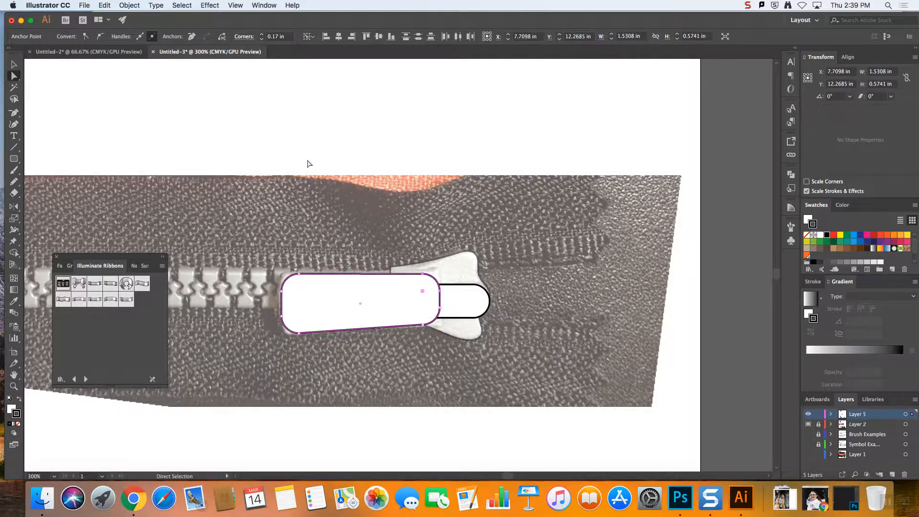
pyautogui.click(346, 212)
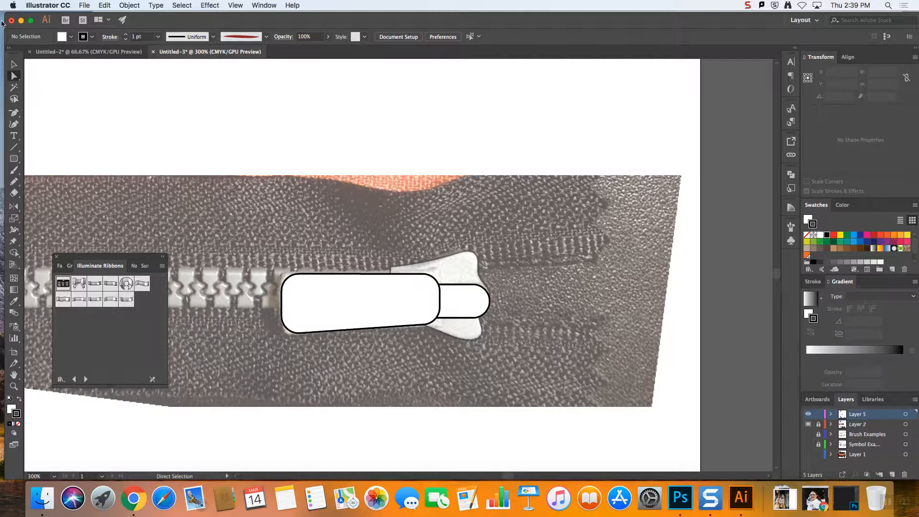
# Lower the opacity of the pull tab and bridge shapes together to 54%
pyautogui.click(14, 64)
pyautogui.click(348, 293)
pyautogui.keyDown('shift'); pyautogui.click(468, 304); pyautogui.keyUp('shift')
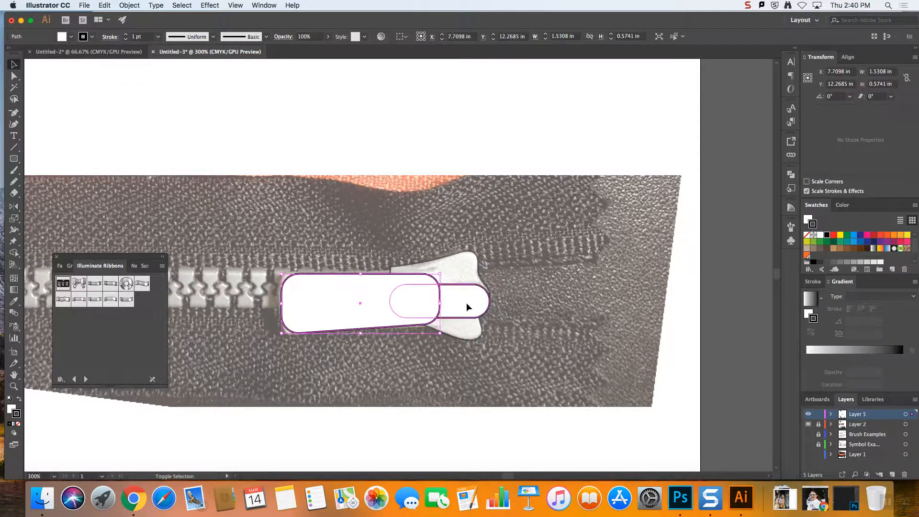
pyautogui.click(328, 36)
pyautogui.click(312, 50)
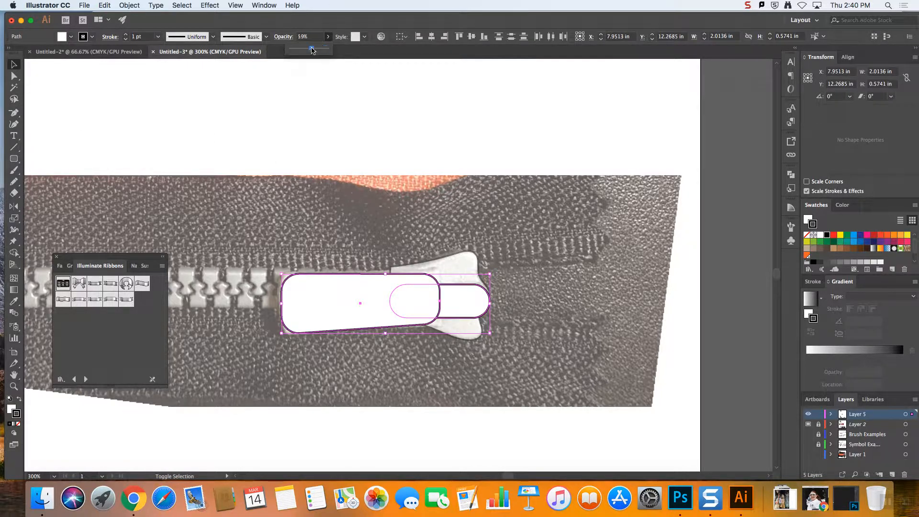
pyautogui.click(550, 247)
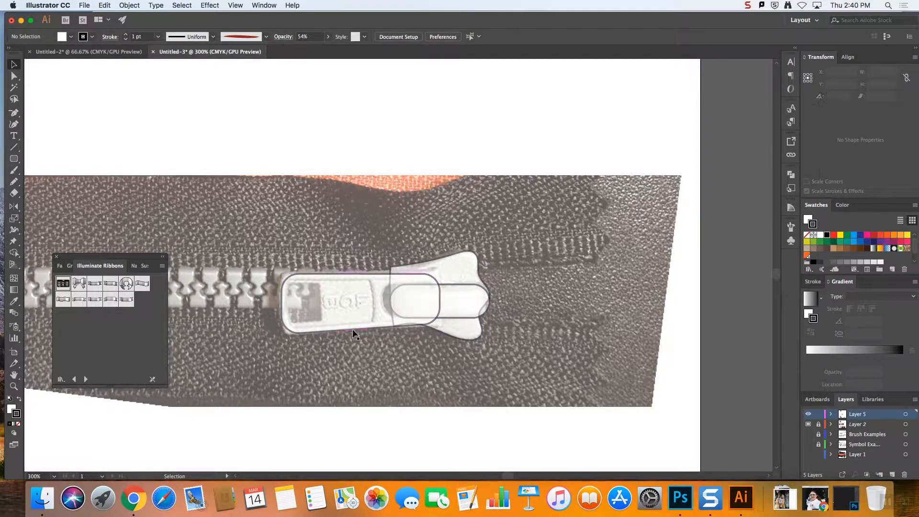
# Draw a rectangle of about 0.31 x 0.35 in over the pull tab's square hole and lower its opacity to 32%
pyautogui.moveTo(14, 159); pyautogui.dragTo(72, 158)
pyautogui.moveTo(290, 285); pyautogui.dragTo(322, 321)
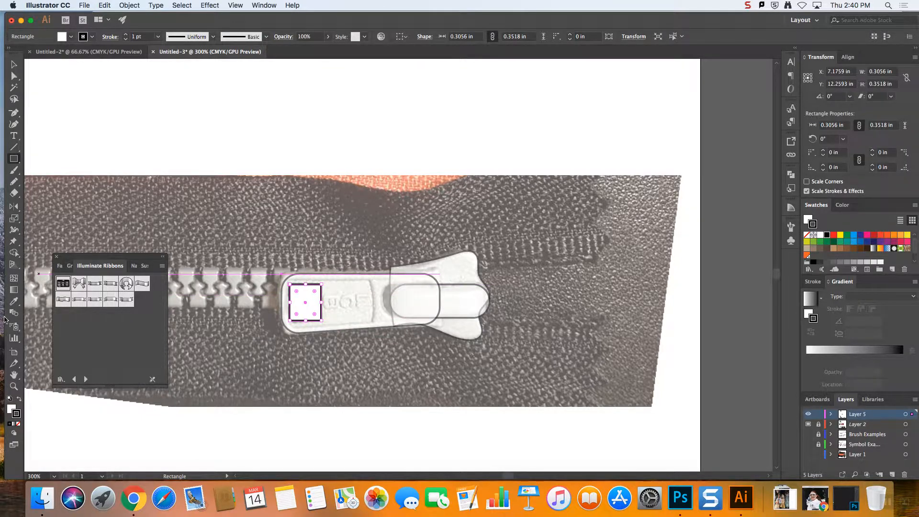
pyautogui.click(328, 36)
pyautogui.moveTo(328, 48); pyautogui.dragTo(300, 49)
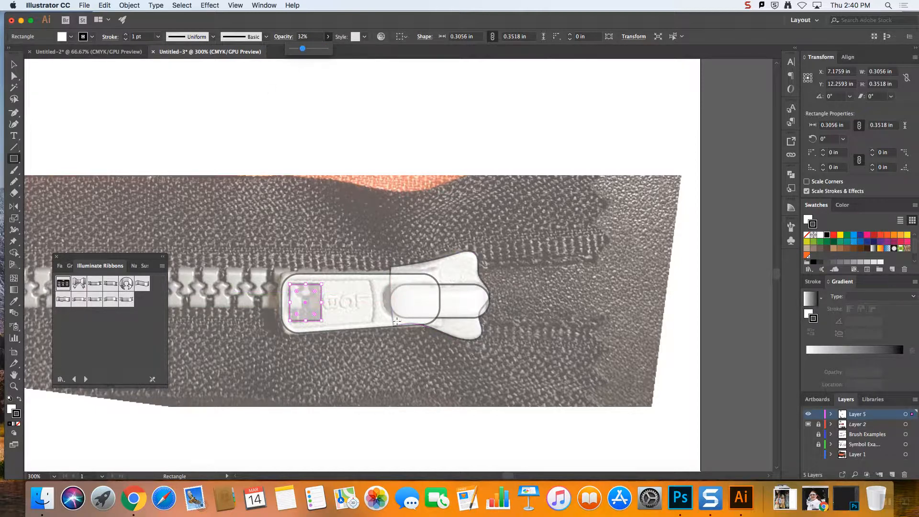
# Draw an ellipse over the pull tab's hole beside the slider and enlarge it to about 0.36 x 0.34 in
pyautogui.moveTo(14, 167); pyautogui.dragTo(60, 181)
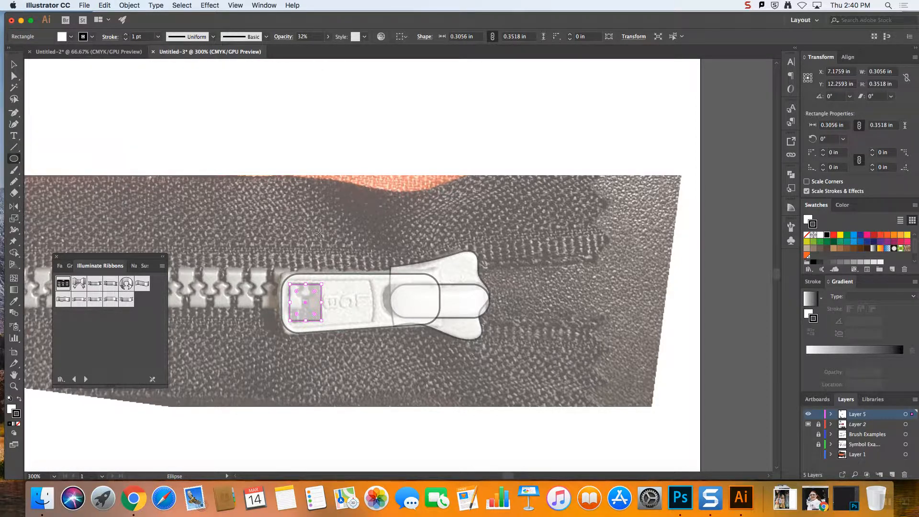
pyautogui.moveTo(387, 283); pyautogui.dragTo(422, 316)
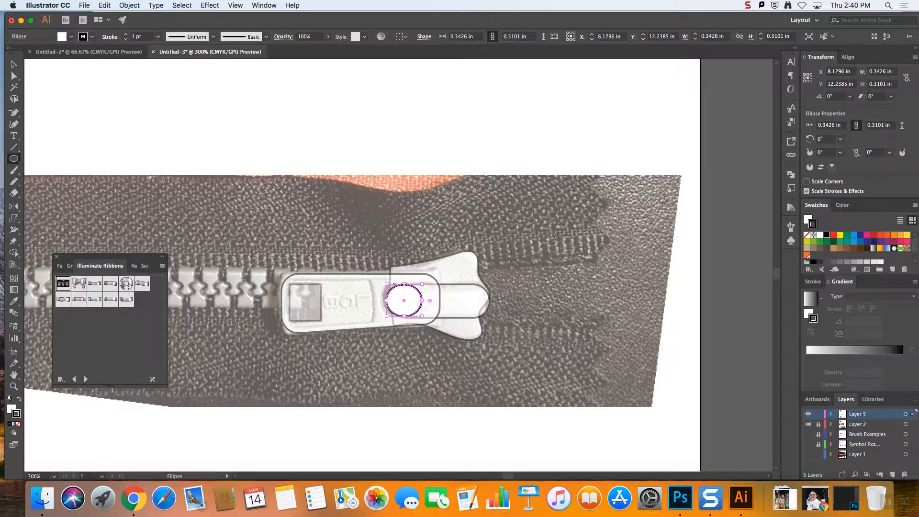
pyautogui.moveTo(406, 286); pyautogui.dragTo(385, 300)
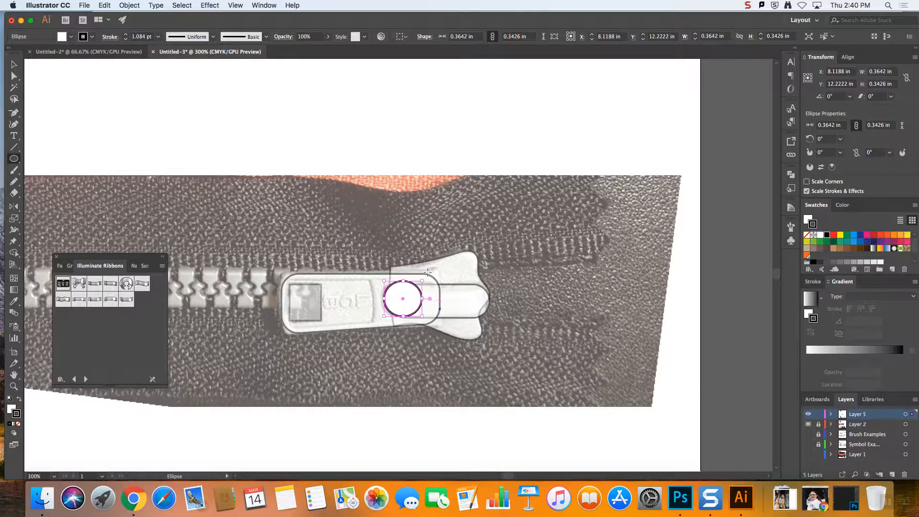
# Set the opacity of the pull tab, its square hole shape, the slider body and the bridge back to 100%
pyautogui.click(14, 64)
pyautogui.click(337, 303)
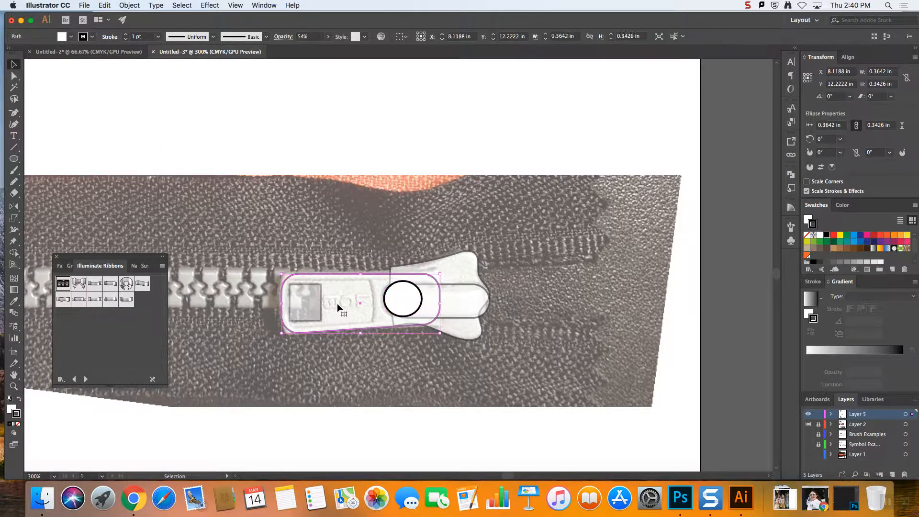
pyautogui.keyDown('shift'); pyautogui.click(313, 317); pyautogui.keyUp('shift')
pyautogui.click(327, 37)
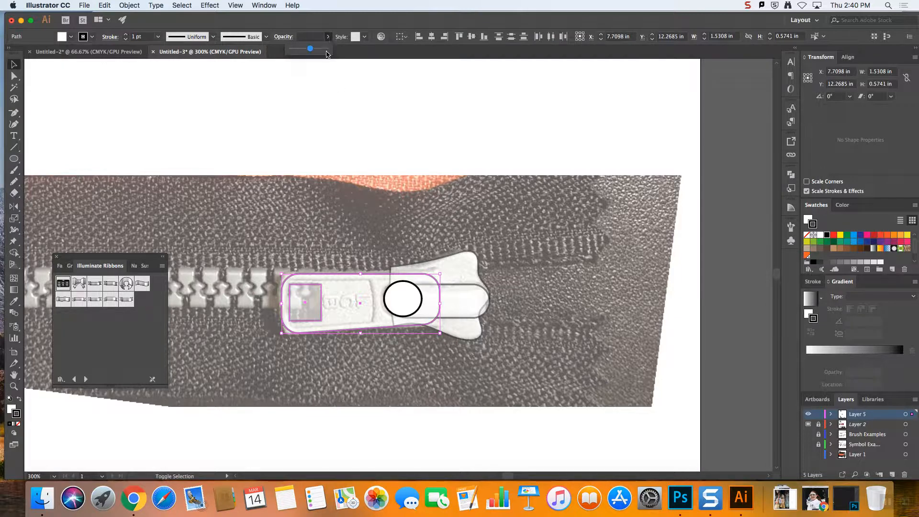
pyautogui.moveTo(316, 51); pyautogui.dragTo(348, 56)
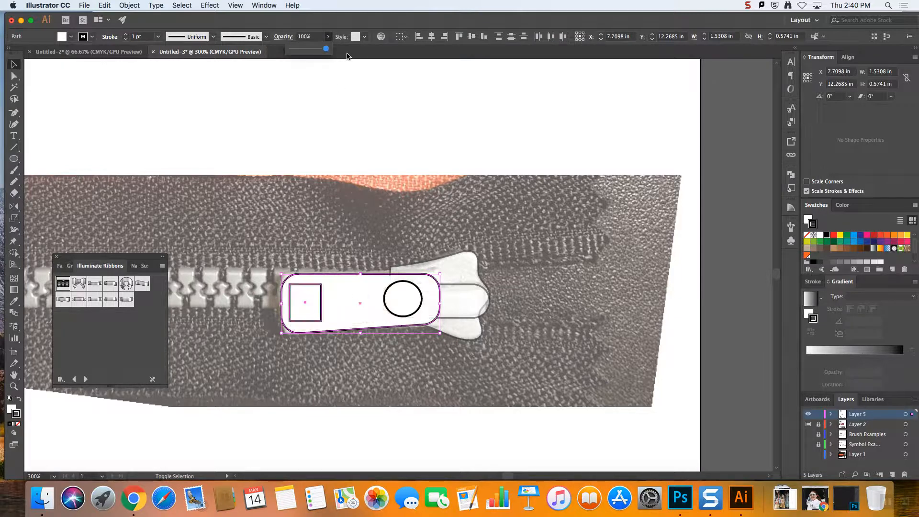
pyautogui.click(745, 296)
pyautogui.click(461, 258)
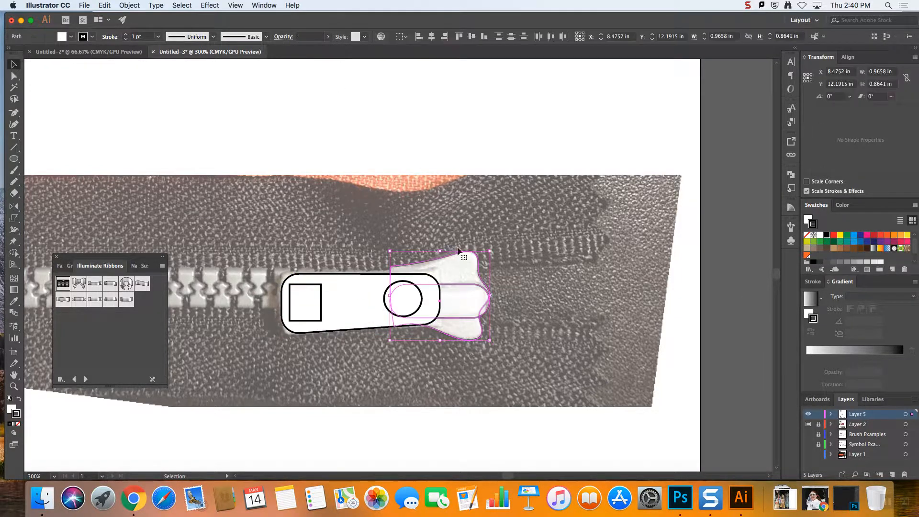
pyautogui.click(328, 38)
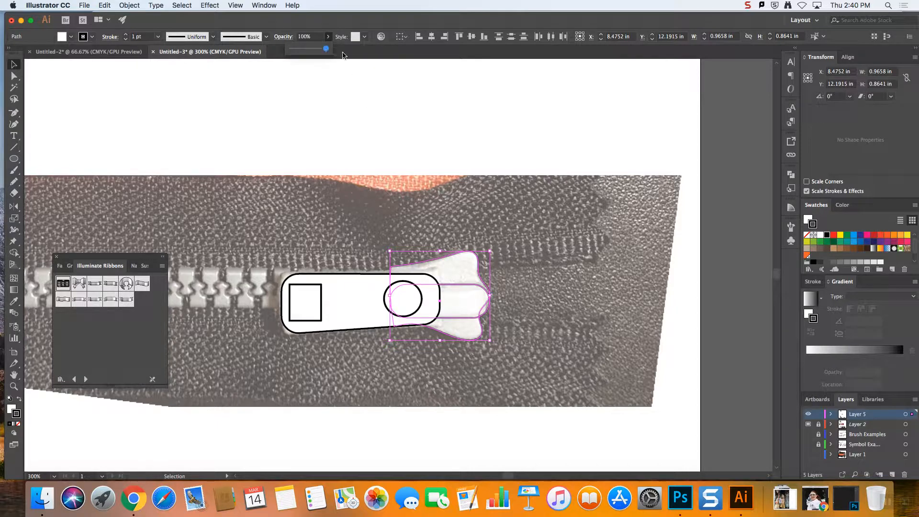
# Bring the rounded bridge to the front and move it up slightly to centre it on the ellipse
pyautogui.click(477, 305)
pyautogui.rightClick(467, 308)
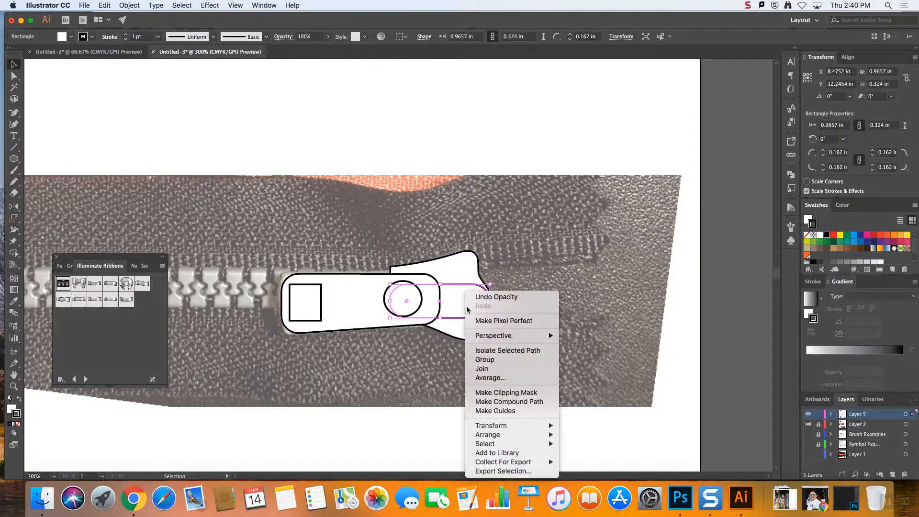
pyautogui.moveTo(488, 434)
pyautogui.click(580, 433)
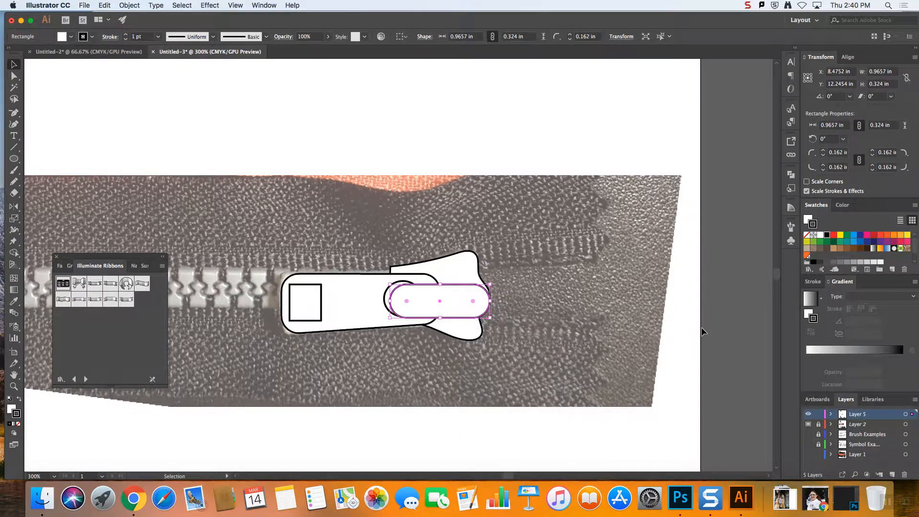
pyautogui.click(721, 325)
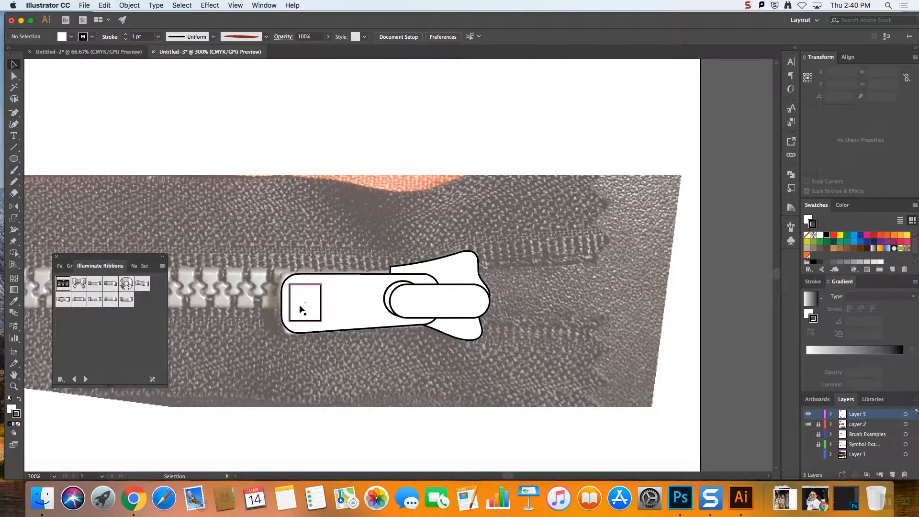
pyautogui.click(462, 300)
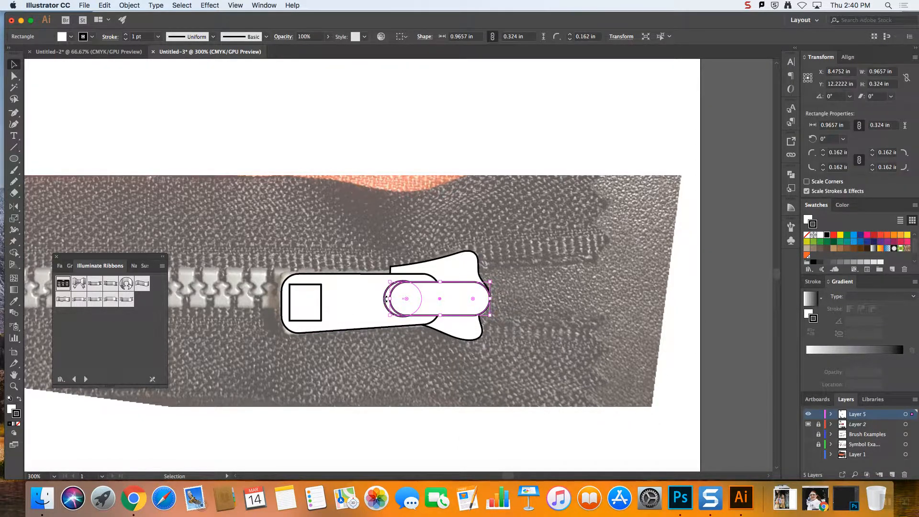
# Cut the square and the ellipse out of the pull tab with the Pathfinder's Minus Front
pyautogui.click(343, 314)
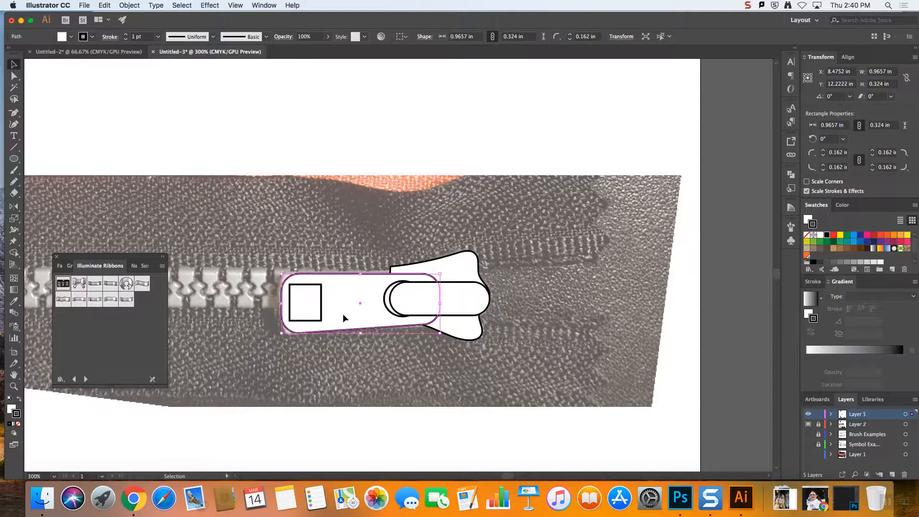
pyautogui.keyDown('shift'); pyautogui.click(322, 316); pyautogui.keyUp('shift')
pyautogui.keyDown('shift'); pyautogui.click(386, 308); pyautogui.keyUp('shift')
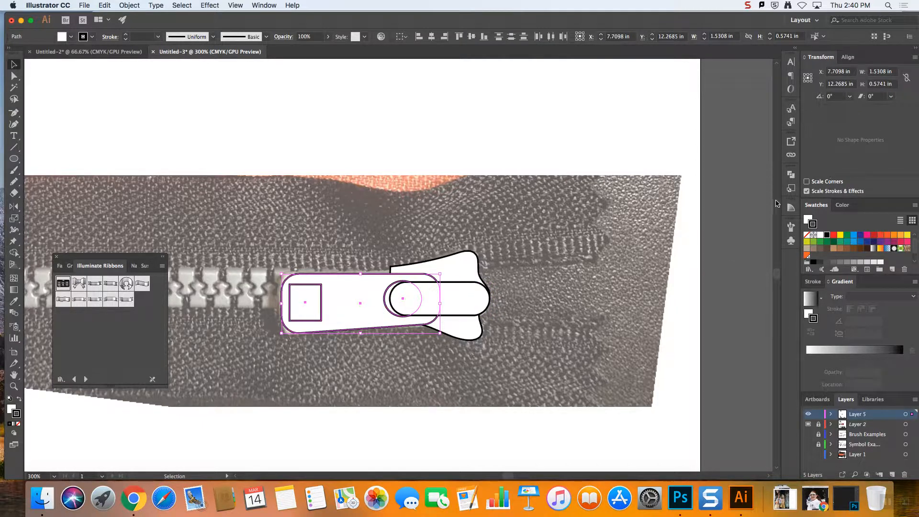
pyautogui.click(791, 175)
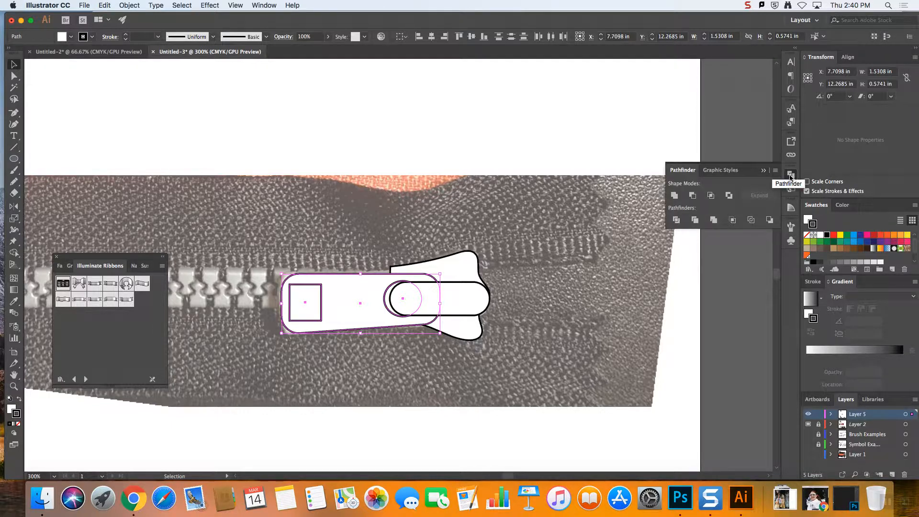
pyautogui.click(693, 197)
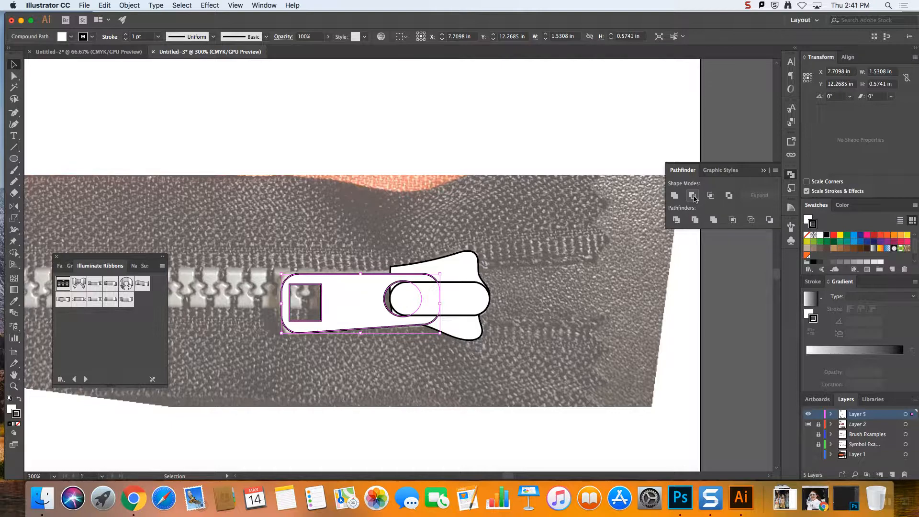
pyautogui.click(501, 201)
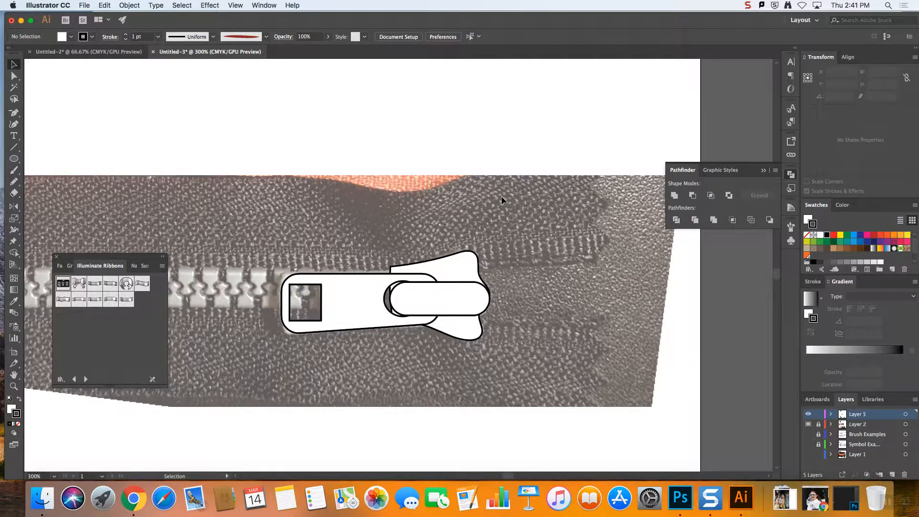
# Zoom out to 100% and review the traced zipper pull alongside the cord lock and frog closures
pyautogui.press('super+minus')
pyautogui.press('super+minus')
pyautogui.press('super+minus')
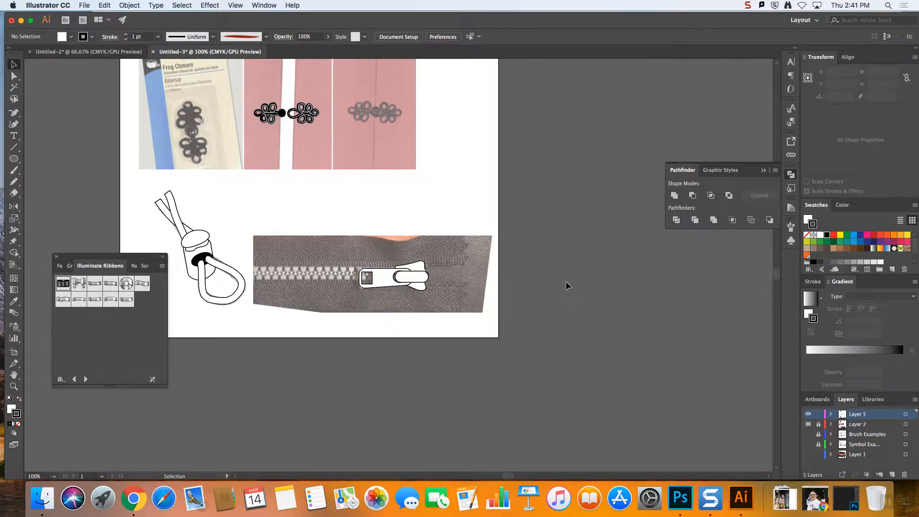
pyautogui.scroll(3, 779, 276)
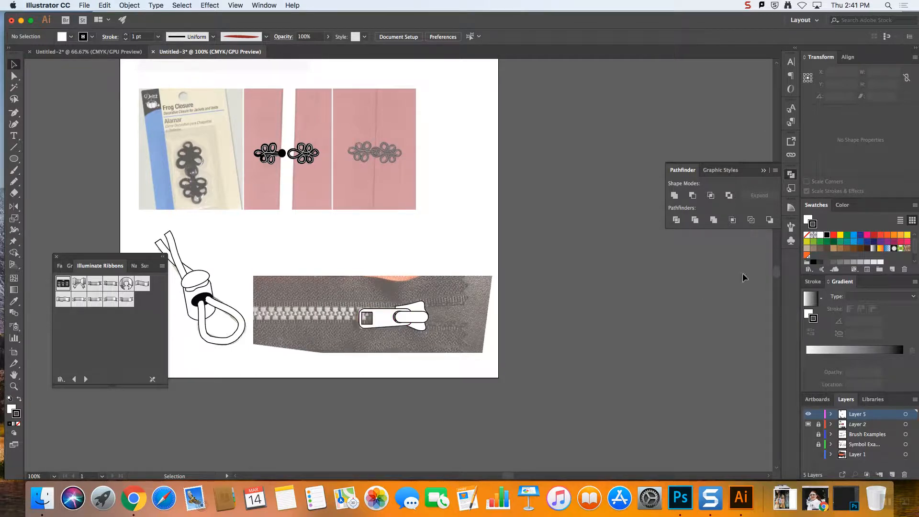
pyautogui.moveTo(777, 275)
pyautogui.mouseDown()
pyautogui.moveTo(776, 255)
pyautogui.moveTo(776, 275)
pyautogui.mouseUp()
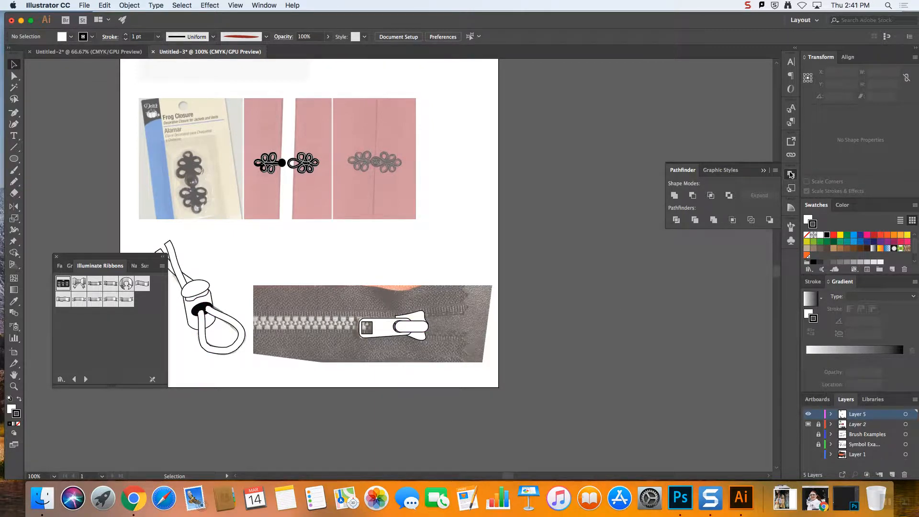
# Try to move the cord lock's small curved detail line aside and merge its cap and body with the Pathfinder's Unite
pyautogui.scroll(-1, 78, 187)
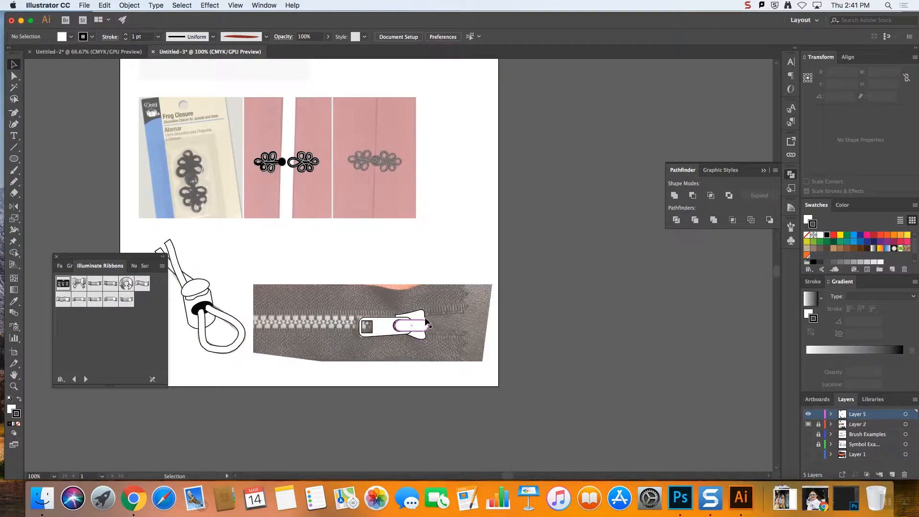
pyautogui.click(204, 301)
pyautogui.click(240, 283)
pyautogui.click(204, 299)
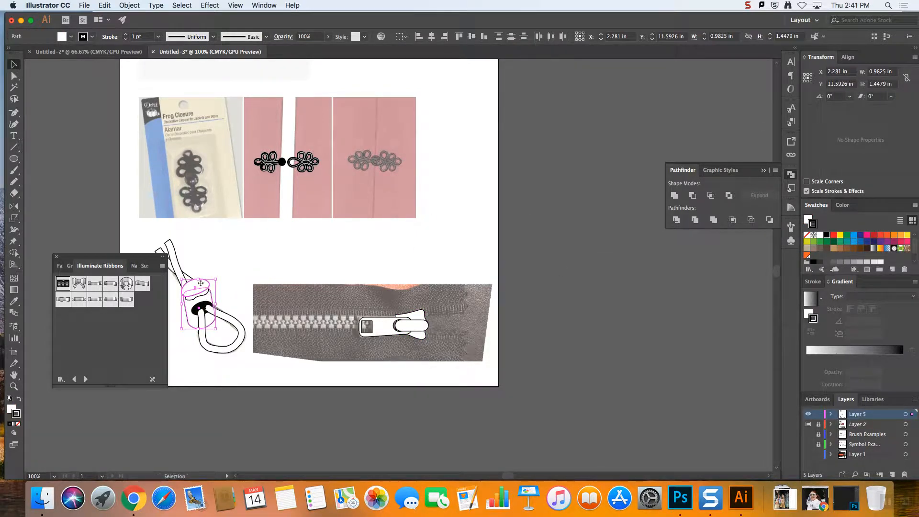
pyautogui.moveTo(206, 291); pyautogui.dragTo(256, 267)
pyautogui.click(204, 286)
pyautogui.keyDown('shift'); pyautogui.click(202, 284); pyautogui.keyUp('shift')
pyautogui.click(675, 196)
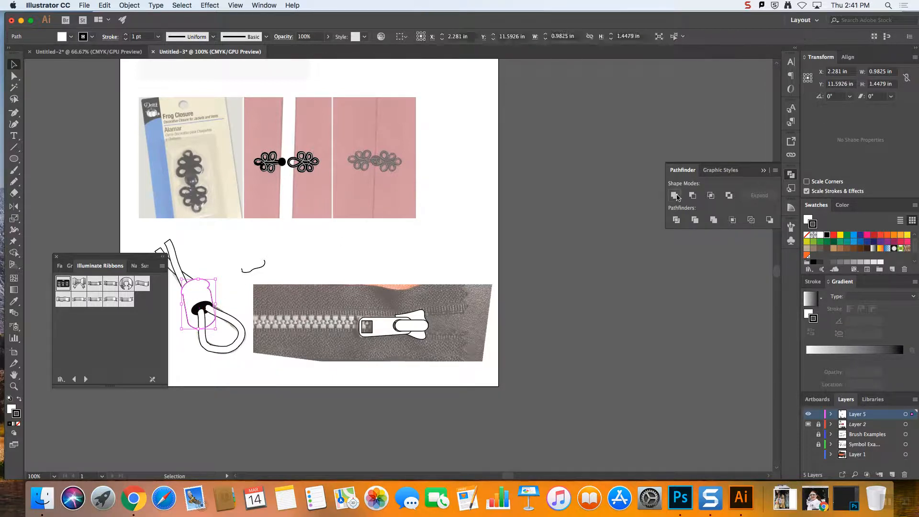
pyautogui.click(475, 218)
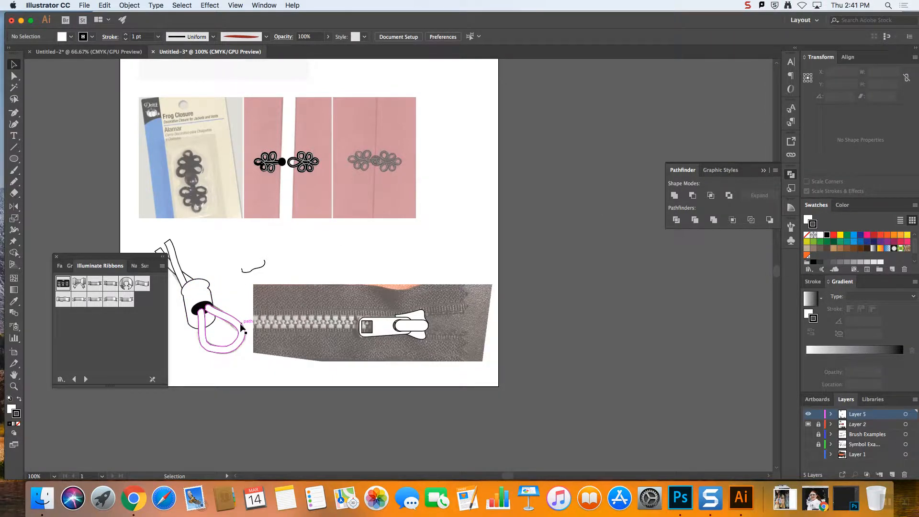
# Undo the Unite and the move of the curved line to restore the cord lock's separate shapes
pyautogui.moveTo(262, 265); pyautogui.dragTo(277, 264)
pyautogui.press('super+z')
pyautogui.press('super+z')
pyautogui.press('super+z')
pyautogui.press('super+z')
pyautogui.click(312, 254)
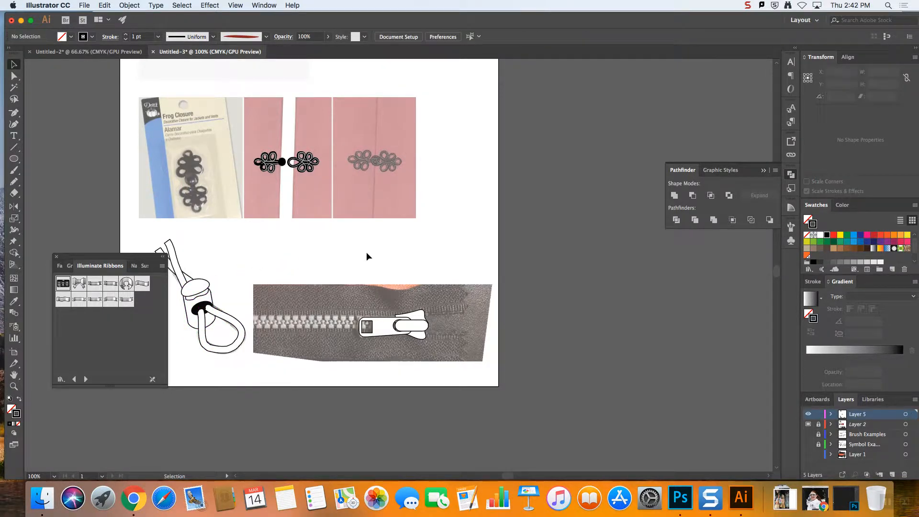
# Turn the whole zipper pull drawing into a dynamic symbol named Zipper with the Graphic export type
pyautogui.press('super+minus')
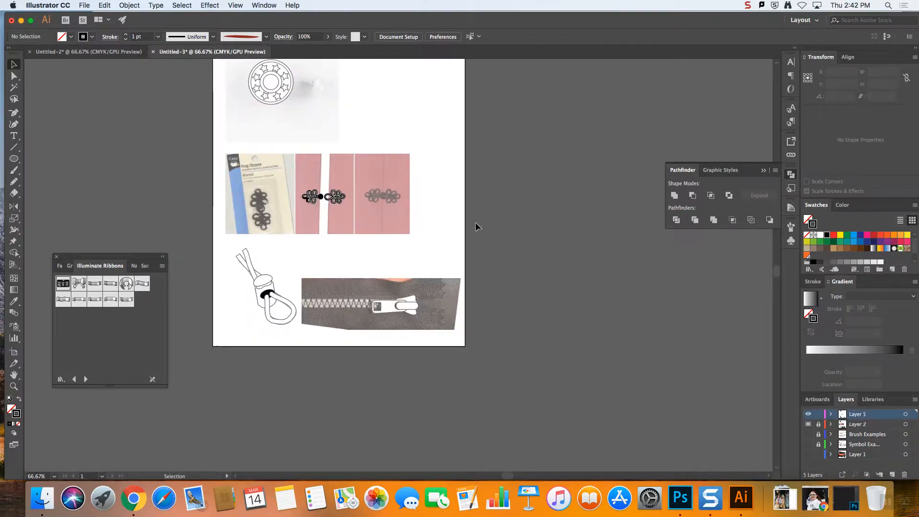
pyautogui.click(789, 241)
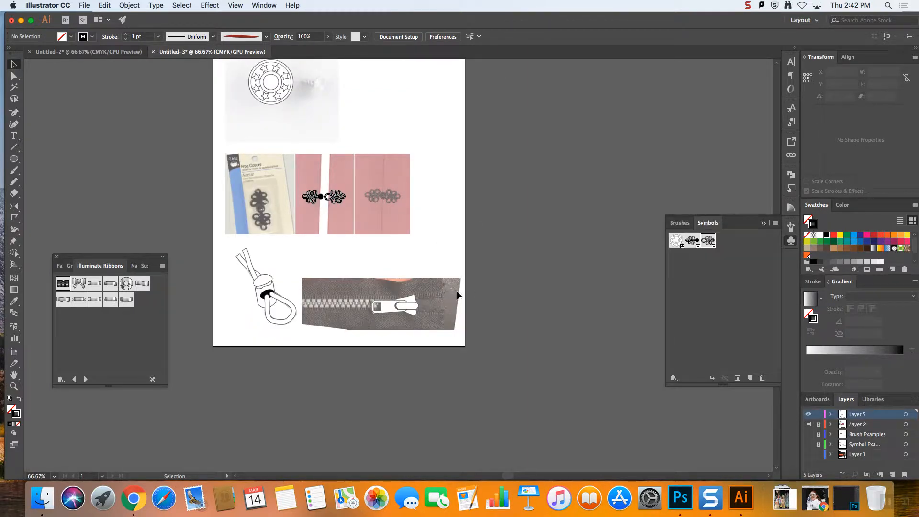
pyautogui.moveTo(436, 340); pyautogui.dragTo(441, 336)
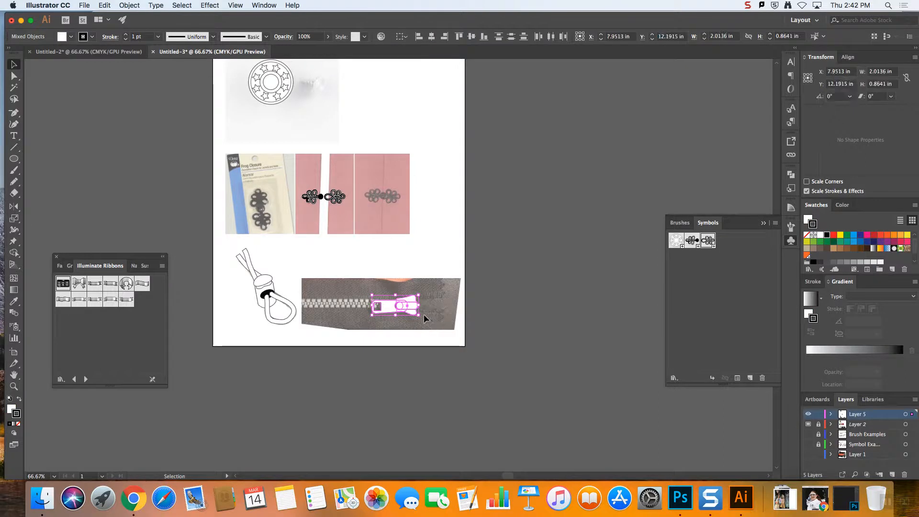
pyautogui.moveTo(419, 300); pyautogui.dragTo(739, 265)
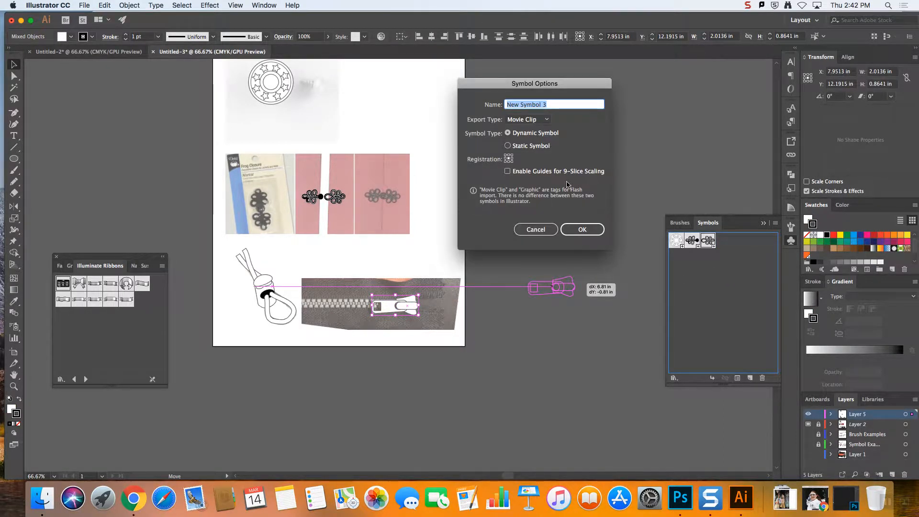
pyautogui.write('Zipper')
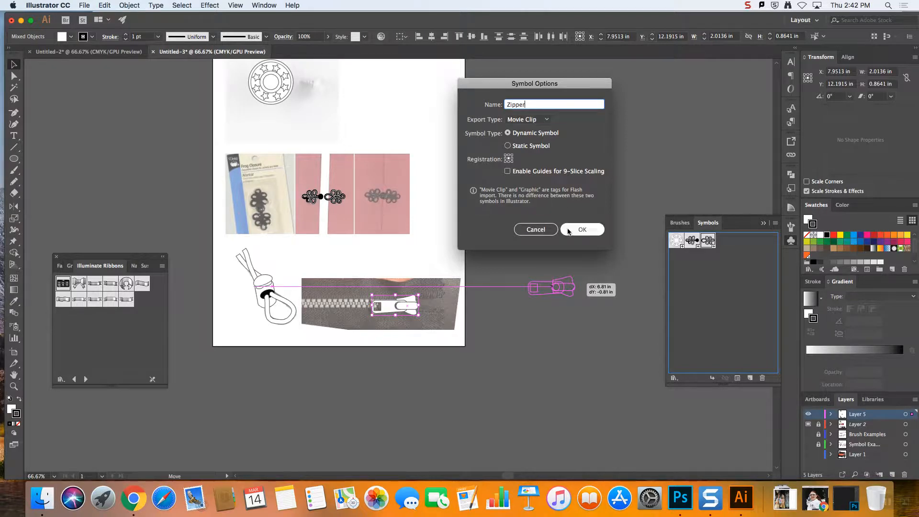
pyautogui.click(539, 123)
pyautogui.click(527, 140)
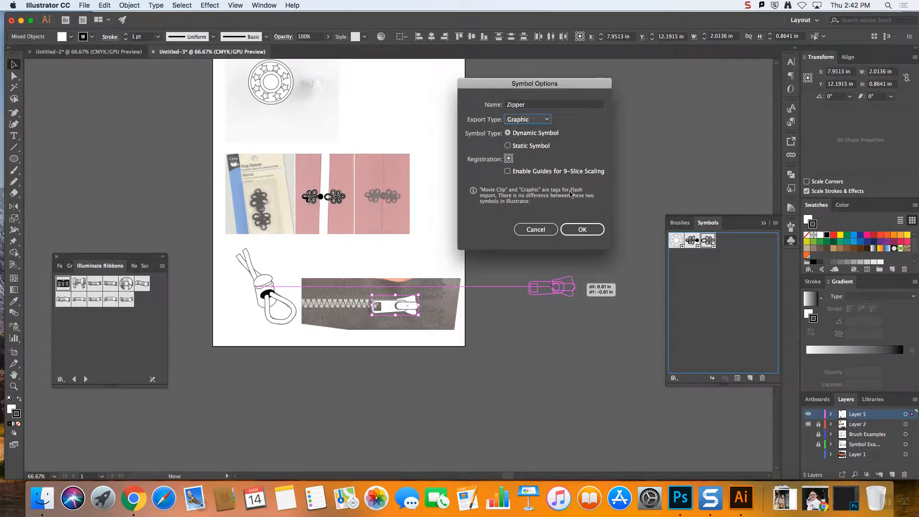
pyautogui.click(582, 229)
# Turn the whole cord lock drawing into a dynamic symbol with the Graphic export type, keeping the default name
pyautogui.moveTo(220, 243); pyautogui.dragTo(300, 329)
pyautogui.moveTo(273, 295); pyautogui.dragTo(761, 252)
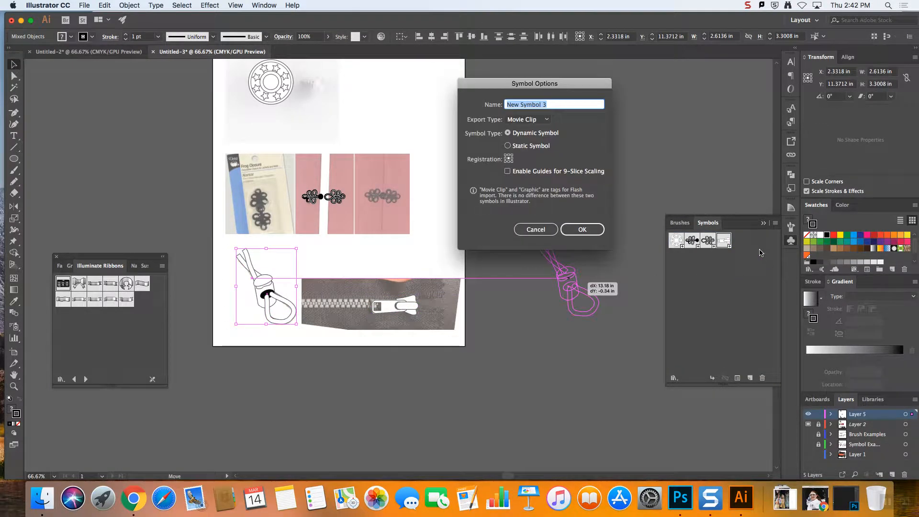
pyautogui.click(527, 119)
pyautogui.click(527, 139)
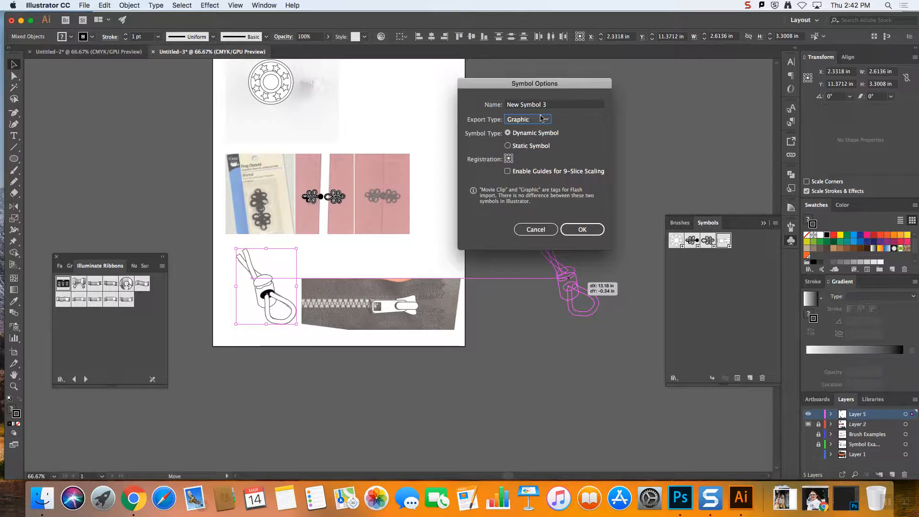
pyautogui.click(585, 230)
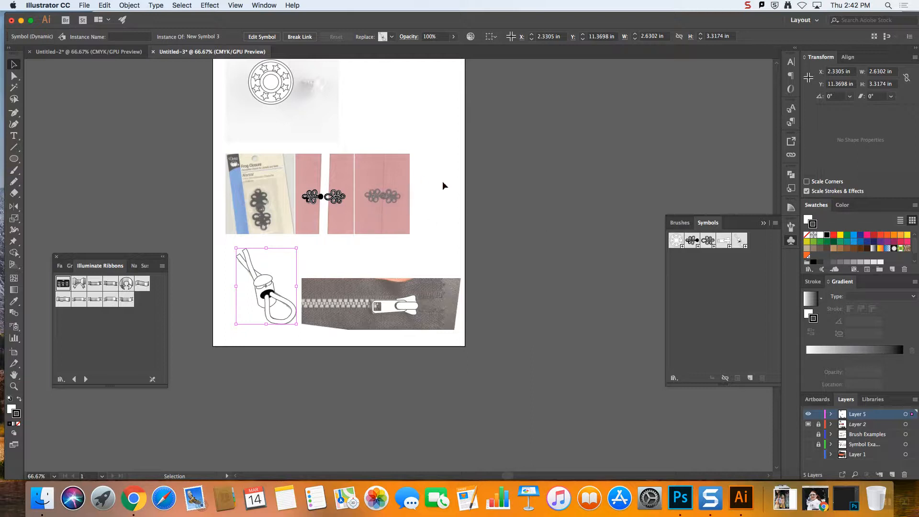
pyautogui.click(85, 5)
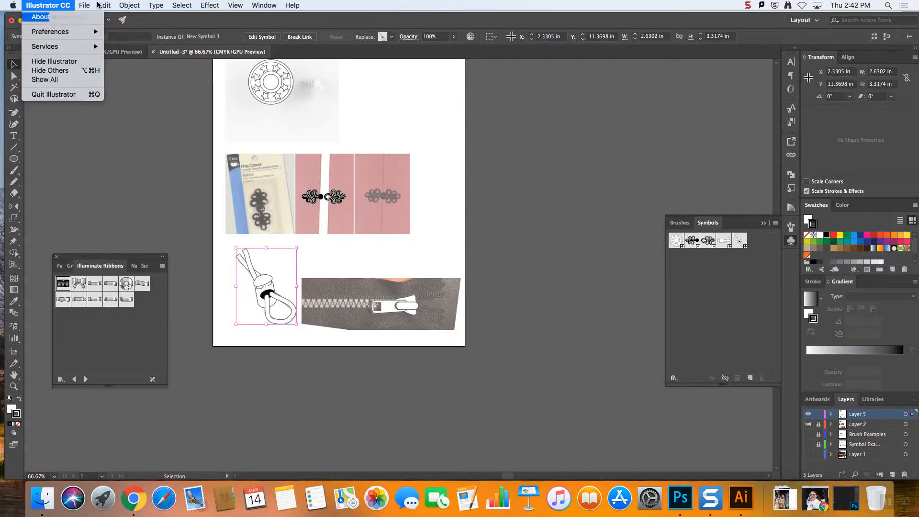
pyautogui.click(100, 87)
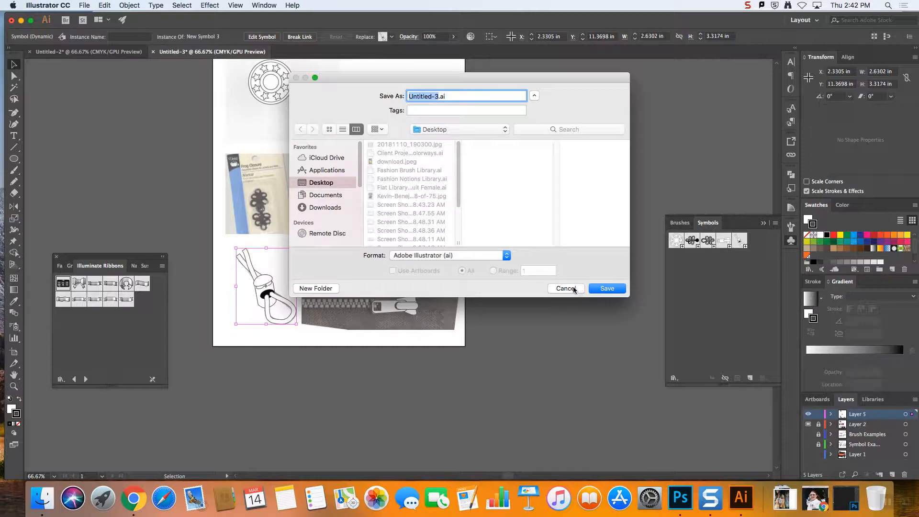
pyautogui.click(573, 289)
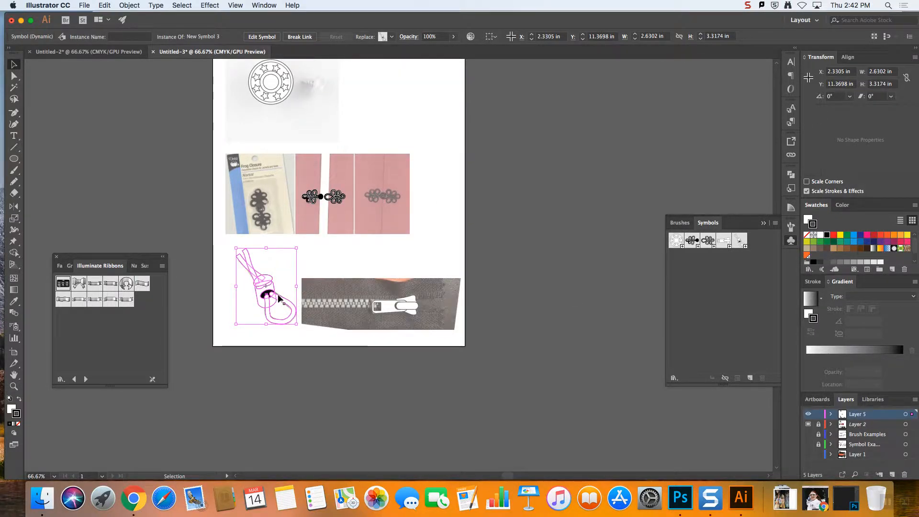
# Copy the cord lock symbol instance and paste it into a new 11 x 14 in portrait document
pyautogui.click(291, 287)
pyautogui.click(262, 290)
pyautogui.press('super+c')
pyautogui.click(103, 5)
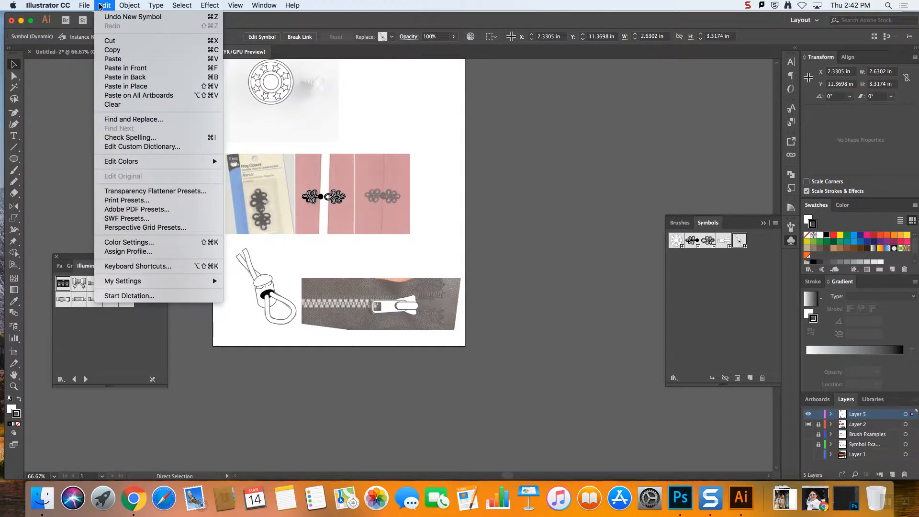
pyautogui.moveTo(89, 4)
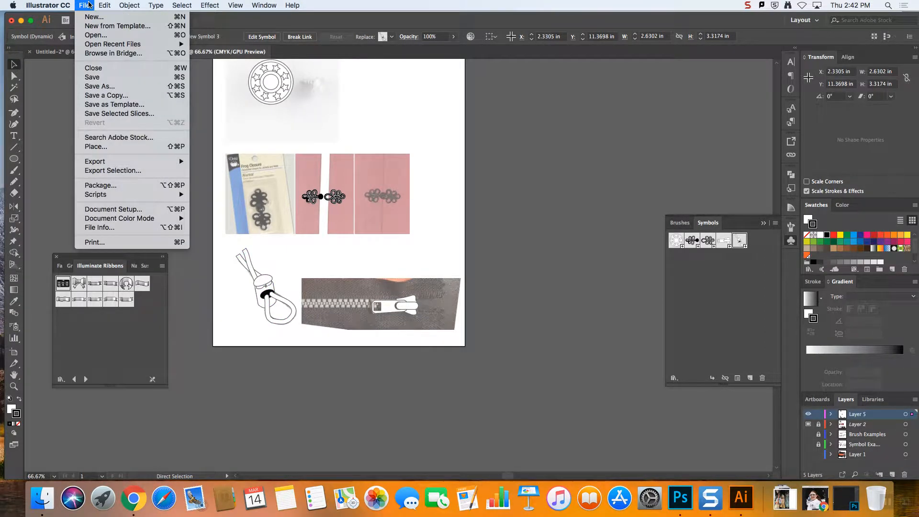
pyautogui.click(624, 323)
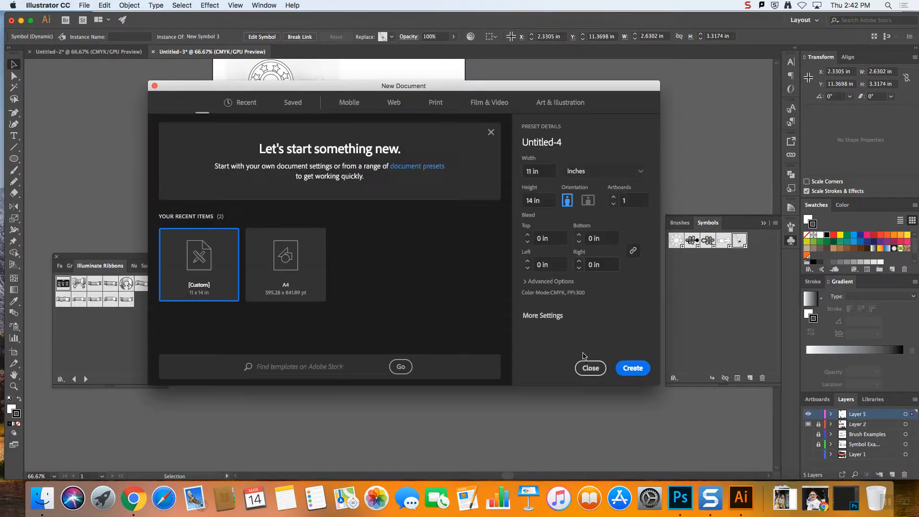
pyautogui.click(624, 371)
pyautogui.press('super+v')
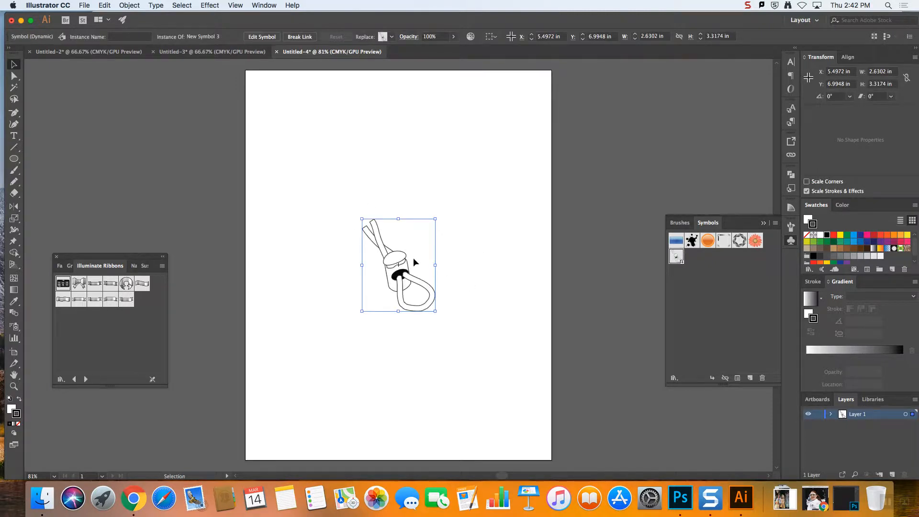
# Delete the pasted cord lock from the new document's artboard and remove its symbol from that document
pyautogui.press('Delete')
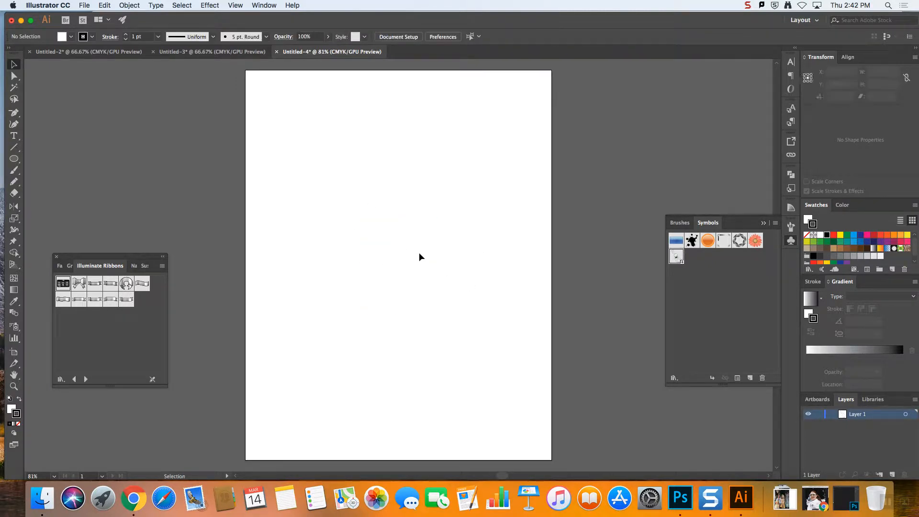
pyautogui.click(189, 50)
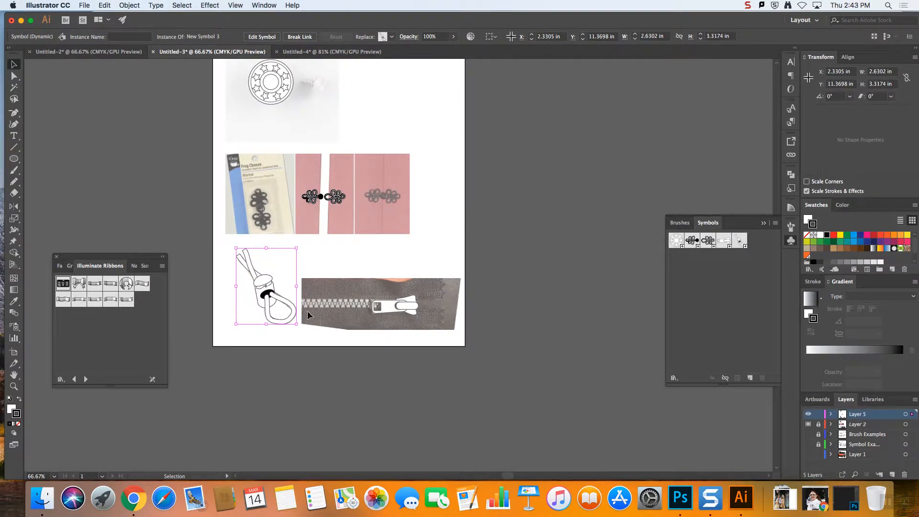
pyautogui.scroll(3, 551, 291)
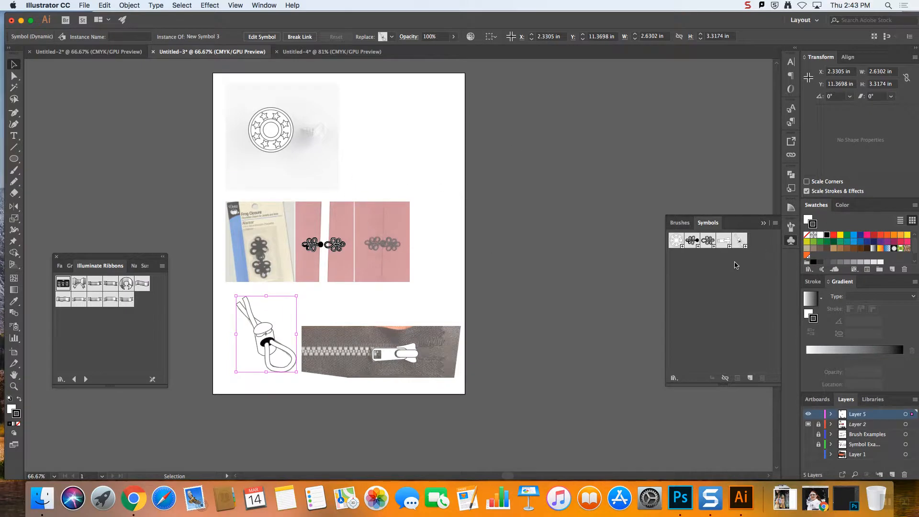
pyautogui.click(332, 52)
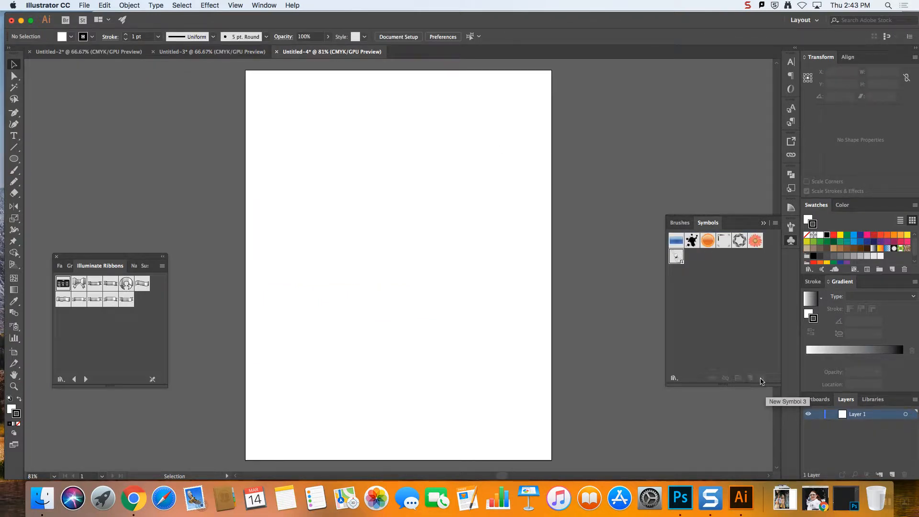
pyautogui.moveTo(761, 379); pyautogui.dragTo(761, 379)
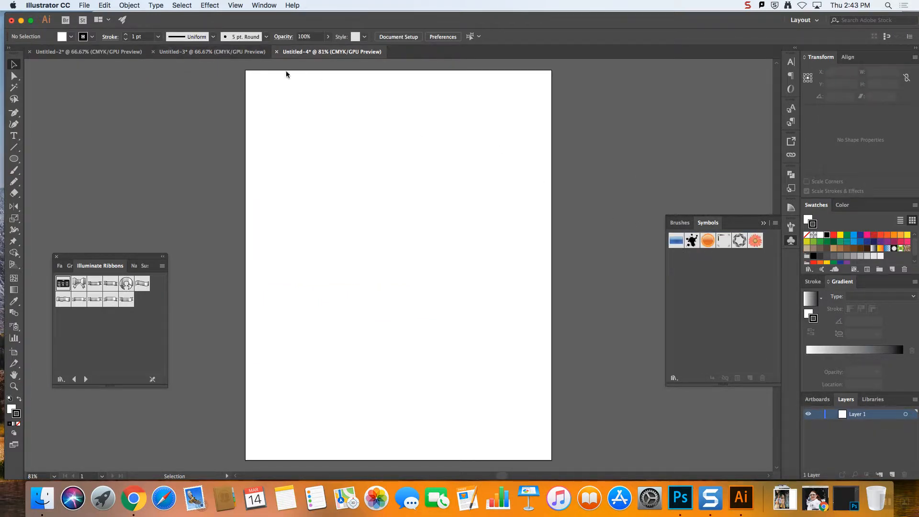
# Save the symbols of the trim drawings document as a symbol library file named Fashion Brush Library2 on the Desktop
pyautogui.click(211, 52)
pyautogui.click(731, 279)
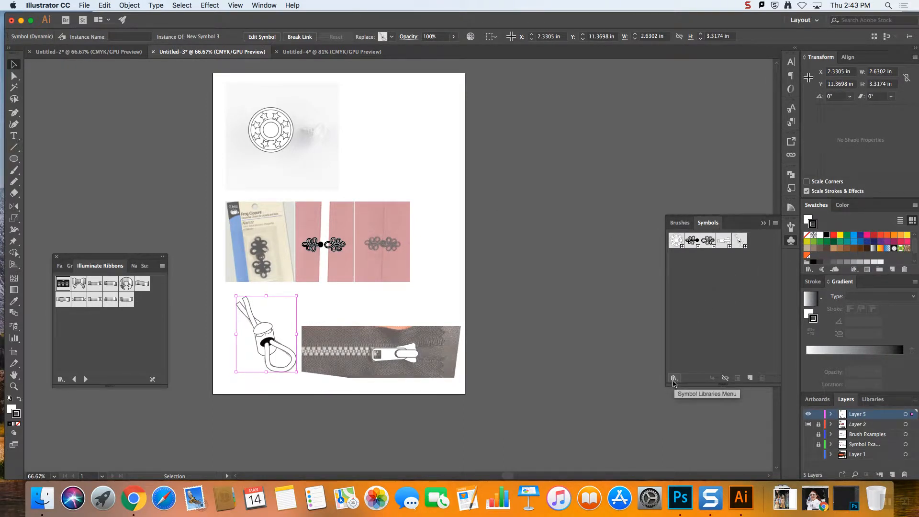
pyautogui.click(675, 381)
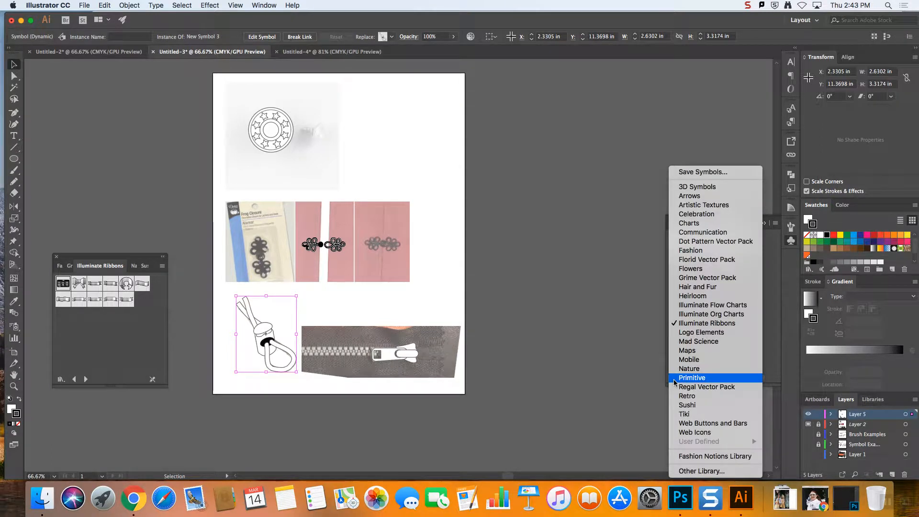
pyautogui.click(738, 173)
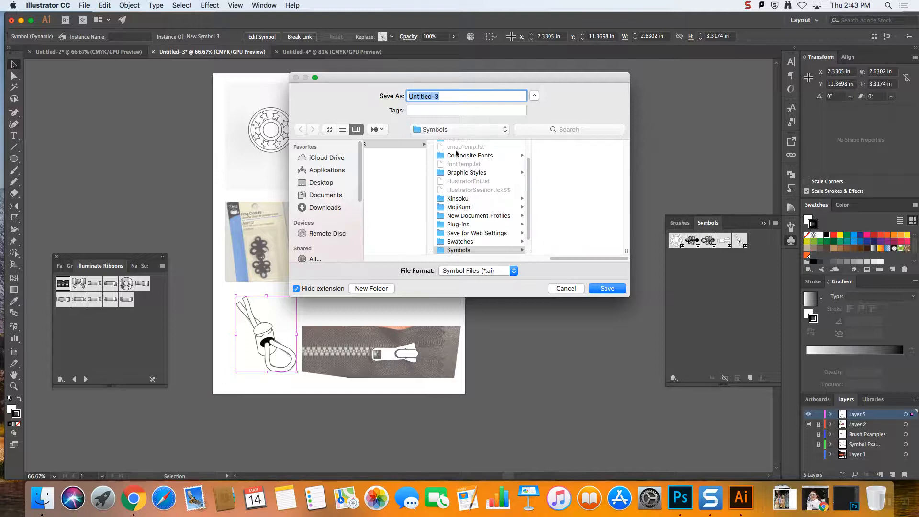
pyautogui.click(535, 96)
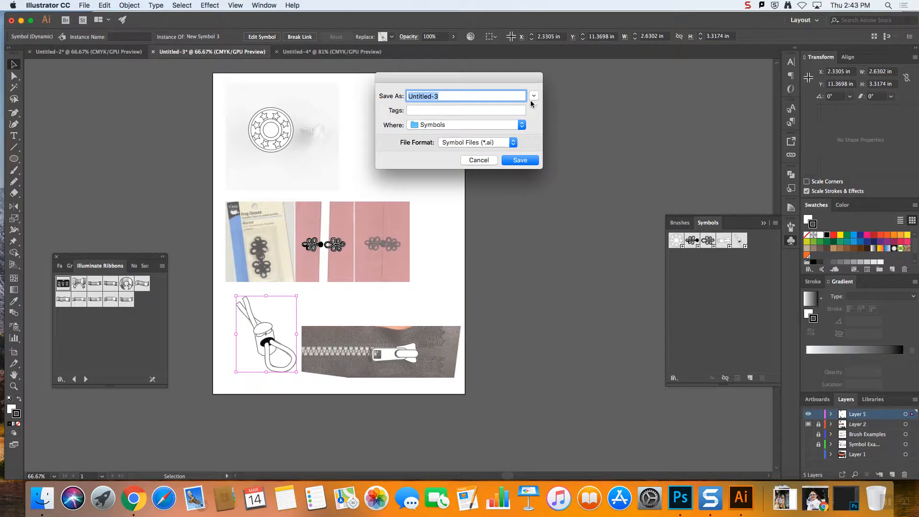
pyautogui.click(439, 126)
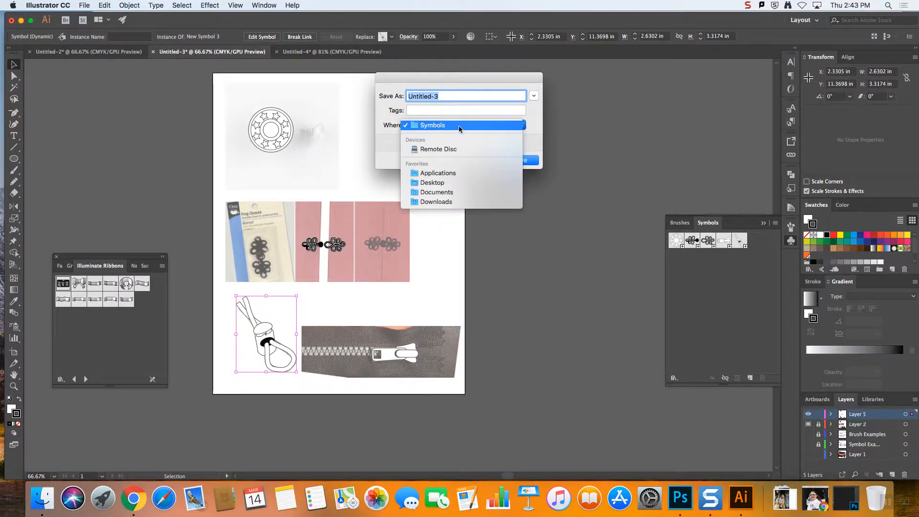
pyautogui.click(432, 128)
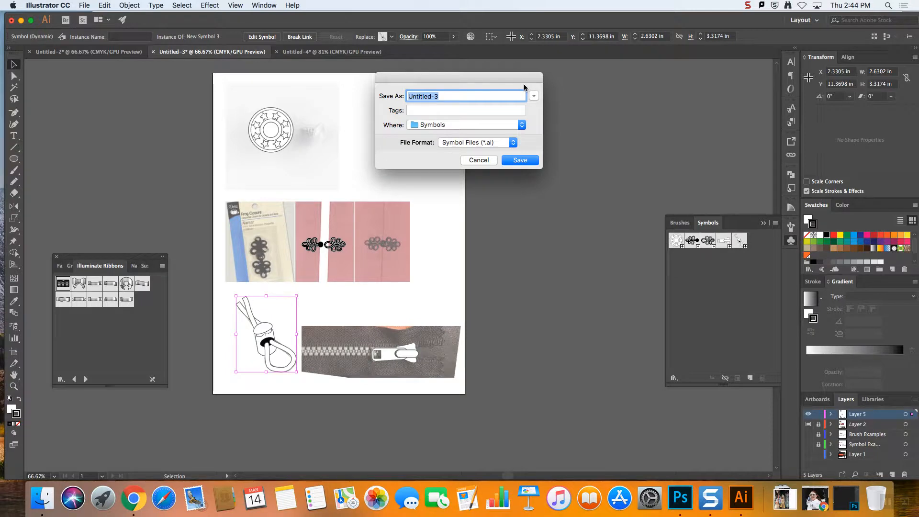
pyautogui.click(537, 97)
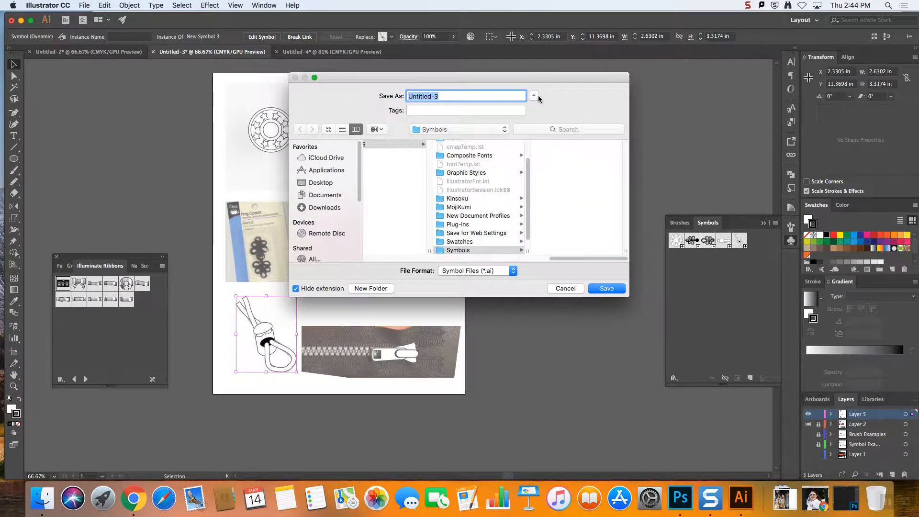
pyautogui.click(535, 97)
pyautogui.click(535, 97)
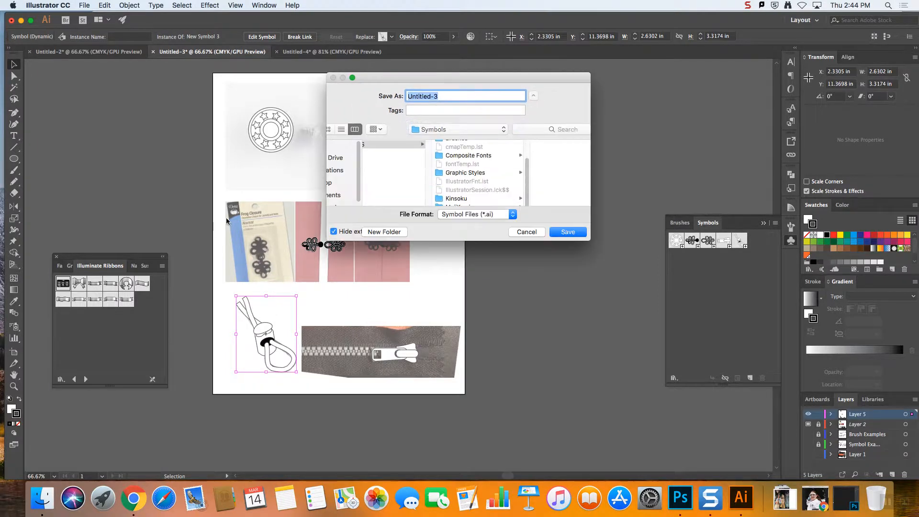
pyautogui.click(322, 184)
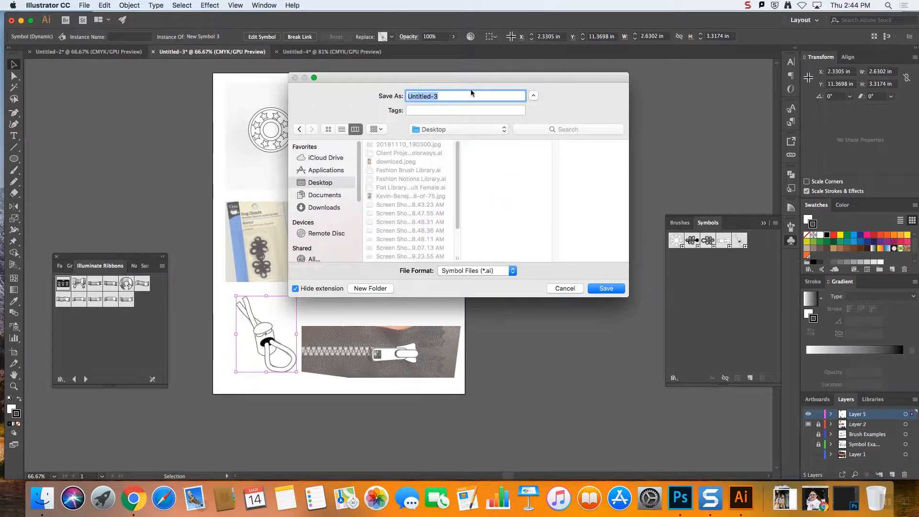
pyautogui.click(422, 171)
pyautogui.click(484, 96)
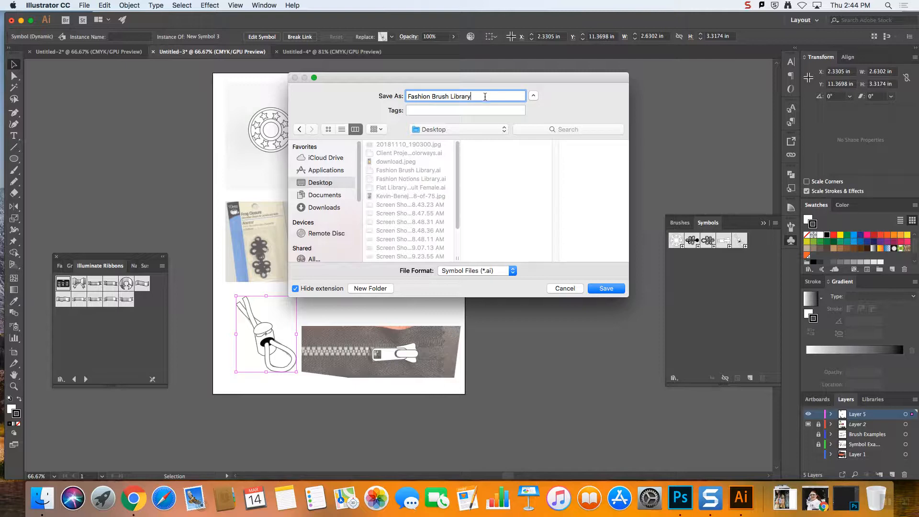
pyautogui.click(605, 289)
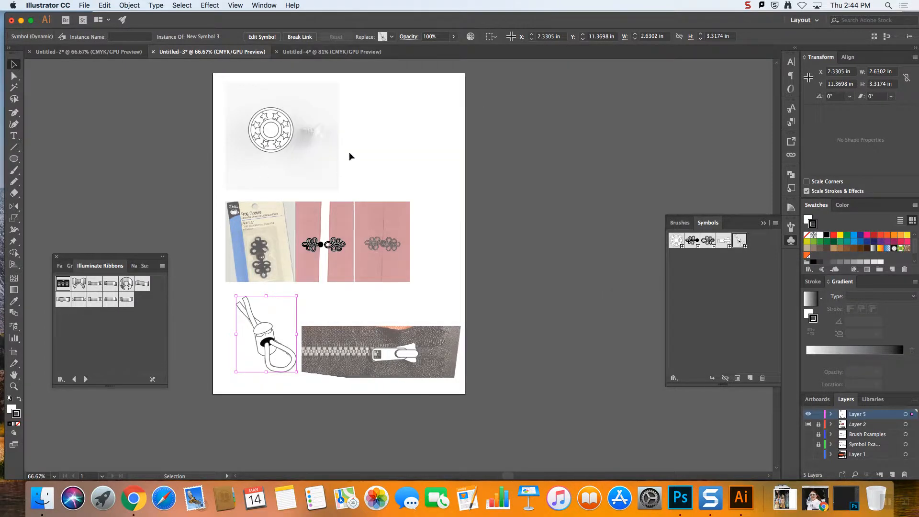
# Load the symbol library Fashion Brush Library2.ai from the Desktop into the blank Untitled-4 document
pyautogui.click(332, 52)
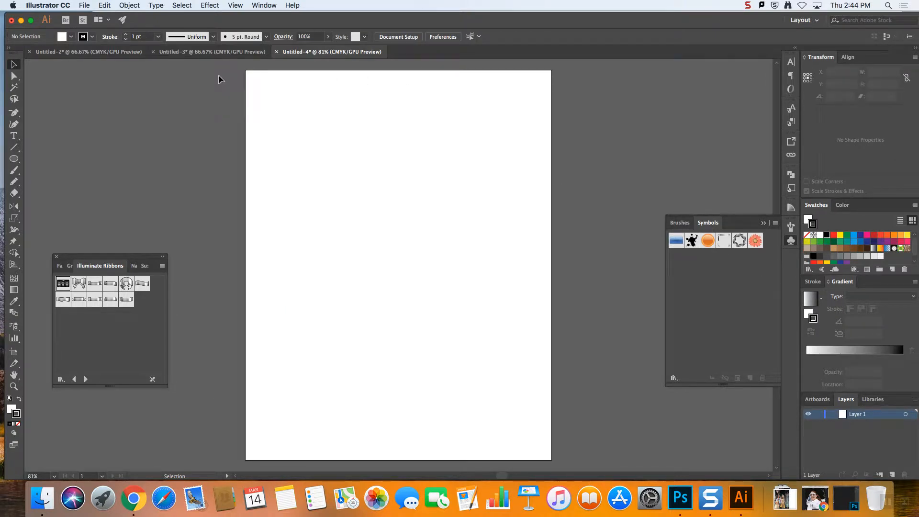
pyautogui.click(84, 6)
pyautogui.click(322, 148)
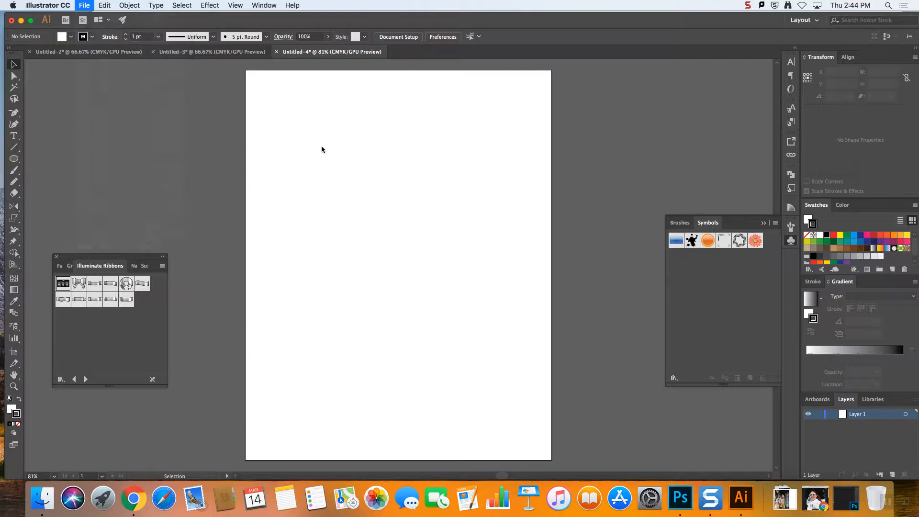
pyautogui.click(712, 223)
pyautogui.click(790, 241)
pyautogui.click(674, 378)
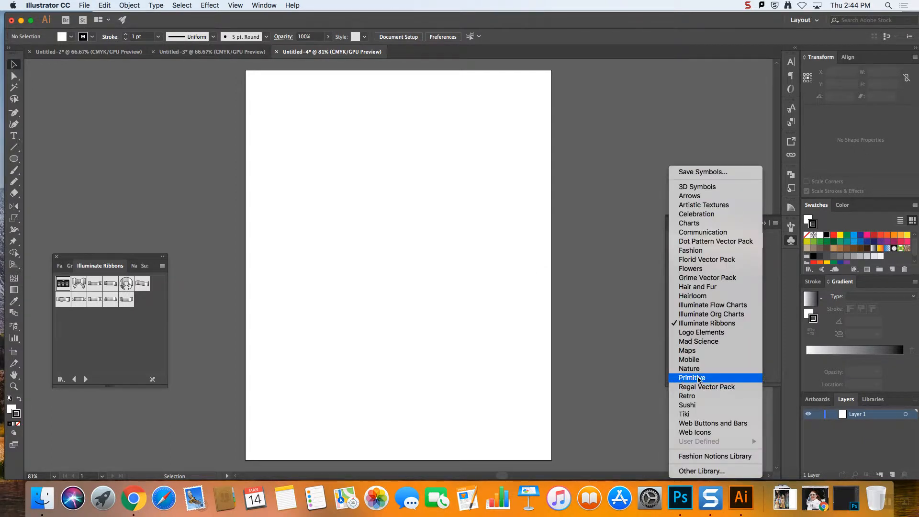
pyautogui.click(712, 472)
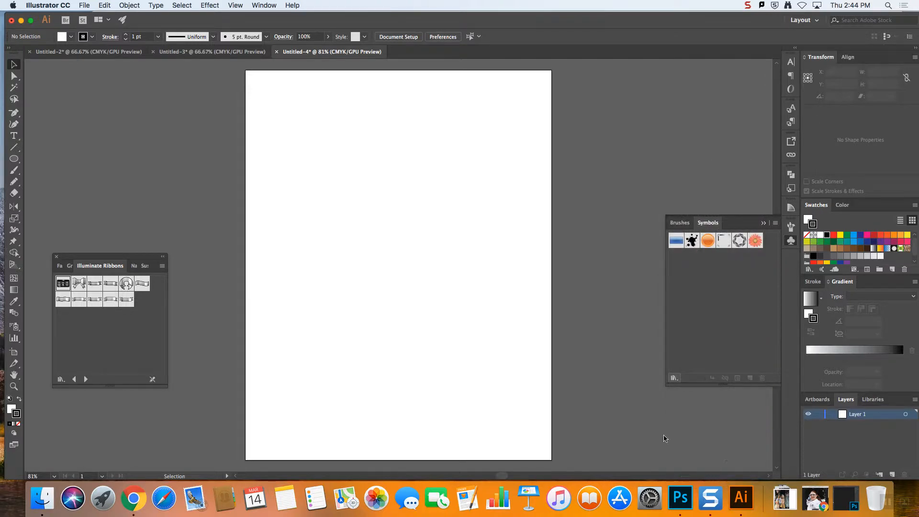
pyautogui.moveTo(522, 251); pyautogui.dragTo(369, 245)
pyautogui.hscroll(1, 381, 110)
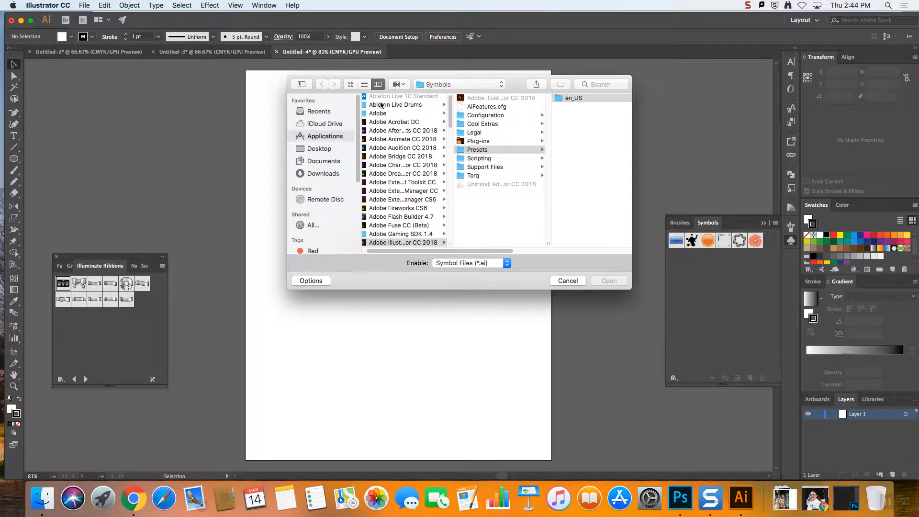
pyautogui.hscroll(1, 375, 195)
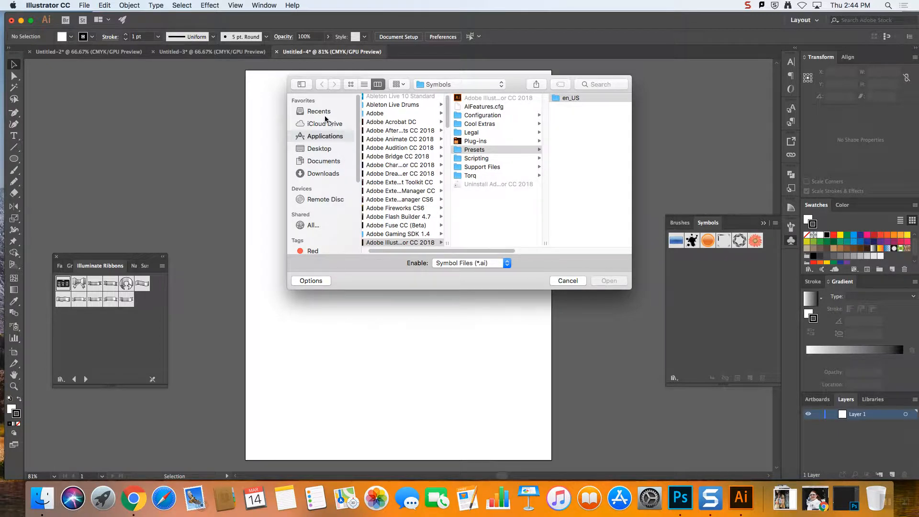
pyautogui.click(319, 149)
pyautogui.click(412, 132)
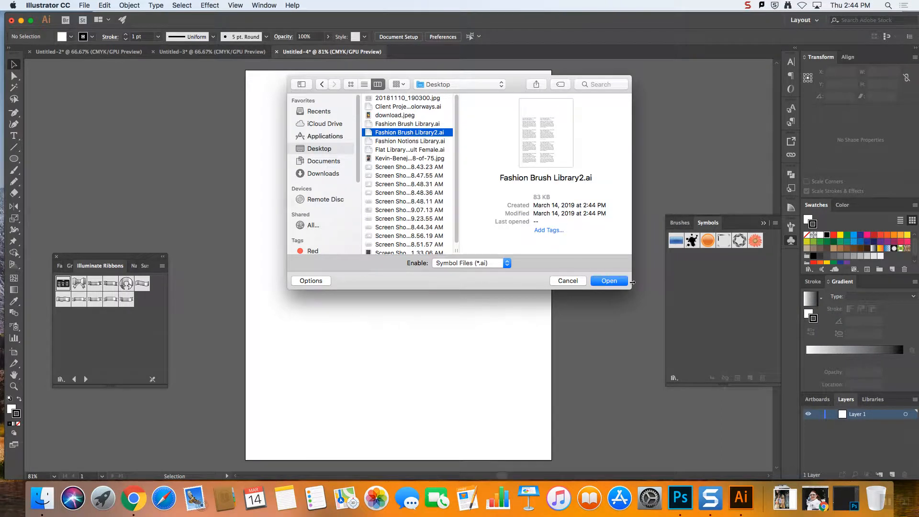
pyautogui.click(616, 282)
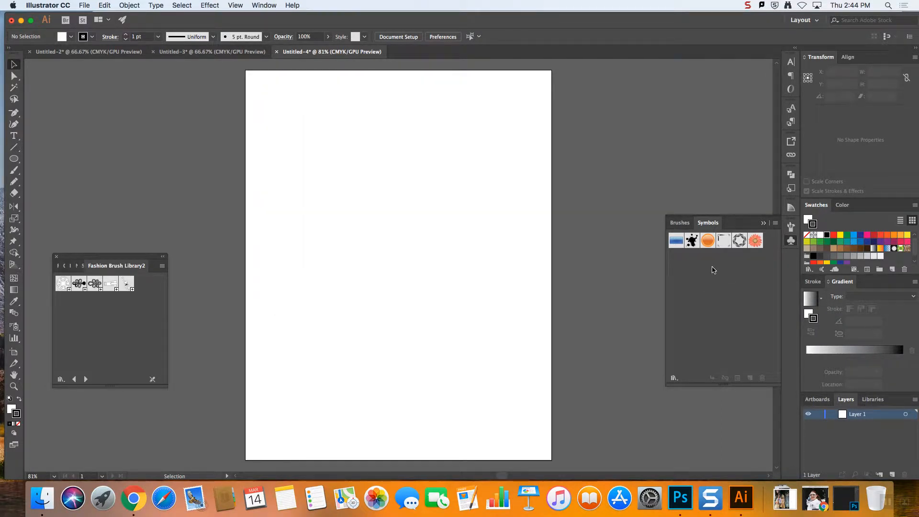
# Bring the loaded library near the document's symbols and place two star button instances, one below the other, and a zipper pull beside the upper one
pyautogui.moveTo(84, 259)
pyautogui.mouseDown()
pyautogui.moveTo(491, 163)
pyautogui.moveTo(652, 101)
pyautogui.moveTo(661, 73)
pyautogui.moveTo(691, 90)
pyautogui.mouseUp()
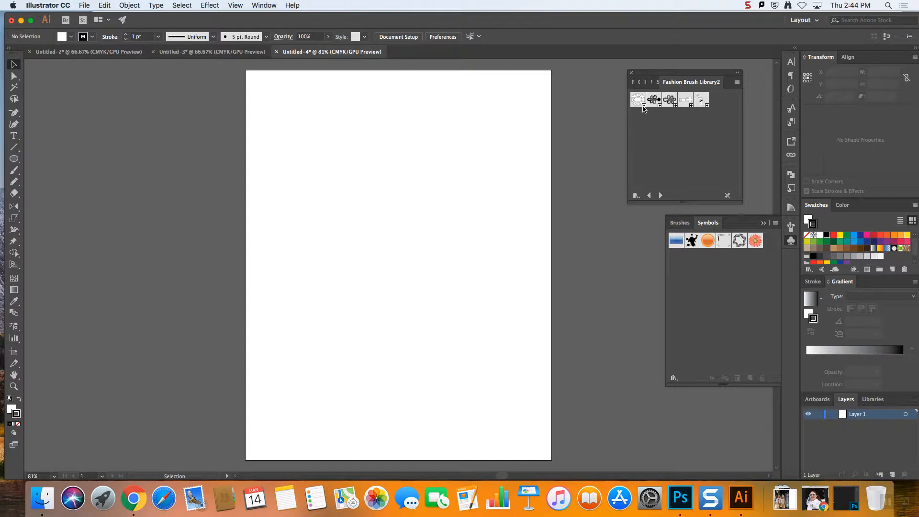
pyautogui.moveTo(638, 99); pyautogui.dragTo(332, 182)
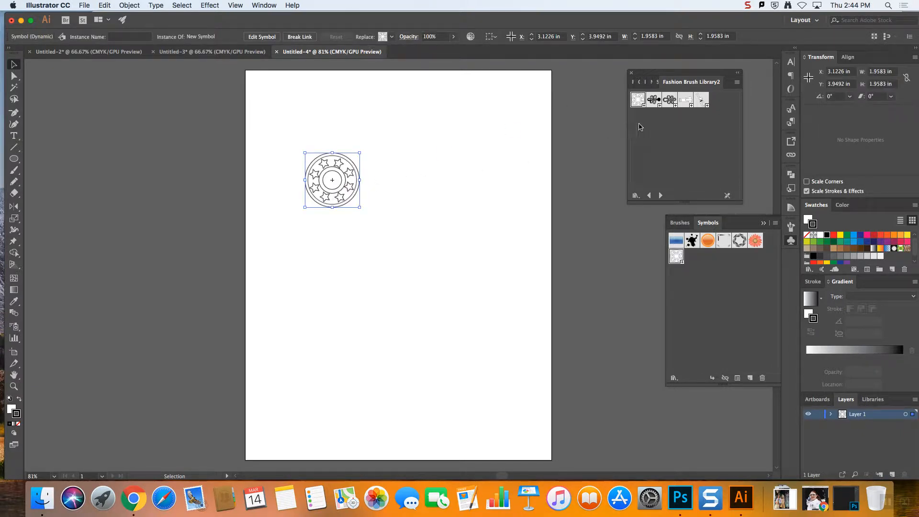
pyautogui.click(685, 99)
pyautogui.moveTo(423, 224); pyautogui.dragTo(438, 180)
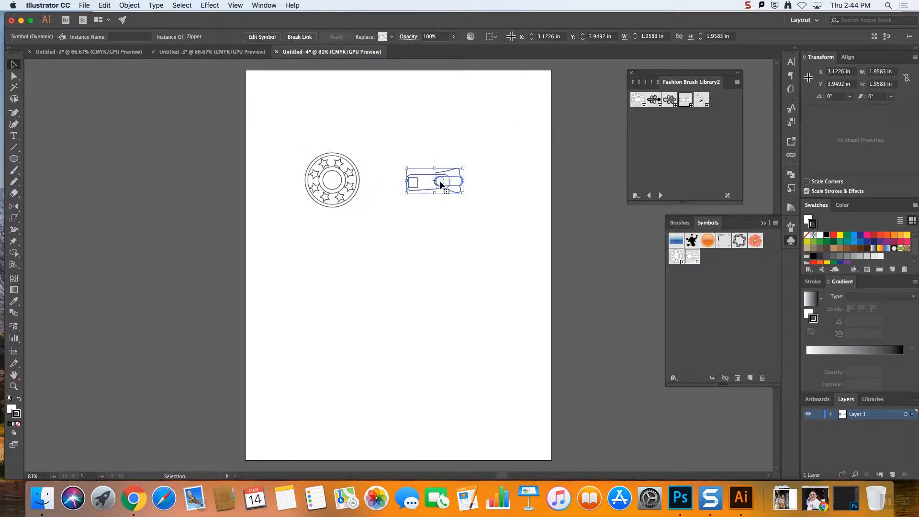
pyautogui.click(539, 152)
pyautogui.hscroll(1, 575, 144)
pyautogui.moveTo(637, 100)
pyautogui.mouseDown()
pyautogui.moveTo(383, 232)
pyautogui.moveTo(321, 252)
pyautogui.moveTo(341, 253)
pyautogui.mouseUp()
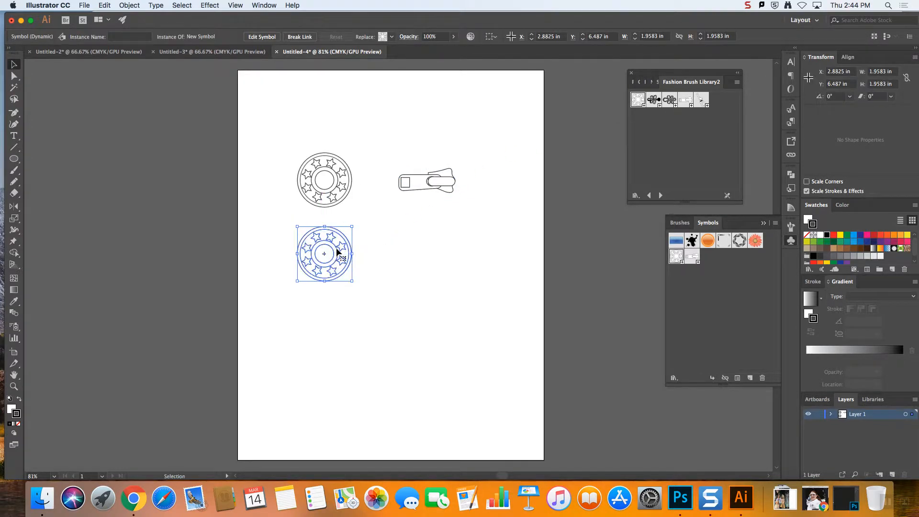
# Open the star button symbol's definition for editing from its upper instance and select the outermost circle
pyautogui.click(344, 191)
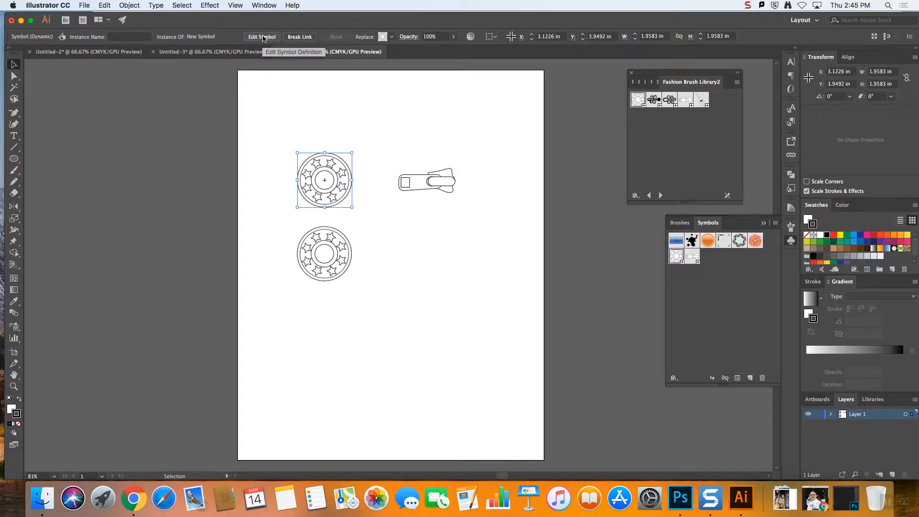
pyautogui.doubleClick(335, 182)
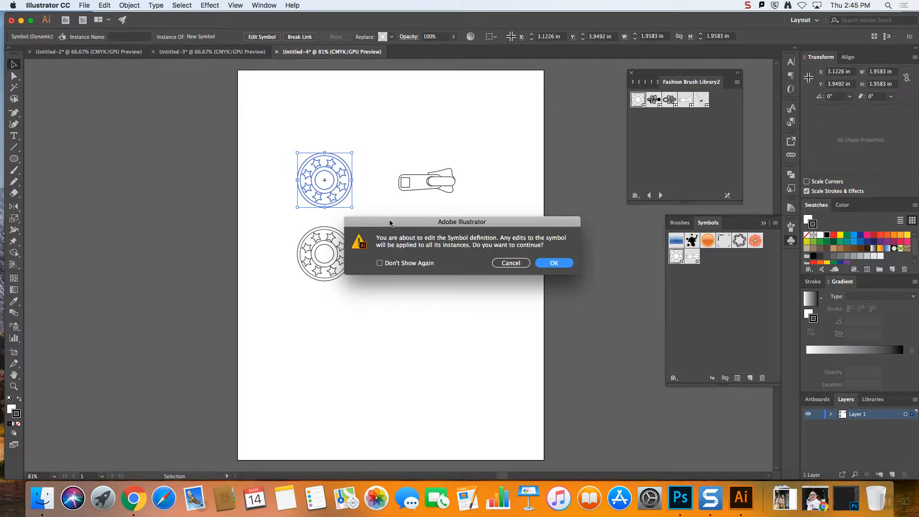
pyautogui.click(553, 263)
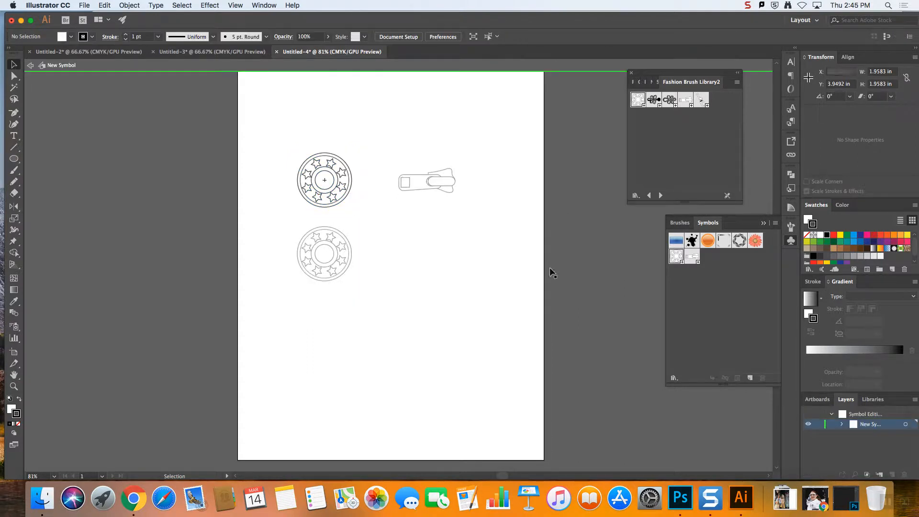
pyautogui.click(354, 187)
pyautogui.hscroll(1, 353, 186)
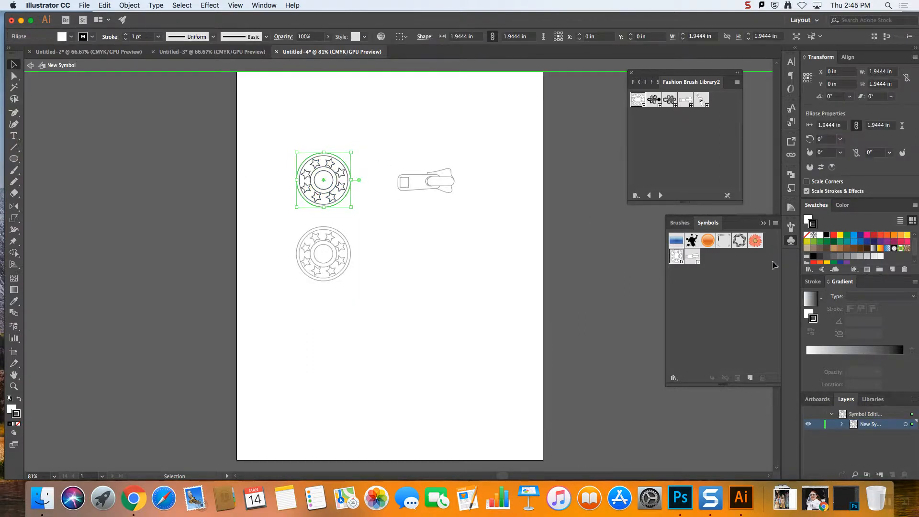
pyautogui.click(894, 235)
pyautogui.hscroll(1, 348, 182)
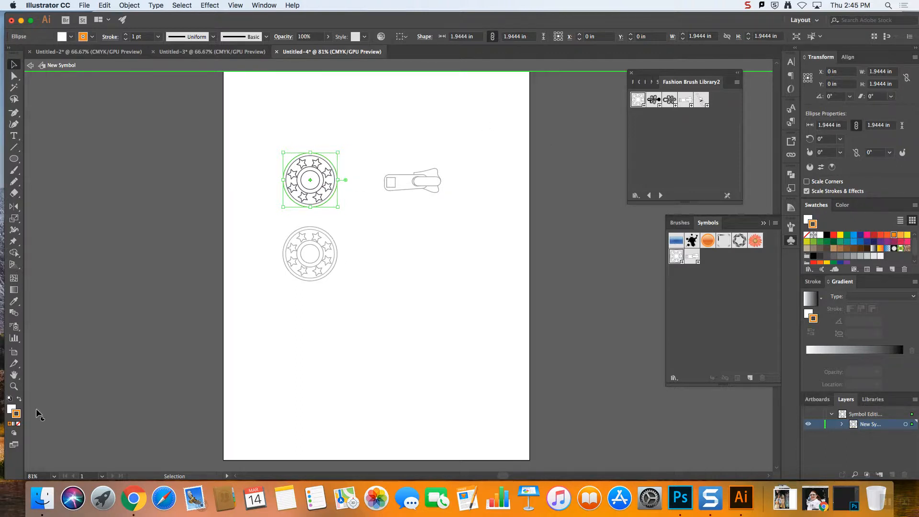
pyautogui.press('super+z')
# Fill the button symbol's outermost circle with orange and exit symbol editing
pyautogui.click(12, 408)
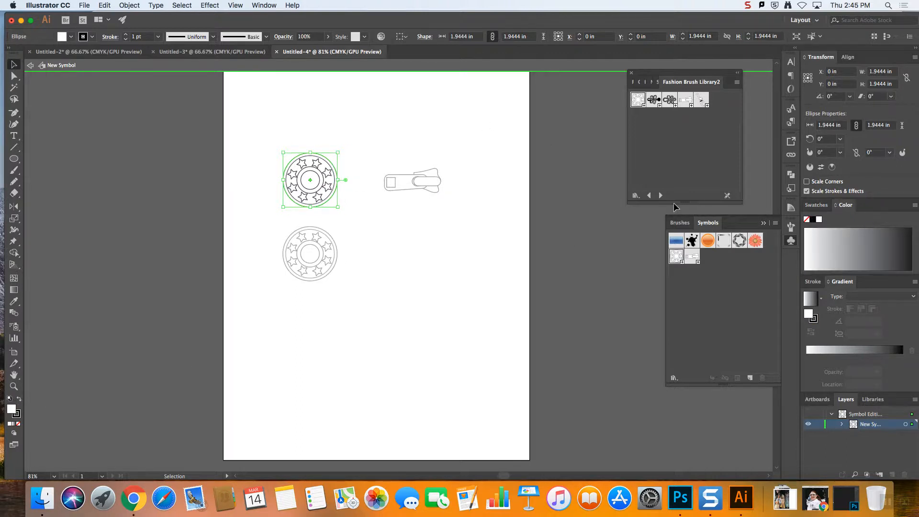
pyautogui.click(894, 236)
pyautogui.click(335, 118)
pyautogui.hscroll(1, 292, 110)
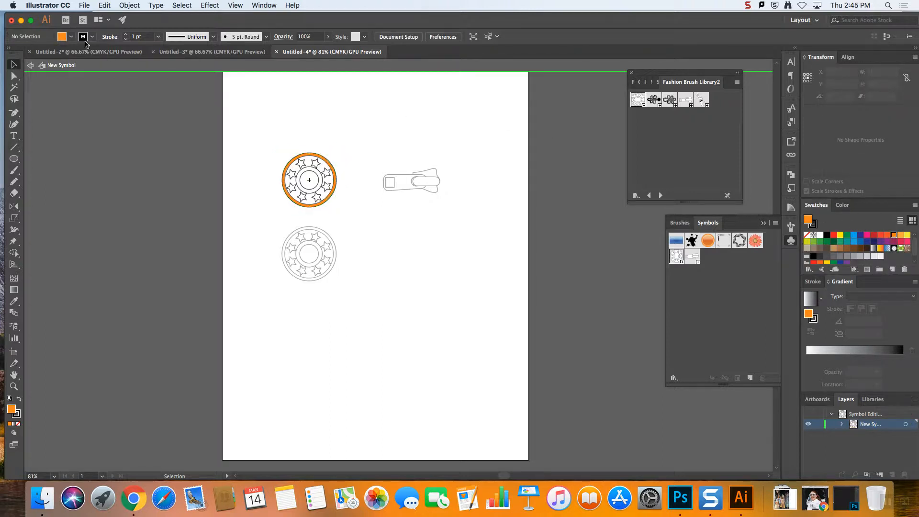
pyautogui.click(30, 66)
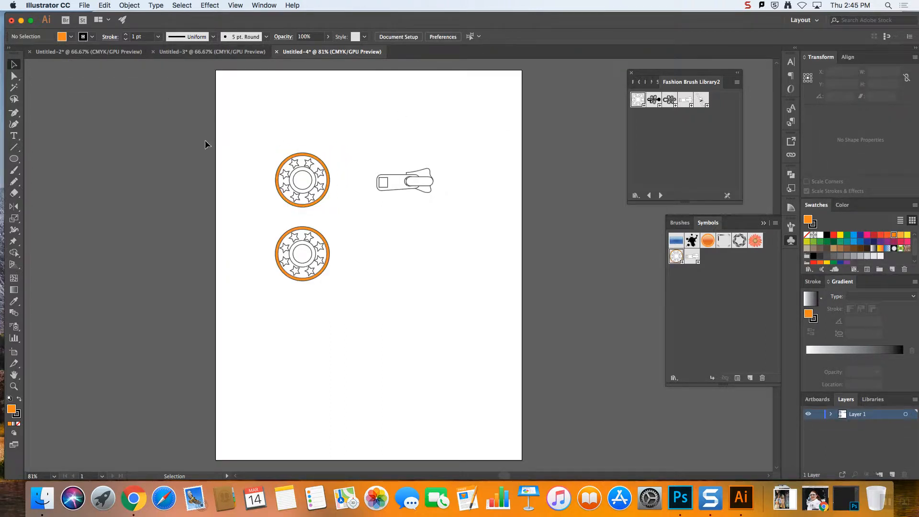
# Place two more instances of the orange-rimmed button symbol in the lower part of the artboard
pyautogui.moveTo(675, 264); pyautogui.dragTo(298, 343)
pyautogui.moveTo(683, 257); pyautogui.dragTo(362, 291)
pyautogui.click(471, 284)
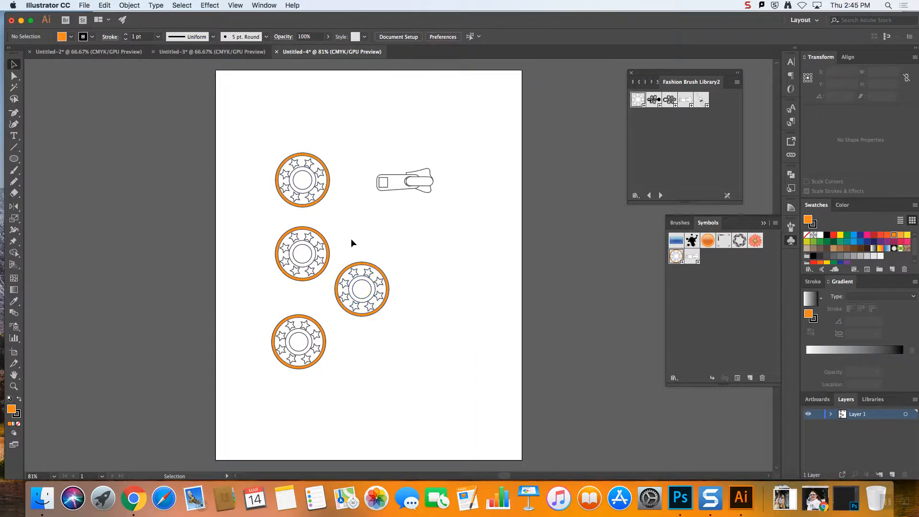
# Break the upper star button instance's link to its symbol and ungroup the released artwork
pyautogui.click(313, 188)
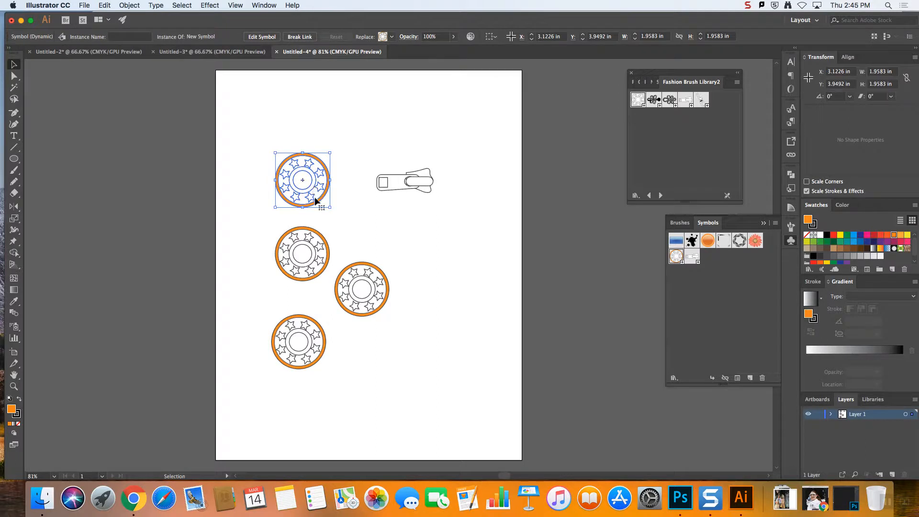
pyautogui.hscroll(1, 324, 204)
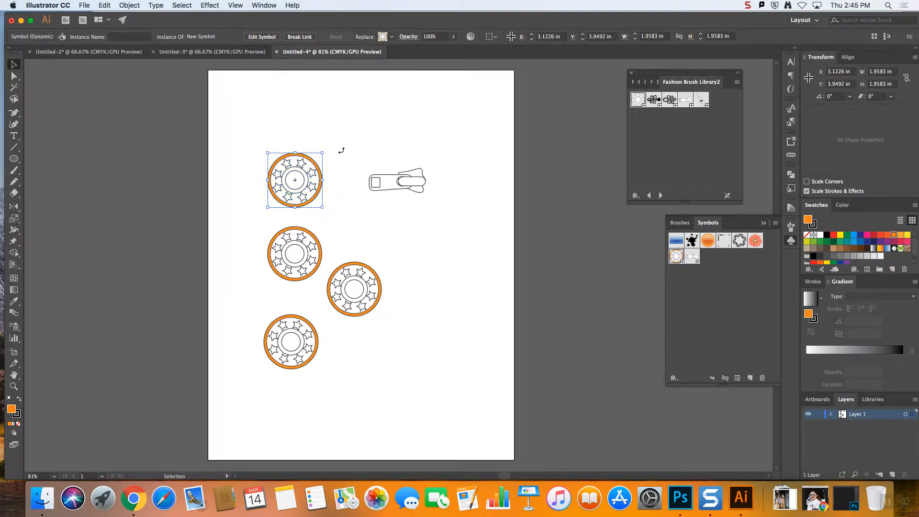
pyautogui.click(295, 37)
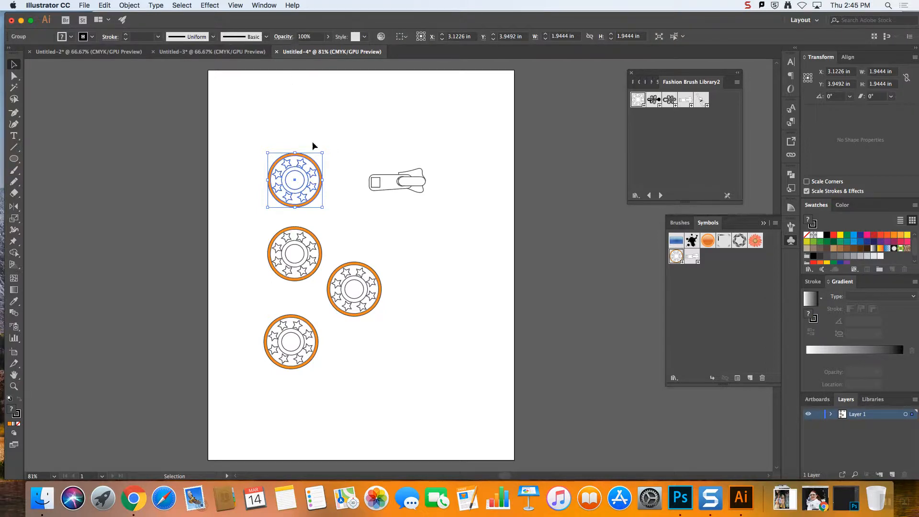
pyautogui.rightClick(309, 183)
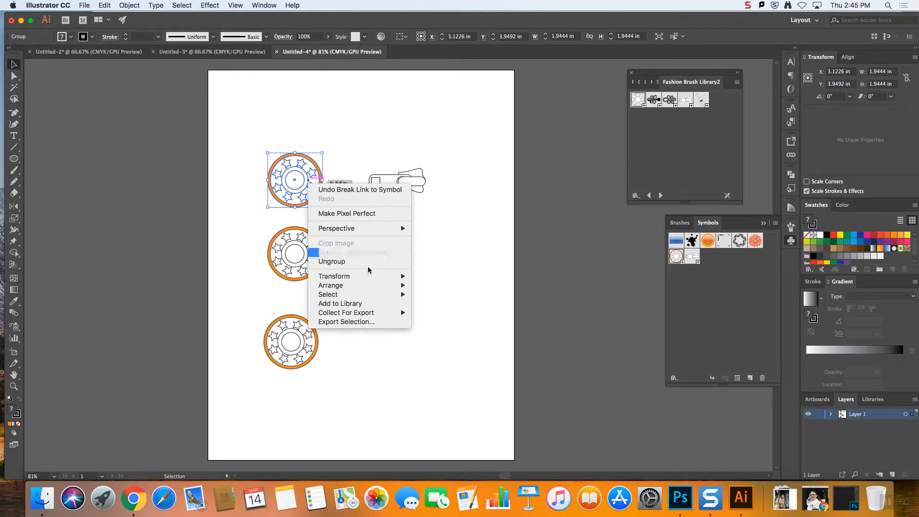
pyautogui.click(338, 261)
pyautogui.click(337, 148)
# Ungroup the upper button's remaining nested group so its stars are separate paths
pyautogui.rightClick(294, 189)
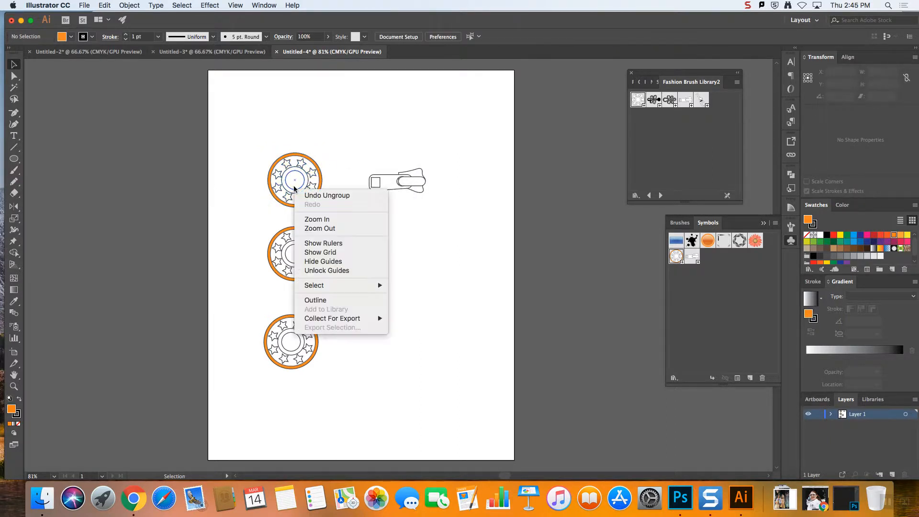
pyautogui.click(342, 166)
pyautogui.click(318, 186)
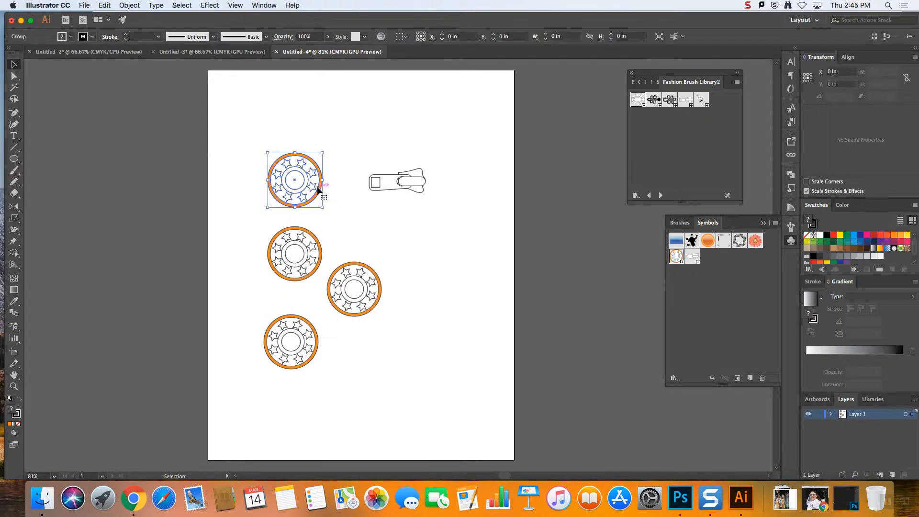
pyautogui.rightClick(318, 191)
pyautogui.click(350, 269)
pyautogui.click(390, 123)
# Fill the unlinked button's lower-right star with light blue and the neighbouring star below it with dark blue
pyautogui.click(312, 185)
pyautogui.click(853, 242)
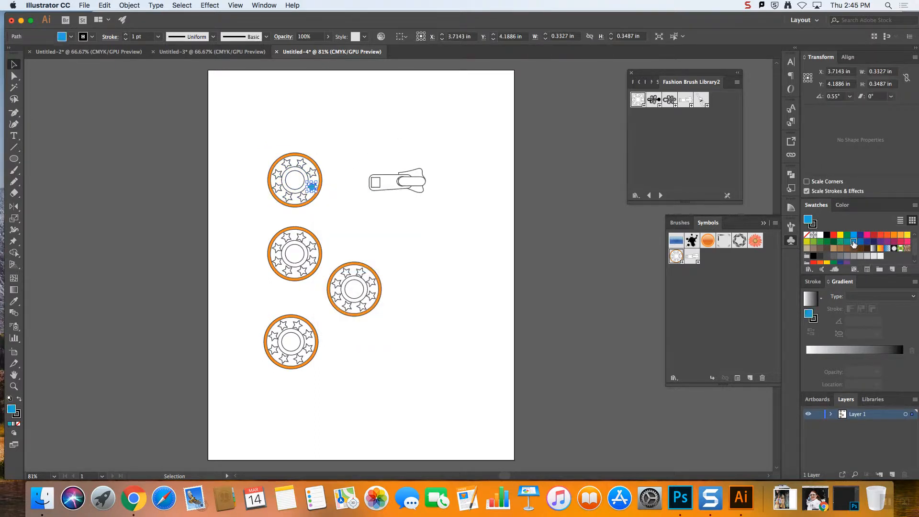
pyautogui.click(415, 143)
pyautogui.click(302, 196)
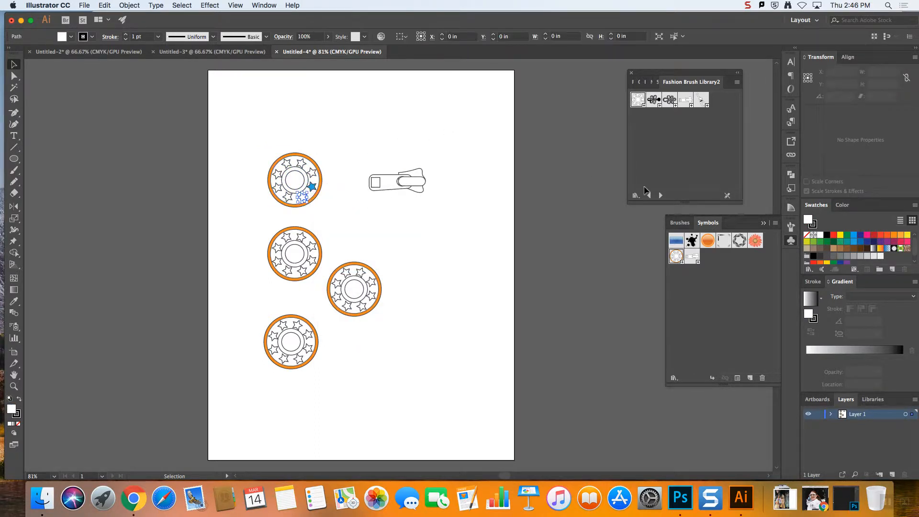
pyautogui.click(867, 242)
pyautogui.click(355, 58)
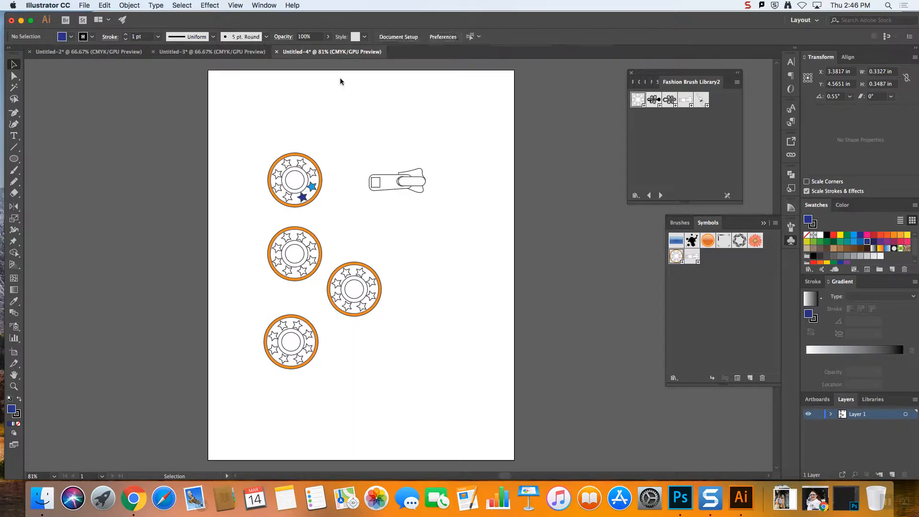
# Pull the right anchor point of the unlinked button's outermost circle slightly outward with the Direct Selection tool
pyautogui.click(14, 76)
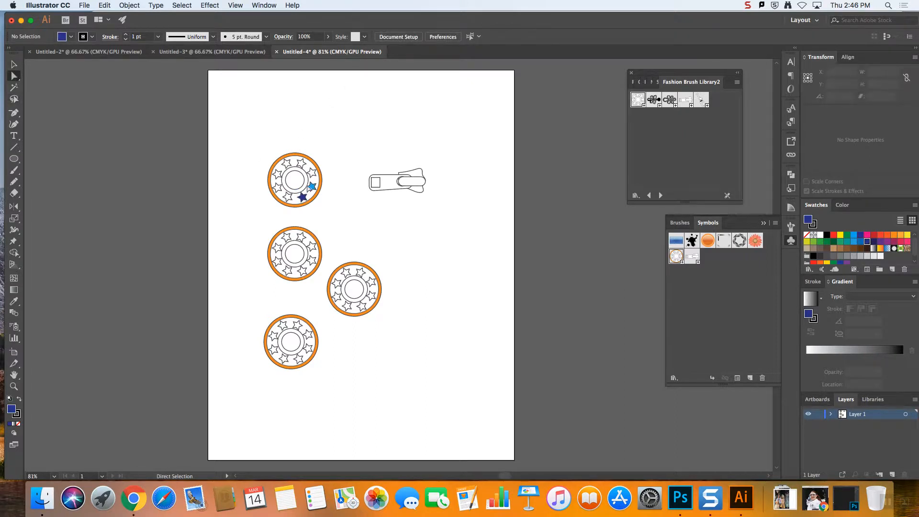
pyautogui.click(322, 180)
pyautogui.moveTo(322, 180); pyautogui.dragTo(331, 181)
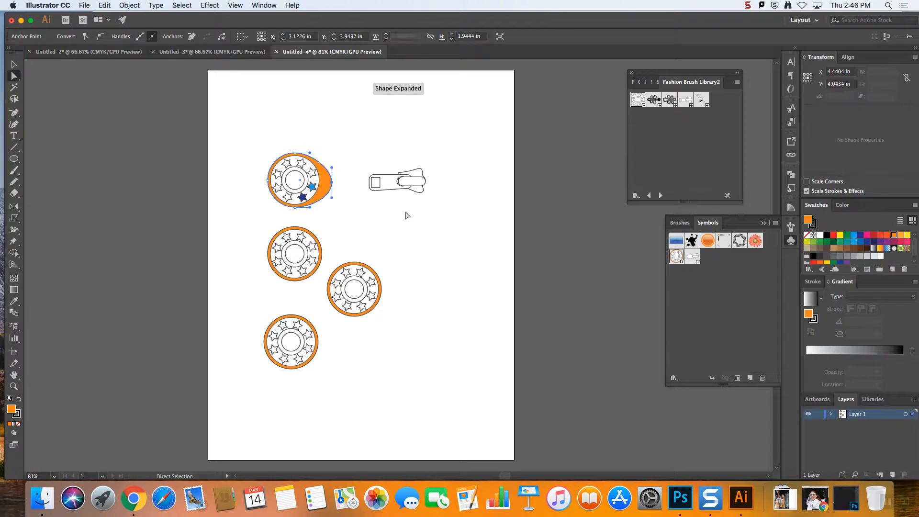
# Edit the button symbol's definition from its rightmost instance, stretching the outermost circle's right anchor point outward, and exit symbol editing
pyautogui.click(14, 64)
pyautogui.click(354, 297)
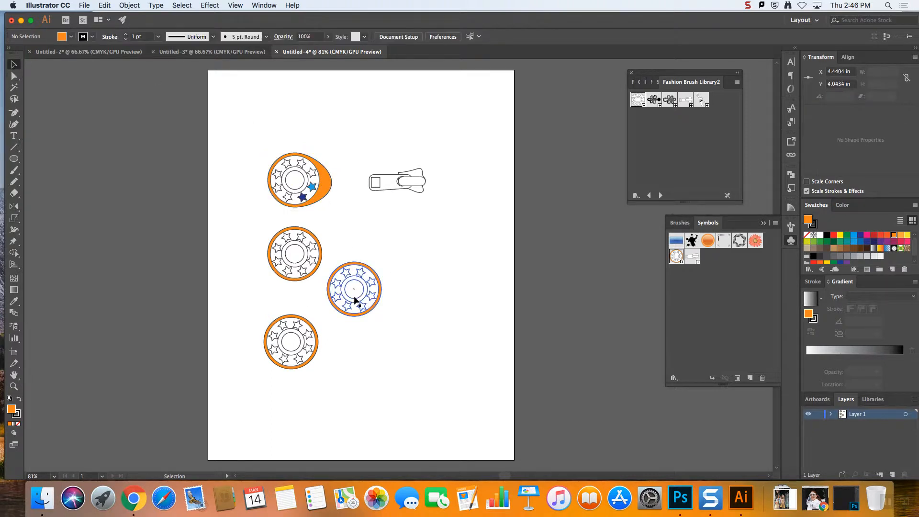
pyautogui.doubleClick(360, 297)
pyautogui.click(555, 265)
pyautogui.click(14, 76)
pyautogui.click(382, 291)
pyautogui.moveTo(382, 290); pyautogui.dragTo(405, 289)
pyautogui.click(31, 67)
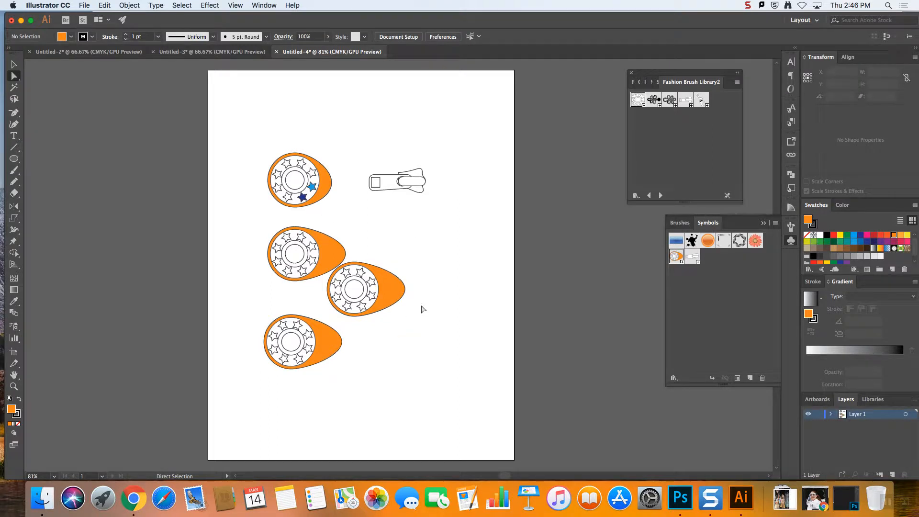
# Undo the symbol reshaping, the reshaped rim, the blue star fills and the ungrouping of the upper button
pyautogui.press('super+z')
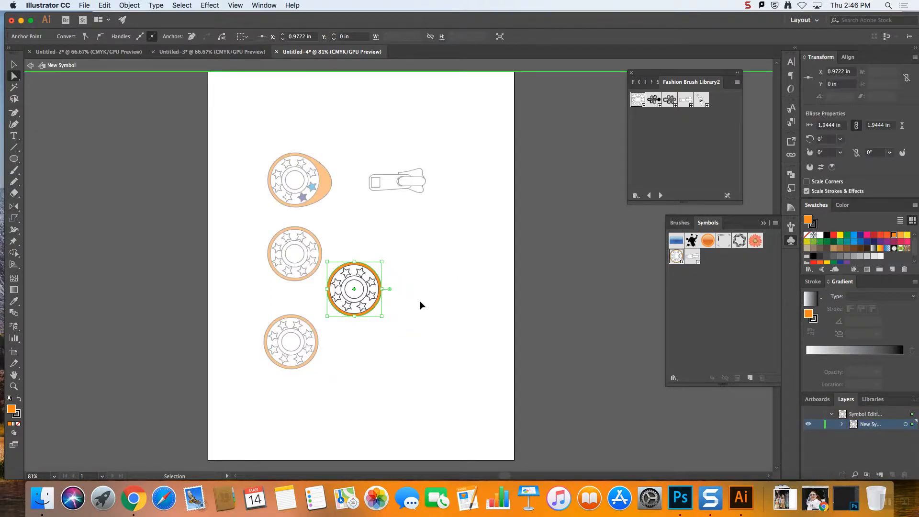
pyautogui.press('super+z')
pyautogui.press('super+z')
pyautogui.press('super+z')
pyautogui.press('super+z')
pyautogui.press('super+z')
pyautogui.press('super+z')
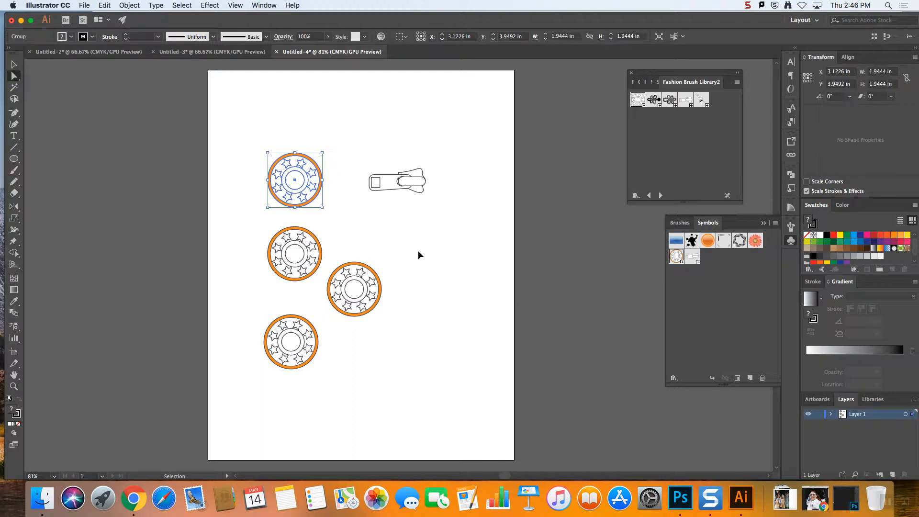
pyautogui.click(402, 202)
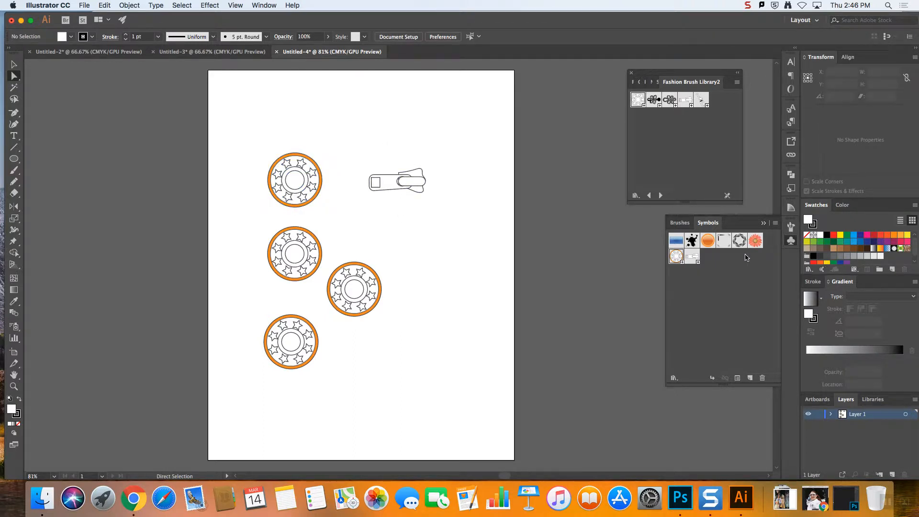
pyautogui.click(402, 191)
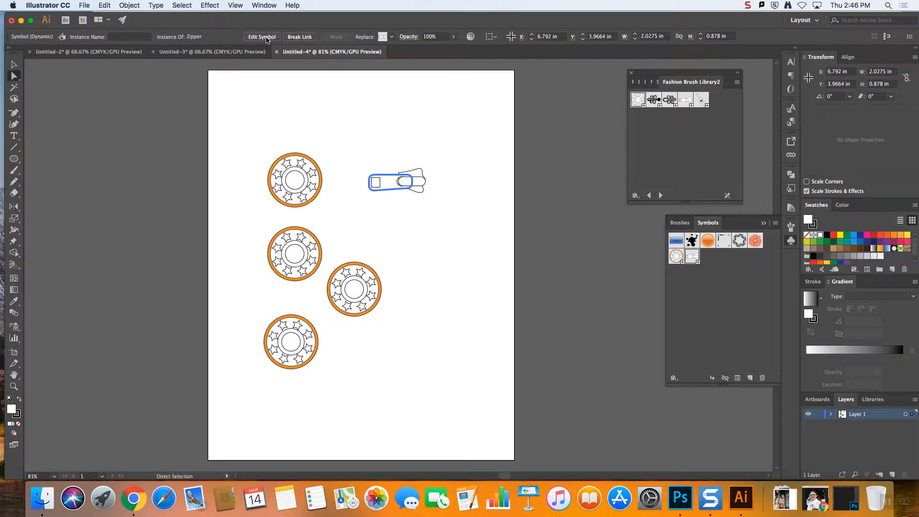
pyautogui.click(14, 64)
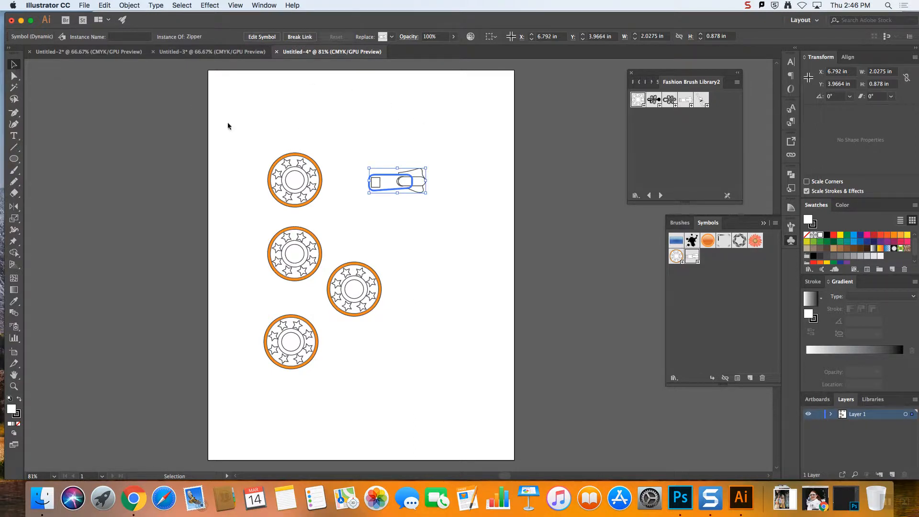
pyautogui.click(337, 121)
pyautogui.moveTo(250, 142); pyautogui.dragTo(344, 209)
# Undo back through the upper button's broken link, the two extra button instances and the orange rim fill, and clear the selection
pyautogui.press('super+z')
pyautogui.press('super+z')
pyautogui.press('super+z')
pyautogui.press('super+z')
pyautogui.press('super+z')
pyautogui.press('super+z')
pyautogui.press('super+z')
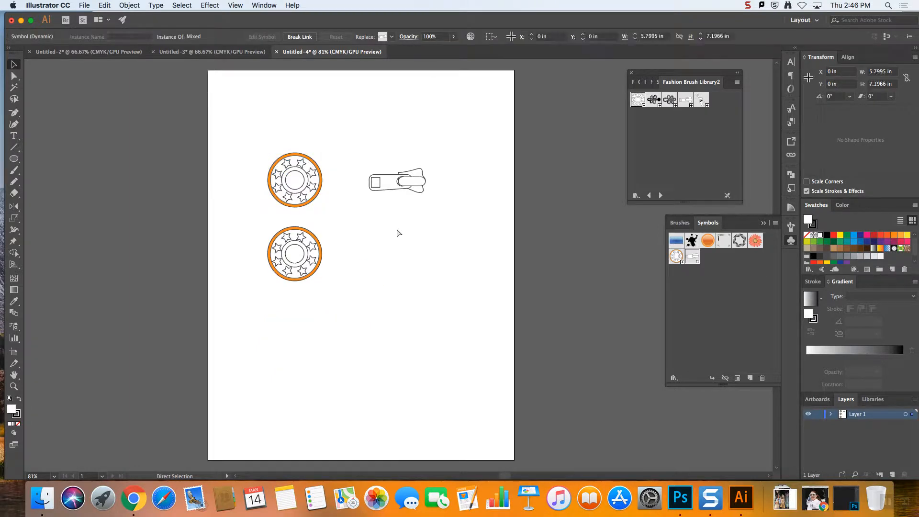
pyautogui.click(409, 233)
pyautogui.doubleClick(409, 231)
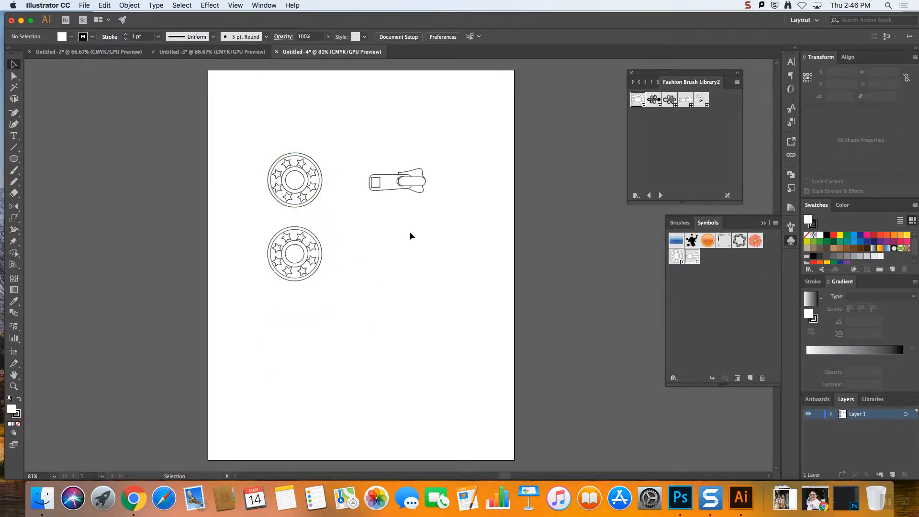
# Switch to the Untitled-3 document and hide Layer 5 and Layer 2
pyautogui.click(212, 51)
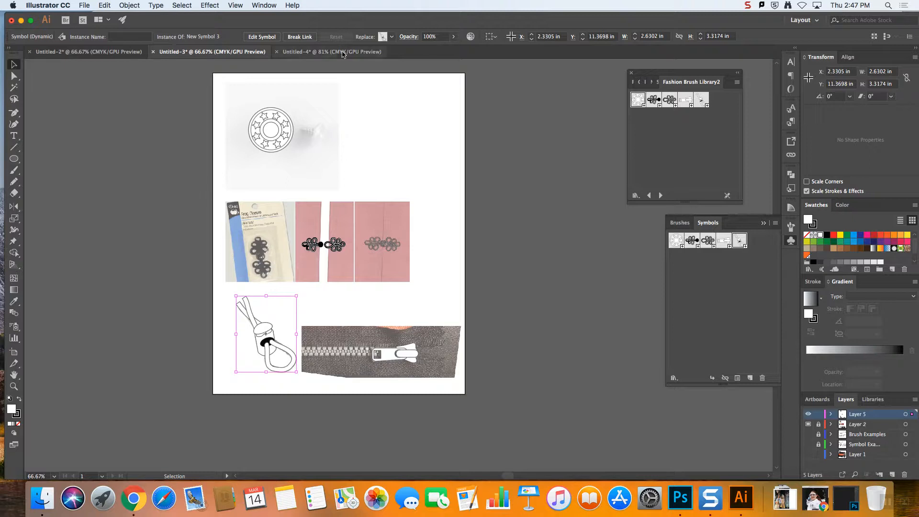
pyautogui.hscroll(1, 323, 70)
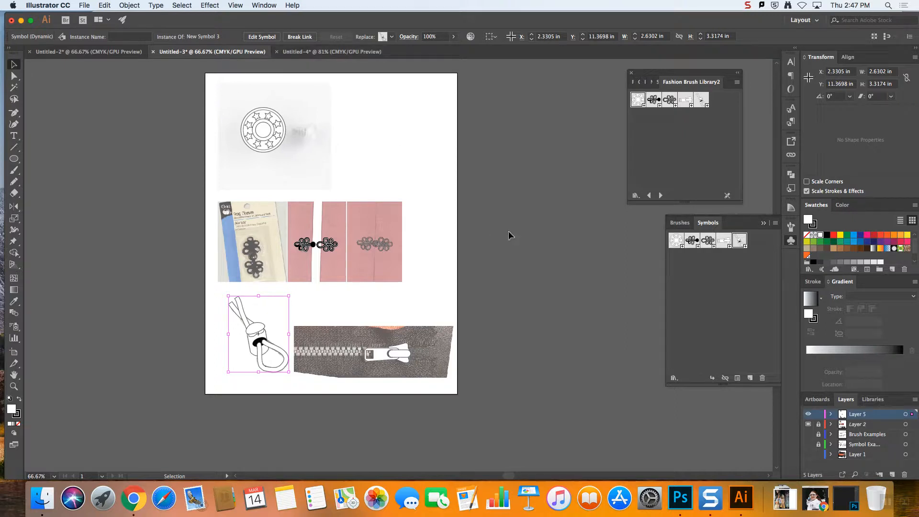
pyautogui.click(808, 424)
pyautogui.click(808, 424)
pyautogui.click(808, 415)
pyautogui.click(808, 424)
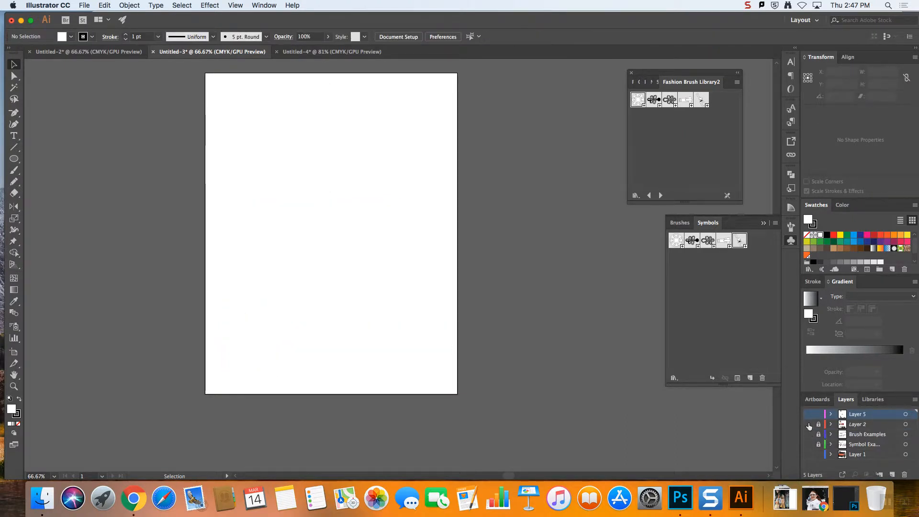
# Briefly show the symbol examples layer, hide it again, and show the Brush Examples layer instead
pyautogui.click(808, 445)
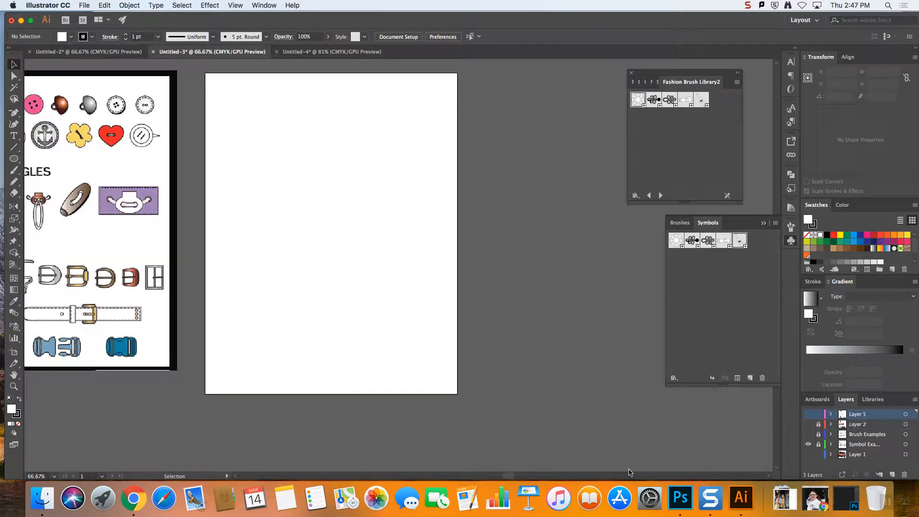
pyautogui.click(808, 445)
pyautogui.click(808, 434)
pyautogui.moveTo(511, 478); pyautogui.dragTo(445, 478)
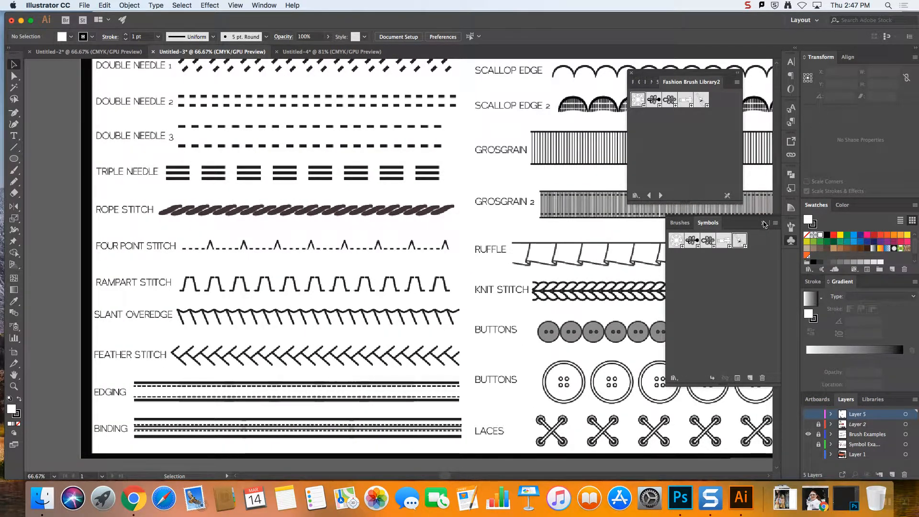
# Collapse the document's symbols, close Fashion Brush Library2, and bring the whole brush examples chart into view
pyautogui.click(791, 240)
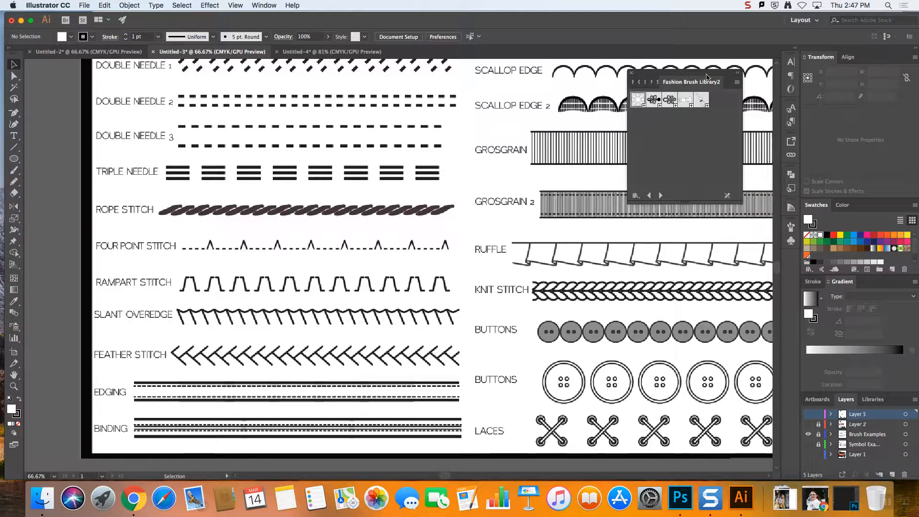
pyautogui.click(631, 73)
pyautogui.press('super+minus')
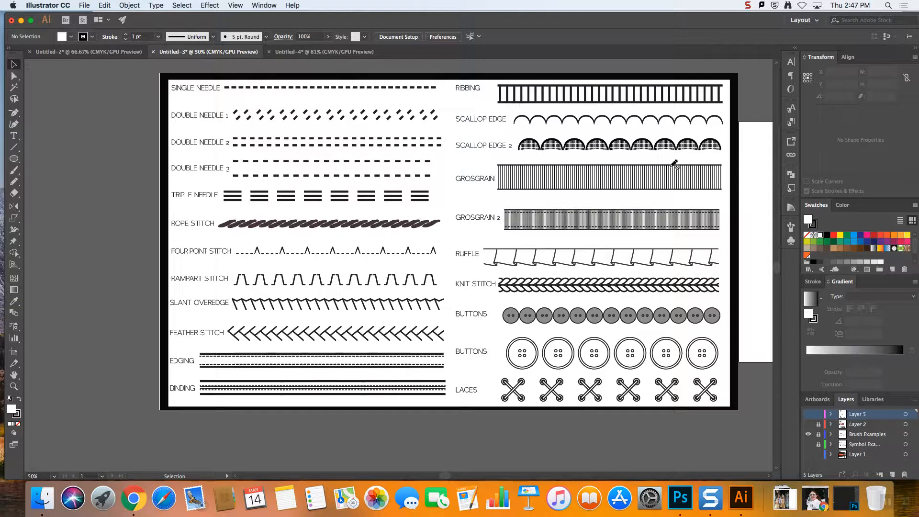
pyautogui.hscroll(1, 597, 142)
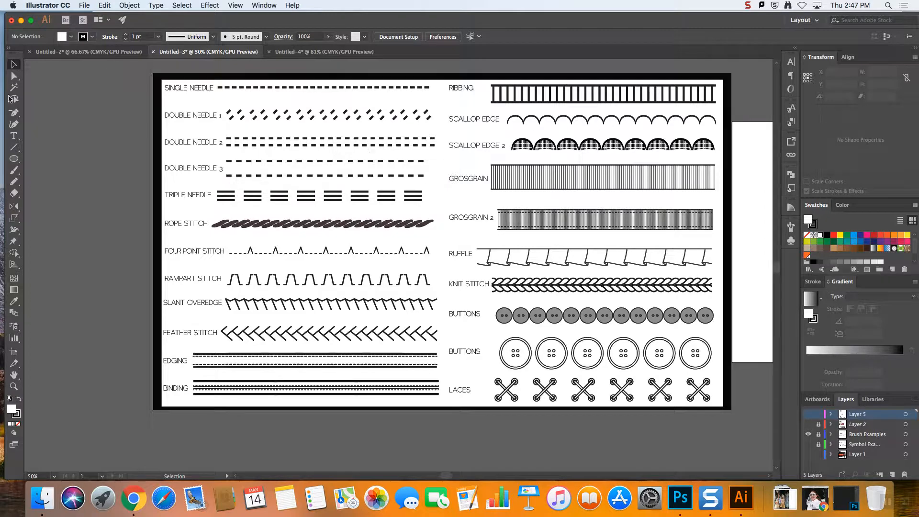
# Switch to Chrome, open the course's Sew Heidi playlist on Illustrator brushes, look at the zipper tooth video page, and return to Illustrator
pyautogui.click(142, 502)
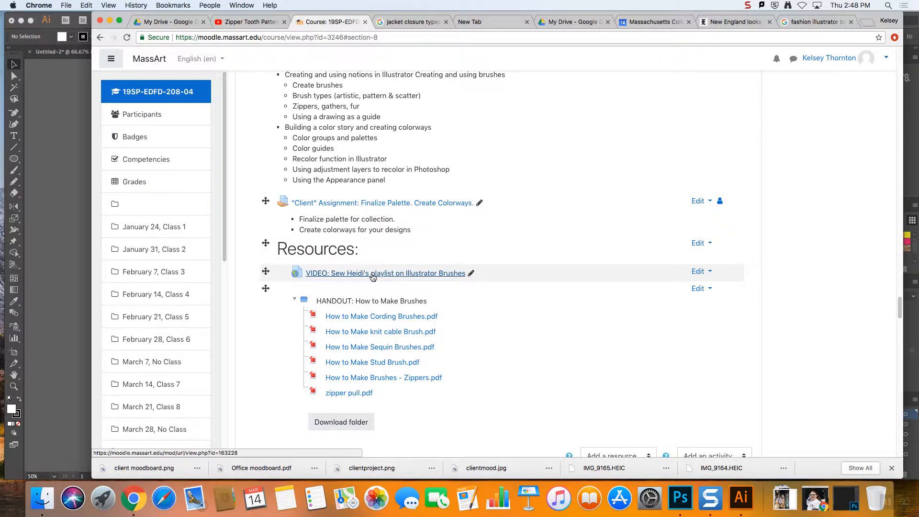
pyautogui.click(373, 273)
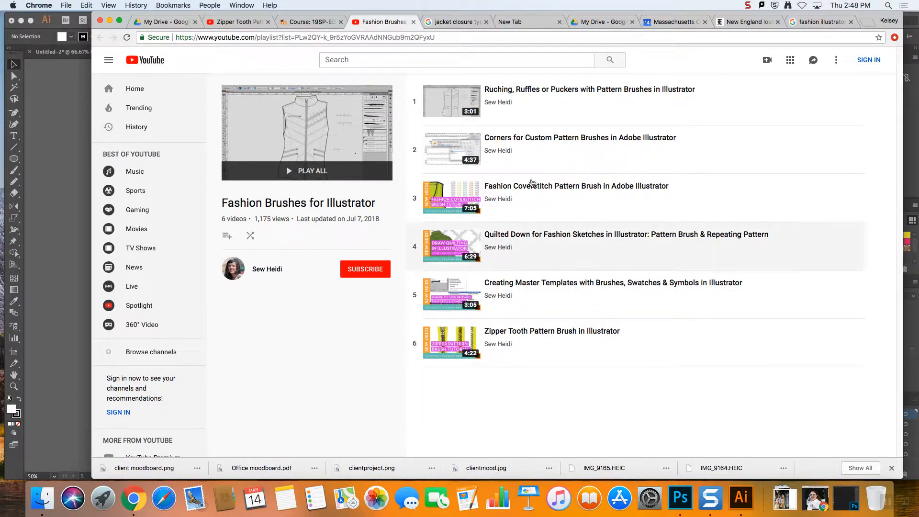
pyautogui.click(234, 22)
pyautogui.press('super+Tab')
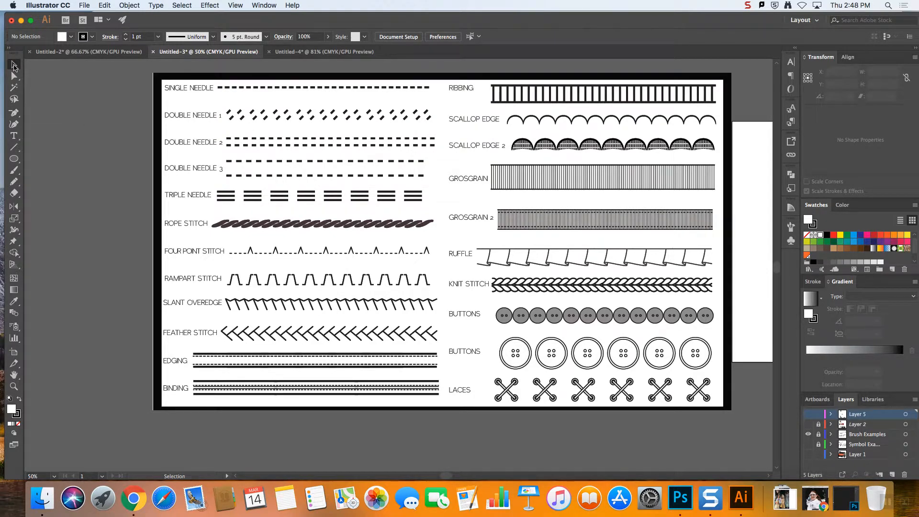
# Hide the Brush Examples layer, briefly show Layer 2 and Layer 5, and hide both again
pyautogui.moveTo(447, 477); pyautogui.dragTo(493, 478)
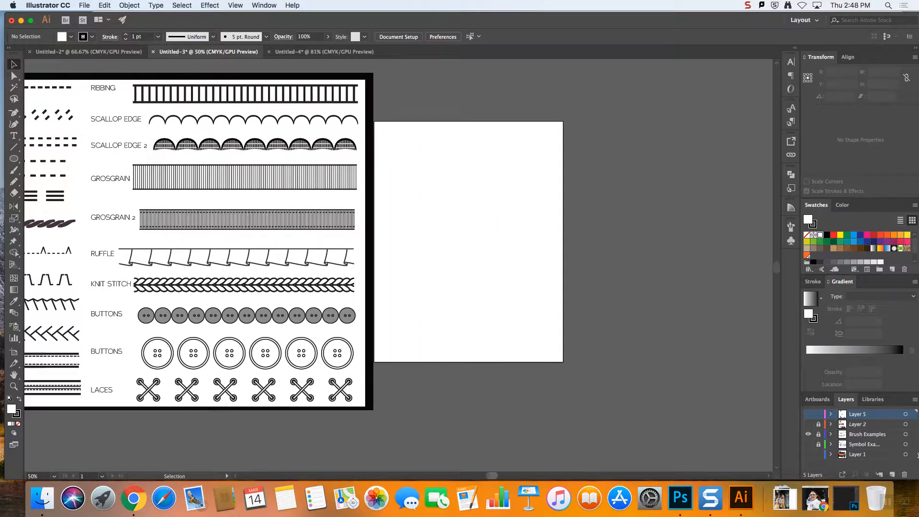
pyautogui.click(806, 434)
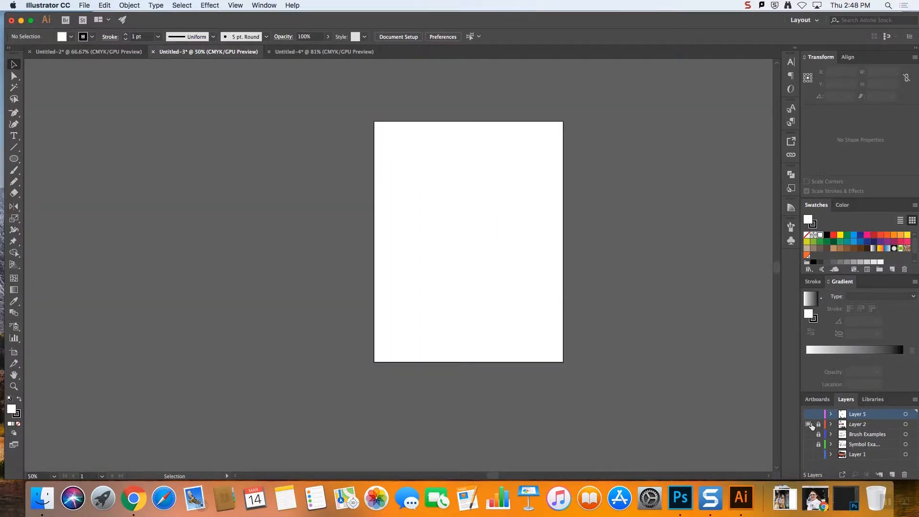
pyautogui.click(809, 424)
pyautogui.press('super+1')
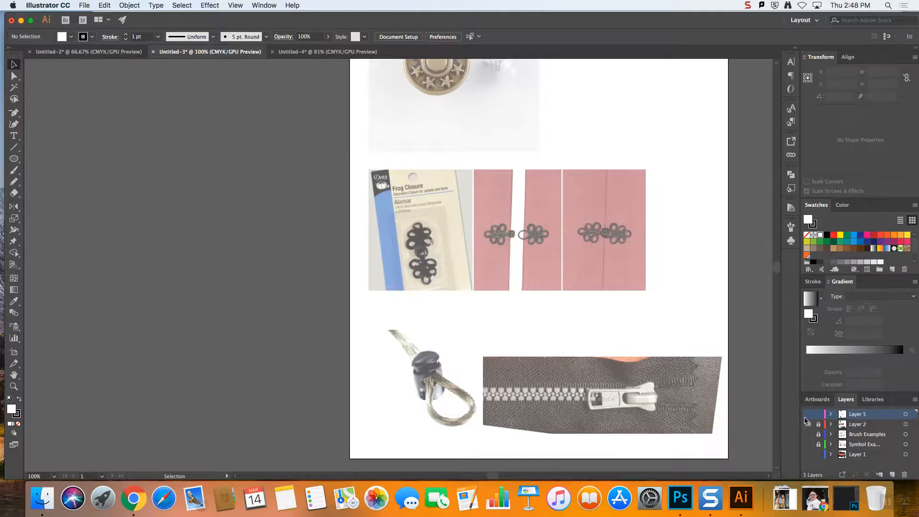
pyautogui.click(809, 424)
pyautogui.click(809, 415)
pyautogui.click(809, 415)
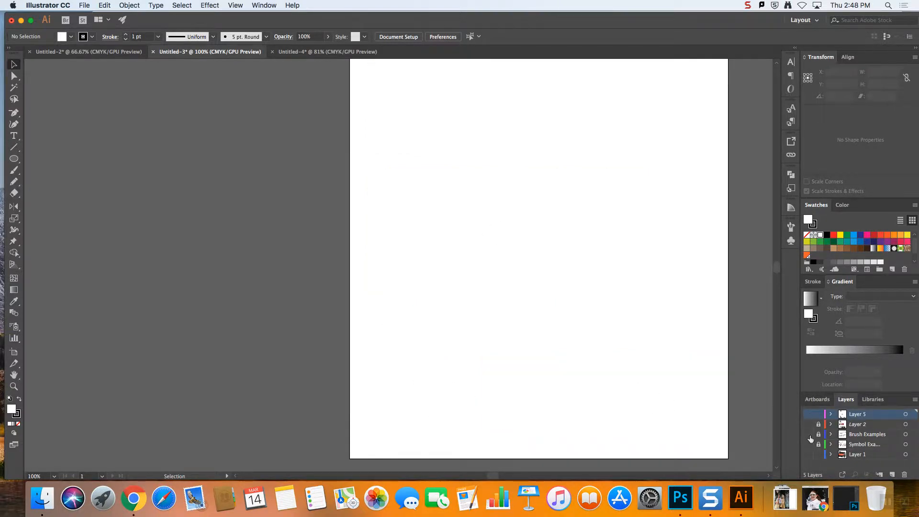
# Briefly show Layer 1 with the zipper photo, hide it again, and add a new layer above Layer 5
pyautogui.click(810, 454)
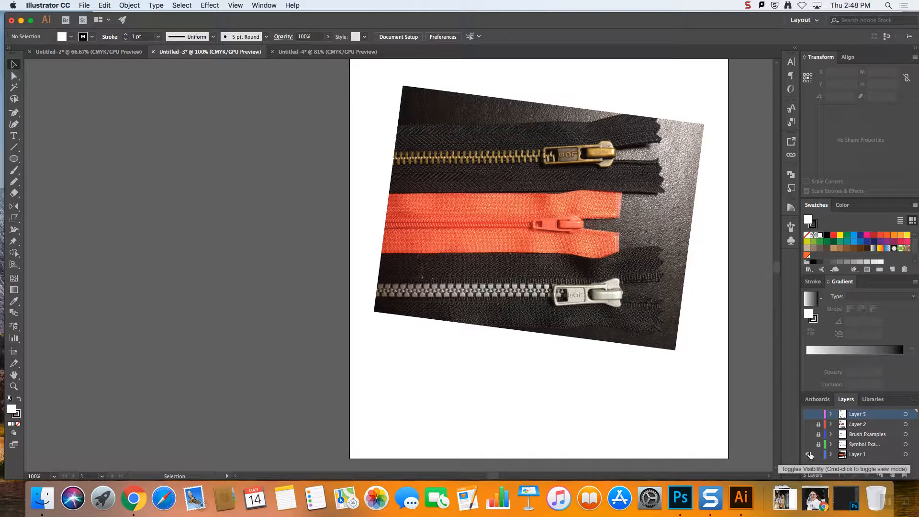
pyautogui.click(809, 454)
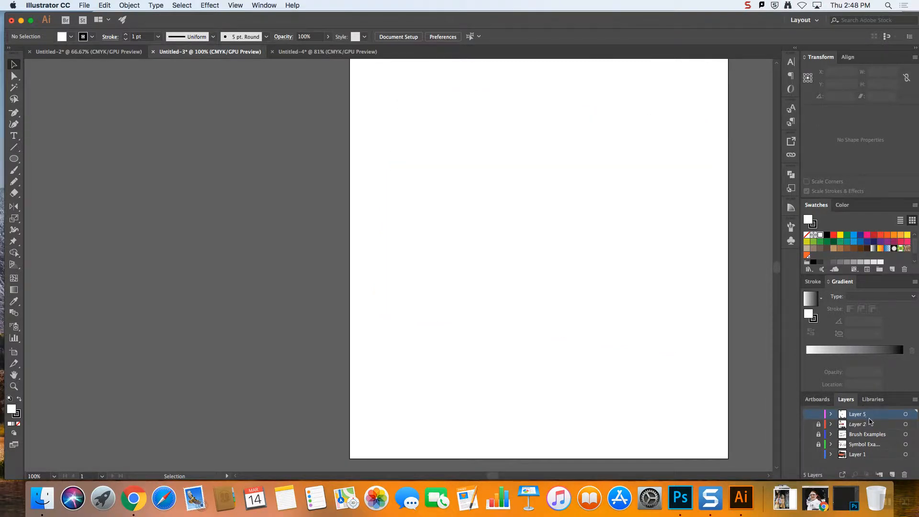
pyautogui.click(892, 474)
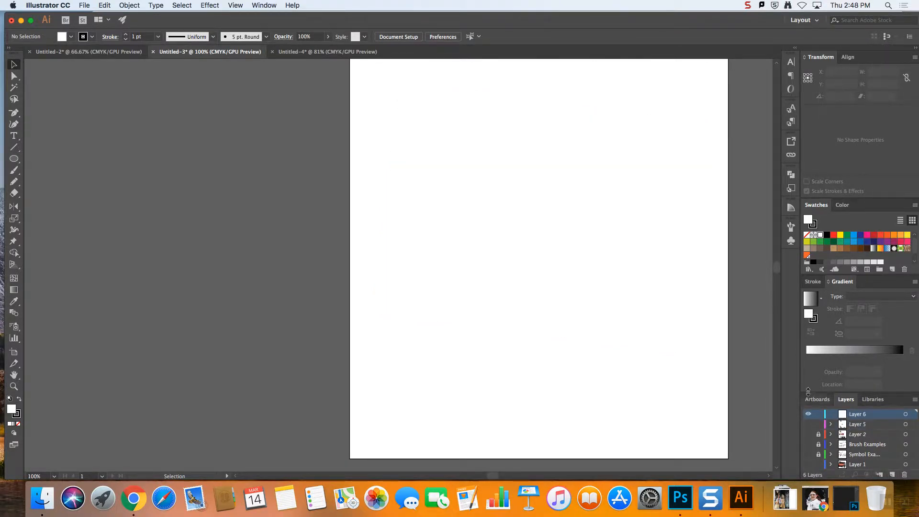
# Draw four stacked horizontal lines, each about 8.3 to 9 in long, across the upper part of the artboard
pyautogui.press('super+minus')
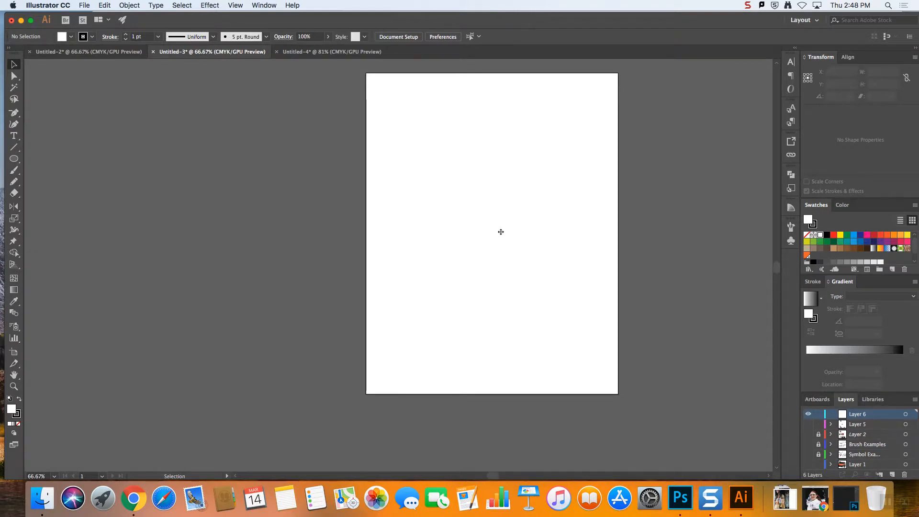
pyautogui.click(791, 226)
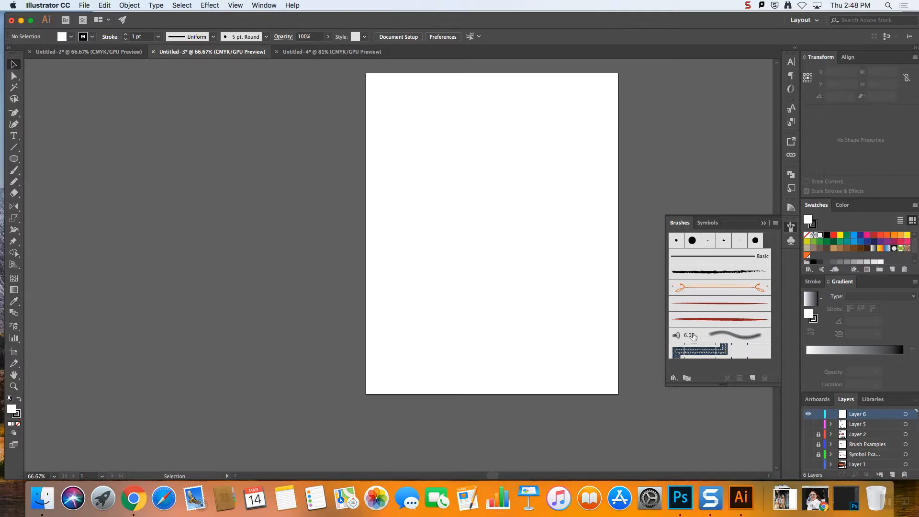
pyautogui.click(20, 148)
pyautogui.moveTo(401, 92); pyautogui.dragTo(600, 92)
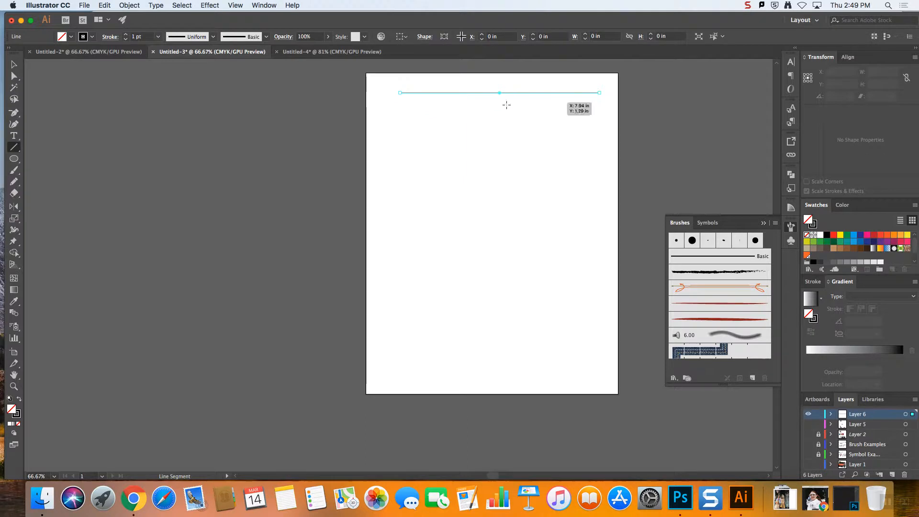
pyautogui.moveTo(444, 114); pyautogui.dragTo(606, 113)
pyautogui.moveTo(400, 139); pyautogui.dragTo(594, 140)
pyautogui.moveTo(400, 165); pyautogui.dragTo(590, 164)
# Apply the Charcoal - Feather brush to the lowest line and the orange curled-arrow brush with a 5 pt stroke to the line above it
pyautogui.click(718, 272)
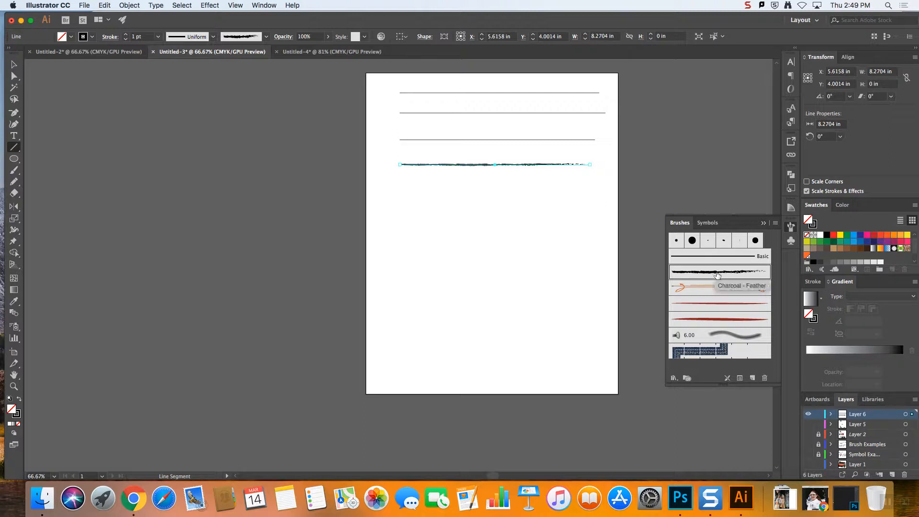
pyautogui.click(13, 67)
pyautogui.click(451, 140)
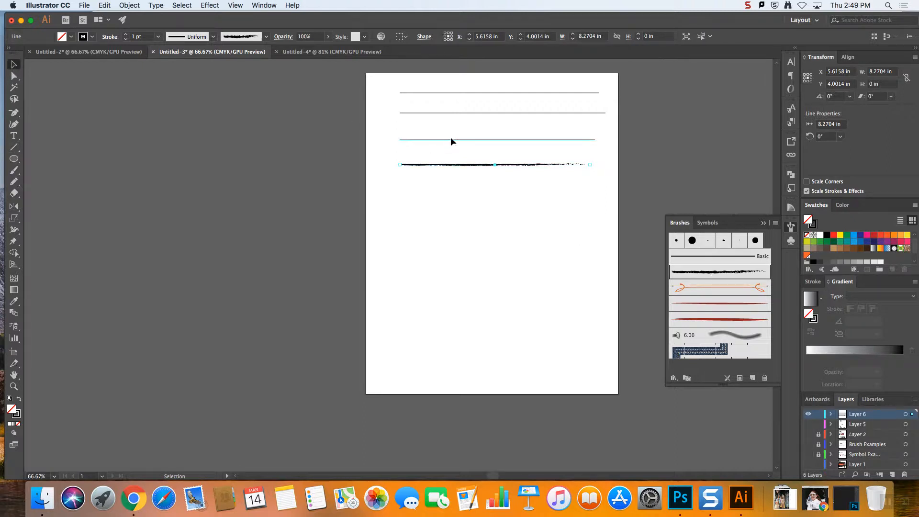
pyautogui.click(725, 293)
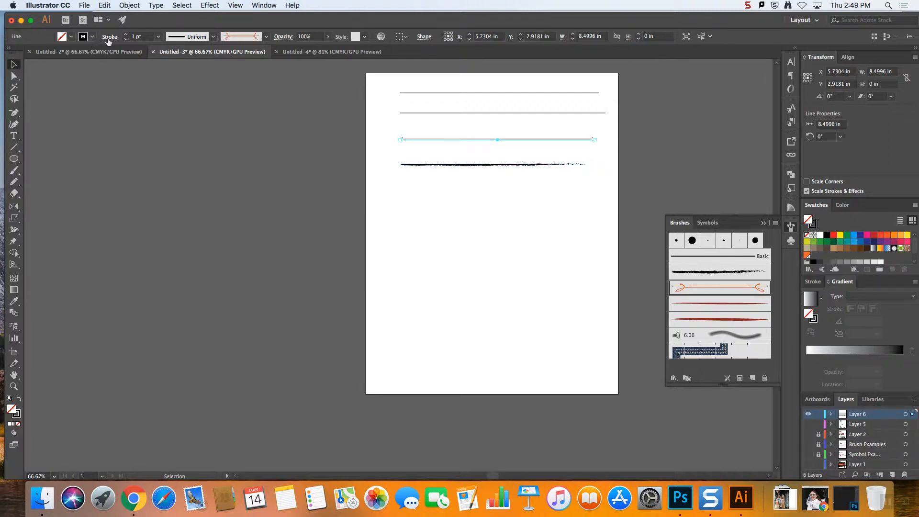
pyautogui.click(125, 35)
pyautogui.click(125, 34)
pyautogui.click(125, 35)
pyautogui.click(125, 35)
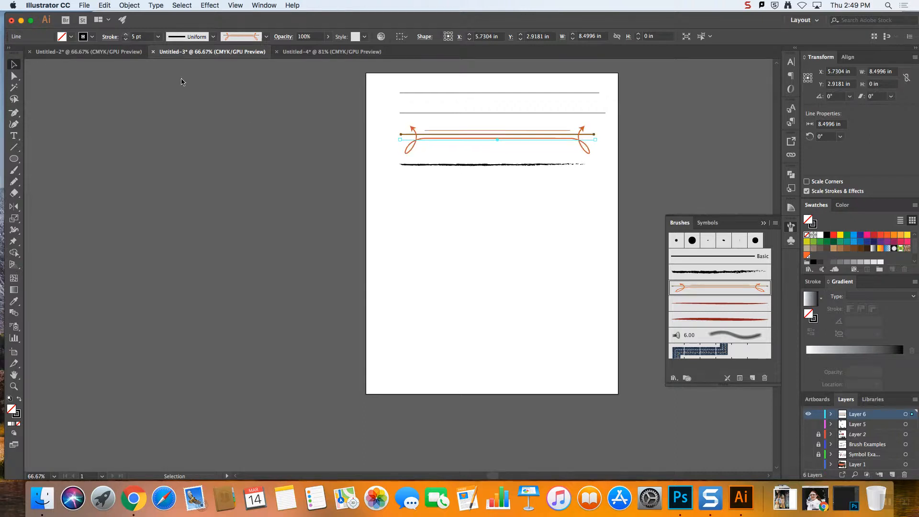
pyautogui.click(415, 197)
# Apply the thinner red tapered brush to the second line from the top and increase its stroke weight
pyautogui.click(421, 113)
pyautogui.click(719, 303)
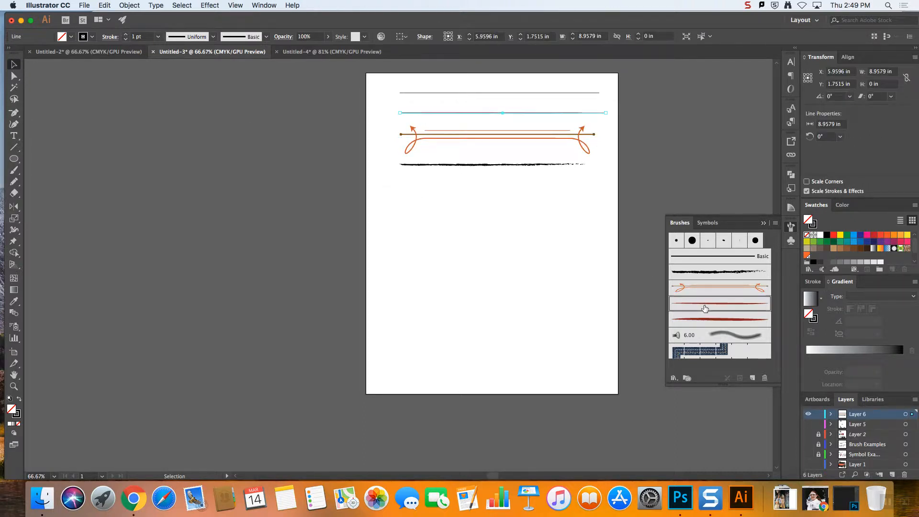
pyautogui.click(125, 34)
pyautogui.click(125, 34)
pyautogui.click(125, 35)
pyautogui.click(125, 35)
pyautogui.click(125, 34)
pyautogui.click(550, 230)
# Try the round, oval and touch calligraphic brushes one after another on the topmost line
pyautogui.click(500, 92)
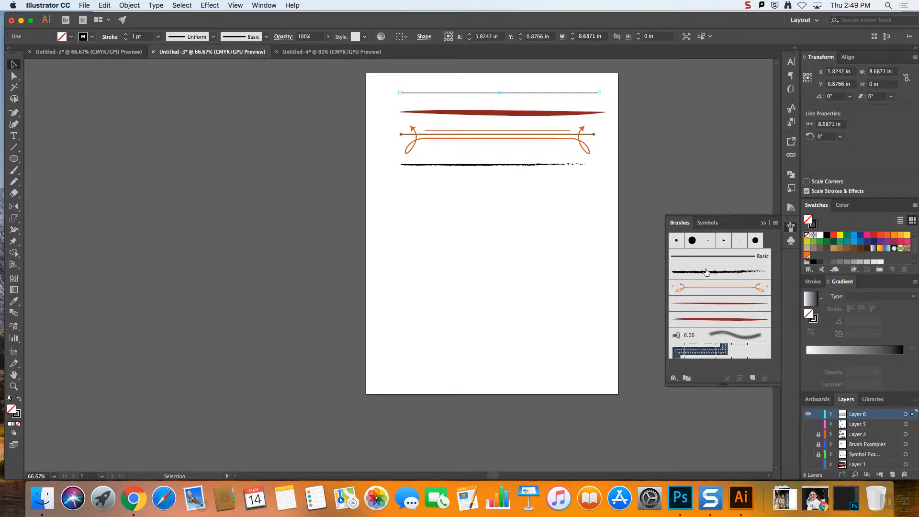
pyautogui.click(691, 240)
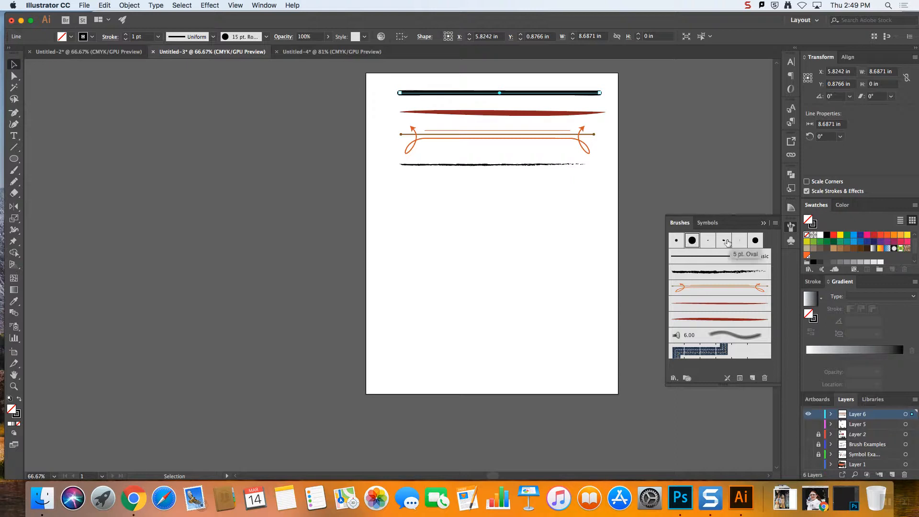
pyautogui.click(723, 241)
pyautogui.click(738, 241)
pyautogui.click(755, 242)
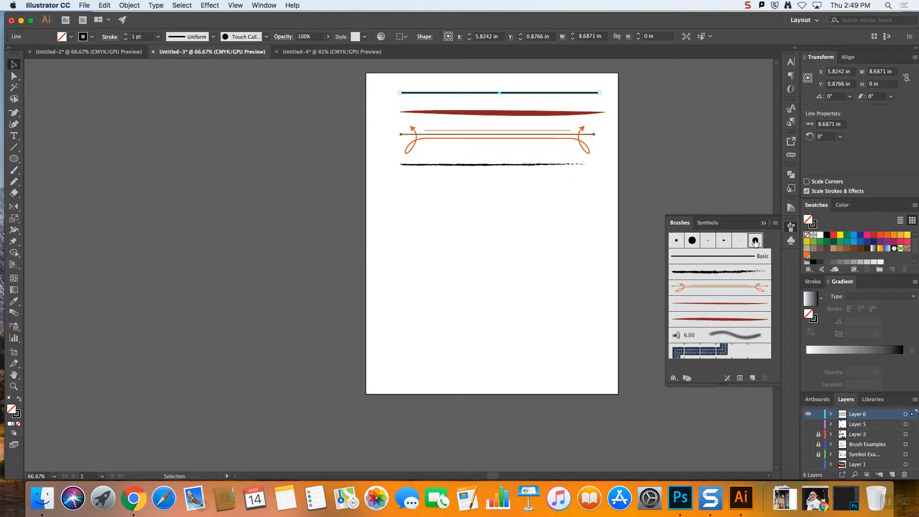
pyautogui.click(738, 241)
pyautogui.click(724, 241)
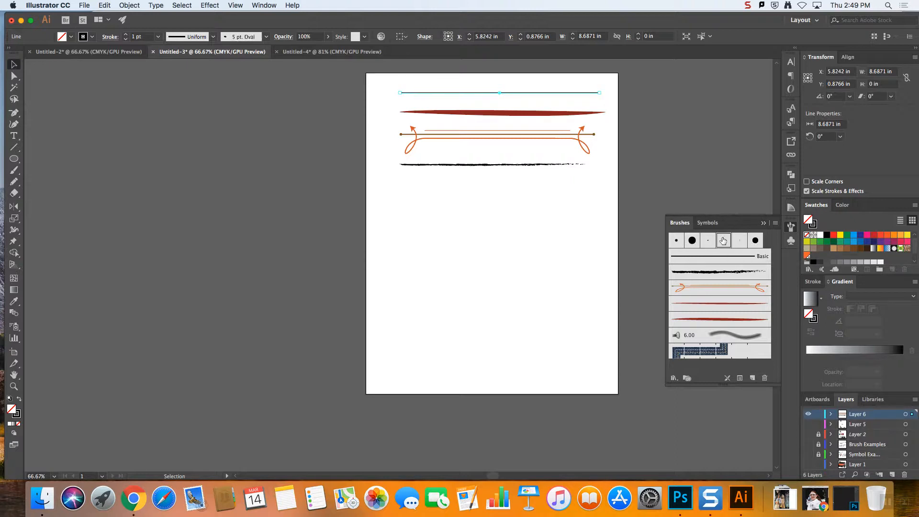
pyautogui.click(692, 241)
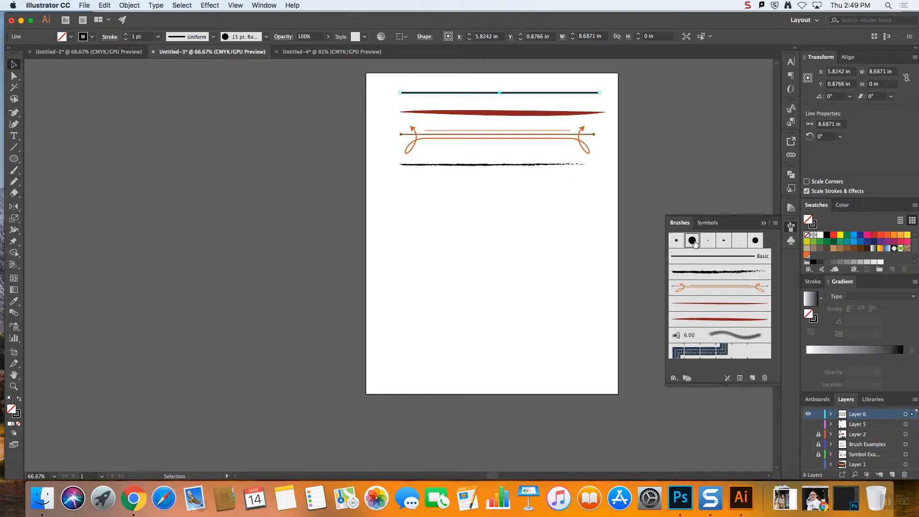
pyautogui.click(708, 241)
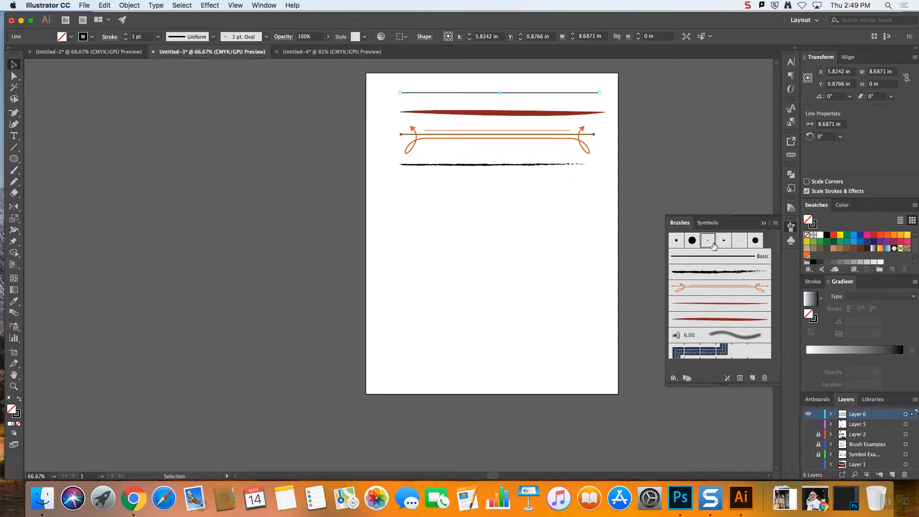
pyautogui.click(724, 240)
pyautogui.click(739, 241)
pyautogui.click(754, 241)
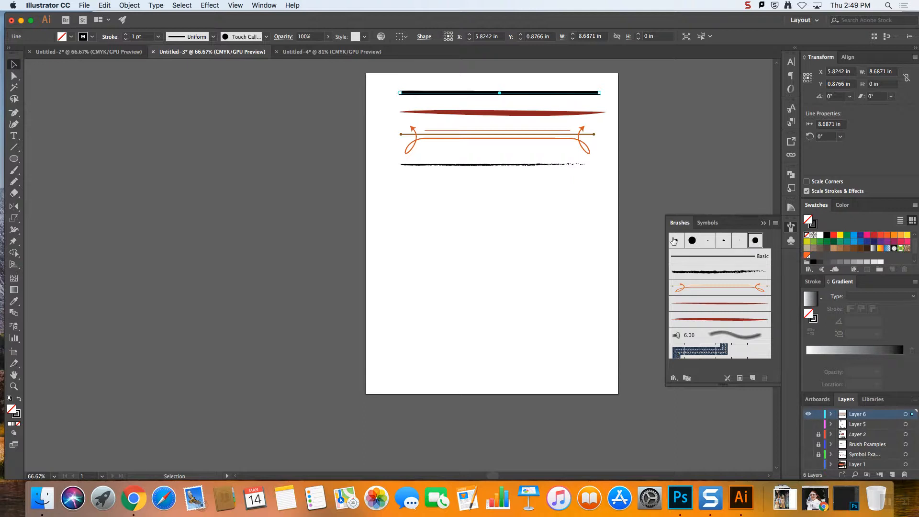
# Apply the denim seam pattern brush to the topmost line and inspect its stitching up close
pyautogui.click(726, 353)
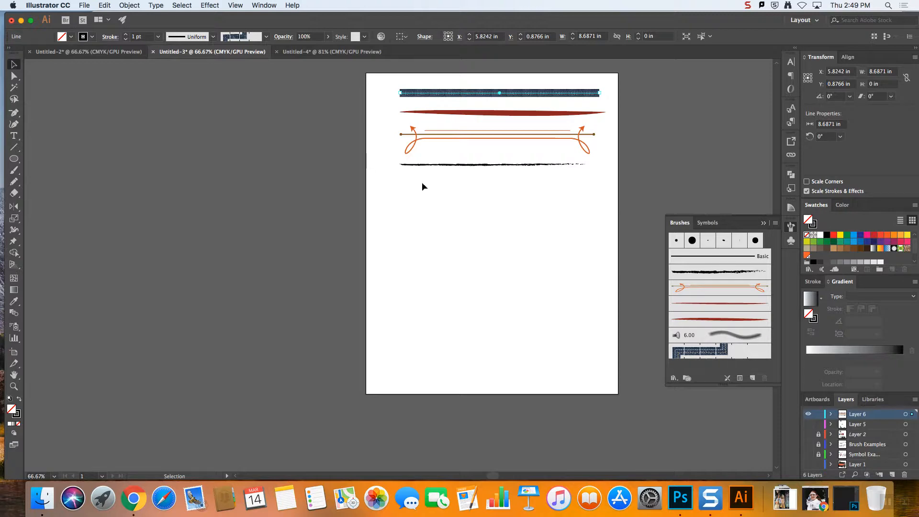
pyautogui.press('super+equal')
pyautogui.press('super+equal')
pyautogui.press('super+equal')
pyautogui.press('super+equal')
pyautogui.press('super+equal')
pyautogui.press('super+equal')
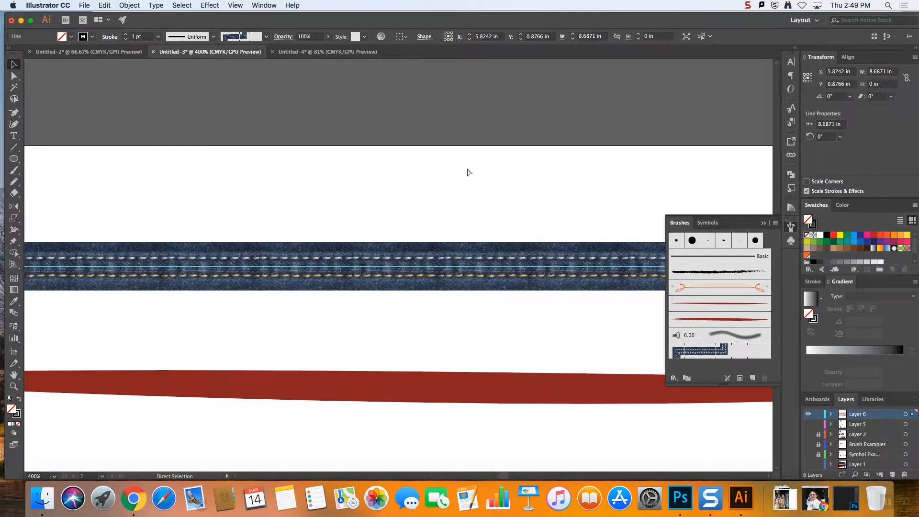
pyautogui.press('v')
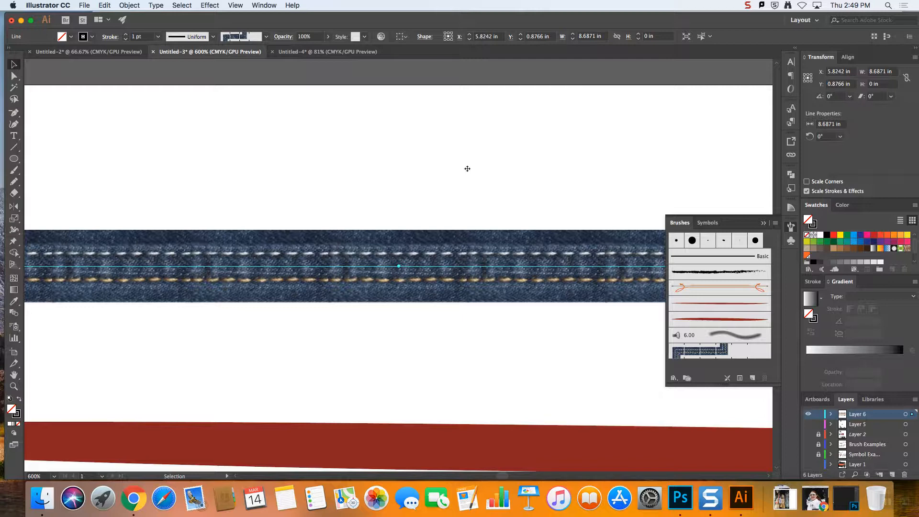
# Browse the brush libraries, open Borders_Lines, and apply its thick-and-thin blue border brush to the topmost line
pyautogui.click(674, 378)
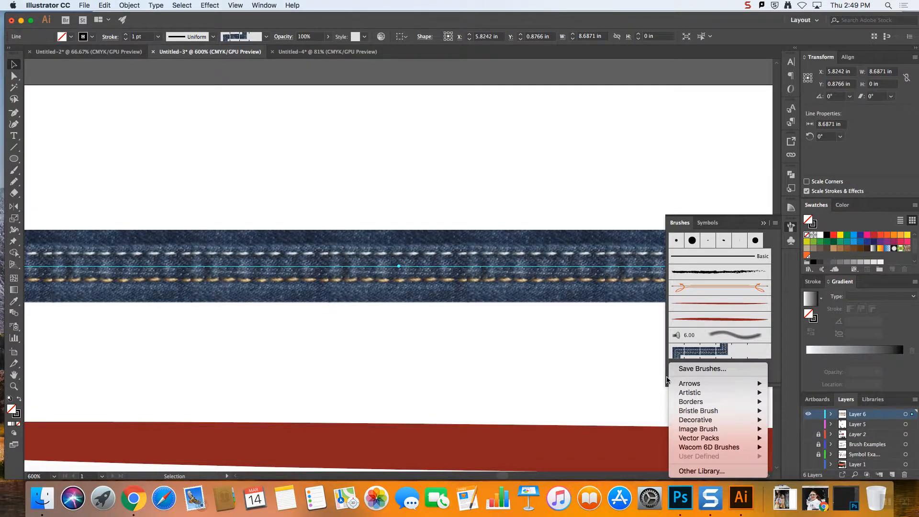
pyautogui.click(667, 379)
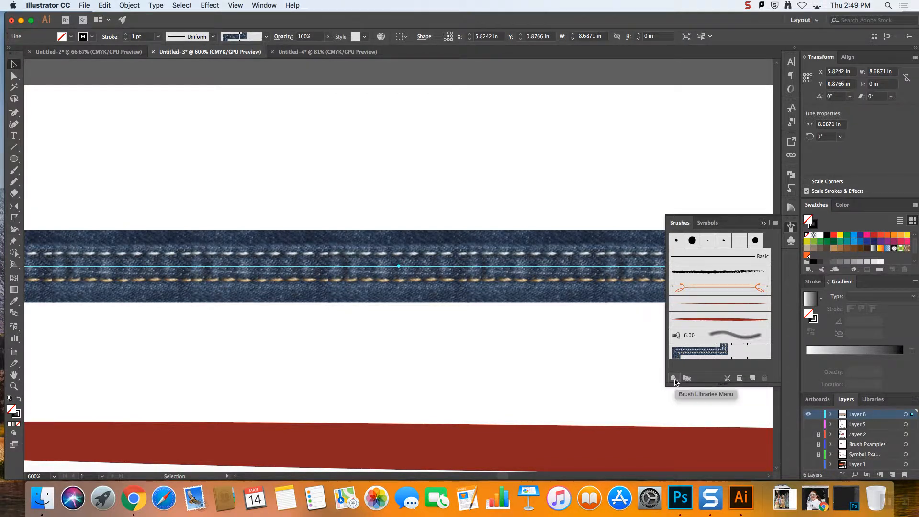
pyautogui.click(674, 380)
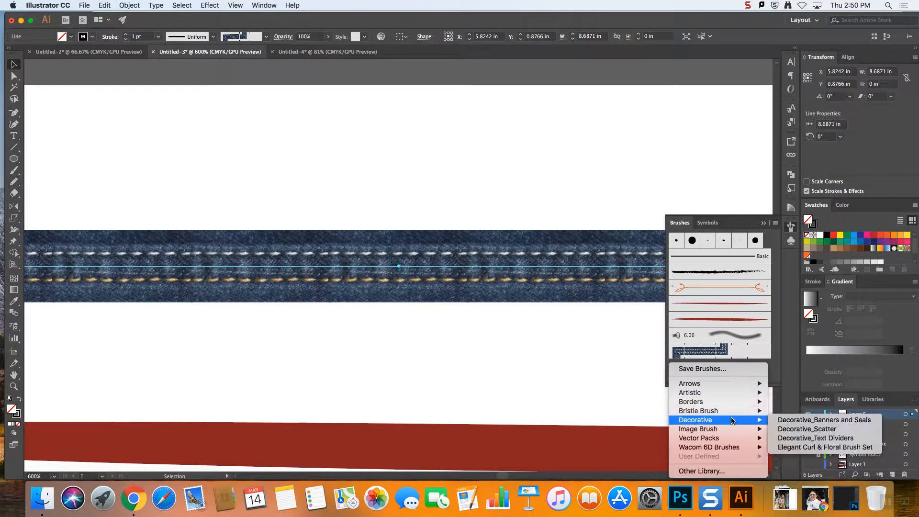
pyautogui.moveTo(730, 413)
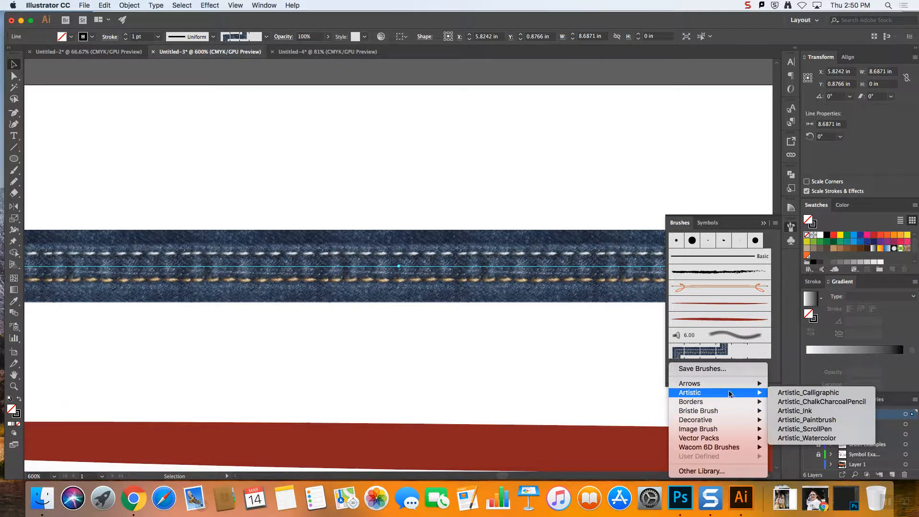
pyautogui.moveTo(729, 439)
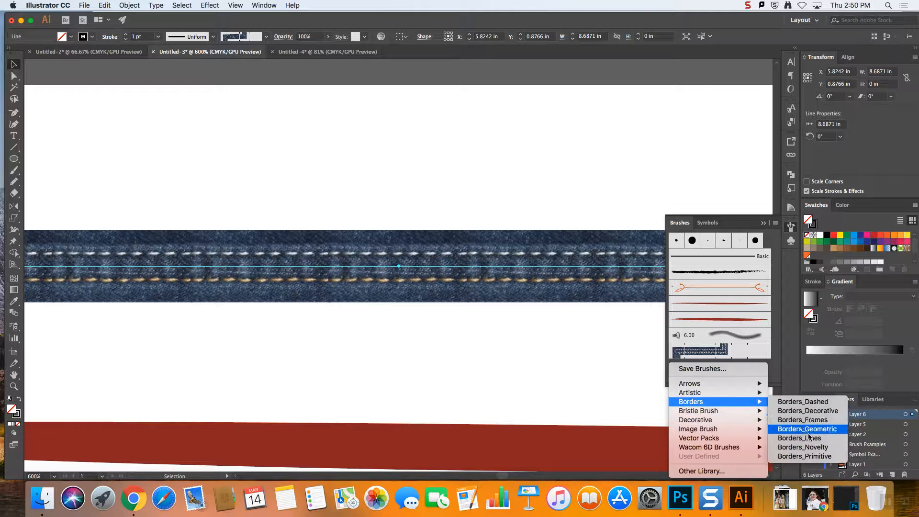
pyautogui.click(809, 438)
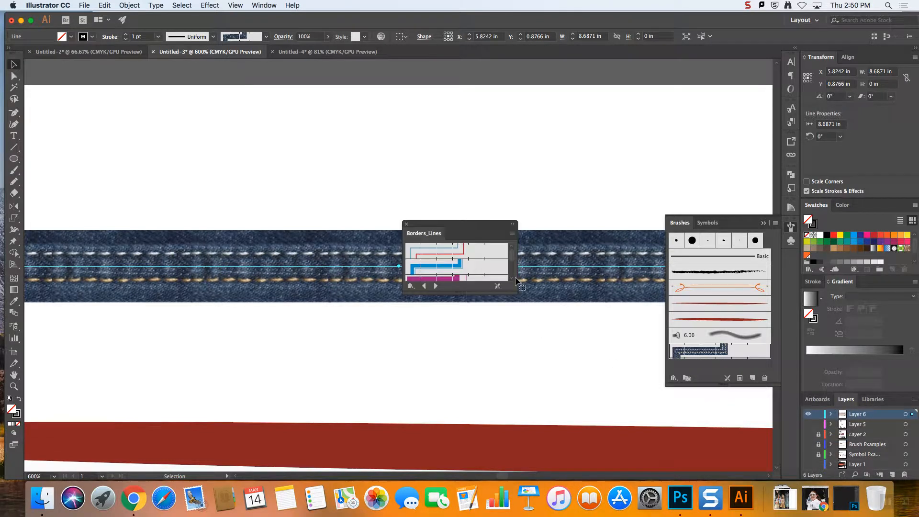
pyautogui.click(422, 275)
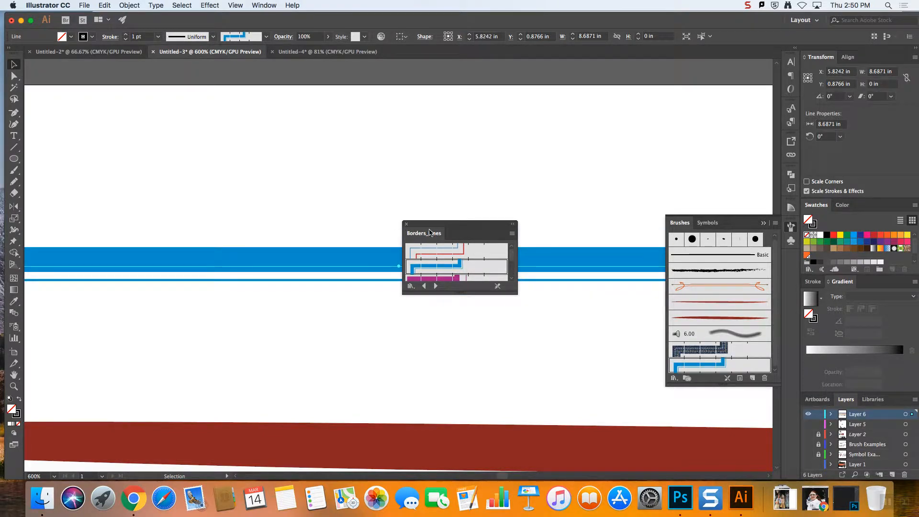
# Move the Borders_Lines library off the artwork, close it, and deselect the topmost line with all four brushed lines in view
pyautogui.press('super+minus')
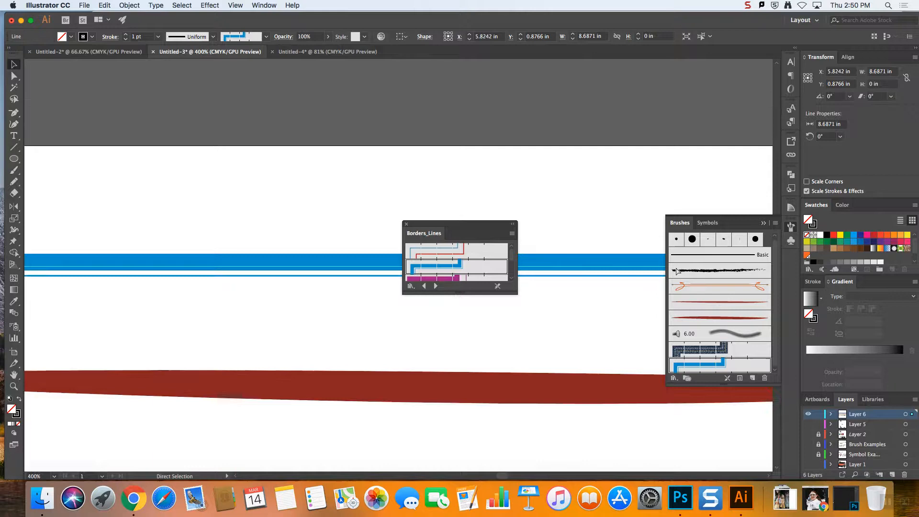
pyautogui.press('super+minus')
pyautogui.press('super+minus')
pyautogui.press('super+minus')
pyautogui.press('super+minus')
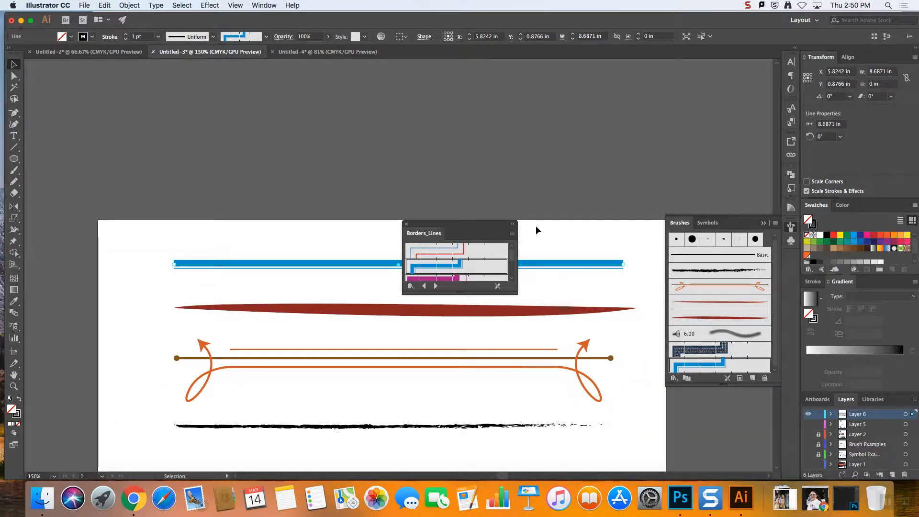
pyautogui.moveTo(408, 227); pyautogui.dragTo(486, 116)
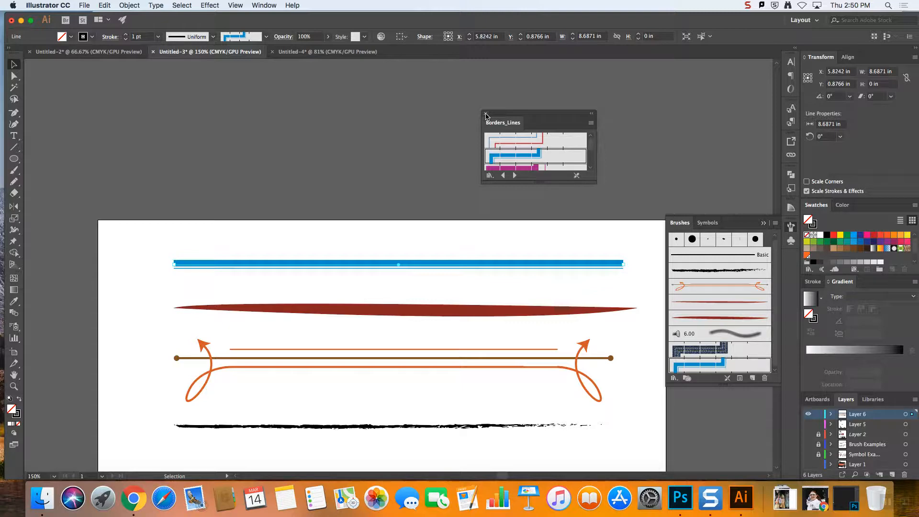
pyautogui.press('super+minus')
pyautogui.press('super+minus')
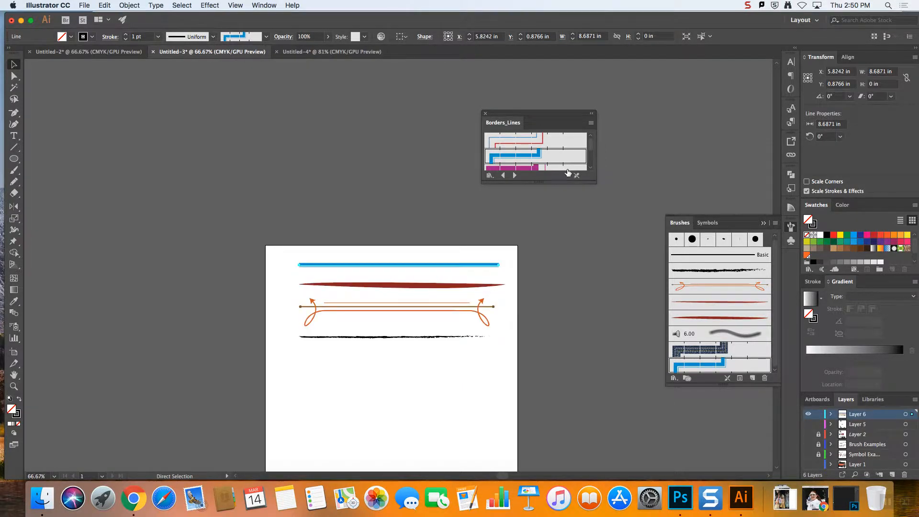
pyautogui.scroll(-3, 703, 199)
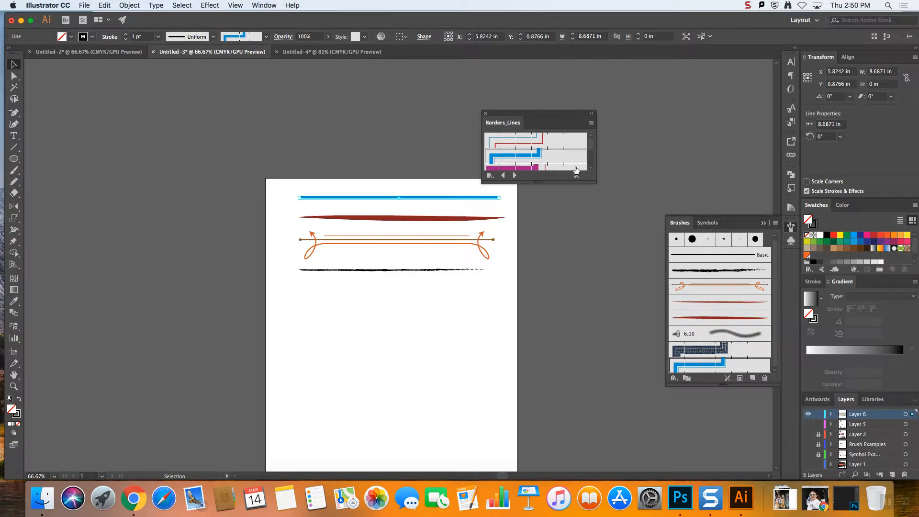
pyautogui.click(485, 115)
pyautogui.click(501, 297)
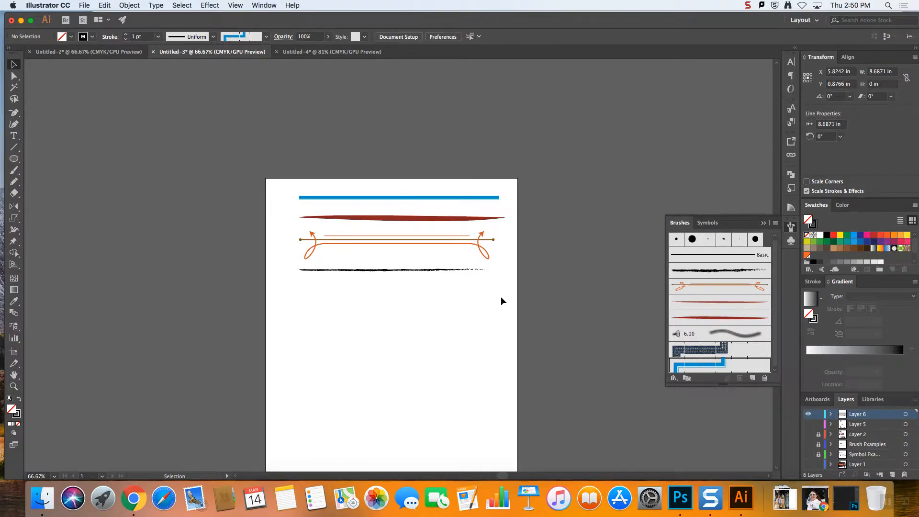
pyautogui.press('super+equal')
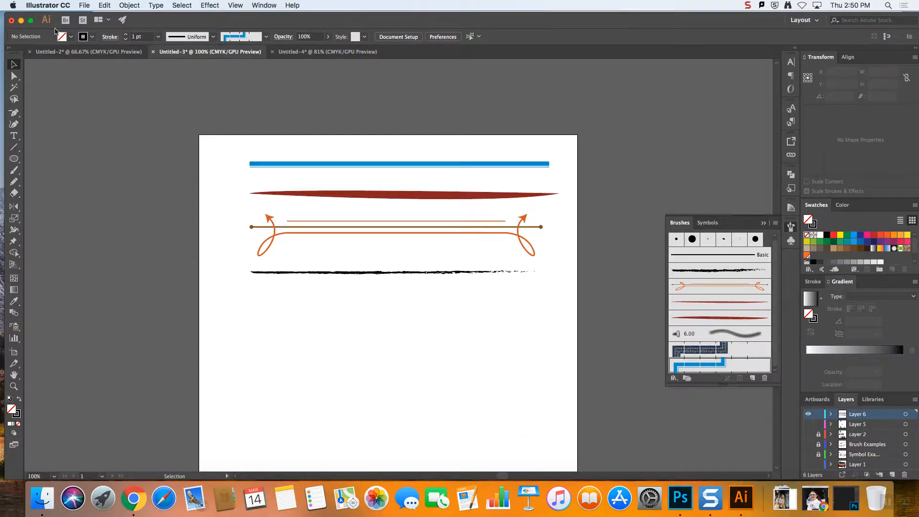
# Draw a small upright ellipse about 0.31 by 0.60 in below the charcoal line, with black fill and no stroke
pyautogui.click(13, 158)
pyautogui.hscroll(1, 294, 344)
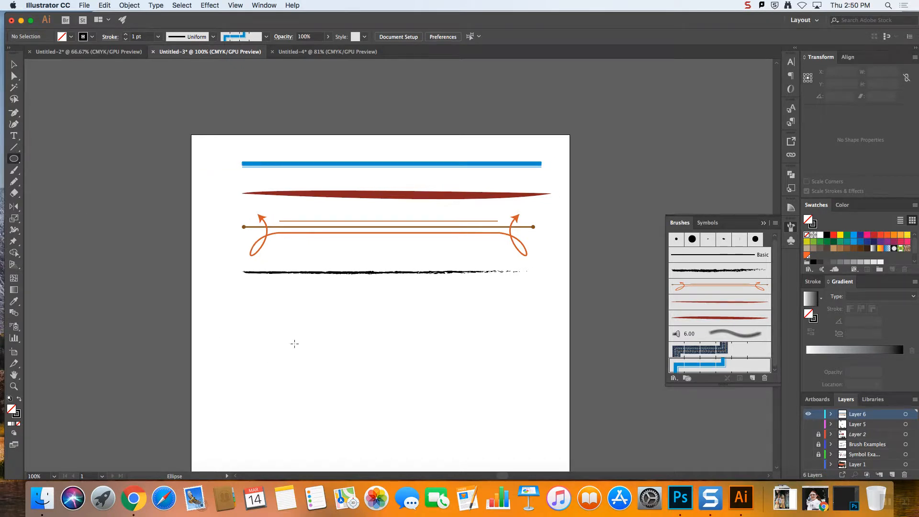
pyautogui.click(764, 224)
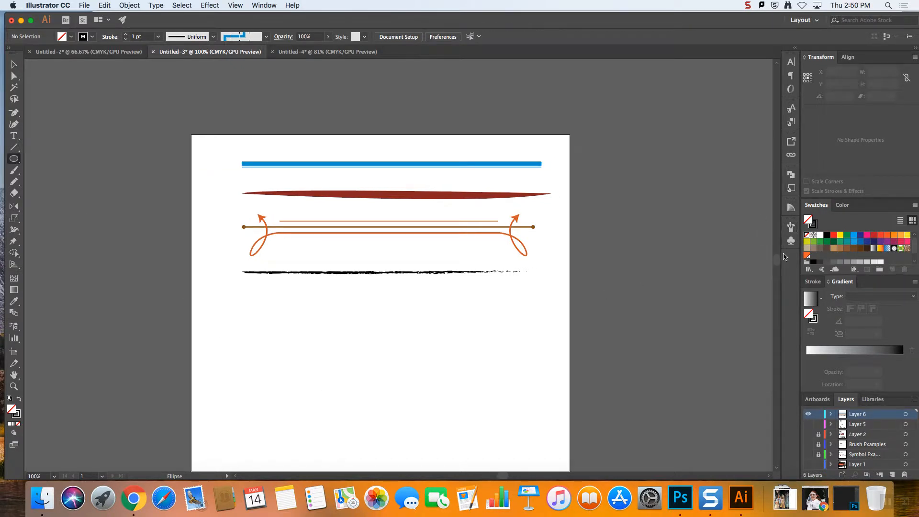
pyautogui.scroll(-5, 769, 263)
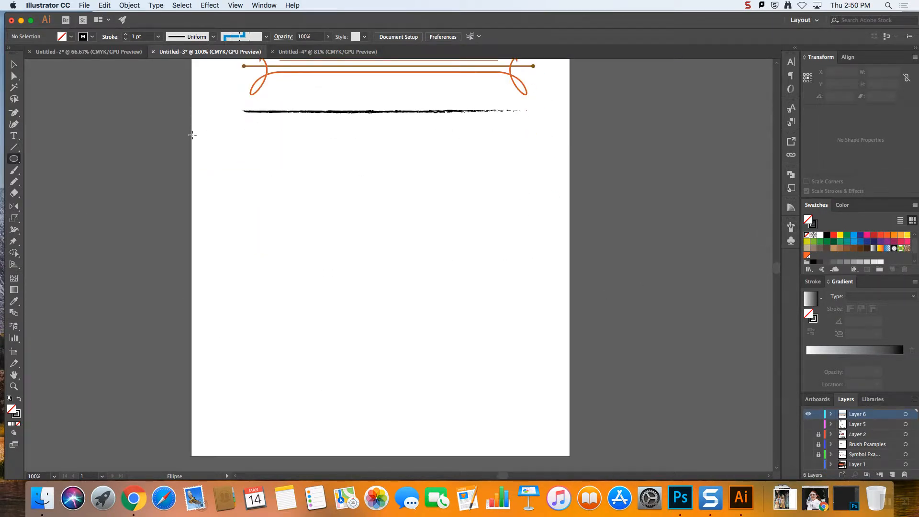
pyautogui.moveTo(244, 217); pyautogui.dragTo(258, 236)
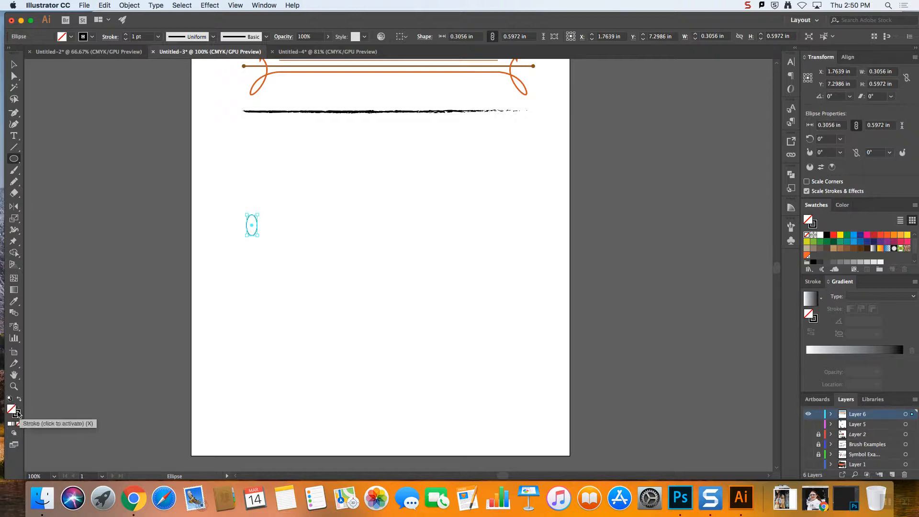
pyautogui.click(19, 398)
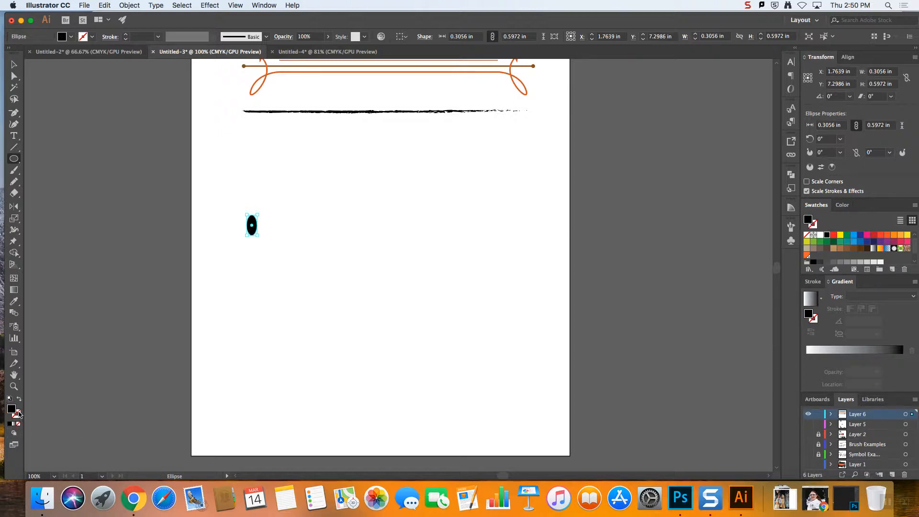
# Recolour the small ellipse with a green fill and no stroke, and deselect it
pyautogui.click(236, 249)
pyautogui.click(14, 65)
pyautogui.click(224, 276)
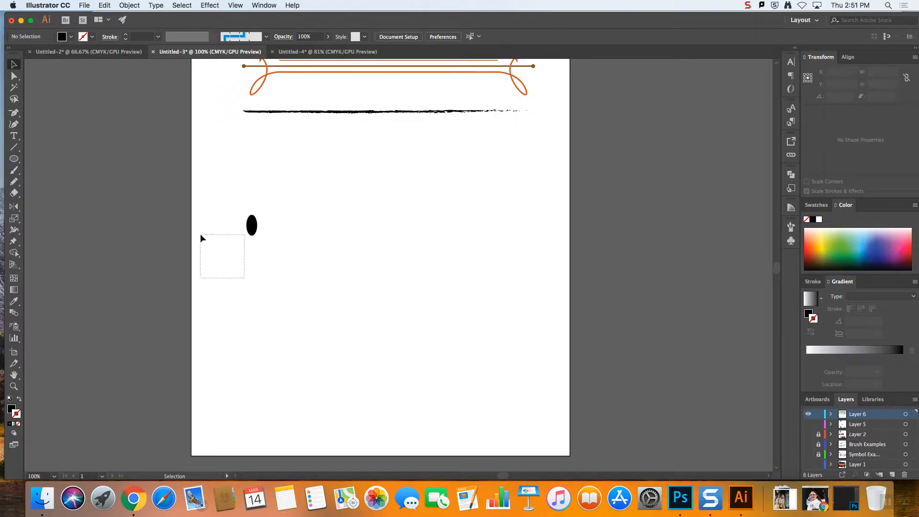
pyautogui.moveTo(201, 235); pyautogui.dragTo(200, 240)
pyautogui.press('Delete')
pyautogui.click(251, 230)
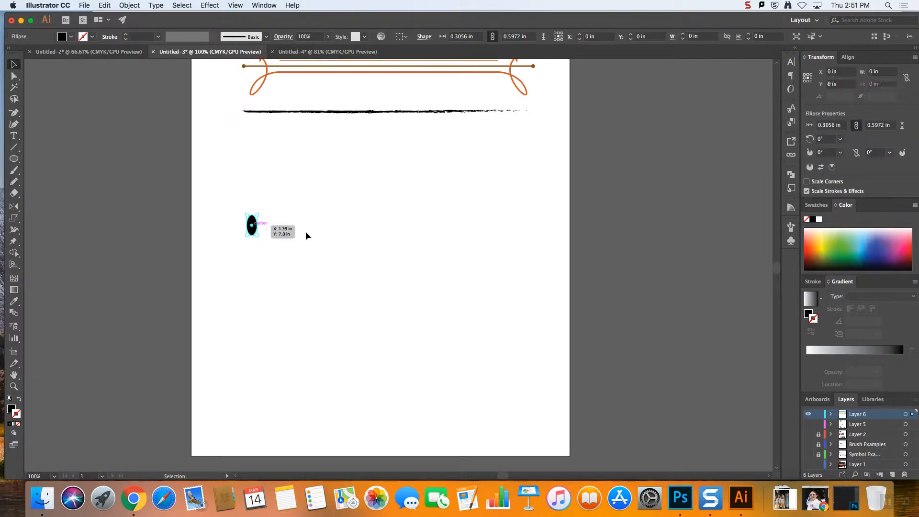
pyautogui.click(860, 241)
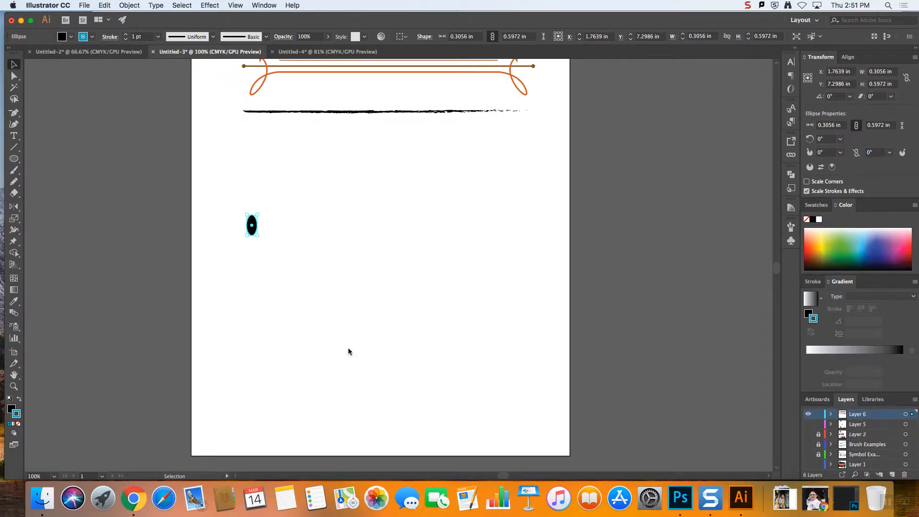
pyautogui.click(18, 425)
pyautogui.click(851, 248)
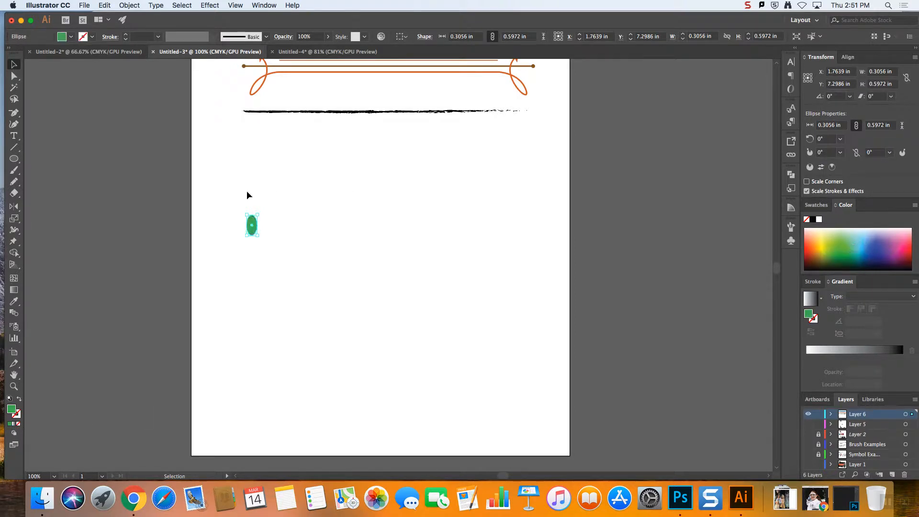
pyautogui.click(310, 232)
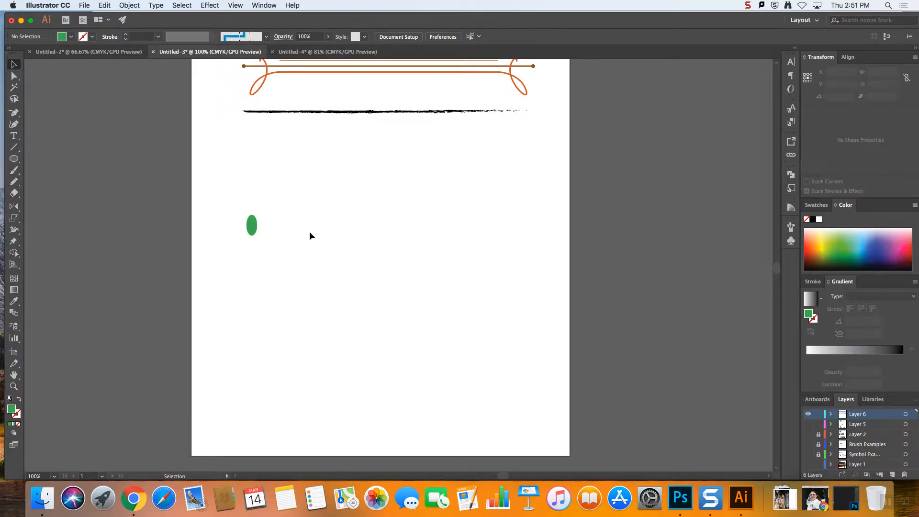
# Create a new scatter brush from the green ellipse, keeping the default options
pyautogui.click(253, 227)
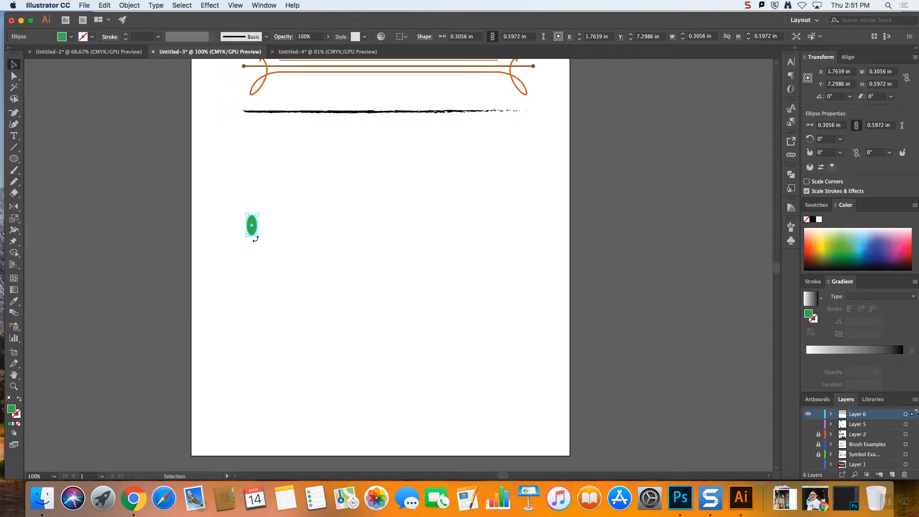
pyautogui.click(791, 228)
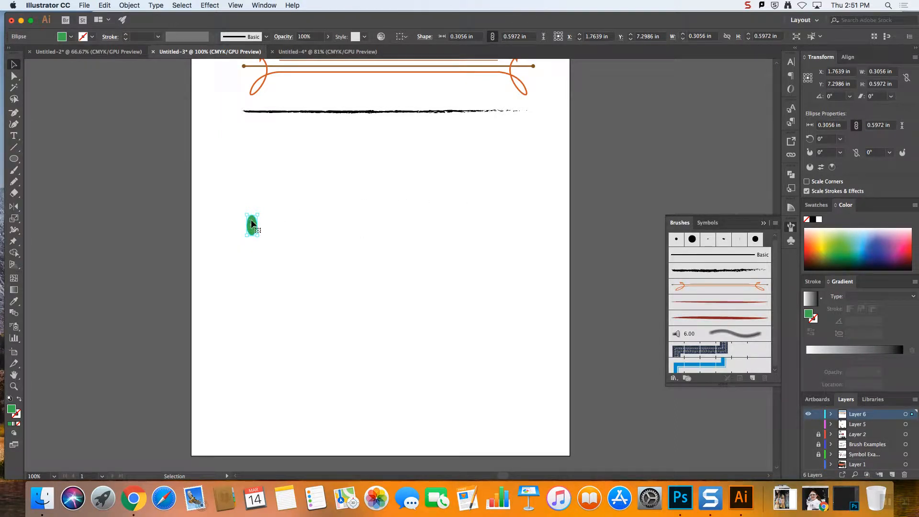
pyautogui.moveTo(257, 214); pyautogui.dragTo(767, 243)
pyautogui.click(283, 228)
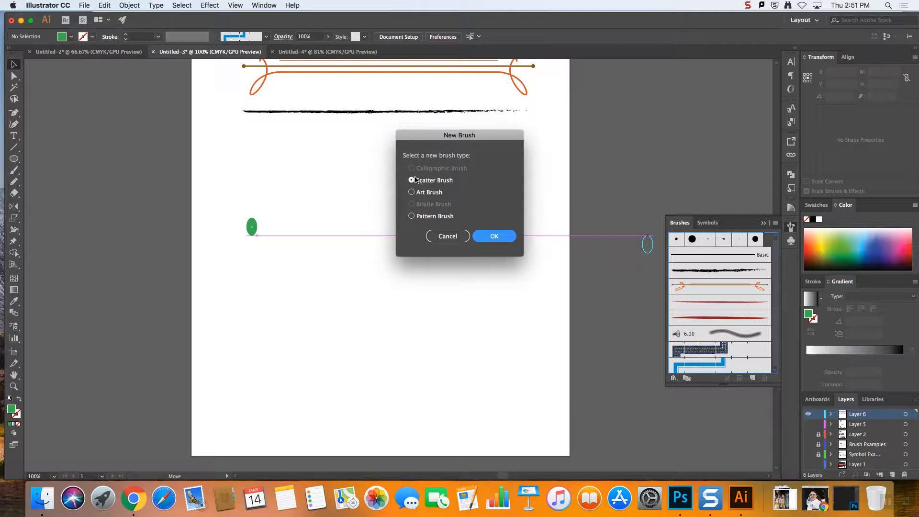
pyautogui.click(506, 238)
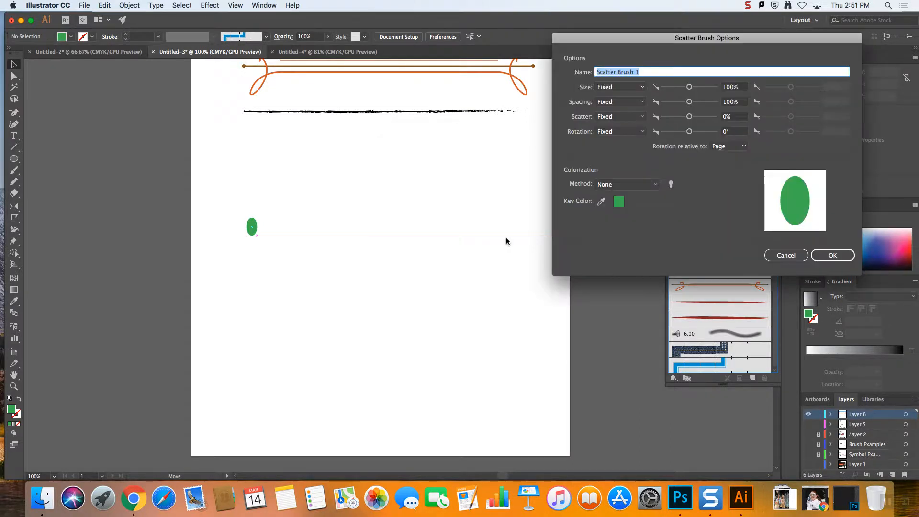
pyautogui.moveTo(636, 39)
pyautogui.mouseDown()
pyautogui.moveTo(454, 93)
pyautogui.moveTo(424, 92)
pyautogui.mouseUp()
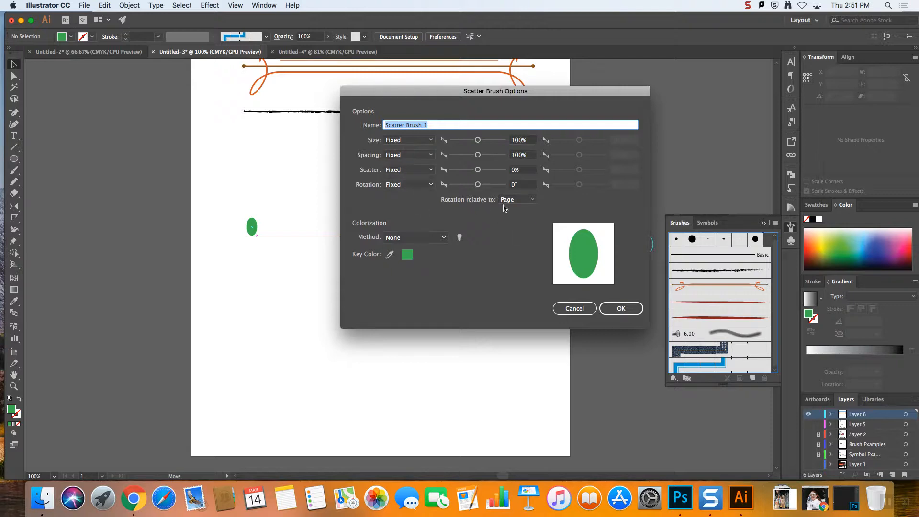
pyautogui.click(621, 309)
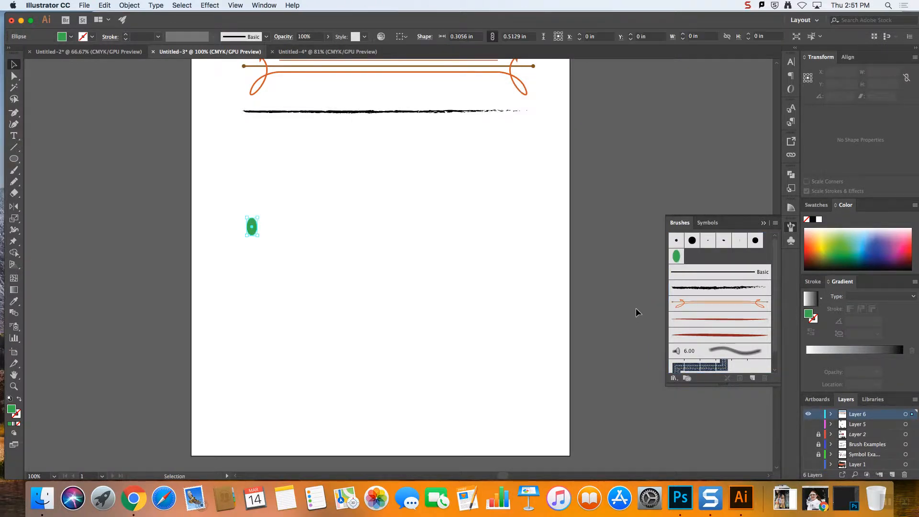
# Draw a horizontal line about 8.05 in long below the green ellipse and apply the new scatter brush to it
pyautogui.click(16, 147)
pyautogui.moveTo(242, 306)
pyautogui.mouseDown()
pyautogui.moveTo(479, 312)
pyautogui.moveTo(478, 298)
pyautogui.moveTo(512, 306)
pyautogui.mouseUp()
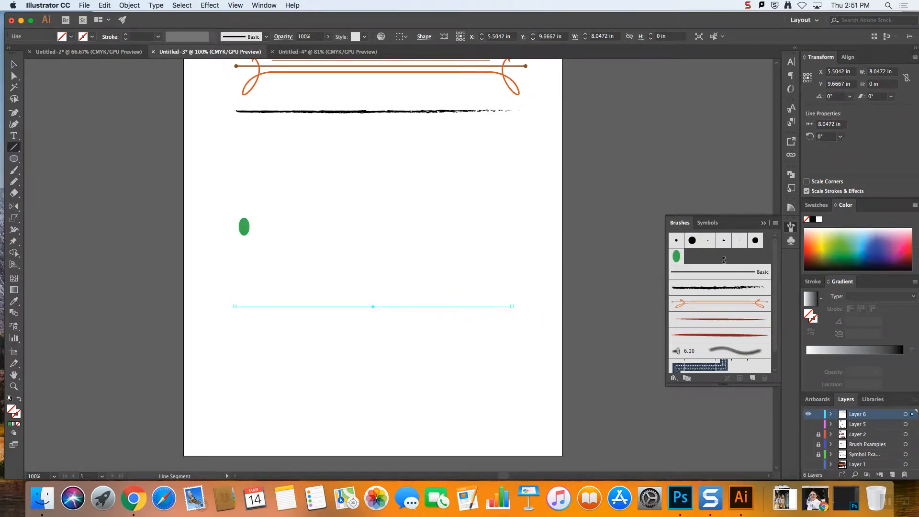
pyautogui.click(677, 257)
pyautogui.click(14, 65)
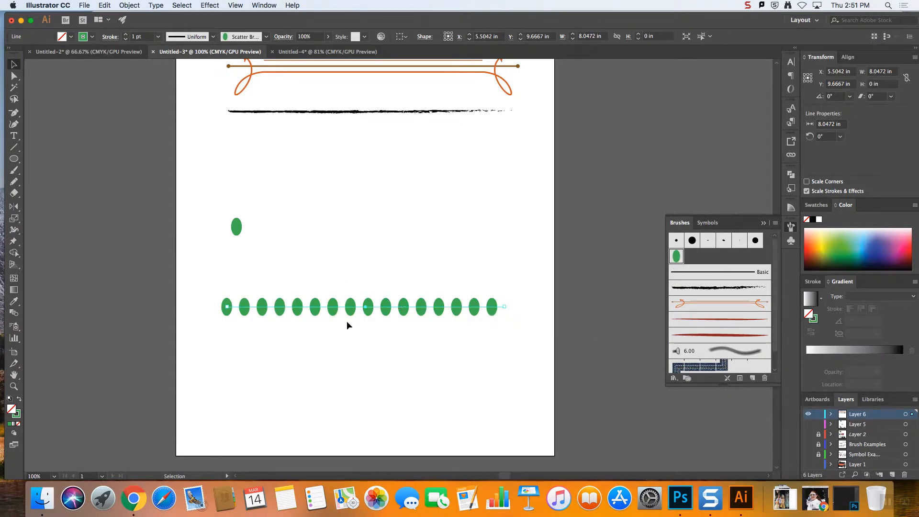
# Open the green oval scatter brush's options clear of the line and set Size to Random with Spacing at Fixed
pyautogui.doubleClick(676, 257)
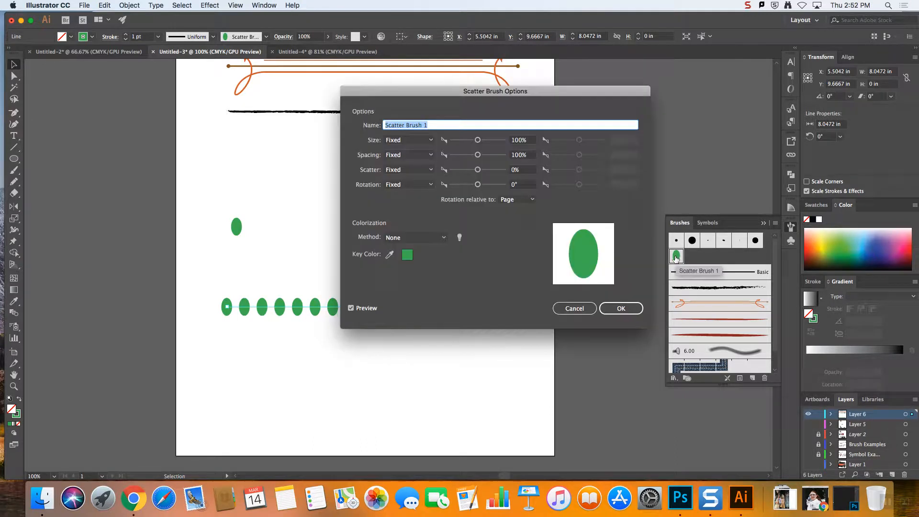
pyautogui.moveTo(446, 98); pyautogui.dragTo(588, 31)
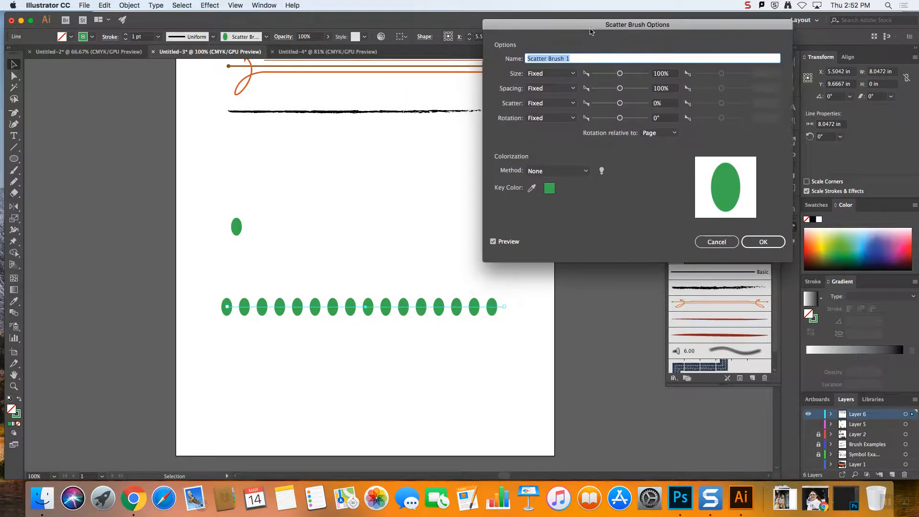
pyautogui.click(552, 73)
pyautogui.click(550, 84)
pyautogui.click(552, 89)
pyautogui.click(552, 101)
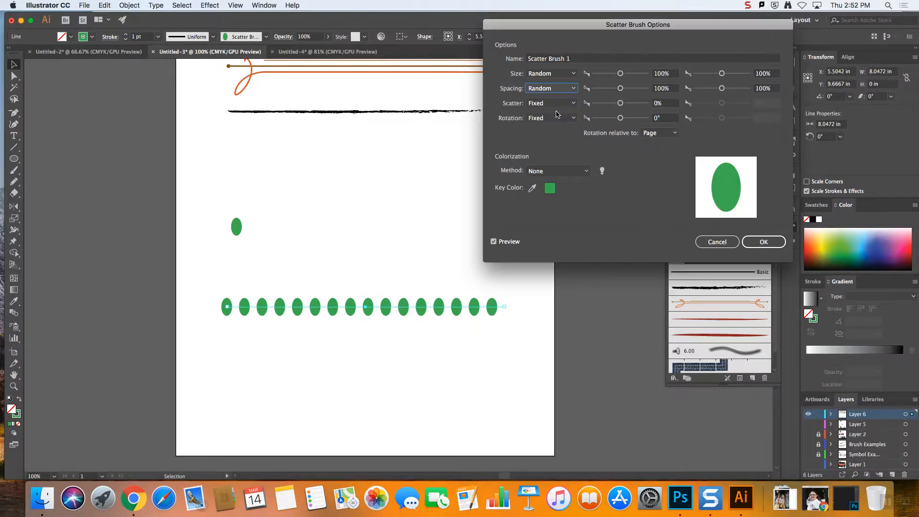
pyautogui.click(554, 77)
pyautogui.click(552, 82)
pyautogui.click(550, 88)
pyautogui.click(548, 98)
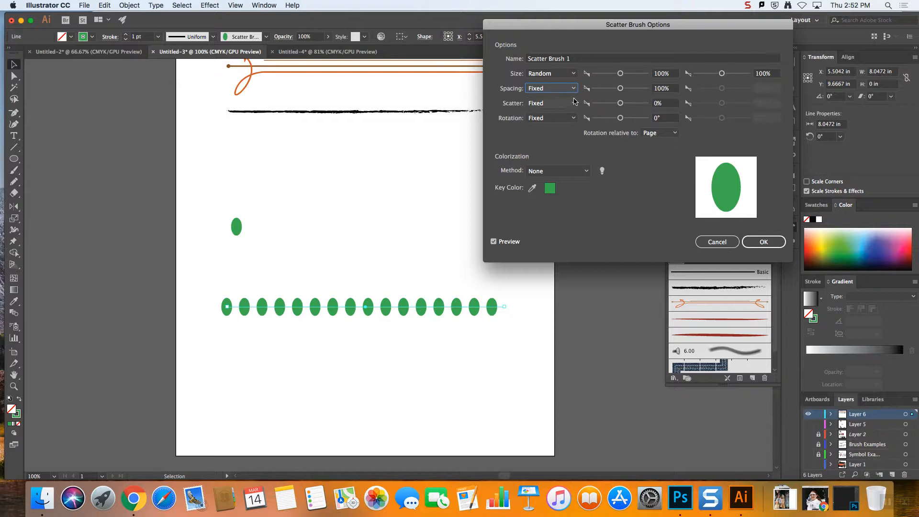
# Set the random size range to 30% through 193% and compare the line with the preview off and on
pyautogui.moveTo(621, 74); pyautogui.dragTo(601, 79)
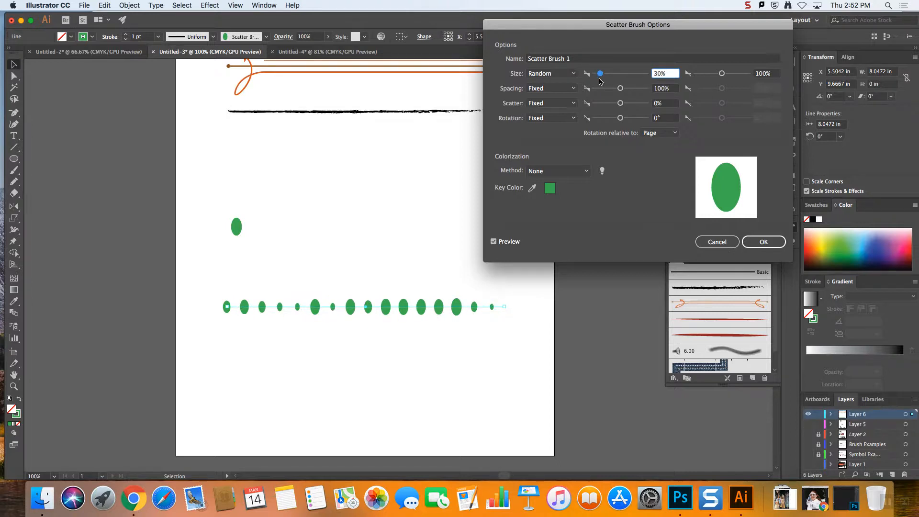
pyautogui.moveTo(722, 74)
pyautogui.mouseDown()
pyautogui.moveTo(755, 76)
pyautogui.moveTo(731, 78)
pyautogui.mouseUp()
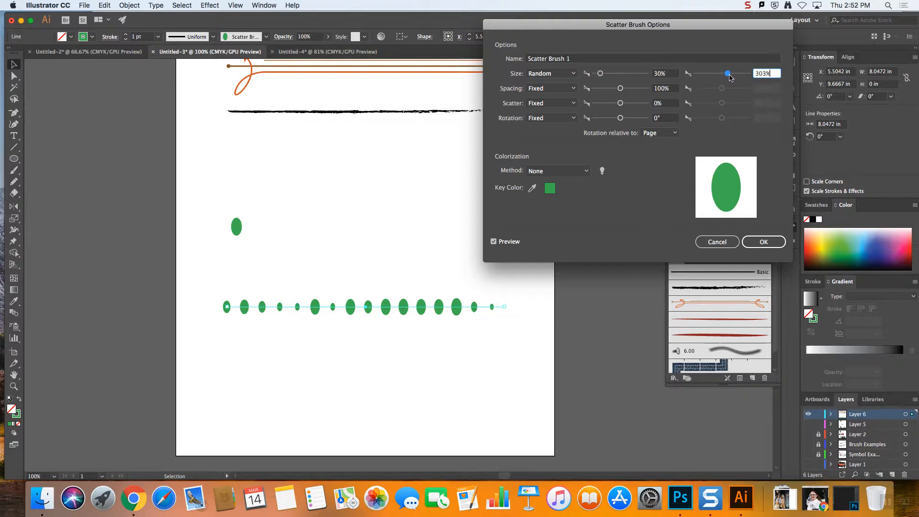
pyautogui.moveTo(728, 78); pyautogui.dragTo(726, 78)
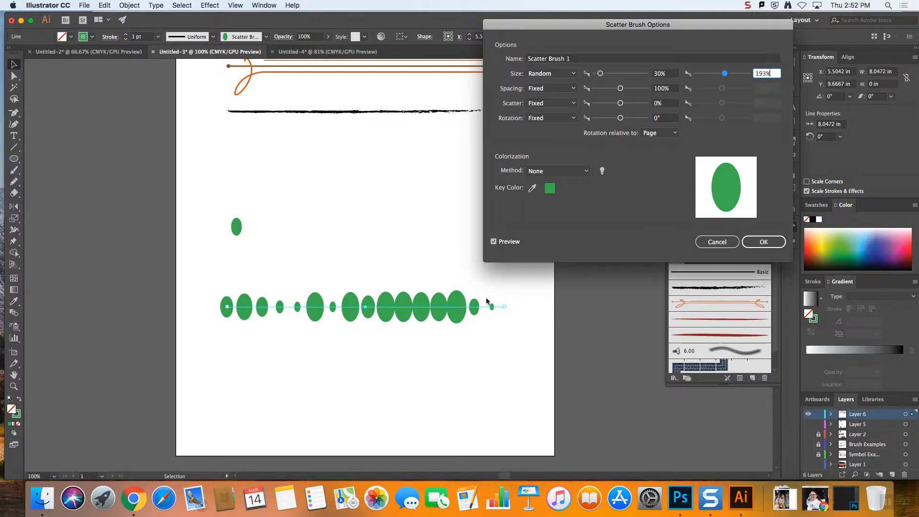
pyautogui.click(494, 242)
pyautogui.click(493, 242)
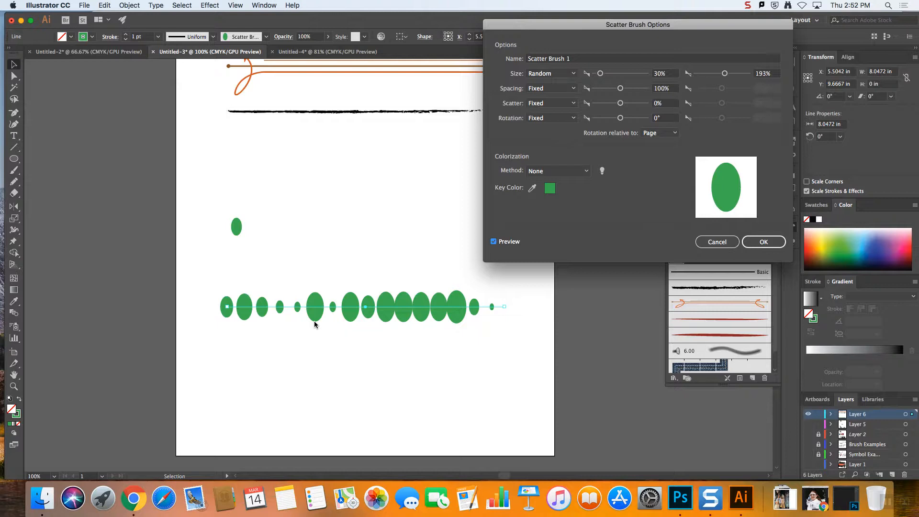
# Set the scatter brush's Spacing to Random, ranging from 33% to 215%
pyautogui.click(564, 88)
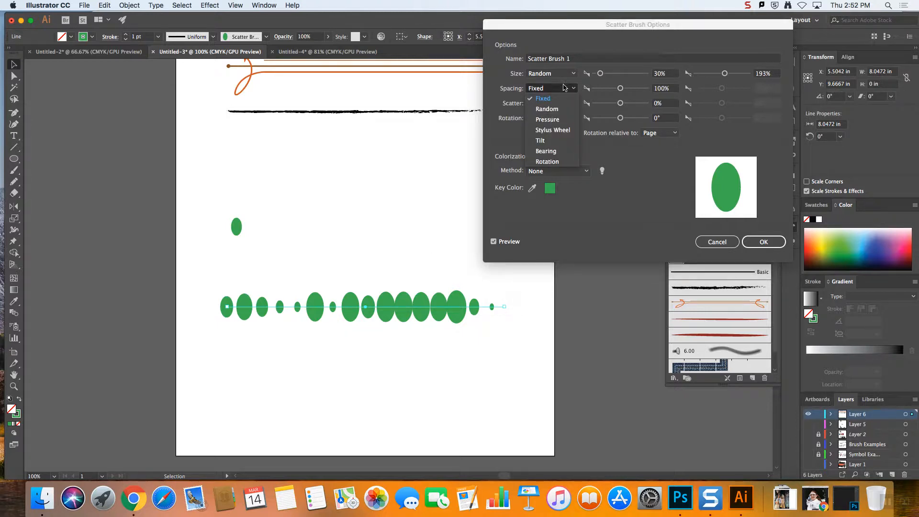
pyautogui.click(564, 111)
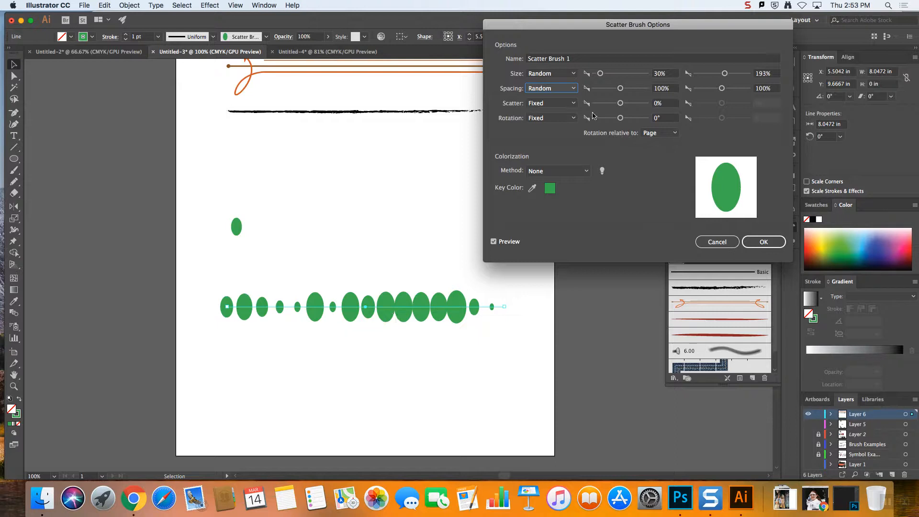
pyautogui.moveTo(621, 93); pyautogui.dragTo(602, 92)
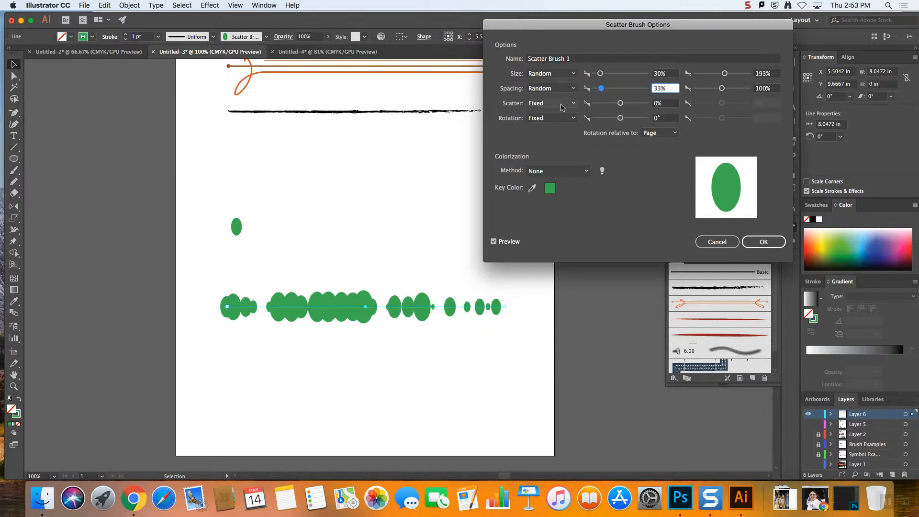
pyautogui.moveTo(721, 89)
pyautogui.mouseDown()
pyautogui.moveTo(733, 91)
pyautogui.moveTo(726, 91)
pyautogui.mouseUp()
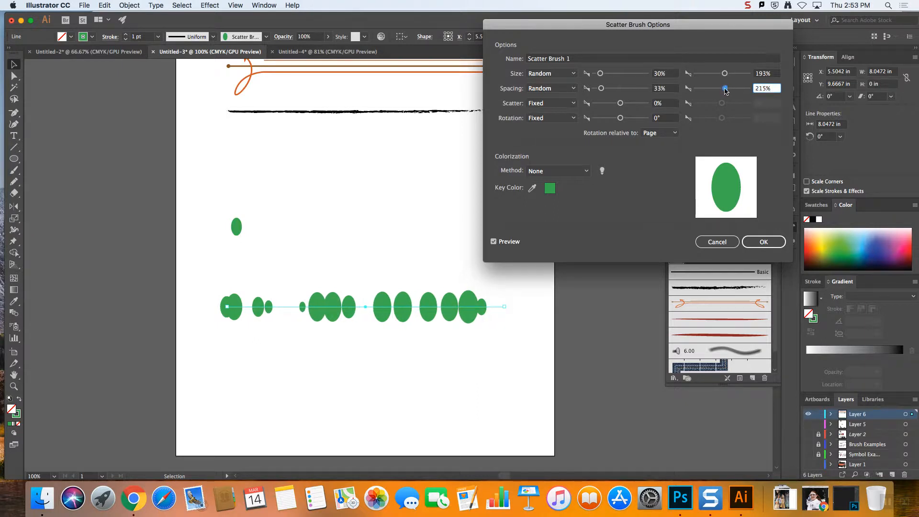
# Set the brush's Scatter to Random, ranging from -411% to 372%
pyautogui.click(551, 103)
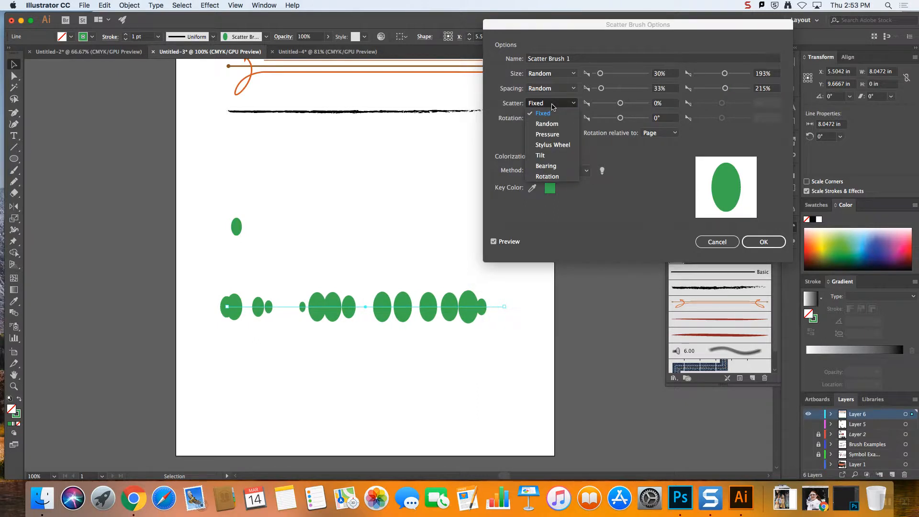
pyautogui.click(556, 105)
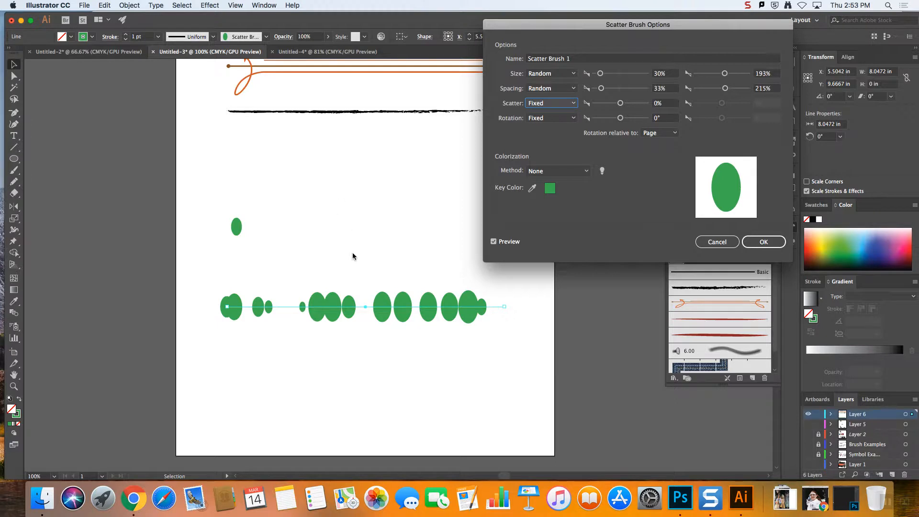
pyautogui.click(555, 106)
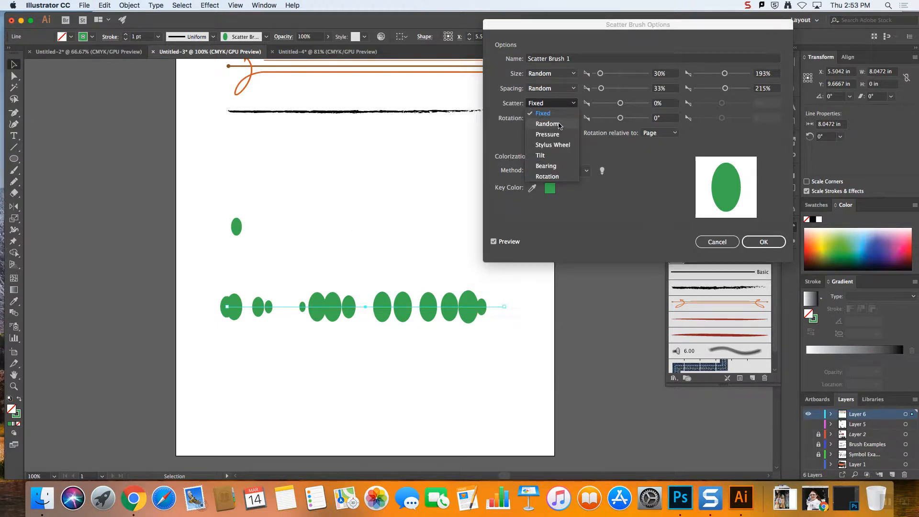
pyautogui.click(548, 123)
pyautogui.moveTo(621, 106)
pyautogui.mouseDown()
pyautogui.moveTo(594, 105)
pyautogui.moveTo(617, 105)
pyautogui.mouseUp()
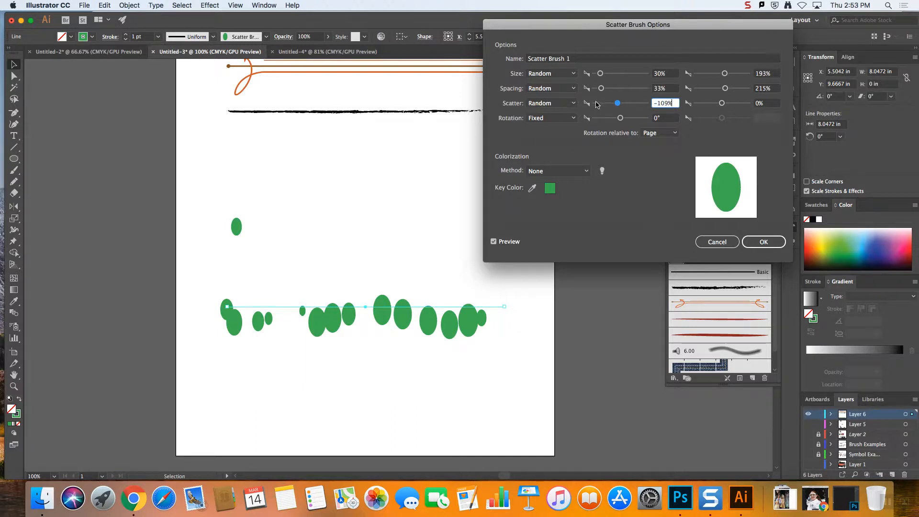
pyautogui.moveTo(613, 106)
pyautogui.mouseDown()
pyautogui.moveTo(589, 106)
pyautogui.moveTo(617, 106)
pyautogui.mouseUp()
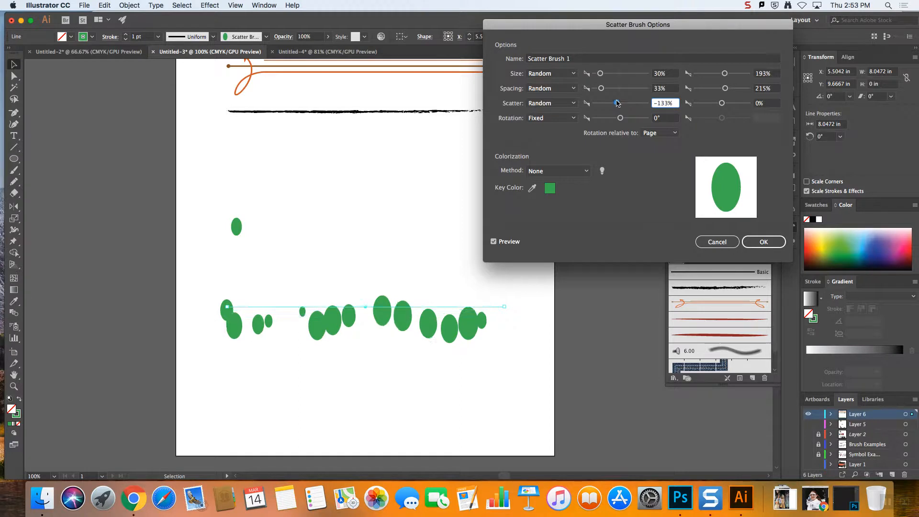
pyautogui.moveTo(722, 104); pyautogui.dragTo(731, 104)
pyautogui.moveTo(618, 104); pyautogui.dragTo(609, 105)
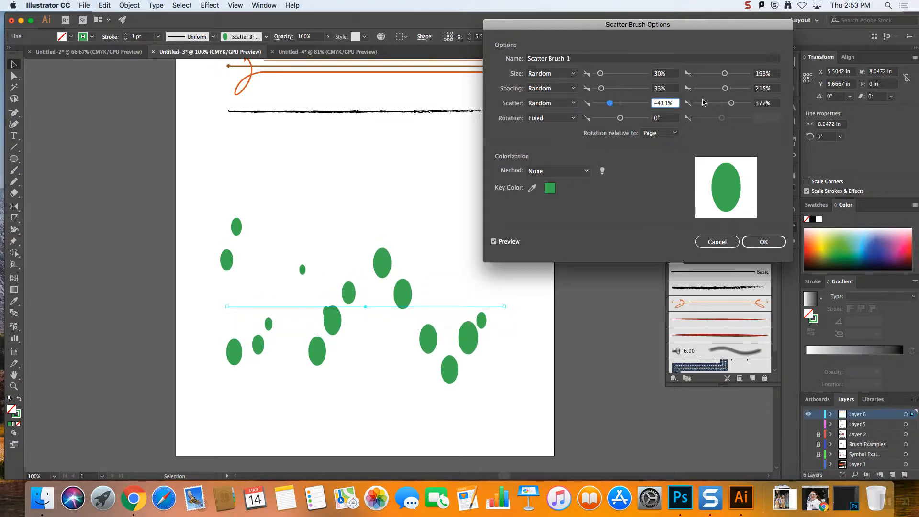
# Try wider Scatter limits for the brush and settle on a random range of -354% to 437%
pyautogui.moveTo(732, 104); pyautogui.dragTo(735, 104)
pyautogui.moveTo(609, 104); pyautogui.dragTo(587, 104)
pyautogui.moveTo(740, 105); pyautogui.dragTo(751, 104)
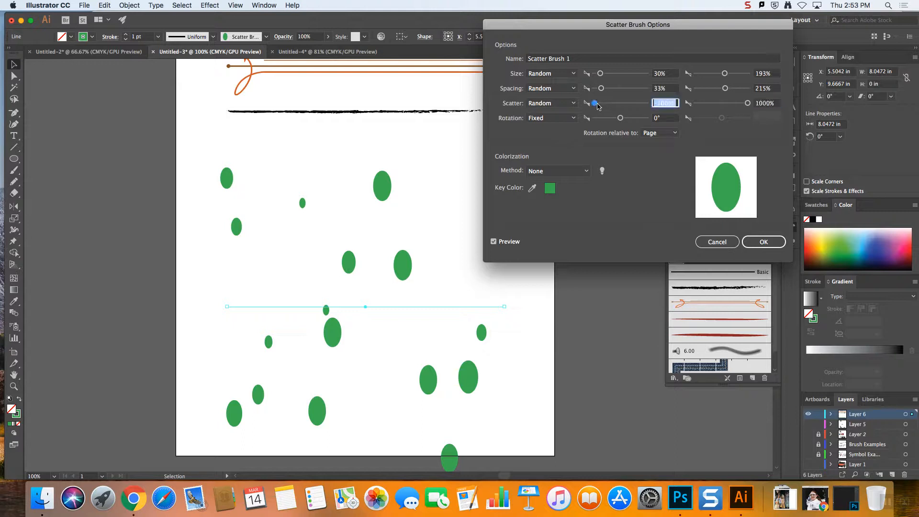
pyautogui.moveTo(598, 106); pyautogui.dragTo(614, 106)
pyautogui.moveTo(747, 104); pyautogui.dragTo(732, 105)
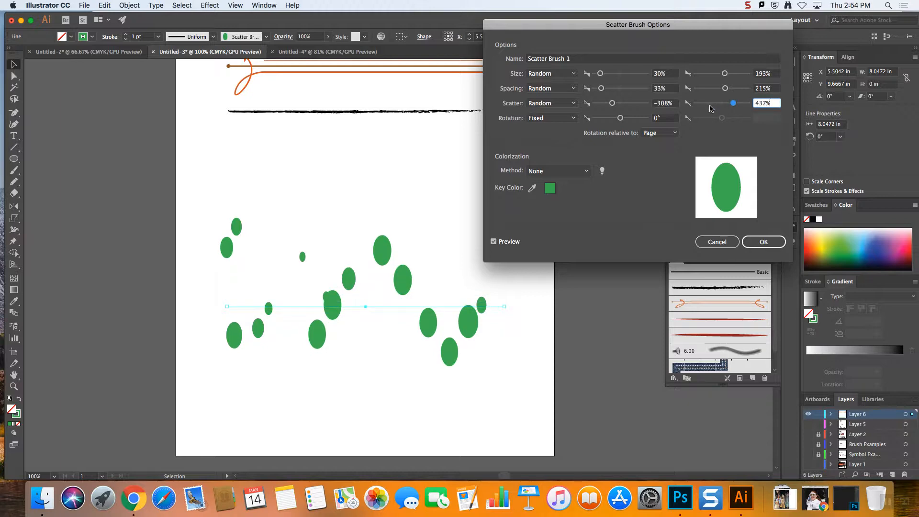
pyautogui.moveTo(613, 103); pyautogui.dragTo(611, 103)
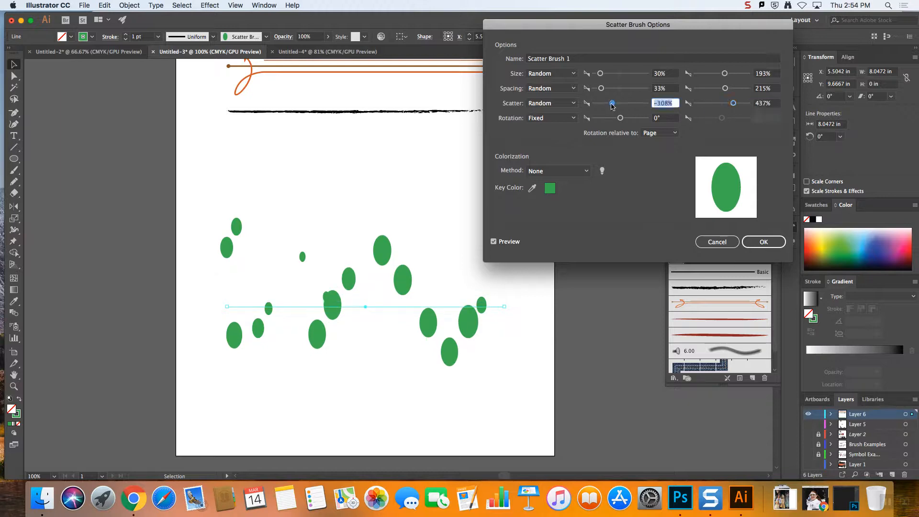
# Set the brush's Rotation to Random, ranging from -180° to 180°
pyautogui.click(560, 119)
pyautogui.click(548, 139)
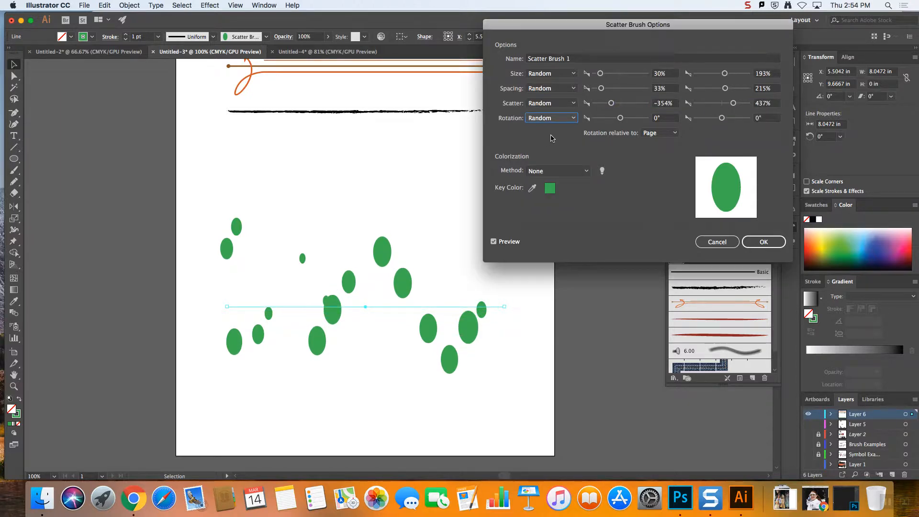
pyautogui.moveTo(620, 119); pyautogui.dragTo(601, 119)
pyautogui.moveTo(722, 119); pyautogui.dragTo(757, 118)
pyautogui.moveTo(602, 119); pyautogui.dragTo(567, 119)
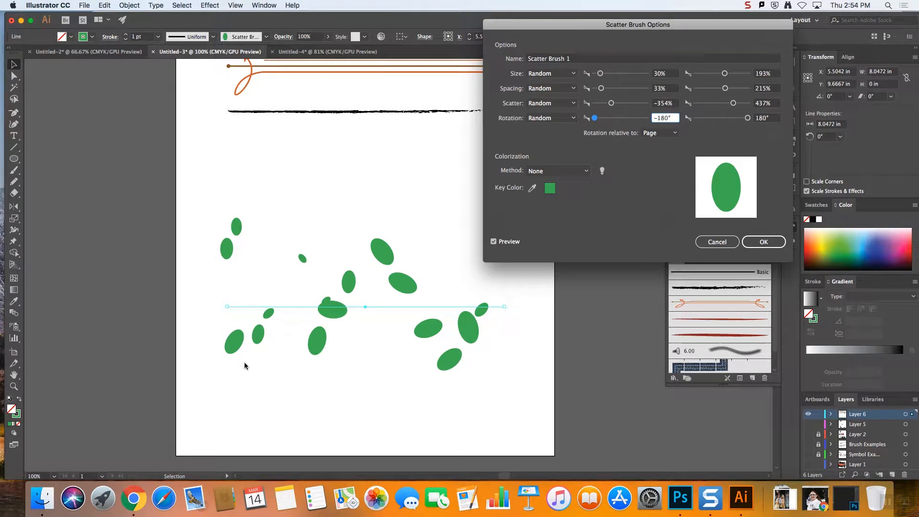
# Keep the brush's colorization method at None and apply the brush changes to the existing strokes
pyautogui.click(559, 172)
pyautogui.click(560, 179)
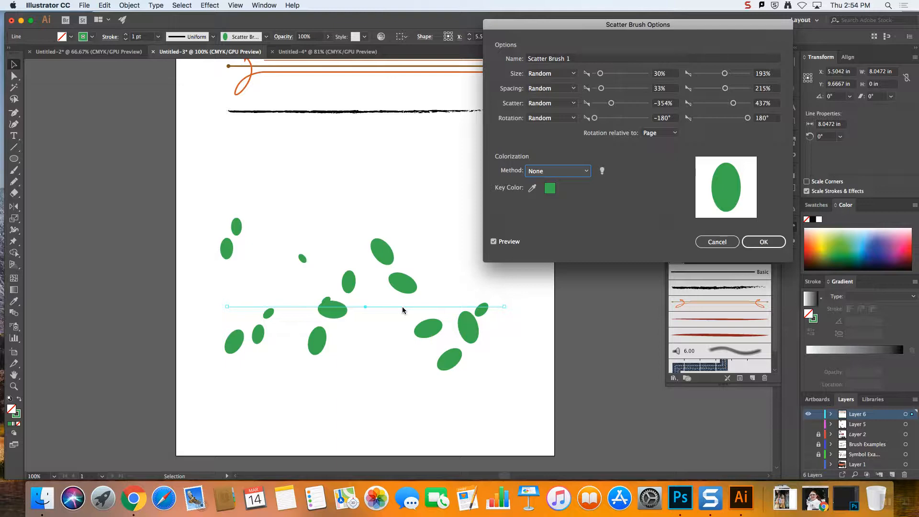
pyautogui.click(763, 242)
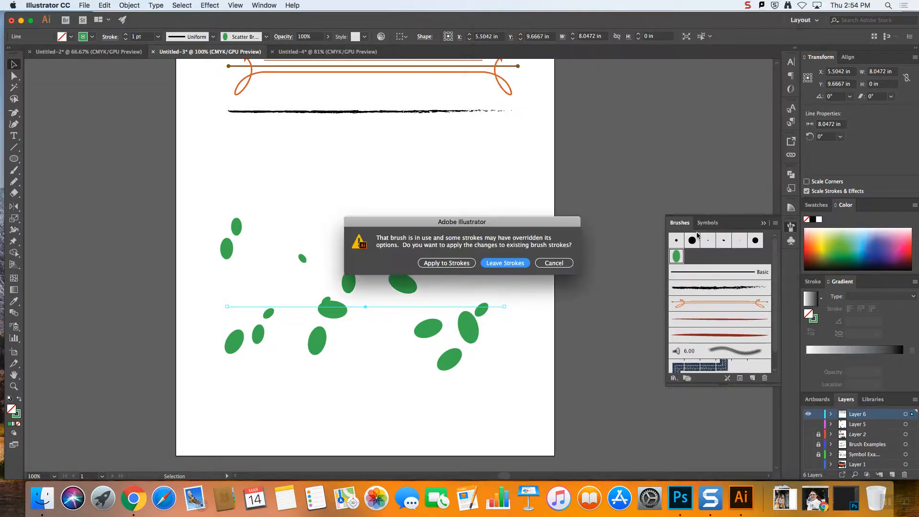
pyautogui.click(463, 265)
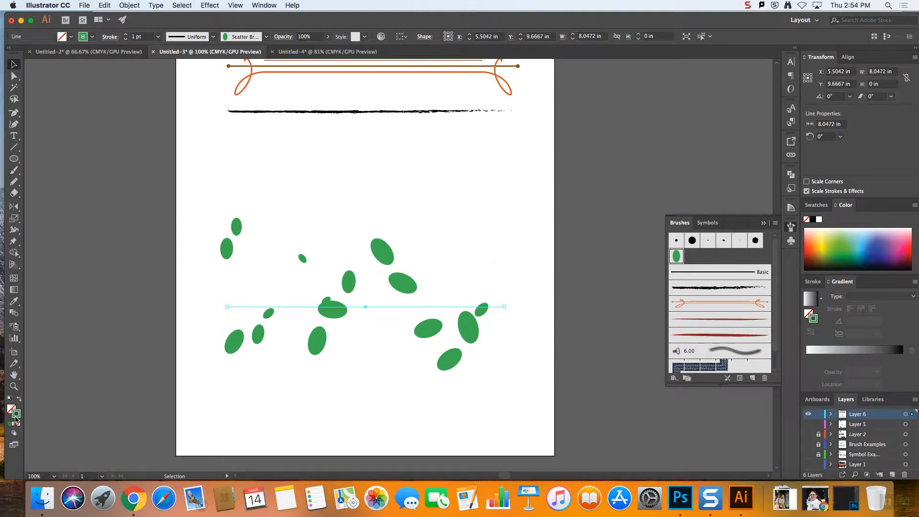
# With nothing selected, set the stroke color to the dark purple #720A68
pyautogui.click(144, 365)
pyautogui.doubleClick(17, 415)
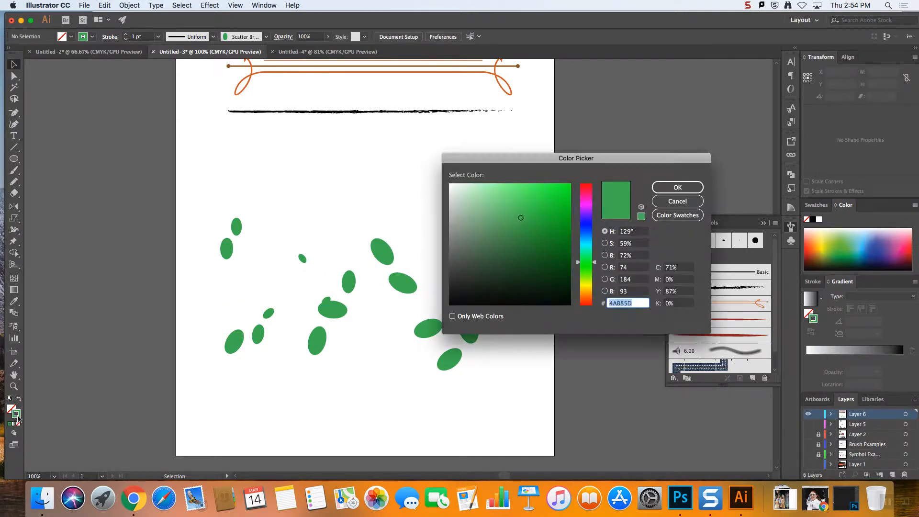
pyautogui.moveTo(541, 263)
pyautogui.mouseDown()
pyautogui.moveTo(564, 284)
pyautogui.moveTo(586, 273)
pyautogui.moveTo(586, 203)
pyautogui.mouseUp()
pyautogui.moveTo(549, 261); pyautogui.dragTo(560, 251)
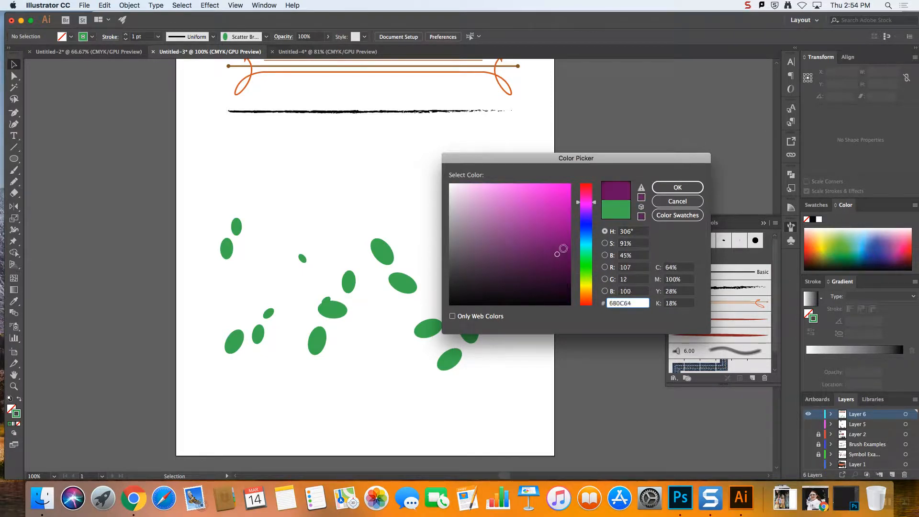
pyautogui.click(683, 187)
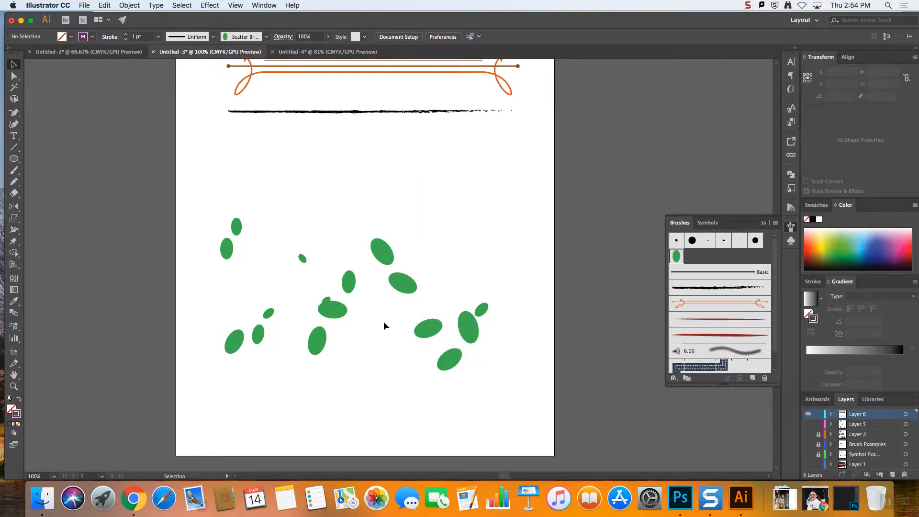
# Draw a gently sloping line about 8.9 in long above the green ovals and give it the oval scatter brush
pyautogui.click(13, 147)
pyautogui.moveTo(241, 160)
pyautogui.mouseDown()
pyautogui.moveTo(521, 164)
pyautogui.moveTo(545, 207)
pyautogui.mouseUp()
pyautogui.click(677, 256)
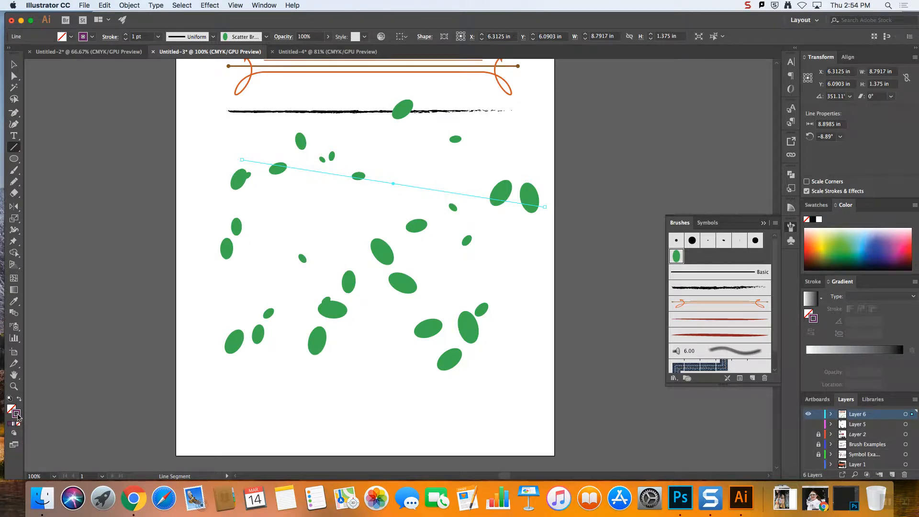
# Change the oval scatter brush's colorization method to Hue Shift and apply it to the existing strokes
pyautogui.doubleClick(677, 257)
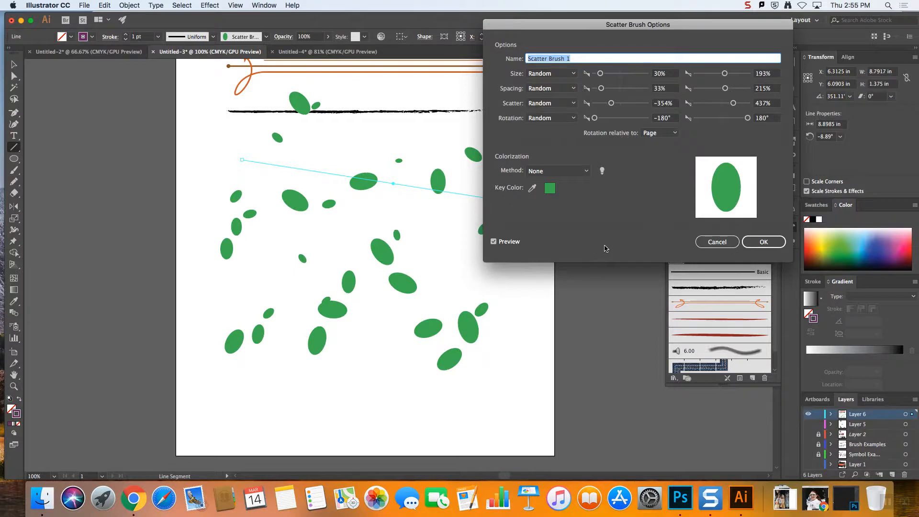
pyautogui.click(550, 171)
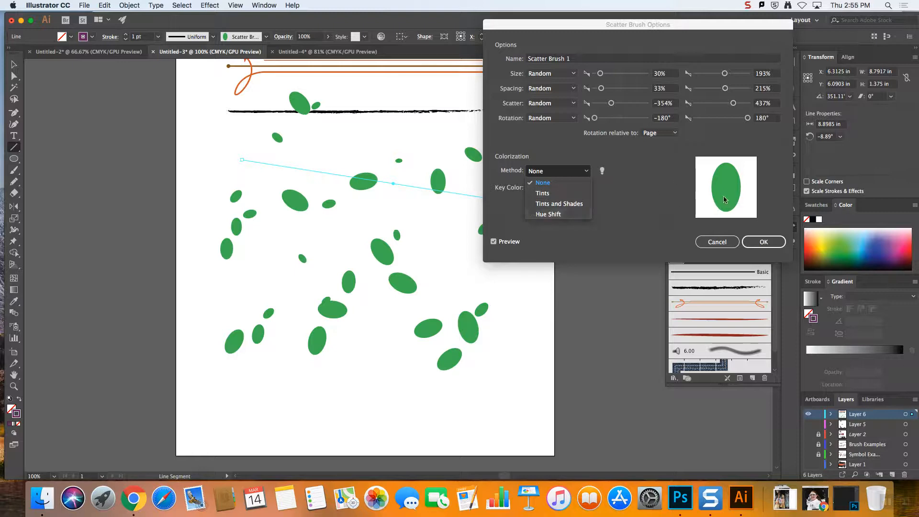
pyautogui.click(563, 216)
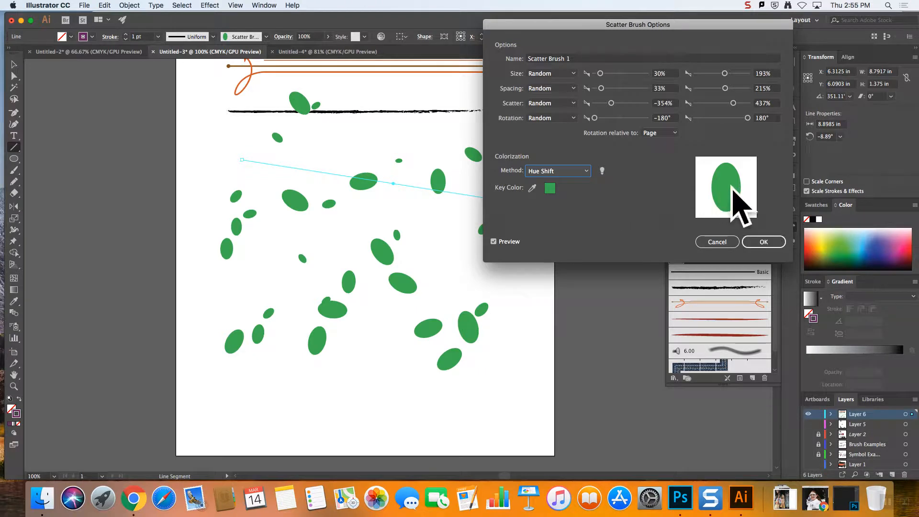
pyautogui.click(773, 243)
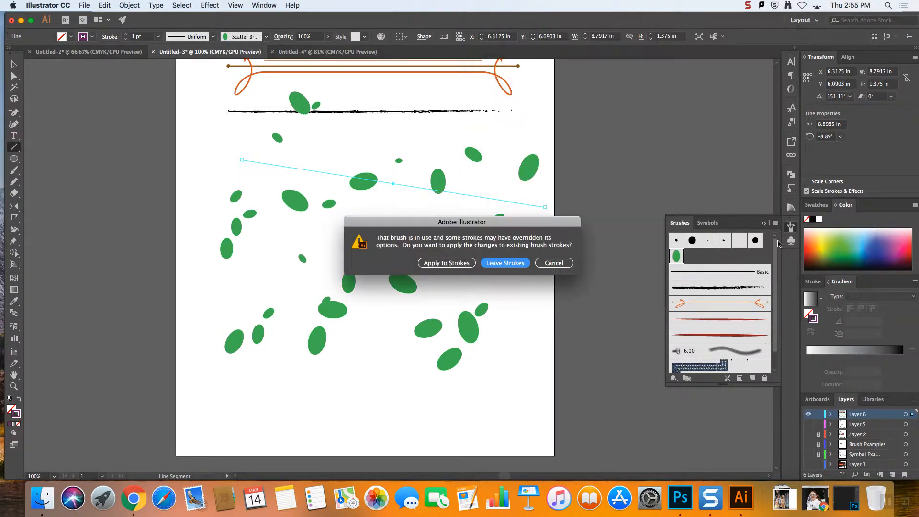
pyautogui.click(445, 263)
# Move the purple scatter line down so its ovals overlap the green ones
pyautogui.click(572, 236)
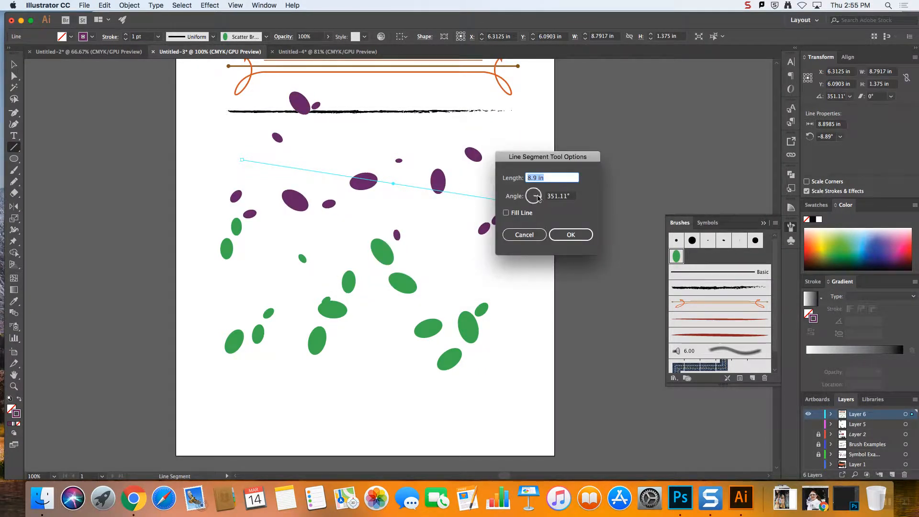
pyautogui.click(524, 234)
pyautogui.press('v')
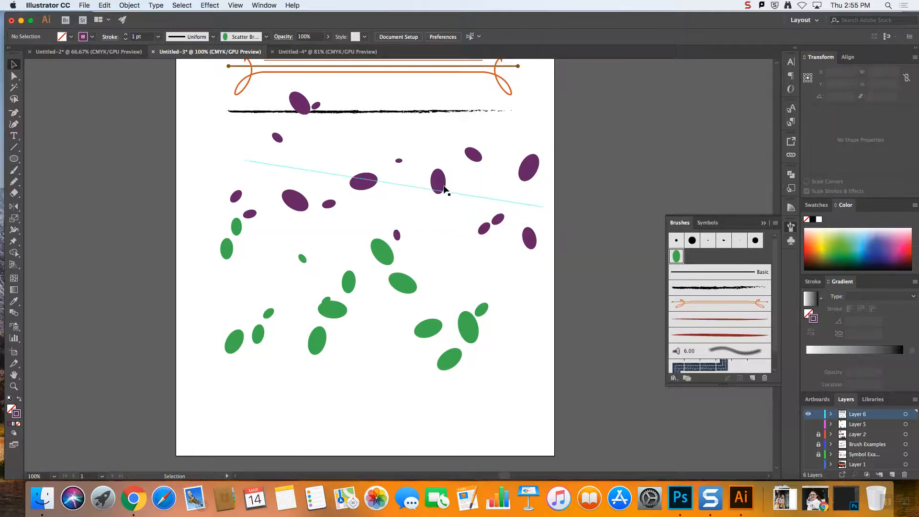
pyautogui.moveTo(439, 188); pyautogui.dragTo(418, 267)
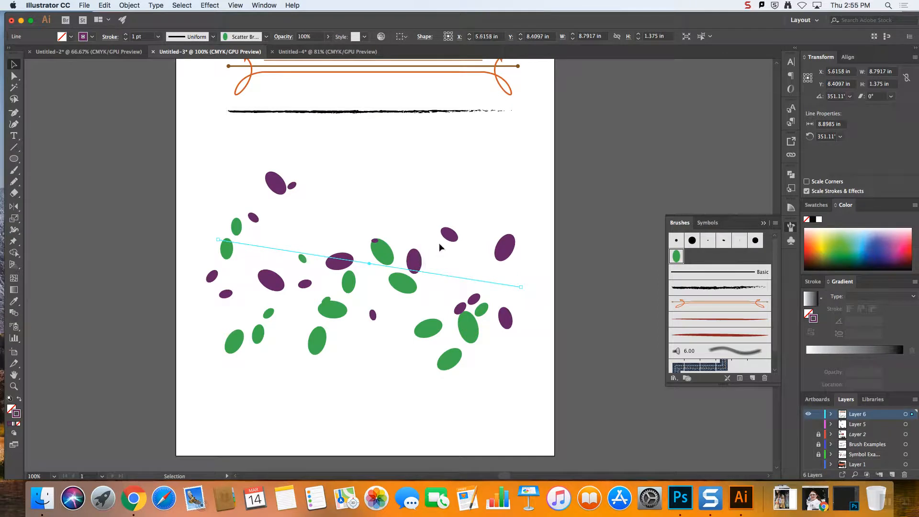
# Draw a rising diagonal line about 7.6 in long with the oval scatter brush and color its stroke light purple #DB82D9
pyautogui.click(13, 147)
pyautogui.moveTo(284, 360); pyautogui.dragTo(461, 169)
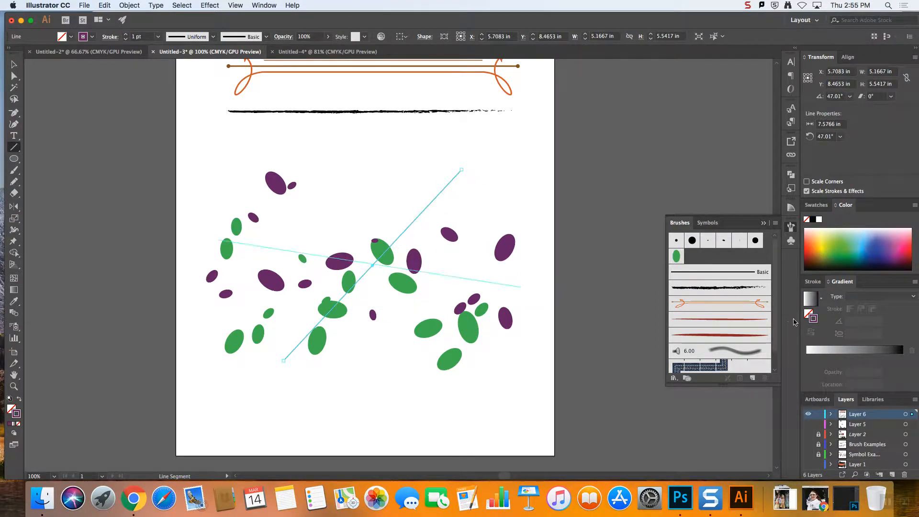
pyautogui.click(677, 257)
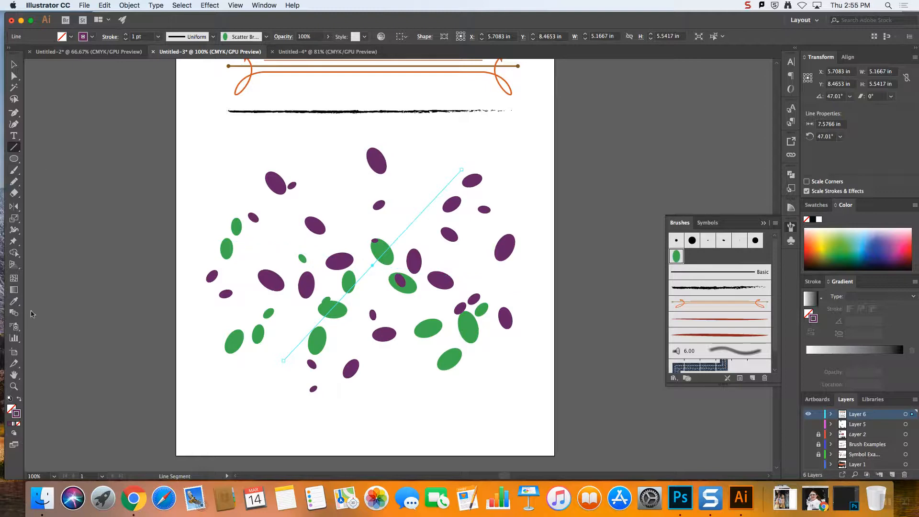
pyautogui.doubleClick(19, 415)
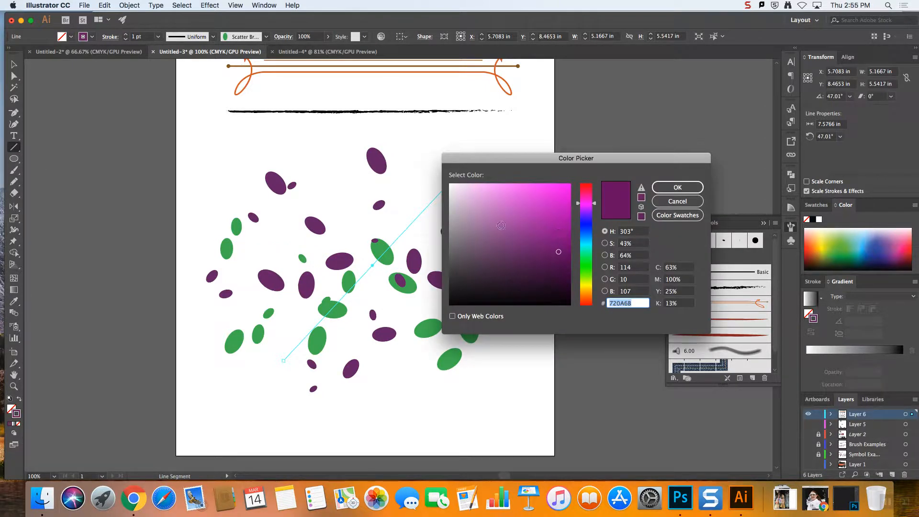
pyautogui.click(499, 201)
pyautogui.click(677, 187)
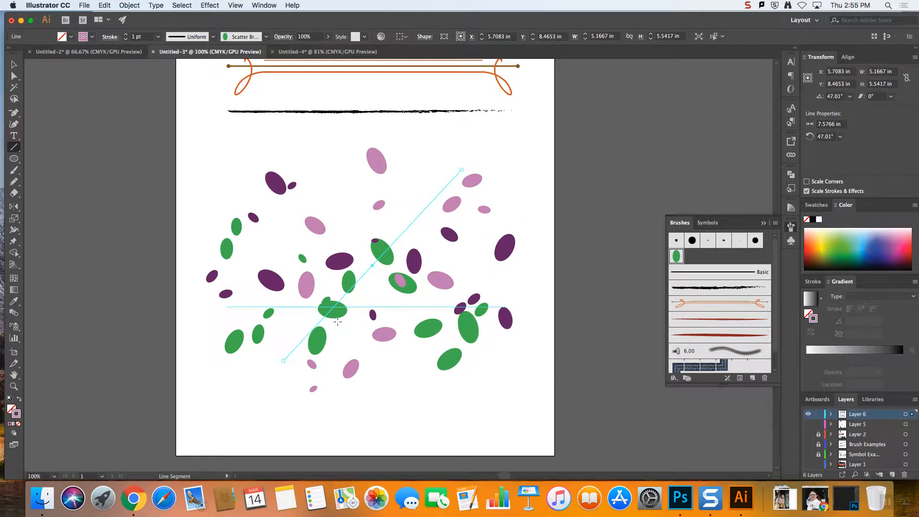
# Draw a falling diagonal line about 8.9 in long across the ovals, with a blue stroke and the oval scatter brush
pyautogui.moveTo(258, 199)
pyautogui.mouseDown()
pyautogui.moveTo(479, 438)
pyautogui.moveTo(465, 420)
pyautogui.mouseUp()
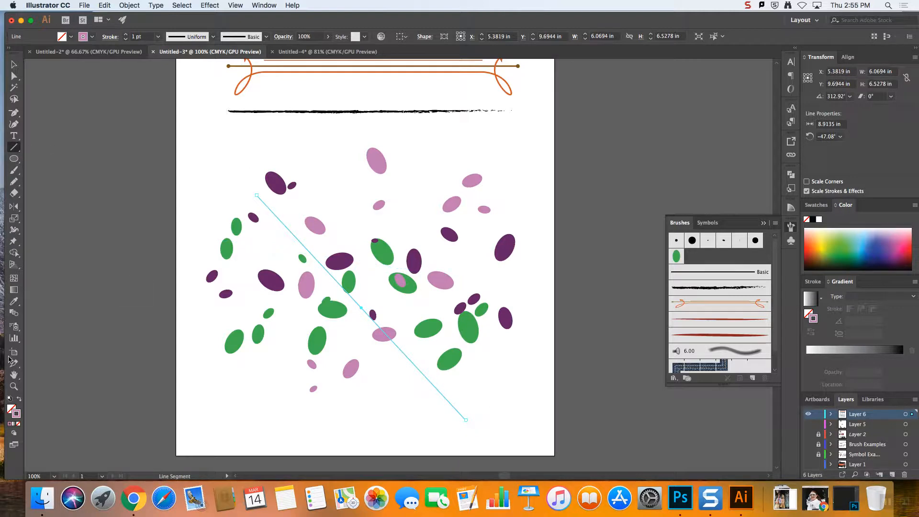
pyautogui.doubleClick(17, 416)
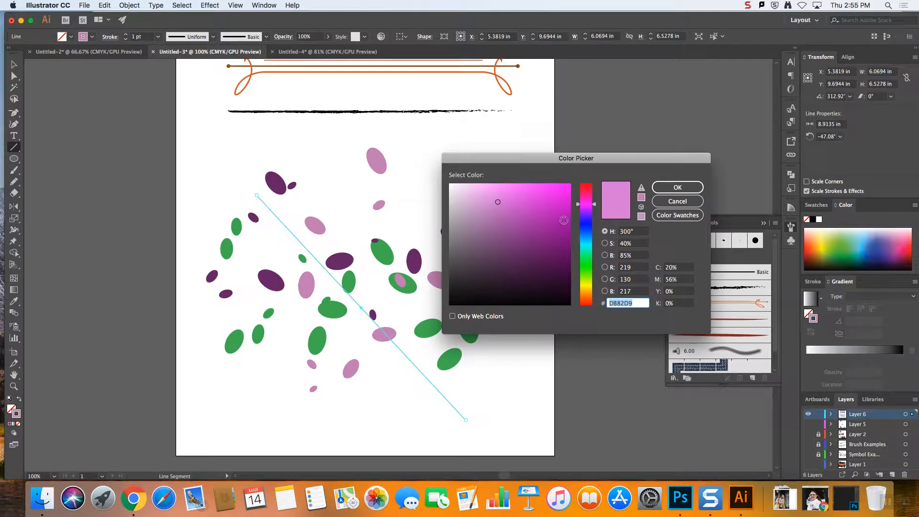
pyautogui.moveTo(593, 259); pyautogui.dragTo(592, 233)
pyautogui.moveTo(549, 190); pyautogui.dragTo(560, 189)
pyautogui.click(678, 187)
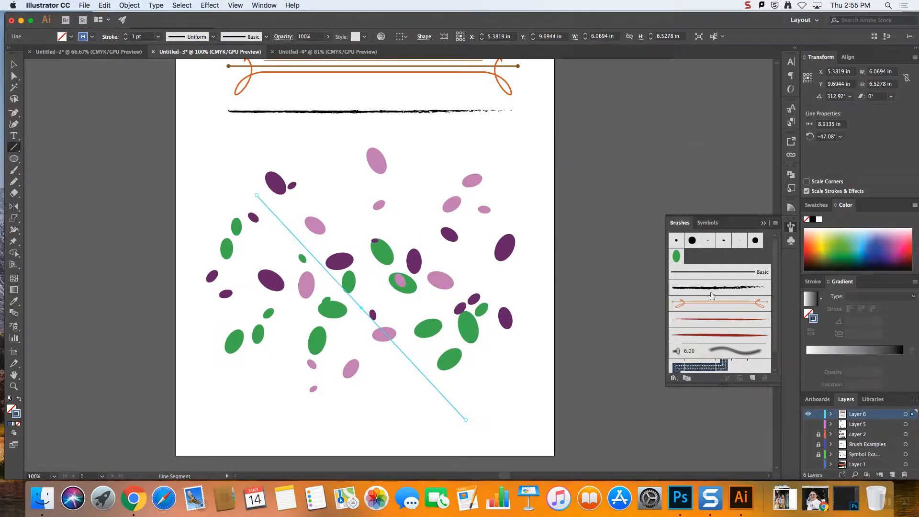
pyautogui.click(677, 256)
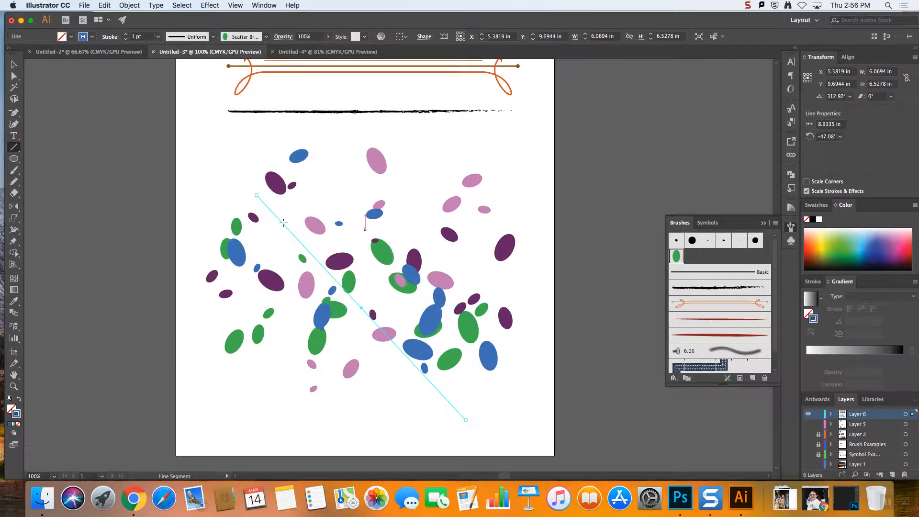
# Duplicate the blue scatter line and place the copies on the empty canvas beside the artboard
pyautogui.click(13, 64)
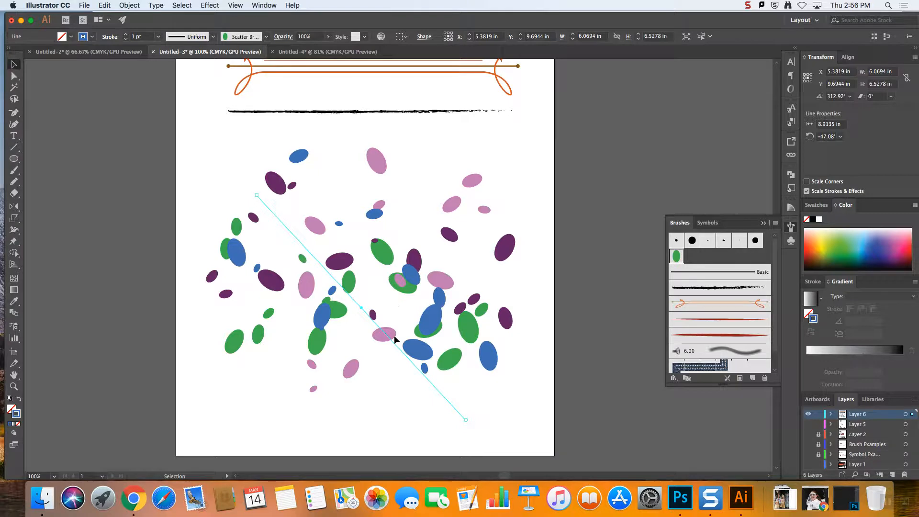
pyautogui.moveTo(392, 344)
pyautogui.mouseDown()
pyautogui.moveTo(626, 256)
pyautogui.moveTo(505, 335)
pyautogui.mouseUp()
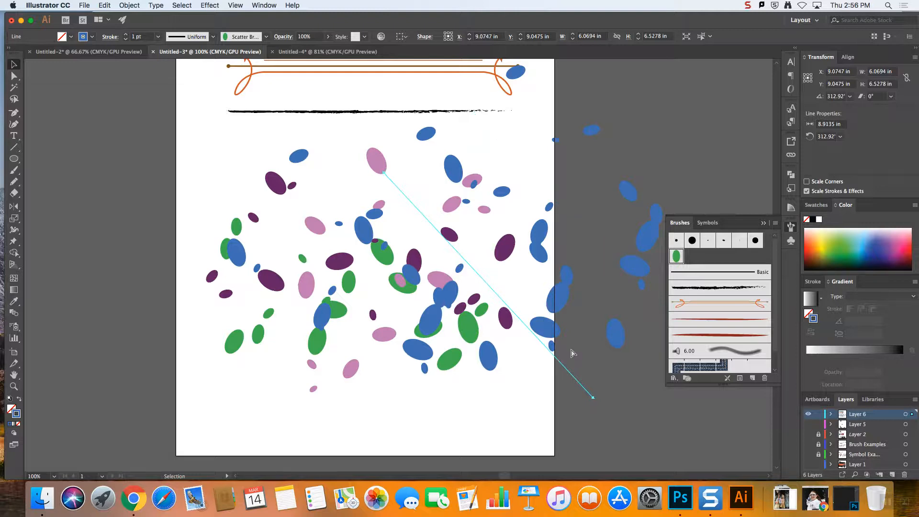
pyautogui.press('super+minus')
pyautogui.moveTo(450, 321)
pyautogui.mouseDown()
pyautogui.moveTo(620, 201)
pyautogui.moveTo(509, 236)
pyautogui.moveTo(557, 226)
pyautogui.moveTo(550, 261)
pyautogui.moveTo(609, 378)
pyautogui.mouseUp()
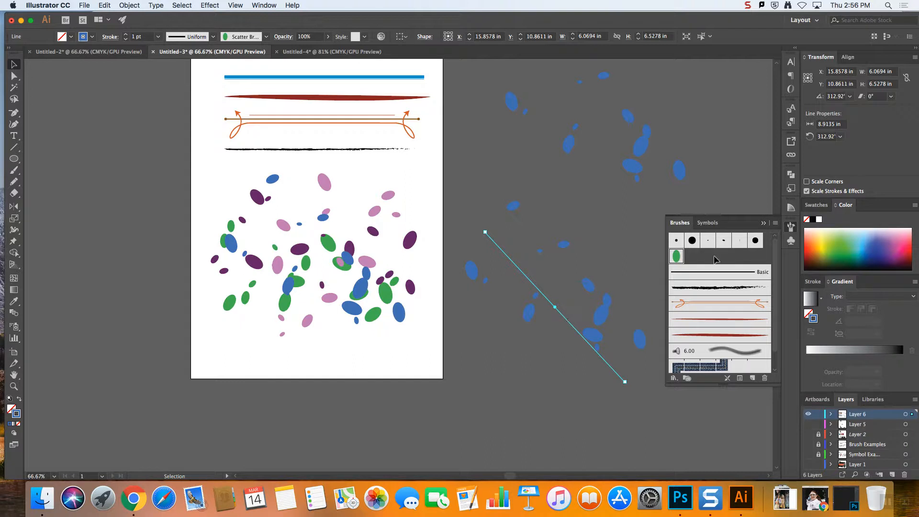
# Reapply the oval scatter brush to the copied blue line and keep one copy beside the upper part of the artboard
pyautogui.click(677, 257)
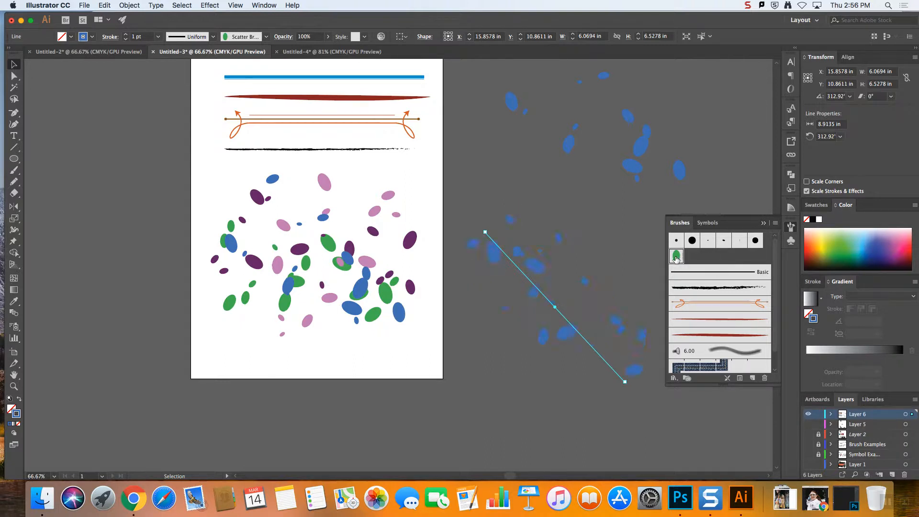
pyautogui.click(633, 153)
pyautogui.moveTo(621, 179)
pyautogui.mouseDown()
pyautogui.moveTo(567, 330)
pyautogui.moveTo(436, 295)
pyautogui.moveTo(311, 288)
pyautogui.moveTo(313, 301)
pyautogui.moveTo(297, 312)
pyautogui.moveTo(363, 241)
pyautogui.moveTo(561, 211)
pyautogui.mouseUp()
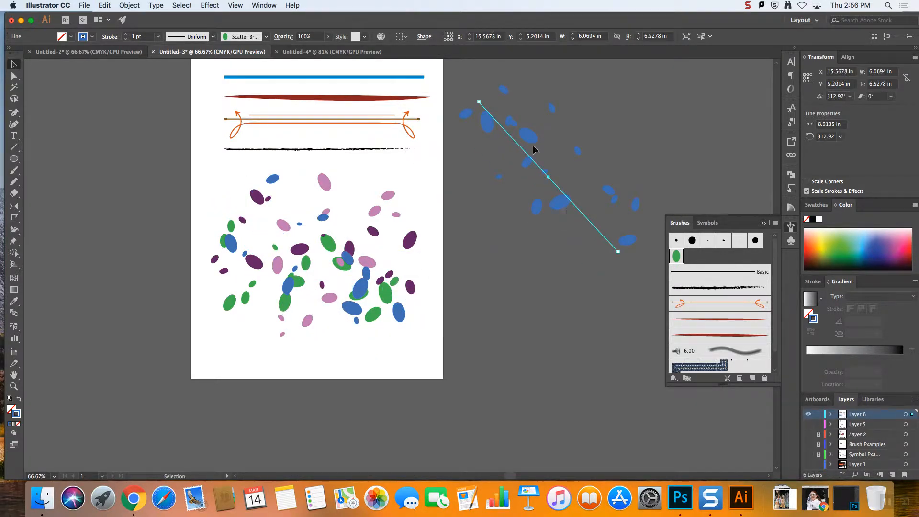
# Collapse the brush list and expand the appearance of the blue scatter line beside the artboard
pyautogui.click(763, 224)
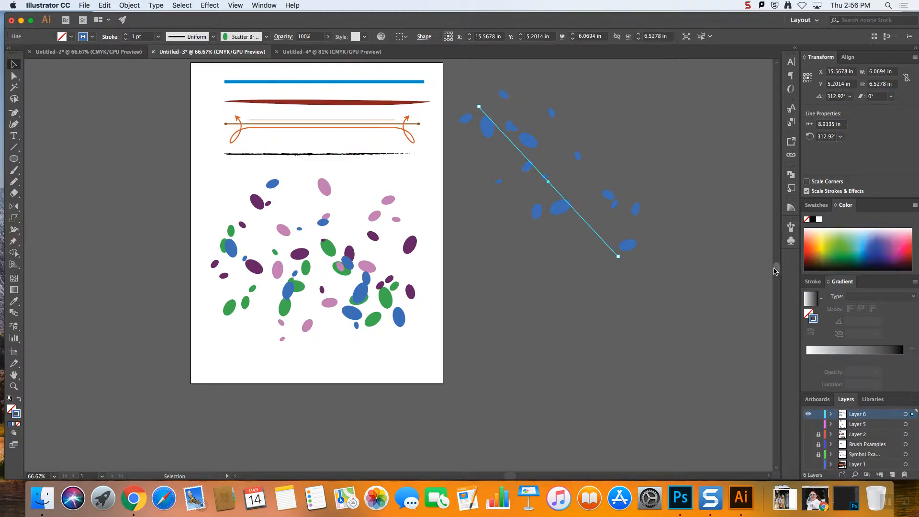
pyautogui.scroll(3, 775, 259)
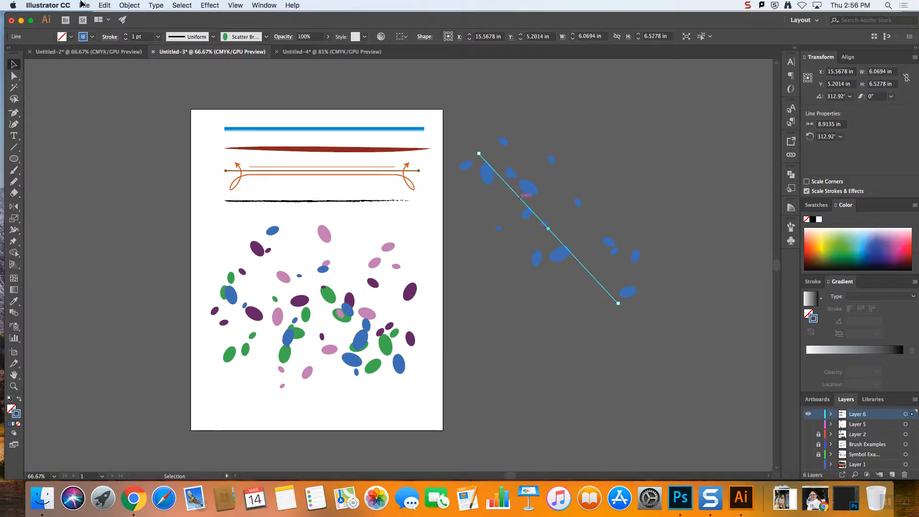
pyautogui.click(135, 5)
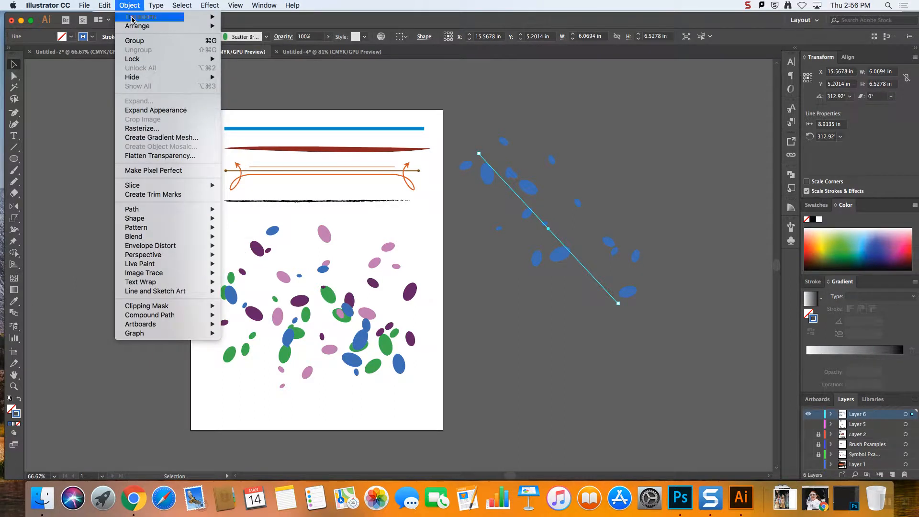
pyautogui.click(143, 112)
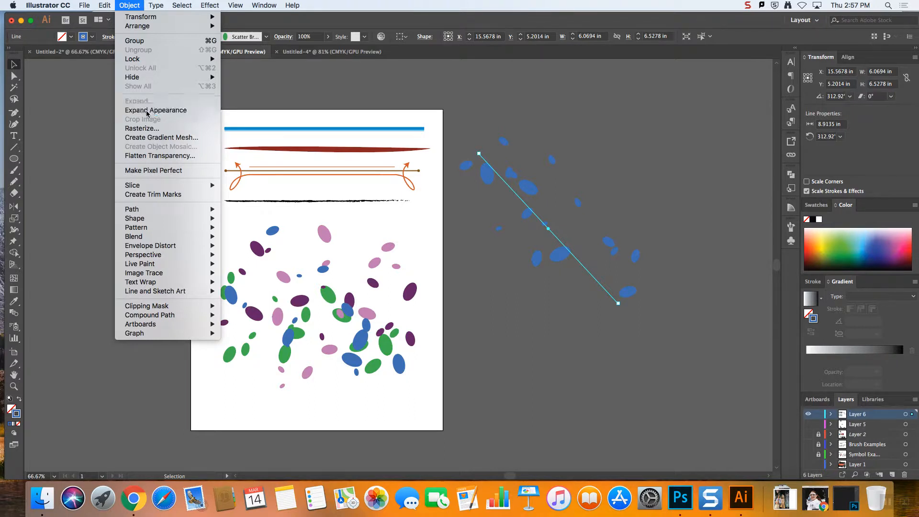
# Ungroup the expanded blue scatter artwork beside the artboard into separate oval objects
pyautogui.click(685, 214)
pyautogui.click(553, 258)
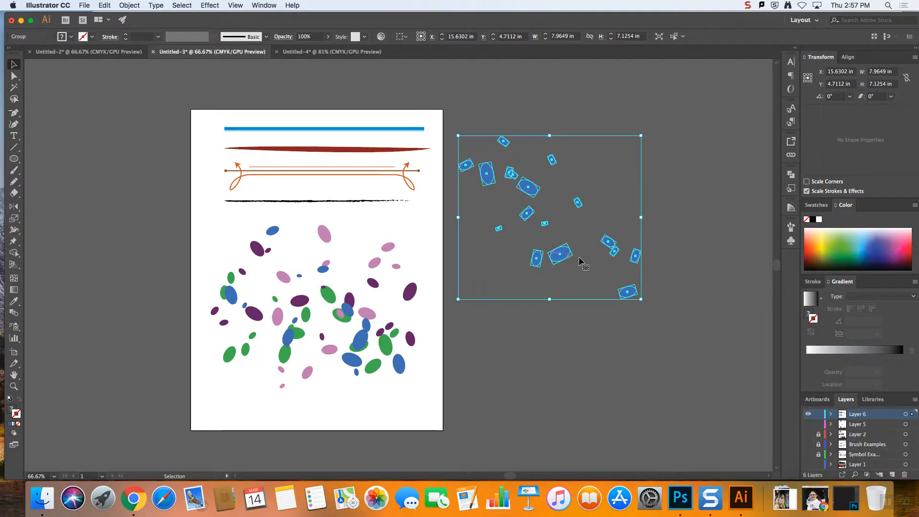
pyautogui.rightClick(556, 260)
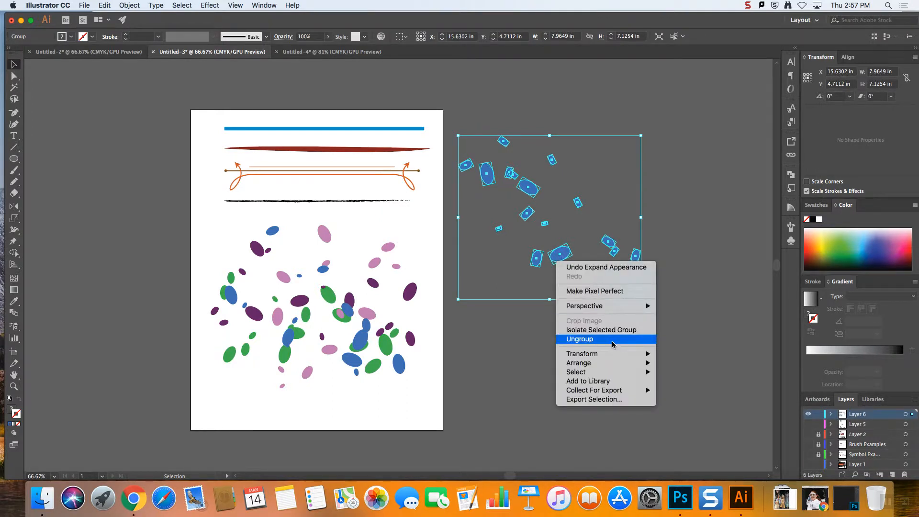
pyautogui.click(628, 336)
pyautogui.click(700, 239)
# Ungroup the large blue oval near the lower middle of the scattered set and select its ellipse as an editable shape
pyautogui.click(560, 256)
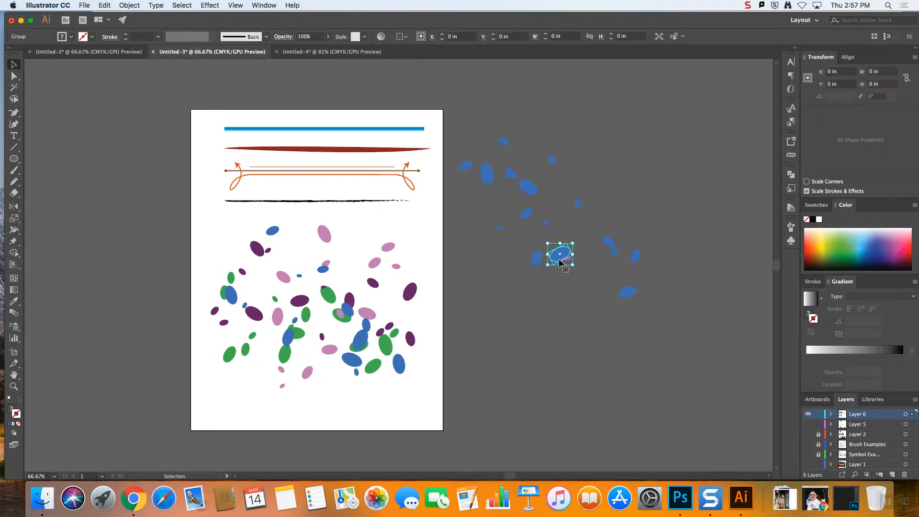
pyautogui.rightClick(556, 261)
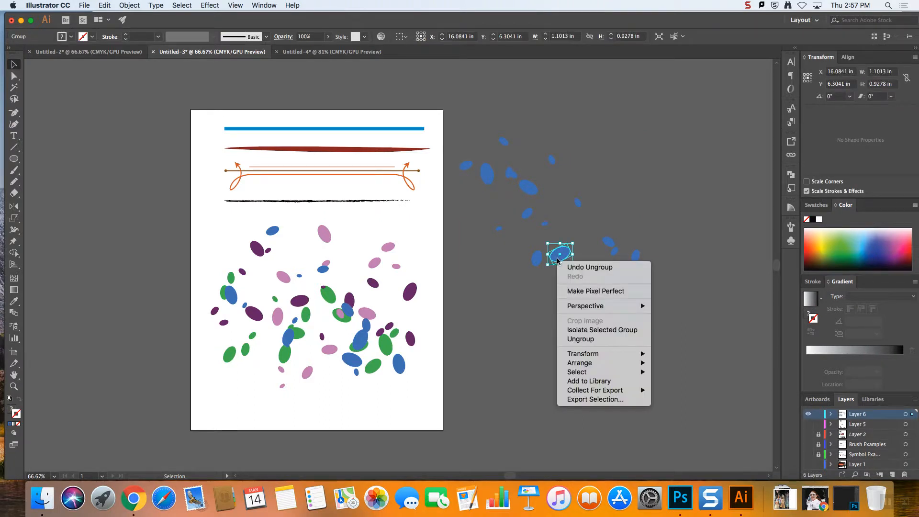
pyautogui.click(587, 340)
pyautogui.click(545, 261)
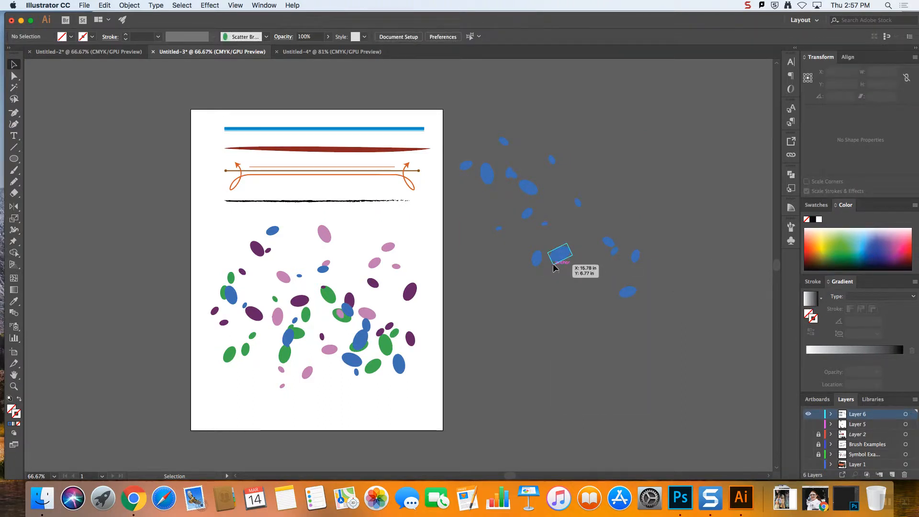
pyautogui.click(553, 264)
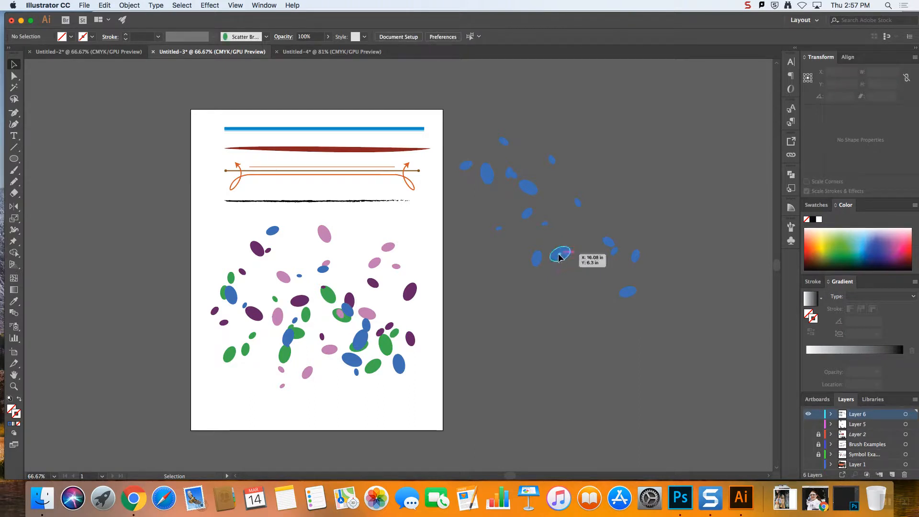
pyautogui.click(561, 254)
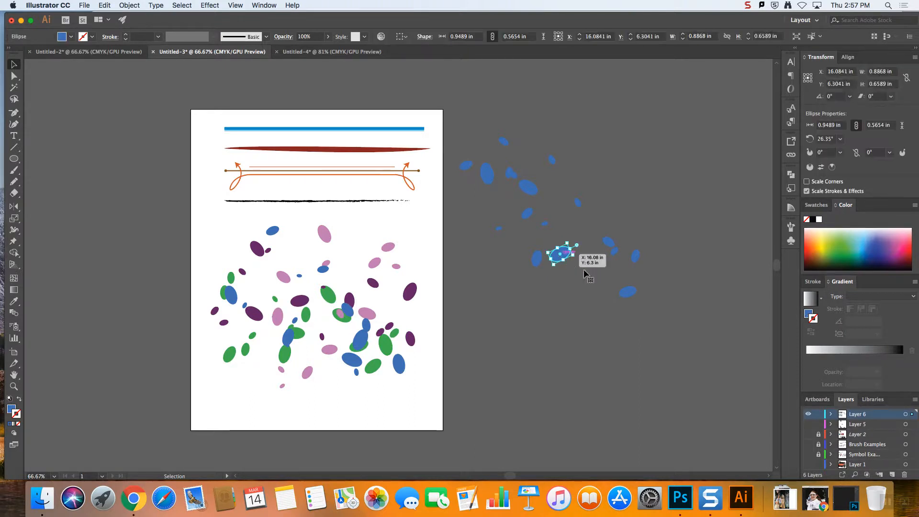
pyautogui.click(594, 310)
# Isolate the lowest blue oval beside the artboard, fill its ellipse with purple AF4ABA, and exit isolation
pyautogui.click(628, 292)
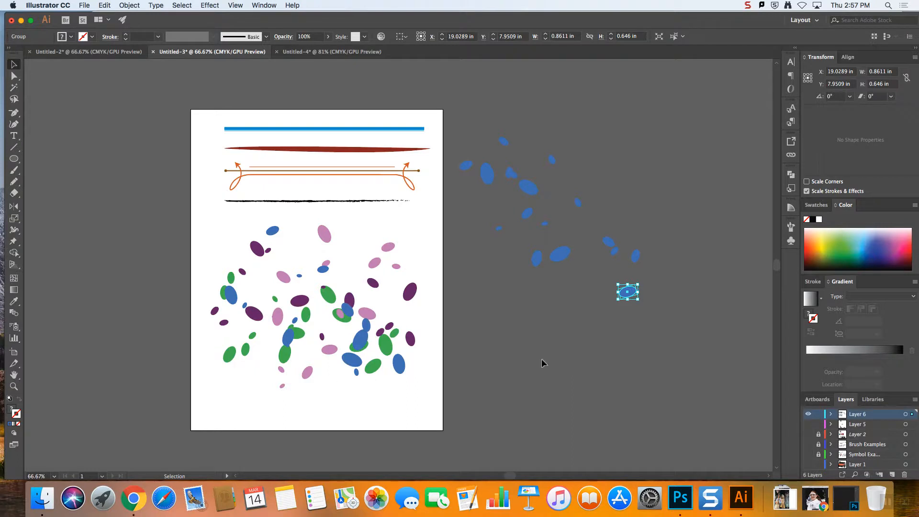
pyautogui.click(601, 357)
pyautogui.doubleClick(625, 293)
pyautogui.click(623, 294)
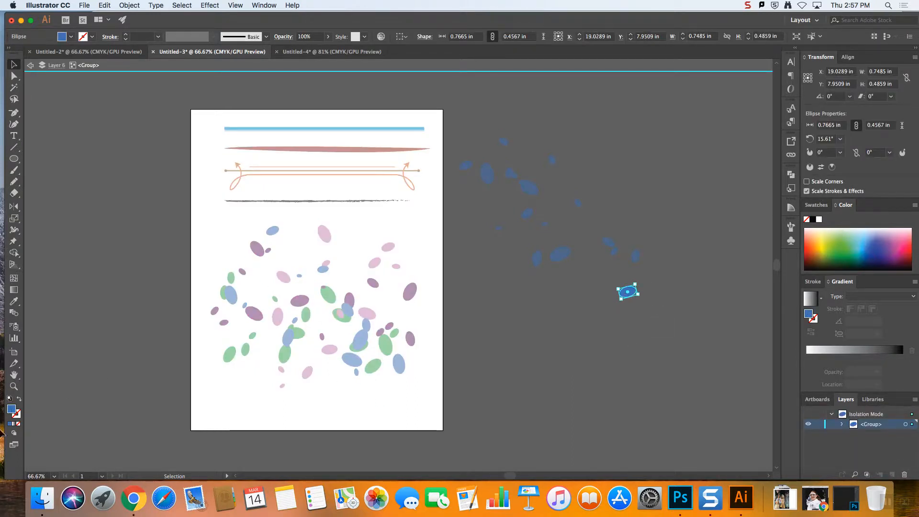
pyautogui.doubleClick(12, 409)
pyautogui.click(588, 210)
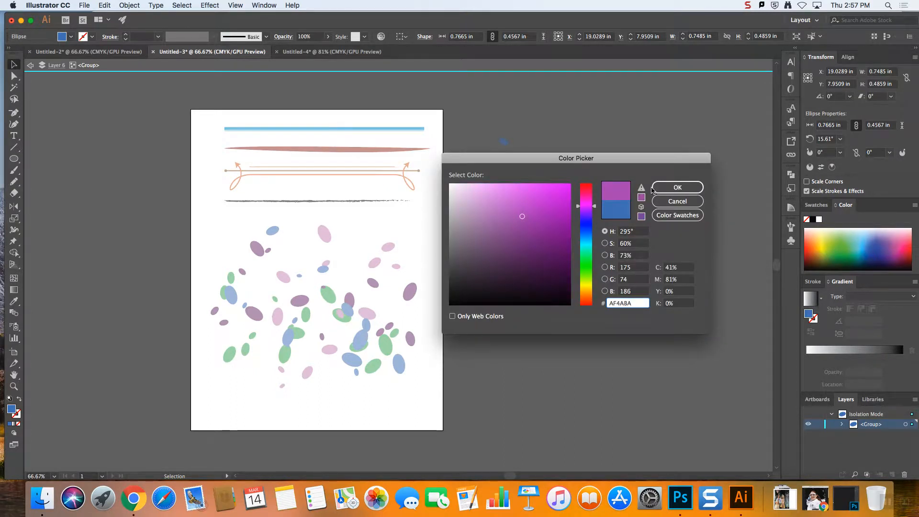
pyautogui.click(678, 187)
pyautogui.doubleClick(689, 304)
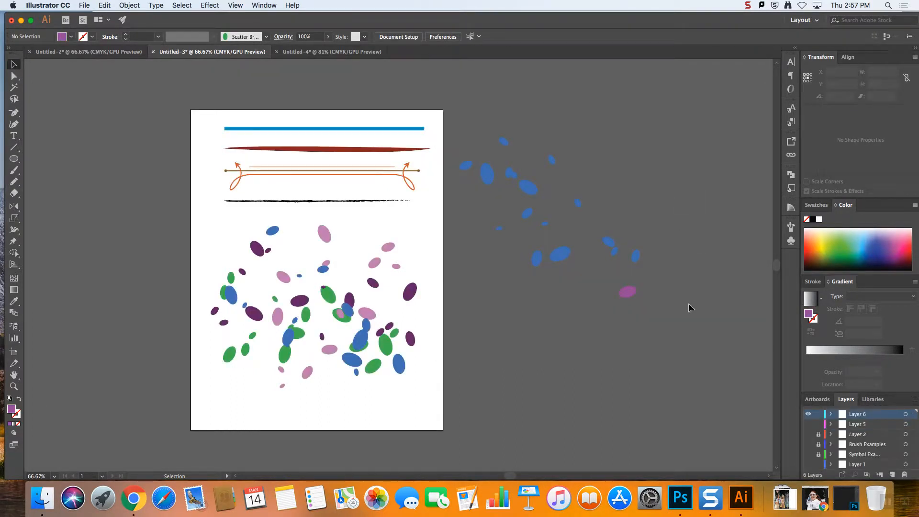
pyautogui.moveTo(488, 115); pyautogui.dragTo(487, 114)
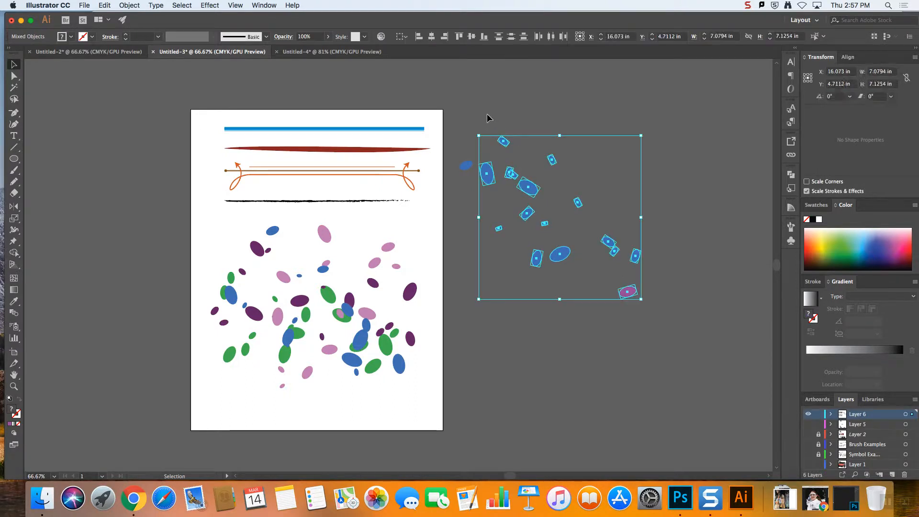
pyautogui.click(588, 295)
pyautogui.doubleClick(537, 258)
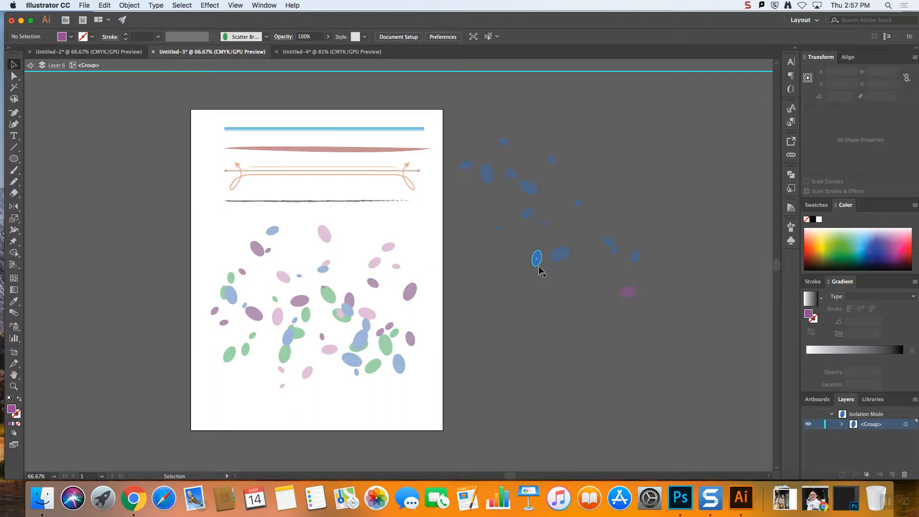
pyautogui.click(538, 262)
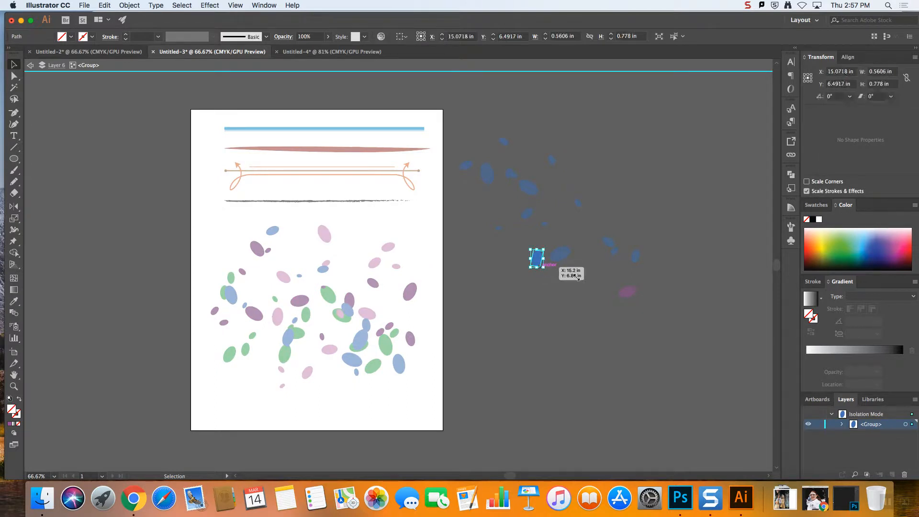
pyautogui.doubleClick(602, 289)
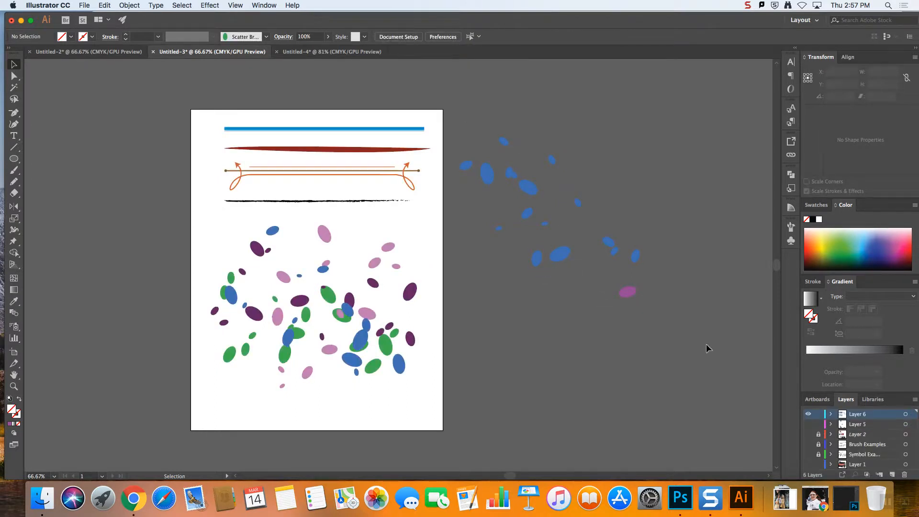
# Delete the expanded ovals beside the artboard and all the oval scatter brush lines on the artboard
pyautogui.press('super+a')
pyautogui.press('Delete')
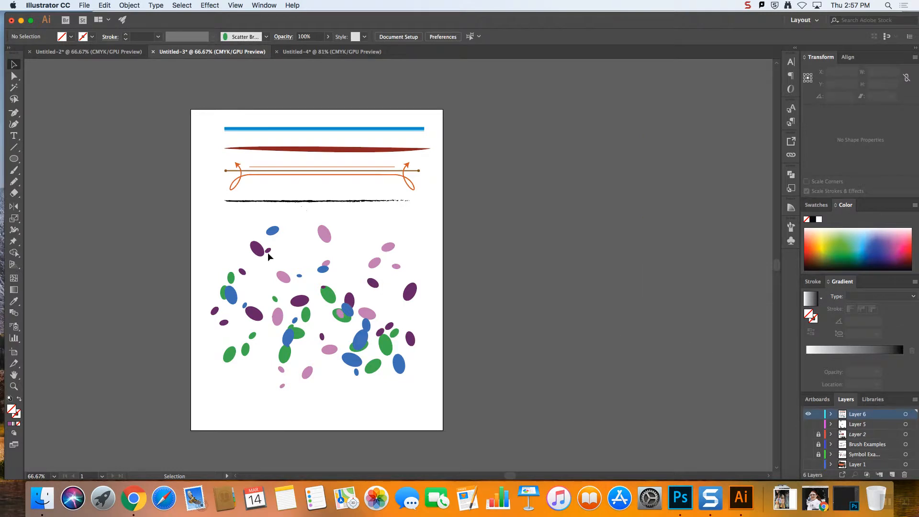
pyautogui.moveTo(161, 239); pyautogui.dragTo(554, 367)
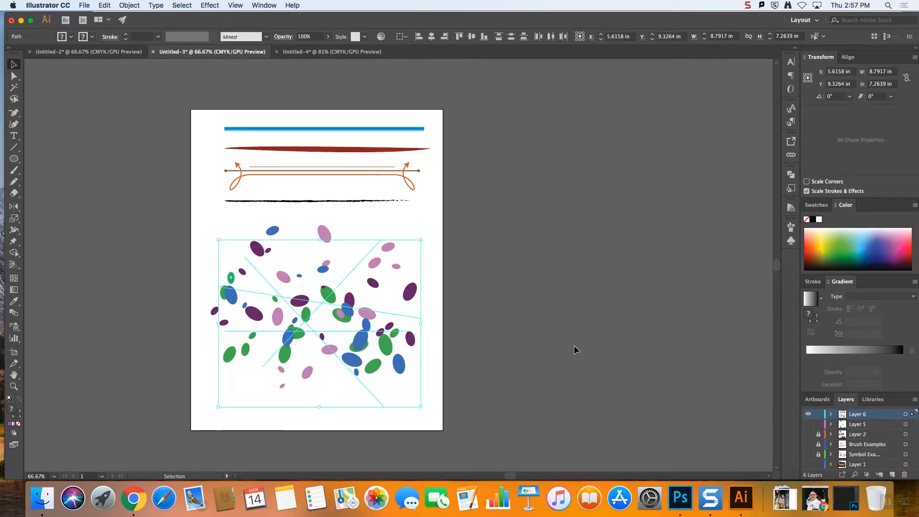
pyautogui.press('Delete')
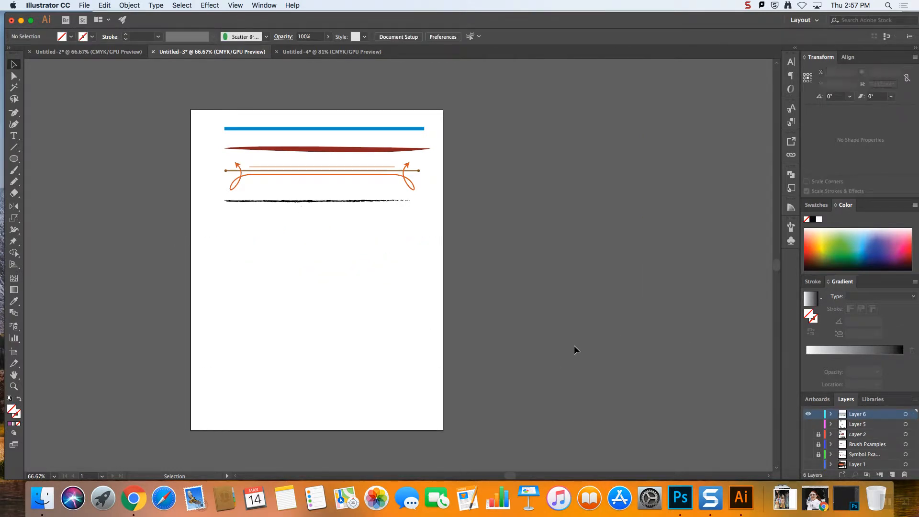
# Show the document's brush list
pyautogui.click(791, 227)
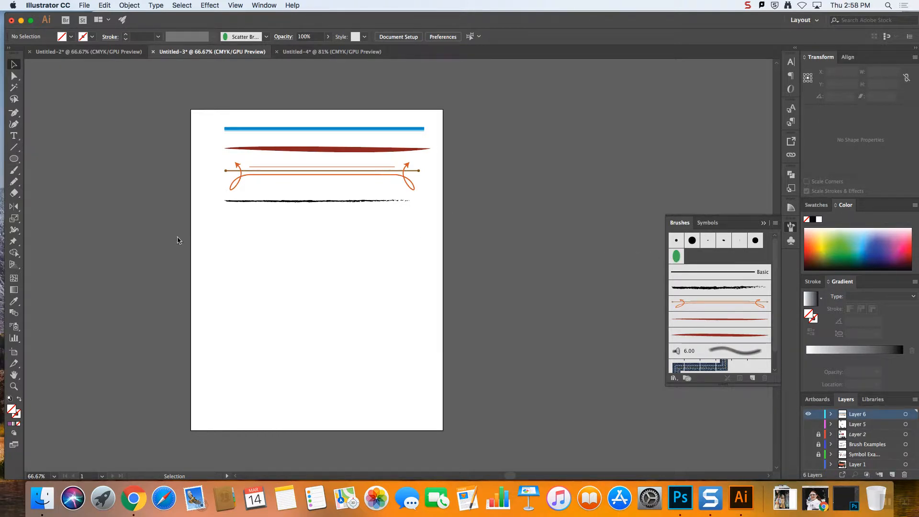
# Apply the green oval scatter brush to the rough black line and move that line down below the orange flourish
pyautogui.click(13, 160)
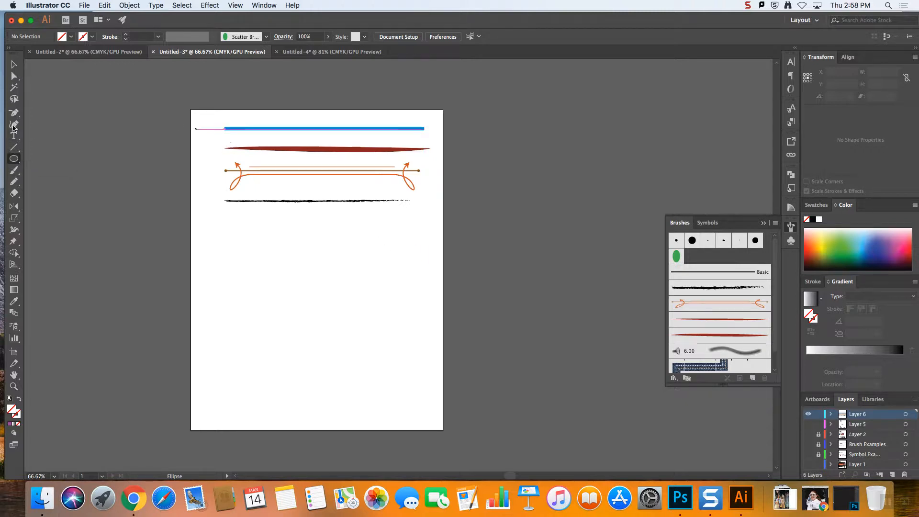
pyautogui.click(677, 258)
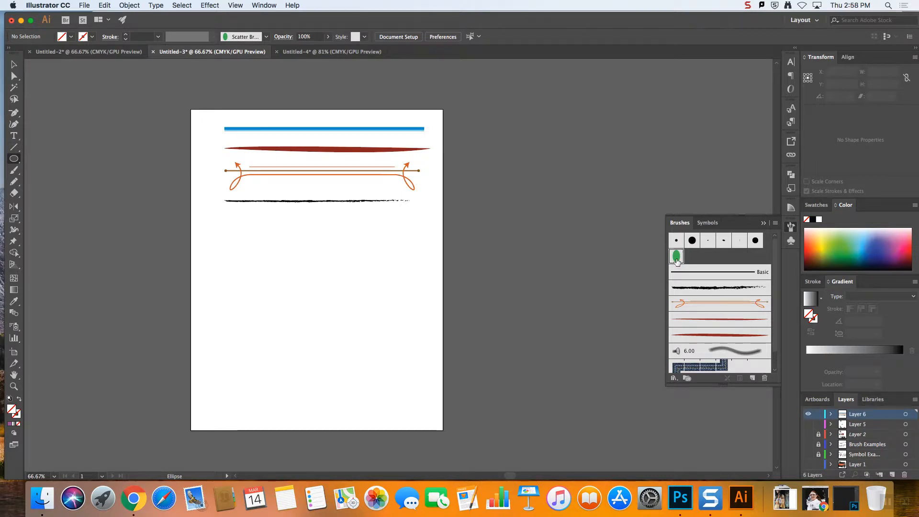
pyautogui.click(13, 65)
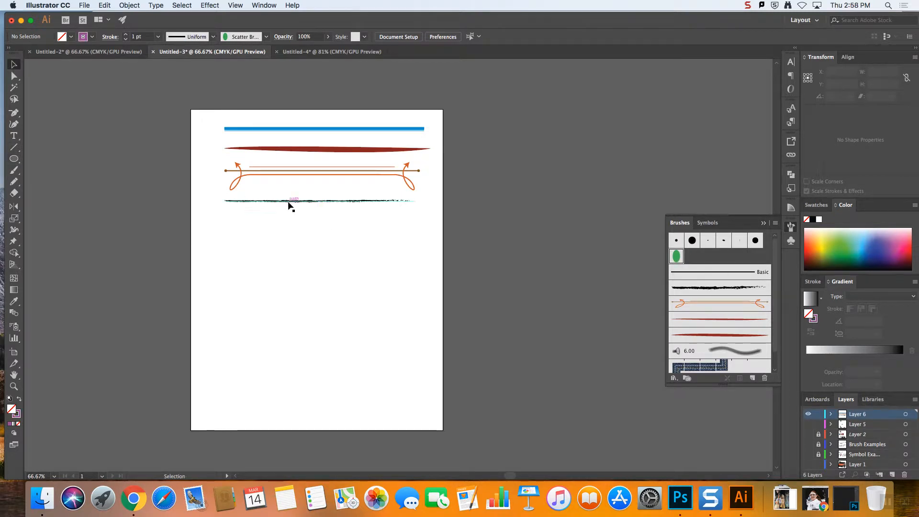
pyautogui.click(287, 201)
pyautogui.click(676, 257)
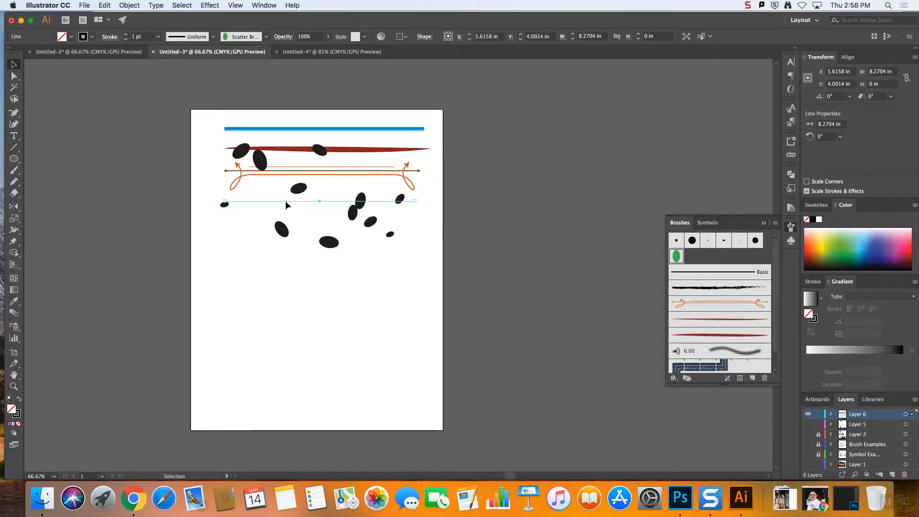
pyautogui.moveTo(312, 202); pyautogui.dragTo(306, 231)
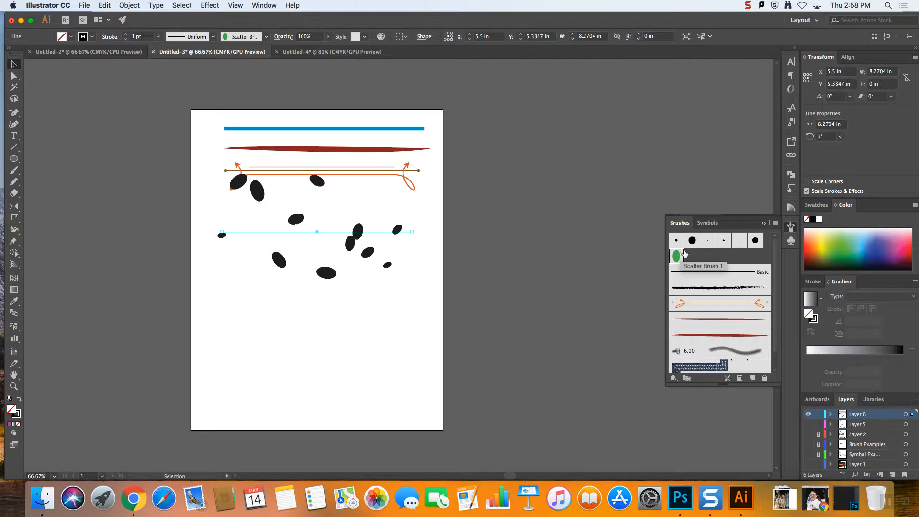
# Move the orange arrow flourish line off the artboard onto the empty canvas beside it
pyautogui.hscroll(1, 159, 256)
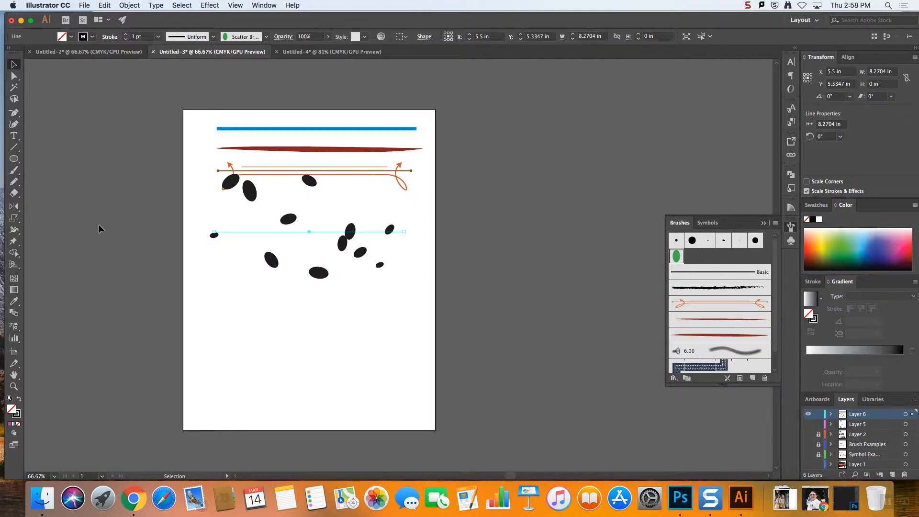
pyautogui.click(72, 189)
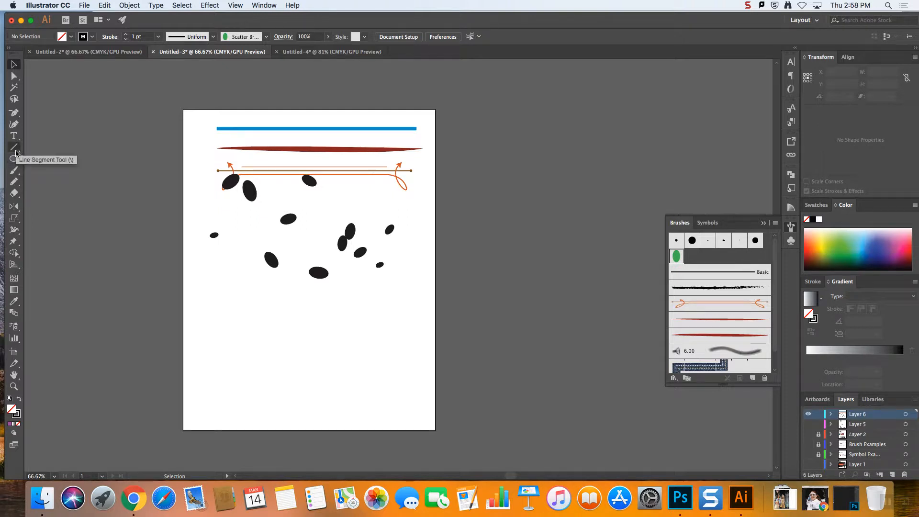
pyautogui.moveTo(344, 178)
pyautogui.mouseDown()
pyautogui.moveTo(137, 150)
pyautogui.moveTo(581, 172)
pyautogui.moveTo(589, 159)
pyautogui.mouseUp()
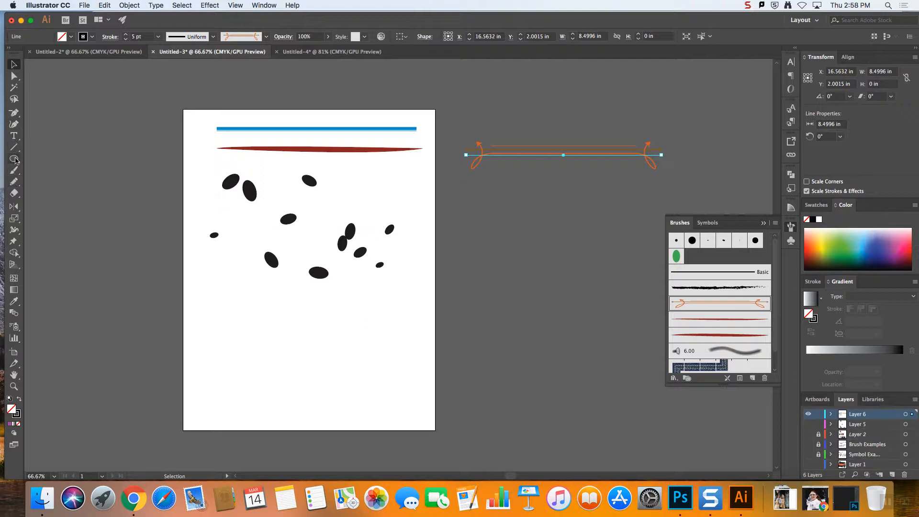
pyautogui.click(15, 113)
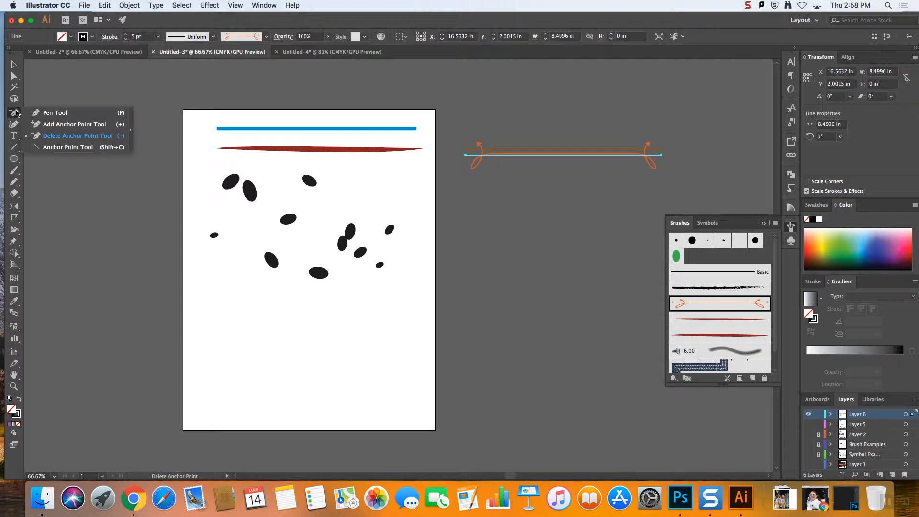
pyautogui.click(54, 112)
pyautogui.press('super+equal')
pyautogui.press('super+equal')
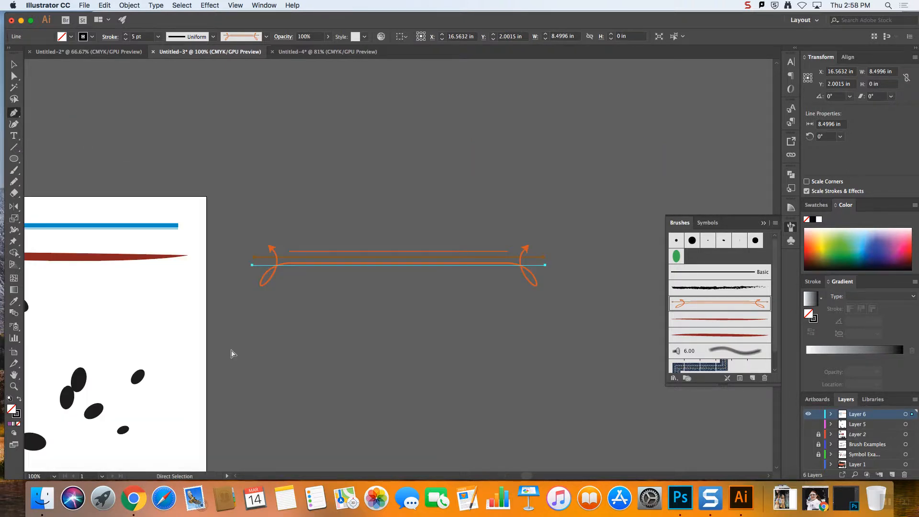
pyautogui.press('super+minus')
pyautogui.press('super+minus')
pyautogui.press('super+minus')
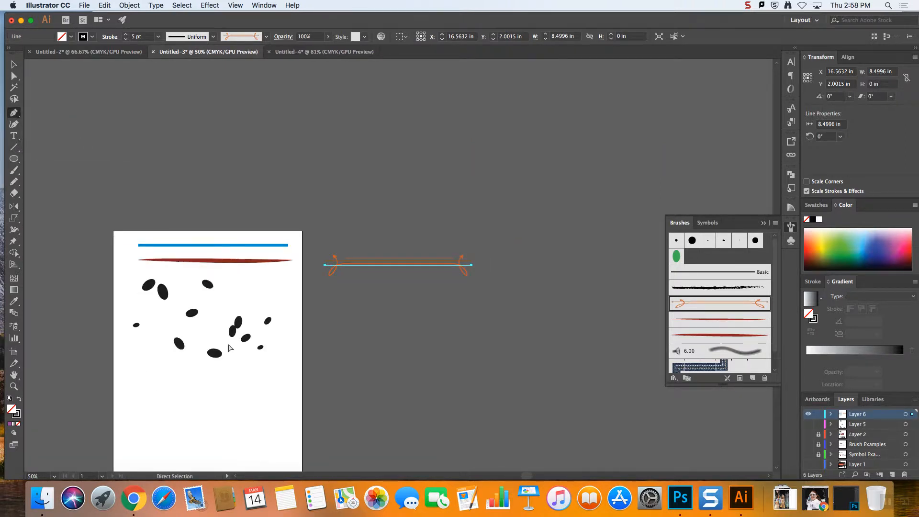
# Draw two matching five-pointed stars about 1.72 in wide, side by side in the blank lower part of the artboard
pyautogui.press('v')
pyautogui.click(215, 353)
pyautogui.press('super+equal')
pyautogui.press('super+equal')
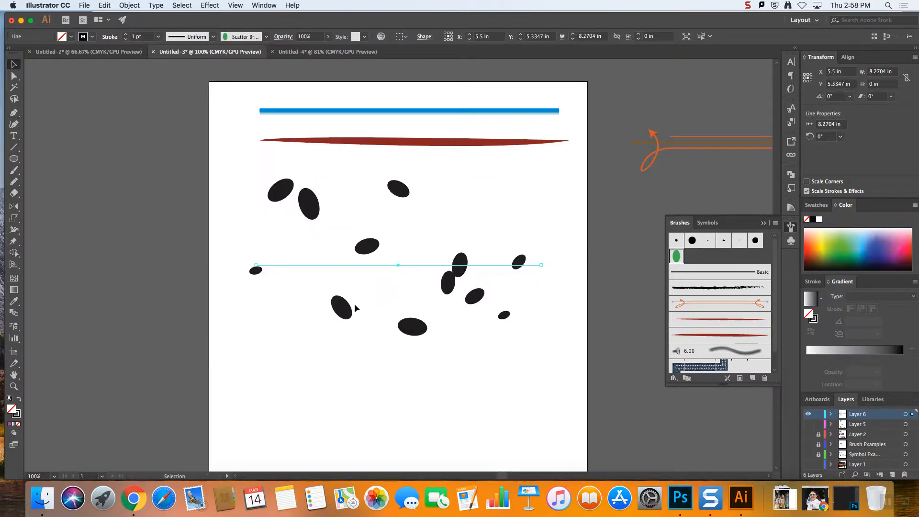
pyautogui.scroll(-10, 369, 306)
pyautogui.click(297, 218)
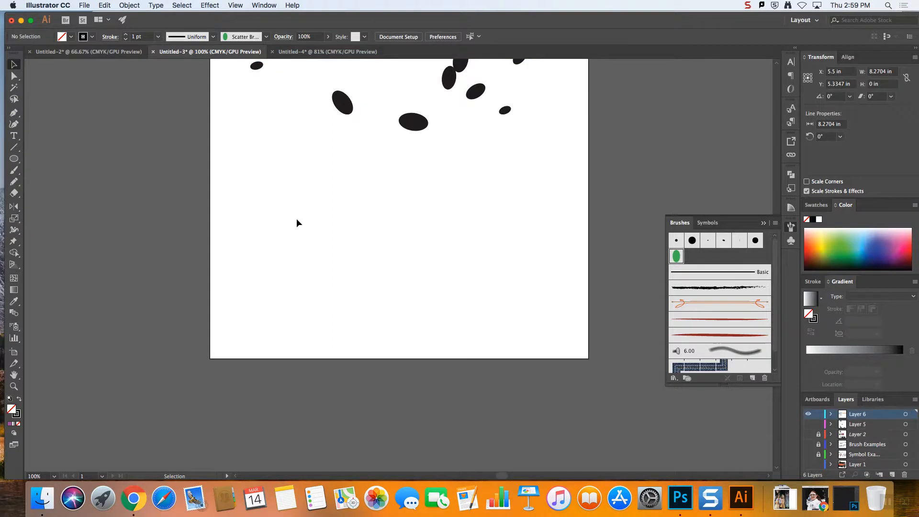
pyautogui.click(14, 182)
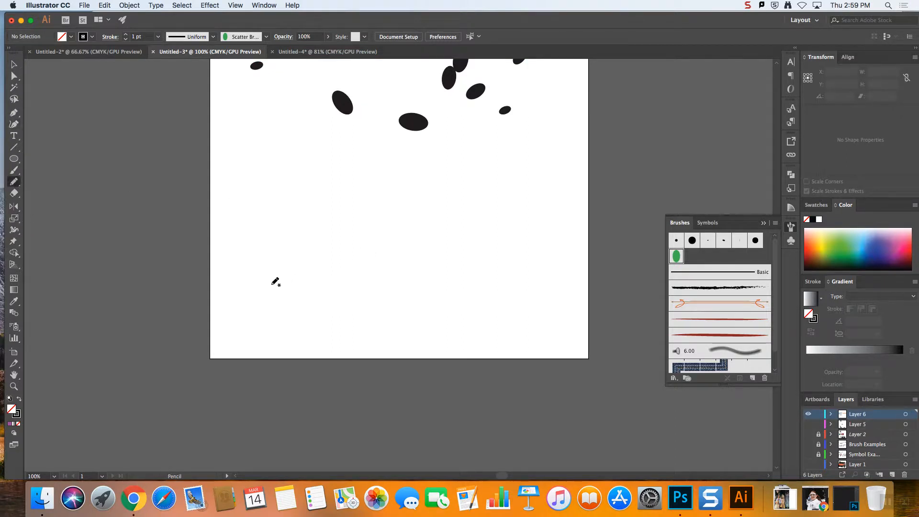
pyautogui.click(14, 159)
pyautogui.click(79, 204)
pyautogui.moveTo(252, 267)
pyautogui.mouseDown()
pyautogui.moveTo(325, 318)
pyautogui.moveTo(271, 293)
pyautogui.mouseUp()
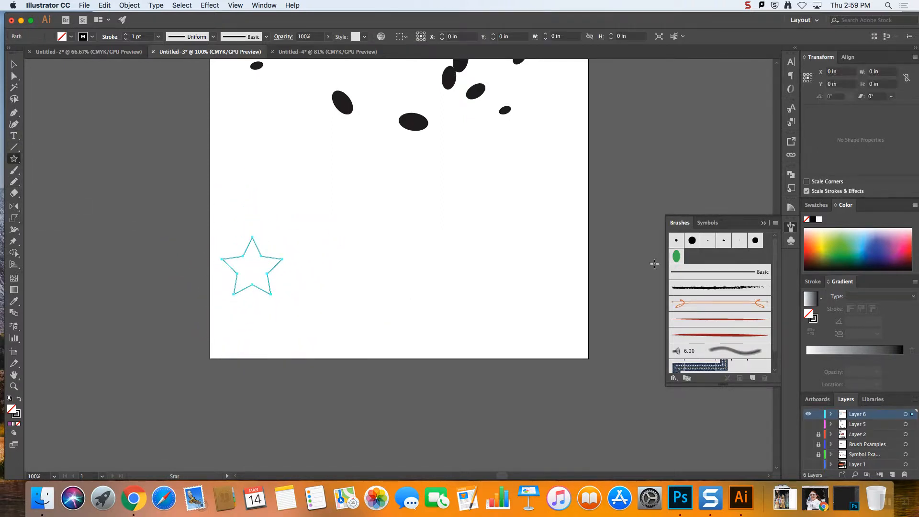
pyautogui.moveTo(507, 246)
pyautogui.mouseDown()
pyautogui.moveTo(554, 283)
pyautogui.moveTo(531, 265)
pyautogui.moveTo(505, 284)
pyautogui.moveTo(519, 290)
pyautogui.moveTo(496, 287)
pyautogui.mouseUp()
pyautogui.press('v')
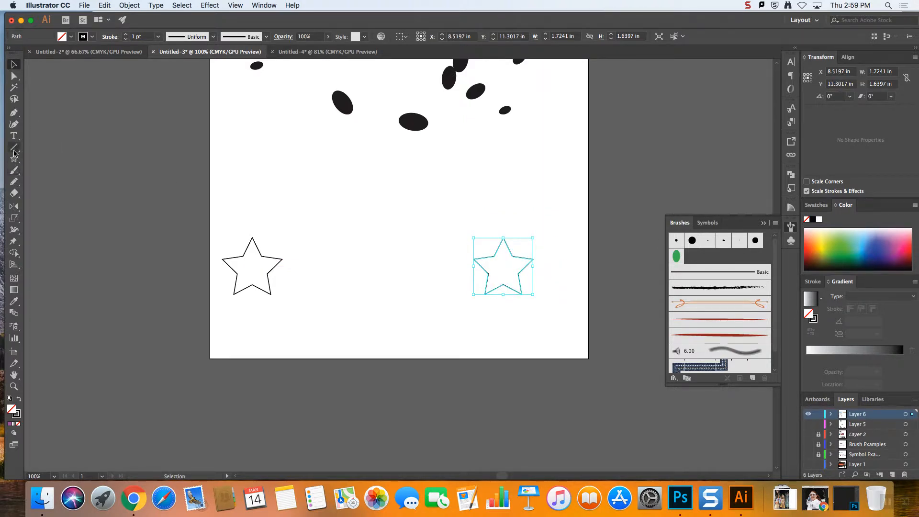
# Draw a freehand wavy line with the Pencil tool connecting the two stars, and deselect it
pyautogui.click(14, 181)
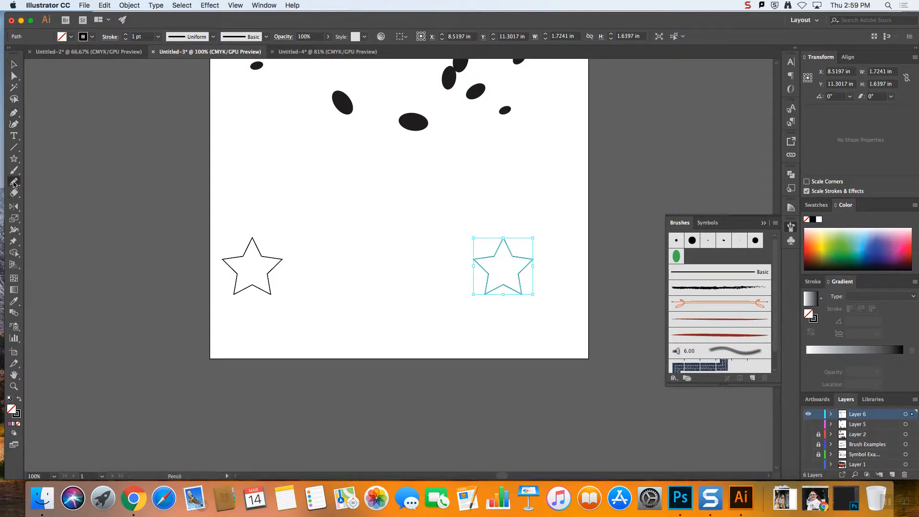
pyautogui.moveTo(269, 273)
pyautogui.mouseDown()
pyautogui.moveTo(347, 257)
pyautogui.moveTo(372, 274)
pyautogui.moveTo(406, 241)
pyautogui.moveTo(432, 284)
pyautogui.moveTo(462, 270)
pyautogui.moveTo(488, 267)
pyautogui.mouseUp()
pyautogui.click(13, 64)
pyautogui.click(347, 295)
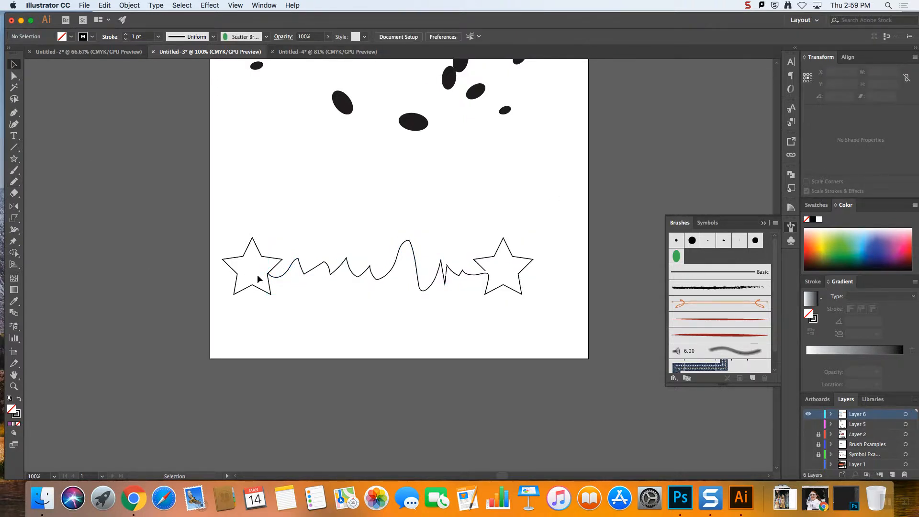
pyautogui.moveTo(261, 279); pyautogui.dragTo(558, 284)
pyautogui.moveTo(209, 215); pyautogui.dragTo(552, 317)
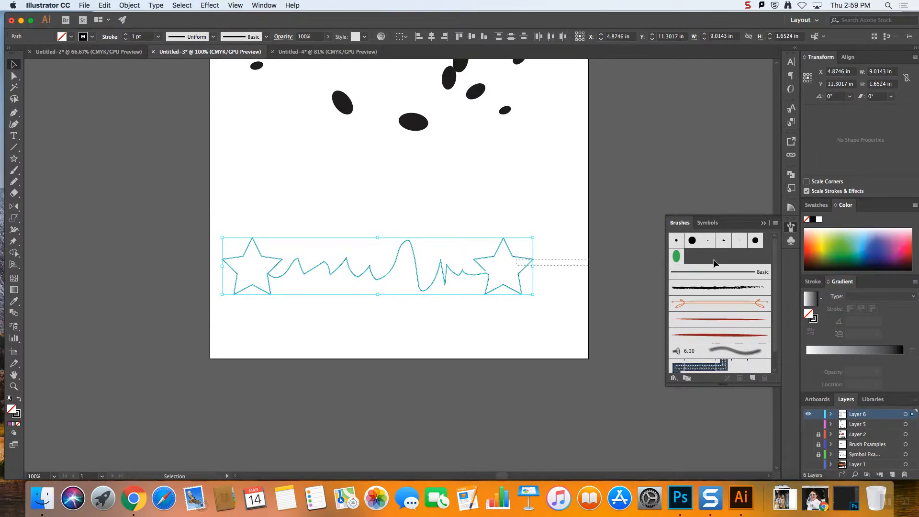
pyautogui.click(522, 271)
pyautogui.moveTo(521, 271); pyautogui.dragTo(679, 260)
pyautogui.click(413, 192)
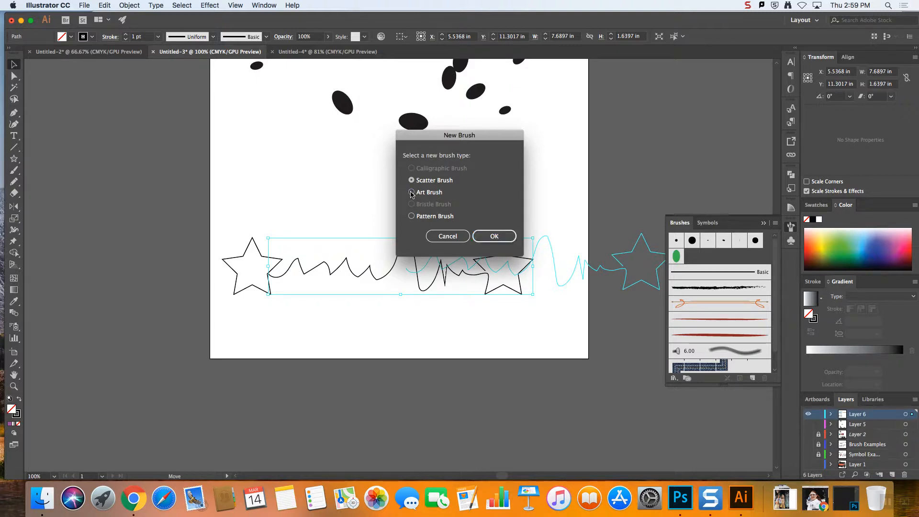
pyautogui.click(501, 237)
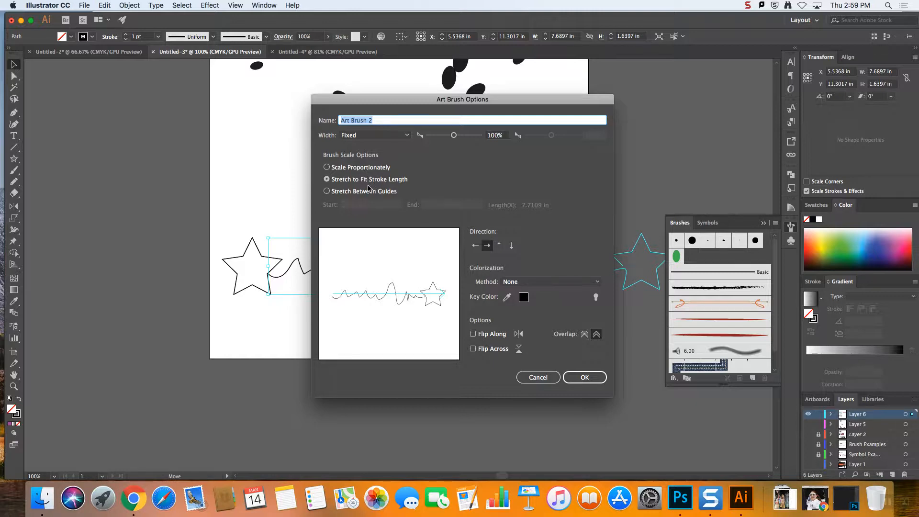
pyautogui.click(540, 382)
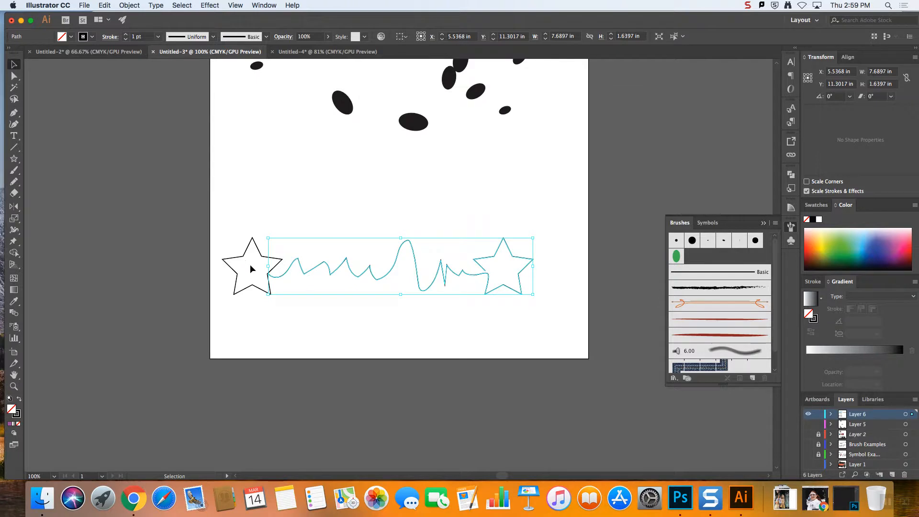
# Create an art brush from both stars and the wavy line, stroked left to right and stretched to fit the stroke length
pyautogui.keyDown('shift'); pyautogui.click(254, 292); pyautogui.keyUp('shift')
pyautogui.moveTo(287, 273)
pyautogui.mouseDown()
pyautogui.moveTo(729, 248)
pyautogui.moveTo(722, 259)
pyautogui.mouseUp()
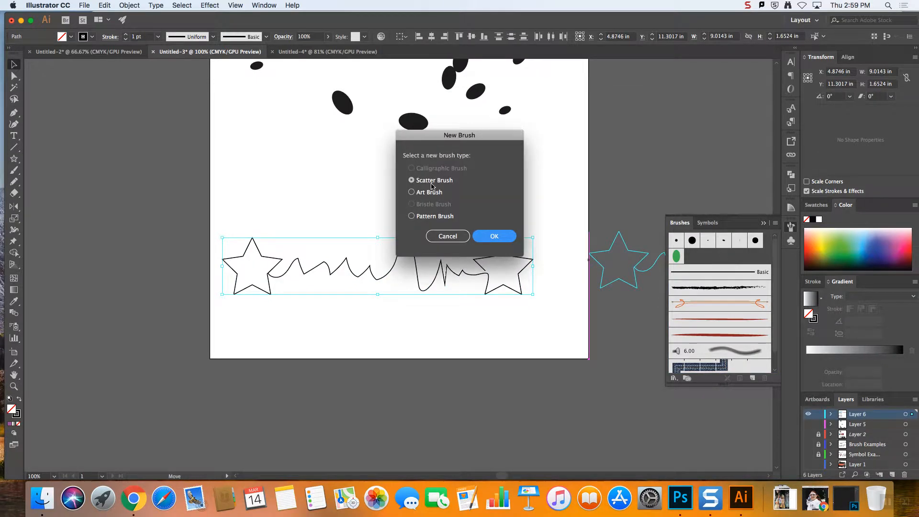
pyautogui.click(412, 192)
pyautogui.click(493, 236)
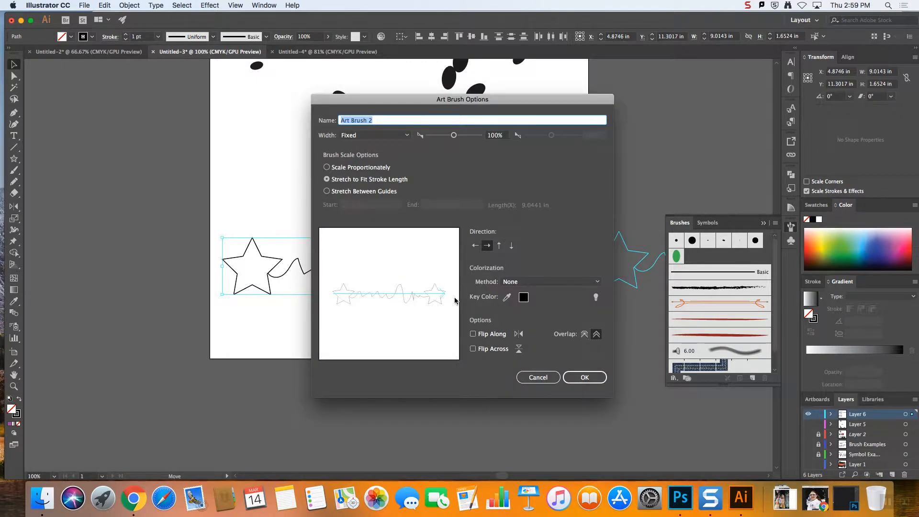
pyautogui.click(475, 245)
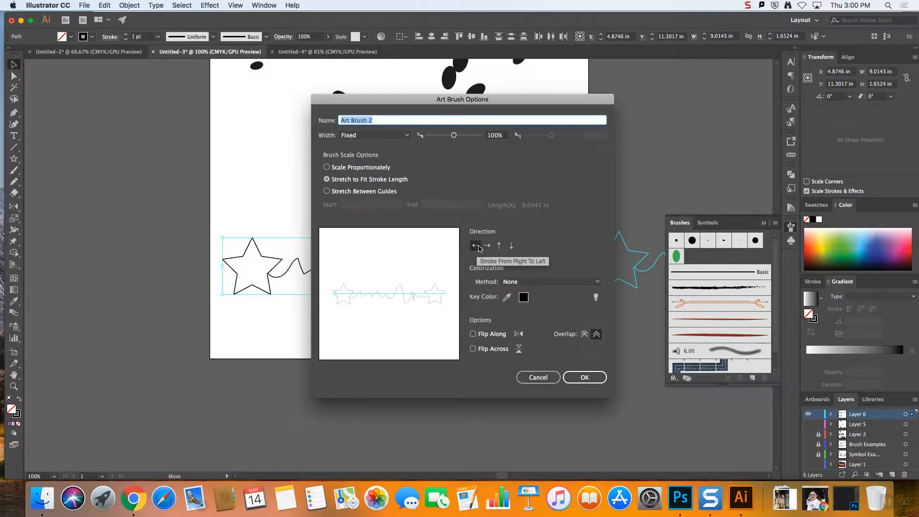
pyautogui.click(499, 245)
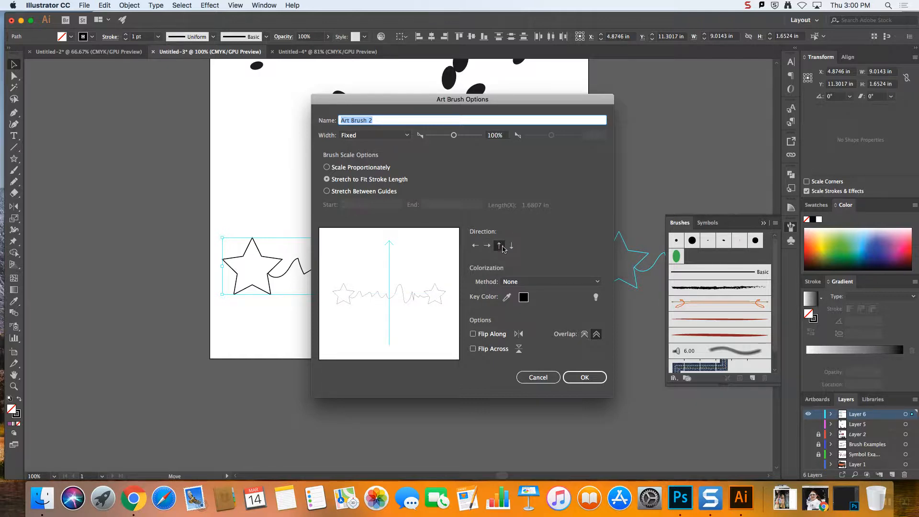
pyautogui.click(488, 246)
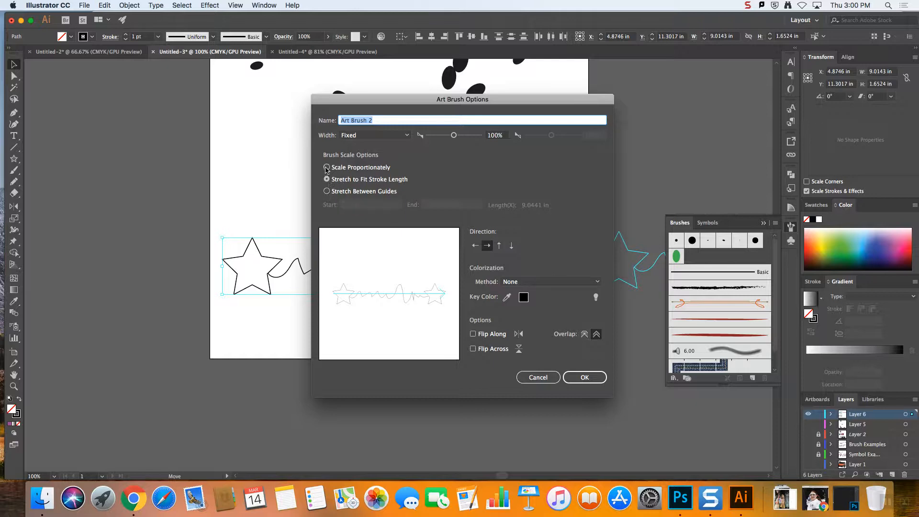
pyautogui.click(327, 168)
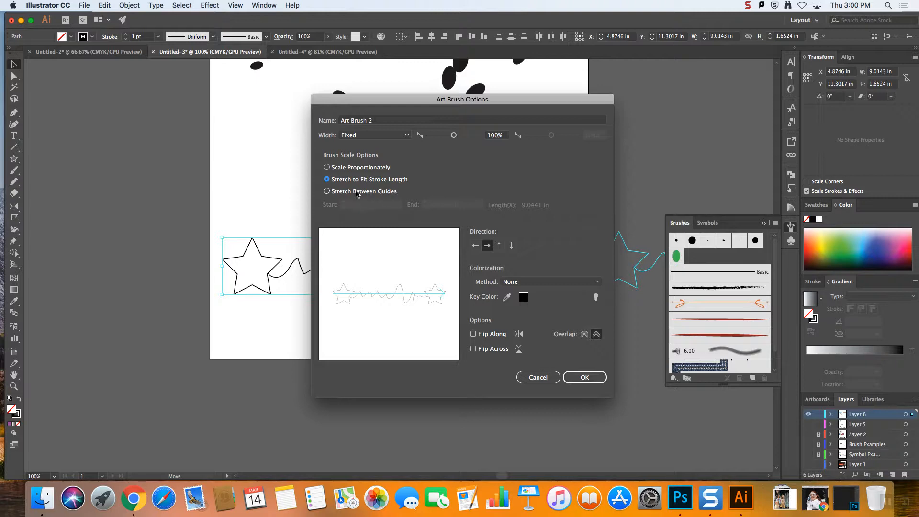
pyautogui.click(584, 378)
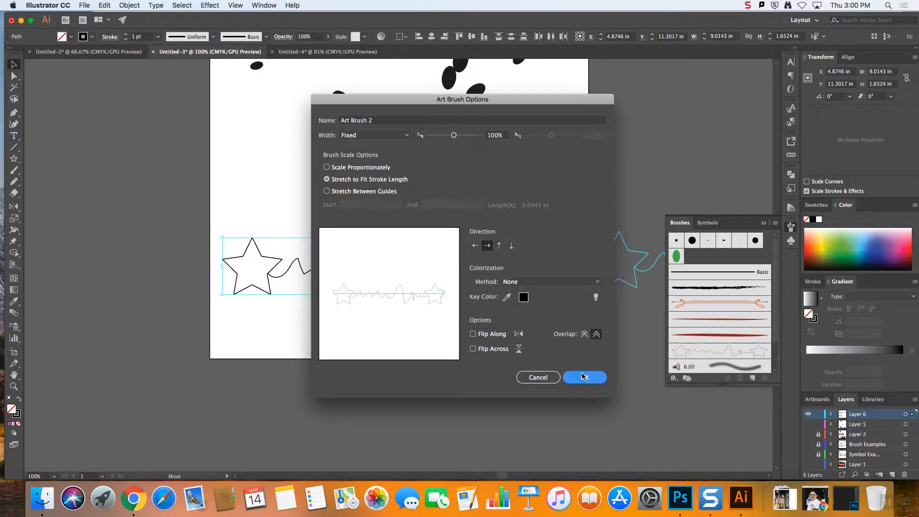
# Draw four straight lines about 1.4 to 7.2 in long, two above and two below the star artwork
pyautogui.press('super+minus')
pyautogui.press('super+minus')
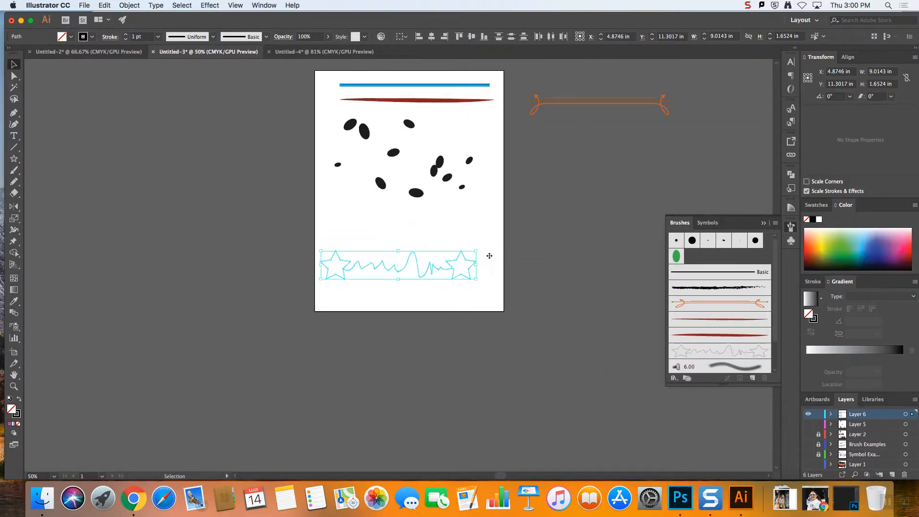
pyautogui.click(15, 148)
pyautogui.moveTo(360, 291); pyautogui.dragTo(486, 295)
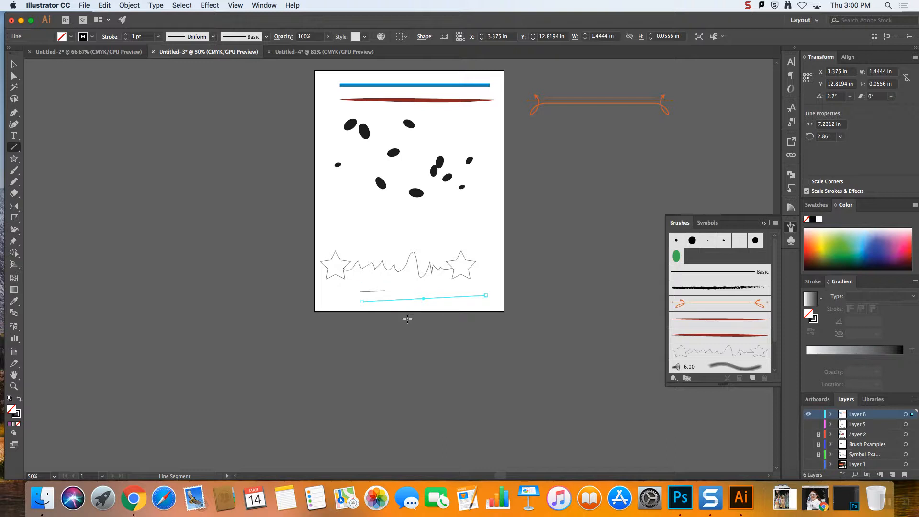
pyautogui.moveTo(361, 222); pyautogui.dragTo(421, 217)
pyautogui.moveTo(363, 240); pyautogui.dragTo(439, 234)
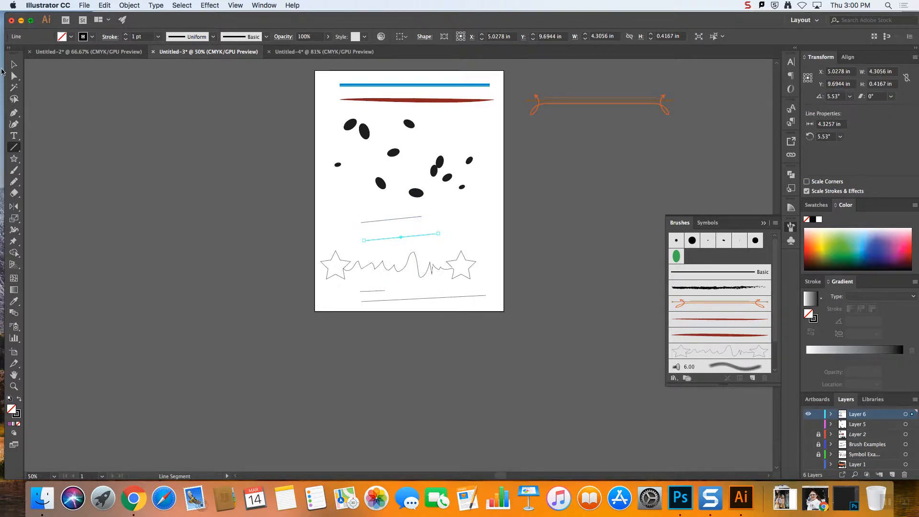
# Select all four straight lines around the star artwork and apply the star art brush to them
pyautogui.click(17, 66)
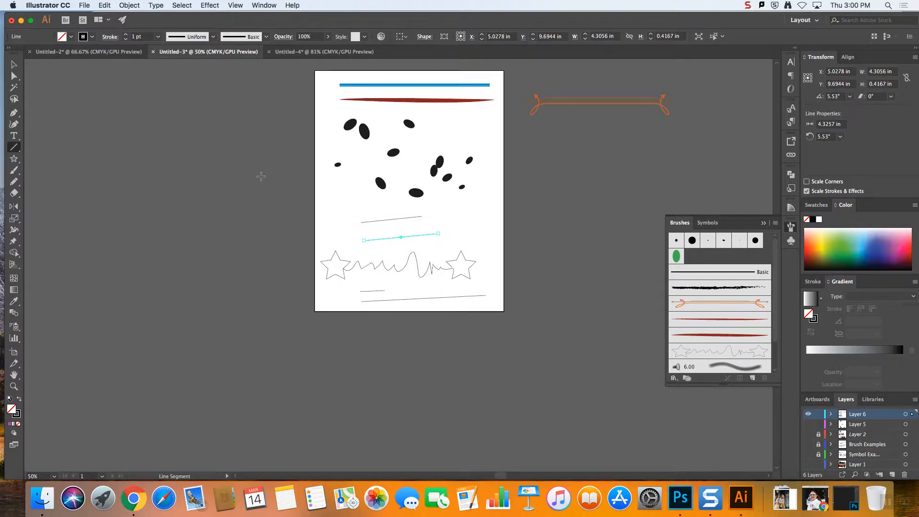
pyautogui.keyDown('shift'); pyautogui.click(376, 221); pyautogui.keyUp('shift')
pyautogui.keyDown('shift'); pyautogui.click(381, 291); pyautogui.keyUp('shift')
pyautogui.keyDown('shift'); pyautogui.click(417, 298); pyautogui.keyUp('shift')
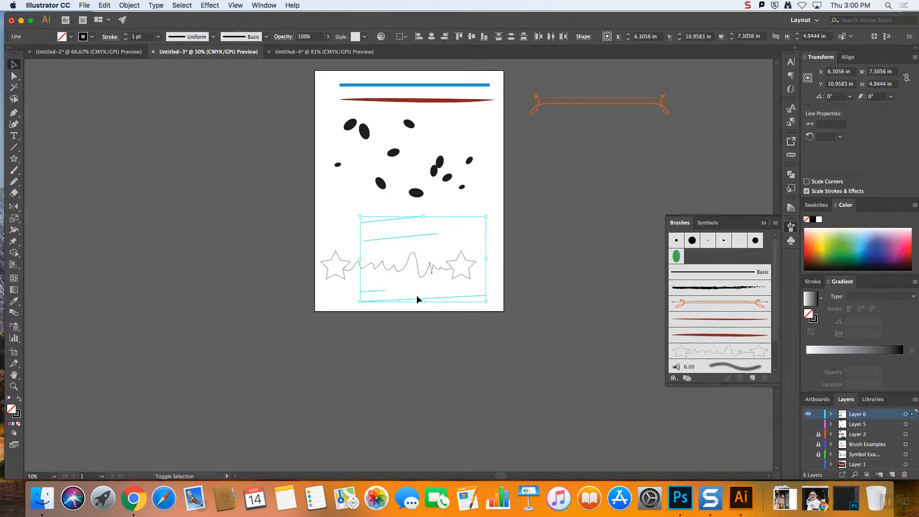
pyautogui.hscroll(3, 417, 298)
pyautogui.click(723, 350)
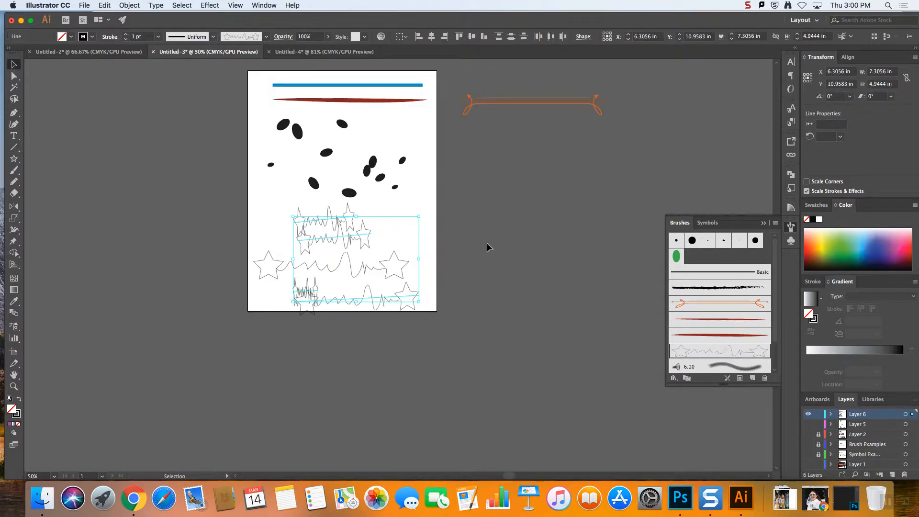
# Move the shortest star-brushed line to the empty area beside the upper lines, then make it shorter and horizontal
pyautogui.press('super+equal')
pyautogui.press('super+equal')
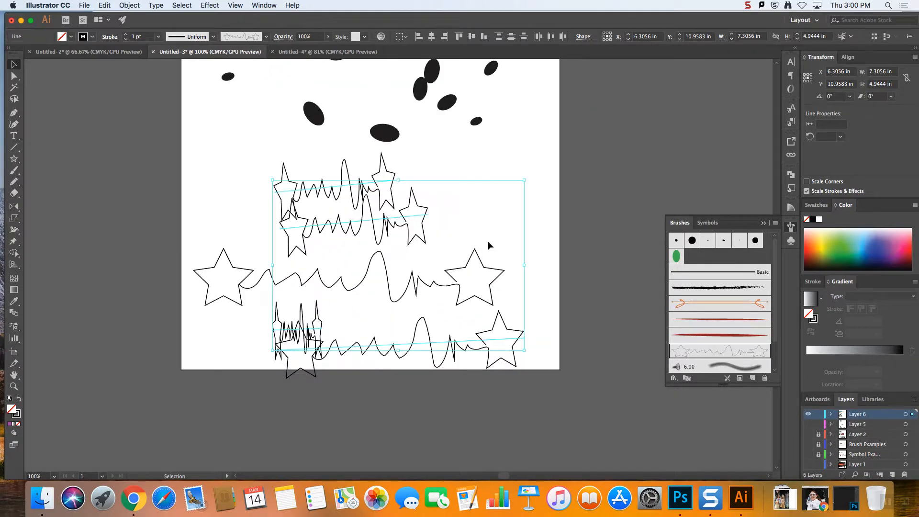
pyautogui.click(565, 302)
pyautogui.click(317, 327)
pyautogui.moveTo(317, 328); pyautogui.dragTo(520, 178)
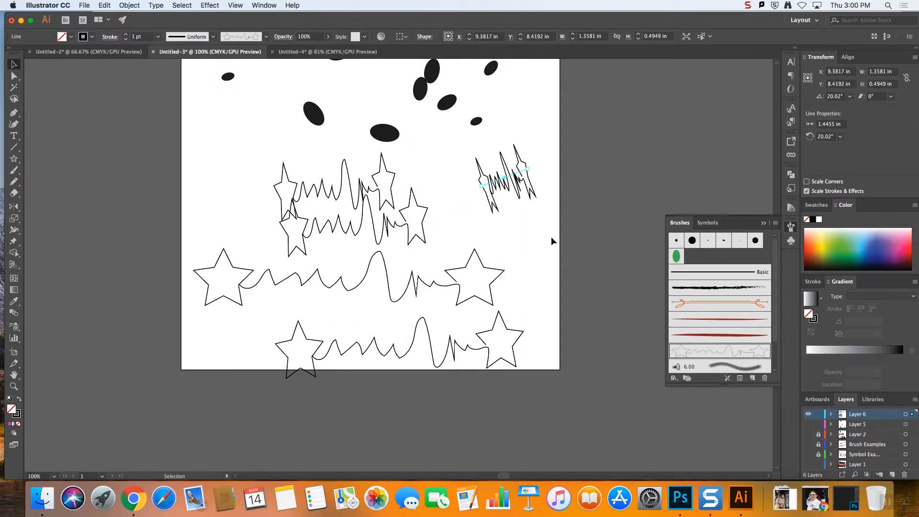
pyautogui.moveTo(529, 170); pyautogui.dragTo(503, 187)
pyautogui.click(520, 205)
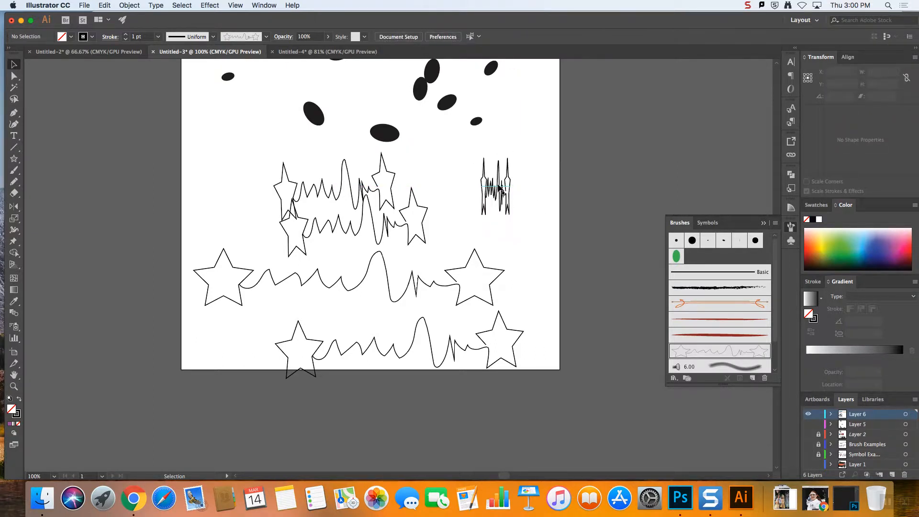
pyautogui.click(498, 186)
pyautogui.click(530, 182)
# Open the star art brush's options with preview on and compare Scale Proportionately with Stretch to Fit Stroke Length
pyautogui.doubleClick(726, 352)
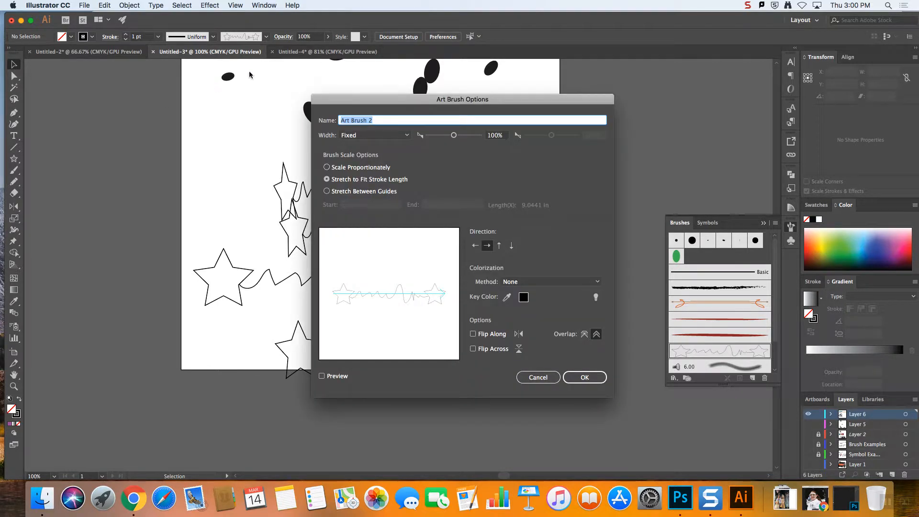
pyautogui.moveTo(390, 103); pyautogui.dragTo(704, 98)
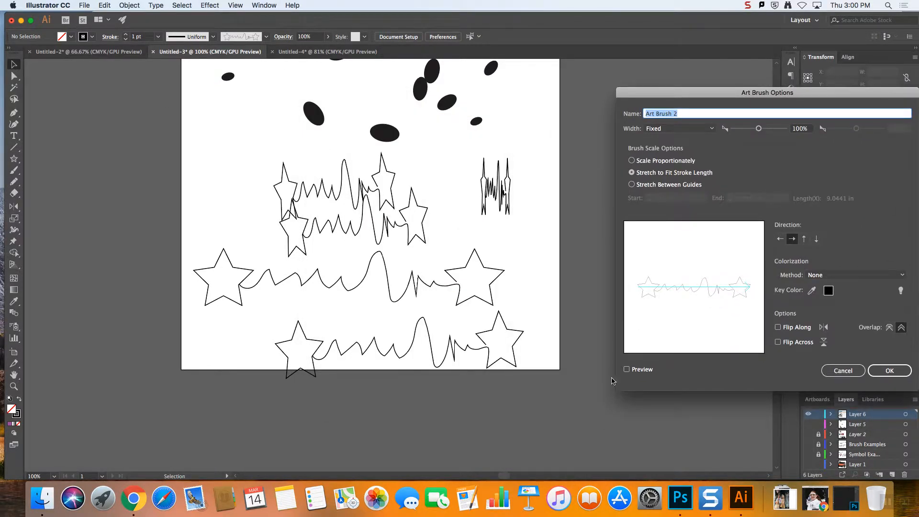
pyautogui.click(626, 370)
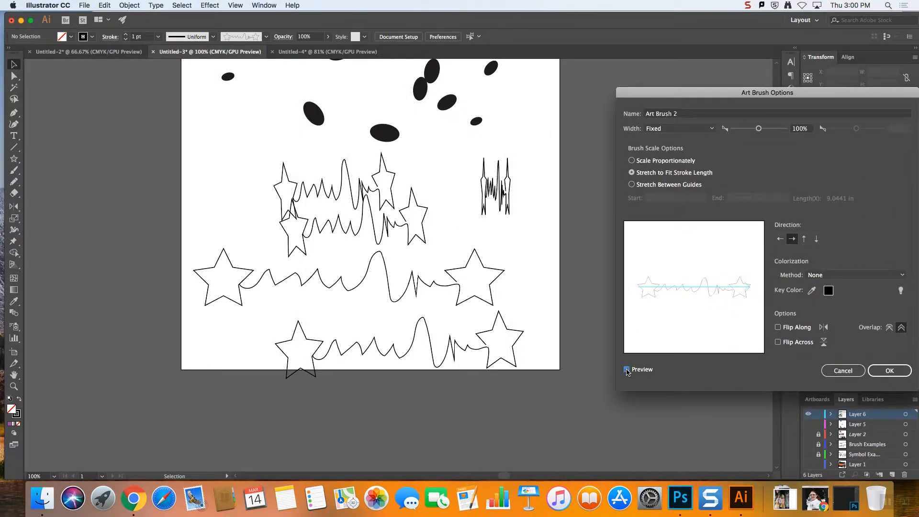
pyautogui.click(632, 161)
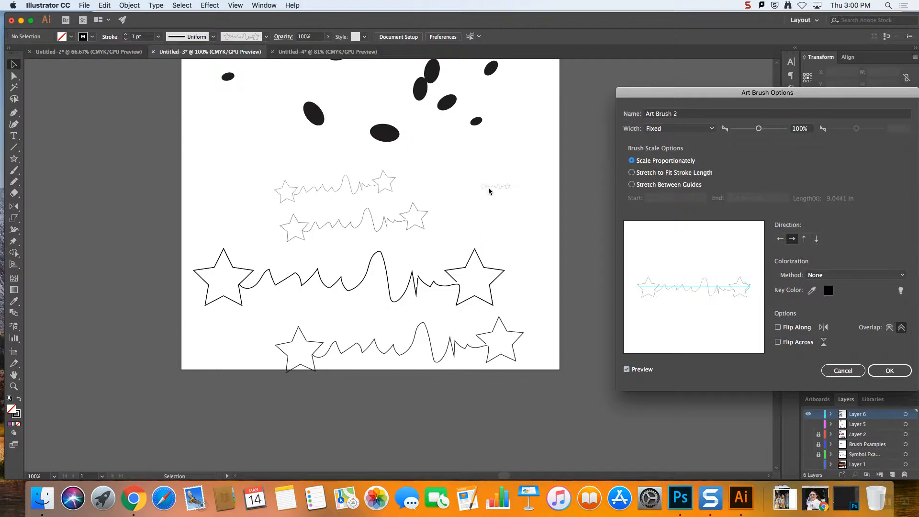
pyautogui.click(632, 173)
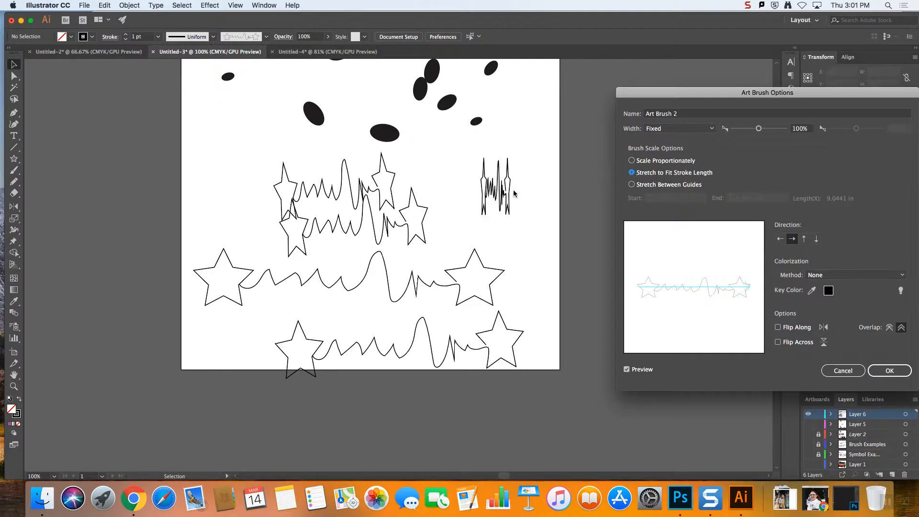
pyautogui.click(632, 161)
pyautogui.click(632, 173)
# Compare Stretch Between Guides with Stretch to Fit Stroke Length for the star brush, and close the options without saving
pyautogui.click(632, 185)
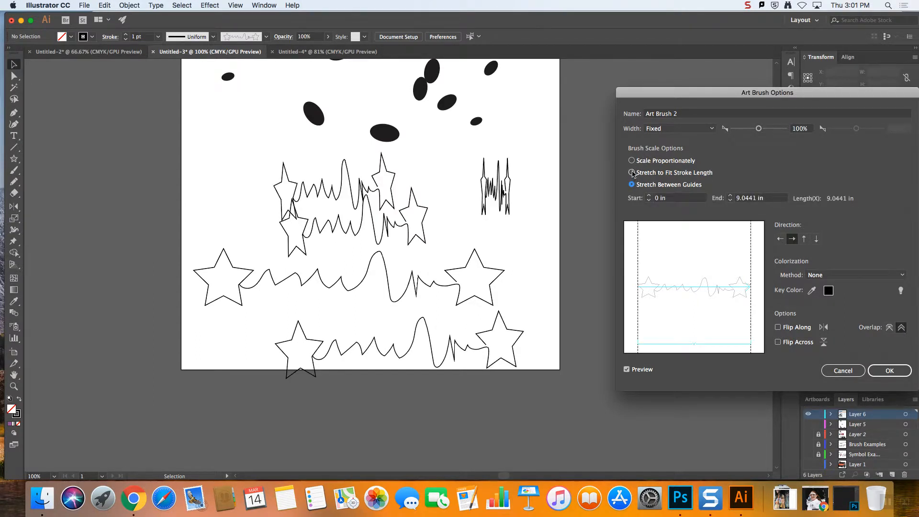
pyautogui.click(632, 173)
pyautogui.click(632, 186)
pyautogui.click(632, 173)
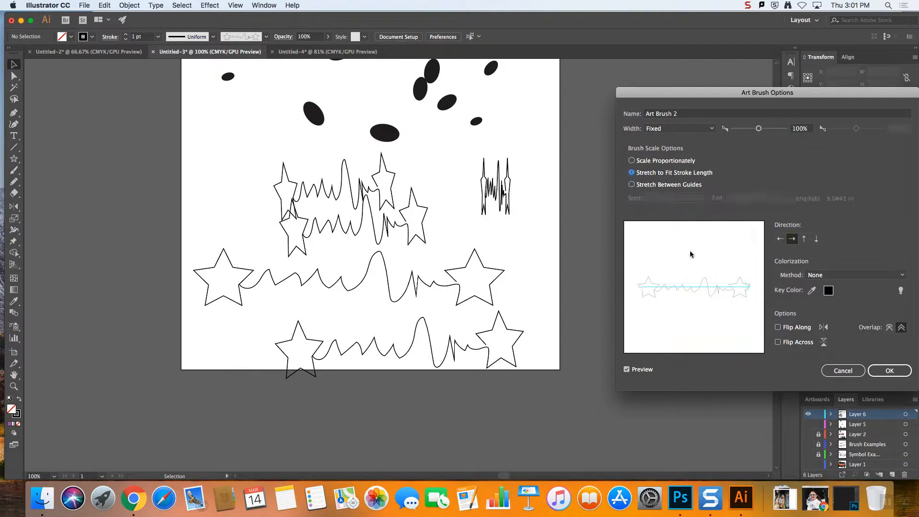
pyautogui.moveTo(718, 99); pyautogui.dragTo(284, 74)
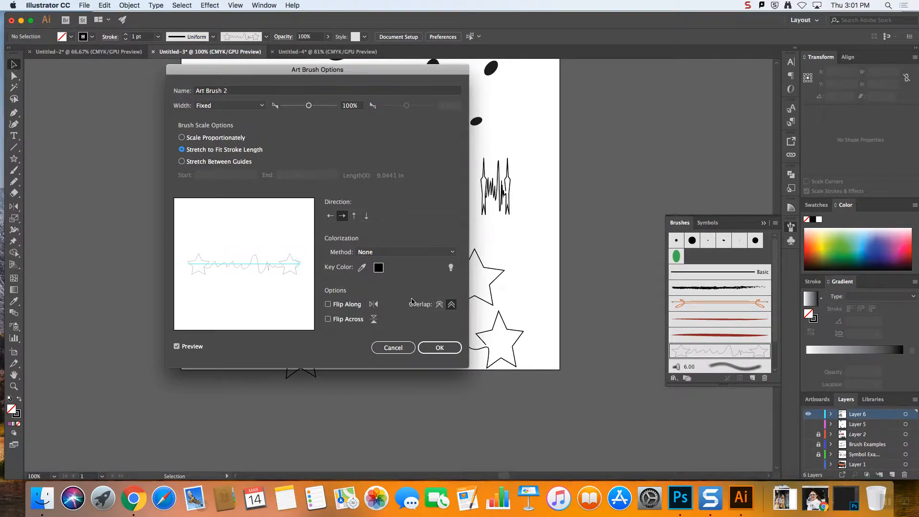
pyautogui.click(401, 343)
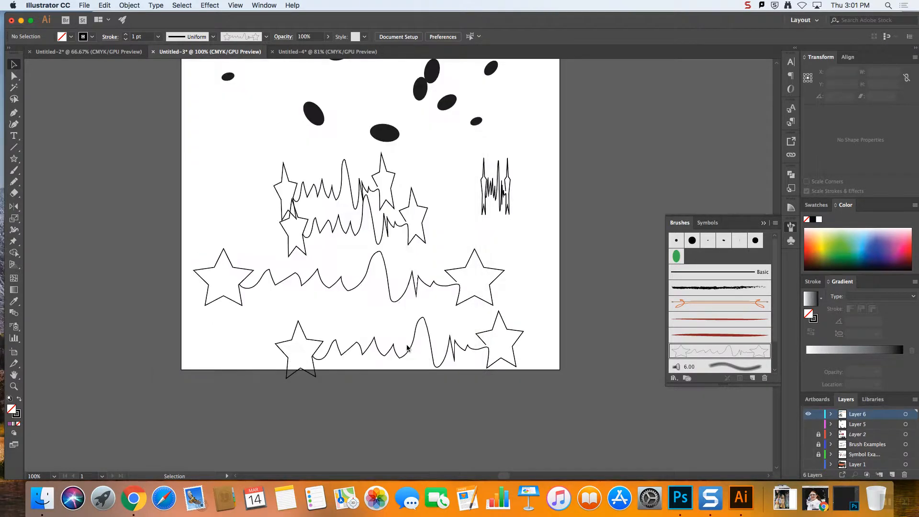
# Delete the original star artwork and all four lines that use the star brush
pyautogui.moveTo(433, 376); pyautogui.dragTo(234, 172)
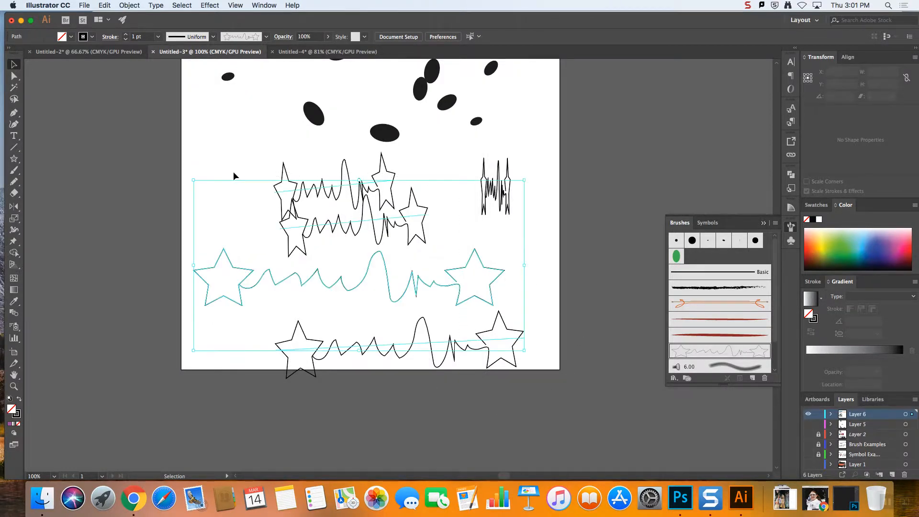
pyautogui.press('Delete')
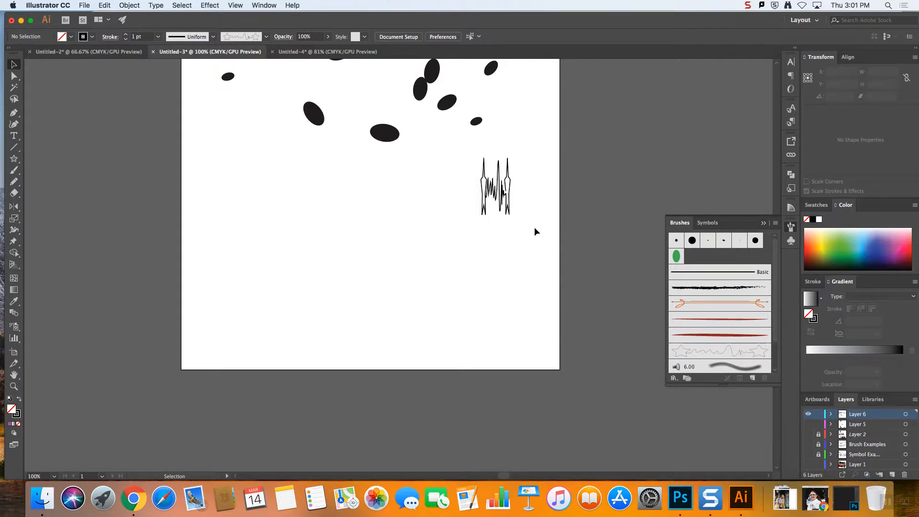
pyautogui.moveTo(535, 228); pyautogui.dragTo(416, 168)
pyautogui.press('Delete')
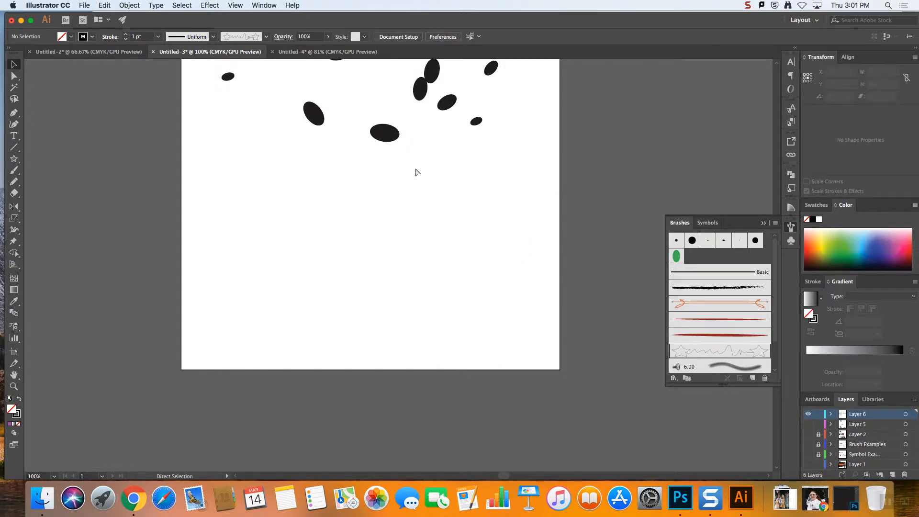
# Delete the blue Double Lines 1.2 pattern brush from the document and remove its strokes from the artwork
pyautogui.press('super+minus')
pyautogui.press('super+minus')
pyautogui.press('v')
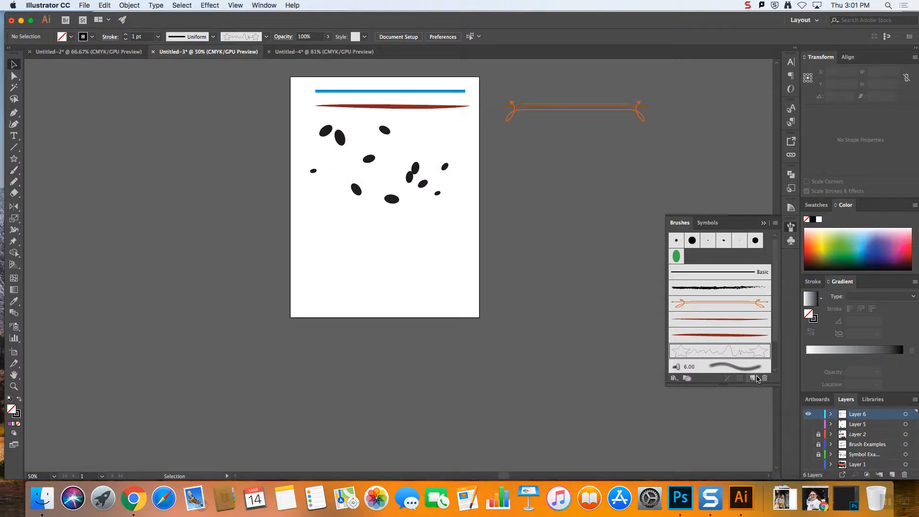
pyautogui.scroll(-2, 738, 348)
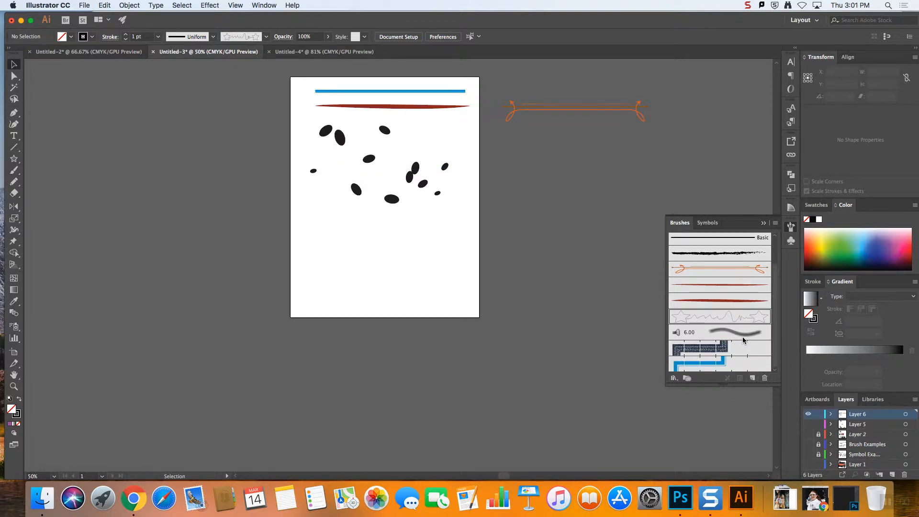
pyautogui.click(745, 363)
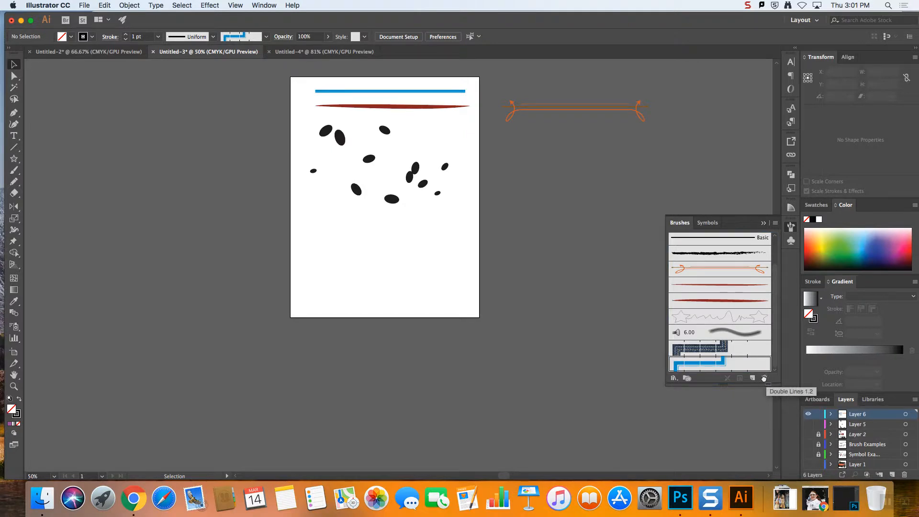
pyautogui.click(765, 379)
pyautogui.click(497, 263)
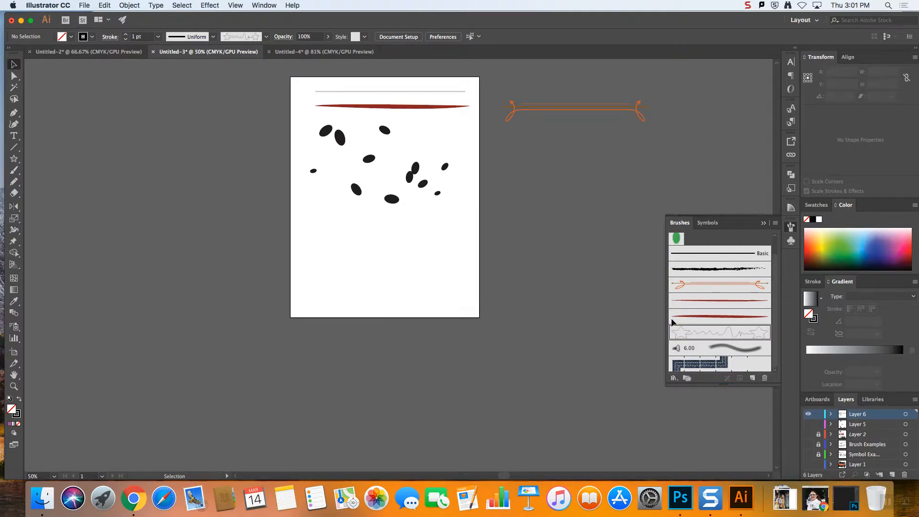
# Delete all art brushes together with the 6.00 bristle brush, removing their strokes from the artwork
pyautogui.click(738, 346)
pyautogui.scroll(1, 744, 326)
pyautogui.keyDown('shift'); pyautogui.click(727, 274); pyautogui.keyUp('shift')
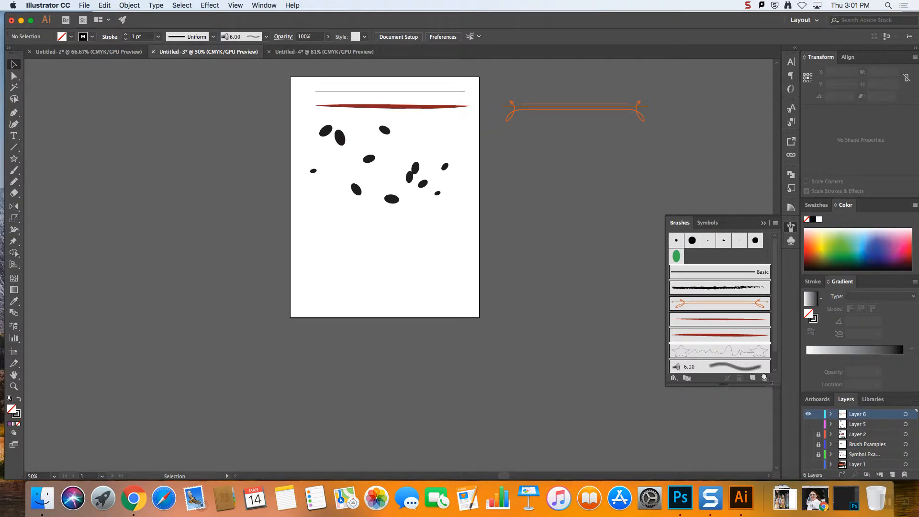
pyautogui.click(765, 378)
pyautogui.click(502, 266)
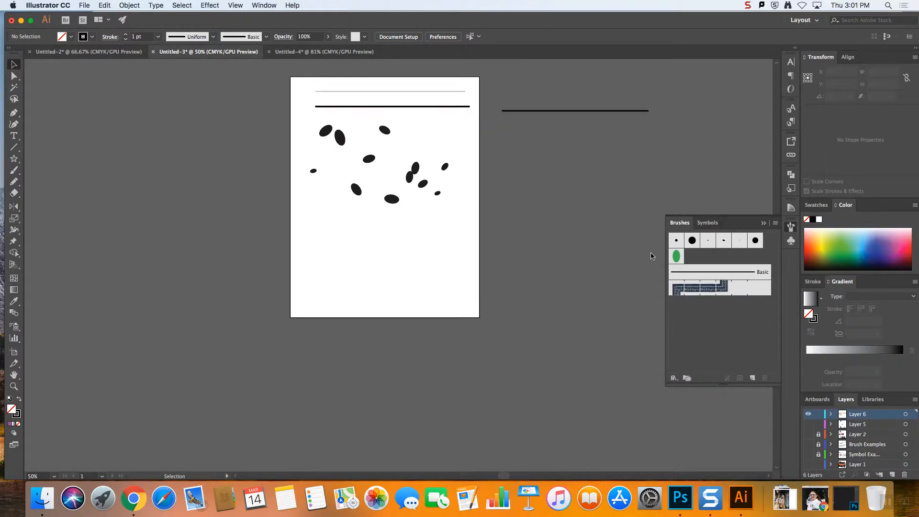
# Delete the green scatter brush and the calligraphic brushes, removing the strokes that use them
pyautogui.click(679, 260)
pyautogui.keyDown('shift'); pyautogui.click(676, 242); pyautogui.keyUp('shift')
pyautogui.moveTo(694, 243)
pyautogui.mouseDown()
pyautogui.moveTo(774, 340)
pyautogui.moveTo(764, 379)
pyautogui.mouseUp()
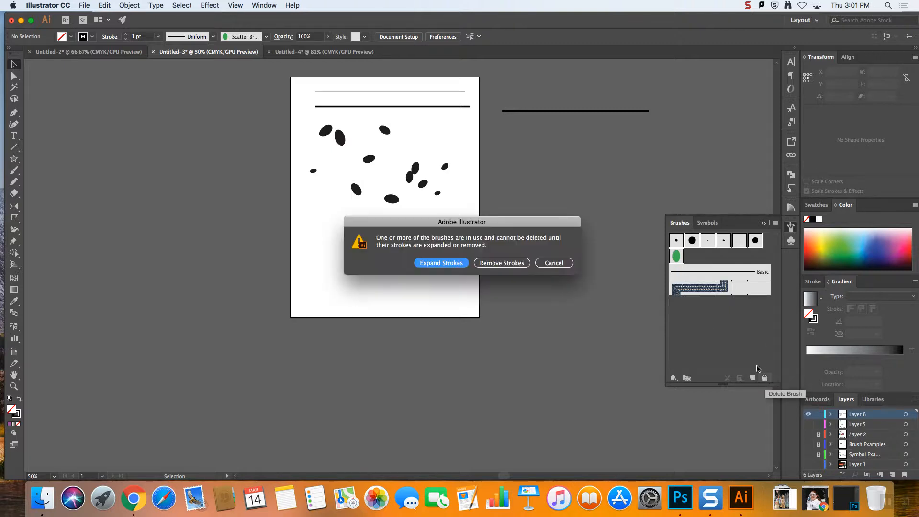
pyautogui.click(489, 264)
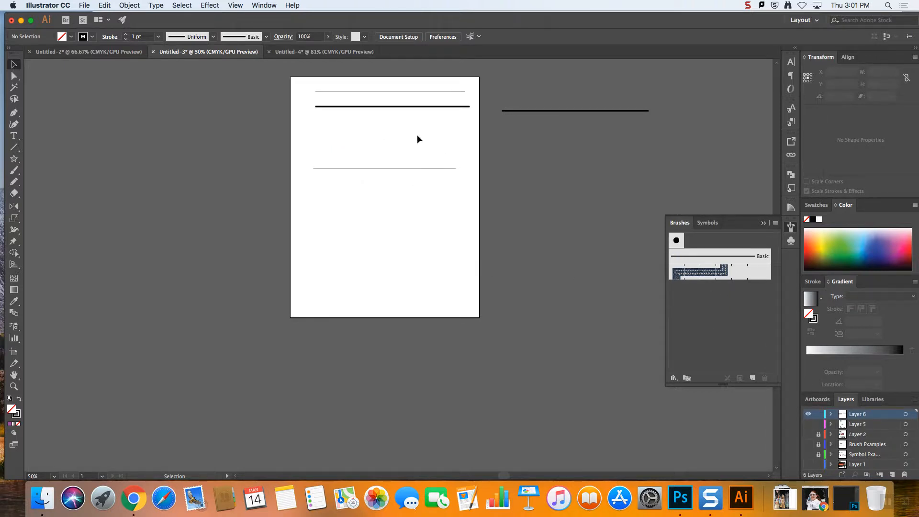
# Draw four freehand curved strokes with the Pencil tool above the lowest line's start, two short between two long, about 2.8 by 3.6 in overall
pyautogui.press('super+equal')
pyautogui.press('super+equal')
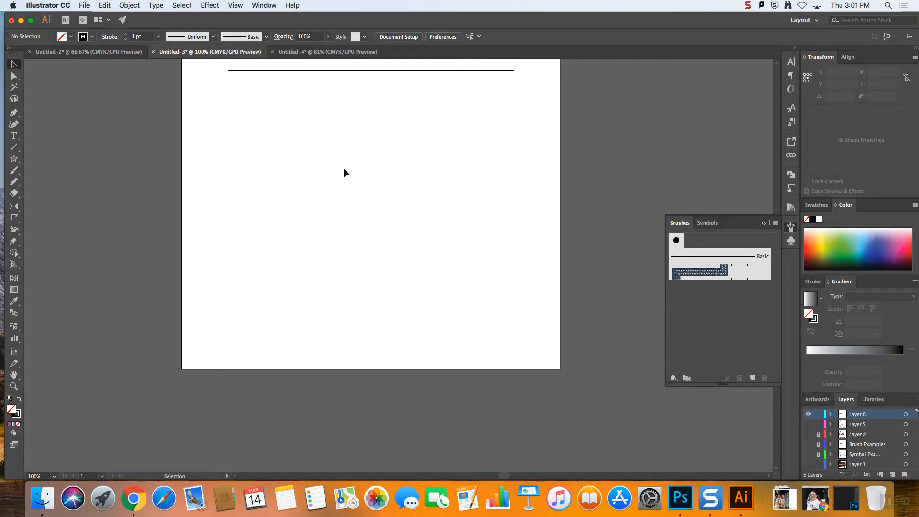
pyautogui.scroll(-10, 345, 173)
pyautogui.scroll(-10, 347, 168)
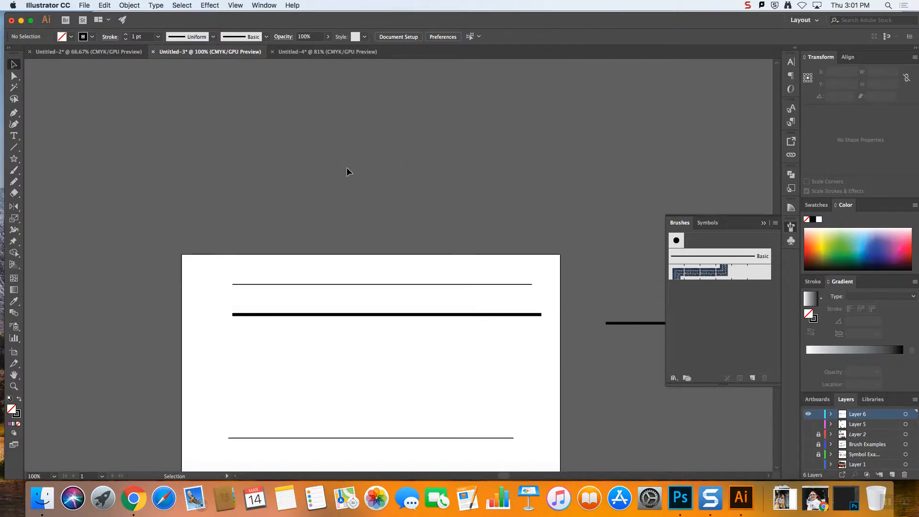
pyautogui.press('super+equal')
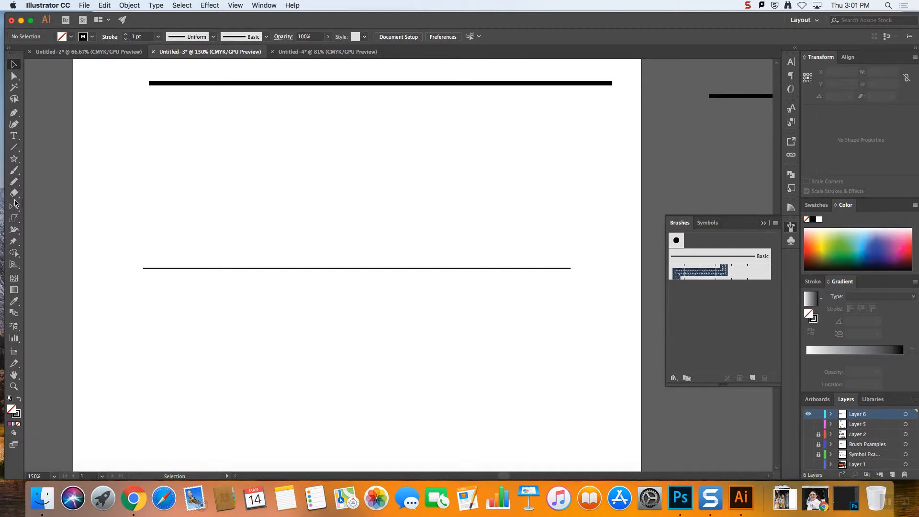
pyautogui.click(15, 183)
pyautogui.press('super+equal')
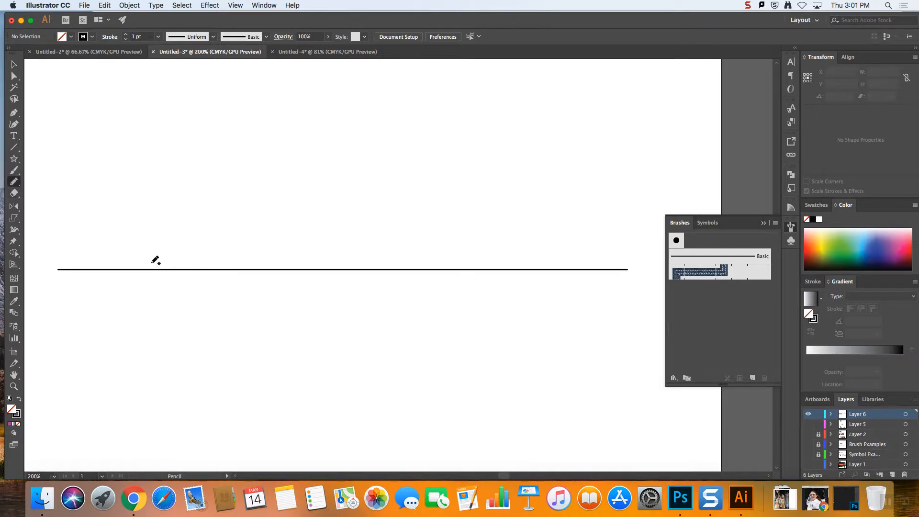
pyautogui.moveTo(505, 476); pyautogui.dragTo(500, 476)
pyautogui.press('super+minus')
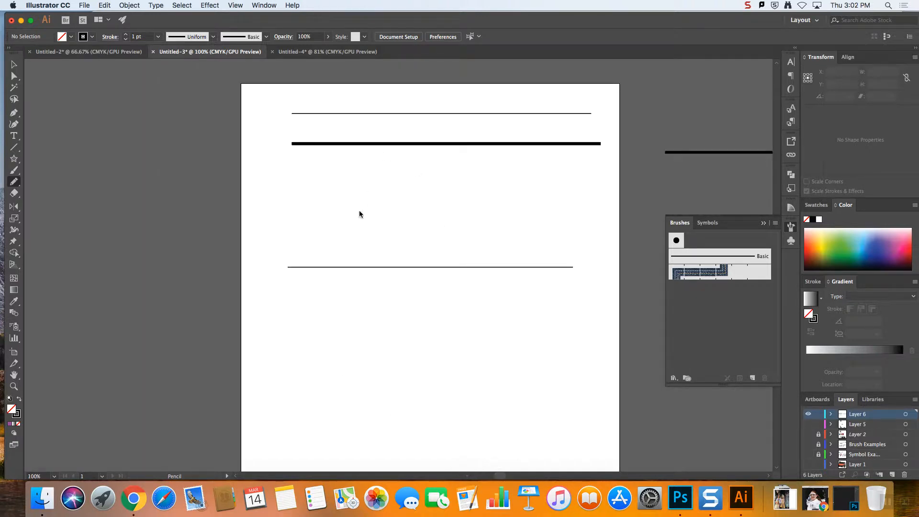
pyautogui.moveTo(302, 262); pyautogui.dragTo(256, 169)
pyautogui.moveTo(310, 260)
pyautogui.mouseDown()
pyautogui.moveTo(314, 225)
pyautogui.moveTo(329, 222)
pyautogui.mouseUp()
pyautogui.moveTo(343, 265); pyautogui.dragTo(324, 143)
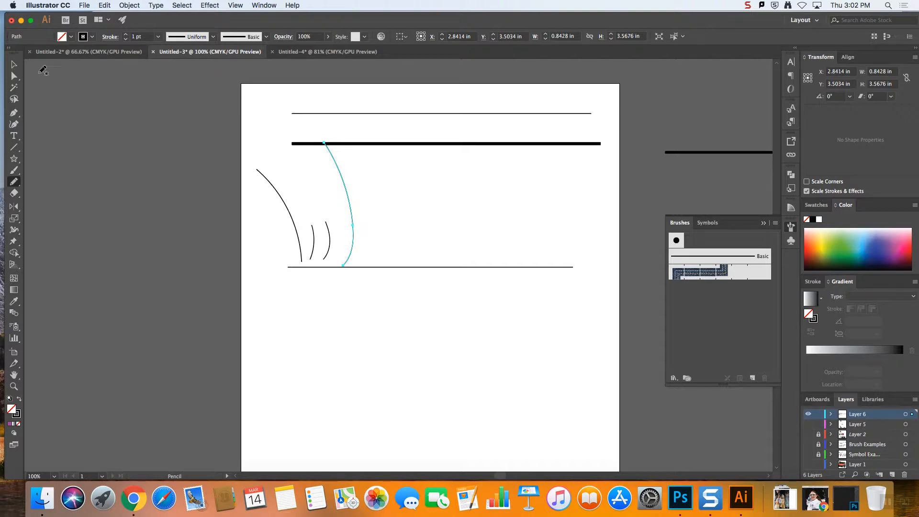
# Create a pattern brush from the four curved strokes, keeping the default options
pyautogui.click(14, 64)
pyautogui.moveTo(279, 222); pyautogui.dragTo(764, 316)
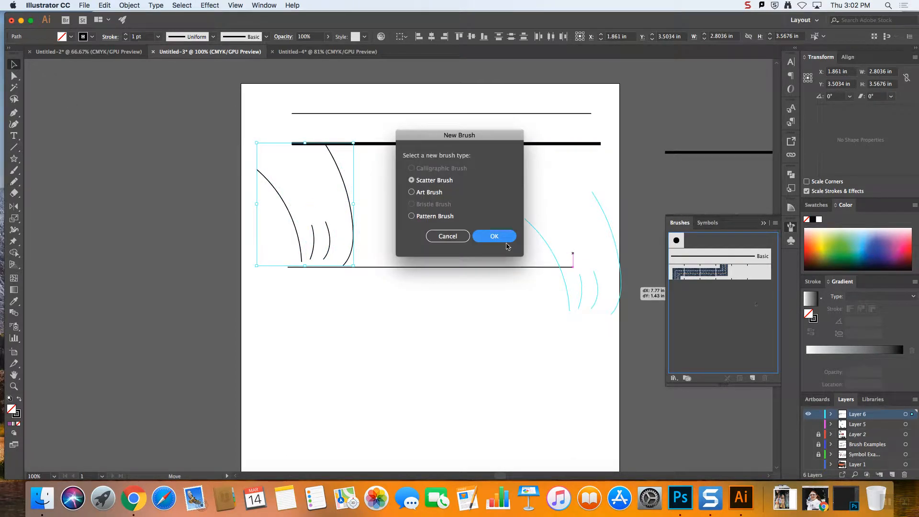
pyautogui.click(442, 216)
pyautogui.click(495, 237)
pyautogui.click(910, 346)
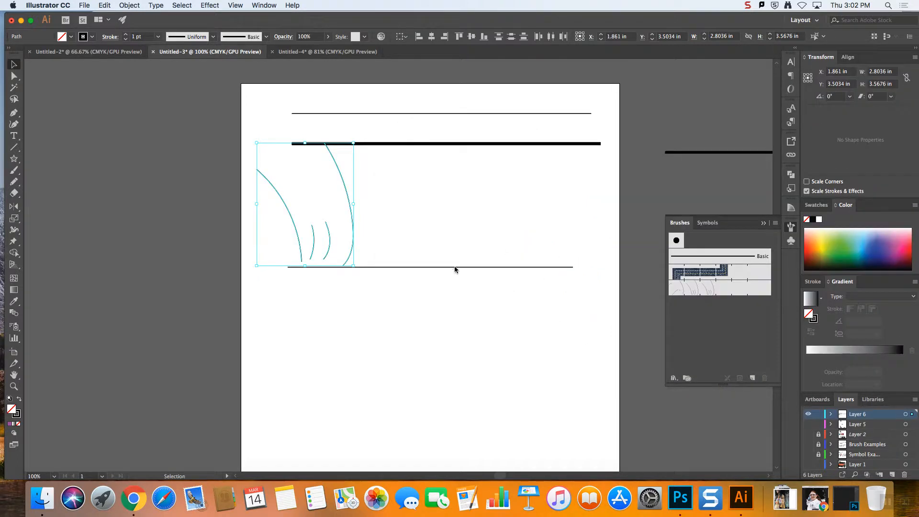
# Apply the curved-stroke pattern brush to the thin line near the artboard's upper edge, and reselect that line
pyautogui.click(450, 113)
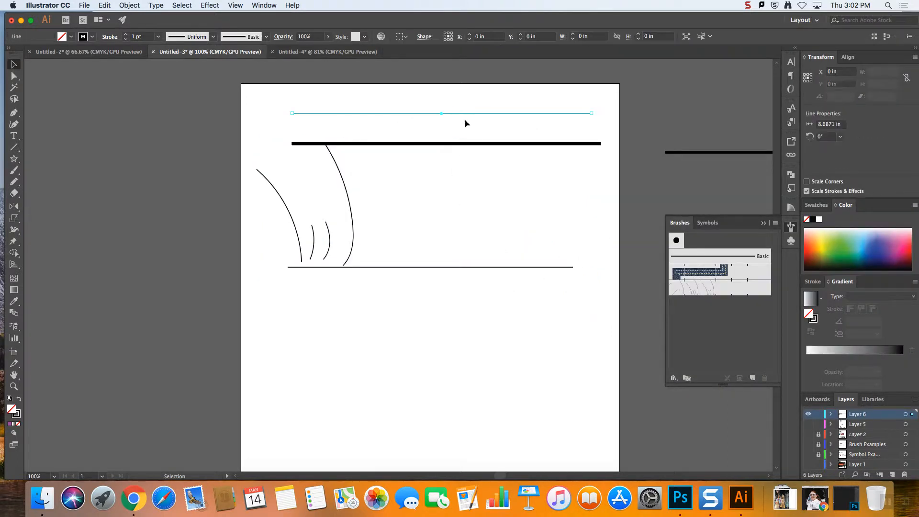
pyautogui.click(730, 288)
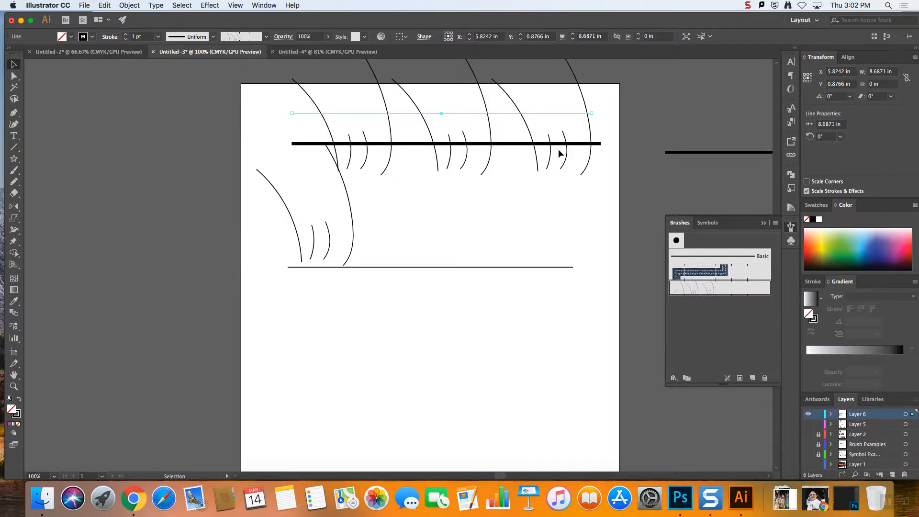
pyautogui.moveTo(435, 177); pyautogui.dragTo(381, 341)
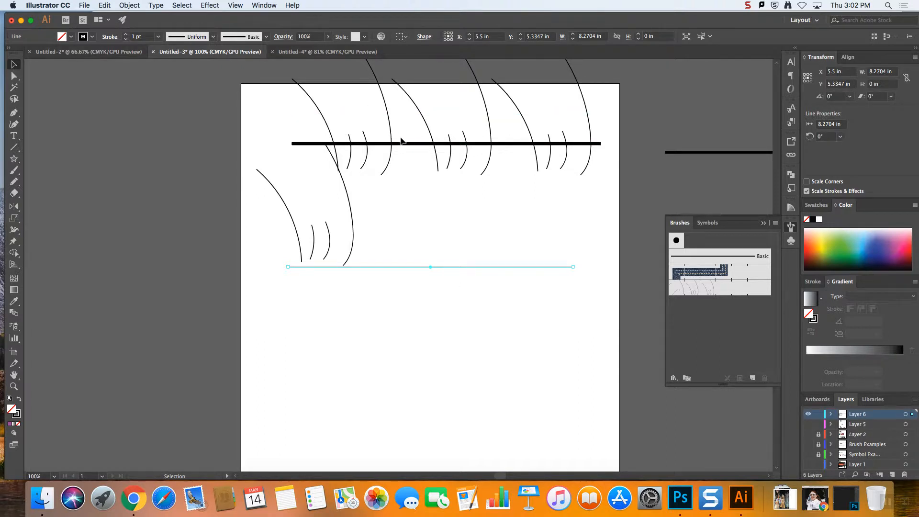
pyautogui.click(395, 114)
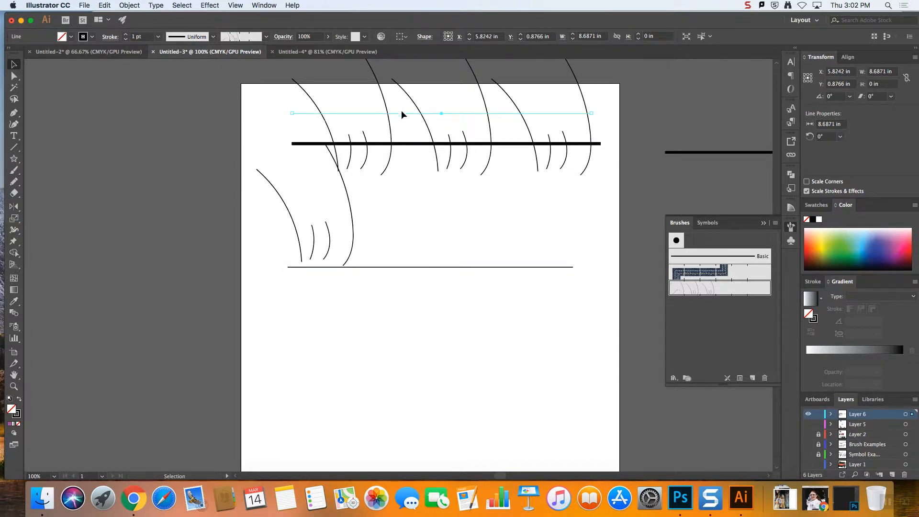
# Lower the stroke weight of the upper line carrying the curved-stroke pattern brush to 0.01 pt
pyautogui.click(126, 39)
pyautogui.click(126, 39)
pyautogui.click(125, 38)
pyautogui.click(126, 38)
pyautogui.click(126, 34)
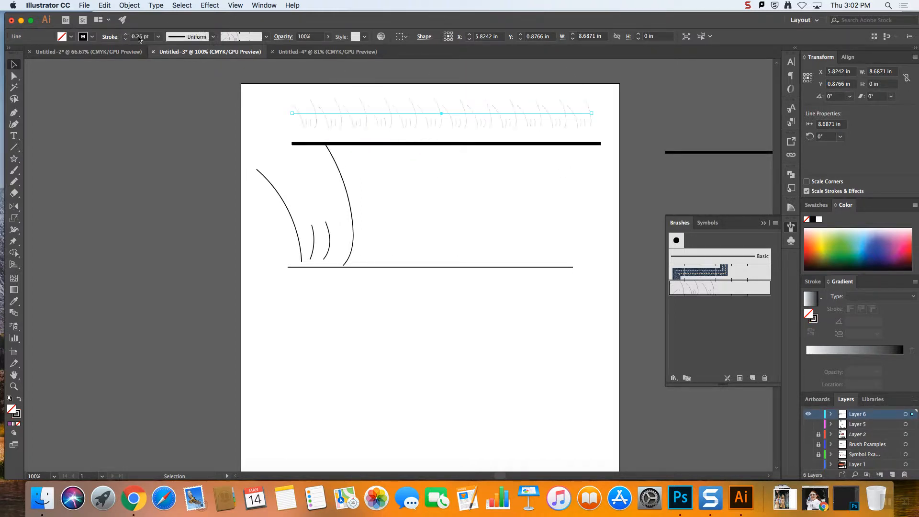
pyautogui.click(157, 37)
pyautogui.click(142, 37)
pyautogui.doubleClick(142, 37)
pyautogui.click(143, 37)
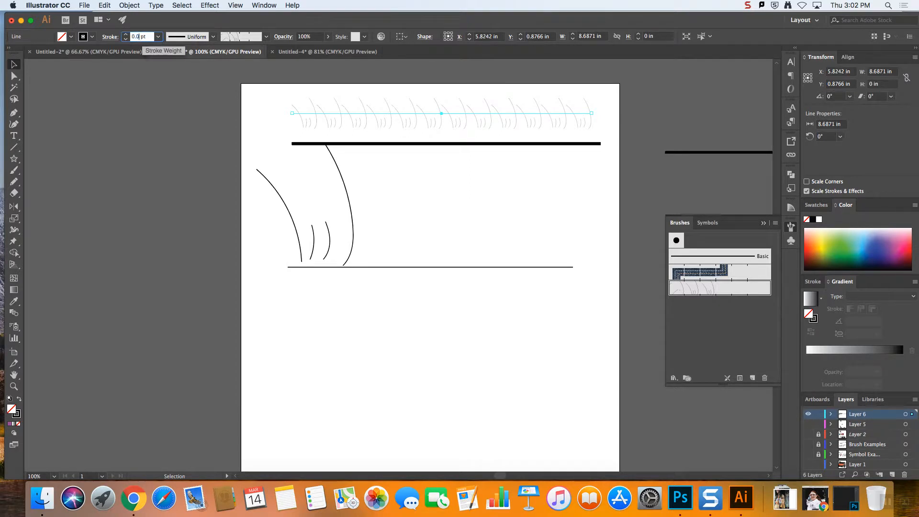
pyautogui.write('01')
pyautogui.click(286, 129)
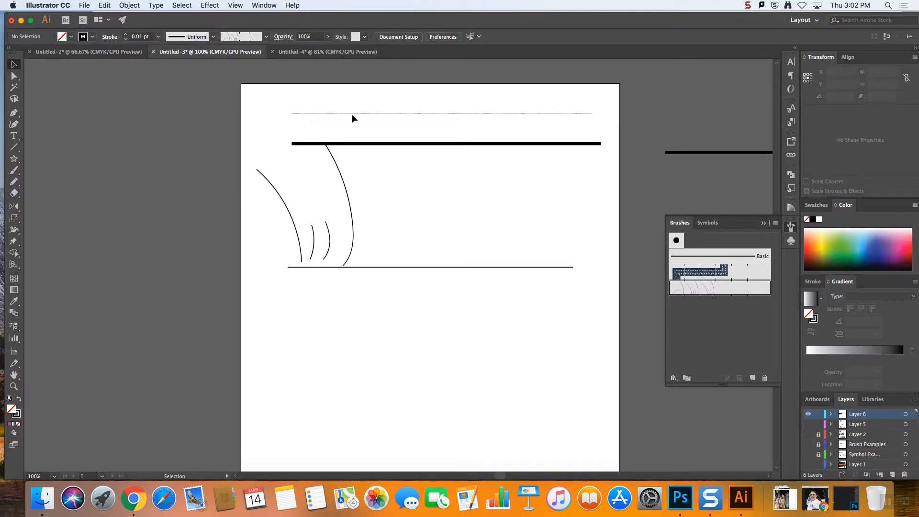
# Delete the hairline near the artboard's upper edge and the four freehand curved strokes above the lowest line
pyautogui.press('Delete')
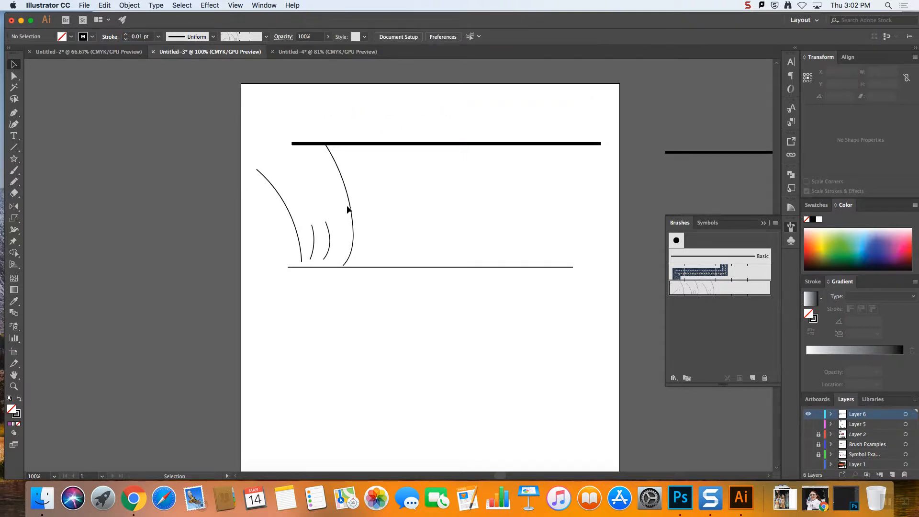
pyautogui.click(352, 209)
pyautogui.click(401, 237)
pyautogui.moveTo(426, 245); pyautogui.dragTo(246, 212)
pyautogui.press('Delete')
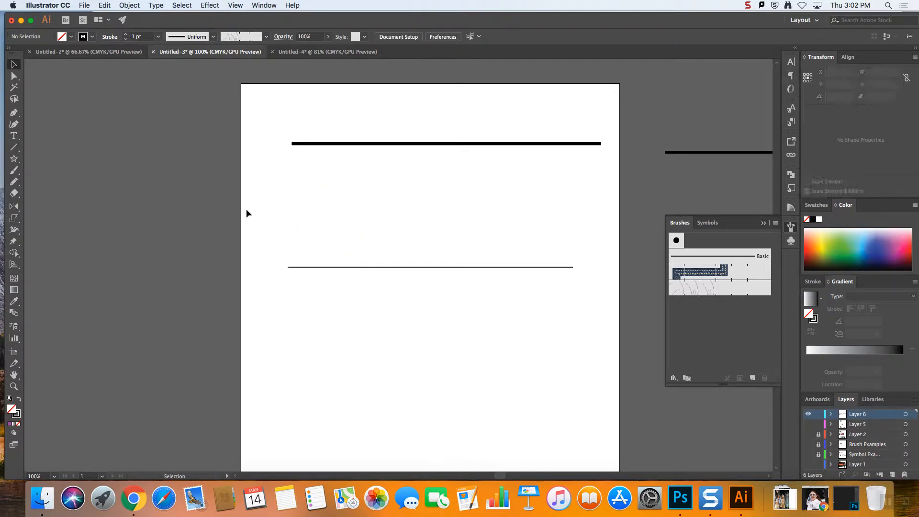
# Zoom in to 800% on the starting end of the lowest thin line
pyautogui.press('super+equal')
pyautogui.press('super+equal')
pyautogui.press('super+equal')
pyautogui.press('super+equal')
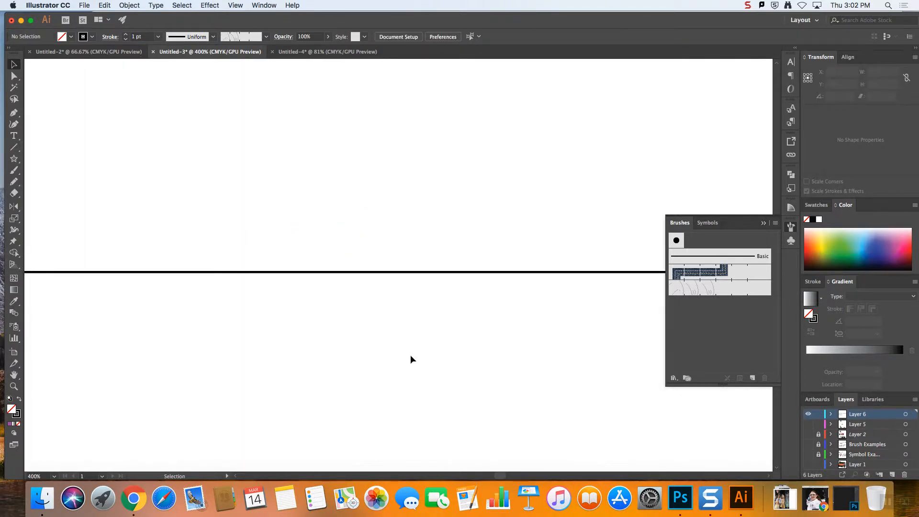
pyautogui.moveTo(500, 477); pyautogui.dragTo(495, 477)
pyautogui.press('super+equal')
pyautogui.press('super+equal')
pyautogui.press('super+equal')
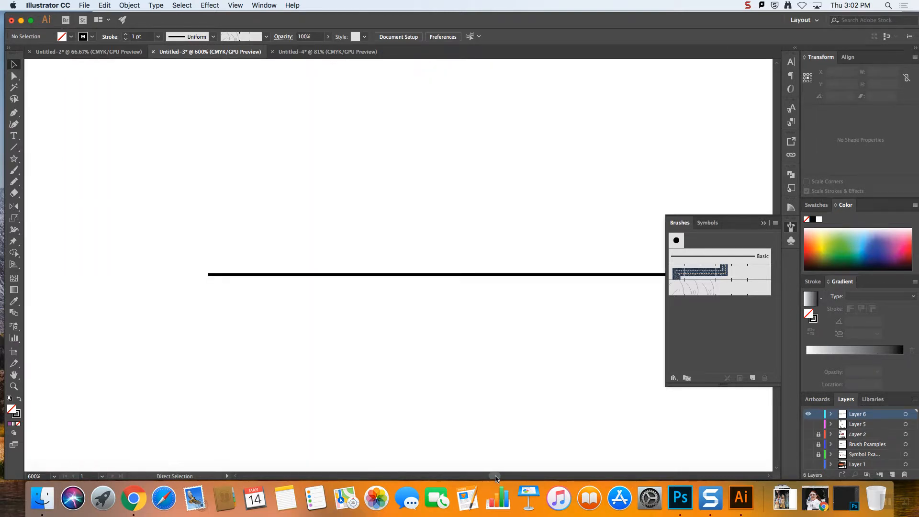
pyautogui.press('super+minus')
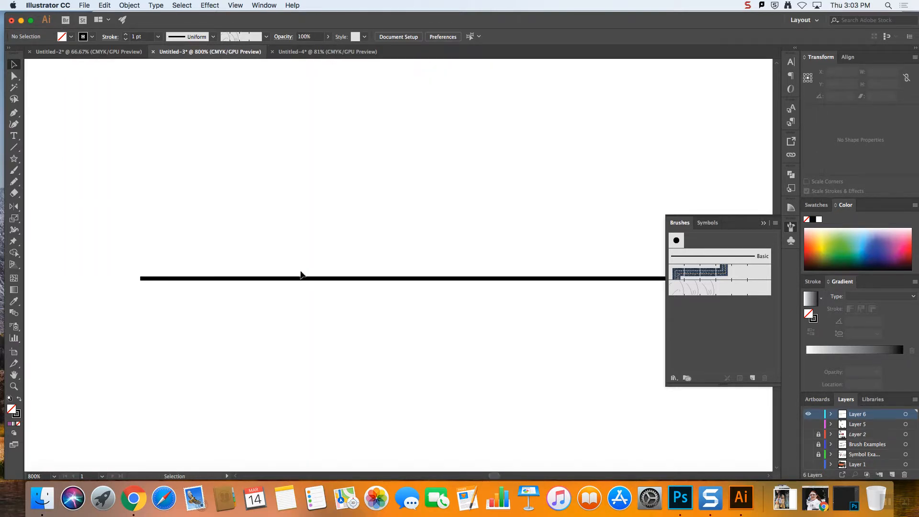
pyautogui.click(14, 112)
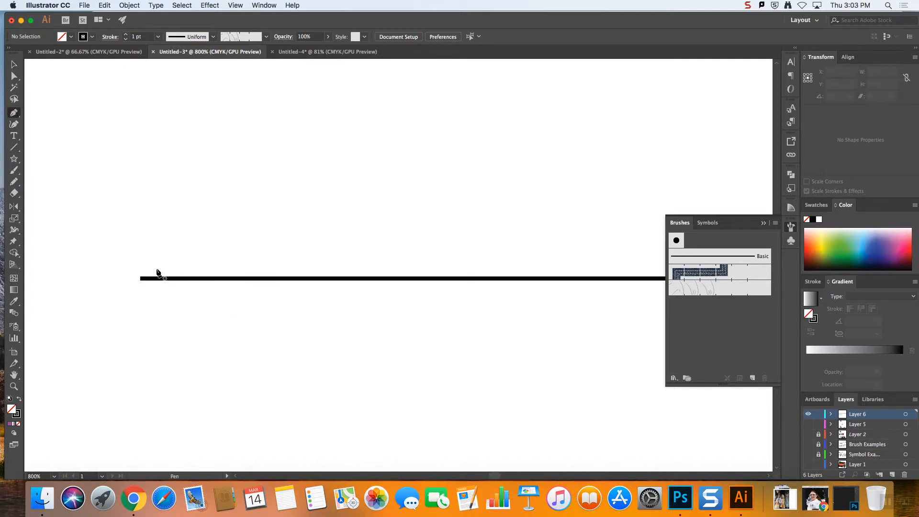
pyautogui.moveTo(161, 271); pyautogui.dragTo(132, 195)
pyautogui.press('super+z')
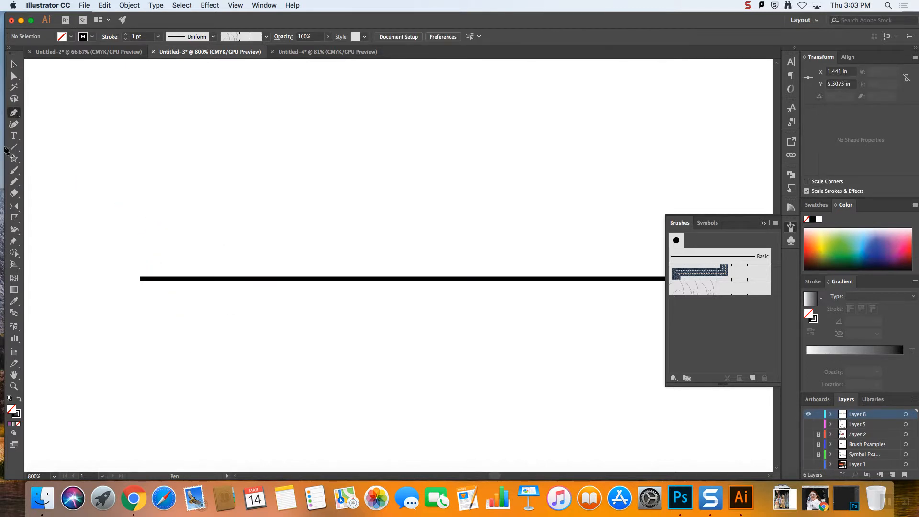
# Draw six freehand grass-blade strokes with the Pencil tool above the line's start, the first about 0.07 by 0.17 in
pyautogui.click(14, 181)
pyautogui.moveTo(158, 270); pyautogui.dragTo(139, 225)
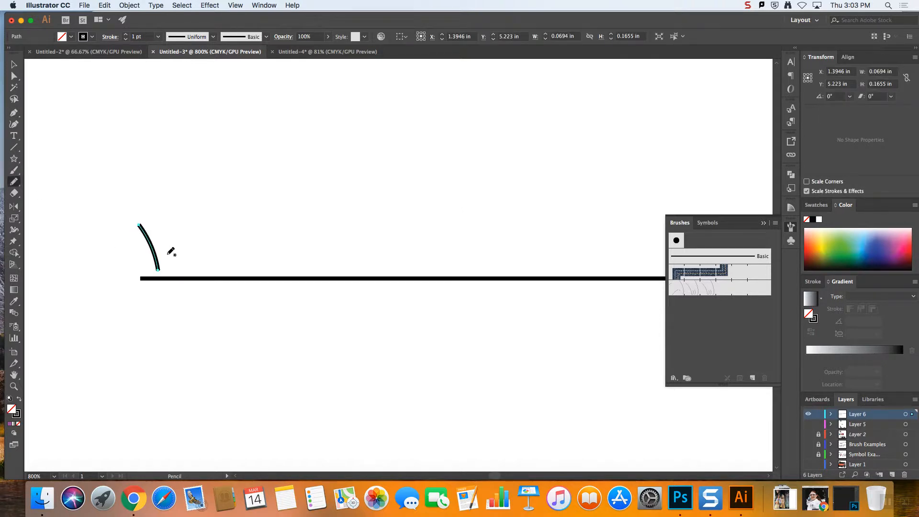
pyautogui.moveTo(151, 157)
pyautogui.mouseDown()
pyautogui.moveTo(183, 266)
pyautogui.moveTo(194, 247)
pyautogui.moveTo(218, 268)
pyautogui.mouseUp()
pyautogui.moveTo(201, 197); pyautogui.dragTo(218, 282)
pyautogui.press('super+z')
pyautogui.moveTo(191, 179)
pyautogui.mouseDown()
pyautogui.moveTo(224, 247)
pyautogui.moveTo(214, 274)
pyautogui.mouseUp()
pyautogui.moveTo(232, 227); pyautogui.dragTo(247, 286)
pyautogui.moveTo(256, 197)
pyautogui.mouseDown()
pyautogui.moveTo(265, 277)
pyautogui.moveTo(287, 267)
pyautogui.moveTo(287, 196)
pyautogui.mouseUp()
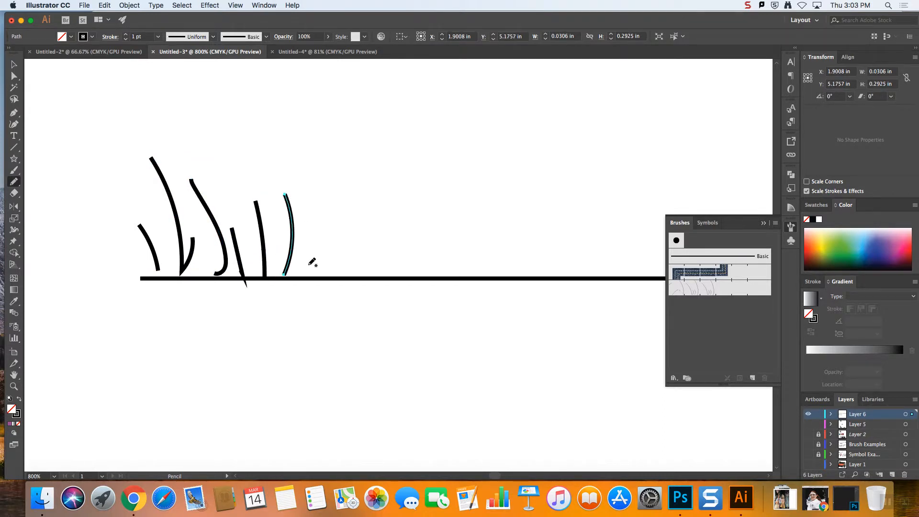
# Continue the grass row with seven more freehand strokes of varied shape and height, the tallest about 0.74 in, making it about 1.43 in wide
pyautogui.moveTo(312, 273); pyautogui.dragTo(286, 70)
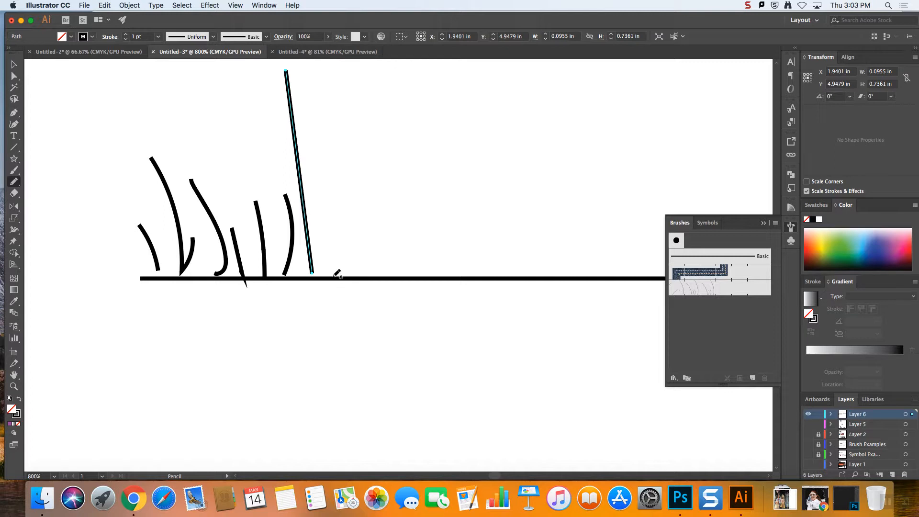
pyautogui.moveTo(334, 276); pyautogui.dragTo(314, 192)
pyautogui.moveTo(356, 236); pyautogui.dragTo(376, 154)
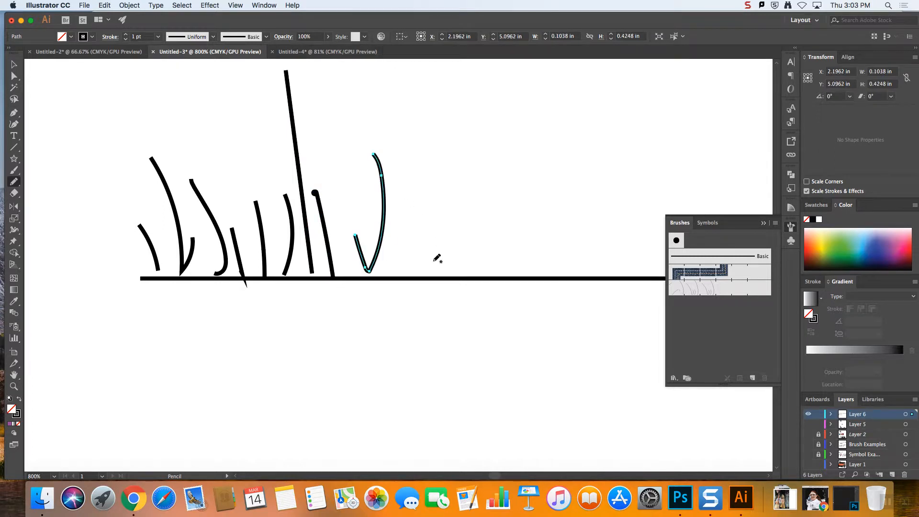
pyautogui.moveTo(436, 264); pyautogui.dragTo(470, 114)
pyautogui.moveTo(482, 208)
pyautogui.mouseDown()
pyautogui.moveTo(527, 238)
pyautogui.moveTo(532, 162)
pyautogui.mouseUp()
pyautogui.moveTo(405, 272)
pyautogui.mouseDown()
pyautogui.moveTo(418, 151)
pyautogui.moveTo(411, 96)
pyautogui.mouseUp()
# Give all the grass strokes the width profile tapered at both ends and a 2 pt stroke weight
pyautogui.press('super+minus')
pyautogui.press('super+minus')
pyautogui.press('super+minus')
pyautogui.press('super+minus')
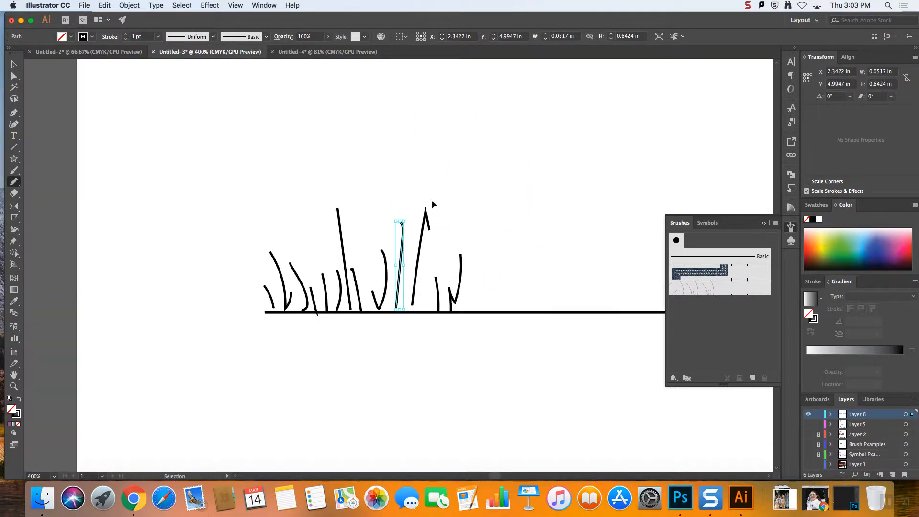
pyautogui.press('super+equal')
pyautogui.press('super+equal')
pyautogui.press('super+equal')
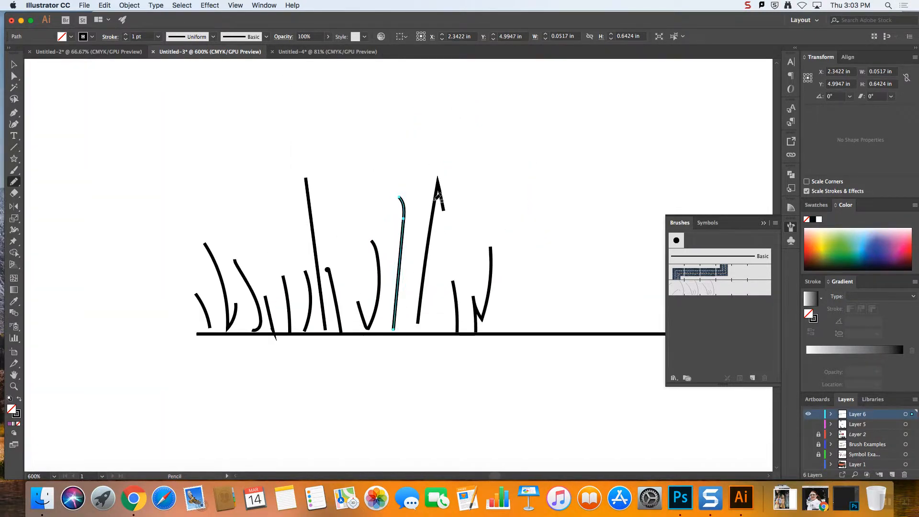
pyautogui.click(14, 64)
pyautogui.moveTo(119, 171)
pyautogui.mouseDown()
pyautogui.moveTo(551, 296)
pyautogui.moveTo(580, 314)
pyautogui.mouseUp()
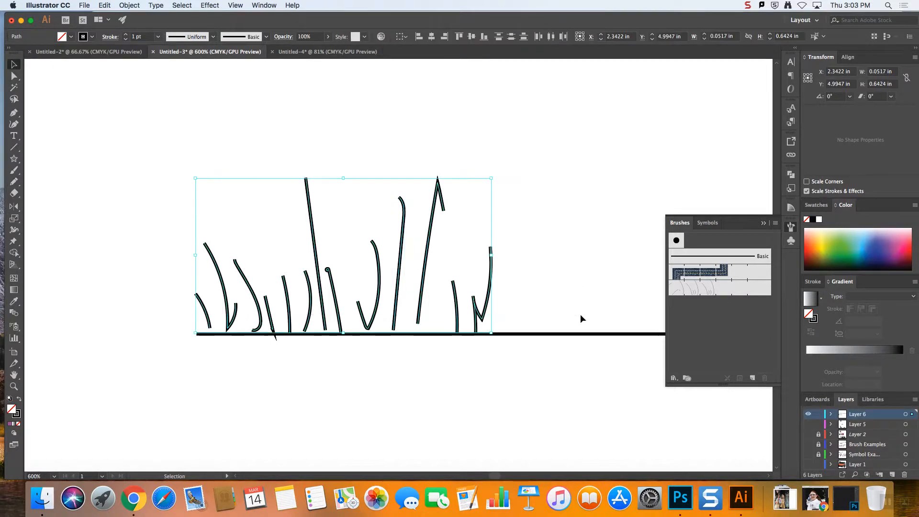
pyautogui.click(212, 37)
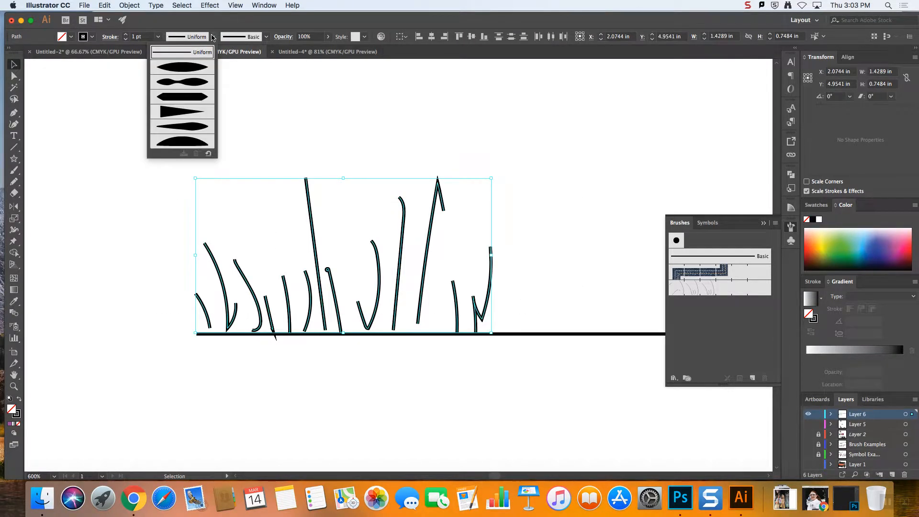
pyautogui.click(181, 67)
pyautogui.click(125, 35)
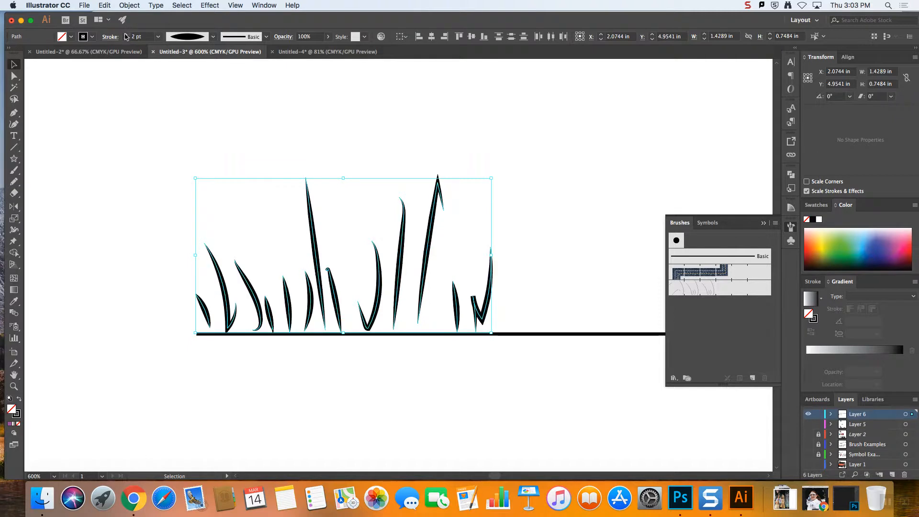
pyautogui.click(454, 120)
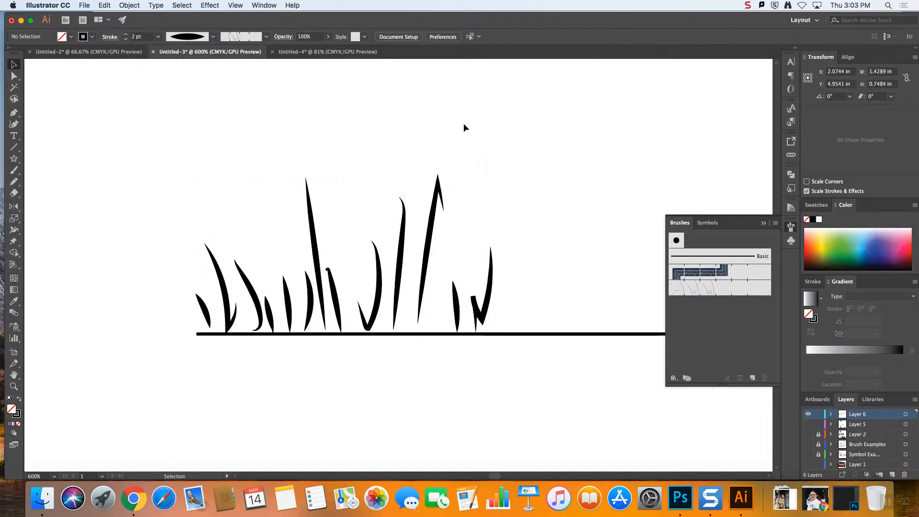
# Start a new pattern brush from all the grass strokes and open its options
pyautogui.press('super+minus')
pyautogui.press('super+equal')
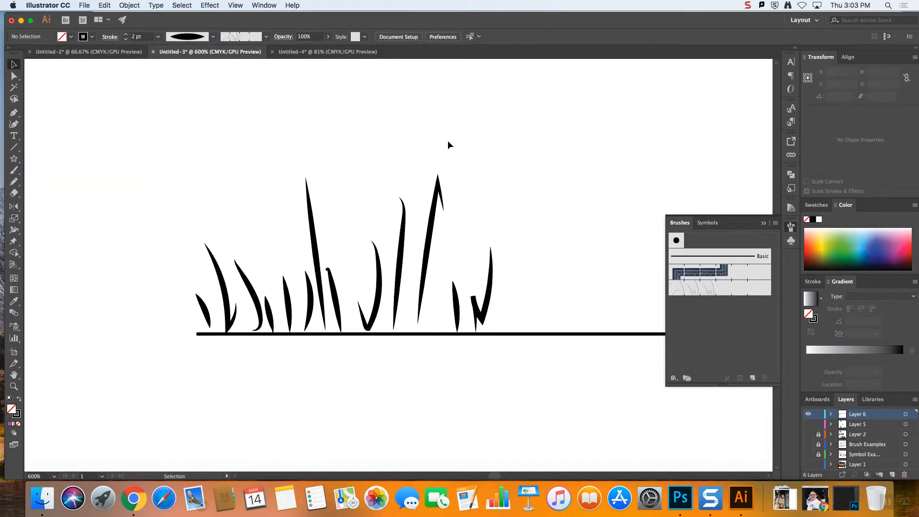
pyautogui.moveTo(138, 177)
pyautogui.mouseDown()
pyautogui.moveTo(538, 322)
pyautogui.moveTo(527, 324)
pyautogui.moveTo(727, 314)
pyautogui.mouseUp()
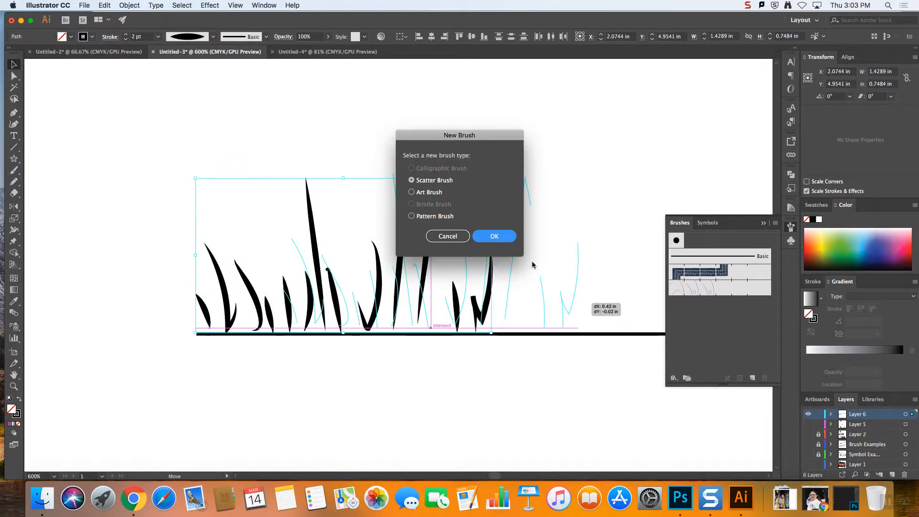
pyautogui.click(431, 217)
pyautogui.click(490, 238)
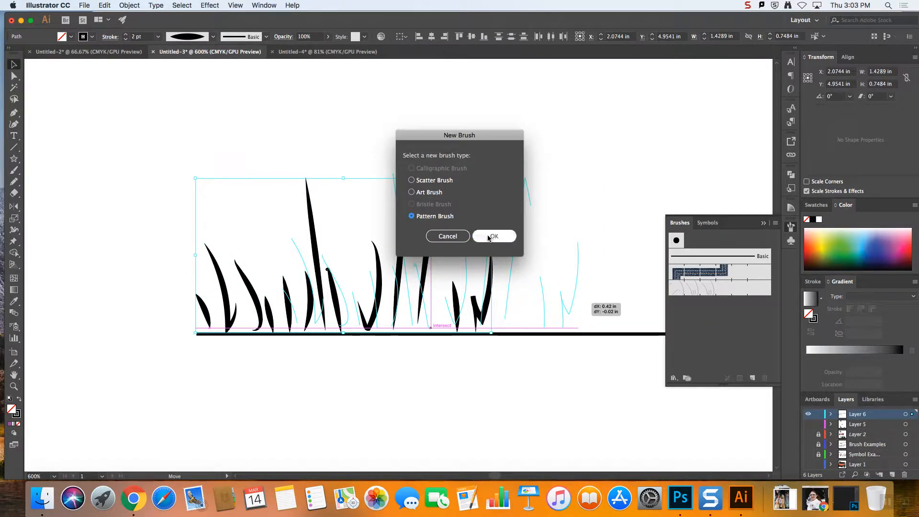
pyautogui.moveTo(860, 70)
pyautogui.mouseDown()
pyautogui.moveTo(427, 148)
pyautogui.moveTo(479, 79)
pyautogui.mouseUp()
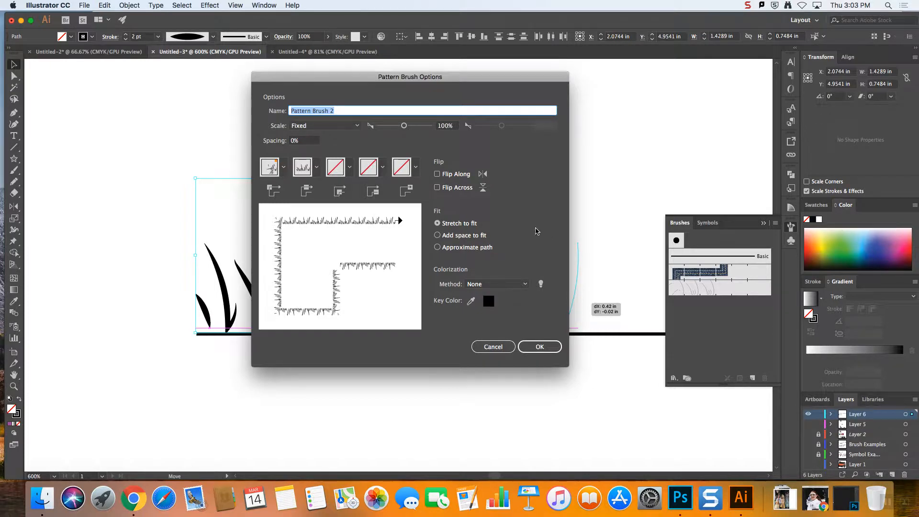
# Examine the new brush's Scale choices and Spacing setting, and inspect the source grass strokes behind the options dialog
pyautogui.click(358, 126)
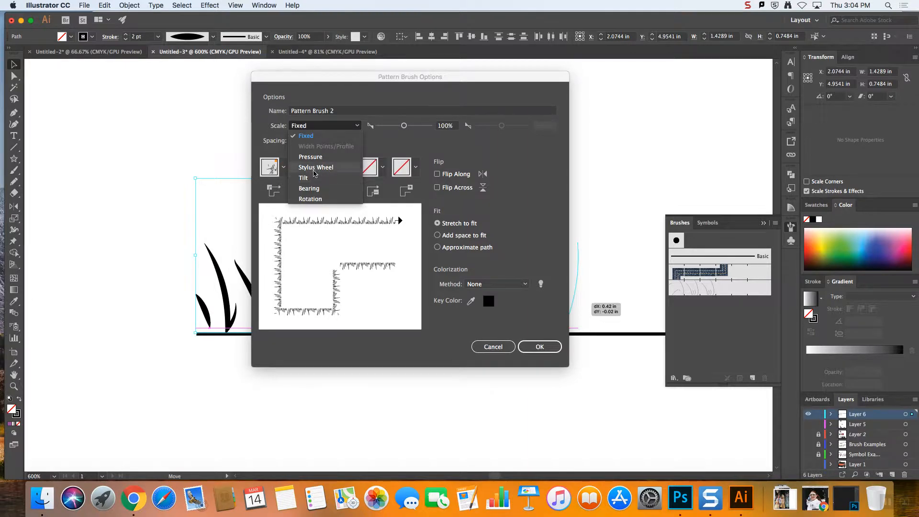
pyautogui.click(415, 145)
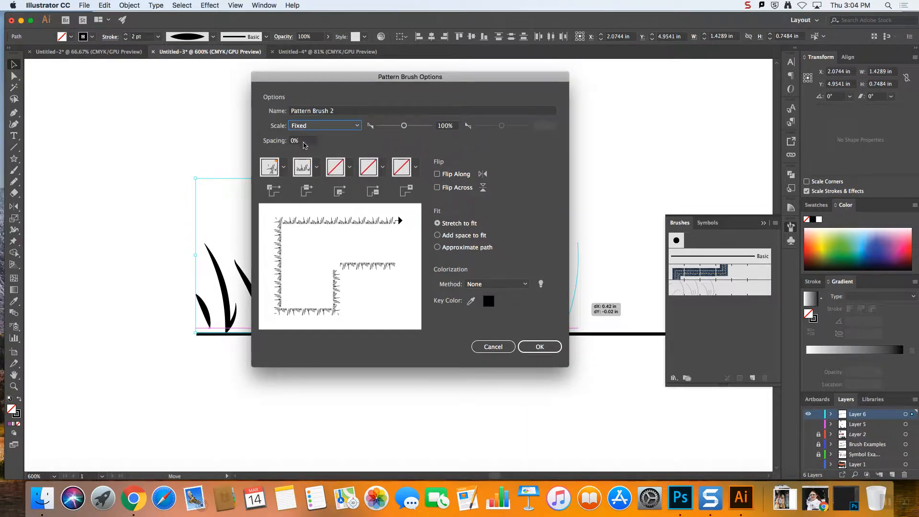
pyautogui.click(302, 141)
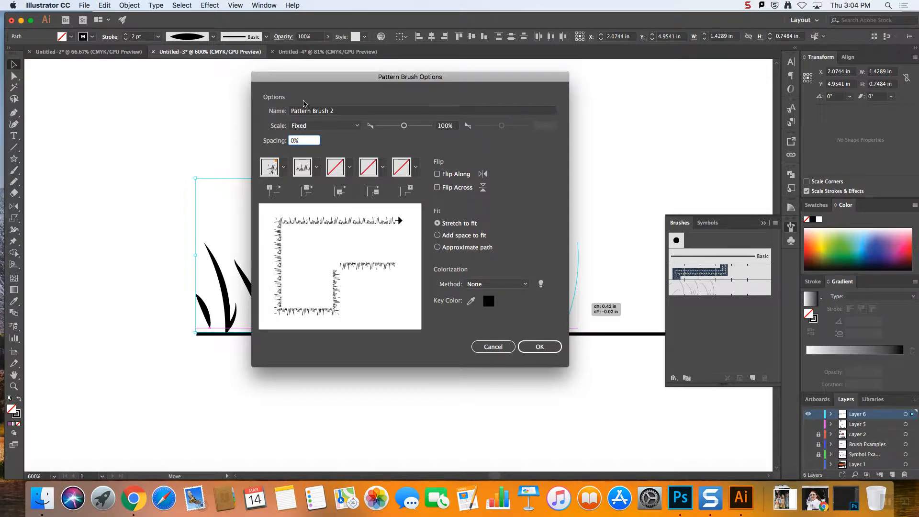
pyautogui.moveTo(310, 80); pyautogui.dragTo(233, 80)
pyautogui.moveTo(345, 80); pyautogui.dragTo(415, 359)
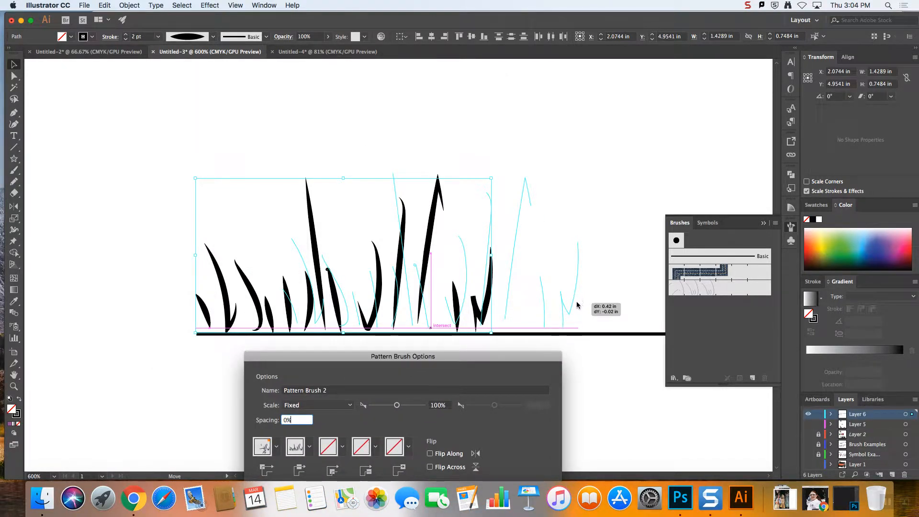
pyautogui.moveTo(464, 357)
pyautogui.mouseDown()
pyautogui.moveTo(449, 130)
pyautogui.moveTo(458, 80)
pyautogui.mouseUp()
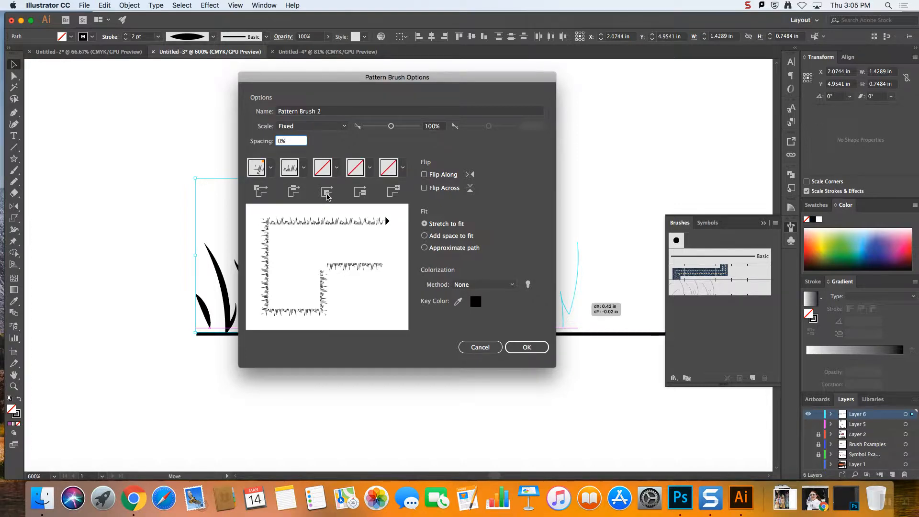
# Examine the pattern brush's side tile choices and the auto-generated options available for its outer corner tile
pyautogui.click(303, 168)
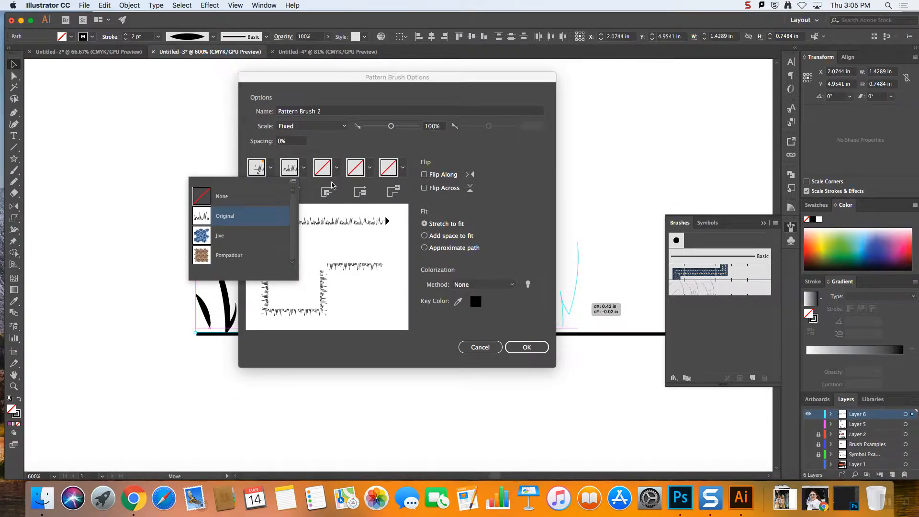
pyautogui.click(305, 170)
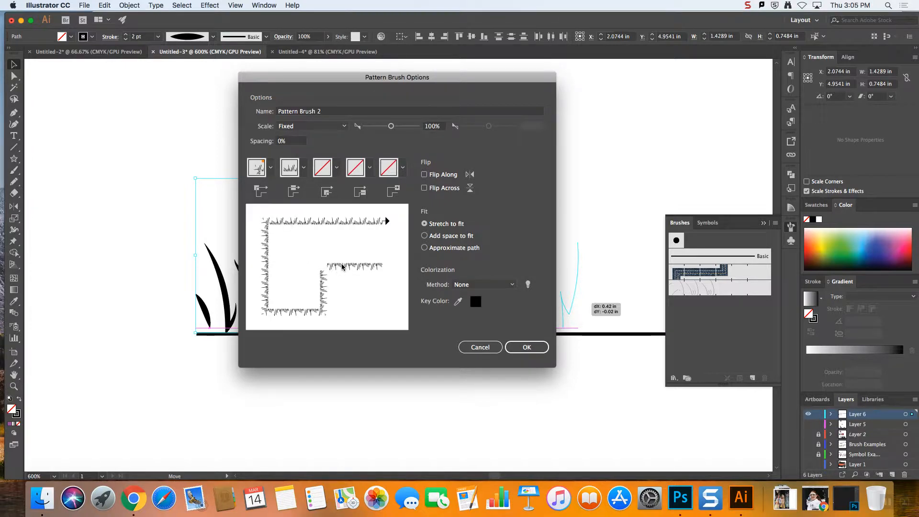
pyautogui.click(271, 168)
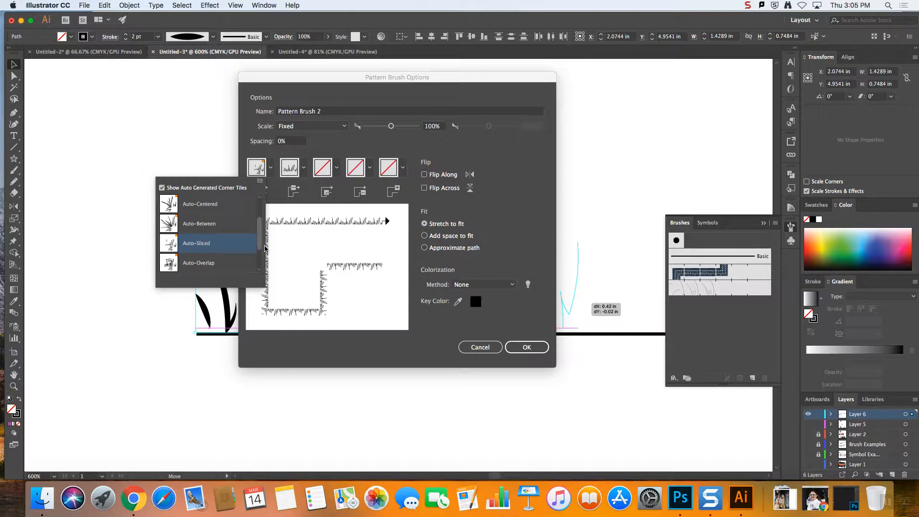
pyautogui.moveTo(259, 245)
pyautogui.mouseDown()
pyautogui.moveTo(259, 236)
pyautogui.moveTo(257, 249)
pyautogui.mouseUp()
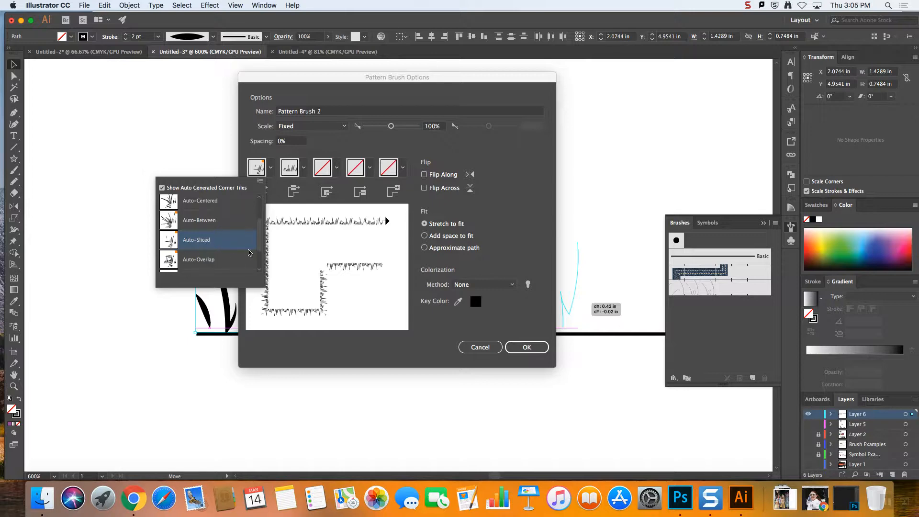
pyautogui.moveTo(259, 250); pyautogui.dragTo(260, 252)
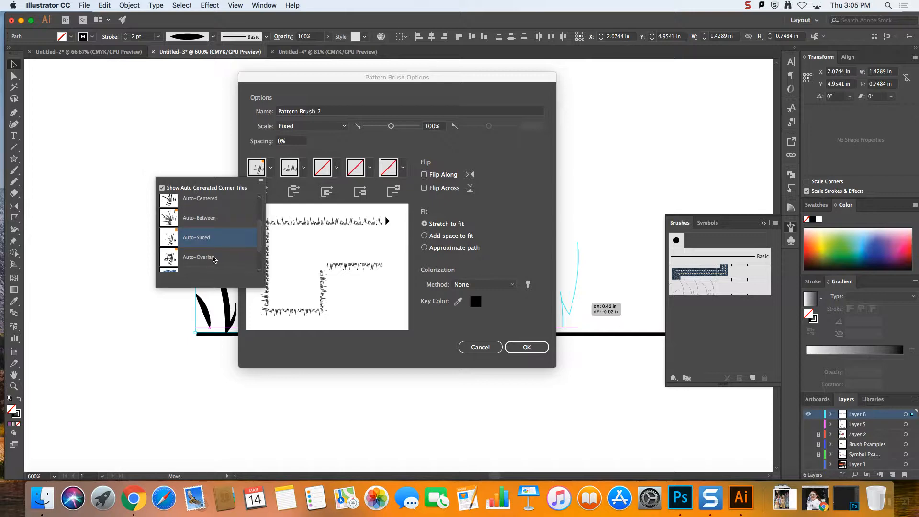
pyautogui.moveTo(260, 250); pyautogui.dragTo(259, 245)
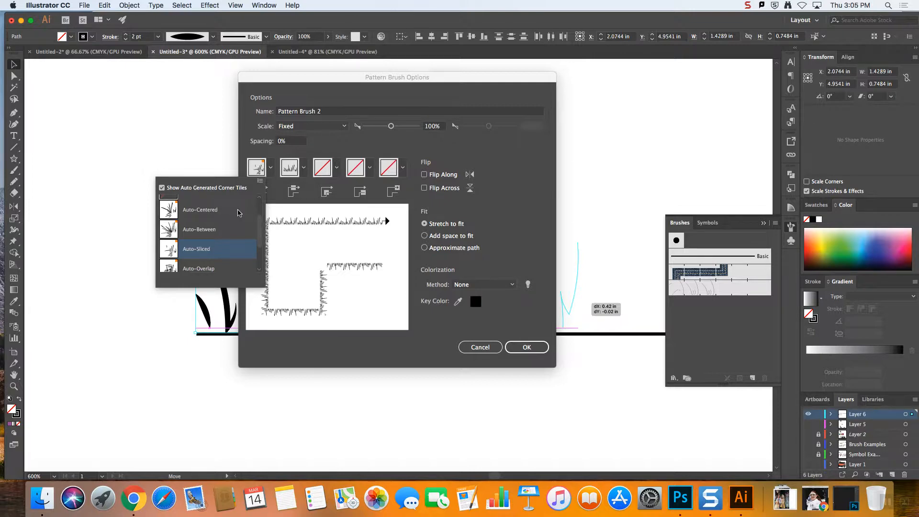
pyautogui.scroll(1, 220, 227)
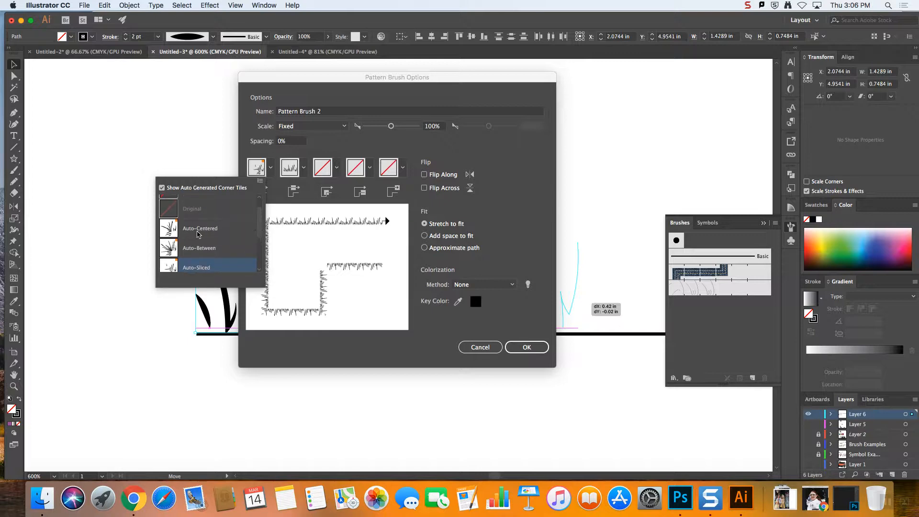
pyautogui.scroll(-1, 260, 244)
pyautogui.moveTo(259, 241); pyautogui.dragTo(260, 243)
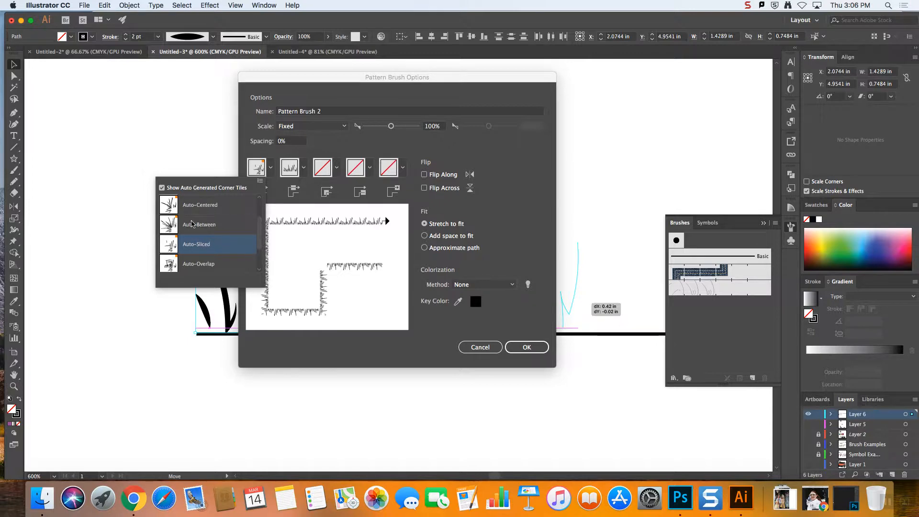
# Compare the Auto-Centered, Auto-Between, Auto-Sliced and Auto-Overlap outer corner tiles in the preview and settle on Auto-Centered
pyautogui.click(202, 206)
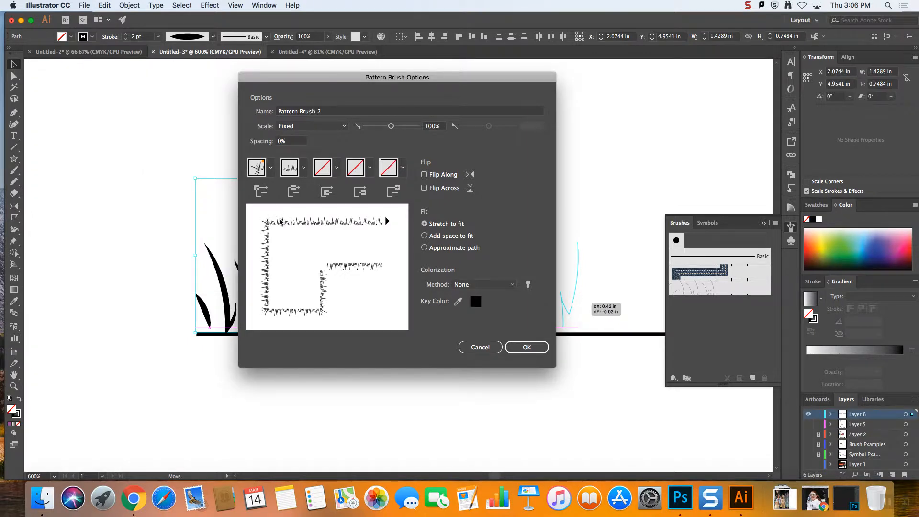
pyautogui.click(271, 168)
pyautogui.click(211, 225)
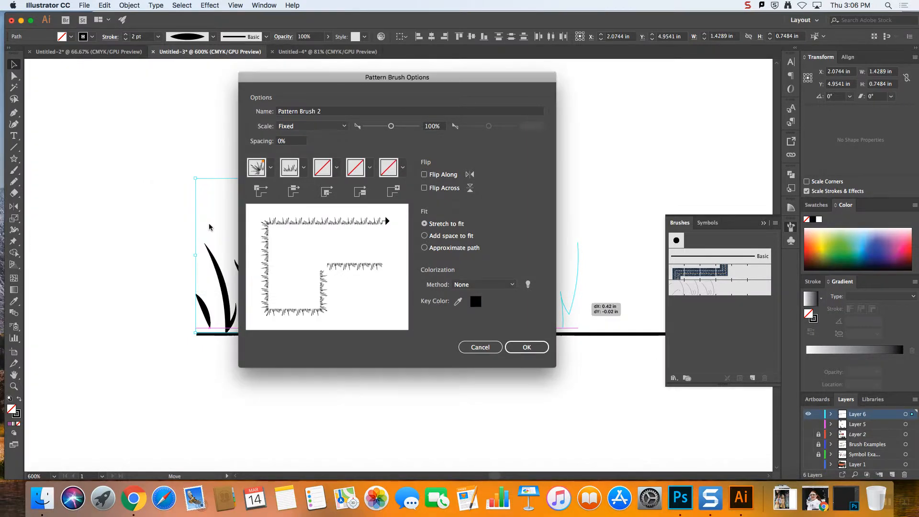
pyautogui.click(271, 169)
pyautogui.click(223, 244)
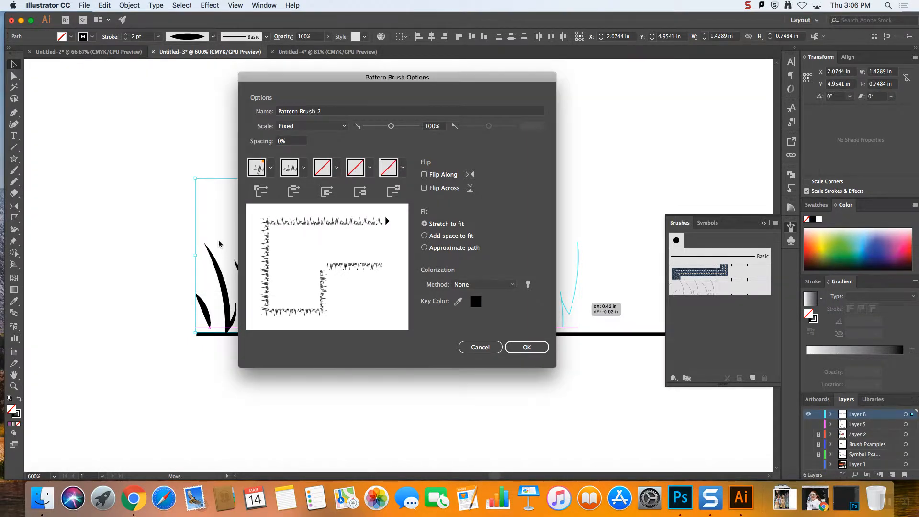
pyautogui.click(271, 169)
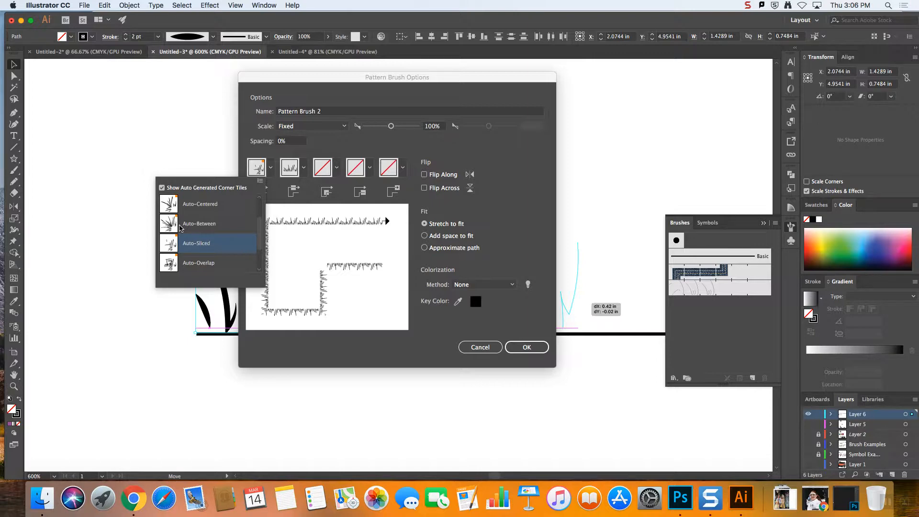
pyautogui.click(198, 265)
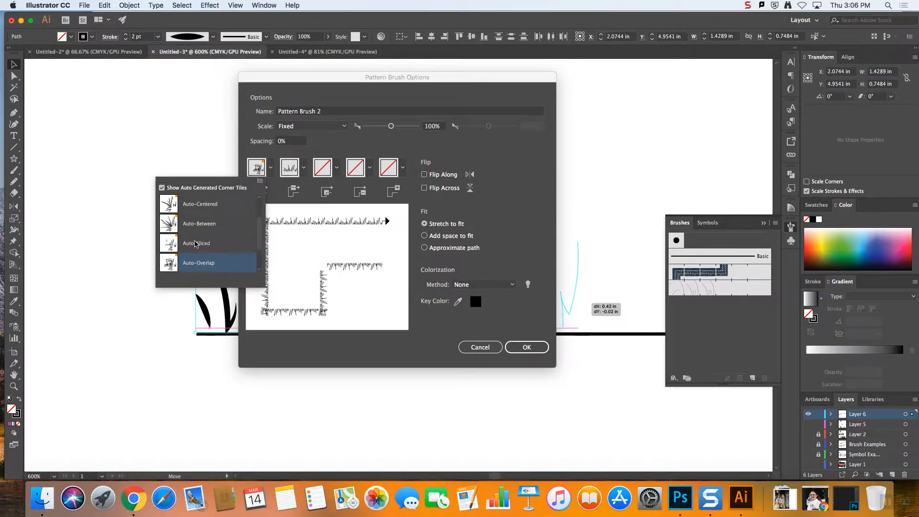
pyautogui.click(201, 204)
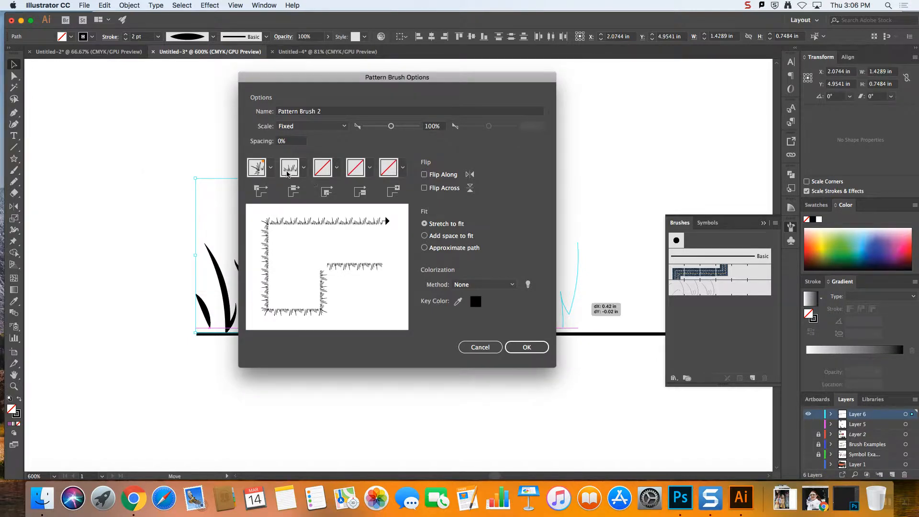
# Set the inner corner tile to Auto-Centered and check the start tile choices
pyautogui.click(337, 169)
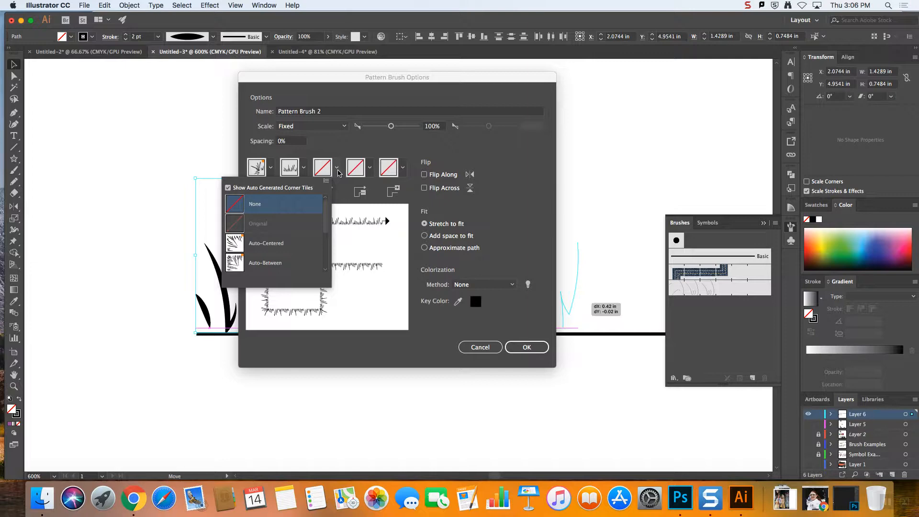
pyautogui.click(343, 198)
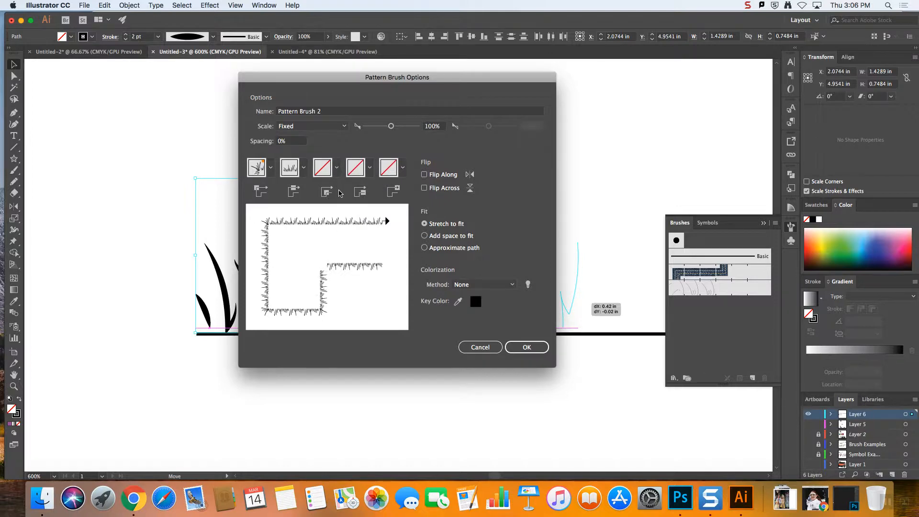
pyautogui.click(337, 169)
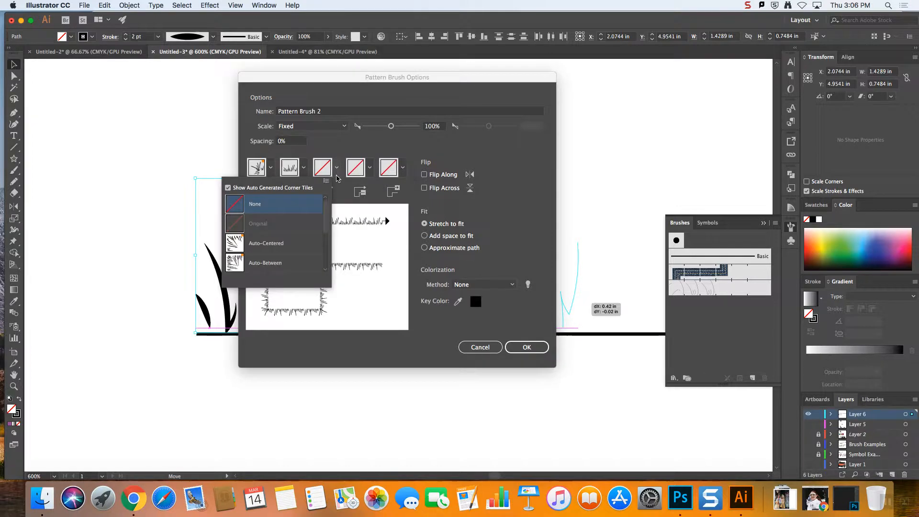
pyautogui.click(274, 246)
pyautogui.click(337, 168)
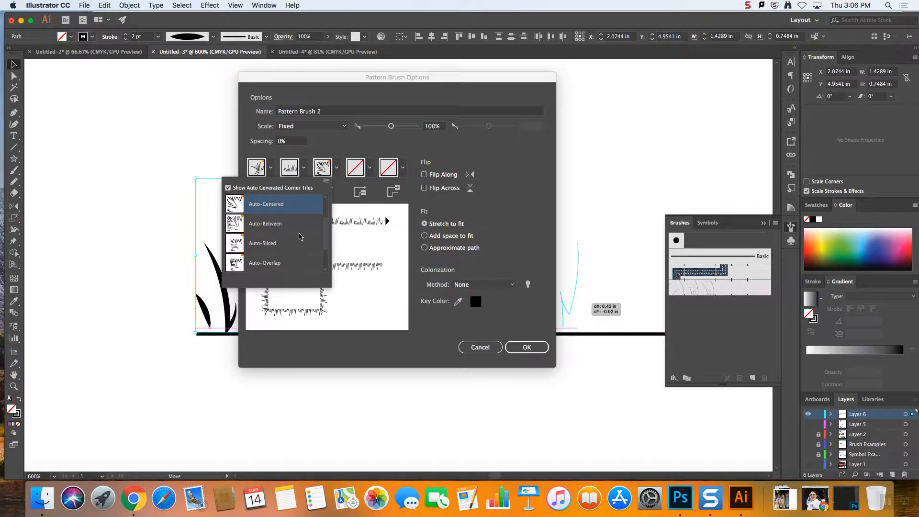
pyautogui.click(337, 168)
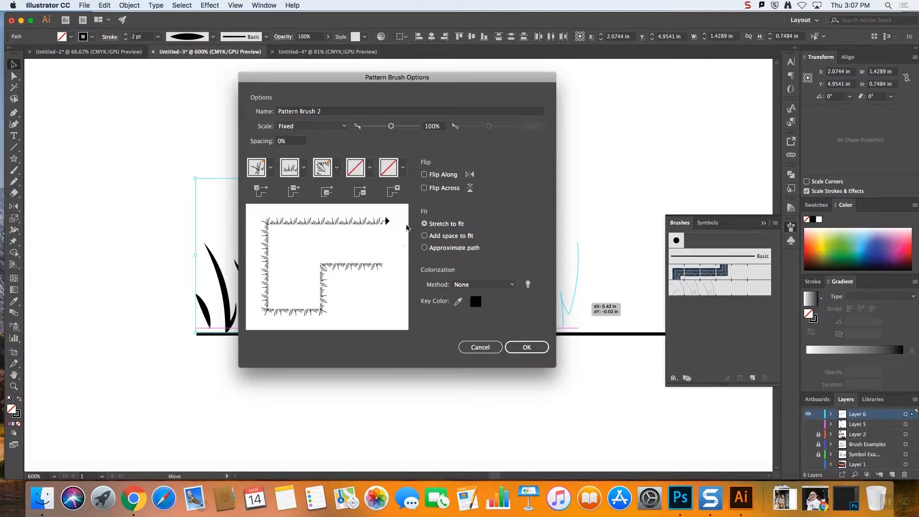
pyautogui.click(370, 167)
pyautogui.click(371, 168)
# Set the brush's colorization method to Hue Shift and accept the pattern brush options
pyautogui.moveTo(351, 88)
pyautogui.mouseDown()
pyautogui.moveTo(440, 58)
pyautogui.moveTo(398, 61)
pyautogui.mouseUp()
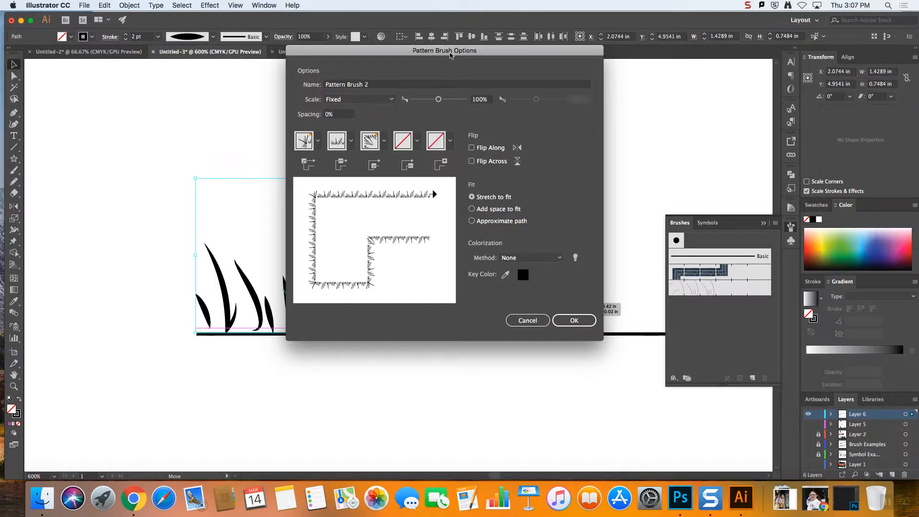
pyautogui.moveTo(449, 55); pyautogui.dragTo(430, 23)
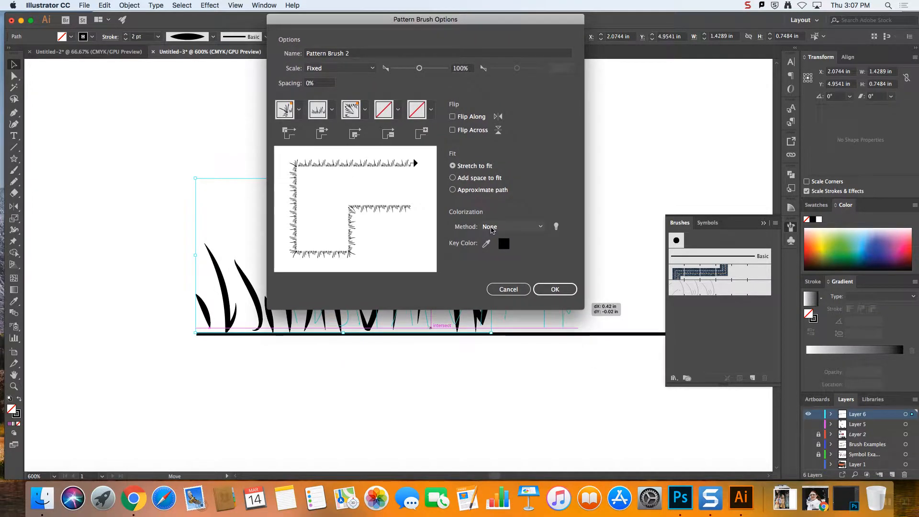
pyautogui.click(488, 229)
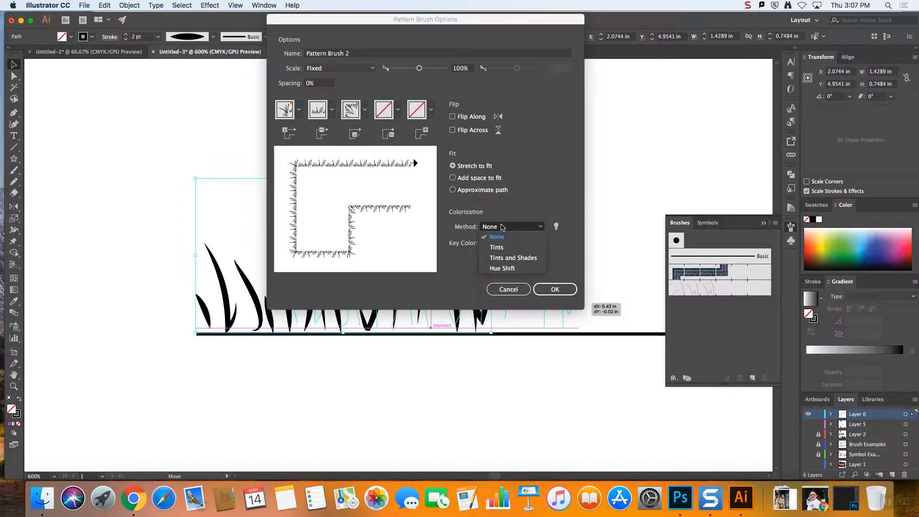
pyautogui.click(508, 219)
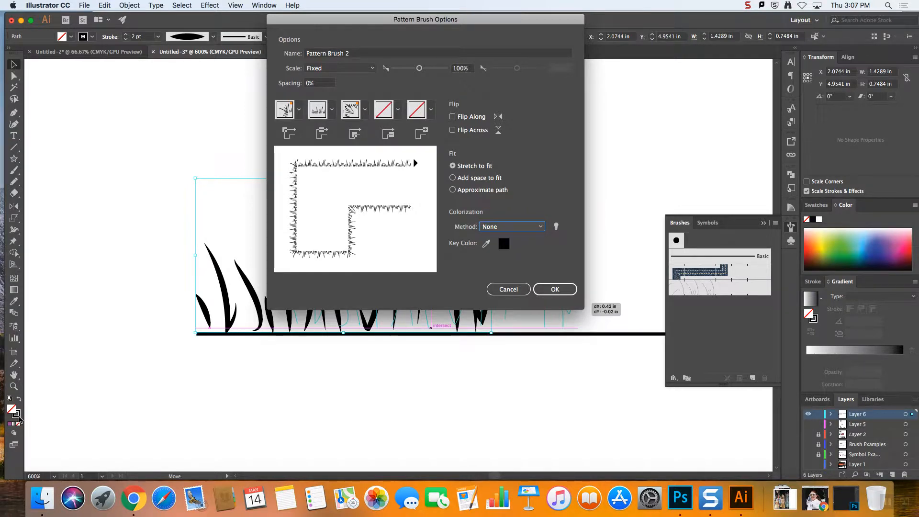
pyautogui.click(511, 227)
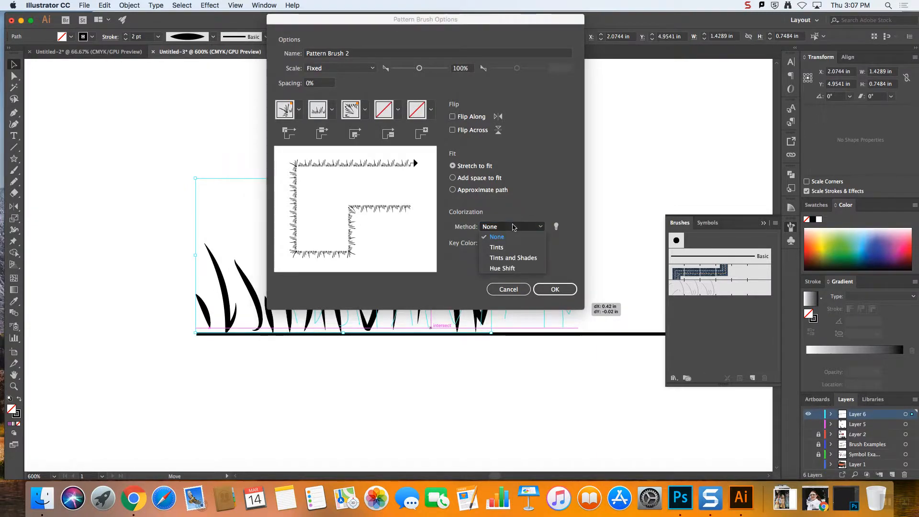
pyautogui.click(503, 269)
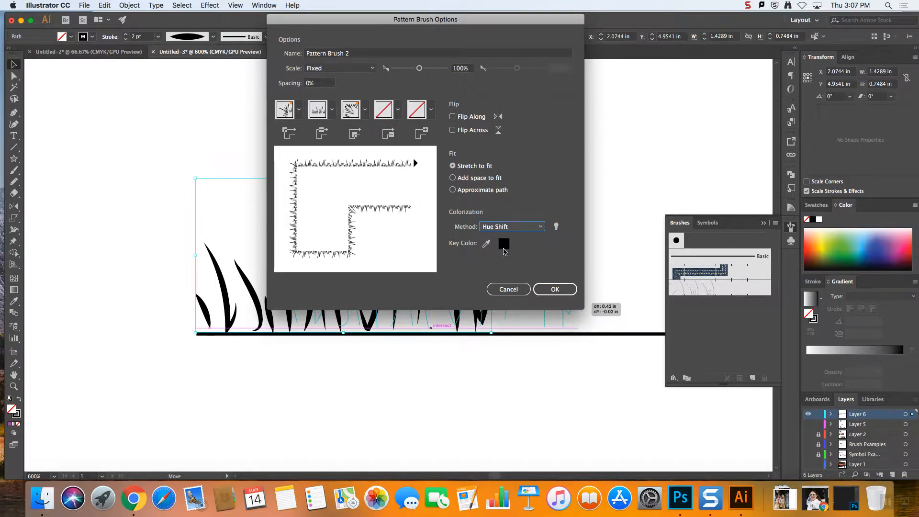
pyautogui.click(552, 290)
pyautogui.click(556, 290)
# Draw a horizontal line about 5.1 in long below the original grass and apply the new grass pattern brush to it
pyautogui.press('super+minus')
pyautogui.press('super+minus')
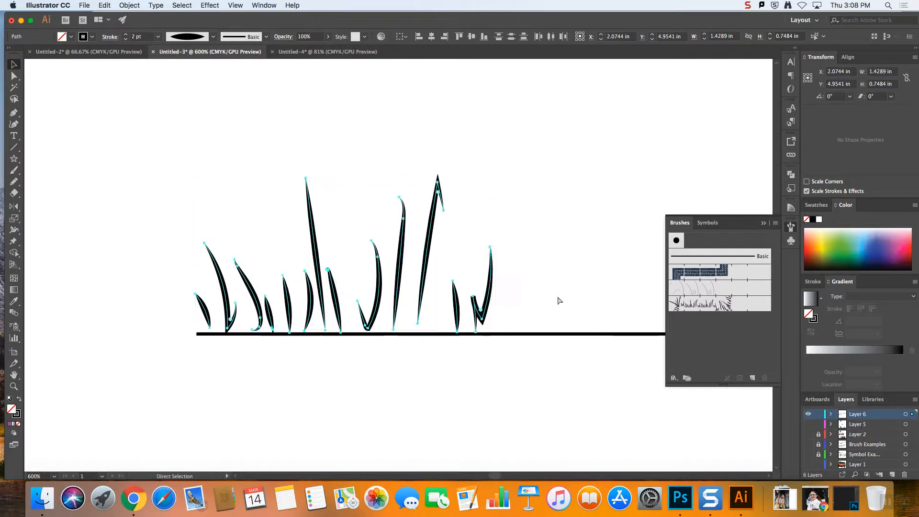
pyautogui.press('v')
pyautogui.scroll(-3, 590, 258)
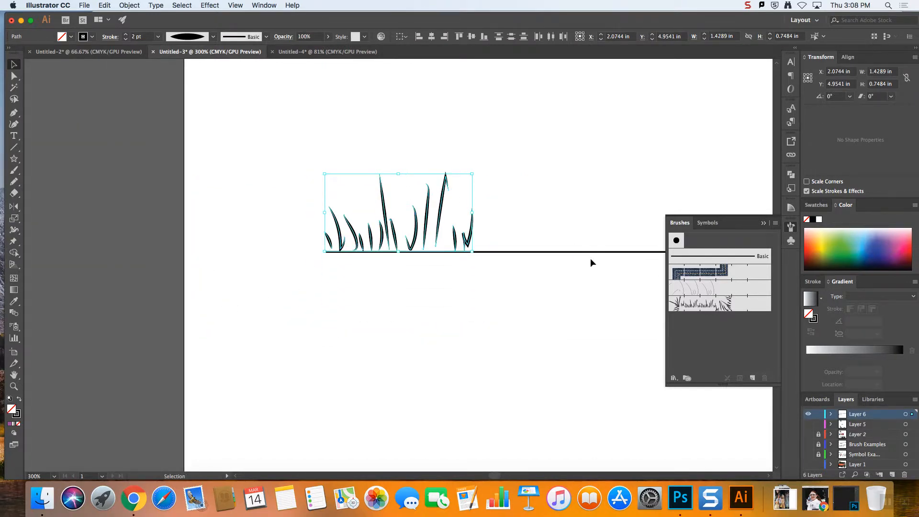
pyautogui.press('super+minus')
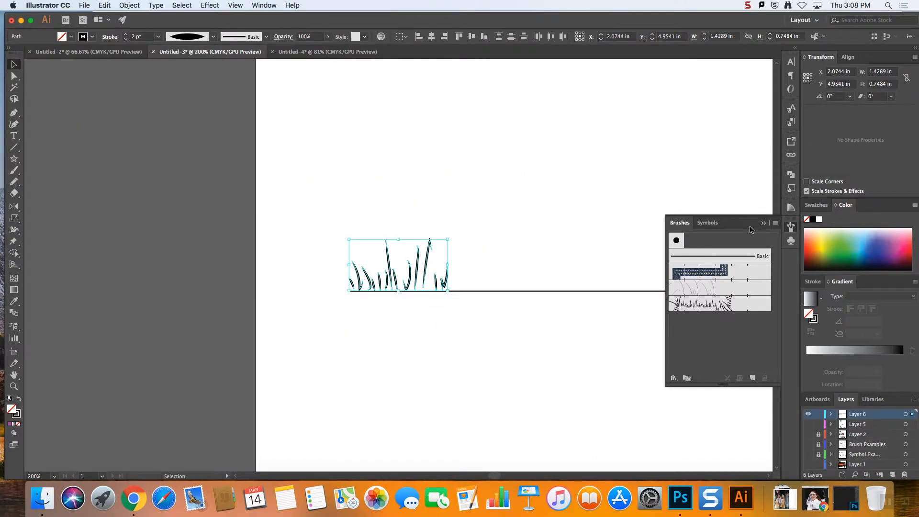
pyautogui.click(13, 147)
pyautogui.moveTo(299, 367); pyautogui.dragTo(649, 369)
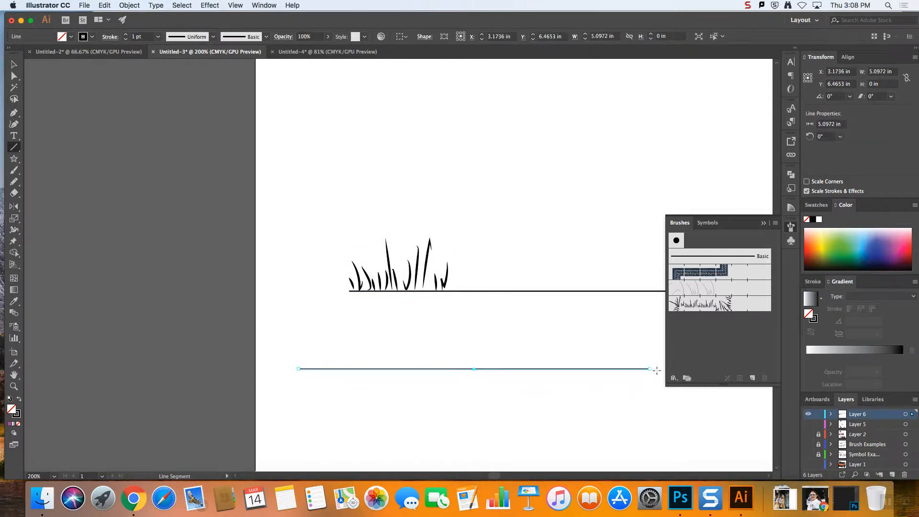
pyautogui.click(706, 305)
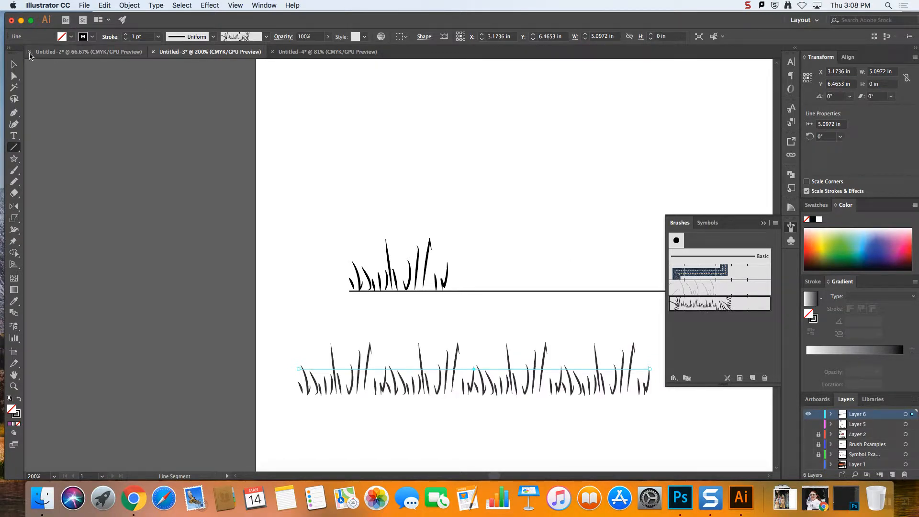
# Try the grass brush's Add space to fit option, return it to Stretch to fit, and accept the options
pyautogui.press('v')
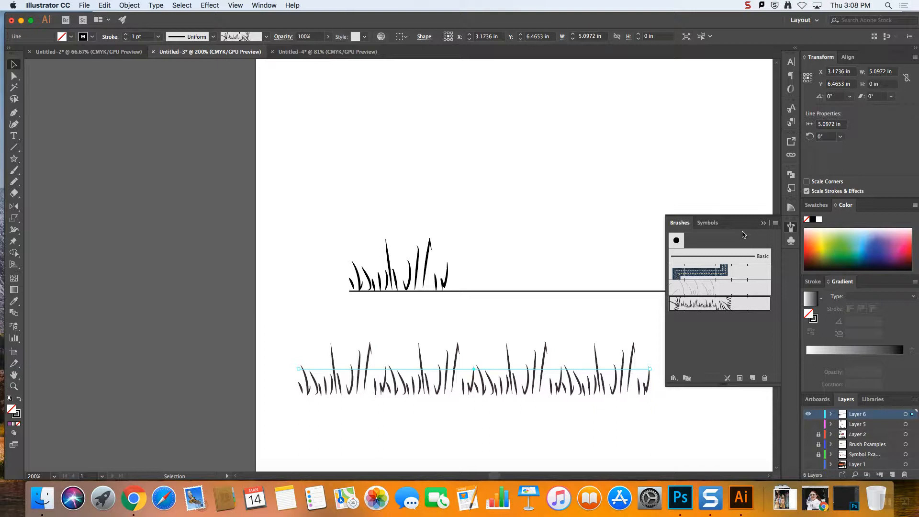
pyautogui.doubleClick(677, 306)
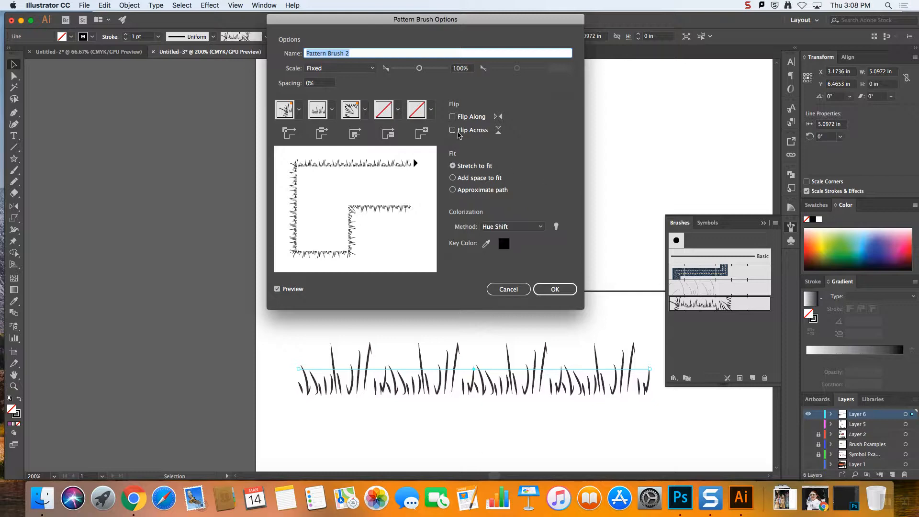
pyautogui.moveTo(432, 20); pyautogui.dragTo(246, 26)
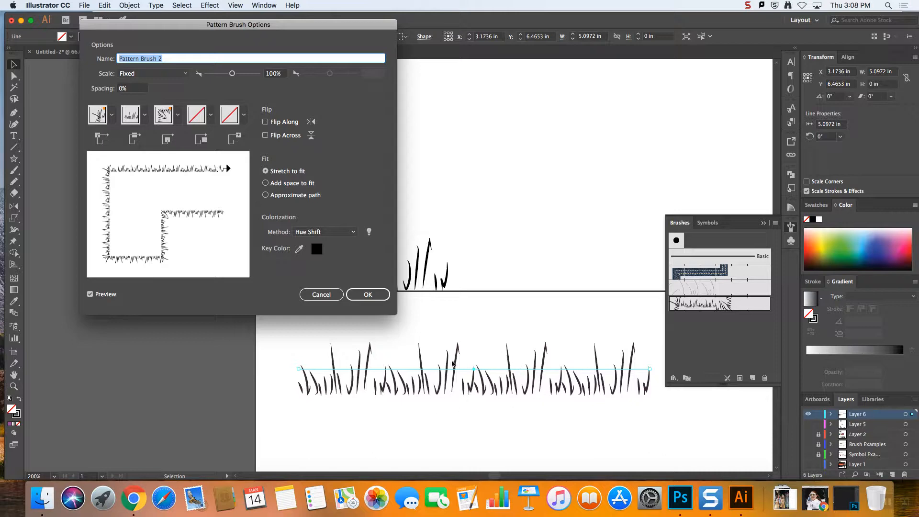
pyautogui.click(265, 183)
pyautogui.click(265, 171)
pyautogui.click(376, 298)
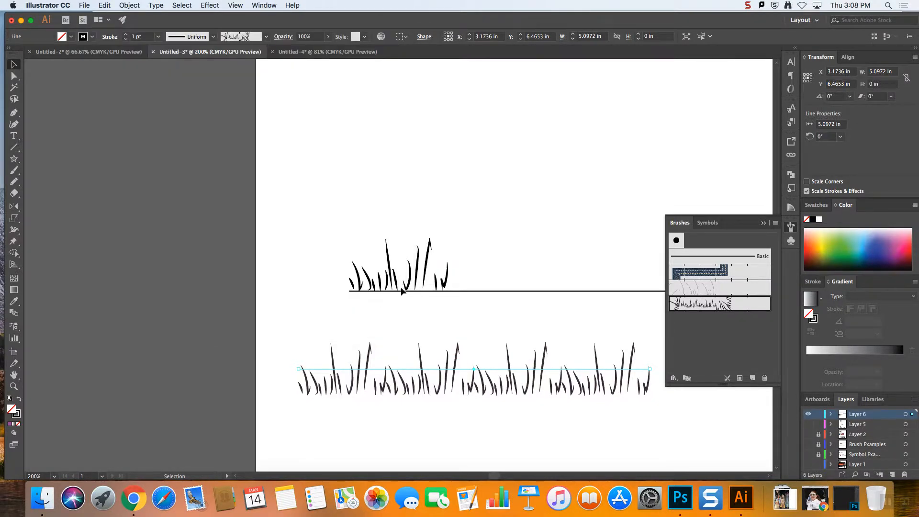
# Shorten the grass-brushed line to about 2.12 in and move it up beneath the original grass
pyautogui.moveTo(650, 370)
pyautogui.mouseDown()
pyautogui.moveTo(381, 369)
pyautogui.moveTo(460, 370)
pyautogui.moveTo(446, 372)
pyautogui.mouseUp()
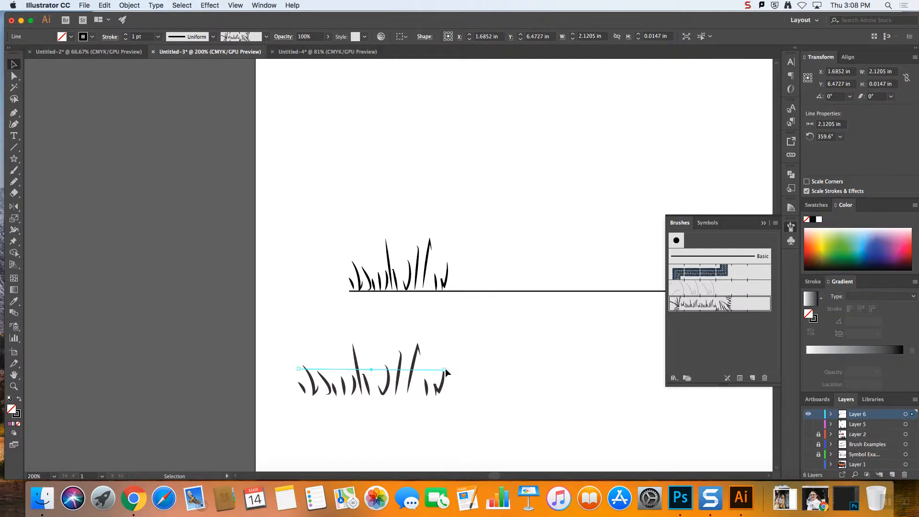
pyautogui.moveTo(386, 386)
pyautogui.mouseDown()
pyautogui.moveTo(427, 327)
pyautogui.moveTo(424, 360)
pyautogui.mouseUp()
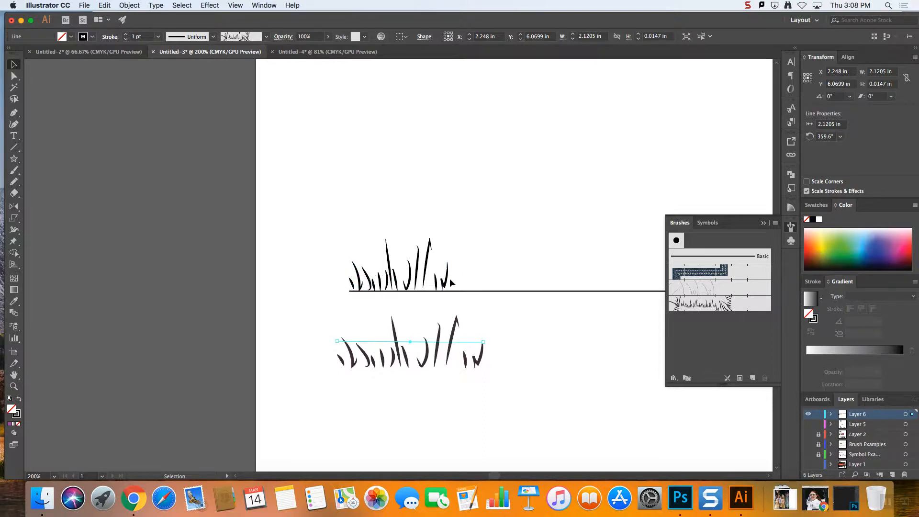
# Try the grass brush's Add space to fit and Approximate path options, return it to Stretch to fit, and accept the options
pyautogui.click(685, 306)
pyautogui.doubleClick(685, 306)
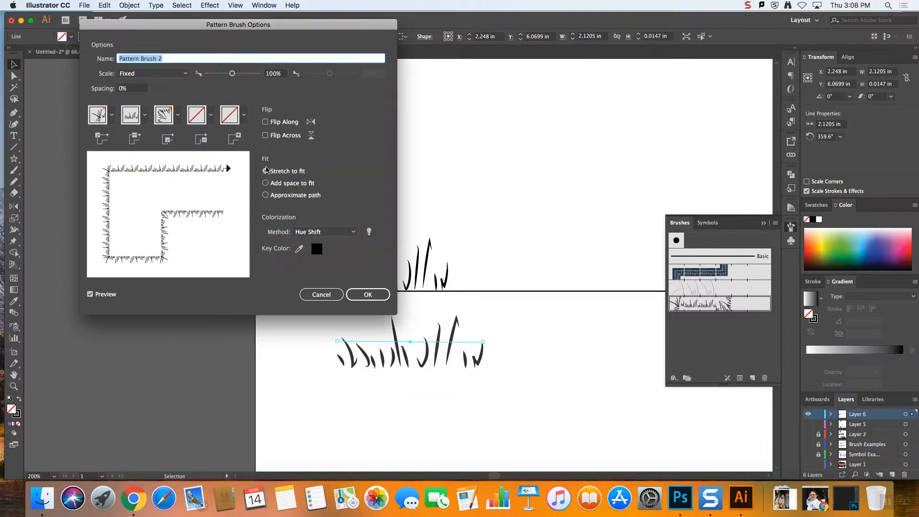
pyautogui.moveTo(282, 24); pyautogui.dragTo(712, 21)
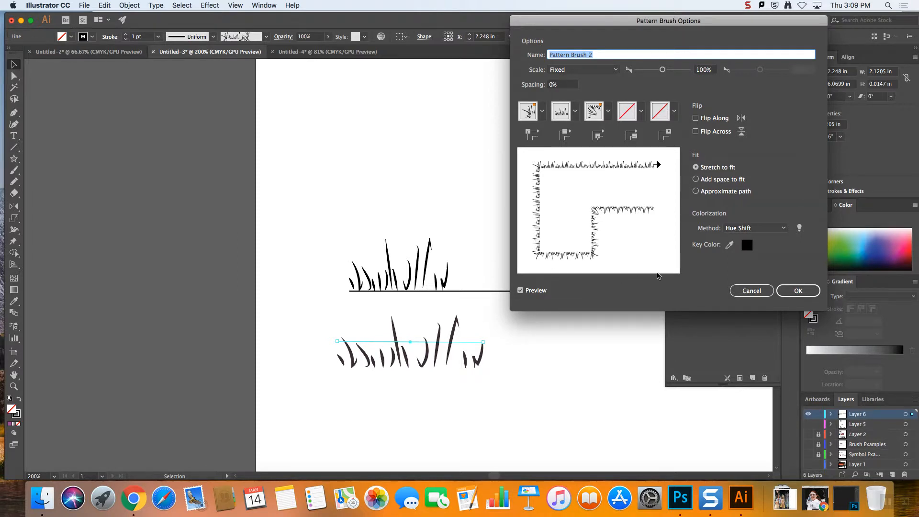
pyautogui.click(696, 180)
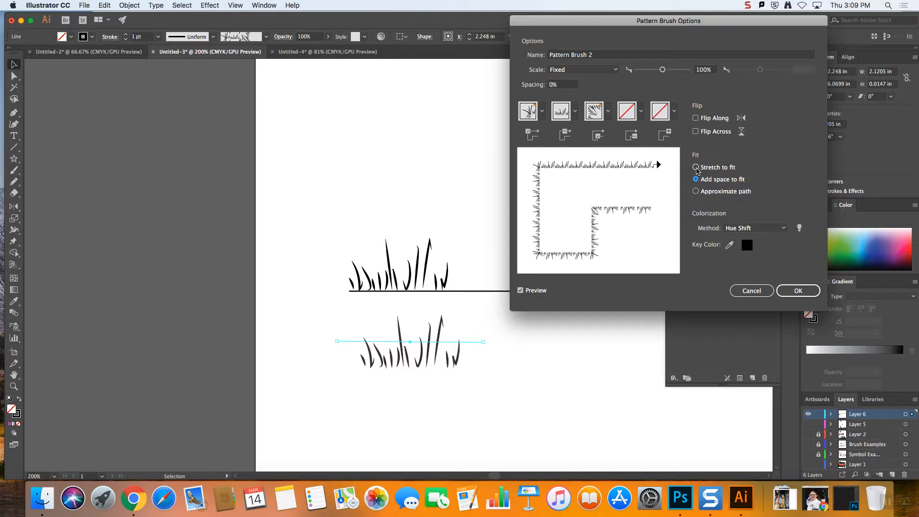
pyautogui.click(697, 167)
pyautogui.click(696, 191)
pyautogui.click(697, 168)
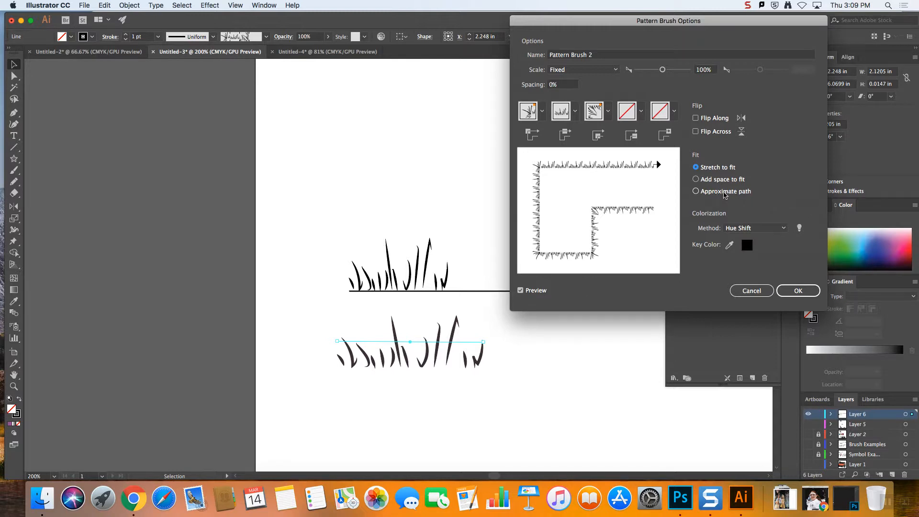
pyautogui.click(796, 292)
pyautogui.click(569, 394)
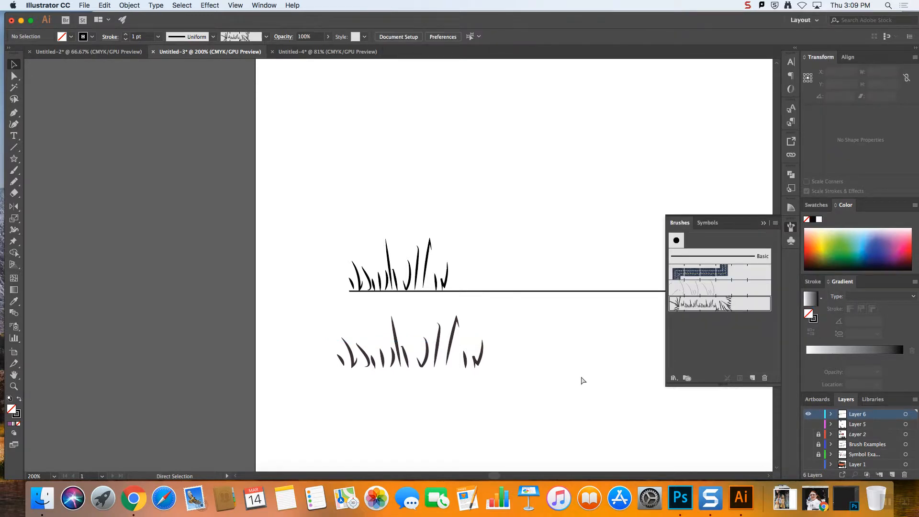
# Delete the faint curved-line pattern brush above the grass brush and move the brushed grass onto the baseline beside the original grass
pyautogui.press('super+1')
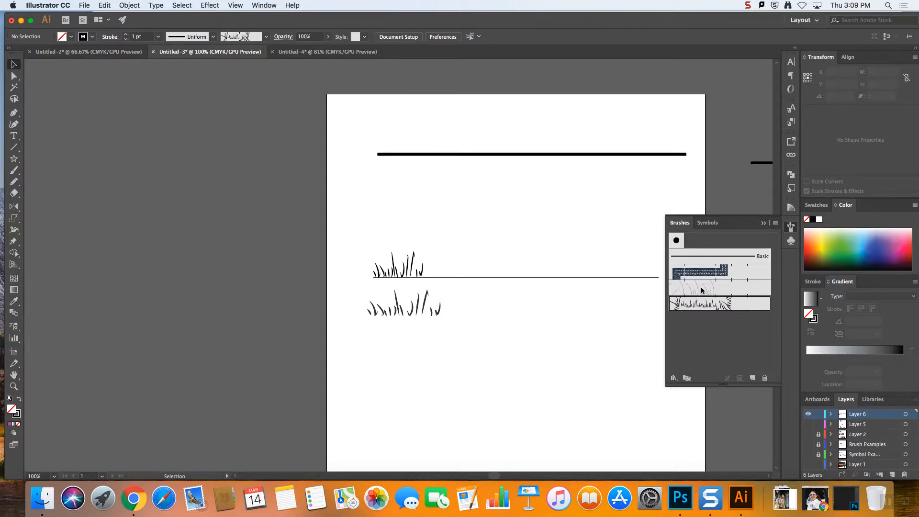
pyautogui.click(760, 377)
pyautogui.click(536, 295)
pyautogui.scroll(-5, 486, 295)
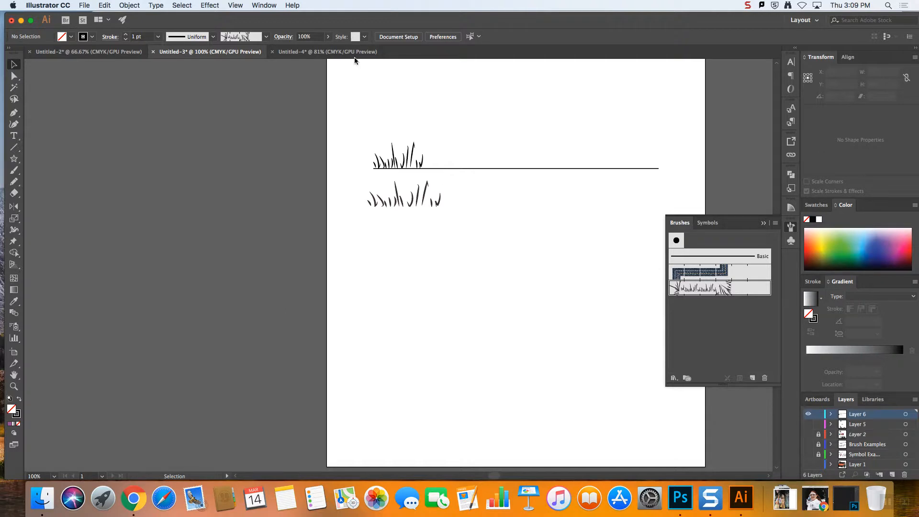
pyautogui.moveTo(426, 200)
pyautogui.mouseDown()
pyautogui.moveTo(515, 159)
pyautogui.moveTo(517, 172)
pyautogui.moveTo(519, 162)
pyautogui.mouseUp()
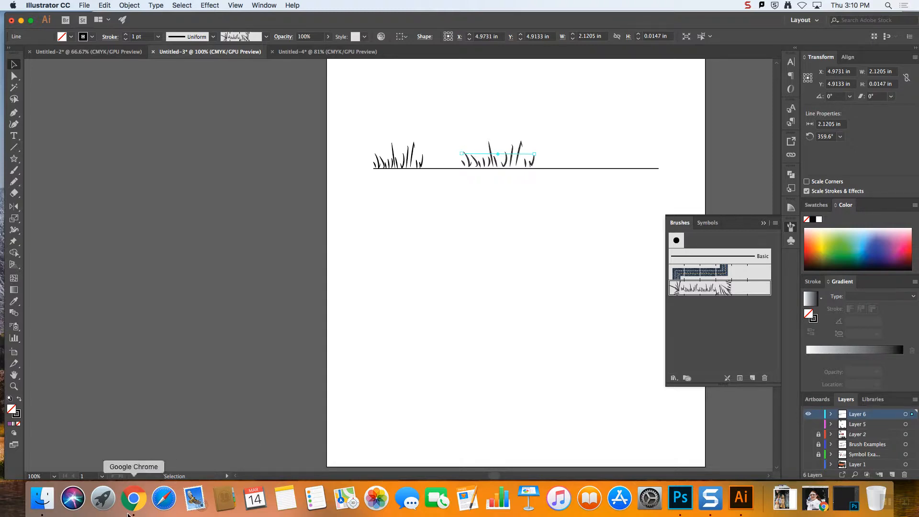
# Switch to Chrome and bring up the existing image search for jacket closure types
pyautogui.click(133, 498)
pyautogui.click(175, 23)
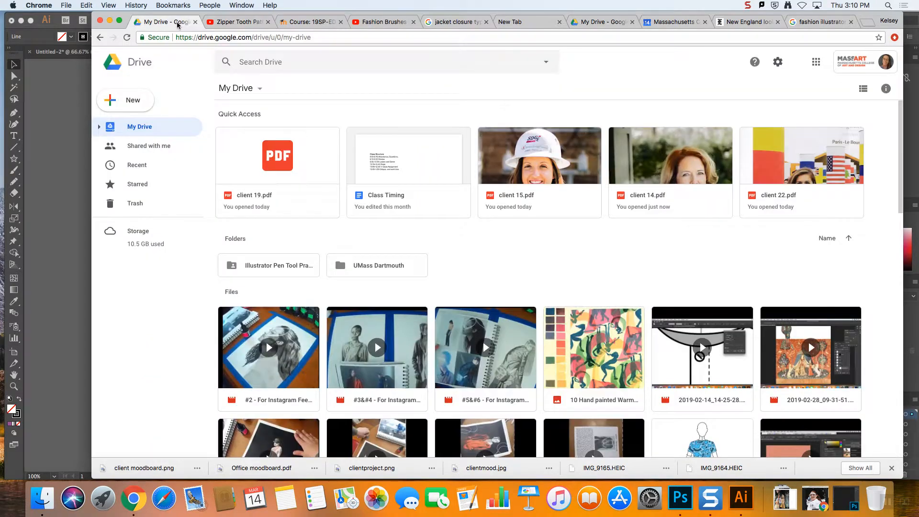
pyautogui.click(239, 21)
pyautogui.click(308, 24)
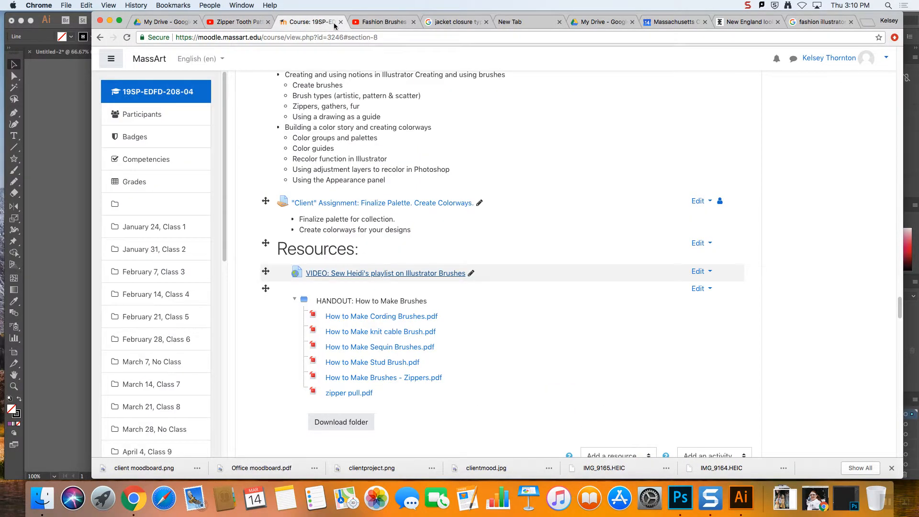
pyautogui.click(383, 23)
pyautogui.click(455, 21)
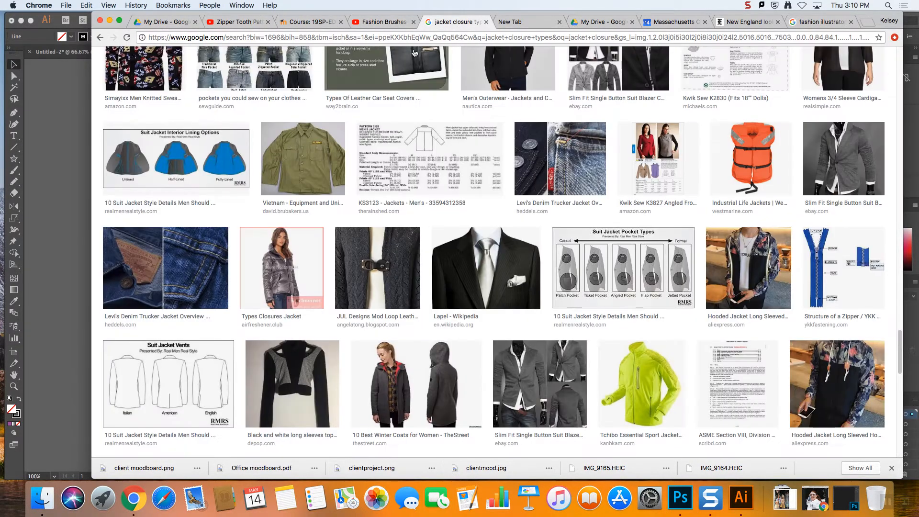
pyautogui.scroll(-10, 333, 98)
pyautogui.scroll(10, 221, 117)
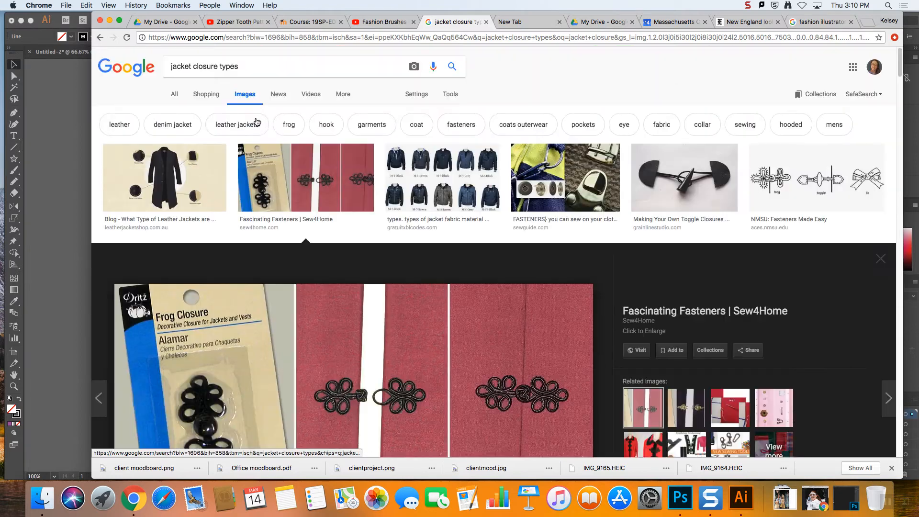
# Replace the image search query with "elastic waistband" and run the search
pyautogui.moveTo(252, 68); pyautogui.dragTo(78, 40)
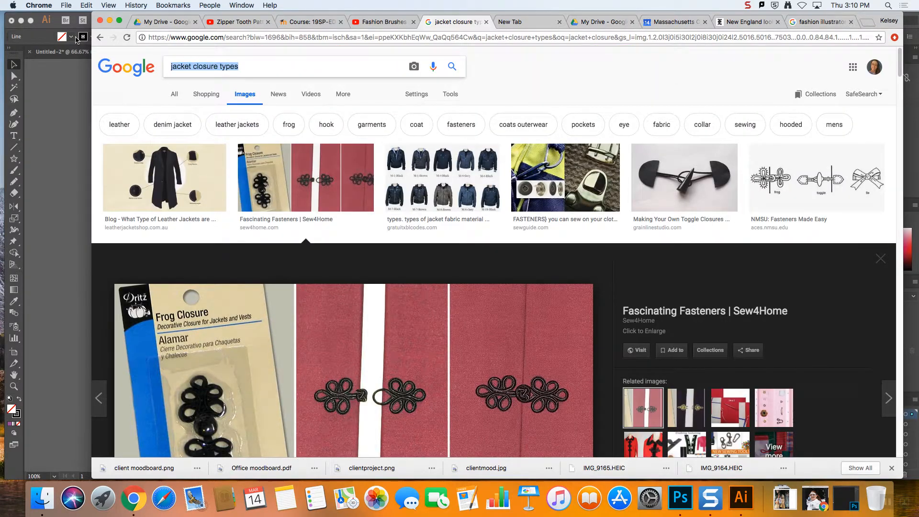
pyautogui.write('vb')
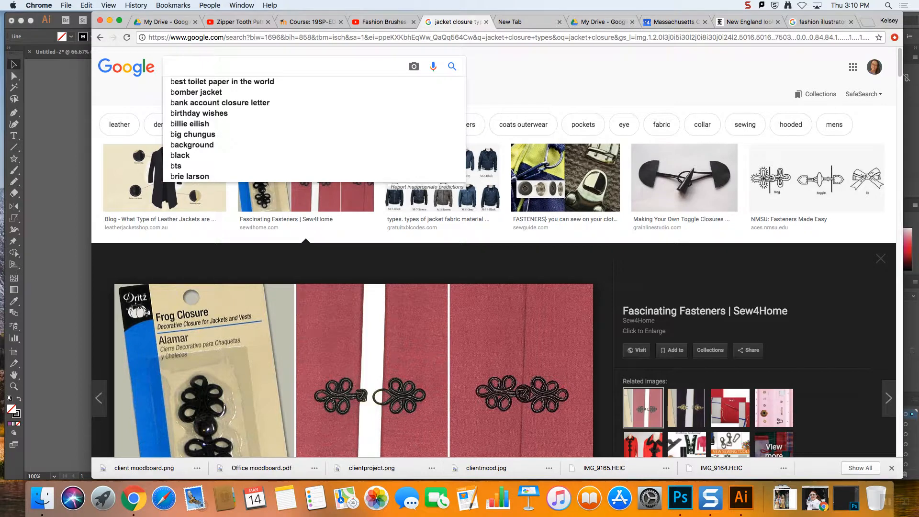
pyautogui.write('elastic wais')
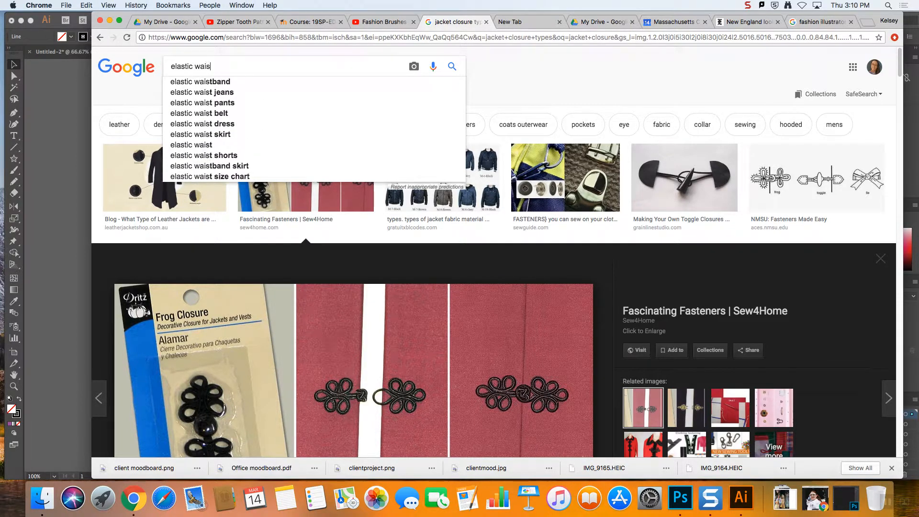
pyautogui.press('Down')
pyautogui.press('Return')
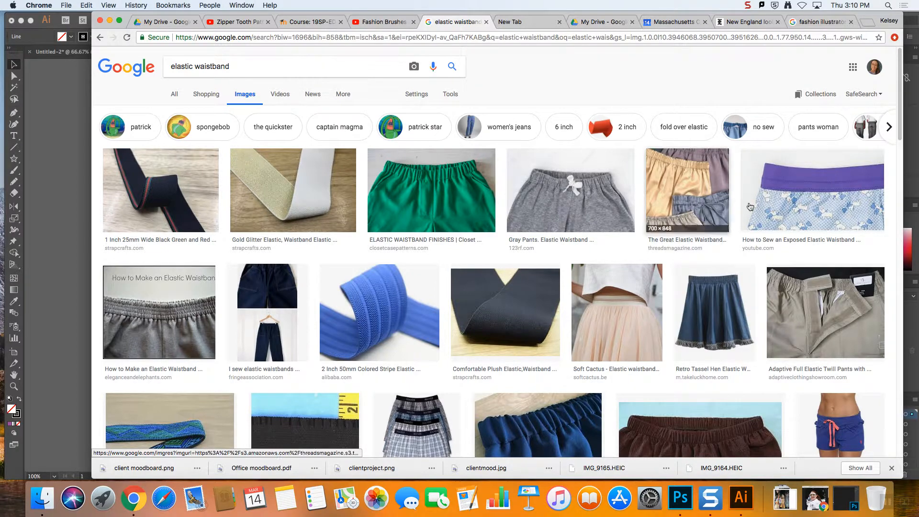
# Open the "The Great Elastic Waistband" image from Threads Magazine and copy it
pyautogui.click(666, 210)
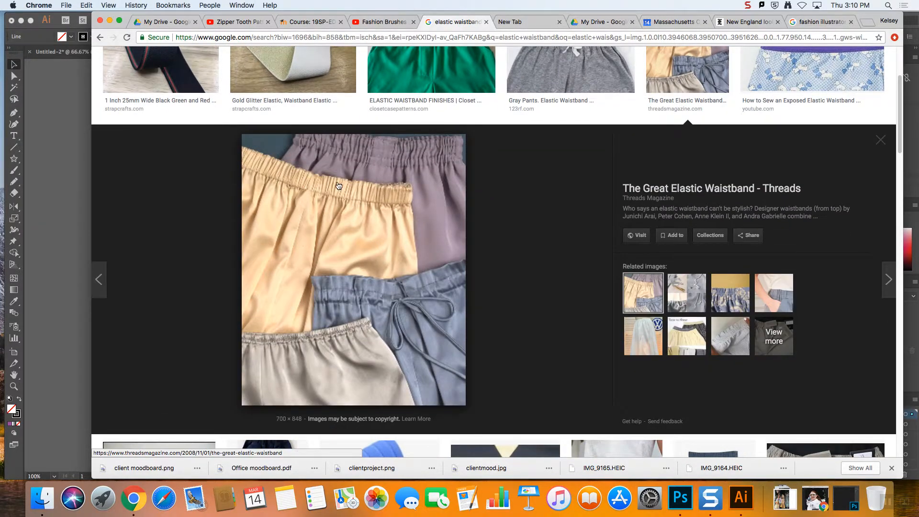
pyautogui.scroll(-5, 340, 243)
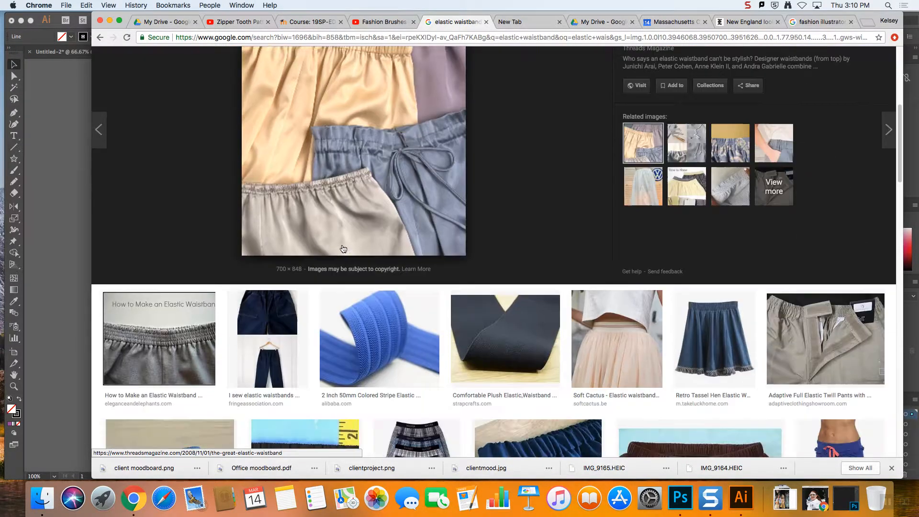
pyautogui.scroll(-1, 343, 250)
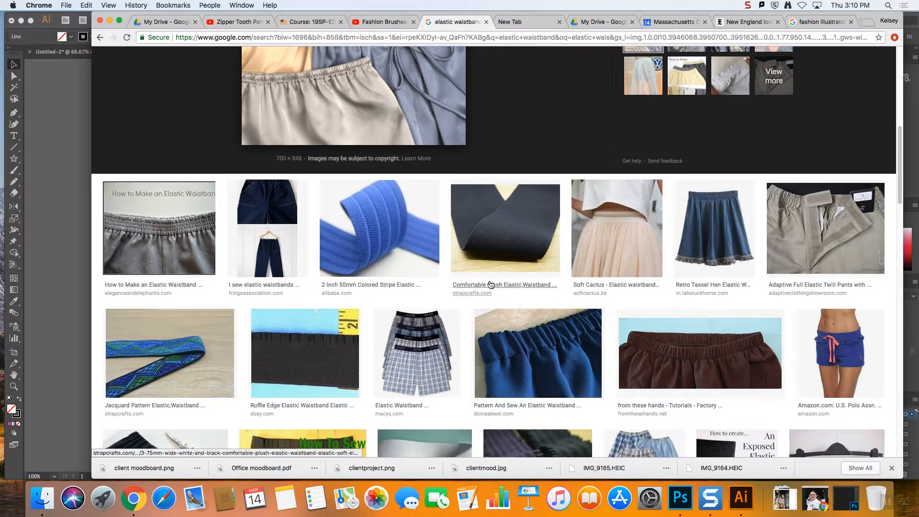
pyautogui.scroll(4, 383, 176)
pyautogui.rightClick(342, 165)
pyautogui.click(389, 245)
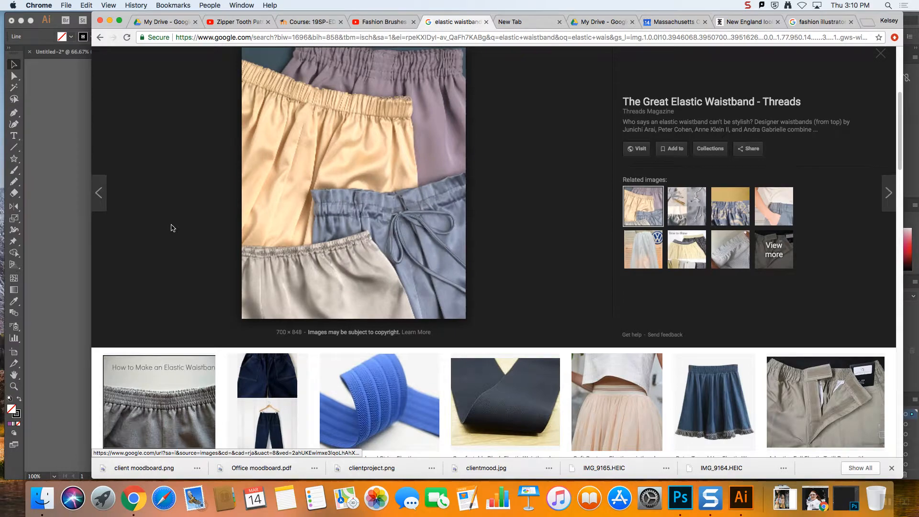
pyautogui.scroll(2, 364, 218)
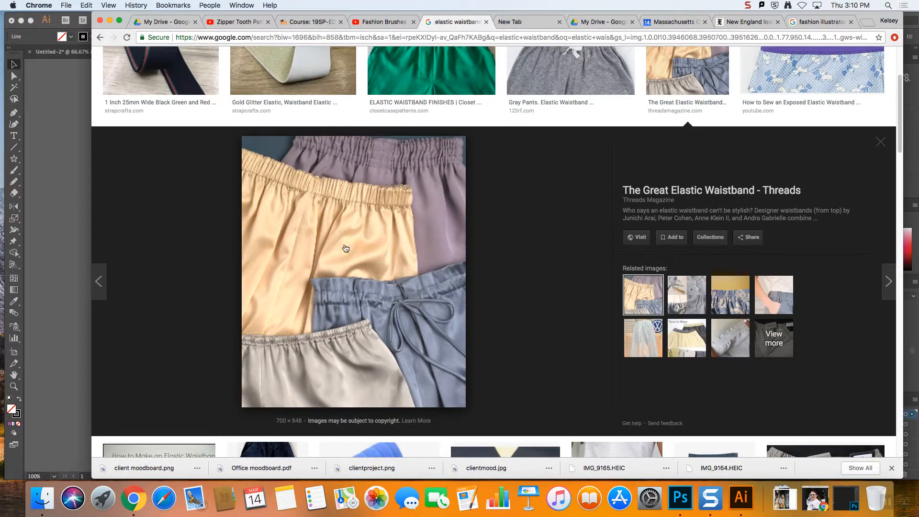
# Switch back to Illustrator, paste the waistband photo, scale it to about 6 in wide, and place it below the grass
pyautogui.click(66, 208)
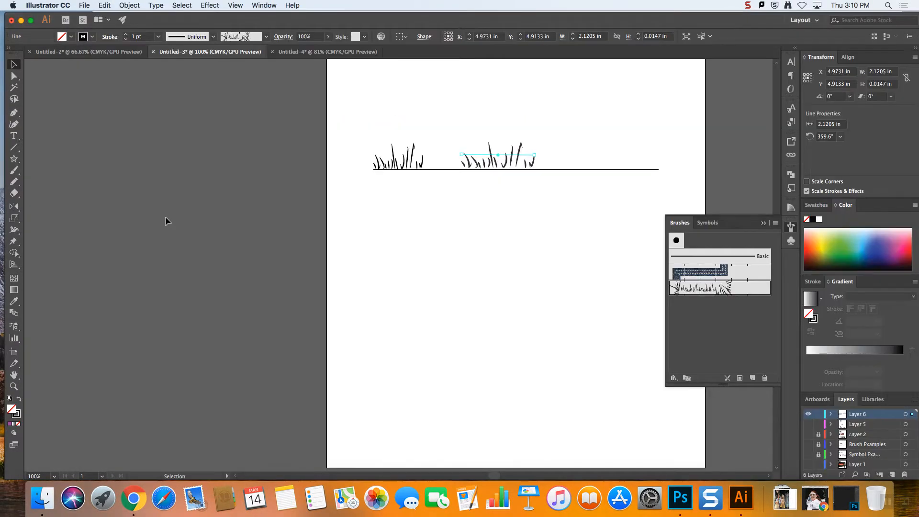
pyautogui.press('super+v')
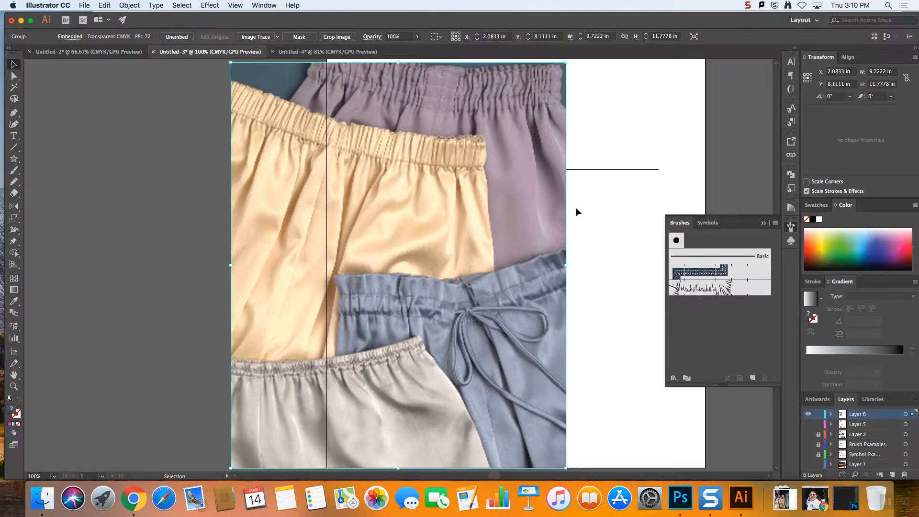
pyautogui.moveTo(504, 196); pyautogui.dragTo(549, 260)
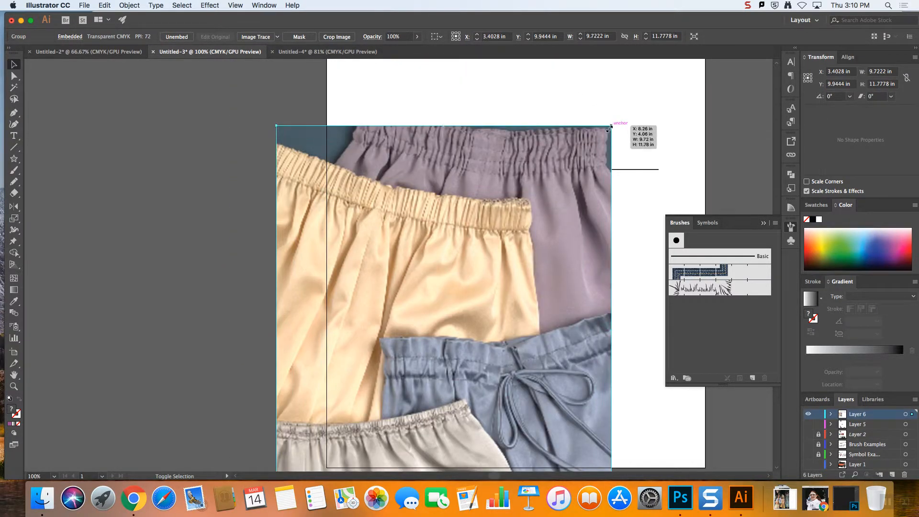
pyautogui.moveTo(612, 127); pyautogui.dragTo(464, 283)
pyautogui.moveTo(407, 341); pyautogui.dragTo(484, 286)
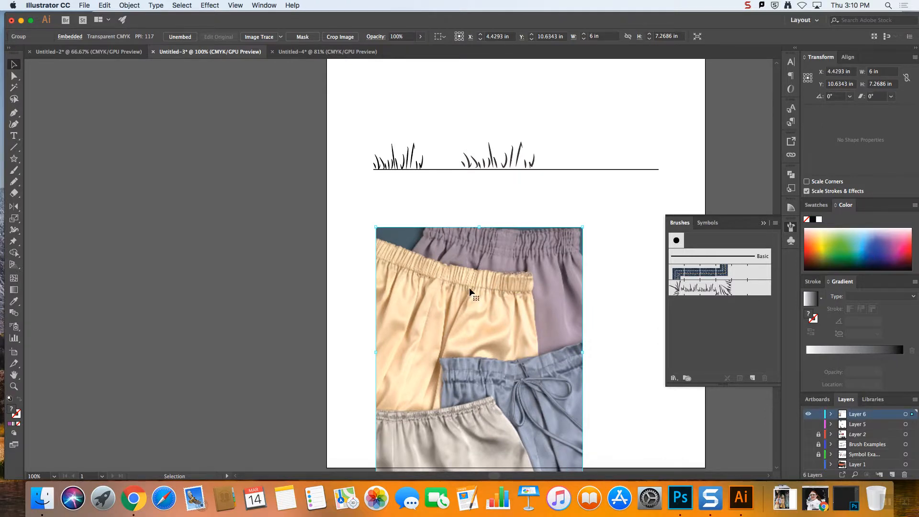
# Show the rulers and place a horizontal guide at about 9 in across the yellow waistband in the photo
pyautogui.click(246, 6)
pyautogui.moveTo(256, 7)
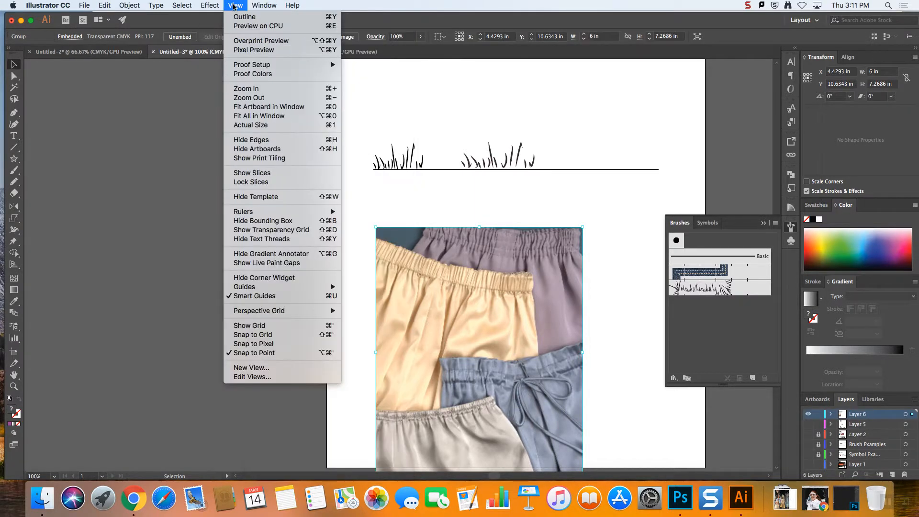
pyautogui.moveTo(271, 287)
pyautogui.moveTo(276, 211)
pyautogui.click(351, 212)
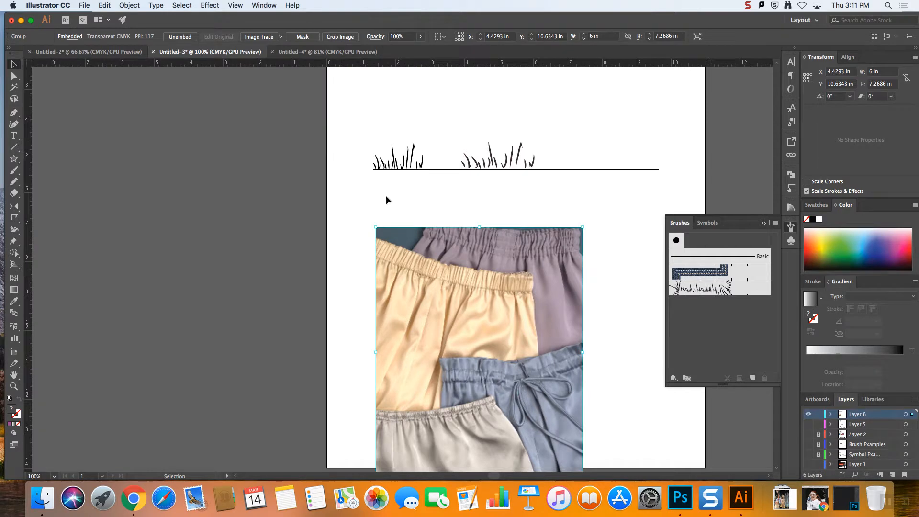
pyautogui.moveTo(514, 62); pyautogui.dragTo(507, 291)
# Rotate the waistband photo about 7.5° and nudge it down so the yellow waistband's lower edge lines up with the guide
pyautogui.moveTo(586, 224); pyautogui.dragTo(568, 206)
pyautogui.press('Down')
pyautogui.press('Down')
pyautogui.press('Down')
pyautogui.press('Down')
pyautogui.press('Down')
pyautogui.press('Down')
pyautogui.press('Down')
pyautogui.press('Down')
pyautogui.press('Down')
pyautogui.press('Down')
pyautogui.press('Down')
pyautogui.press('Down')
pyautogui.press('Down')
pyautogui.press('Down')
pyautogui.press('Down')
pyautogui.press('Down')
pyautogui.press('super+equal')
pyautogui.press('super+equal')
pyautogui.press('super+equal')
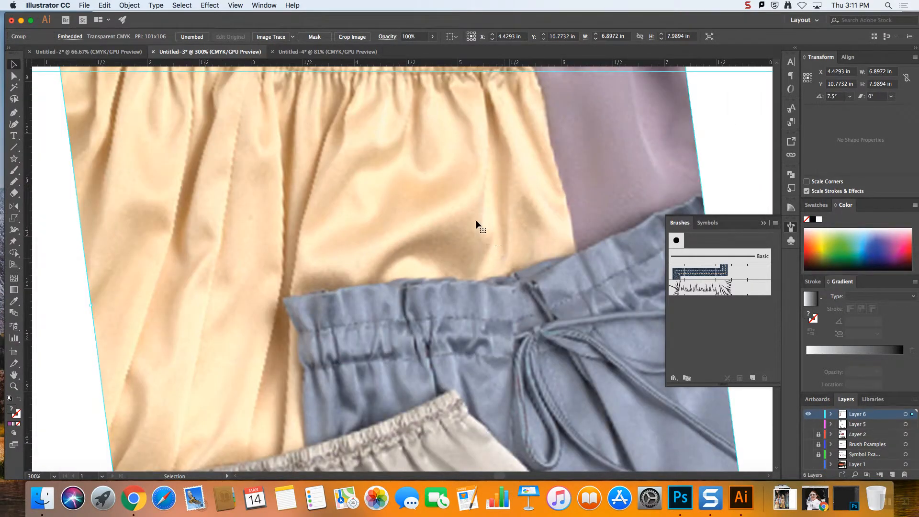
pyautogui.scroll(-3, 429, 209)
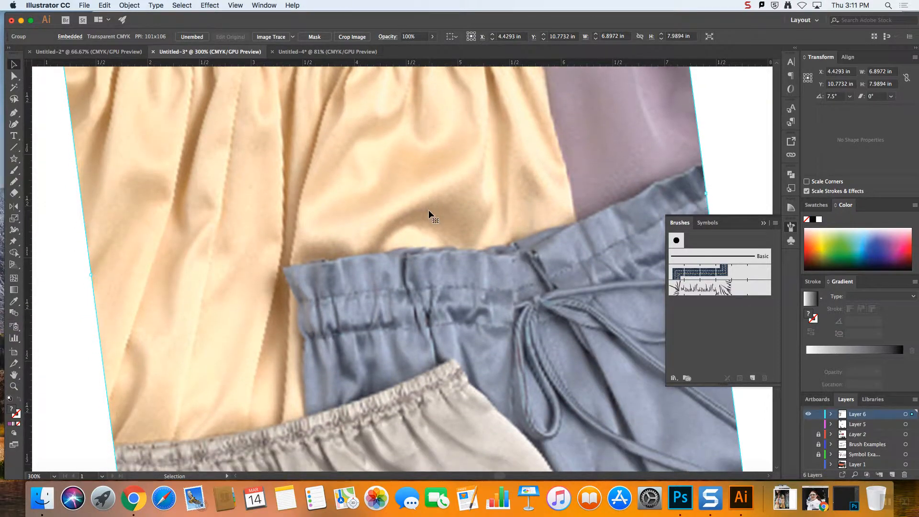
pyautogui.scroll(15, 429, 209)
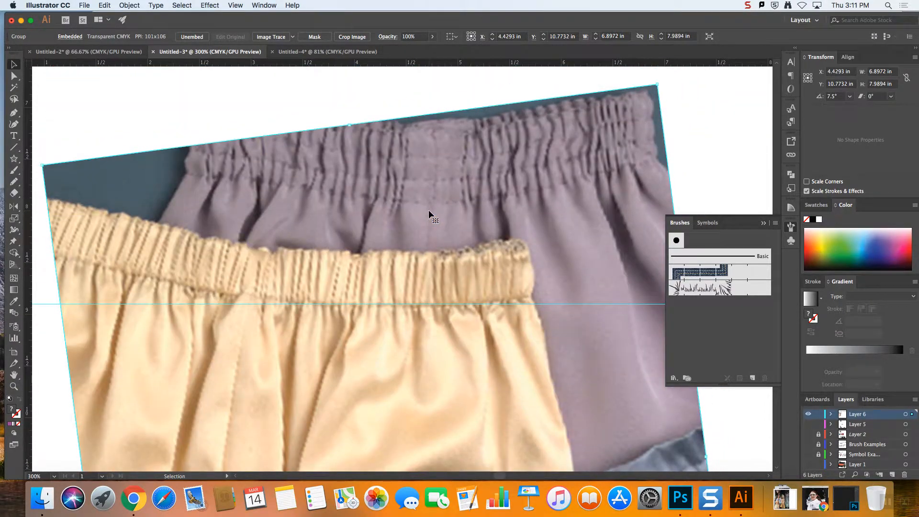
# Add a new layer above the photo, lock Layer 6, and activate the Pen tool
pyautogui.click(892, 475)
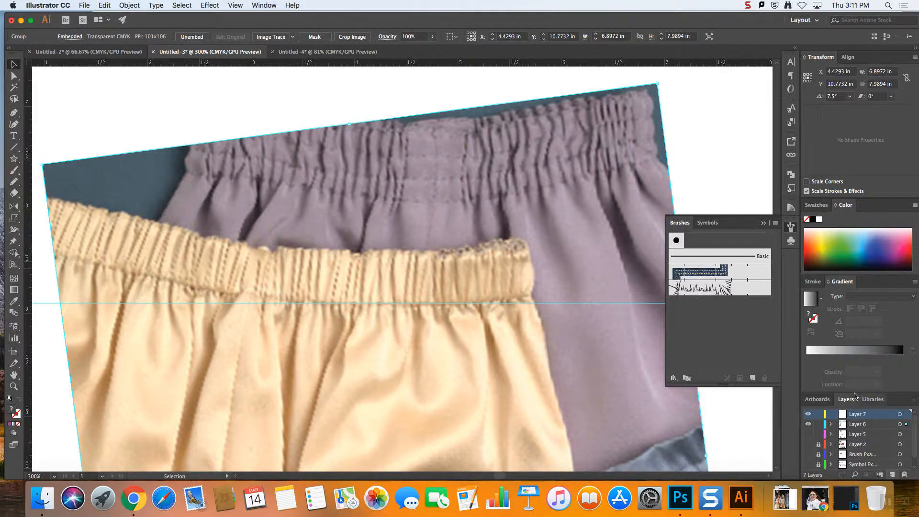
pyautogui.click(818, 425)
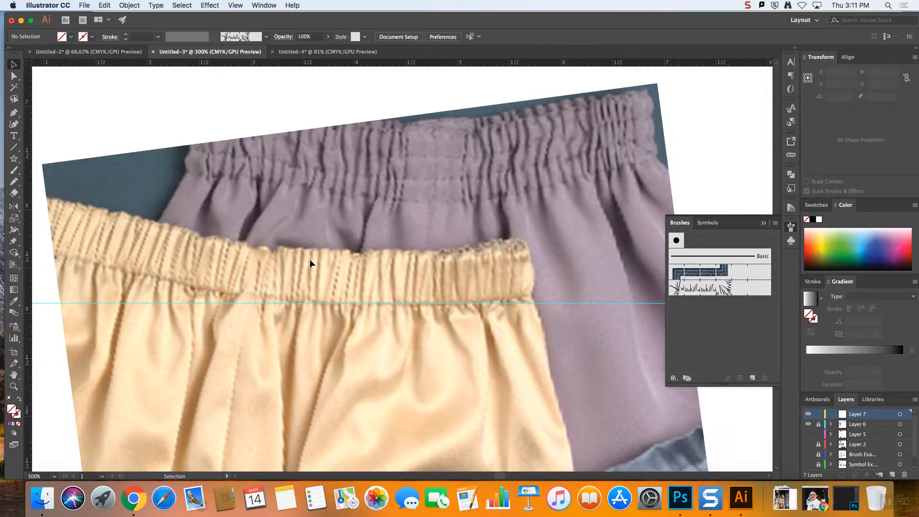
pyautogui.click(14, 114)
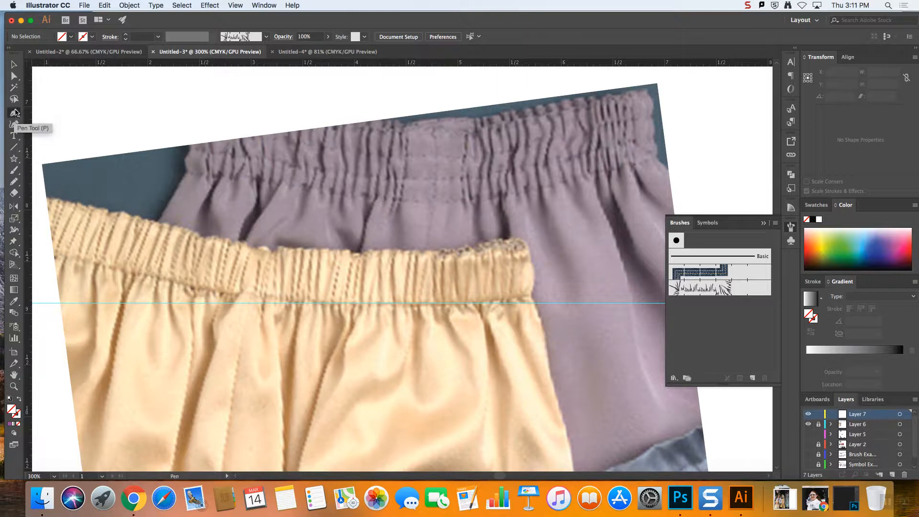
# Trace the upper and lower edges of the yellow waistband freehand with the Pencil tool, each about 1.4 in long
pyautogui.click(14, 75)
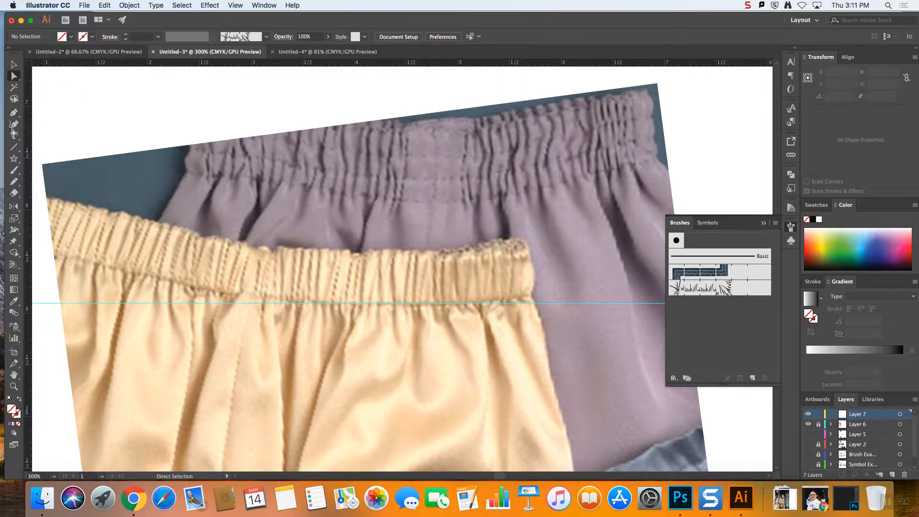
pyautogui.click(13, 147)
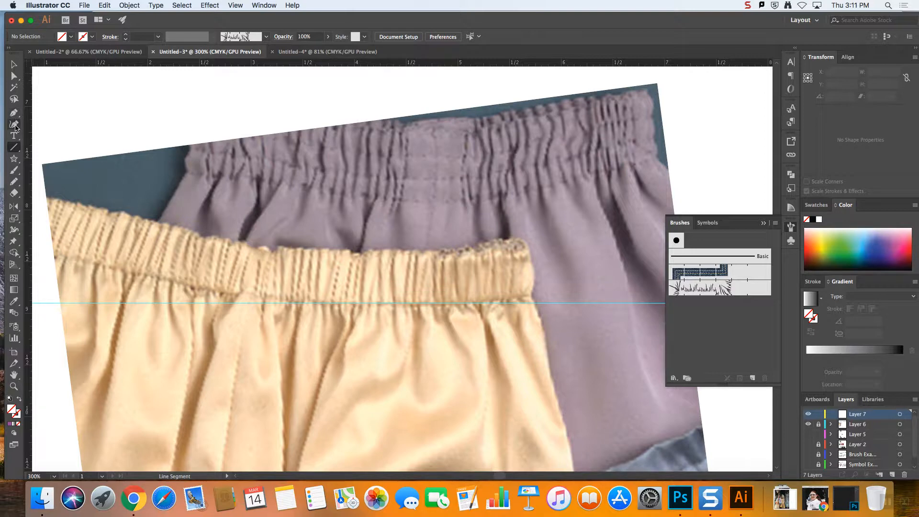
pyautogui.click(13, 182)
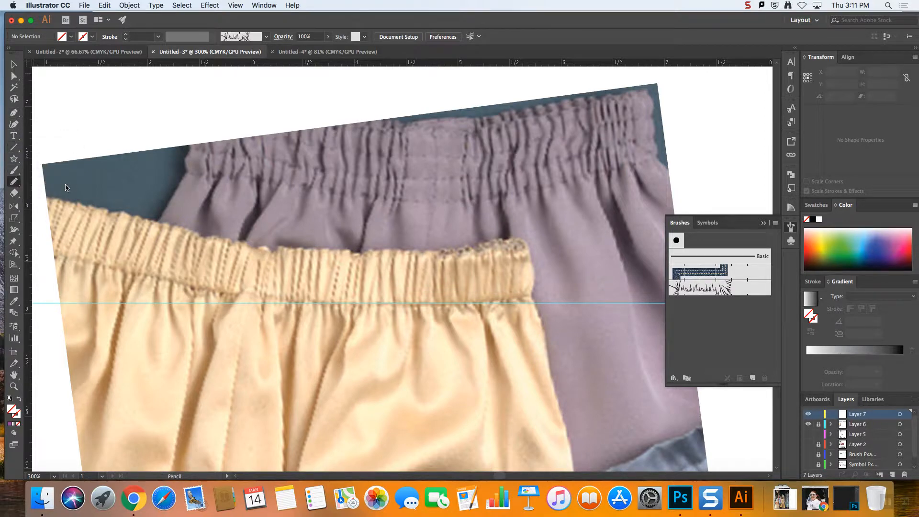
pyautogui.press('super+equal')
pyautogui.press('super+equal')
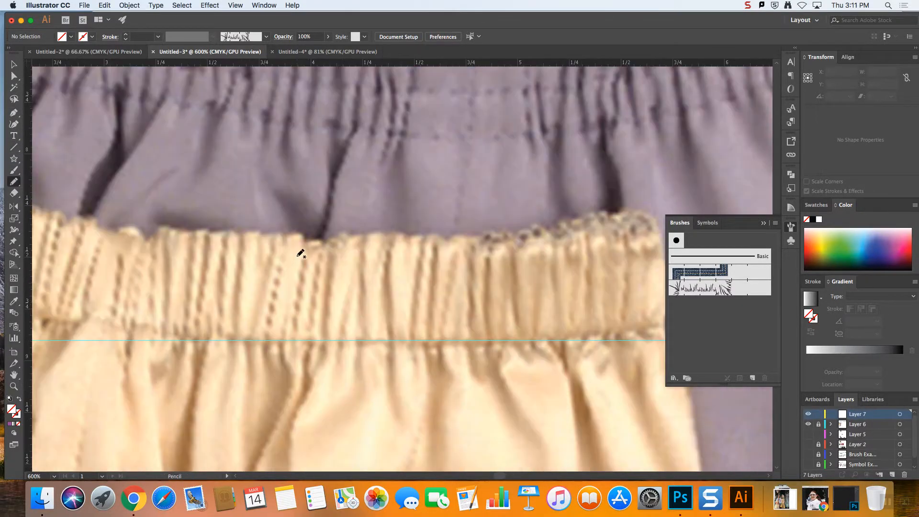
pyautogui.moveTo(161, 223); pyautogui.dragTo(440, 237)
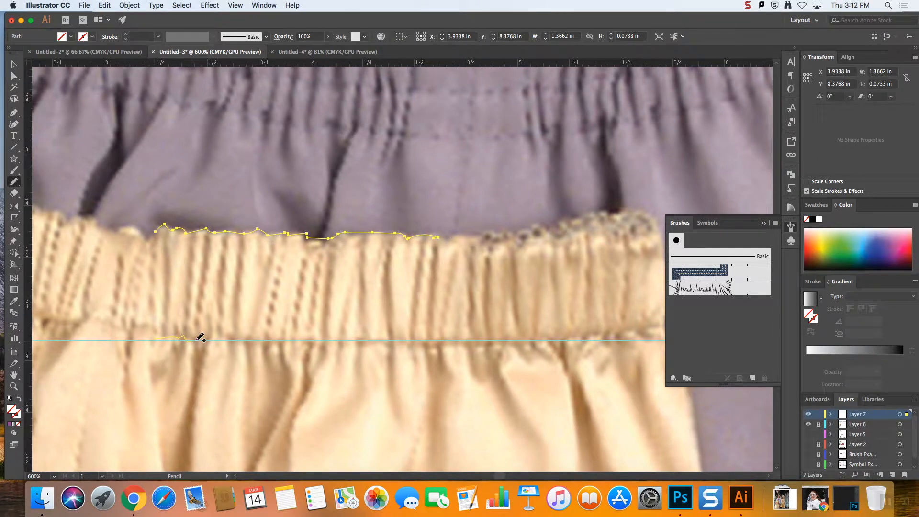
pyautogui.moveTo(221, 337)
pyautogui.mouseDown()
pyautogui.moveTo(407, 346)
pyautogui.moveTo(438, 338)
pyautogui.mouseUp()
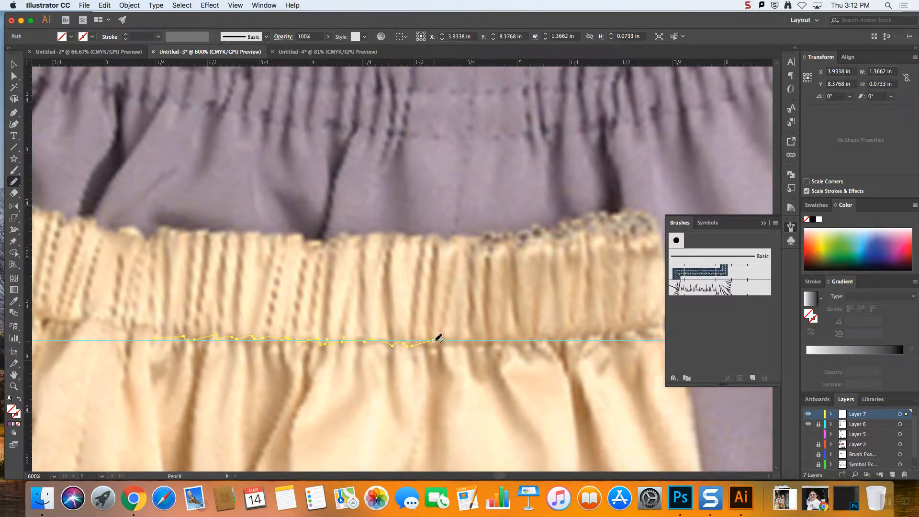
# Give both traced edge lines the default 1 pt black stroke and set their fill to none
pyautogui.click(11, 66)
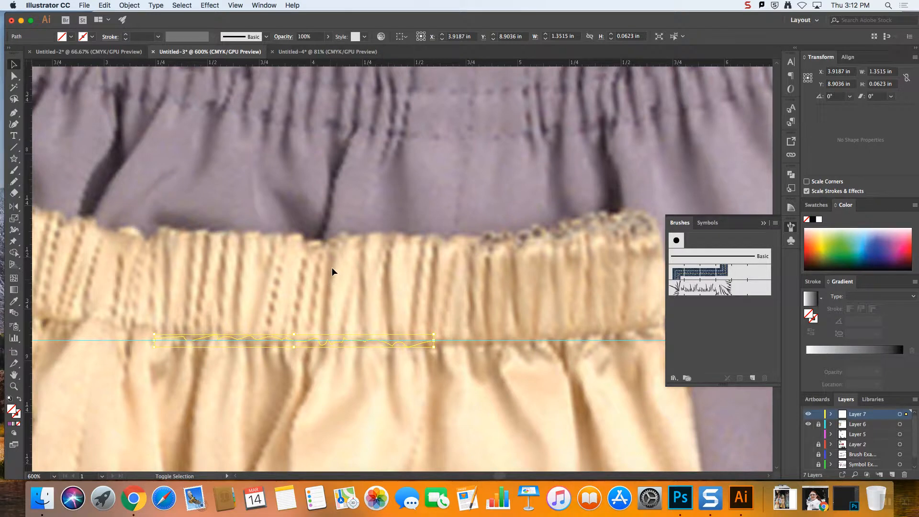
pyautogui.keyDown('shift'); pyautogui.click(278, 232); pyautogui.keyUp('shift')
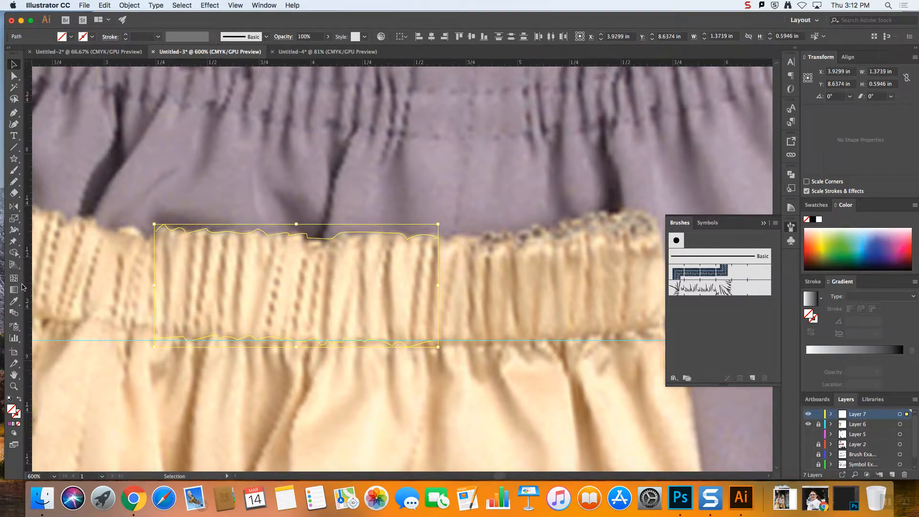
pyautogui.click(9, 400)
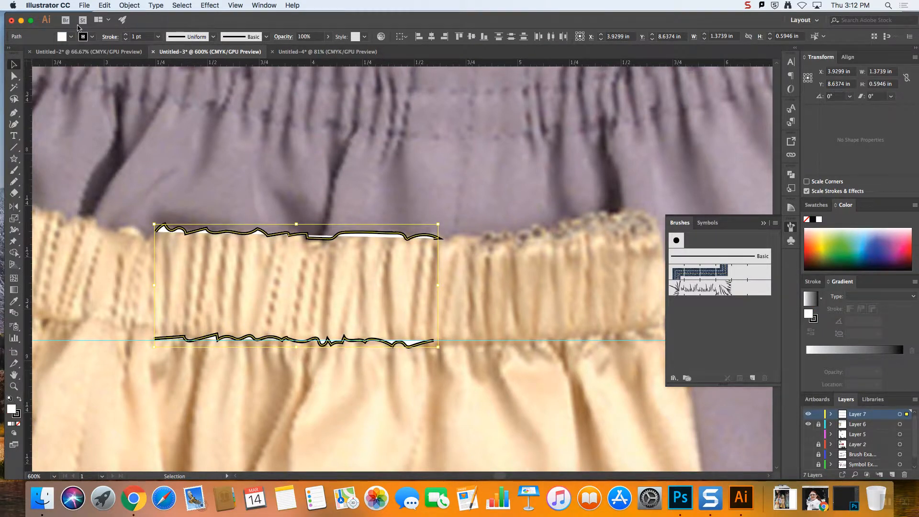
pyautogui.click(65, 38)
pyautogui.click(7, 53)
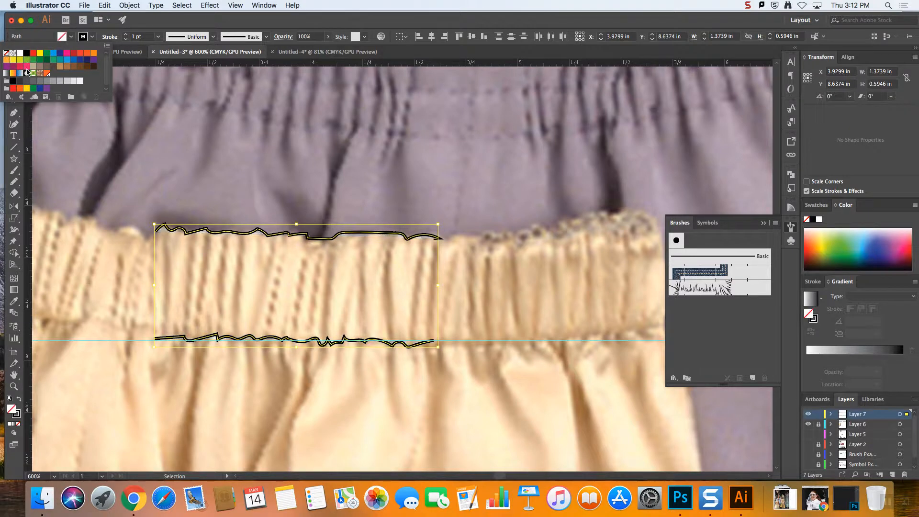
pyautogui.click(467, 386)
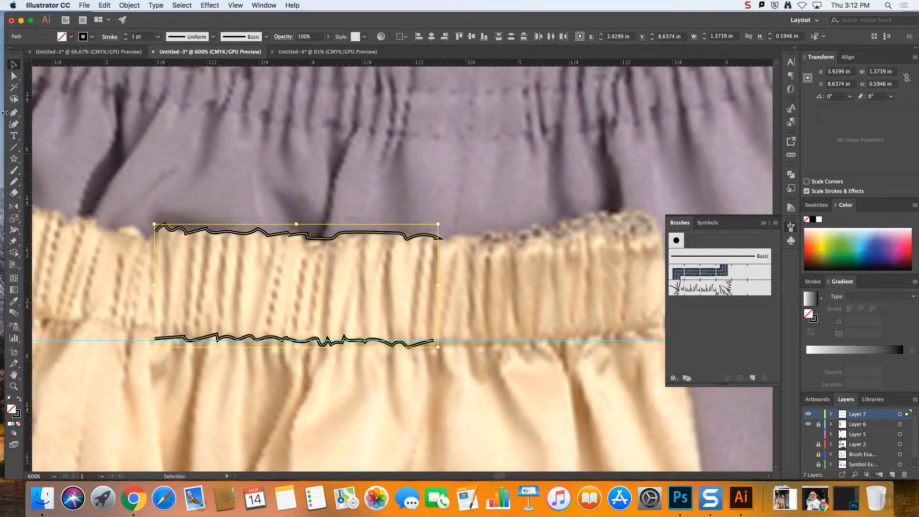
# Draw the waistband's near-vertical gather lines between the two traced edges with the Pencil tool, following the folds in the photo
pyautogui.click(15, 183)
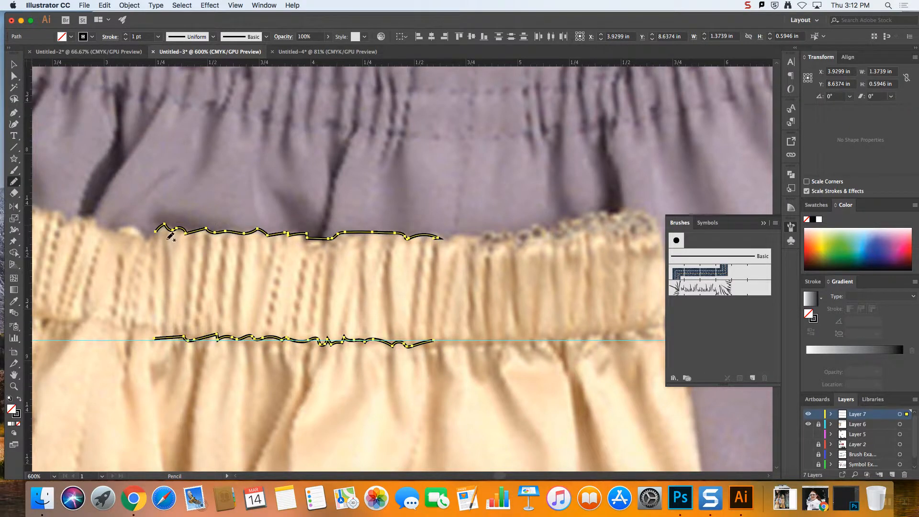
pyautogui.moveTo(171, 238); pyautogui.dragTo(165, 331)
pyautogui.press('super+z')
pyautogui.moveTo(195, 335); pyautogui.dragTo(207, 235)
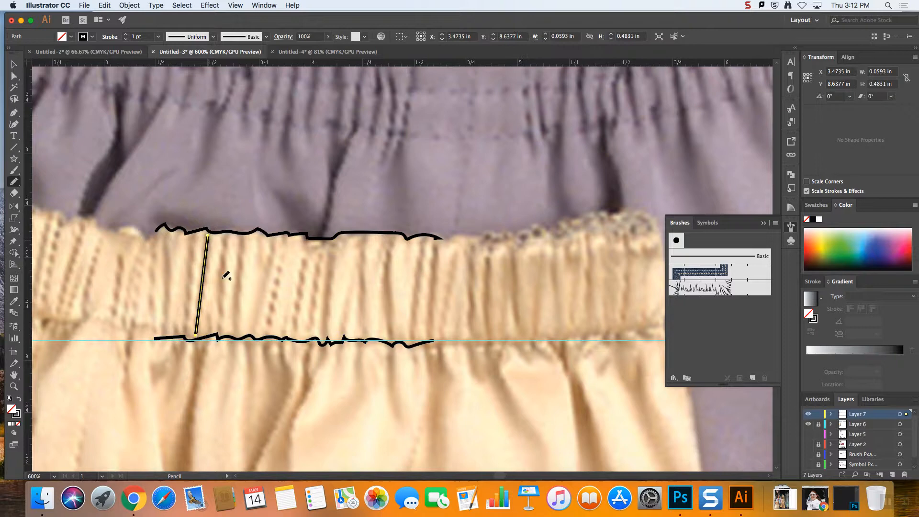
pyautogui.moveTo(191, 232)
pyautogui.mouseDown()
pyautogui.moveTo(165, 337)
pyautogui.moveTo(164, 232)
pyautogui.mouseUp()
pyautogui.moveTo(227, 232); pyautogui.dragTo(220, 329)
pyautogui.moveTo(243, 231); pyautogui.dragTo(241, 326)
pyautogui.moveTo(270, 238)
pyautogui.mouseDown()
pyautogui.moveTo(270, 287)
pyautogui.moveTo(253, 335)
pyautogui.mouseUp()
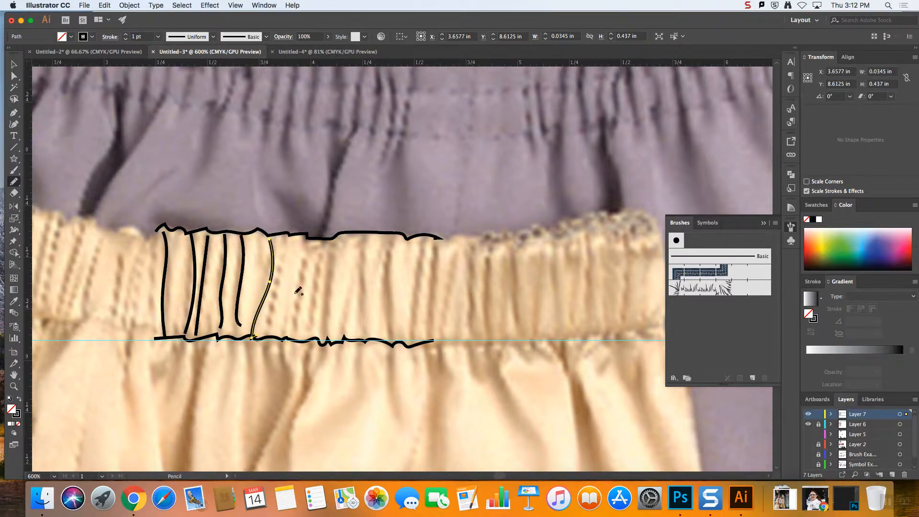
pyautogui.moveTo(285, 247); pyautogui.dragTo(269, 327)
pyautogui.moveTo(309, 238); pyautogui.dragTo(287, 333)
pyautogui.moveTo(328, 241)
pyautogui.mouseDown()
pyautogui.moveTo(337, 271)
pyautogui.moveTo(323, 341)
pyautogui.mouseUp()
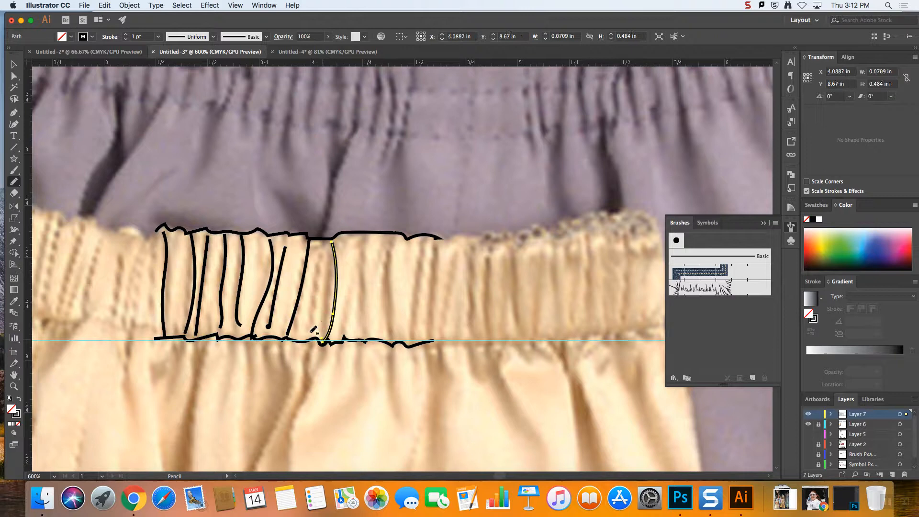
pyautogui.moveTo(317, 251); pyautogui.dragTo(310, 332)
pyautogui.moveTo(328, 269)
pyautogui.mouseDown()
pyautogui.moveTo(328, 328)
pyautogui.moveTo(371, 338)
pyautogui.mouseUp()
pyautogui.moveTo(390, 241)
pyautogui.mouseDown()
pyautogui.moveTo(391, 346)
pyautogui.moveTo(423, 239)
pyautogui.moveTo(427, 341)
pyautogui.mouseUp()
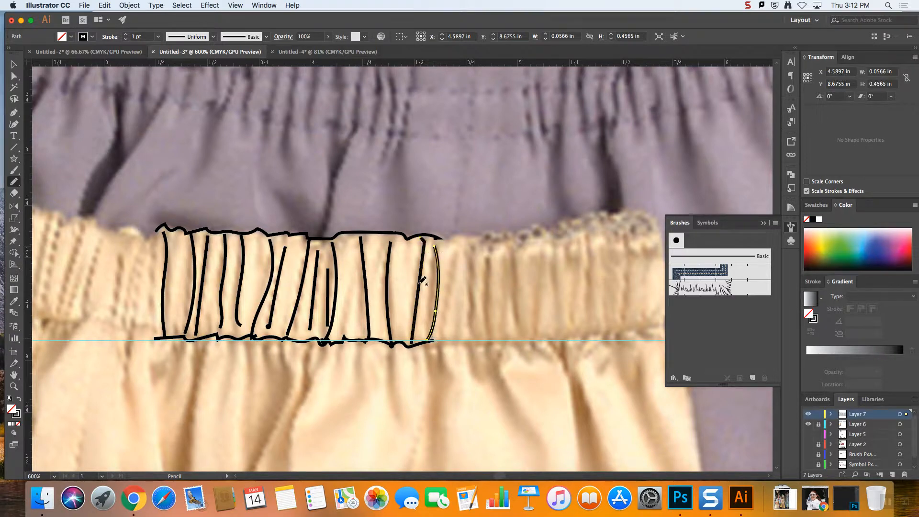
# Select all the traced waistband edges and gather lines and group them
pyautogui.click(14, 64)
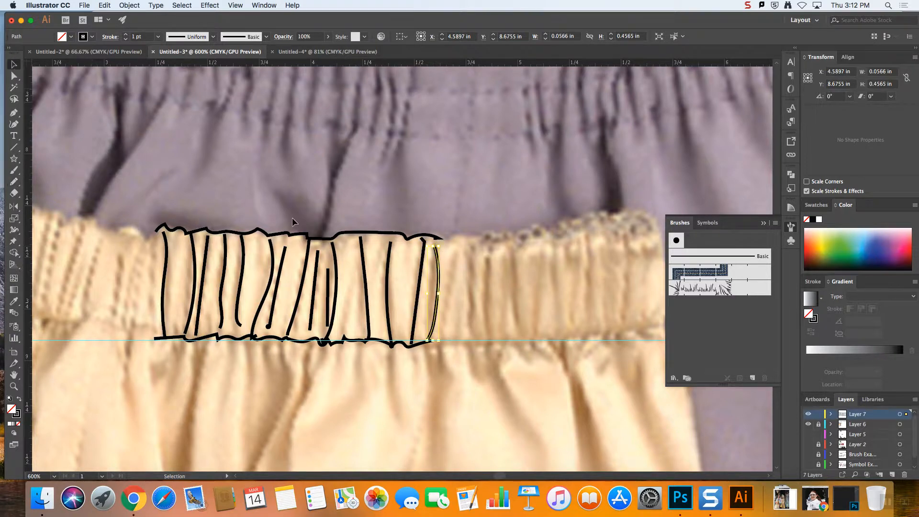
pyautogui.moveTo(146, 196); pyautogui.dragTo(459, 367)
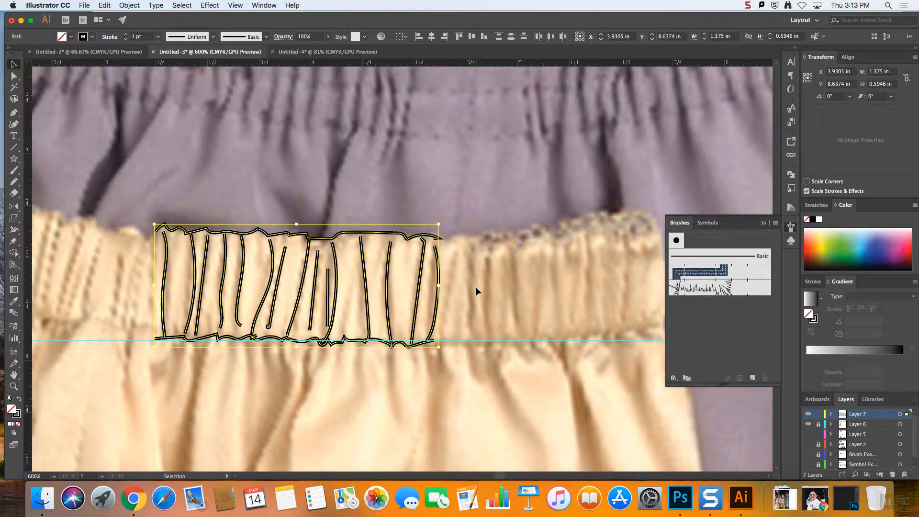
pyautogui.click(130, 6)
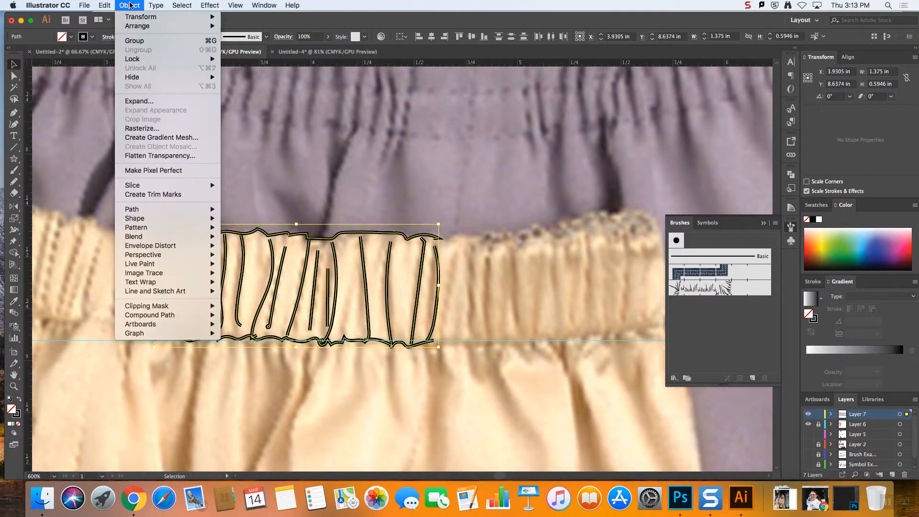
pyautogui.click(139, 41)
pyautogui.click(459, 259)
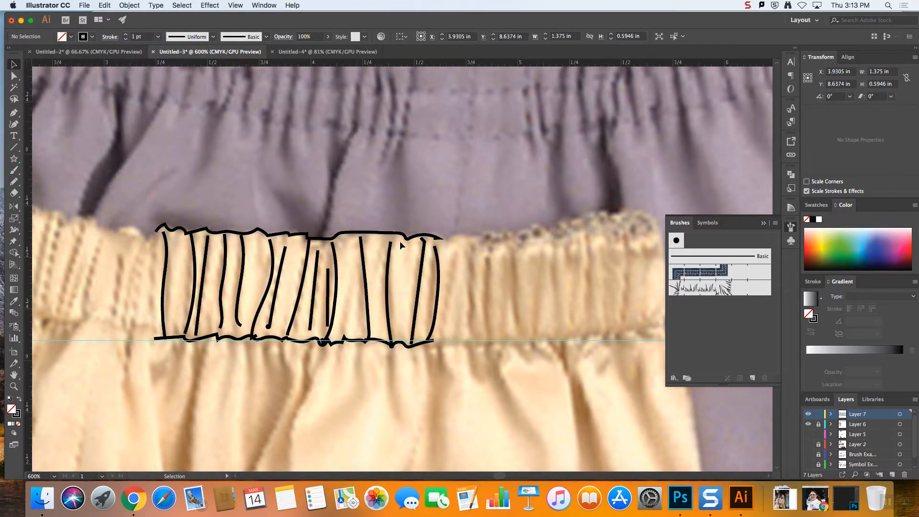
# Duplicate the waistband group 1.38 in horizontally to the left so the copy sits flush against the original
pyautogui.click(405, 235)
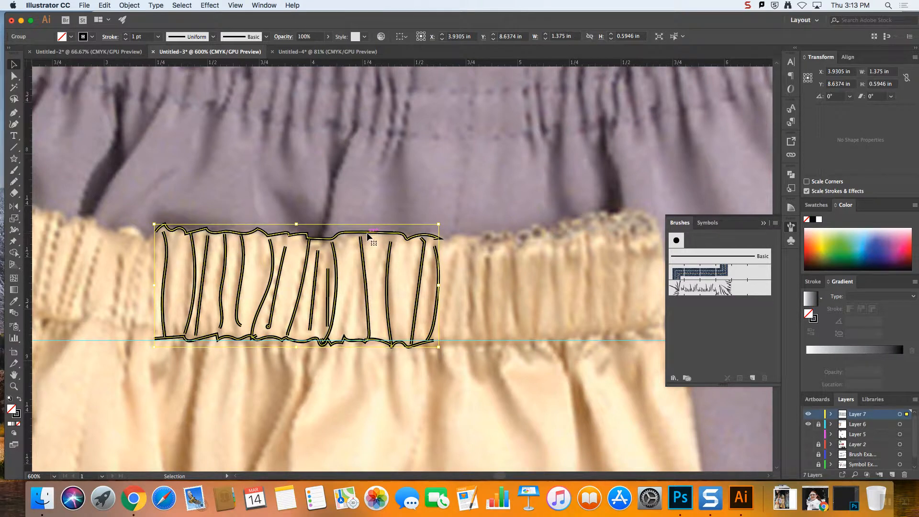
pyautogui.moveTo(344, 237); pyautogui.dragTo(98, 246)
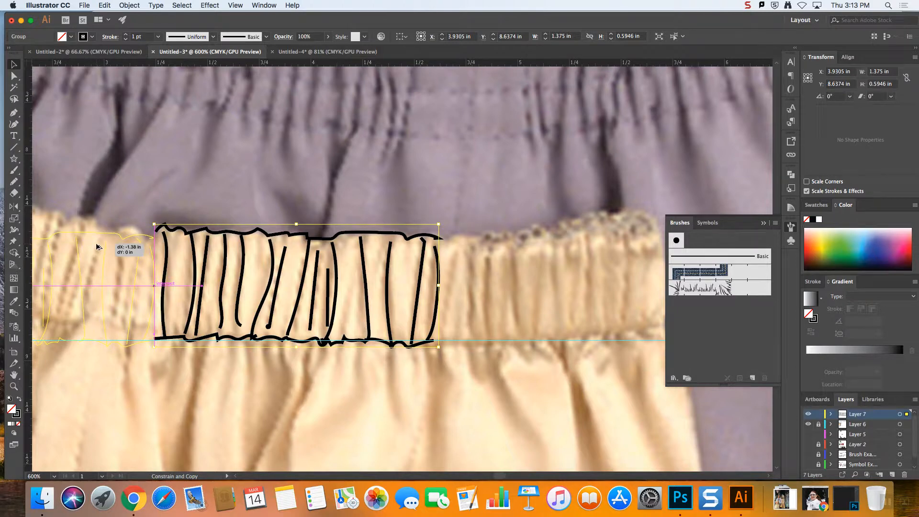
pyautogui.moveTo(97, 247); pyautogui.dragTo(97, 247)
pyautogui.moveTo(96, 247); pyautogui.dragTo(97, 248)
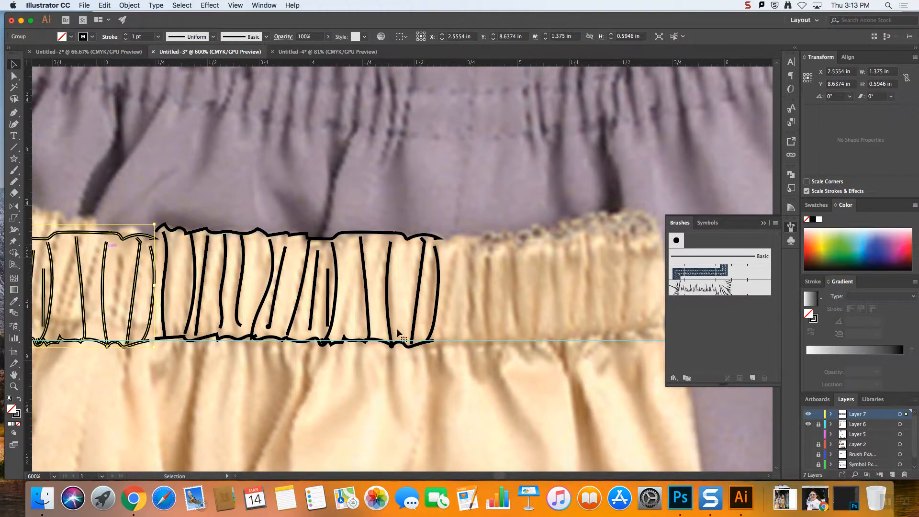
pyautogui.click(165, 362)
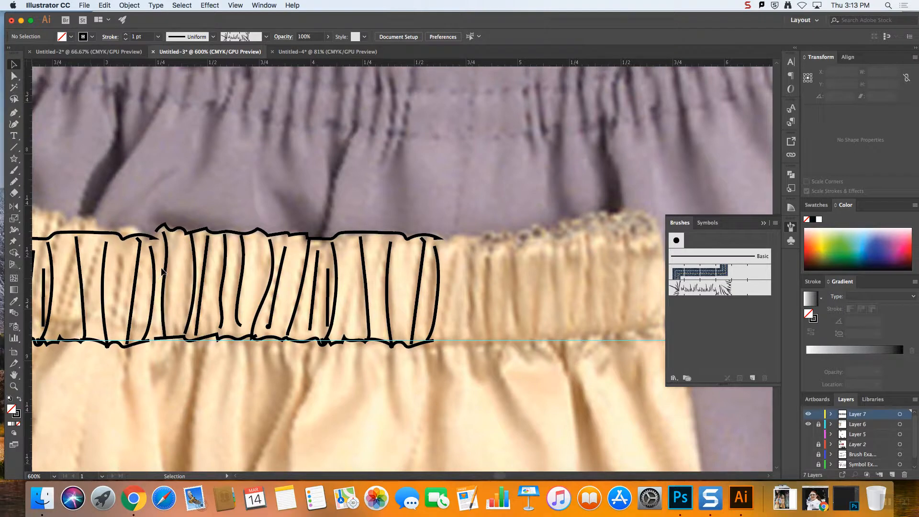
# Select the copied waistband segment and collapse the Brushes panel to uncover the seam between the two segments
pyautogui.click(174, 233)
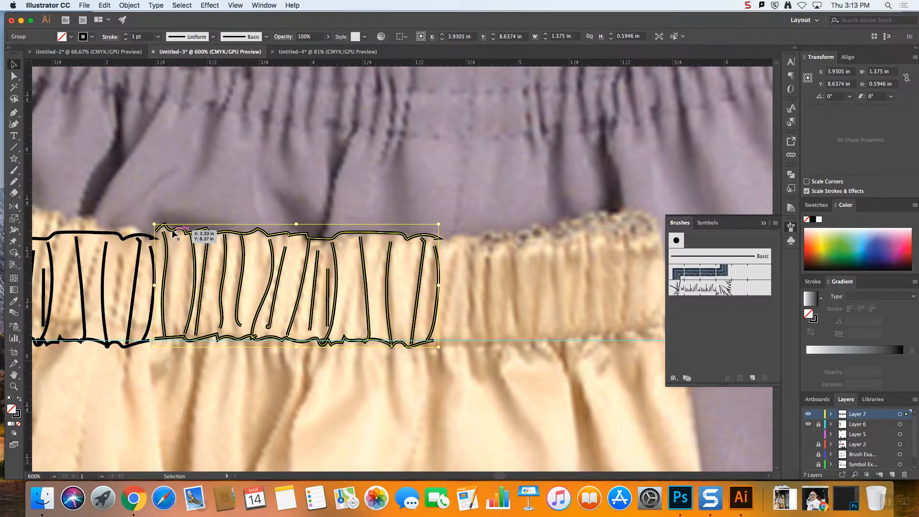
pyautogui.press('super+equal')
pyautogui.press('super+equal')
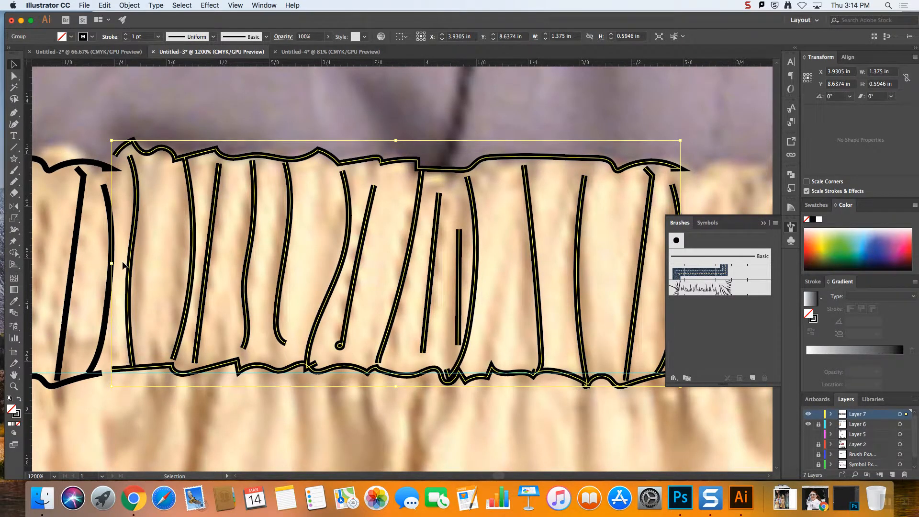
pyautogui.click(106, 169)
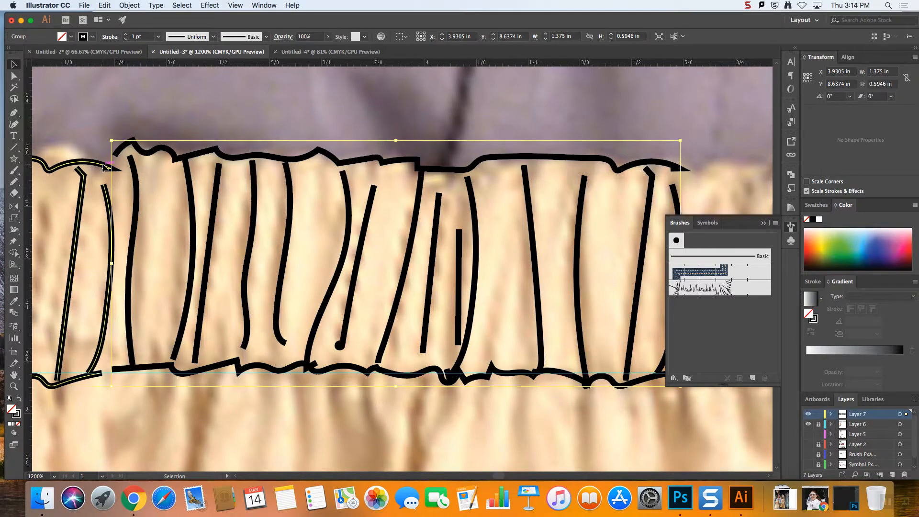
pyautogui.press('super+equal')
pyautogui.press('super+equal')
pyautogui.press('super+minus')
pyautogui.press('super+minus')
pyautogui.press('super+minus')
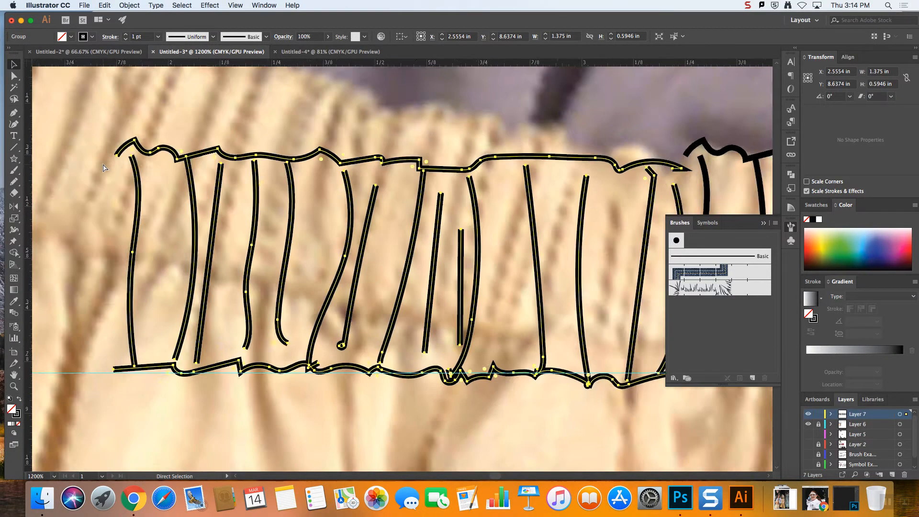
pyautogui.press('v')
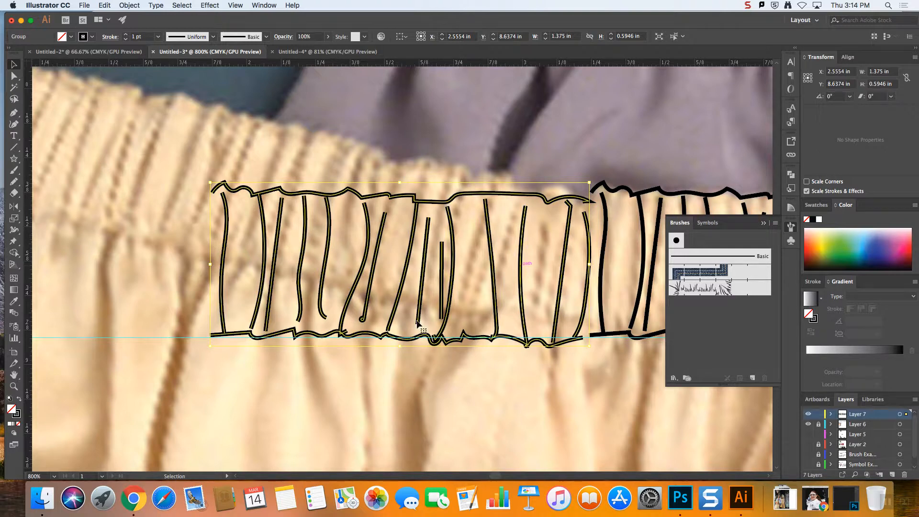
pyautogui.click(764, 223)
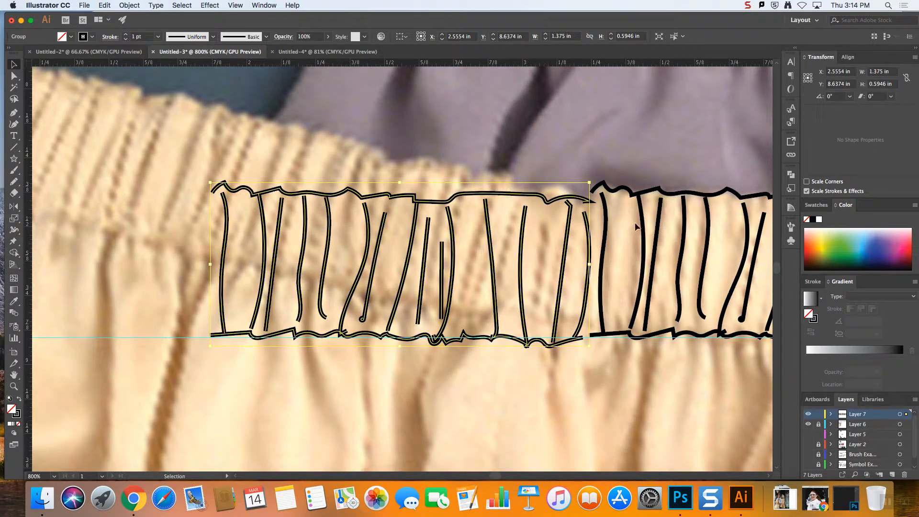
pyautogui.press('super+equal')
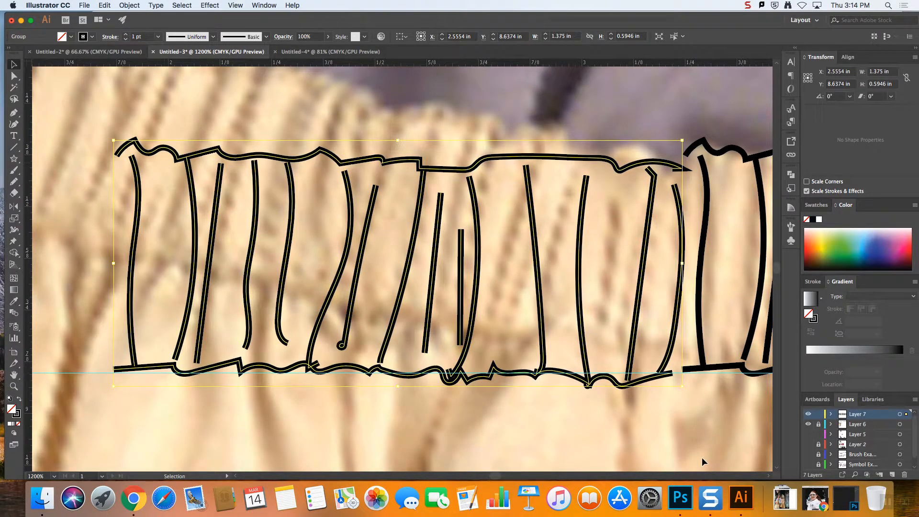
# Delete the stray end anchor on the copy's upper edge, and move its upper and lower endpoints to meet the original segment
pyautogui.click(14, 75)
pyautogui.click(677, 171)
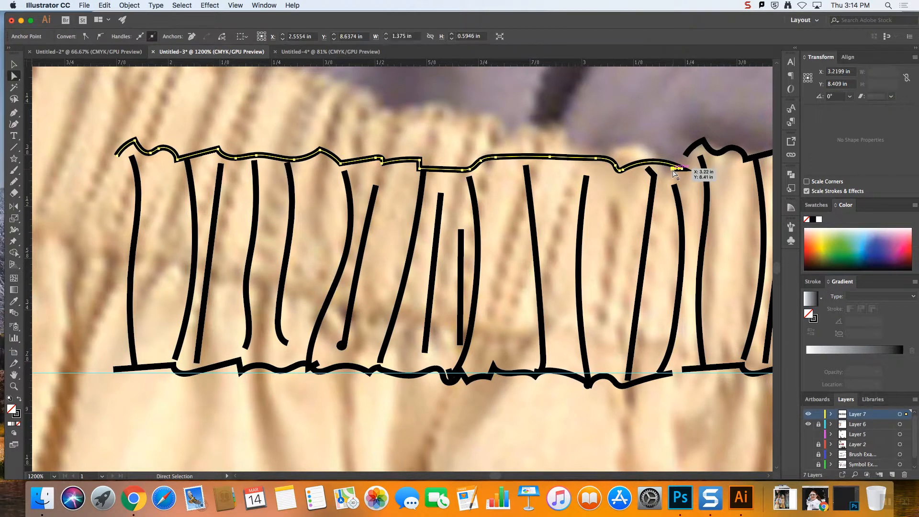
pyautogui.click(684, 172)
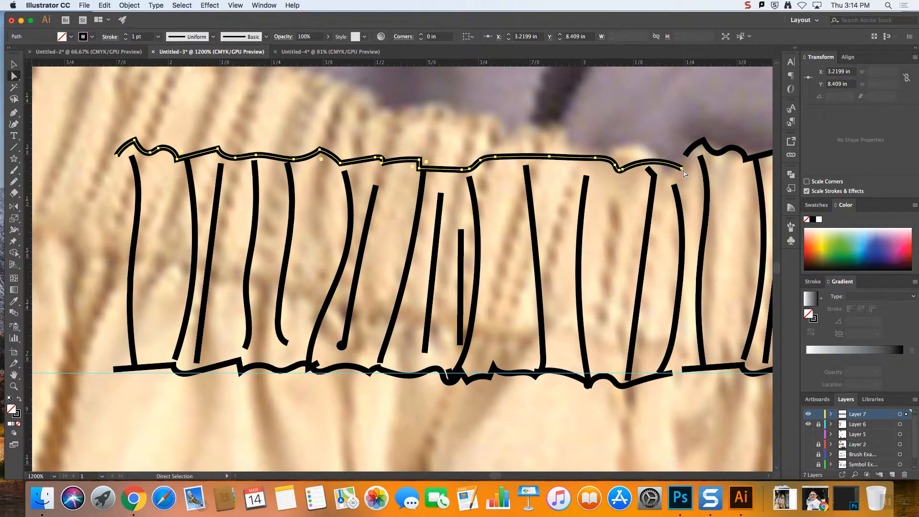
pyautogui.moveTo(686, 171); pyautogui.dragTo(685, 156)
pyautogui.moveTo(673, 377); pyautogui.dragTo(682, 373)
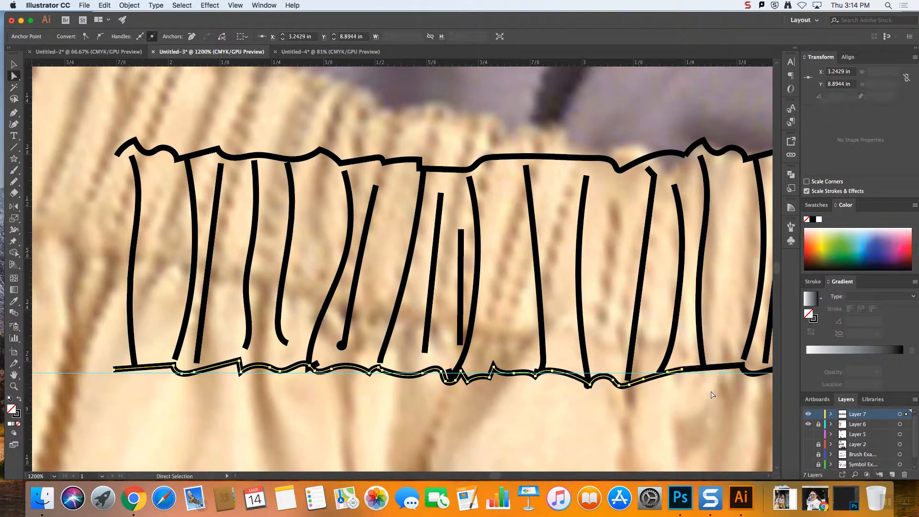
pyautogui.click(708, 391)
pyautogui.press('super+minus')
pyautogui.press('super+minus')
pyautogui.press('super+minus')
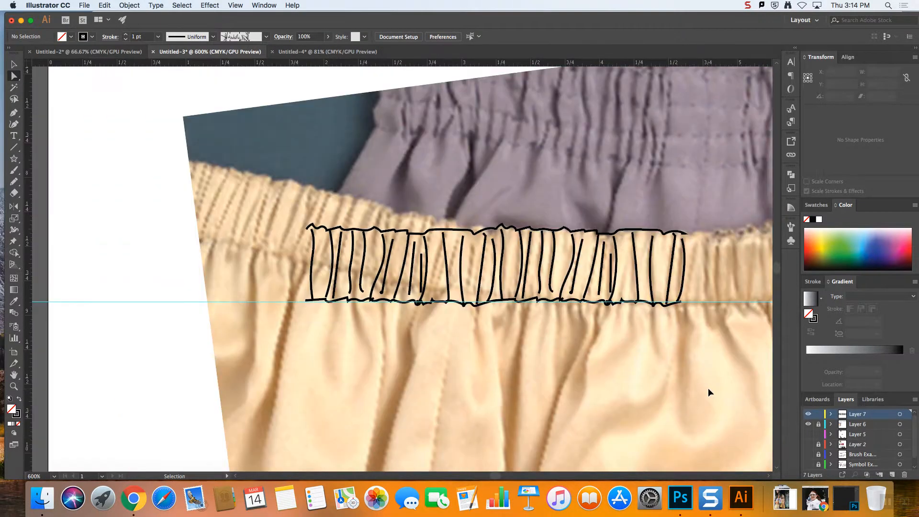
# Select the copied waistband segment and start a new pattern brush from it
pyautogui.press('v')
pyautogui.moveTo(430, 313); pyautogui.dragTo(488, 335)
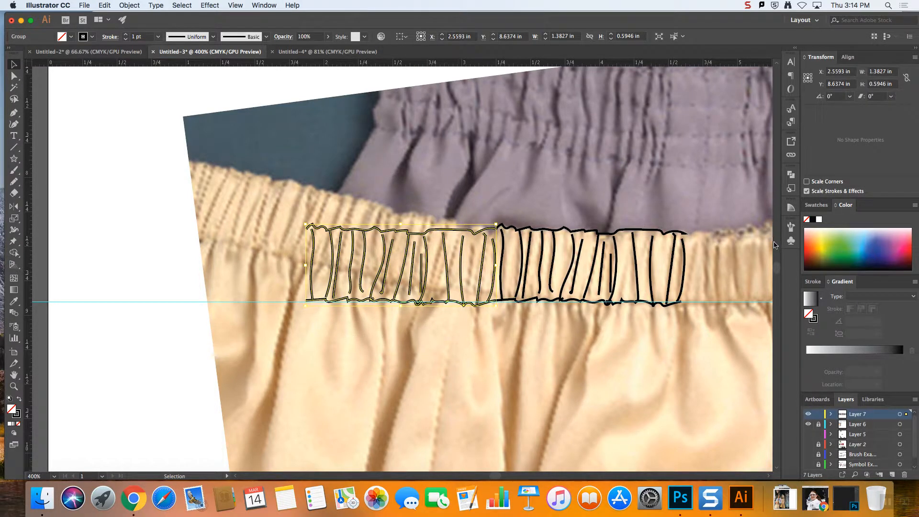
pyautogui.click(792, 228)
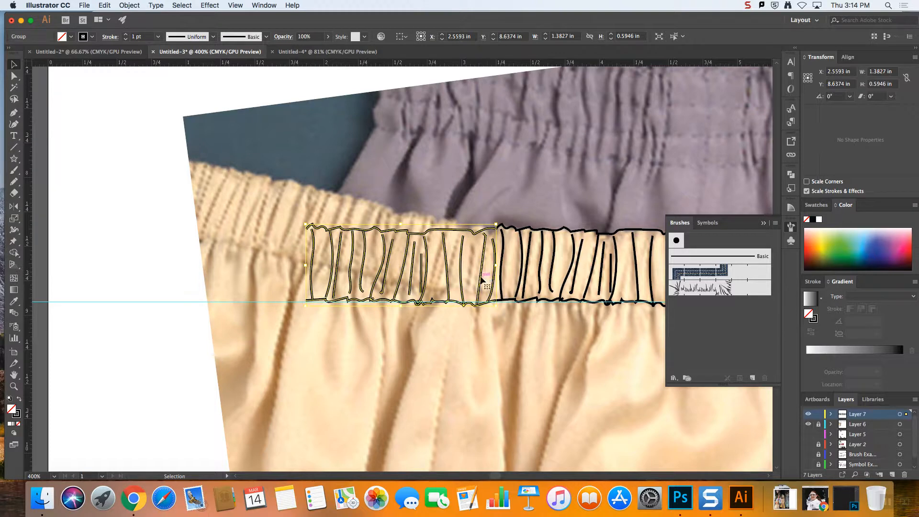
pyautogui.moveTo(479, 282); pyautogui.dragTo(711, 326)
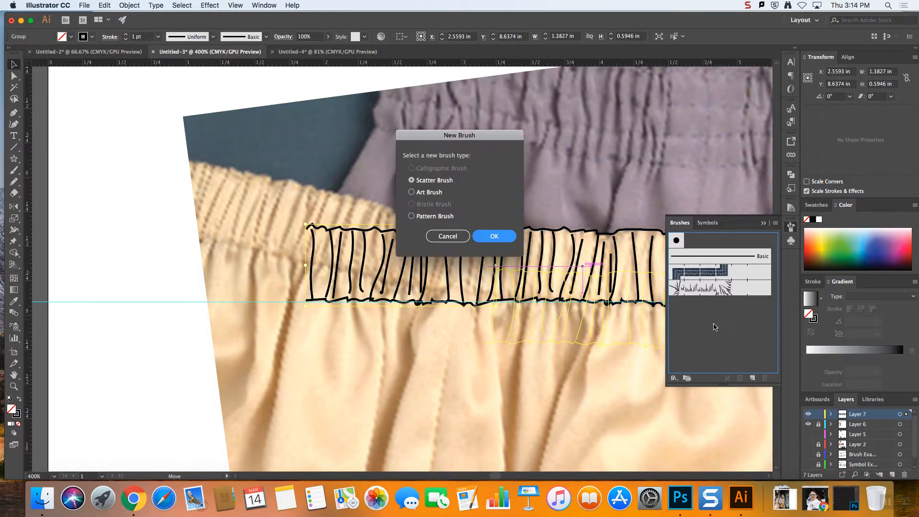
pyautogui.click(411, 217)
pyautogui.click(507, 237)
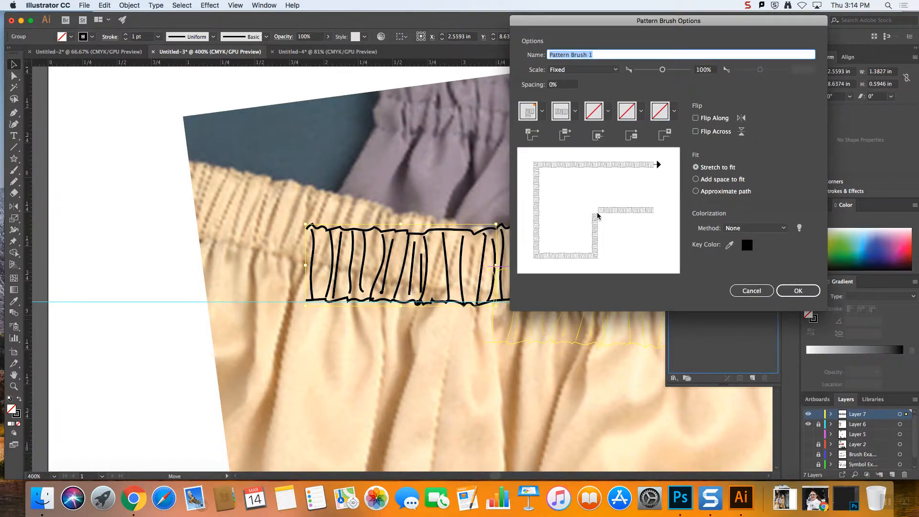
# Assign an auto-generated inner corner tile to the waistband pattern brush, keep its end tiles empty, and create the brush
pyautogui.click(608, 111)
pyautogui.click(541, 190)
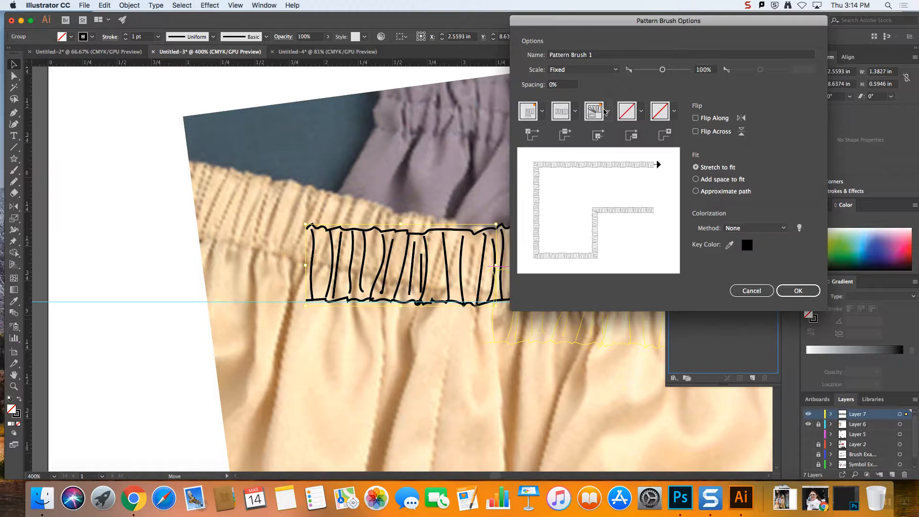
pyautogui.moveTo(618, 28); pyautogui.dragTo(308, 56)
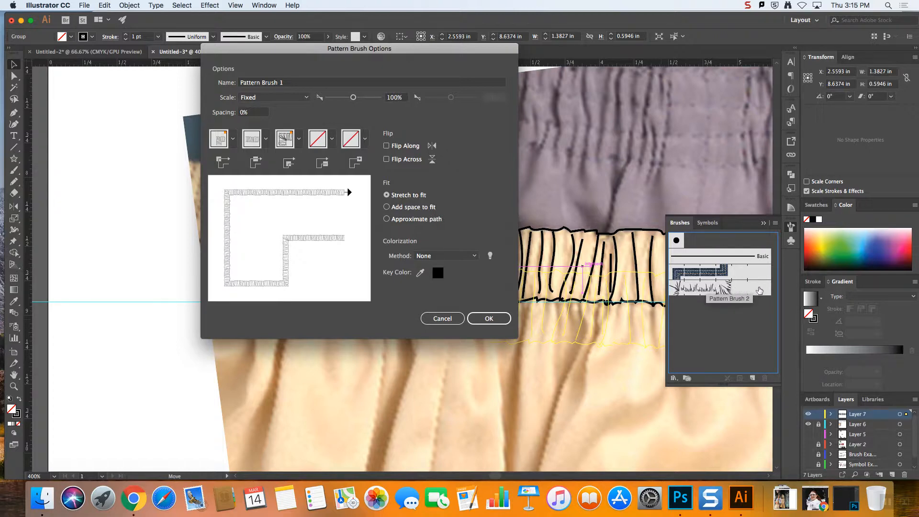
pyautogui.click(332, 144)
pyautogui.click(332, 144)
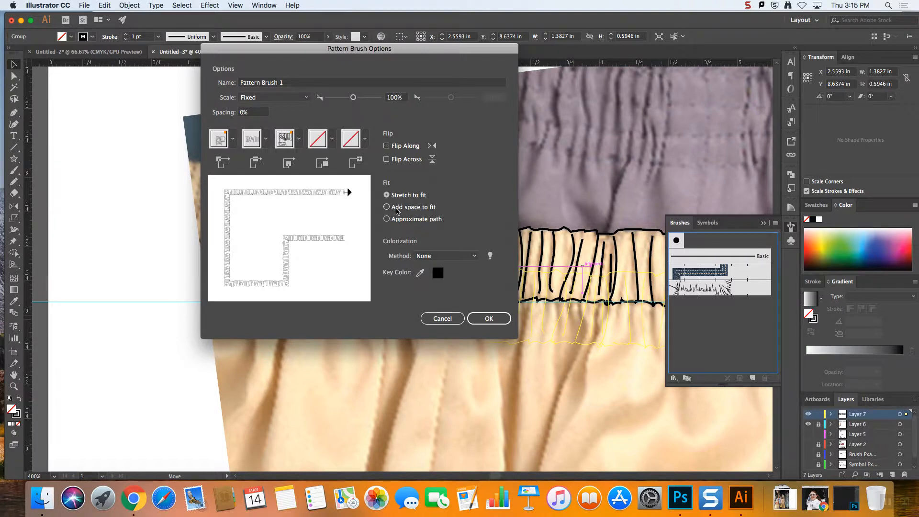
pyautogui.click(486, 319)
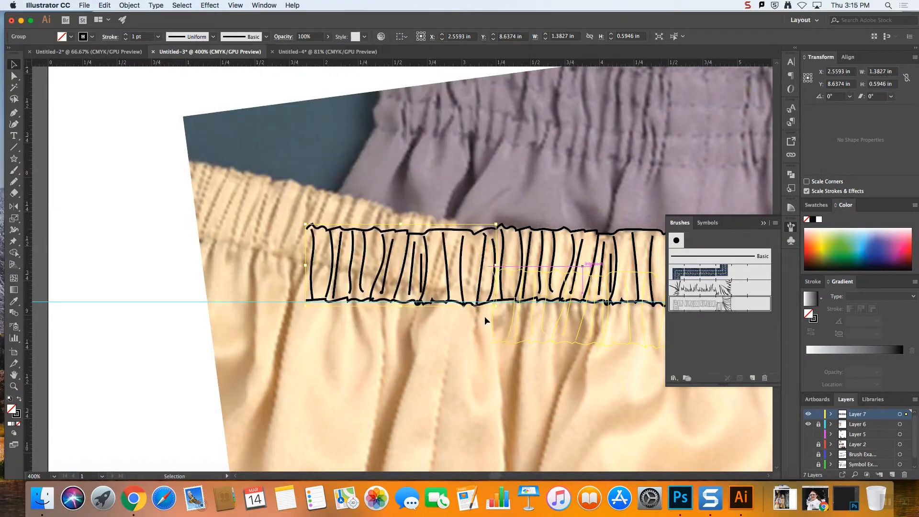
# Try to apply the new waistband brush to the copied waistband group, and clear the selection
pyautogui.press('super+minus')
pyautogui.press('super+minus')
pyautogui.press('super+minus')
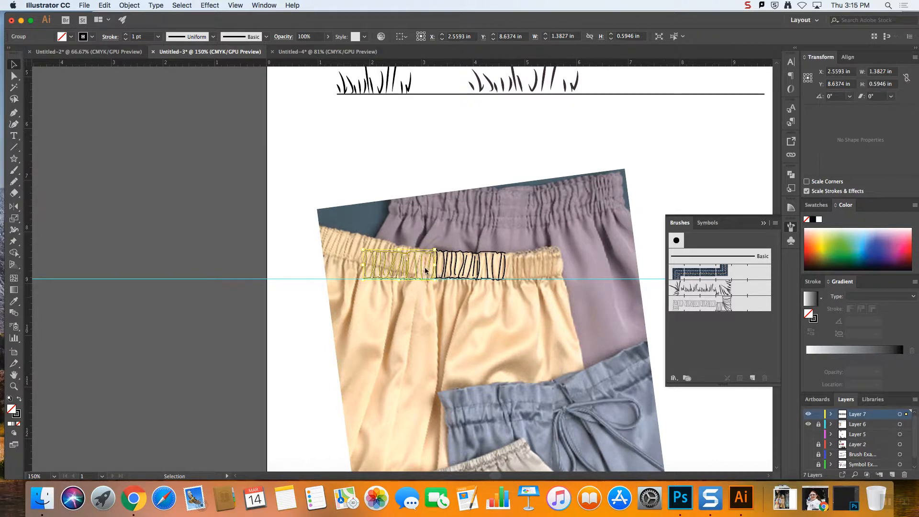
pyautogui.click(689, 304)
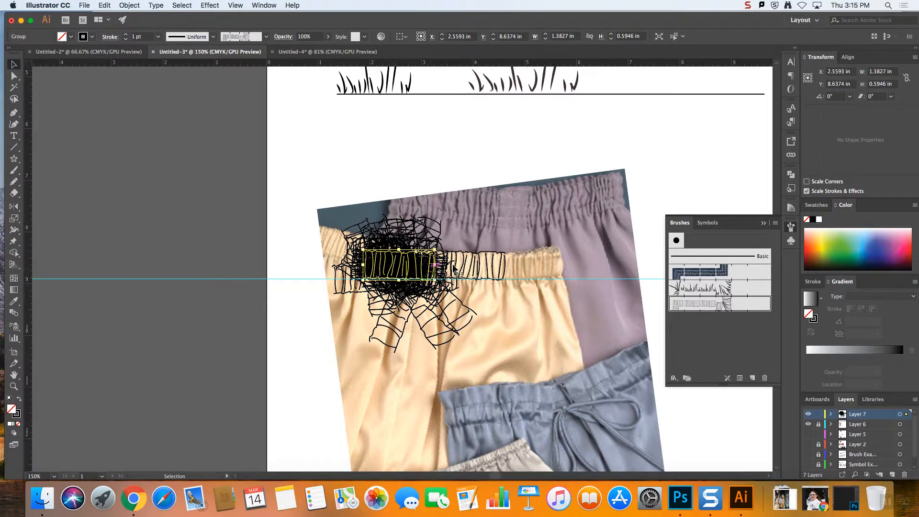
pyautogui.press('super+z')
pyautogui.click(244, 208)
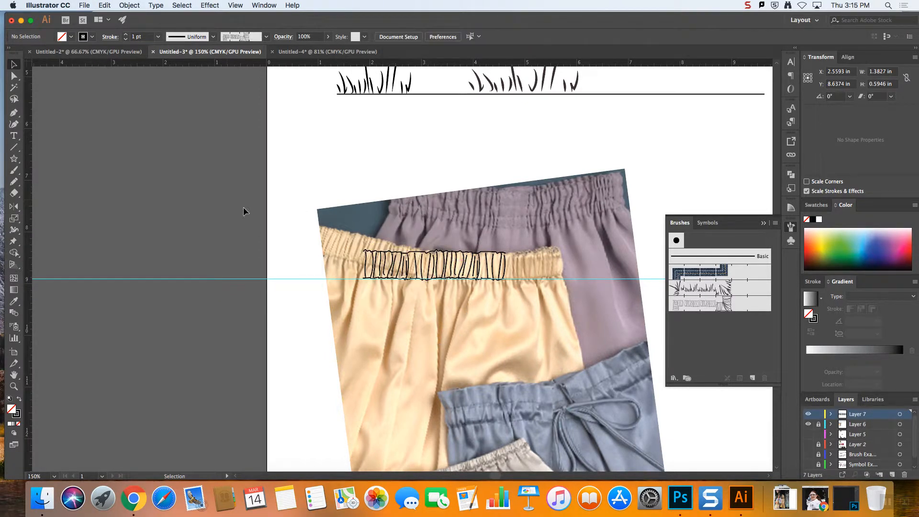
# Draw a nearly horizontal line about 6.92 in long above the shorts photo and apply the new waistband pattern brush to it
pyautogui.click(14, 147)
pyautogui.moveTo(327, 152)
pyautogui.mouseDown()
pyautogui.moveTo(699, 155)
pyautogui.moveTo(686, 155)
pyautogui.mouseUp()
pyautogui.click(717, 309)
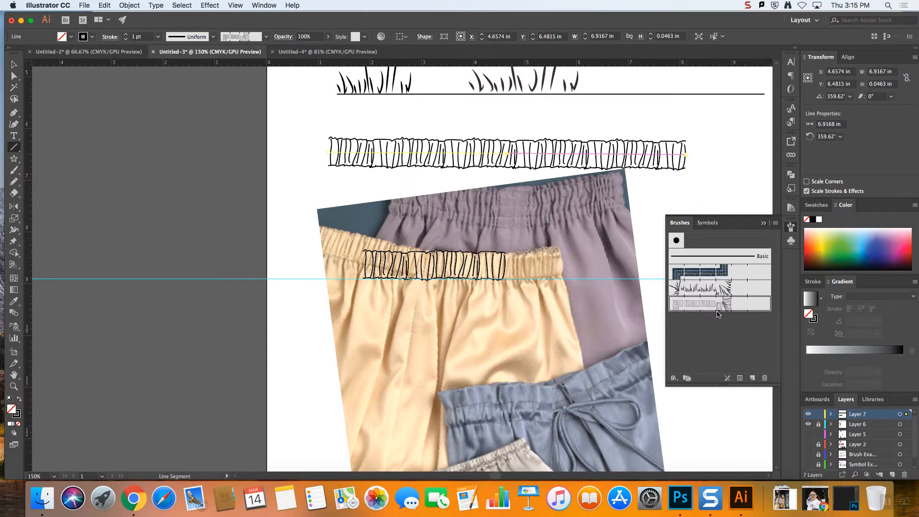
pyautogui.press('super+1')
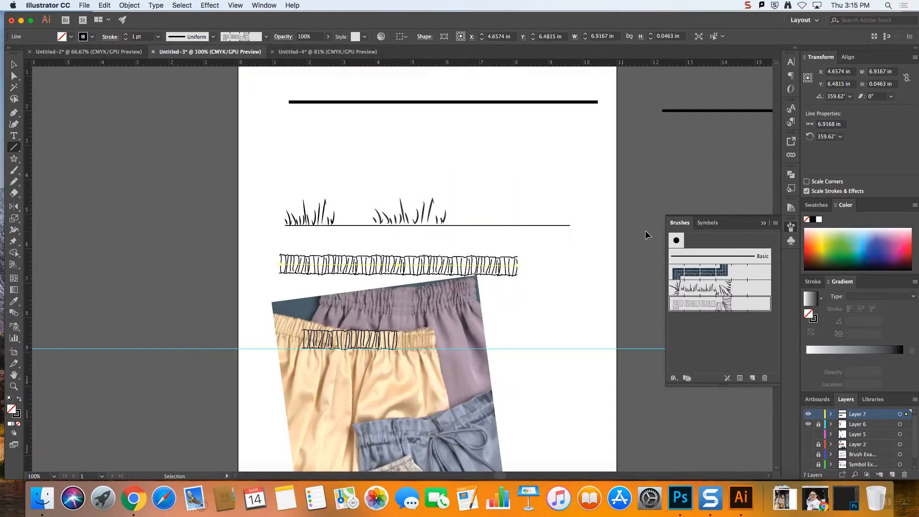
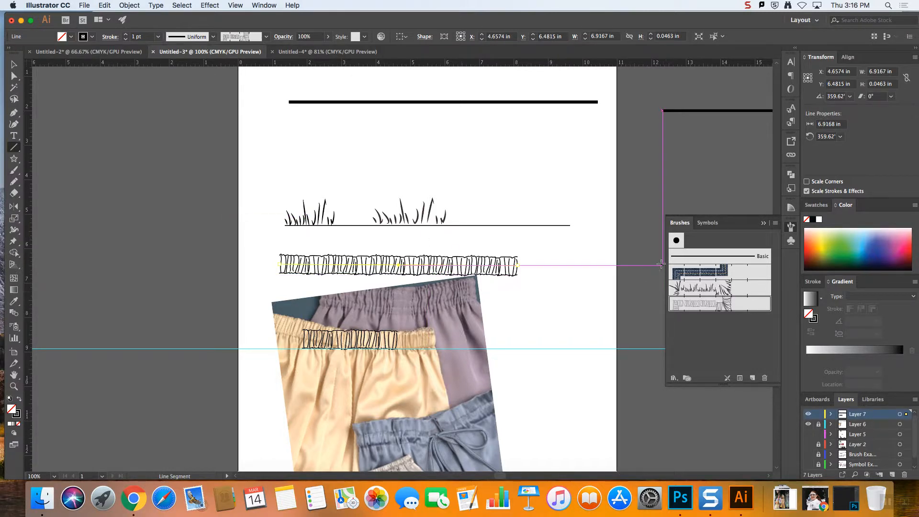
# Add a new layer, hide Layers 7 and 6, and show Layer 1 with the zipper photo
pyautogui.click(15, 65)
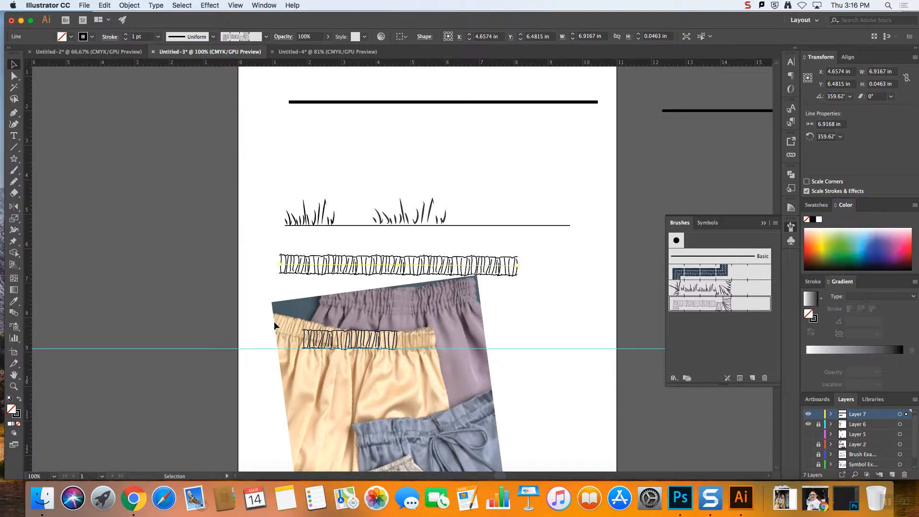
pyautogui.click(894, 476)
pyautogui.click(809, 425)
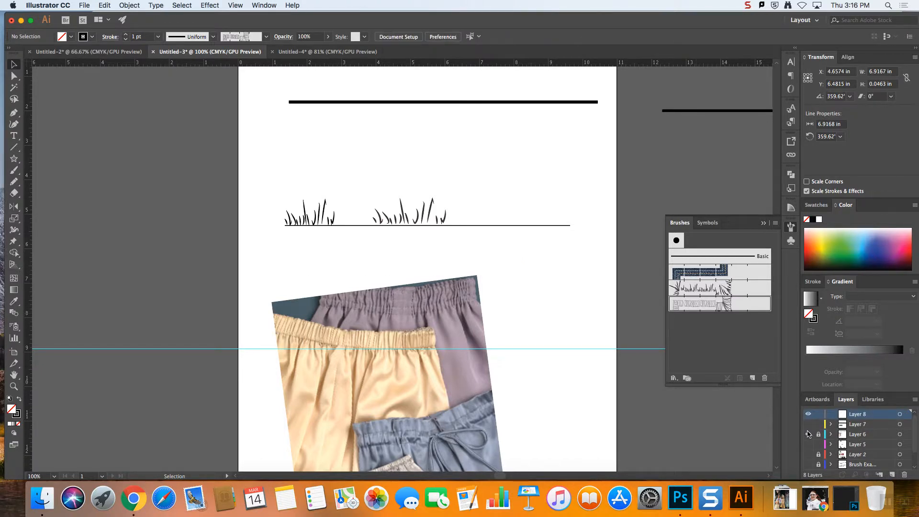
pyautogui.click(808, 434)
pyautogui.scroll(-2, 867, 436)
pyautogui.click(808, 455)
pyautogui.click(809, 455)
pyautogui.click(809, 464)
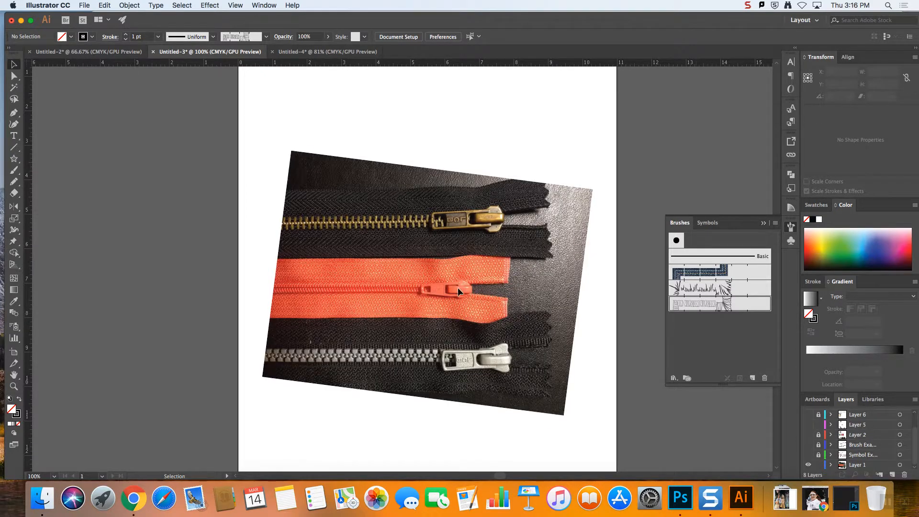
# Place a horizontal guide along the lower edge of the grey zipper's teeth and select the zipper photo
pyautogui.moveTo(432, 63); pyautogui.dragTo(405, 364)
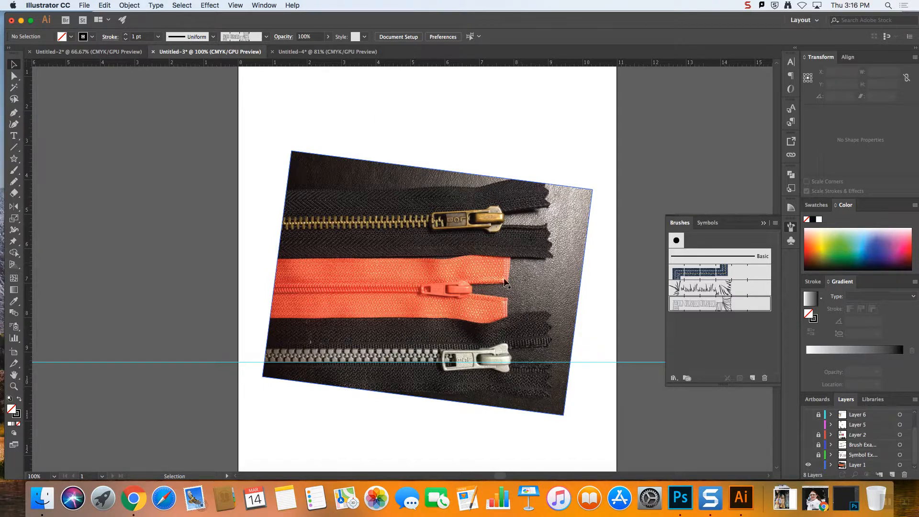
pyautogui.click(505, 234)
pyautogui.press('super+equal')
pyautogui.press('super+equal')
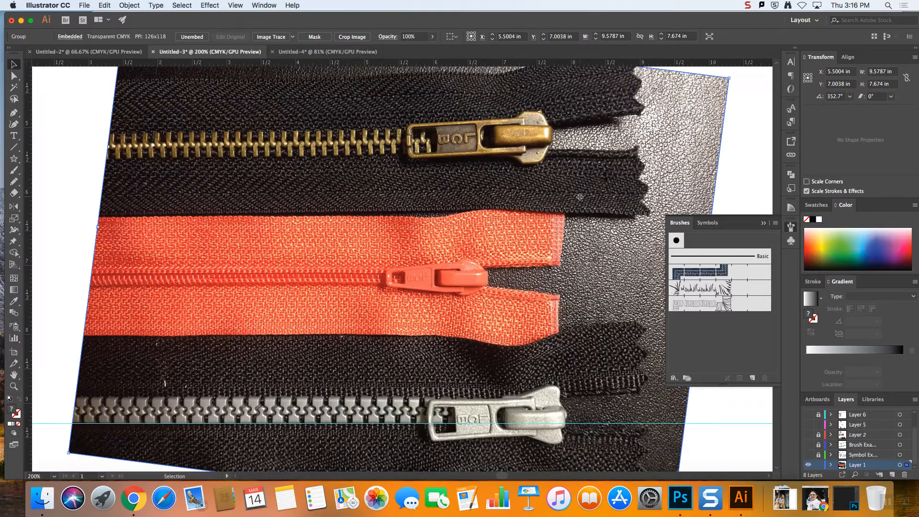
# Draw a rectangle about 0.92 by 0.53 in on the orange zipper and try to make a scatter brush from it
pyautogui.click(764, 223)
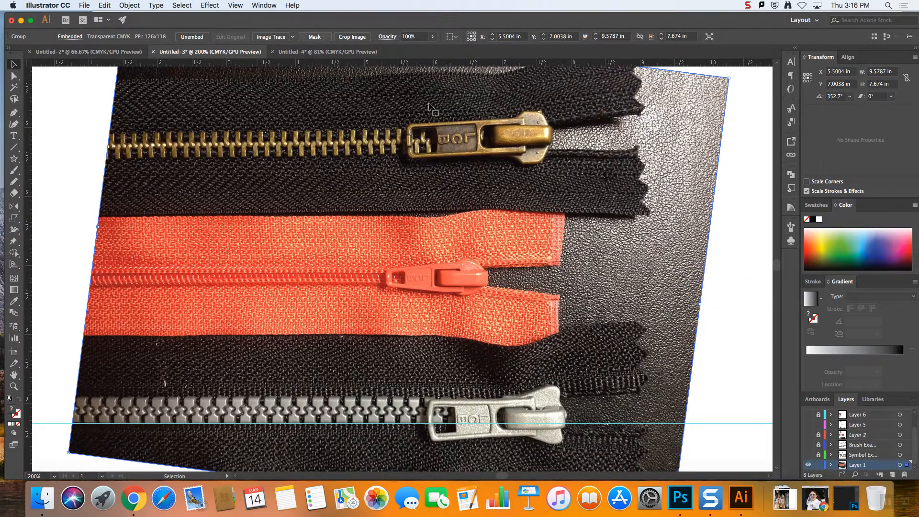
pyautogui.click(791, 240)
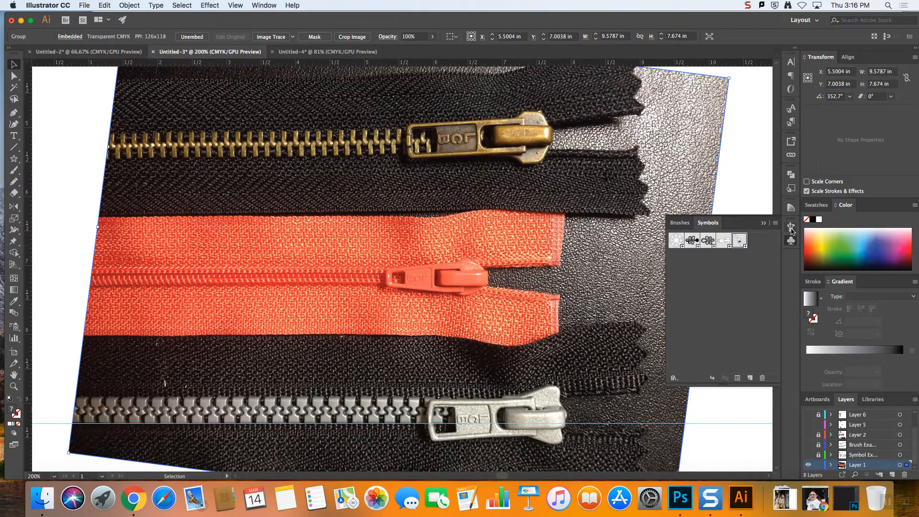
pyautogui.click(792, 227)
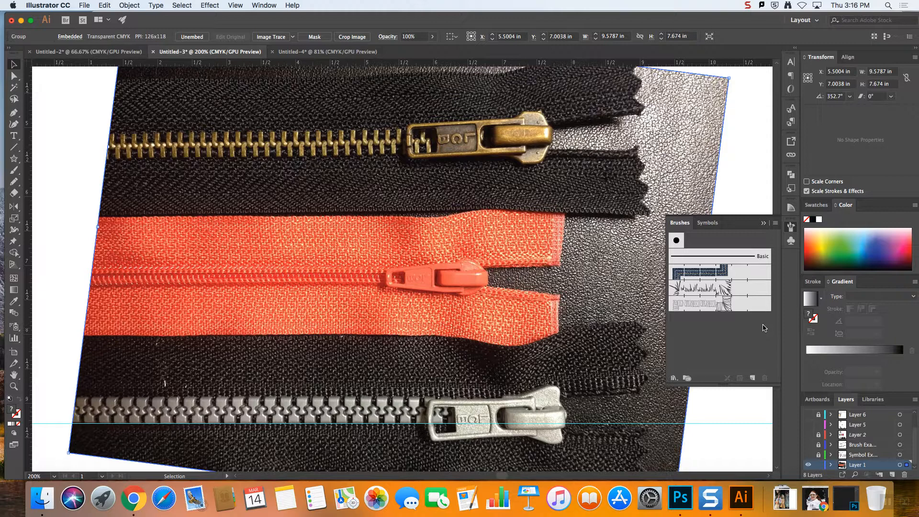
pyautogui.click(12, 164)
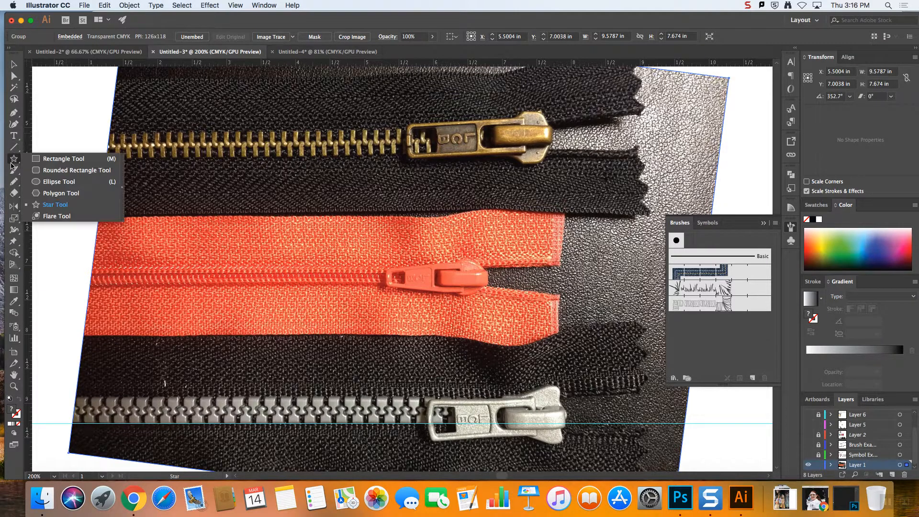
pyautogui.click(62, 159)
pyautogui.moveTo(290, 252); pyautogui.dragTo(353, 289)
pyautogui.click(19, 64)
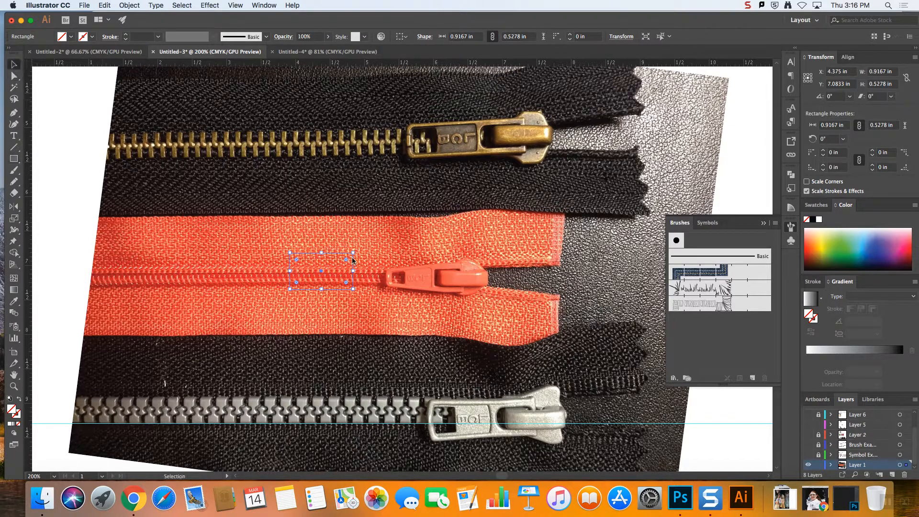
pyautogui.moveTo(339, 256)
pyautogui.mouseDown()
pyautogui.moveTo(532, 287)
pyautogui.moveTo(705, 336)
pyautogui.mouseUp()
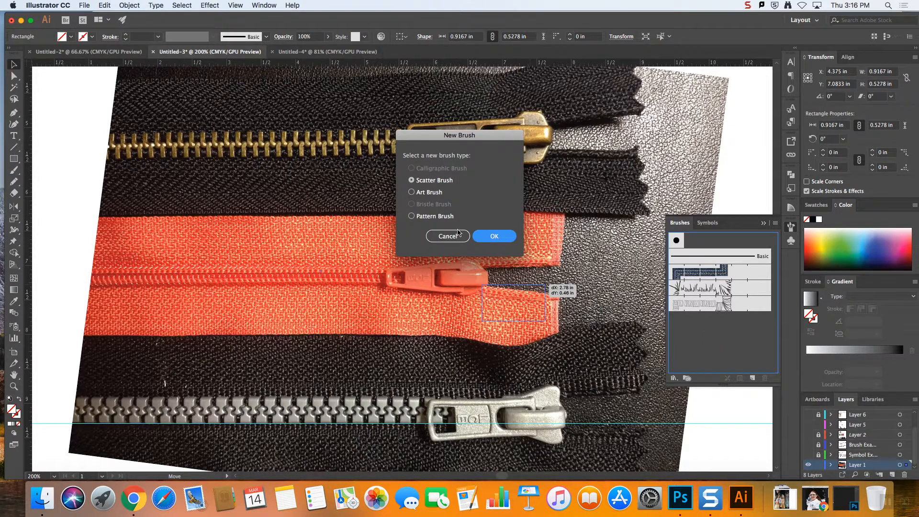
pyautogui.click(494, 236)
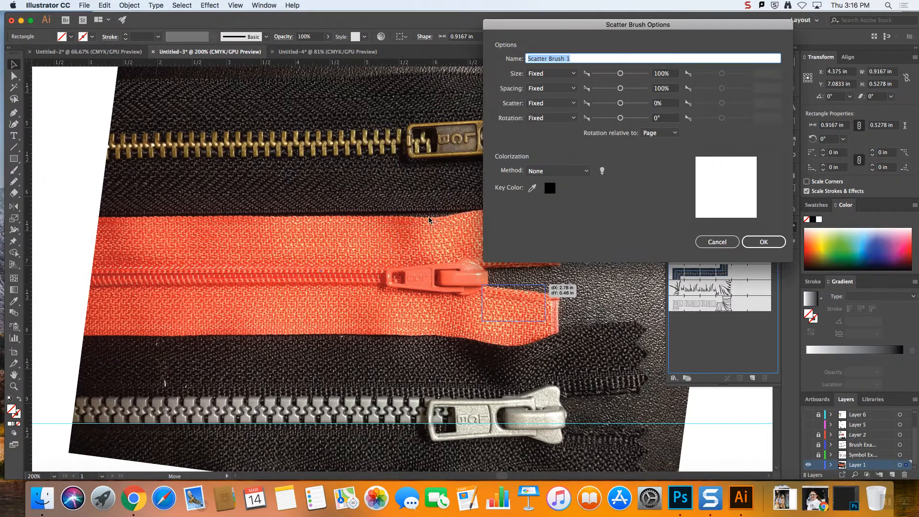
pyautogui.click(717, 242)
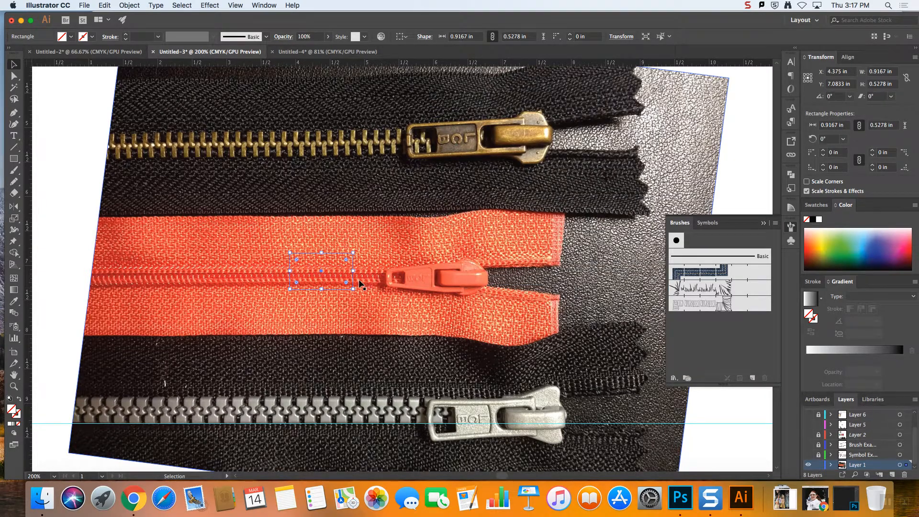
# Move the rectangle, give it the default white fill and black stroke, and create a scatter brush from it with default options
pyautogui.moveTo(353, 281)
pyautogui.mouseDown()
pyautogui.moveTo(773, 368)
pyautogui.moveTo(391, 313)
pyautogui.mouseUp()
pyautogui.click(10, 398)
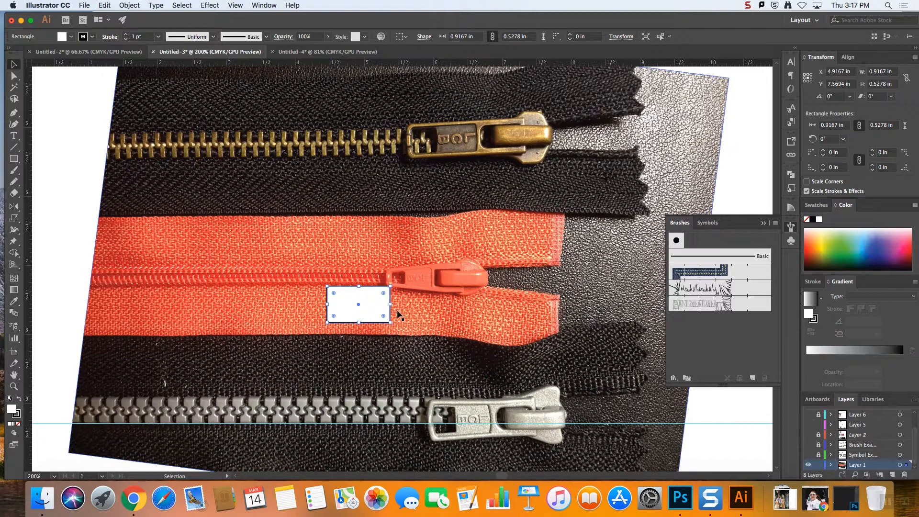
pyautogui.moveTo(389, 314); pyautogui.dragTo(765, 328)
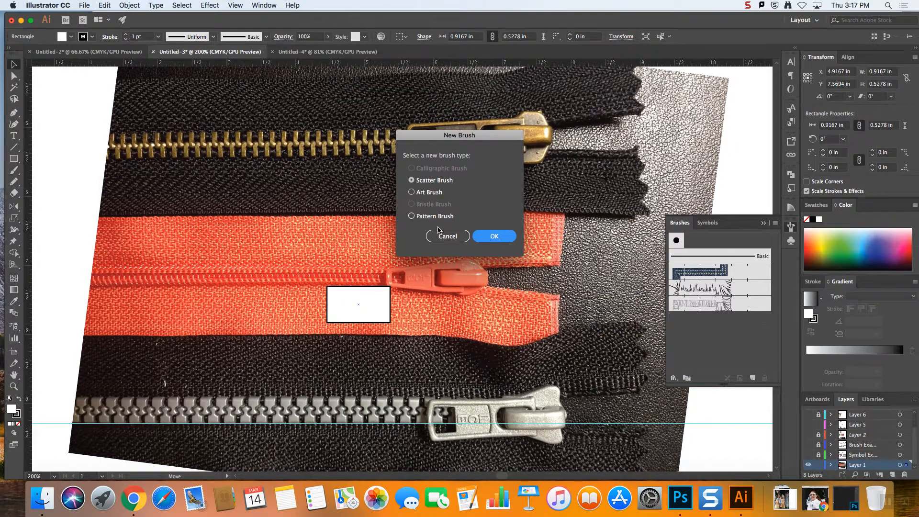
pyautogui.click(495, 236)
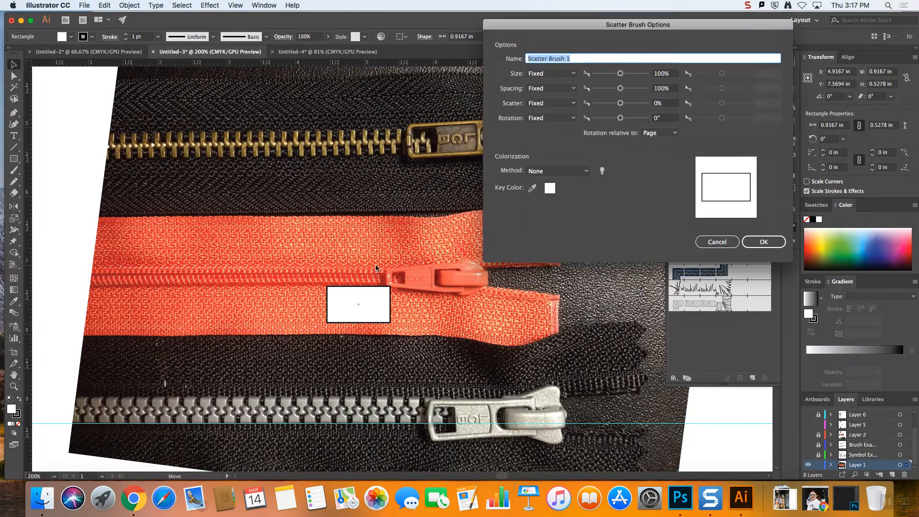
pyautogui.click(760, 243)
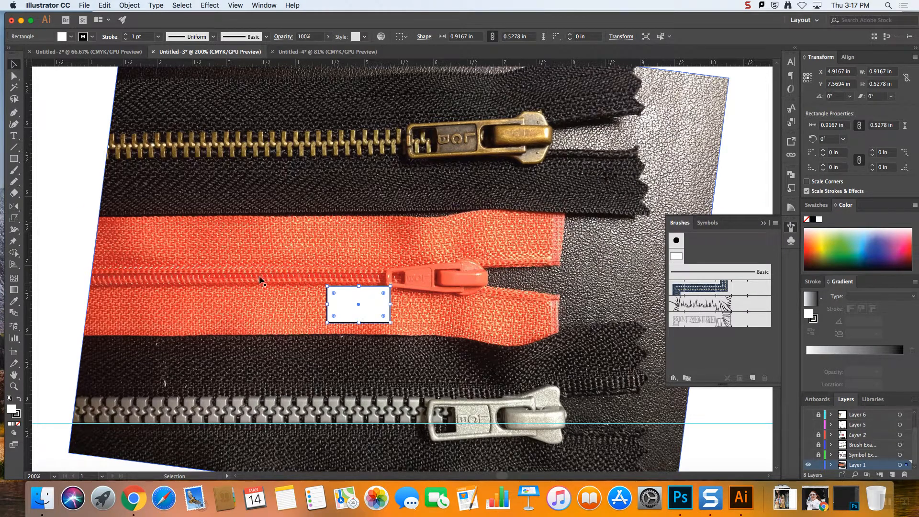
# Rotate the rectangle to 315° and create a pattern brush from it with the default tiles and options
pyautogui.moveTo(394, 327)
pyautogui.mouseDown()
pyautogui.moveTo(377, 355)
pyautogui.moveTo(729, 356)
pyautogui.mouseUp()
pyautogui.click(433, 216)
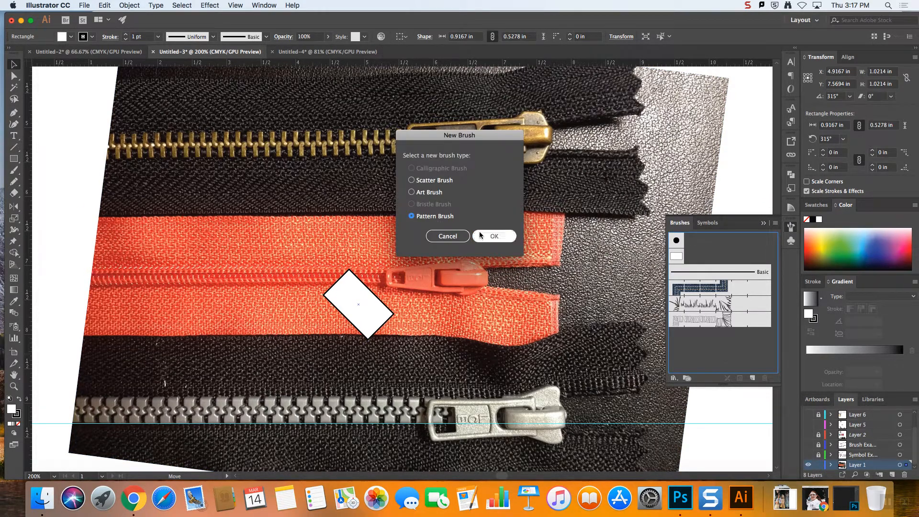
pyautogui.click(485, 236)
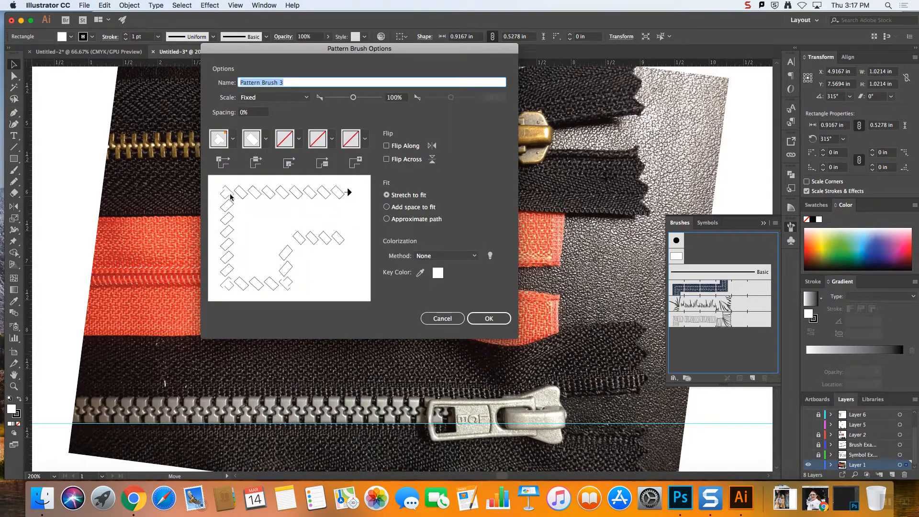
pyautogui.click(489, 318)
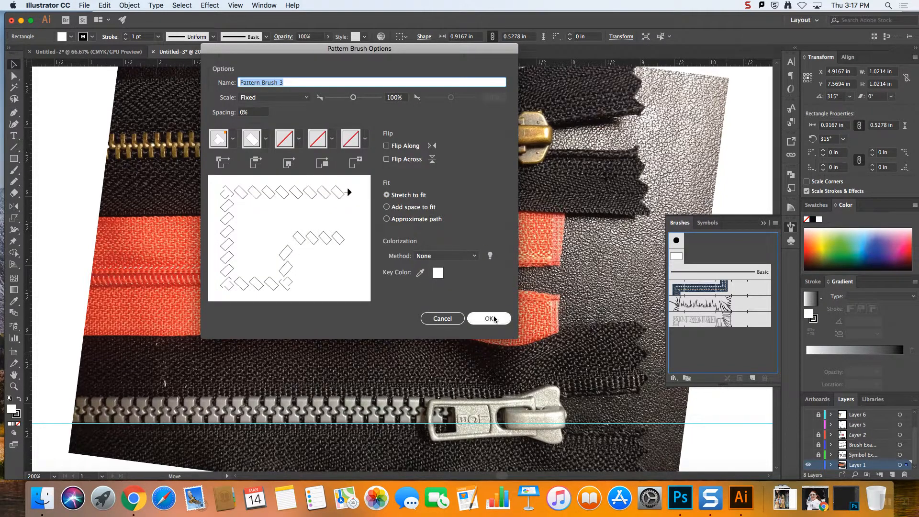
# Delete the test rectangle along with the scatter and pattern brushes made from it
pyautogui.press('Delete')
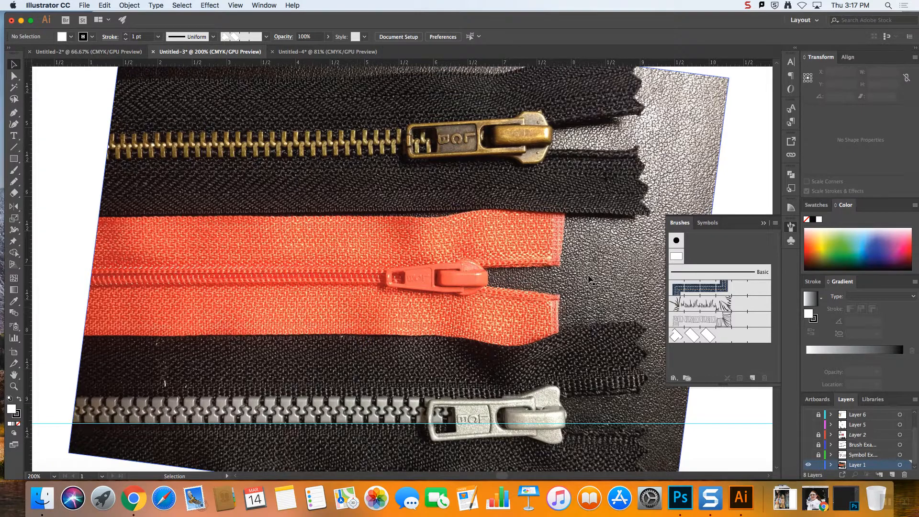
pyautogui.click(670, 258)
pyautogui.click(765, 378)
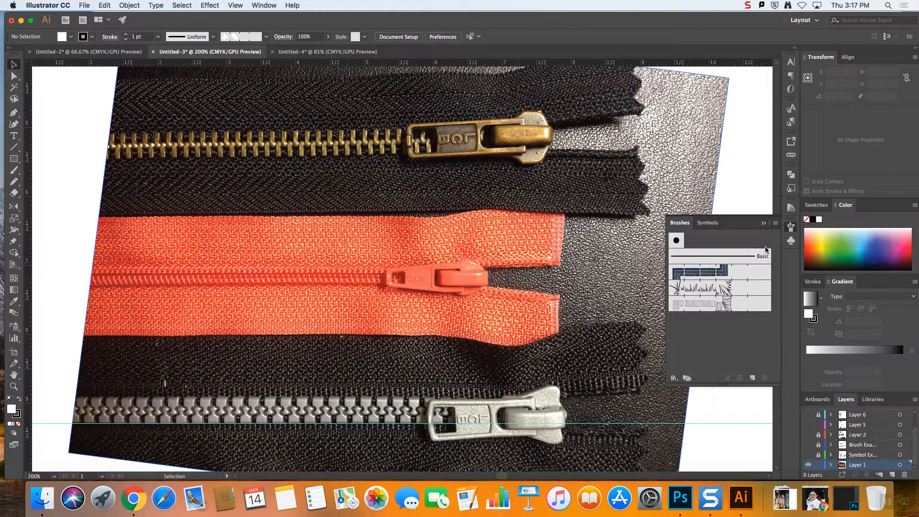
pyautogui.click(763, 224)
# Make Layer 8 the active layer for tracing the grey zipper's teeth with the Pen tool
pyautogui.scroll(-5, 351, 320)
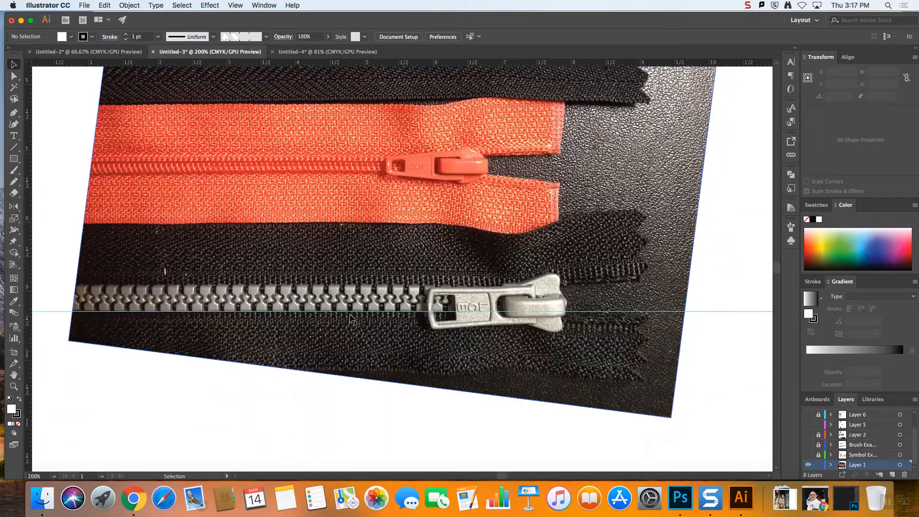
pyautogui.scroll(8, 351, 316)
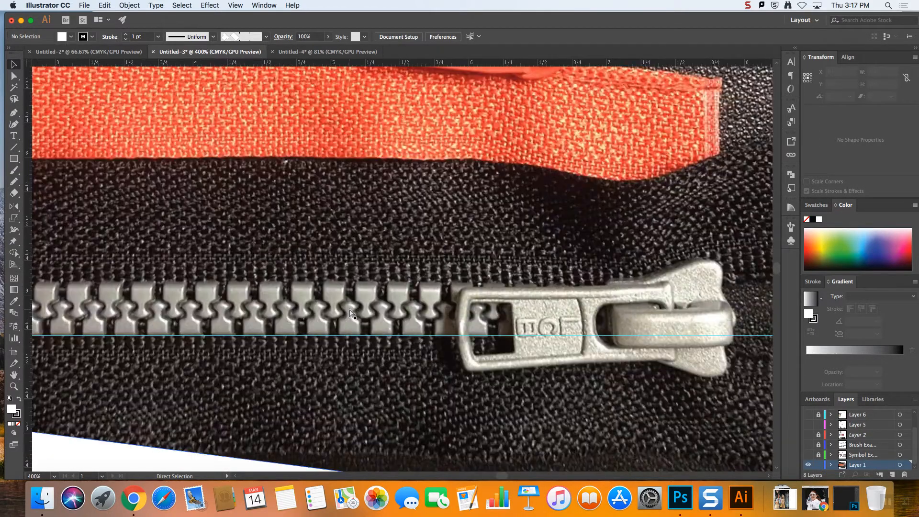
pyautogui.scroll(2, 352, 315)
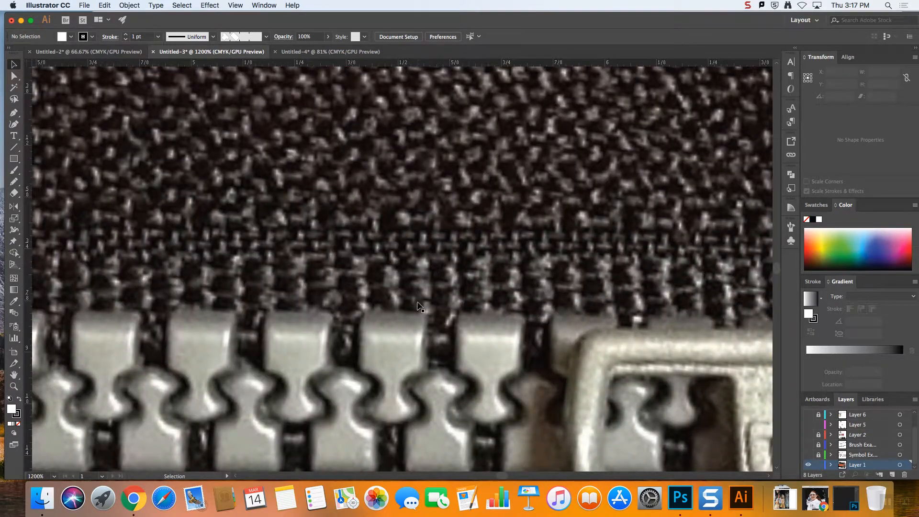
pyautogui.scroll(-4, 408, 306)
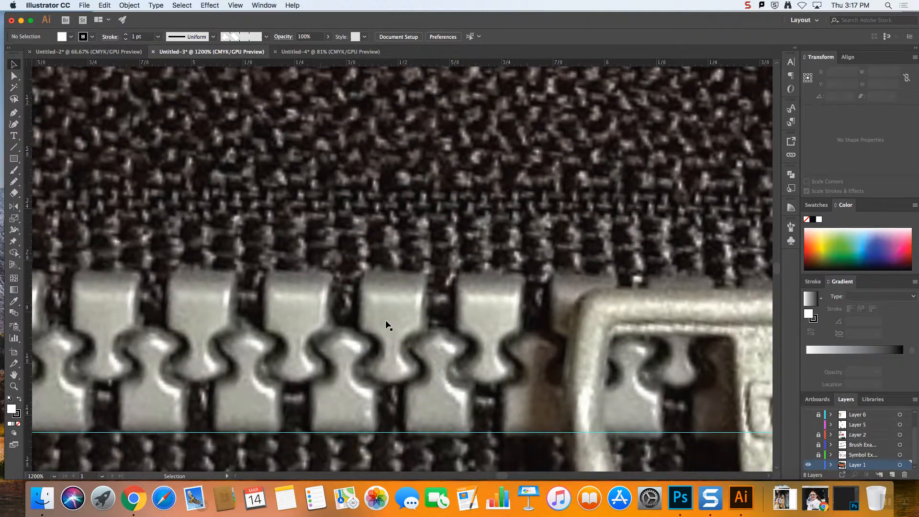
pyautogui.scroll(-8, 372, 325)
pyautogui.scroll(3, 148, 175)
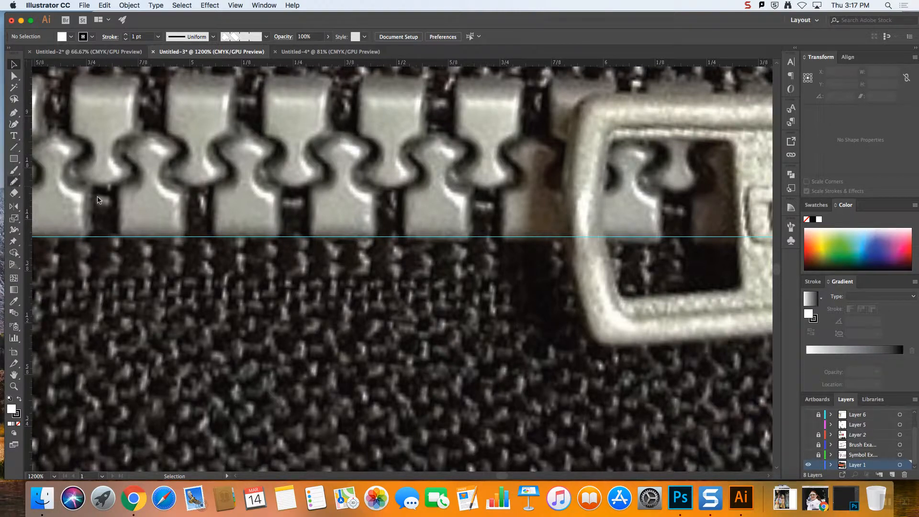
pyautogui.click(15, 116)
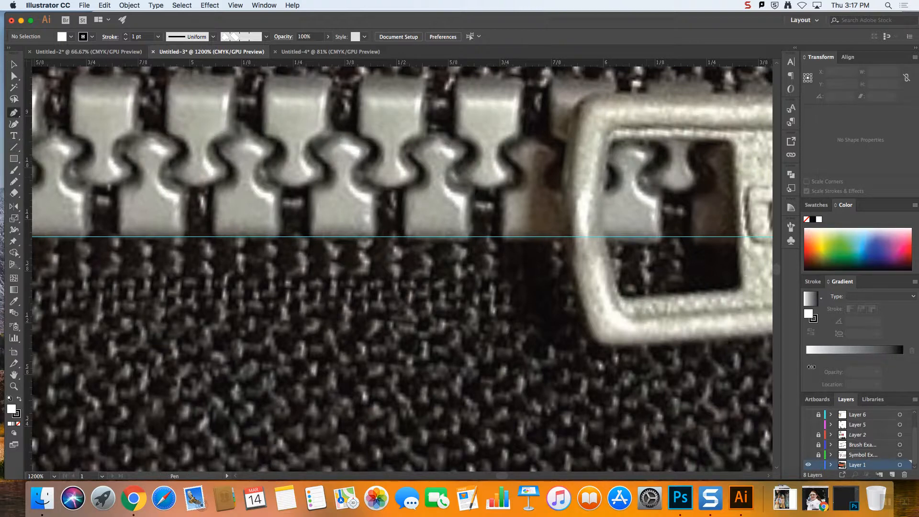
pyautogui.scroll(2, 916, 437)
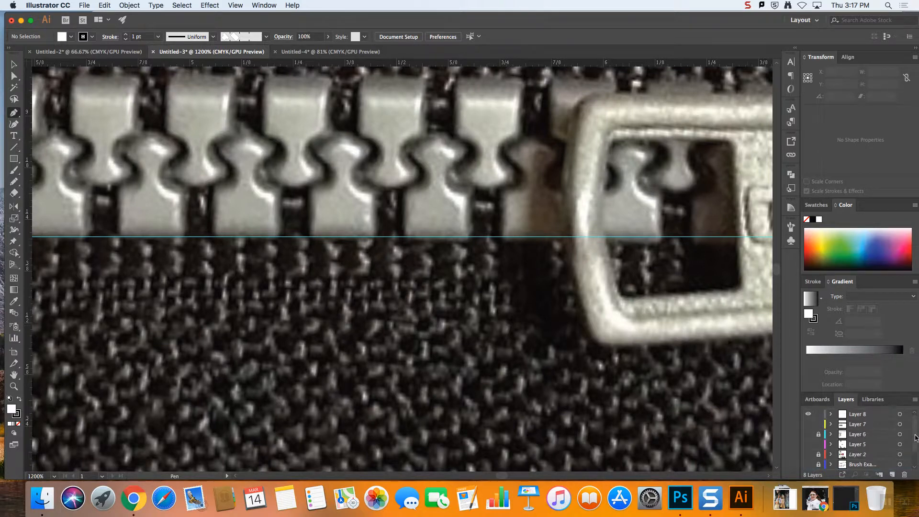
pyautogui.click(867, 415)
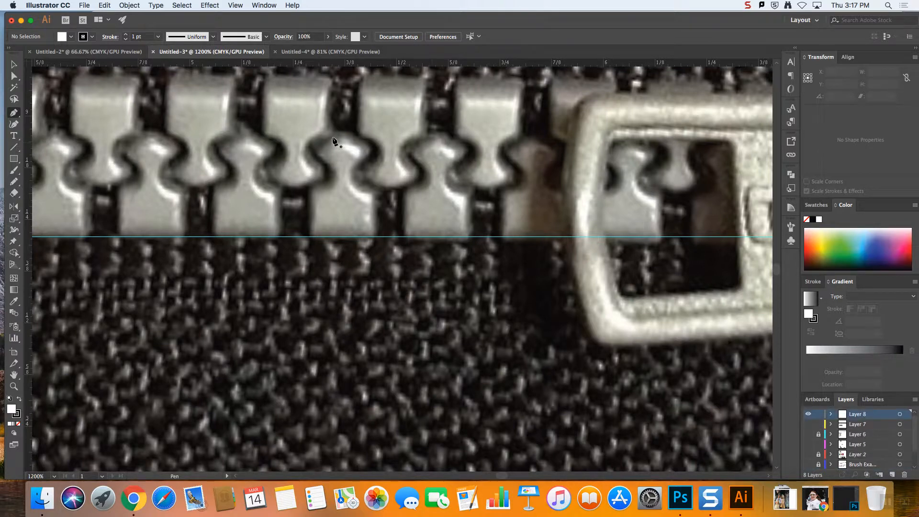
# Turn the zipper photo's Layer 1 into a template with images dimmed to 50%, and make Layer 8 active again
pyautogui.scroll(-2, 860, 446)
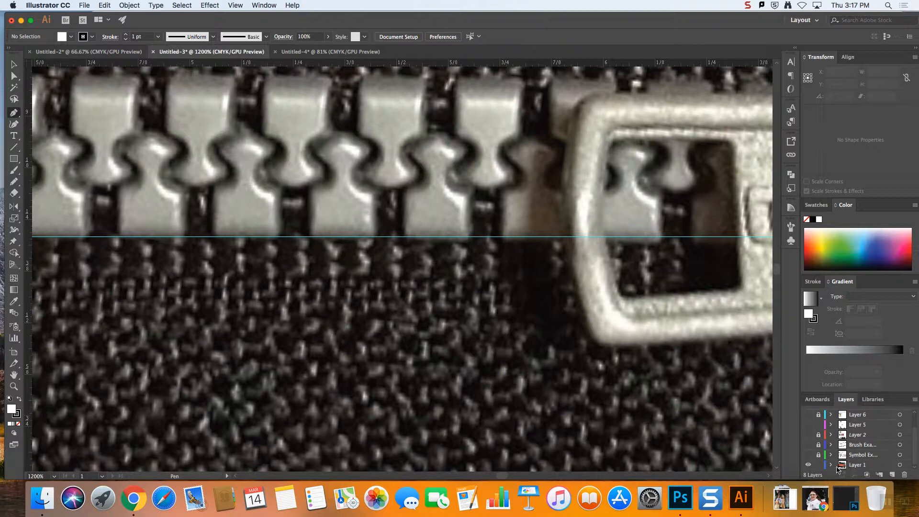
pyautogui.doubleClick(869, 465)
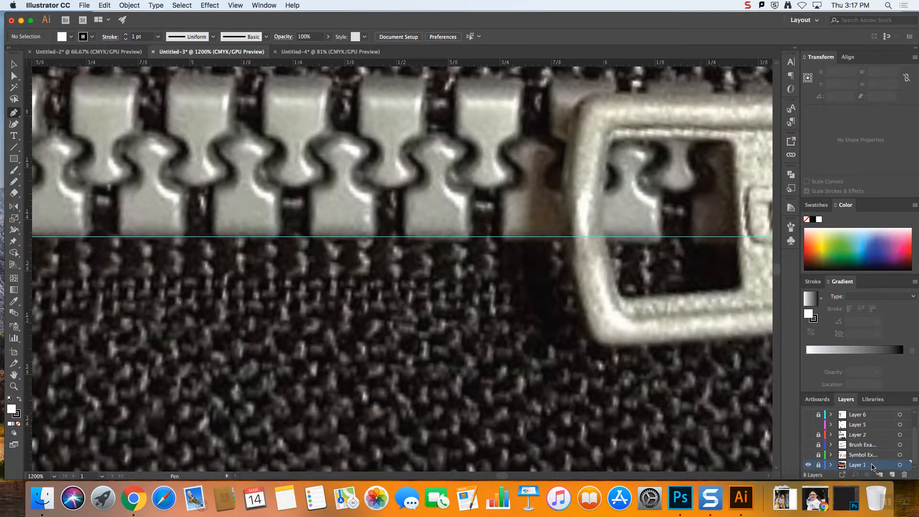
pyautogui.click(402, 209)
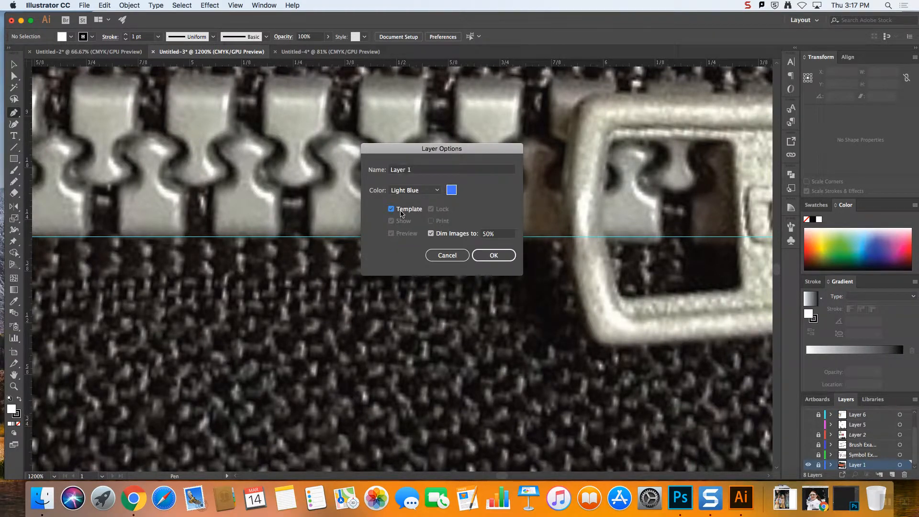
pyautogui.click(493, 255)
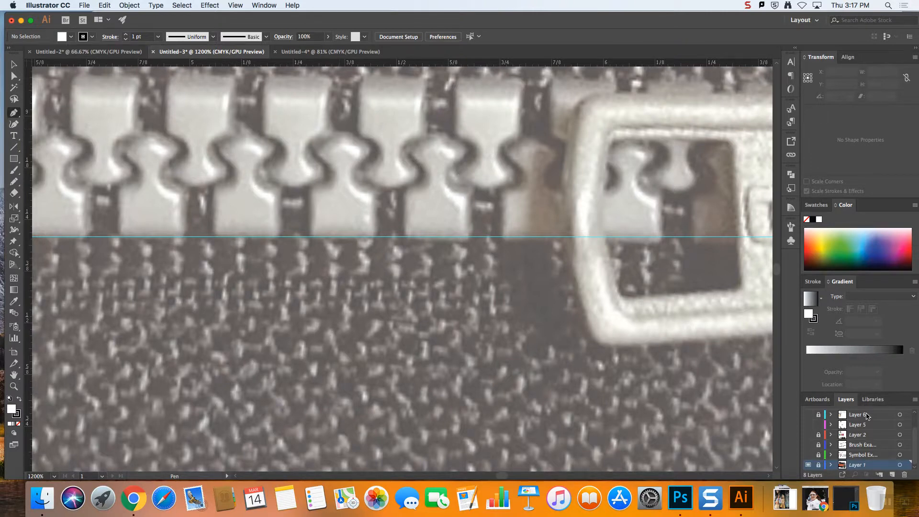
pyautogui.scroll(2, 889, 423)
pyautogui.click(855, 415)
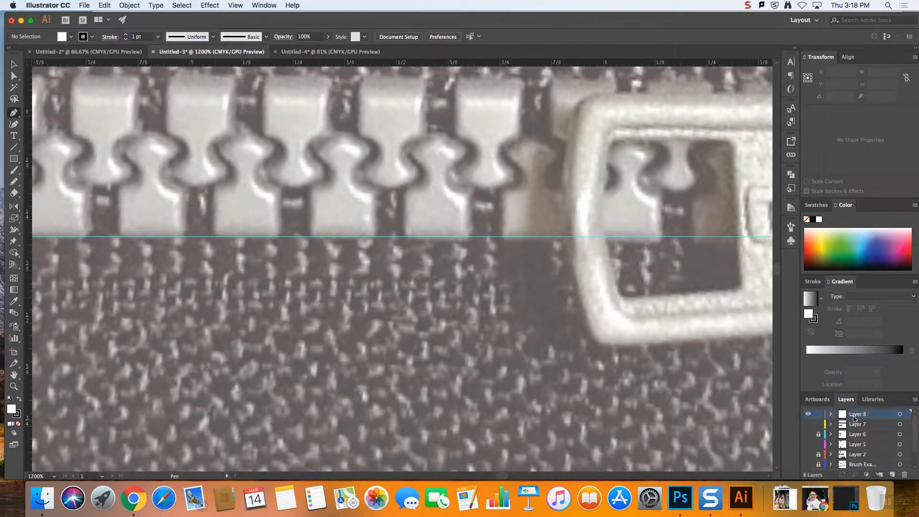
# Trace one lower zipper tooth as a closed path with the Pen tool, its base on the guide, with curved neck and rounded head
pyautogui.click(13, 114)
pyautogui.click(214, 236)
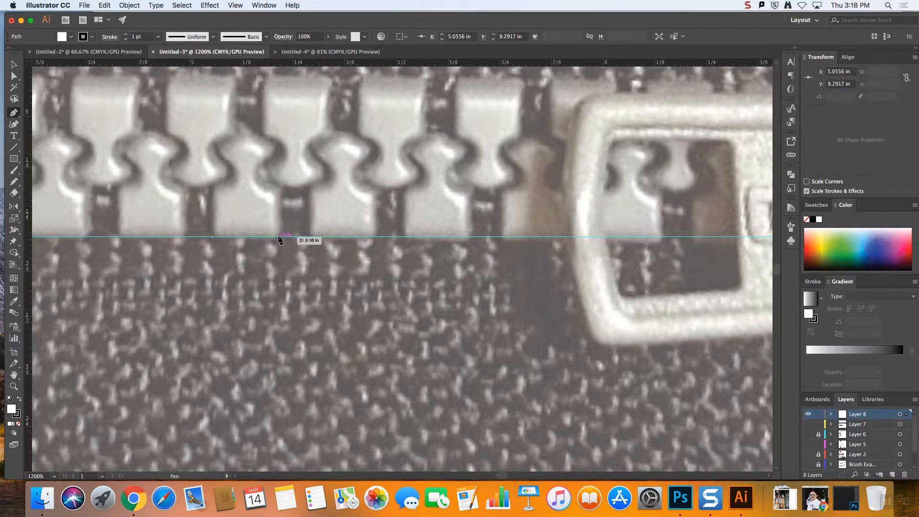
pyautogui.click(278, 237)
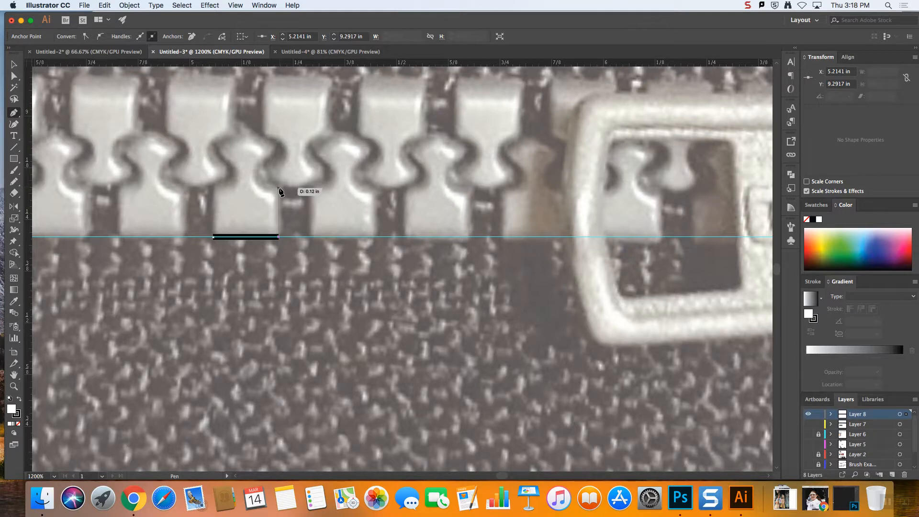
pyautogui.click(279, 189)
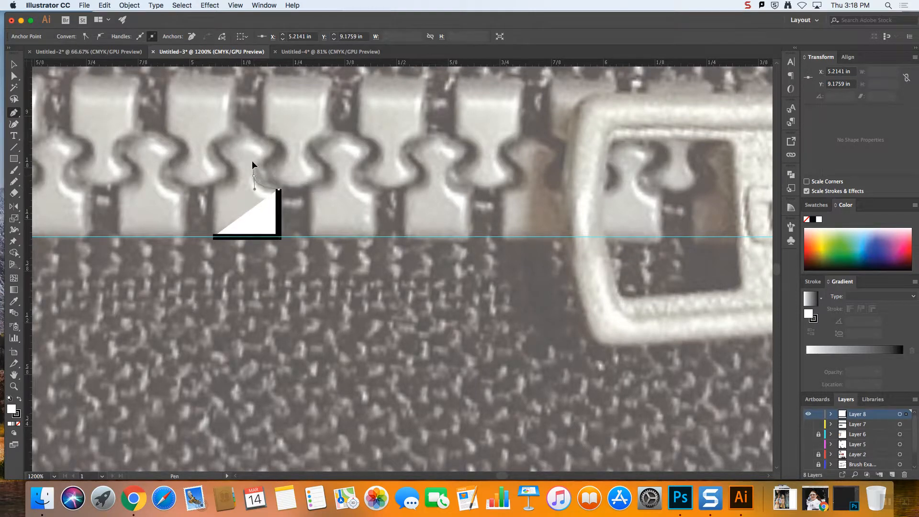
pyautogui.moveTo(254, 156); pyautogui.dragTo(254, 157)
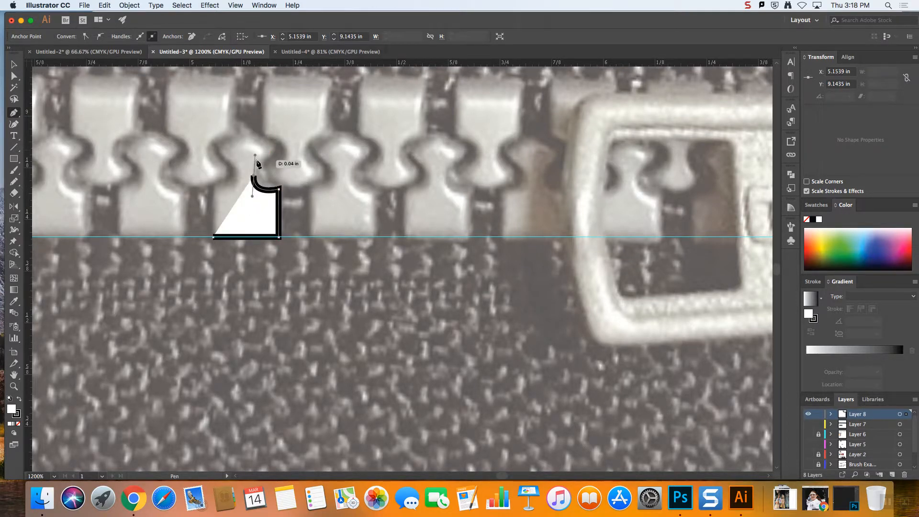
pyautogui.press('super+z')
pyautogui.moveTo(255, 175); pyautogui.dragTo(274, 139)
pyautogui.moveTo(218, 153); pyautogui.dragTo(218, 166)
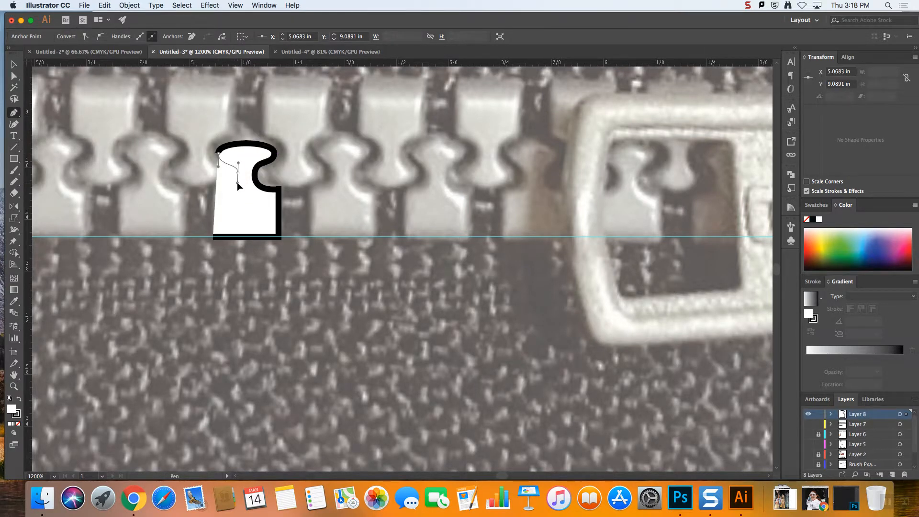
pyautogui.moveTo(237, 182); pyautogui.dragTo(238, 182)
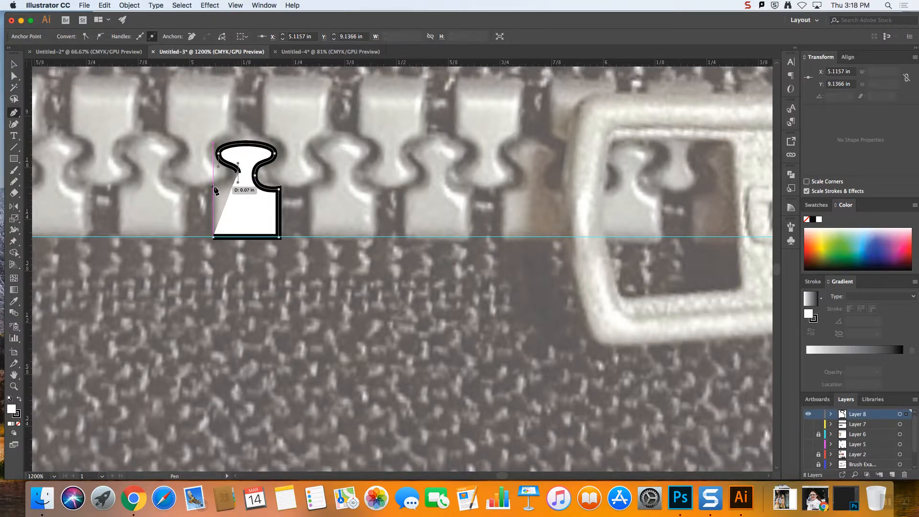
pyautogui.click(213, 187)
pyautogui.click(214, 237)
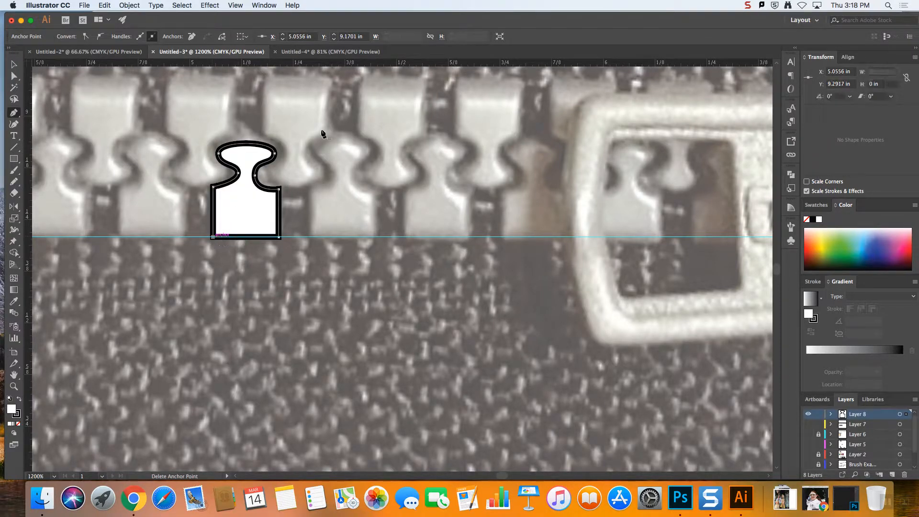
# Adjust the left neck anchor of the traced tooth and raise its top curve slightly with Direct Selection
pyautogui.click(14, 76)
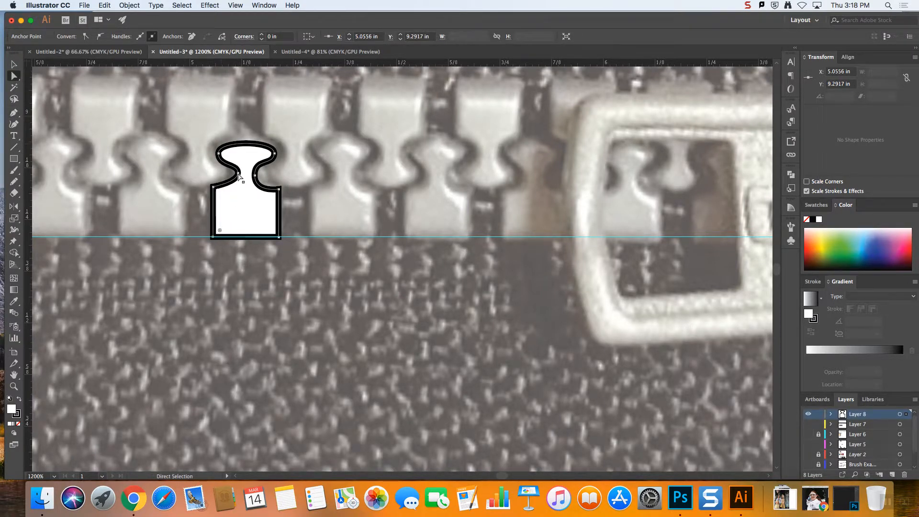
pyautogui.moveTo(239, 177)
pyautogui.mouseDown()
pyautogui.moveTo(238, 187)
pyautogui.moveTo(238, 175)
pyautogui.mouseUp()
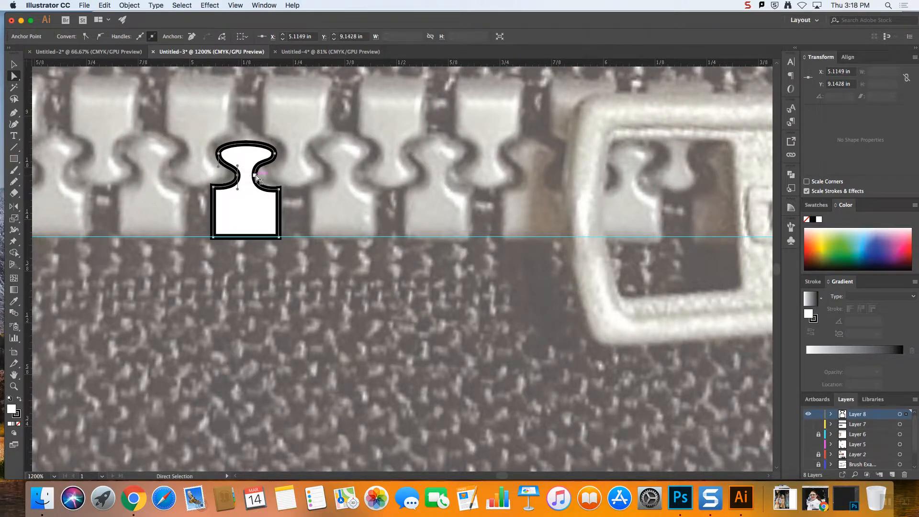
pyautogui.click(294, 176)
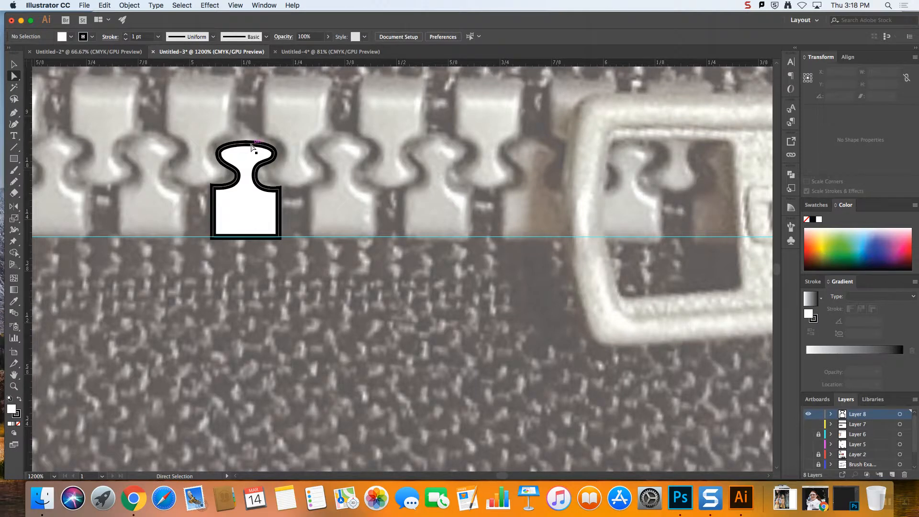
pyautogui.moveTo(251, 143); pyautogui.dragTo(251, 140)
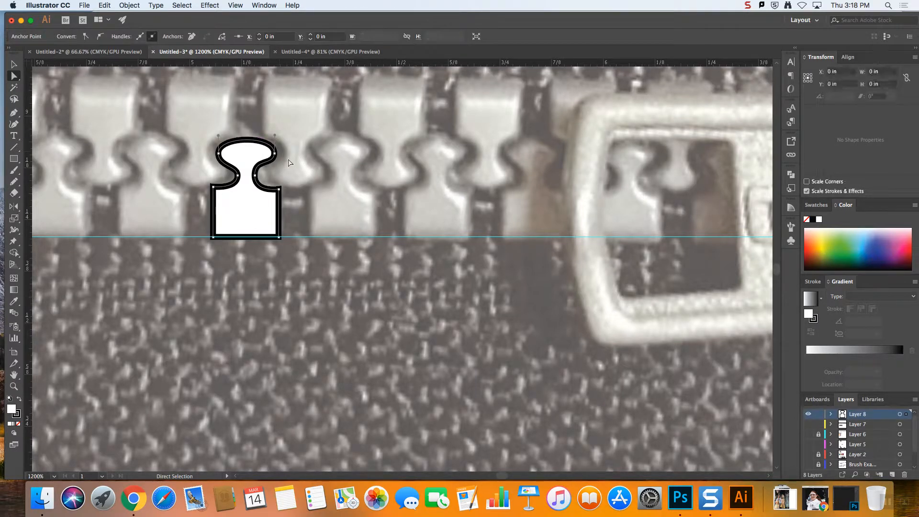
pyautogui.click(290, 167)
# Fine-tune the right neck curve's handle and the two shoulder corners of the traced tooth, then deselect it
pyautogui.click(279, 189)
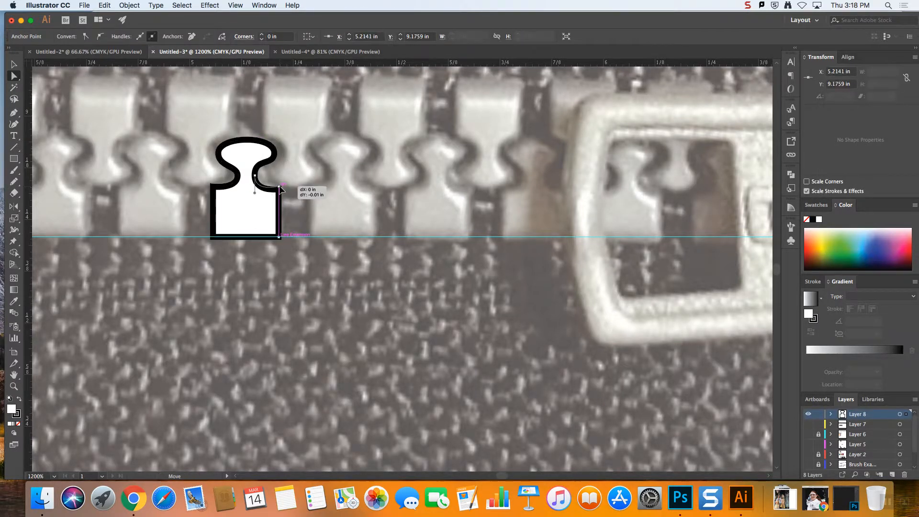
pyautogui.click(254, 193)
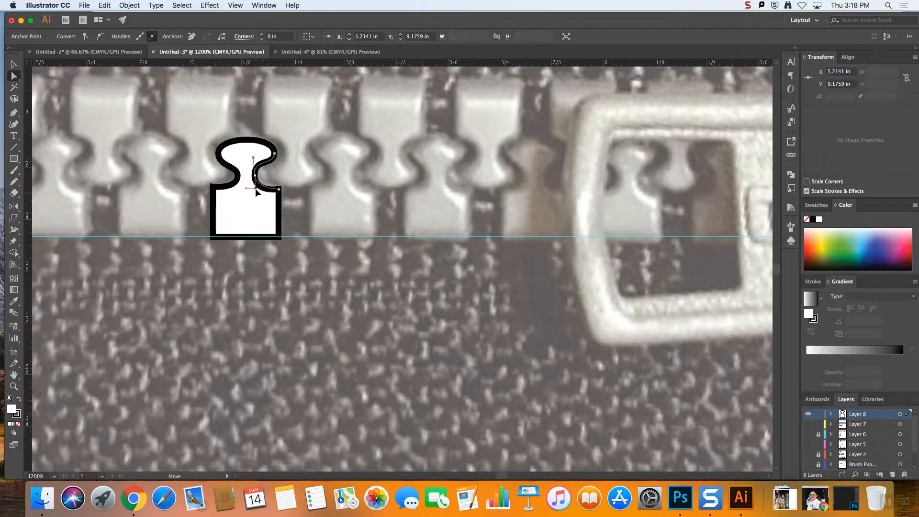
pyautogui.moveTo(255, 191); pyautogui.dragTo(254, 190)
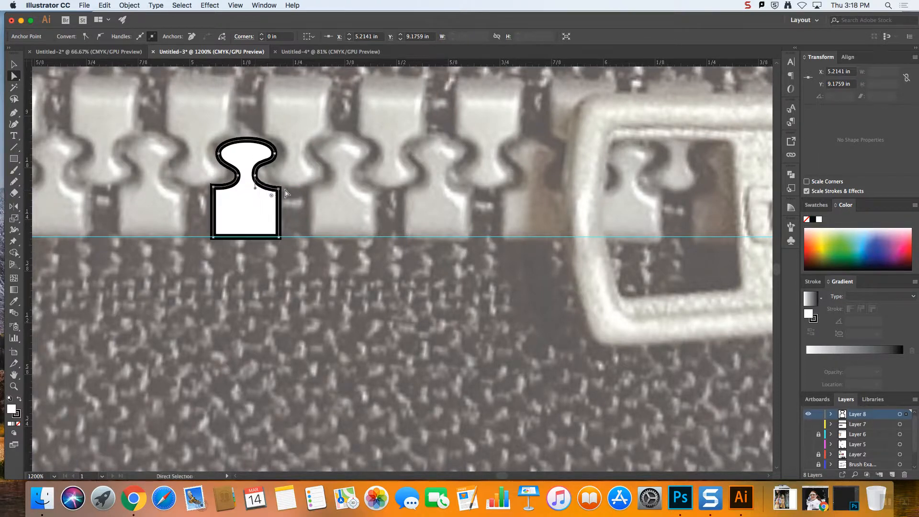
pyautogui.click(291, 190)
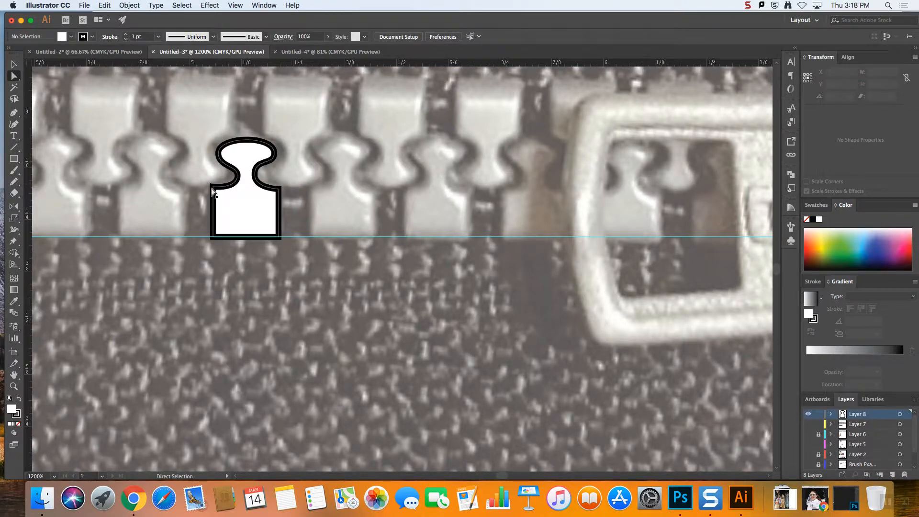
pyautogui.moveTo(214, 191); pyautogui.dragTo(214, 190)
pyautogui.click(289, 193)
pyautogui.moveTo(280, 192); pyautogui.dragTo(280, 193)
pyautogui.click(293, 193)
pyautogui.press('v')
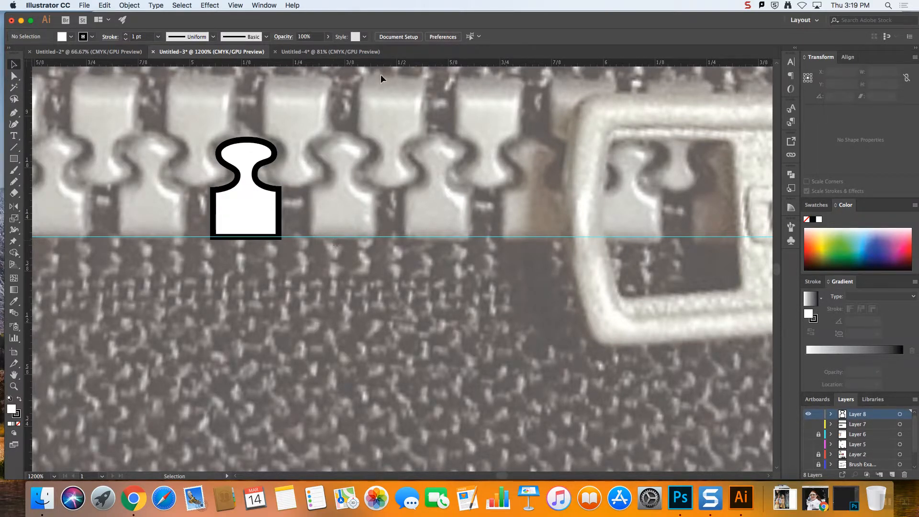
# Examine the Spacing setting in the options of Pattern Brush 1 and close them without applying changes
pyautogui.click(14, 159)
pyautogui.click(792, 227)
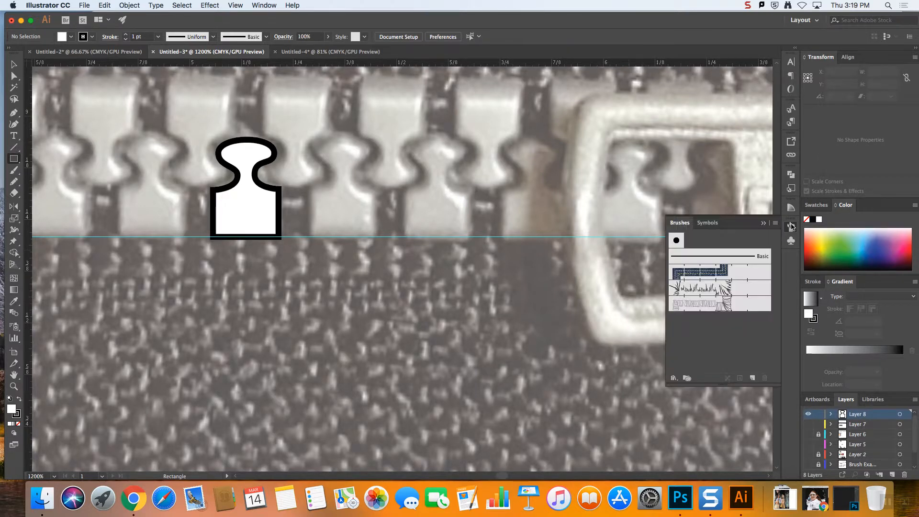
pyautogui.doubleClick(694, 304)
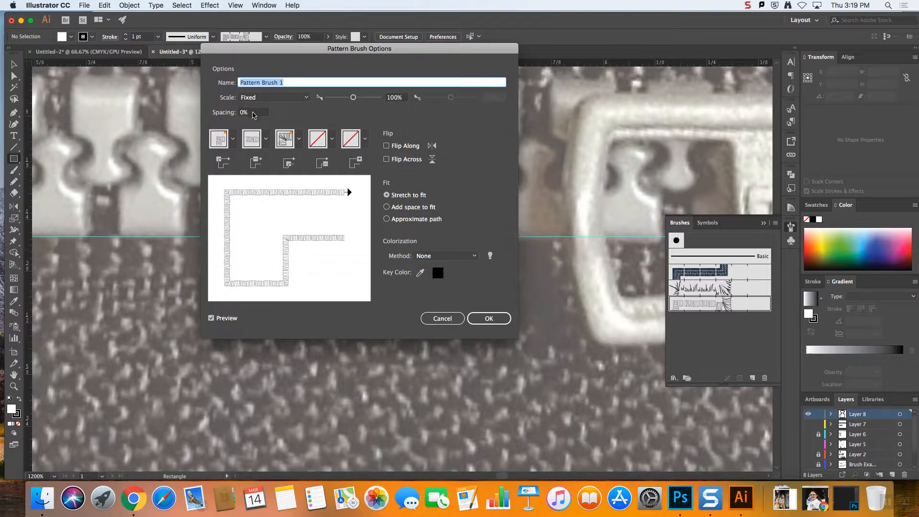
pyautogui.click(255, 112)
pyautogui.moveTo(274, 43); pyautogui.dragTo(418, 50)
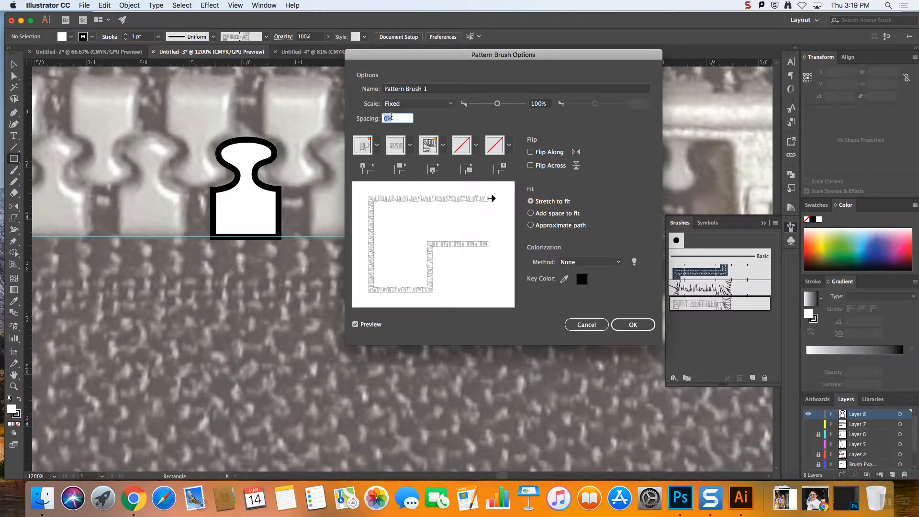
pyautogui.click(597, 325)
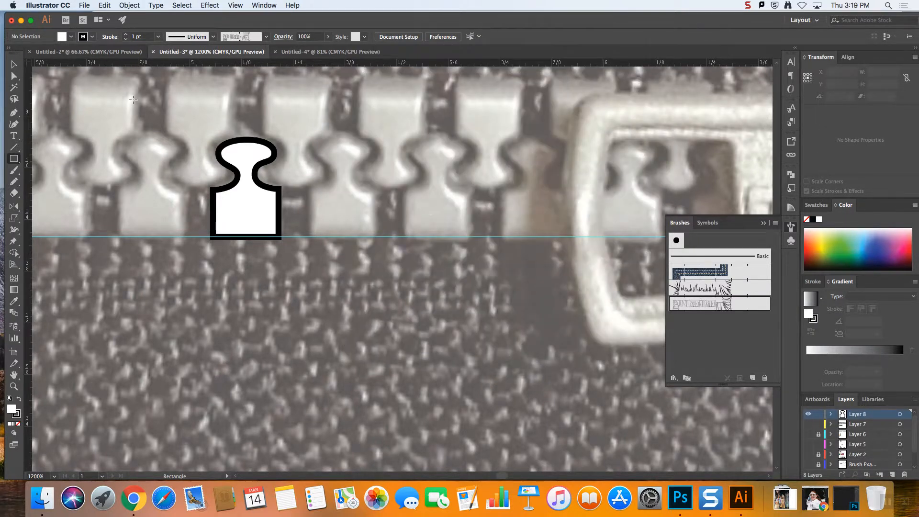
# Draw a rectangle about 0.23 by 0.48 in around the traced tooth, with no fill and a 0.5 pt stroke
pyautogui.scroll(-1, 378, 192)
pyautogui.scroll(1, 378, 190)
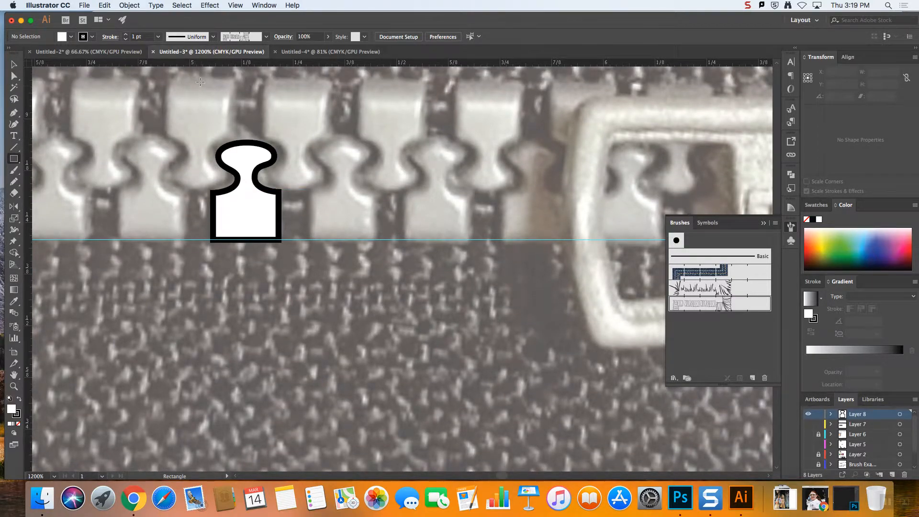
pyautogui.moveTo(199, 77); pyautogui.dragTo(295, 273)
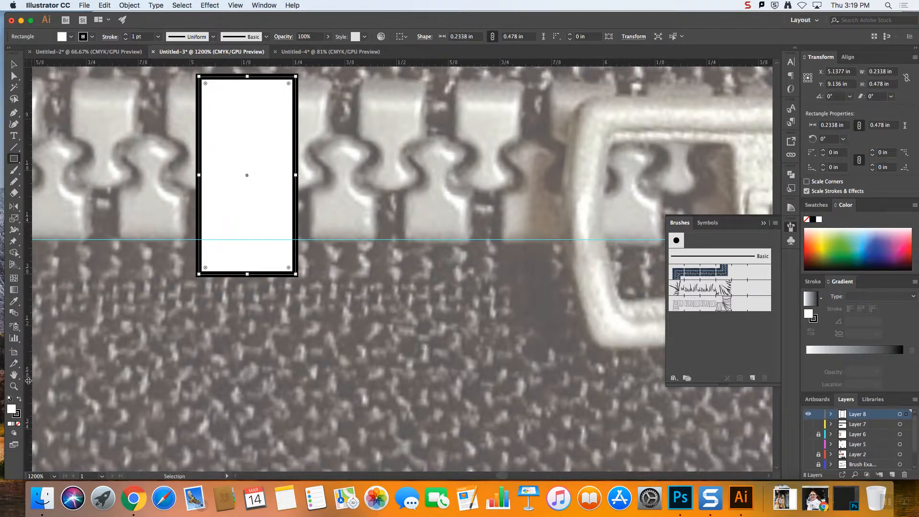
pyautogui.click(19, 424)
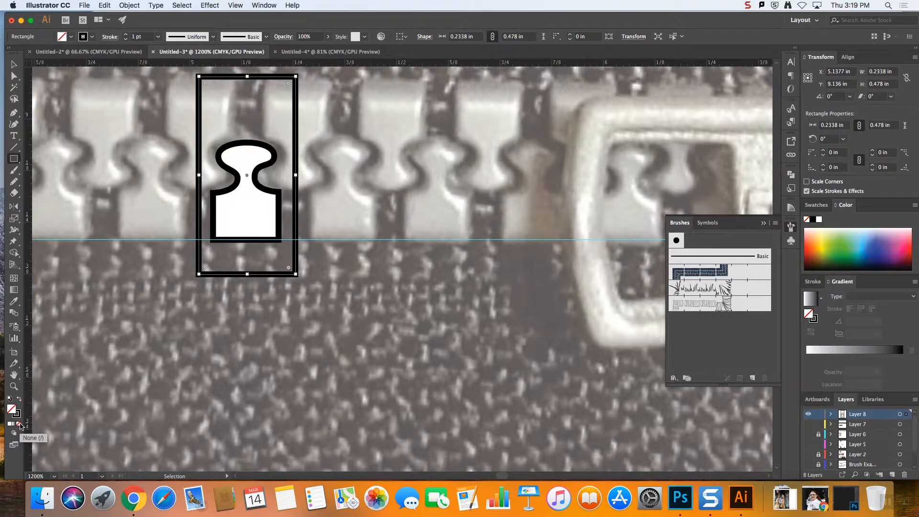
pyautogui.click(125, 39)
pyautogui.click(125, 39)
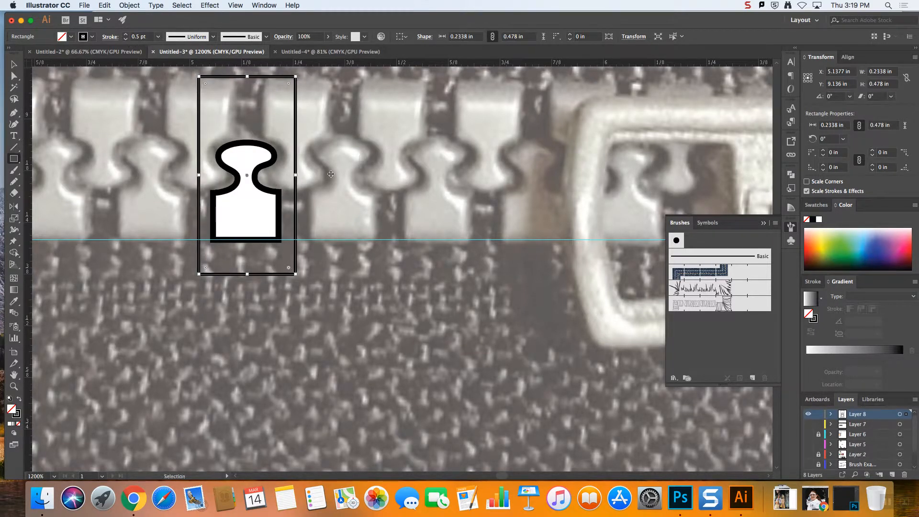
# Adjust the bounding rectangle to about 0.232 in wide around the tooth and its side gaps, and remove its stroke
pyautogui.click(297, 177)
pyautogui.click(440, 267)
pyautogui.press('v')
pyautogui.moveTo(297, 177); pyautogui.dragTo(338, 178)
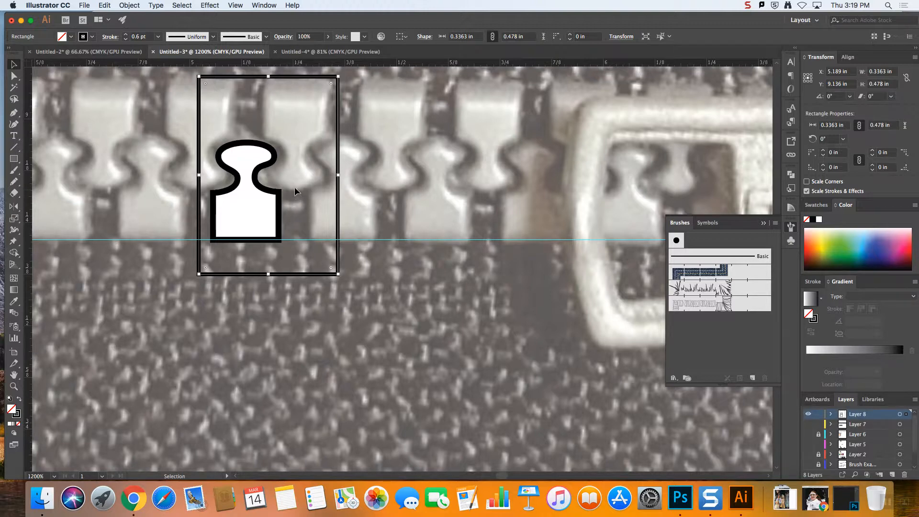
pyautogui.moveTo(338, 175); pyautogui.dragTo(294, 180)
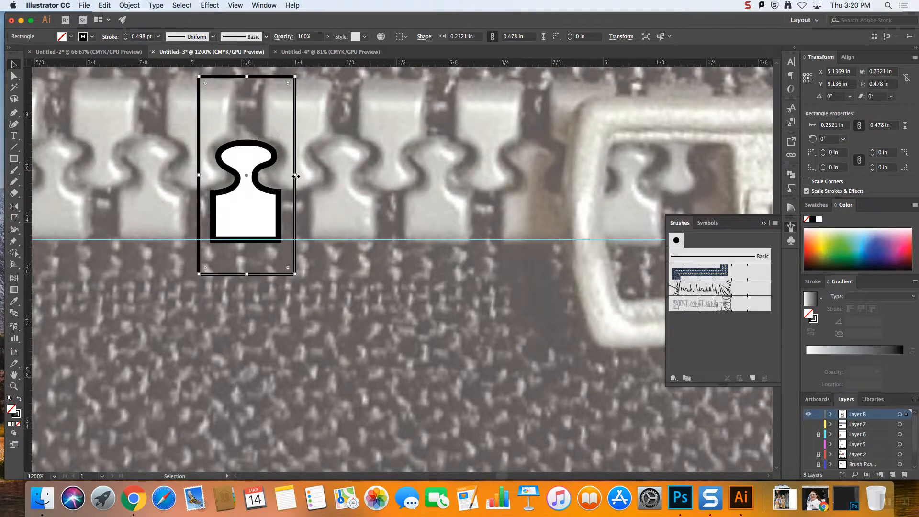
pyautogui.moveTo(198, 175); pyautogui.dragTo(200, 174)
pyautogui.click(18, 424)
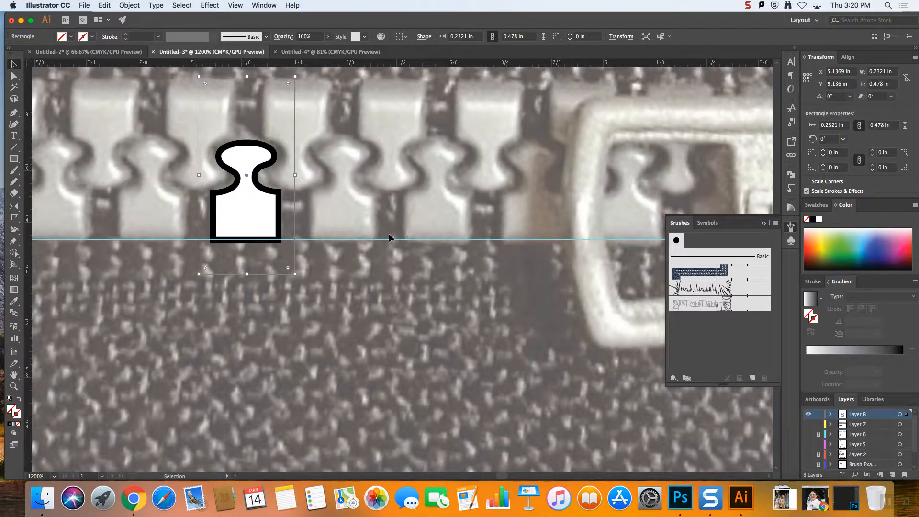
# Create a pattern brush from the tooth and its invisible bounding rectangle, keeping the default options
pyautogui.moveTo(241, 183); pyautogui.dragTo(198, 155)
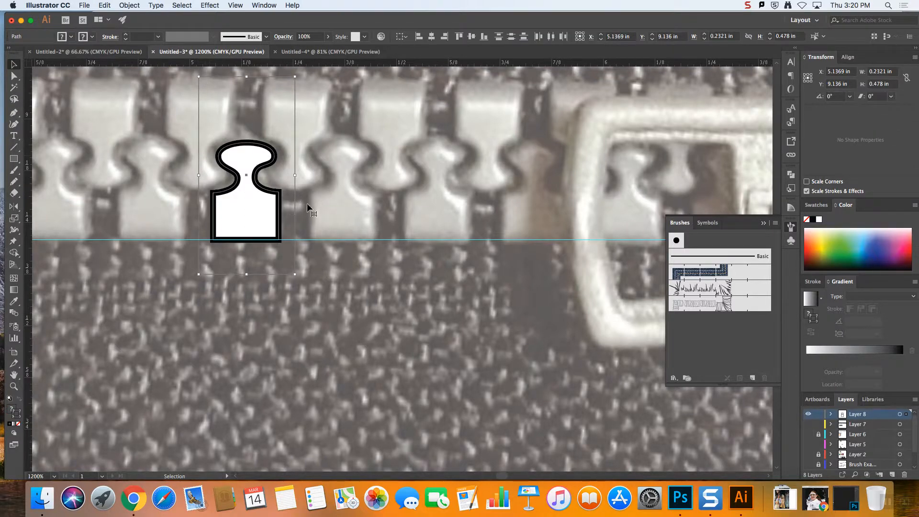
pyautogui.moveTo(630, 309)
pyautogui.mouseDown()
pyautogui.moveTo(724, 353)
pyautogui.moveTo(736, 348)
pyautogui.mouseUp()
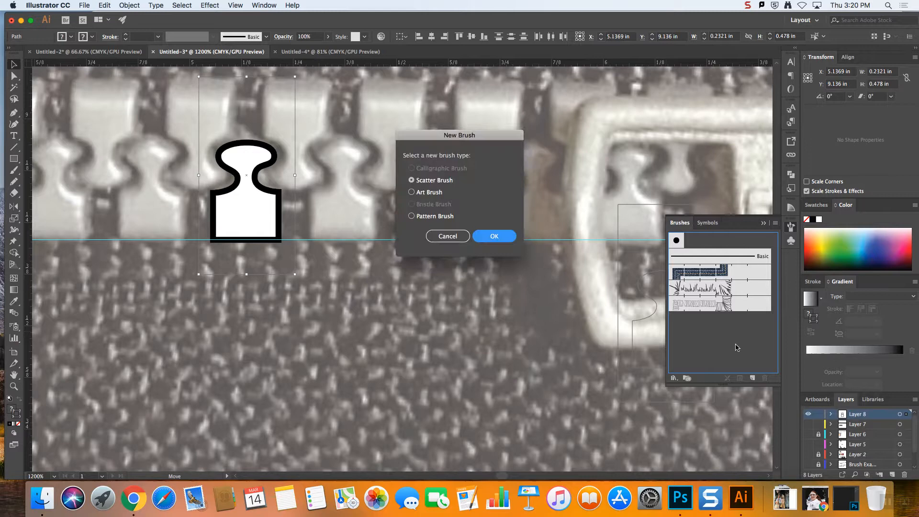
pyautogui.click(412, 216)
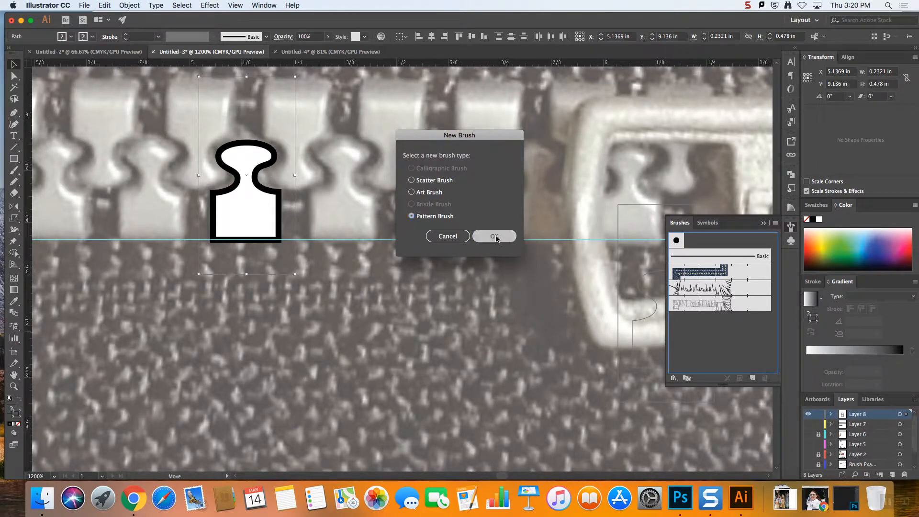
pyautogui.click(494, 236)
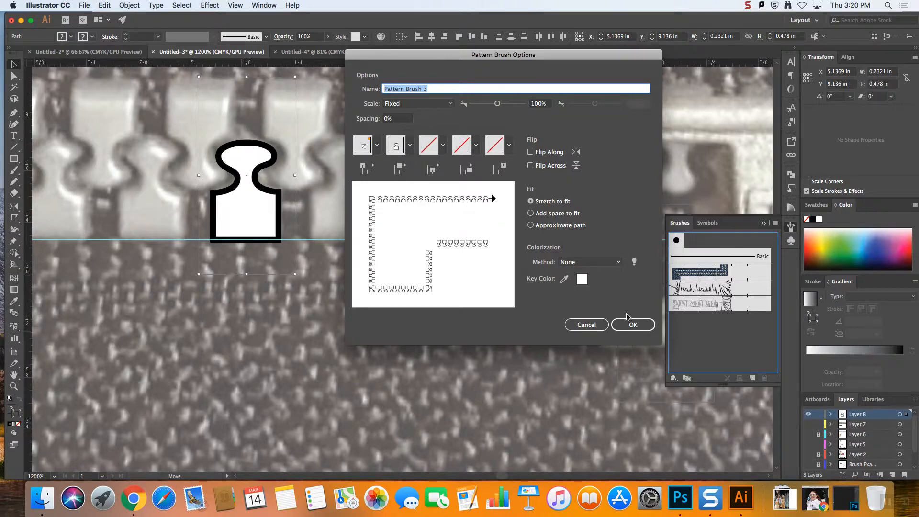
pyautogui.click(629, 327)
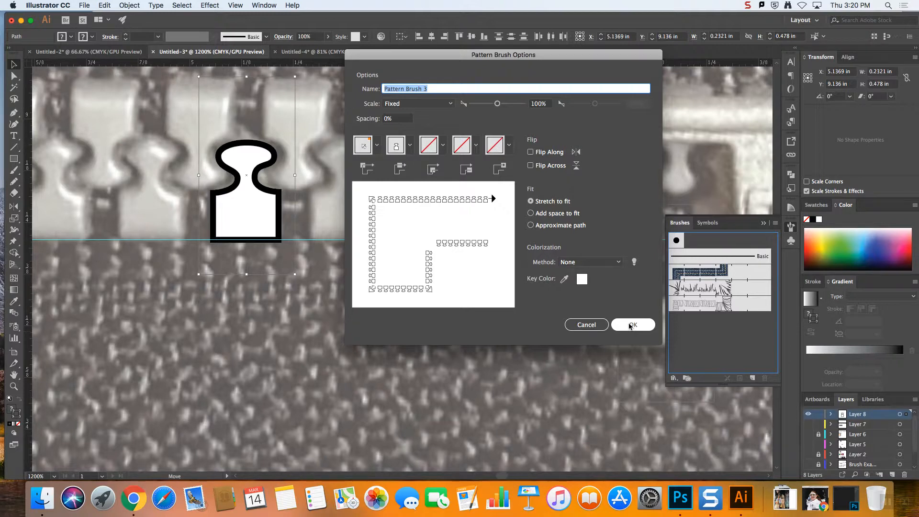
pyautogui.click(630, 326)
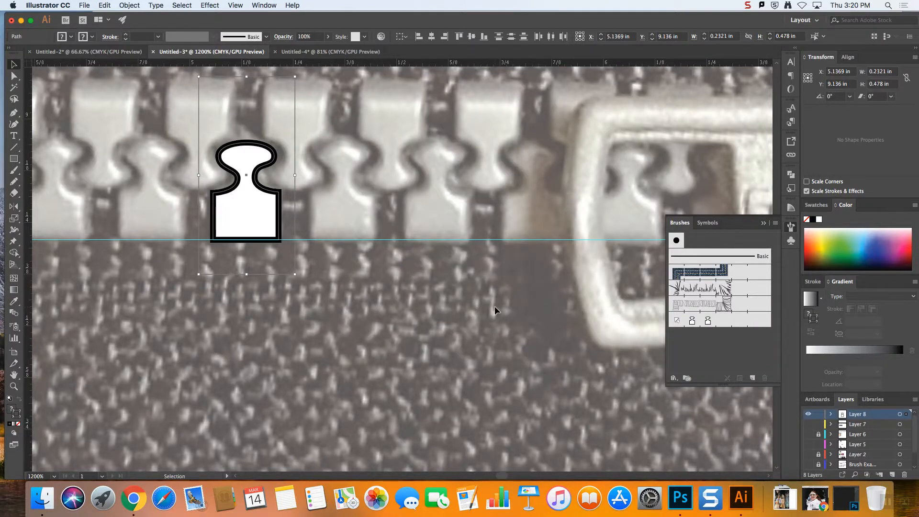
# Draw a horizontal test line about 1.03 in long below the tooth and apply the new tooth pattern brush
pyautogui.press('super+minus')
pyautogui.press('v')
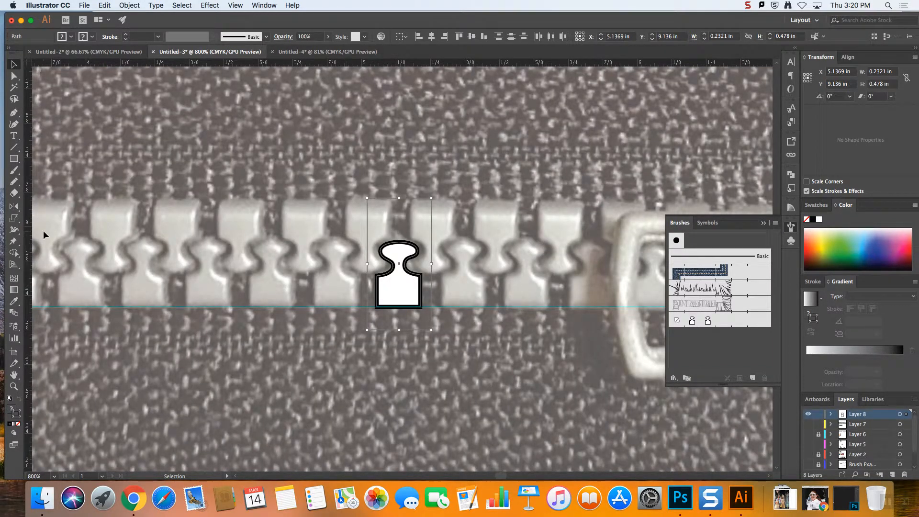
pyautogui.click(17, 145)
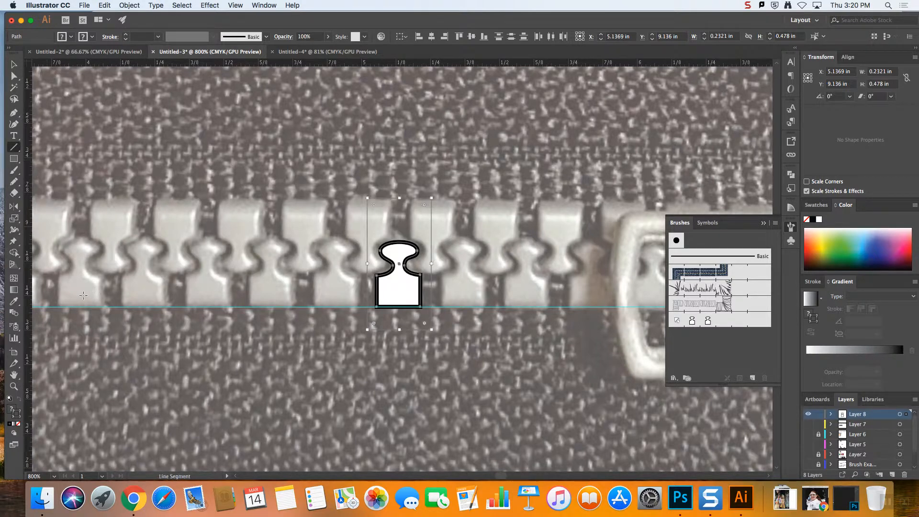
pyautogui.moveTo(67, 361)
pyautogui.mouseDown()
pyautogui.moveTo(277, 381)
pyautogui.moveTo(362, 362)
pyautogui.mouseUp()
pyautogui.click(692, 320)
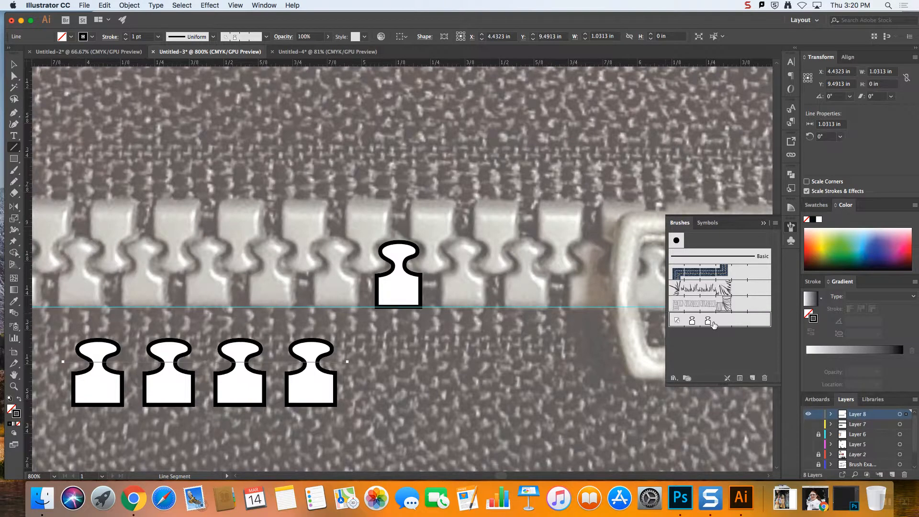
# Move the brushed test line over the photo's lower row of teeth to compare spacing, and delete it
pyautogui.click(14, 66)
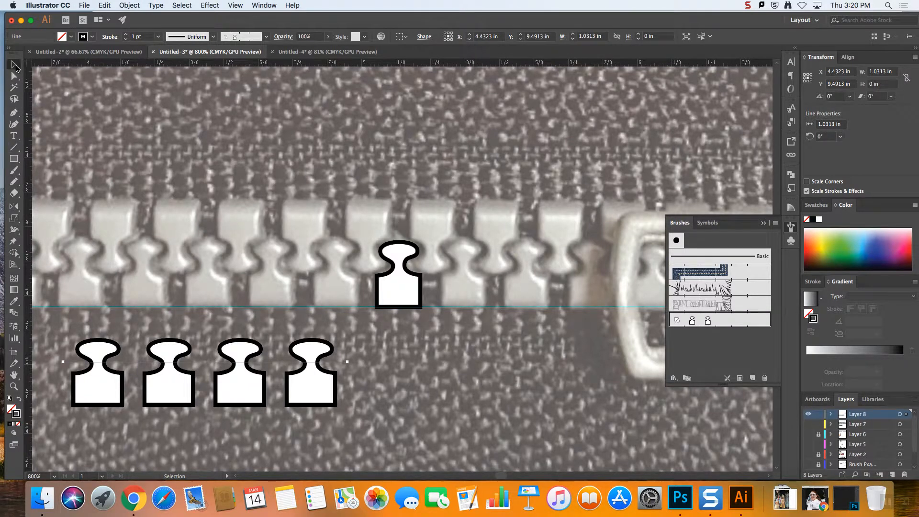
pyautogui.moveTo(242, 362); pyautogui.dragTo(235, 273)
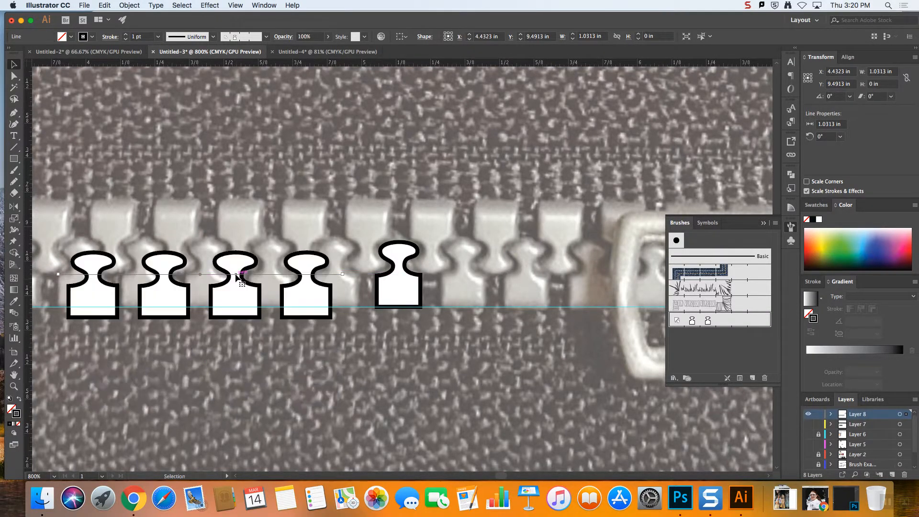
pyautogui.press('Left')
pyautogui.press('Up')
pyautogui.press('Up')
pyautogui.press('Up')
pyautogui.press('Left')
pyautogui.press('Left')
pyautogui.press('Left')
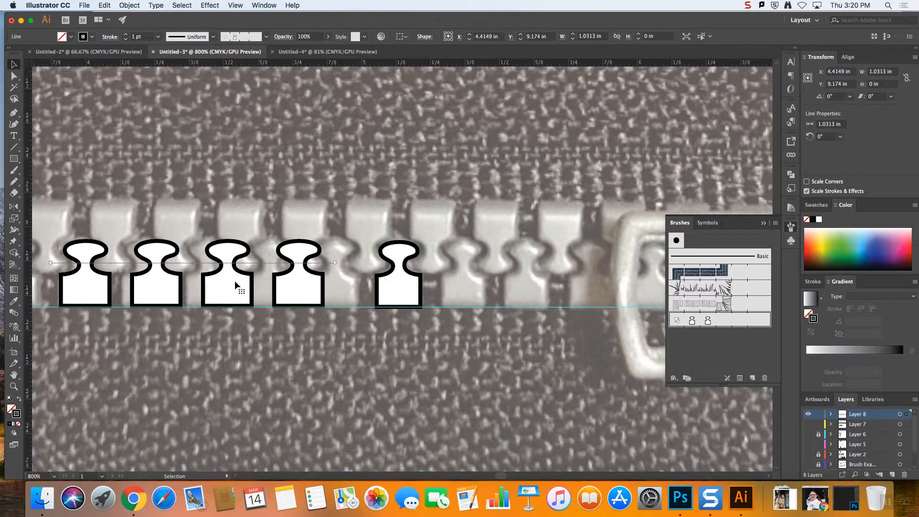
pyautogui.press('Left')
pyautogui.press('Left')
pyautogui.press('Left')
pyautogui.press('Left')
pyautogui.press('Left')
pyautogui.press('Up')
pyautogui.press('Up')
pyautogui.press('Up')
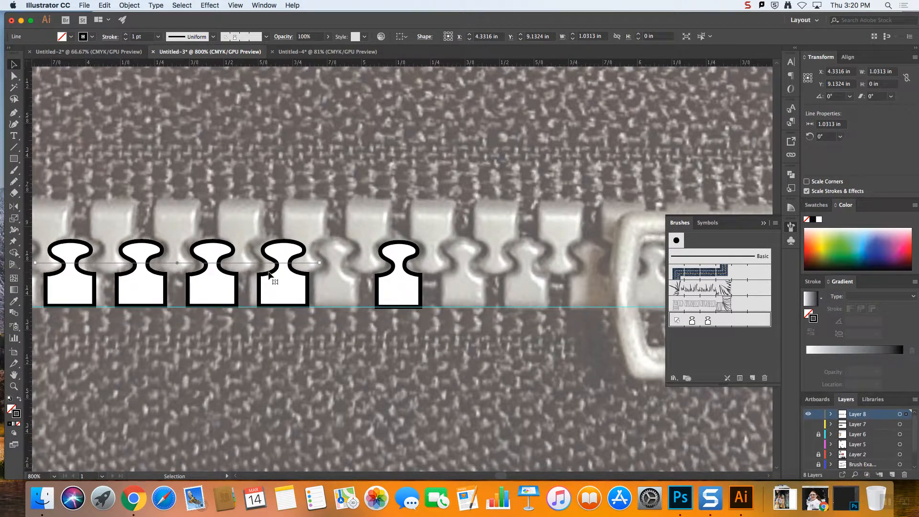
pyautogui.moveTo(270, 278); pyautogui.dragTo(290, 363)
pyautogui.press('Delete')
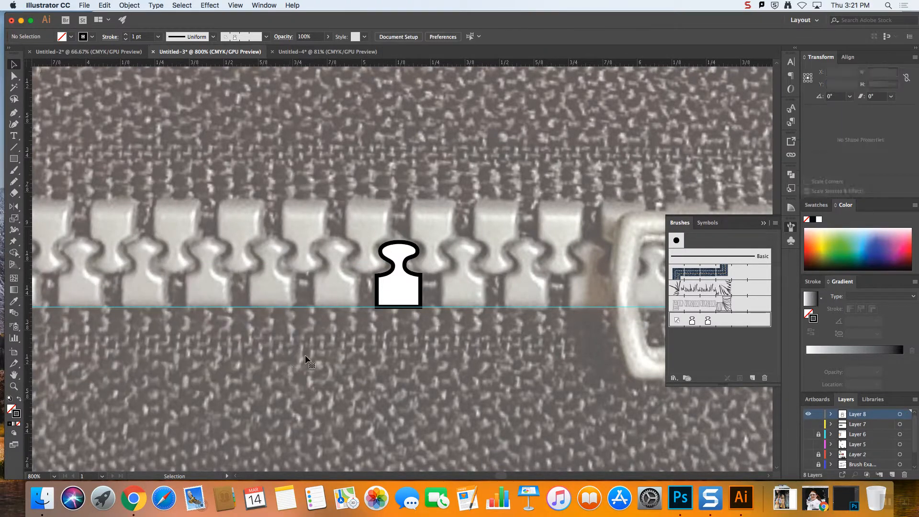
# Draw a diagonal line about 2.5 in long at about 36.3° from just below the zipper slider down to the blank artboard
pyautogui.click(399, 282)
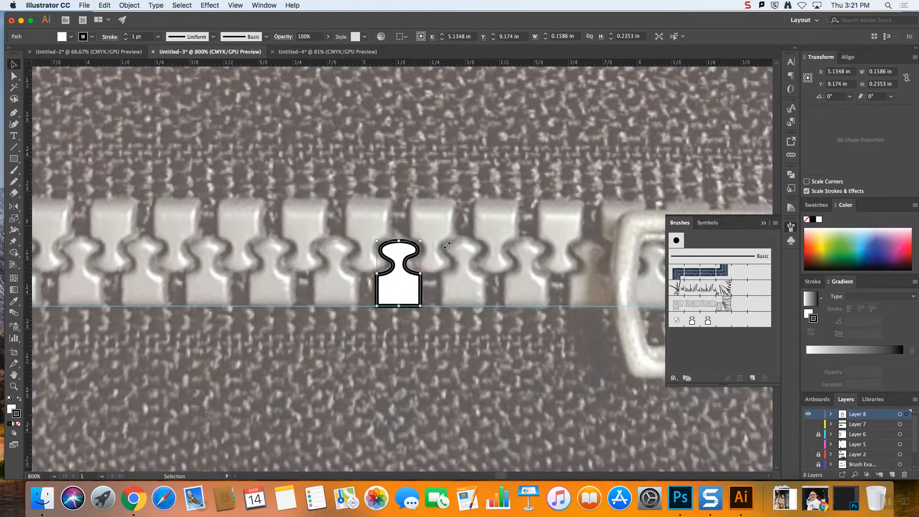
pyautogui.click(432, 240)
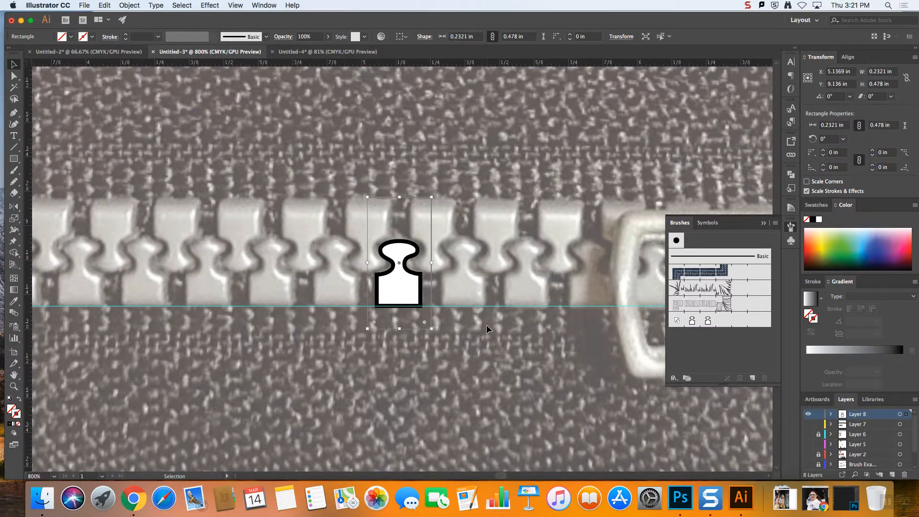
pyautogui.press('super+minus')
pyautogui.press('super+minus')
pyautogui.press('super+minus')
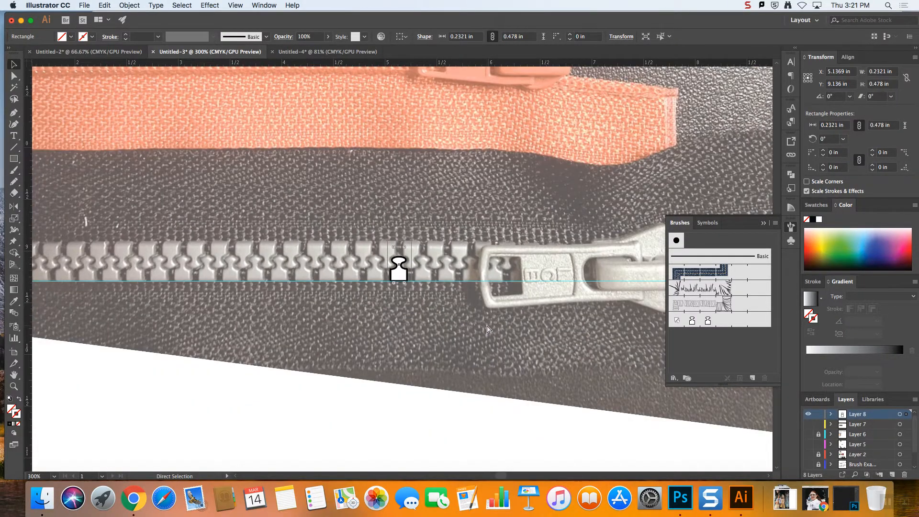
pyautogui.press('super+minus')
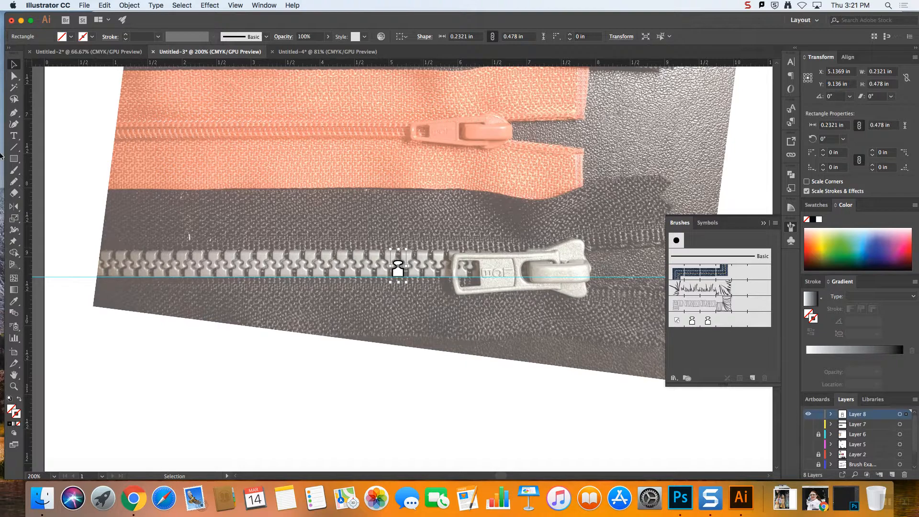
pyautogui.click(14, 147)
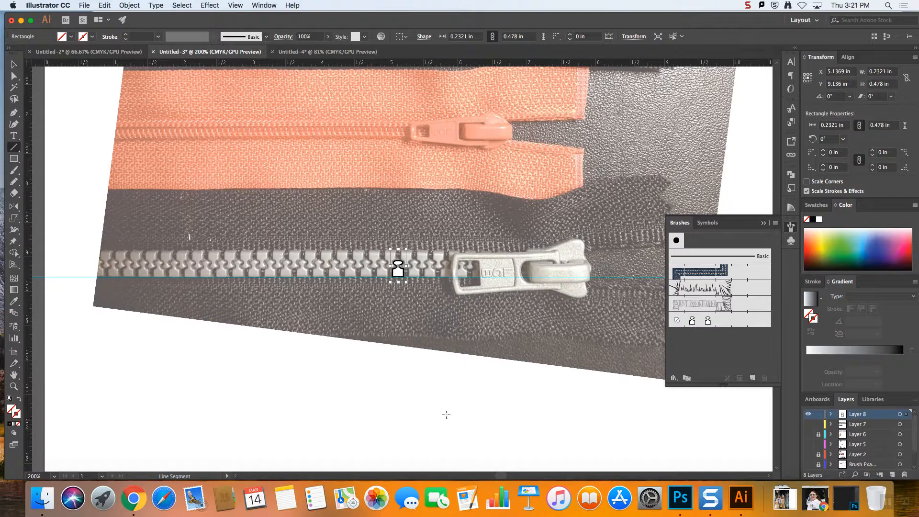
pyautogui.moveTo(573, 311); pyautogui.dragTo(436, 414)
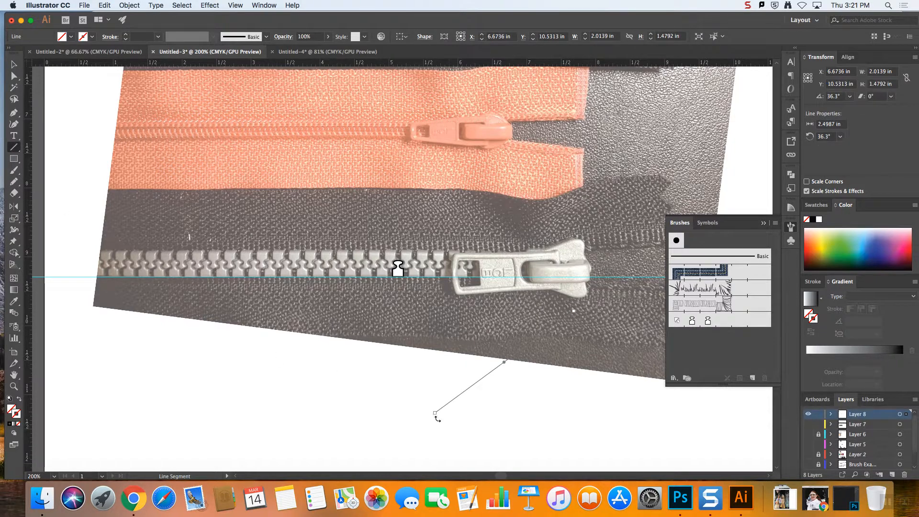
# Create a copy of the diagonal line reflected across the horizontal axis at its lower-left endpoint to form a V
pyautogui.press('o')
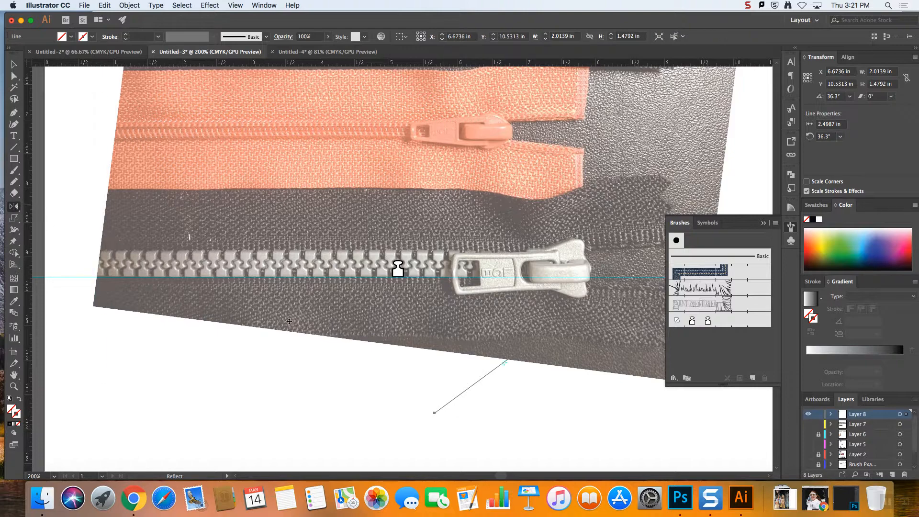
pyautogui.keyDown('alt'); pyautogui.click(435, 413); pyautogui.keyUp('alt')
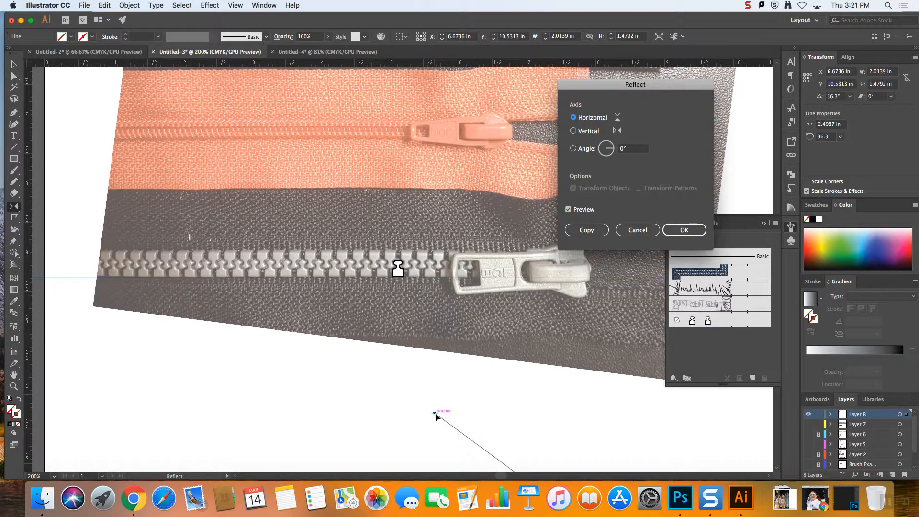
pyautogui.click(586, 230)
pyautogui.press('v')
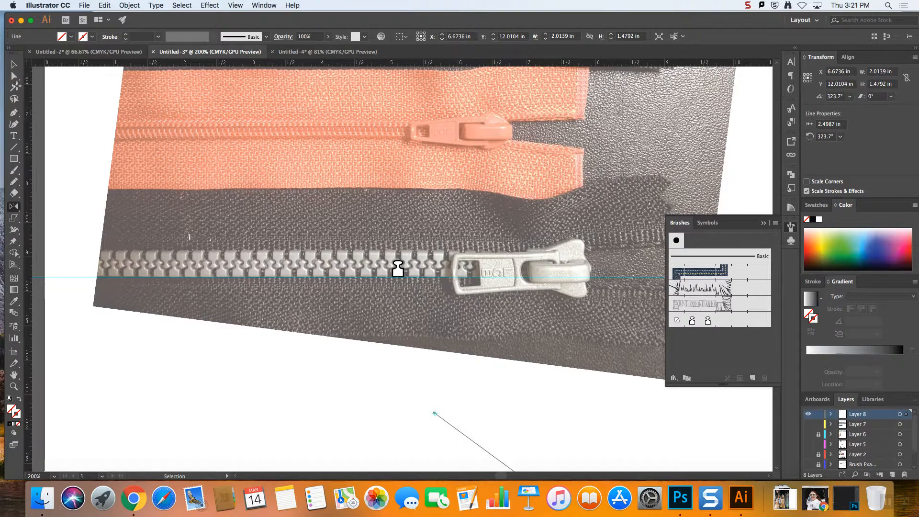
# Apply the tooth pattern brush to both diagonal lines of the V
pyautogui.click(728, 319)
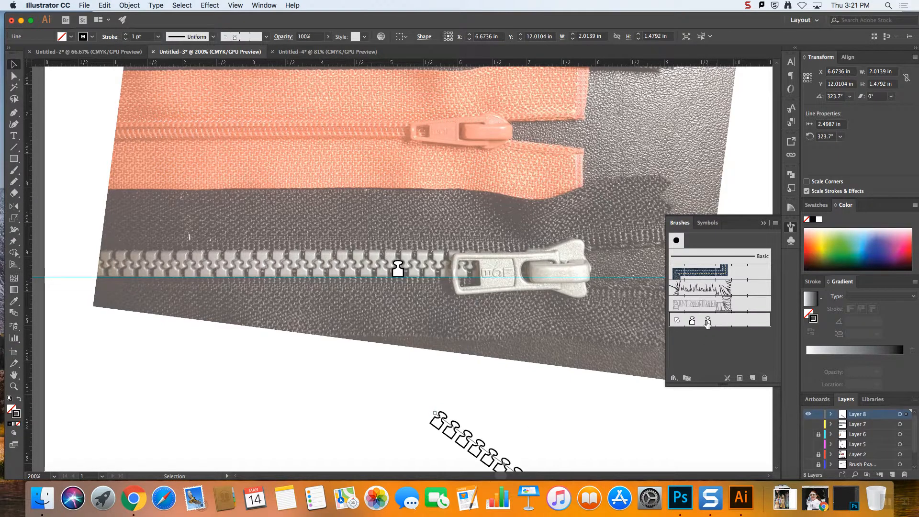
pyautogui.click(502, 401)
pyautogui.press('super+z')
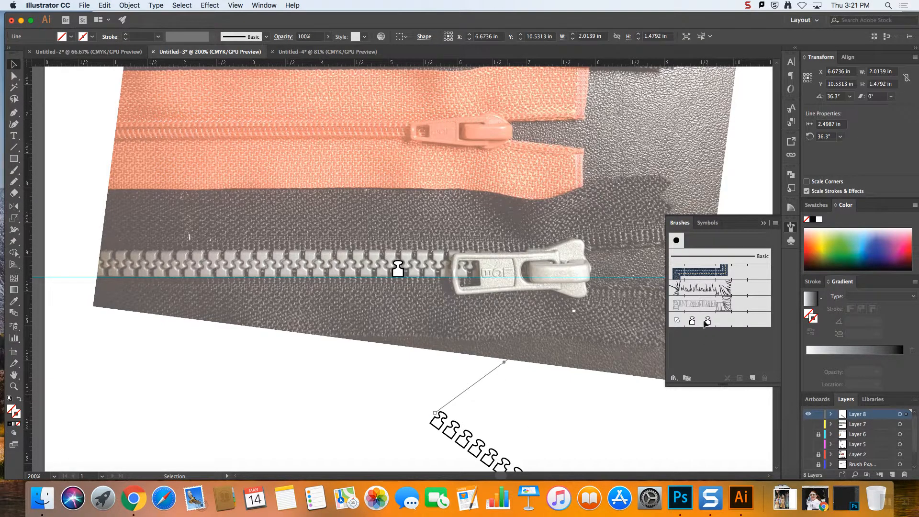
pyautogui.click(705, 321)
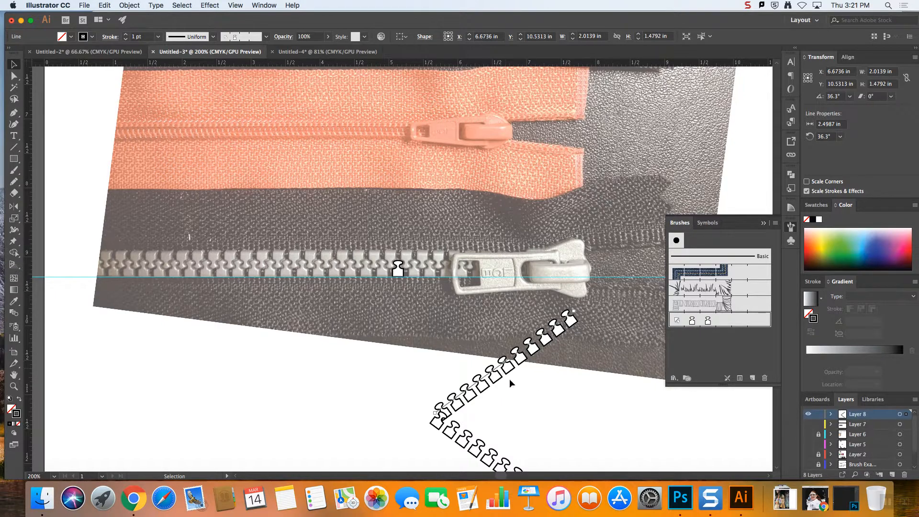
# Draw a horizontal line about 4.47 in long extending left from the point of the V, with a basic 1 pt stroke
pyautogui.click(14, 147)
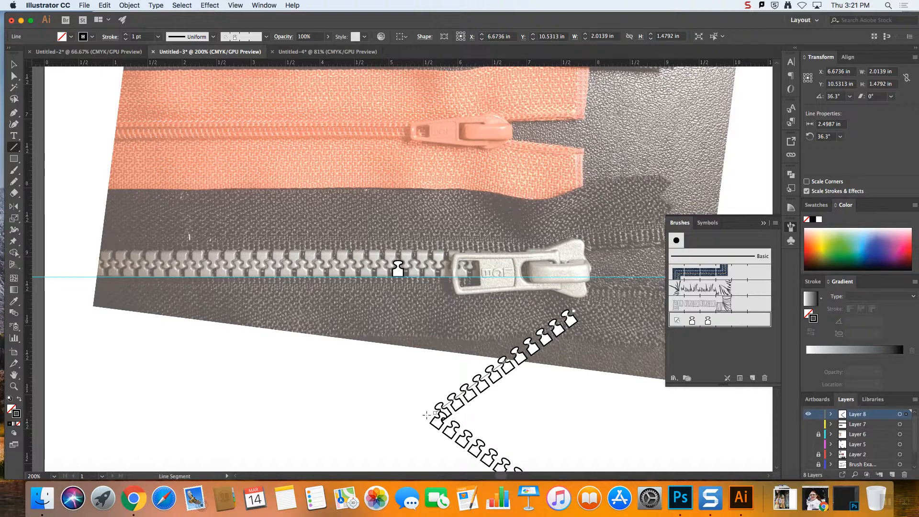
pyautogui.moveTo(427, 415); pyautogui.dragTo(120, 414)
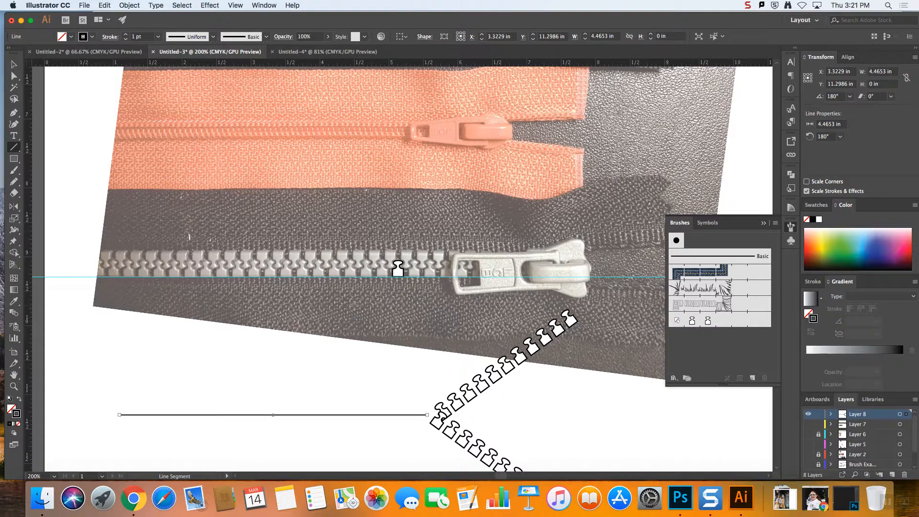
pyautogui.press('super+equal')
pyautogui.press('super+minus')
pyautogui.press('super+minus')
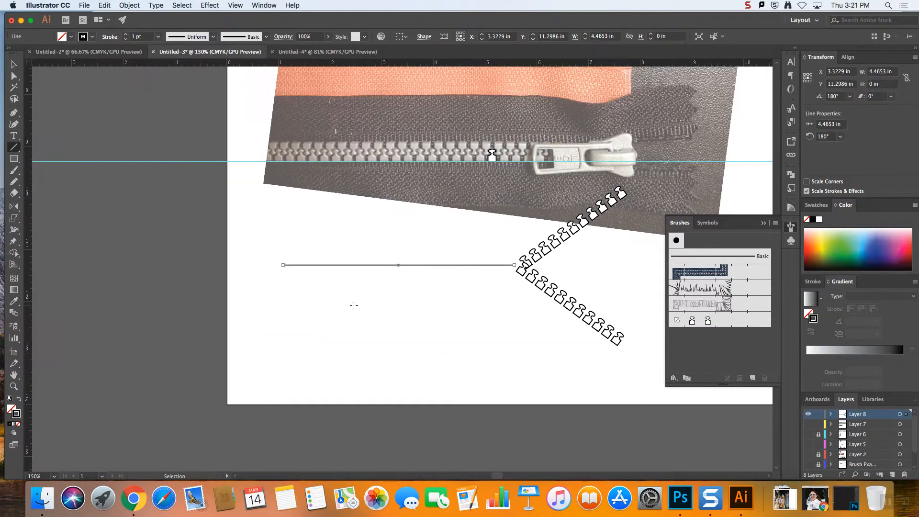
# Duplicate the traced tooth horizontally onto the photo's lower row, three teeth to the left
pyautogui.click(11, 63)
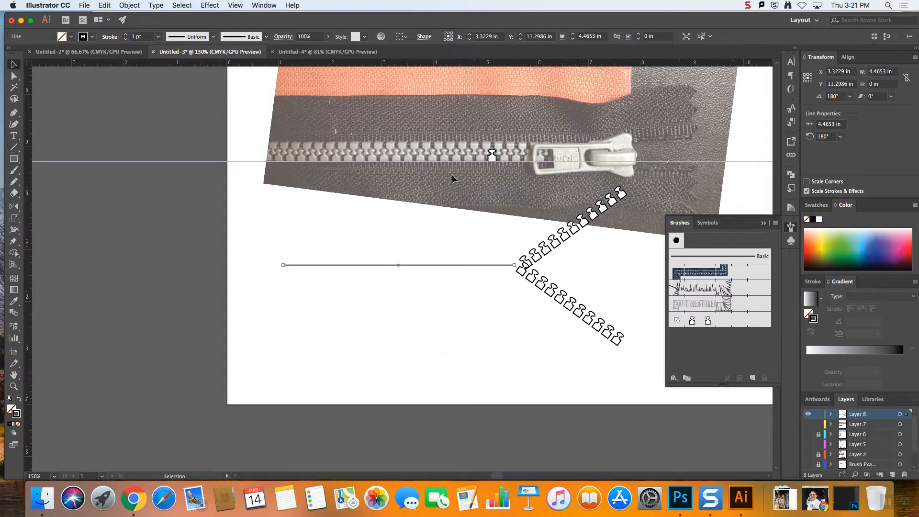
pyautogui.click(492, 155)
pyautogui.press('a')
pyautogui.press('super+equal')
pyautogui.press('super+equal')
pyautogui.press('super+equal')
pyautogui.press('super+equal')
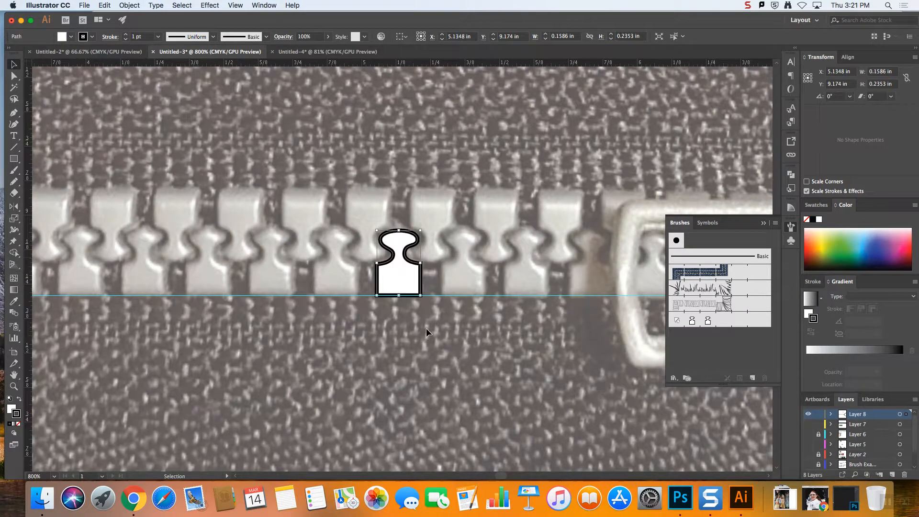
pyautogui.click(513, 339)
pyautogui.click(402, 277)
pyautogui.moveTo(420, 277); pyautogui.dragTo(216, 273)
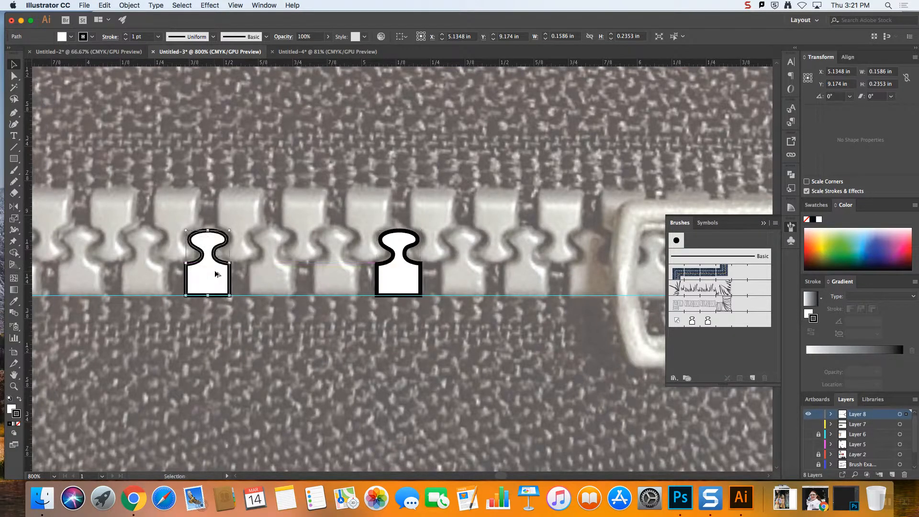
# Add two more side-by-side copies of the tooth just left of the duplicated one
pyautogui.moveTo(499, 474); pyautogui.dragTo(497, 473)
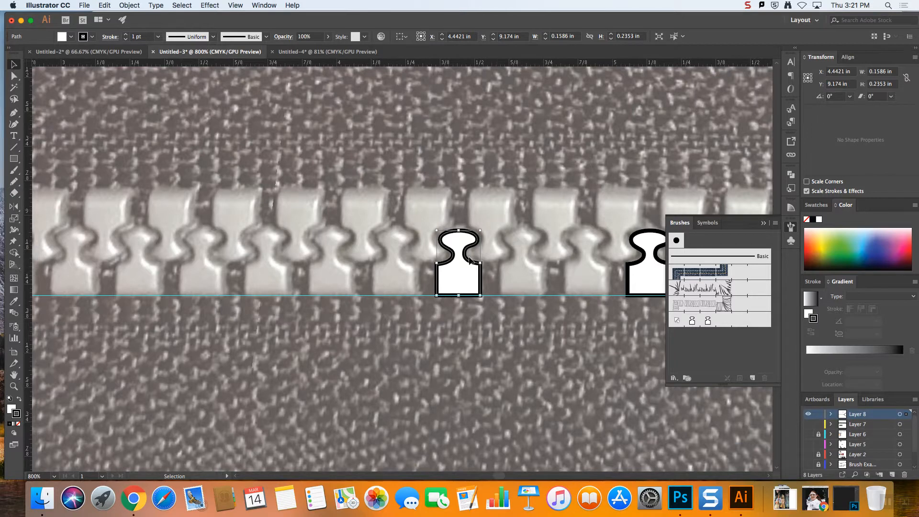
pyautogui.press('a')
pyautogui.press('super+v')
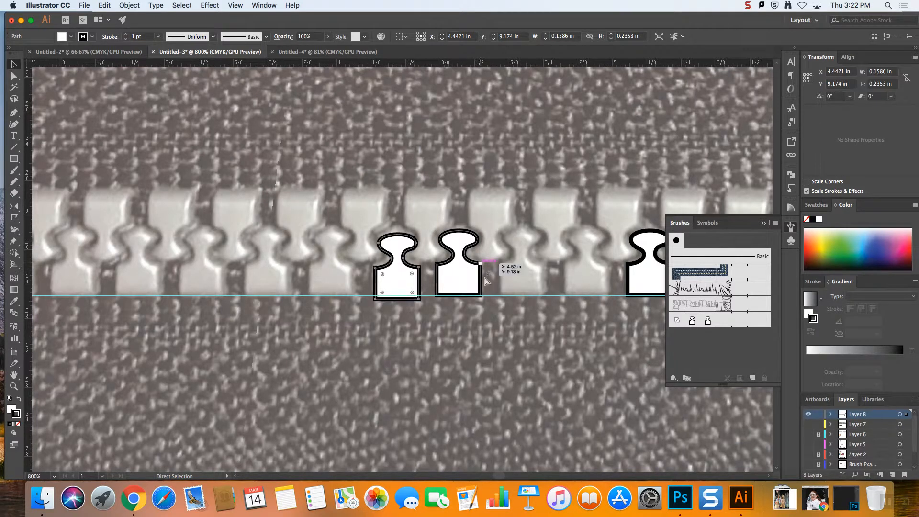
pyautogui.press('v')
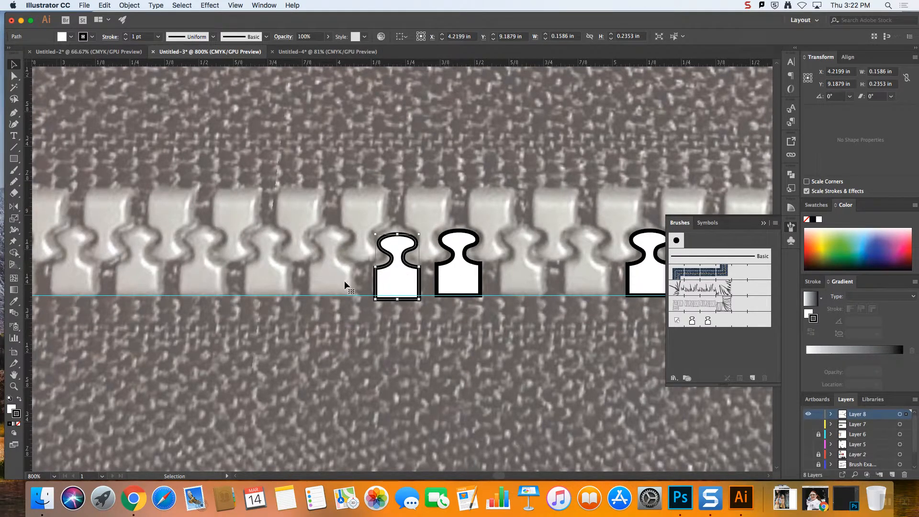
pyautogui.moveTo(393, 281); pyautogui.dragTo(347, 281)
# Reflect the two adjacent tooth copies across the horizontal axis so their heads point down
pyautogui.moveTo(338, 208); pyautogui.dragTo(401, 278)
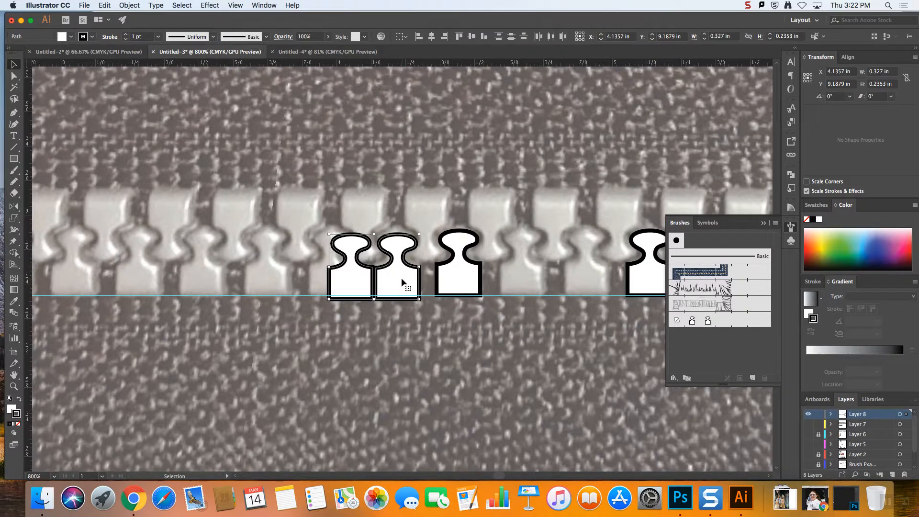
pyautogui.rightClick(401, 278)
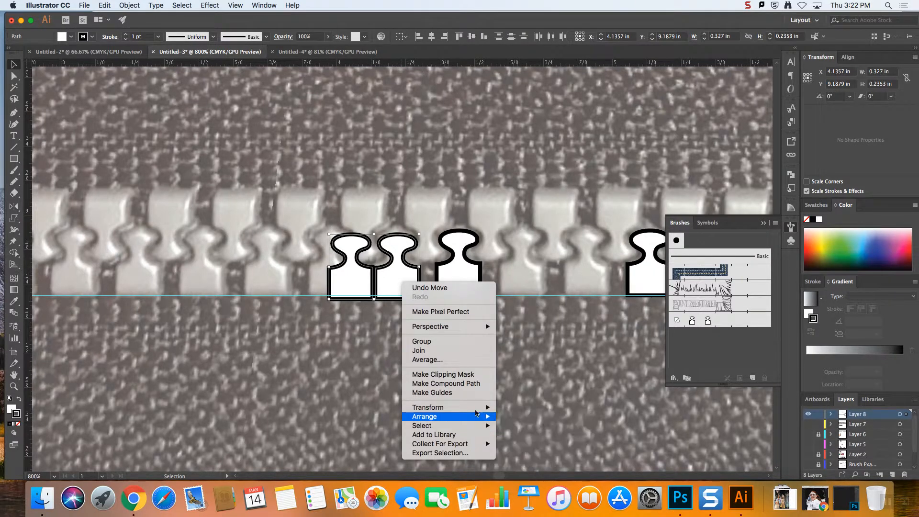
pyautogui.moveTo(481, 407)
pyautogui.click(523, 422)
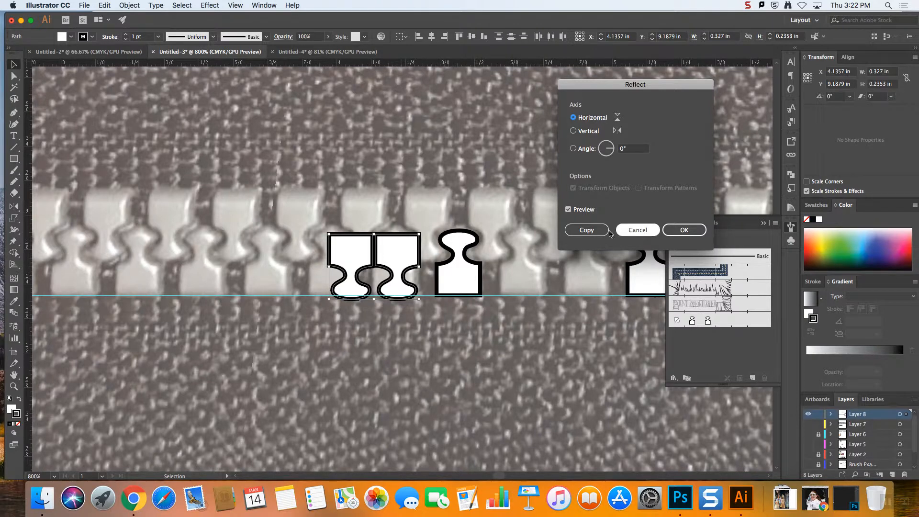
pyautogui.click(682, 231)
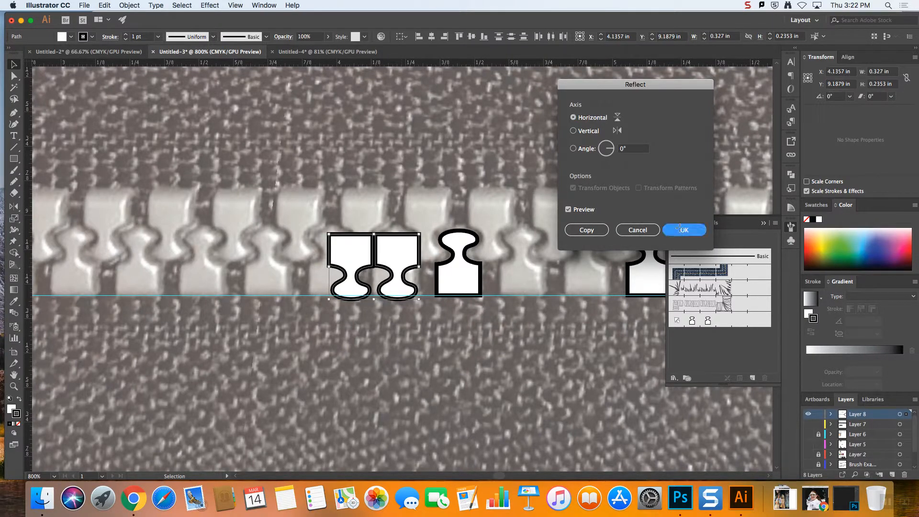
# Place the two flipped teeth over the photo's upper row, one on each side of the upright duplicated tooth
pyautogui.click(411, 217)
pyautogui.moveTo(436, 232); pyautogui.dragTo(498, 217)
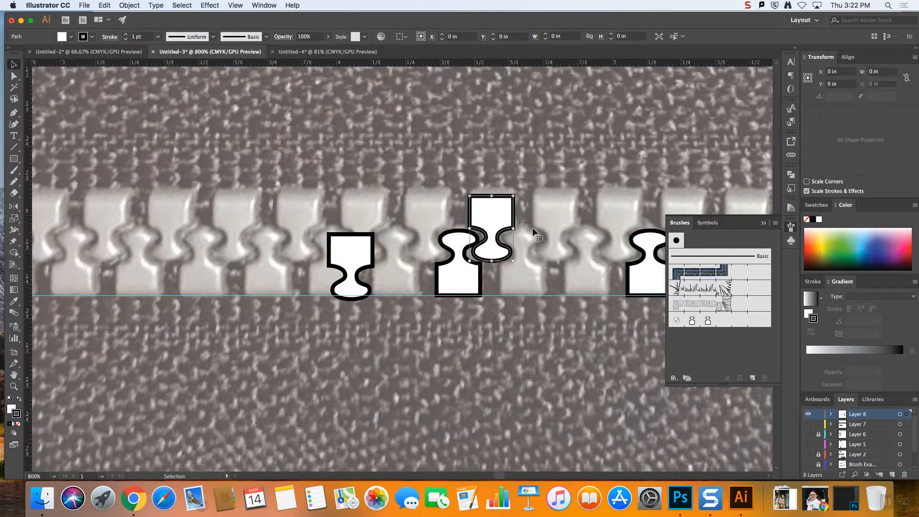
pyautogui.moveTo(352, 238); pyautogui.dragTo(433, 212)
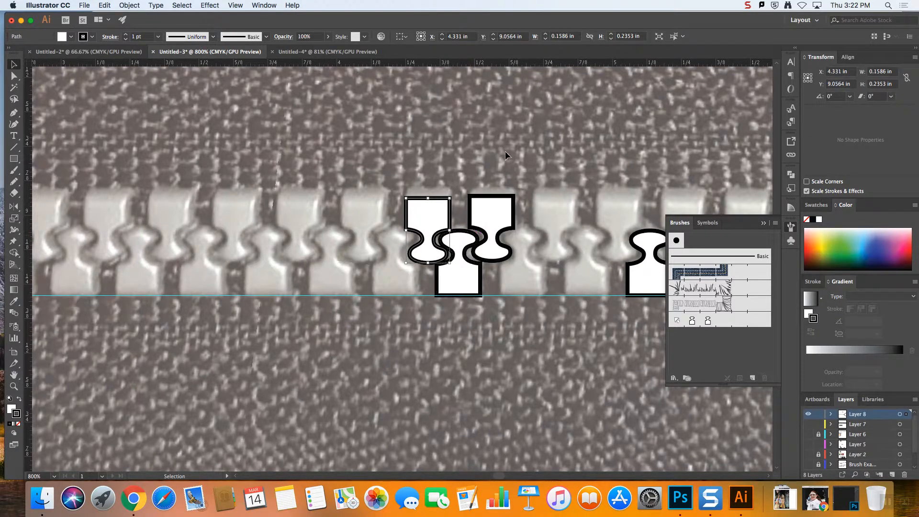
pyautogui.click(532, 168)
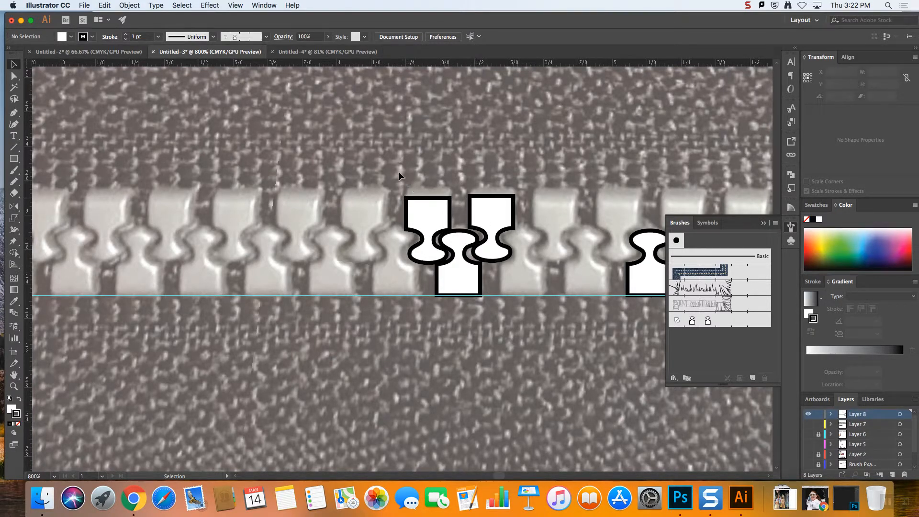
pyautogui.moveTo(479, 282)
pyautogui.mouseDown()
pyautogui.moveTo(469, 269)
pyautogui.moveTo(698, 365)
pyautogui.moveTo(749, 363)
pyautogui.moveTo(745, 353)
pyautogui.mouseUp()
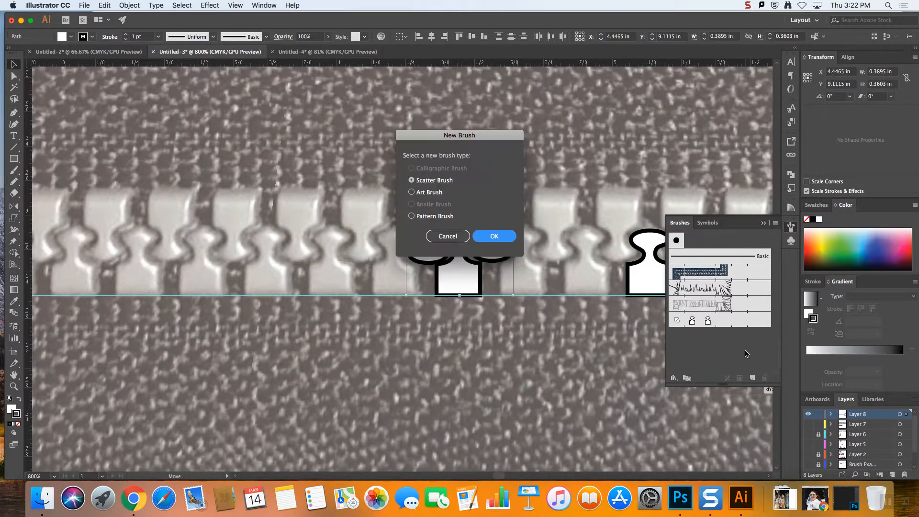
pyautogui.press('Return')
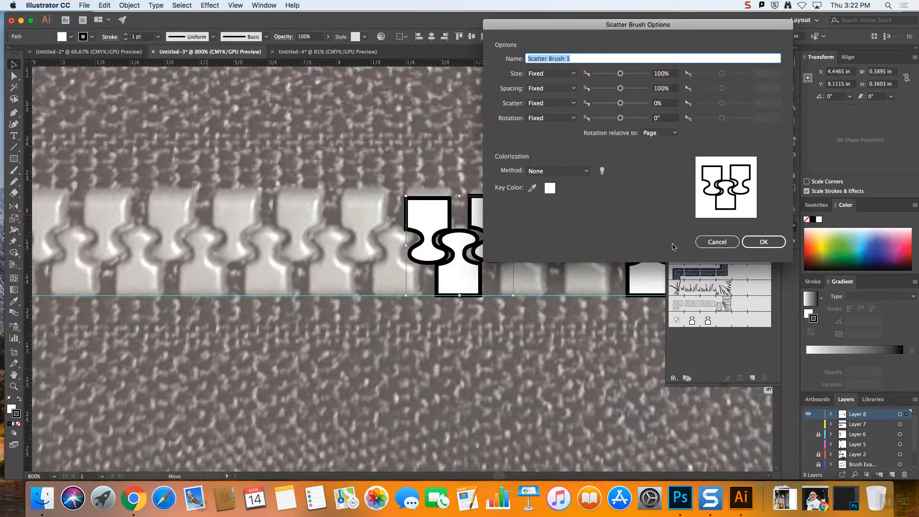
pyautogui.click(718, 242)
# Create a pattern brush from the three interlocked teeth, keeping the default brush options
pyautogui.moveTo(468, 272); pyautogui.dragTo(718, 351)
pyautogui.click(411, 216)
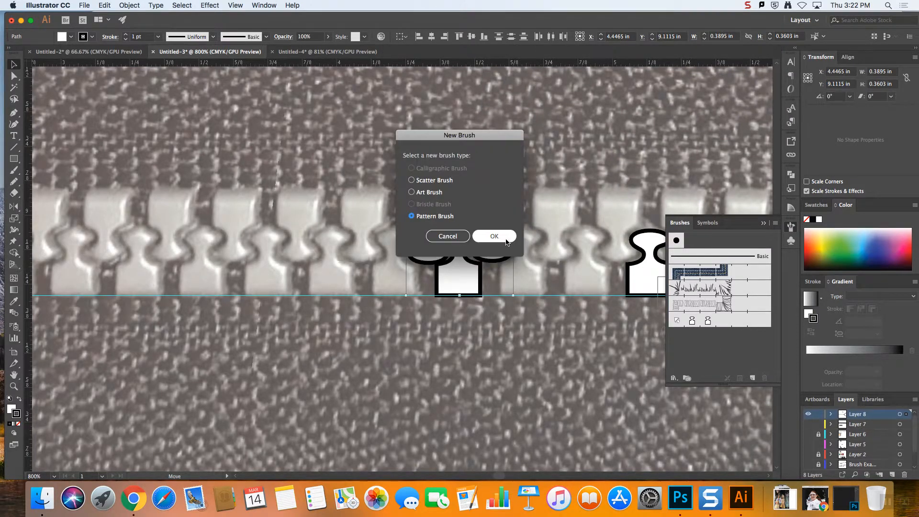
pyautogui.press('Return')
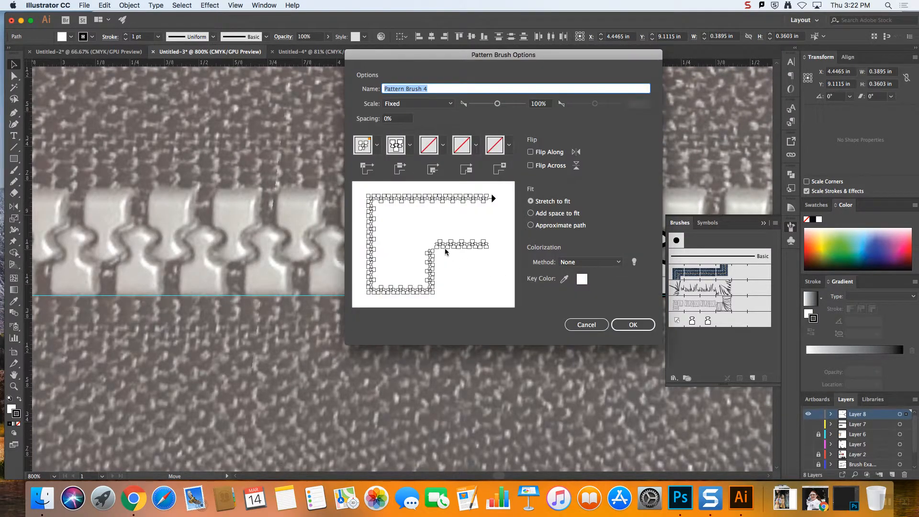
pyautogui.click(633, 324)
# Draw a nearly horizontal line about 1.6 in long below the zipper teeth and apply the three-tooth pattern brush to it
pyautogui.click(14, 147)
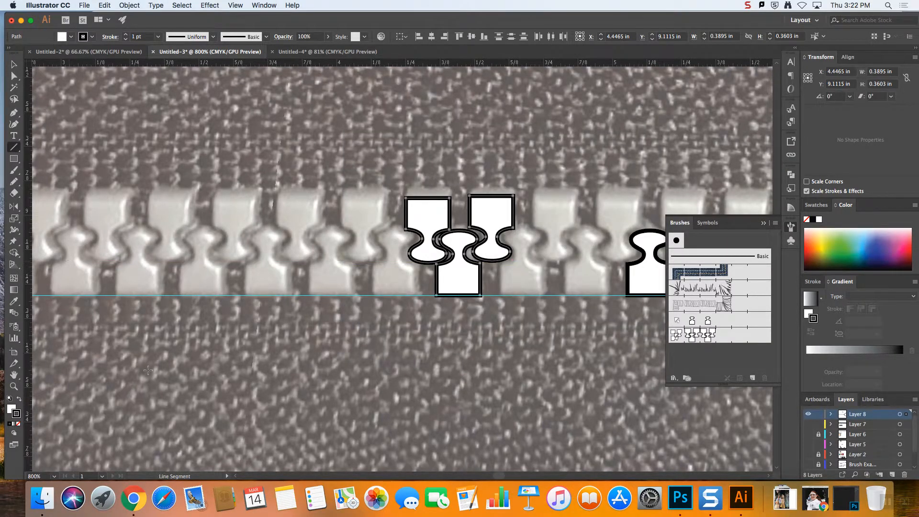
pyautogui.moveTo(140, 408); pyautogui.dragTo(580, 414)
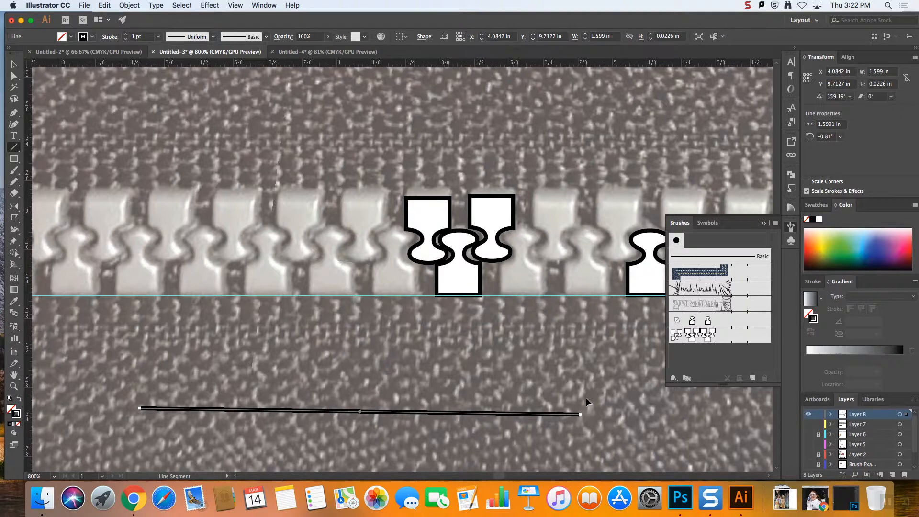
pyautogui.click(699, 335)
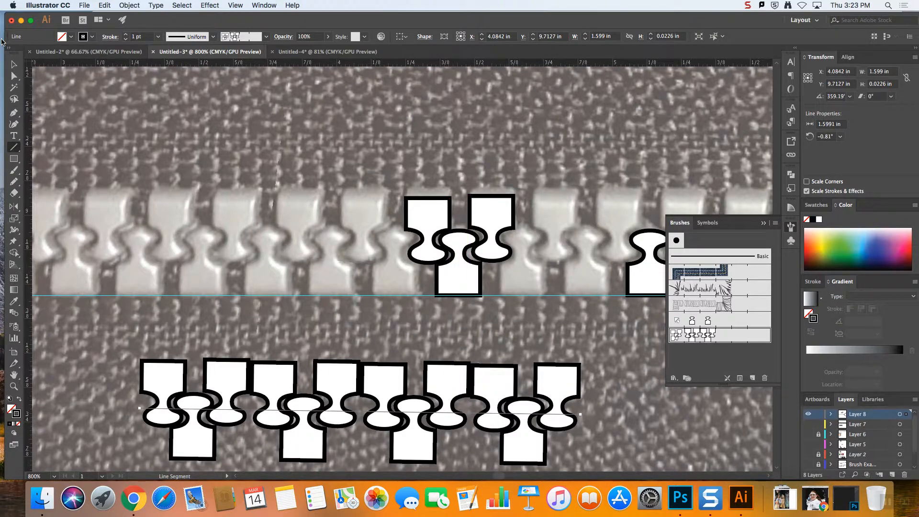
# Move the right flipped tooth out of the group, make a default pattern brush from the remaining interlocked pair and apply it to the line
pyautogui.click(16, 65)
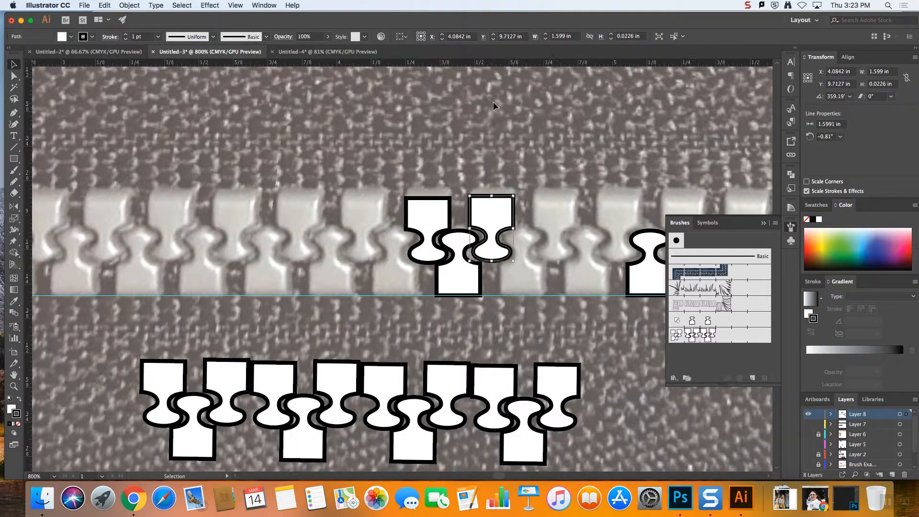
pyautogui.moveTo(489, 200); pyautogui.dragTo(518, 98)
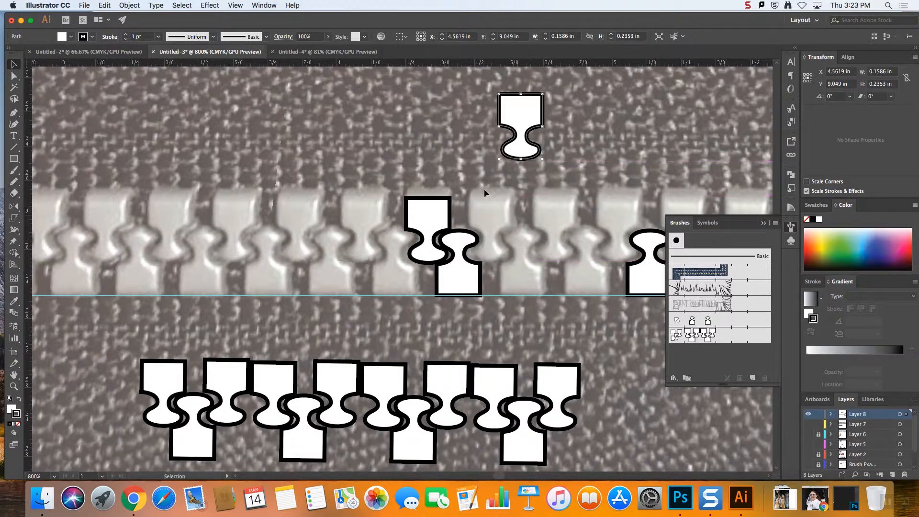
pyautogui.click(425, 213)
pyautogui.keyDown('shift'); pyautogui.click(464, 271); pyautogui.keyUp('shift')
pyautogui.moveTo(553, 297); pyautogui.dragTo(718, 287)
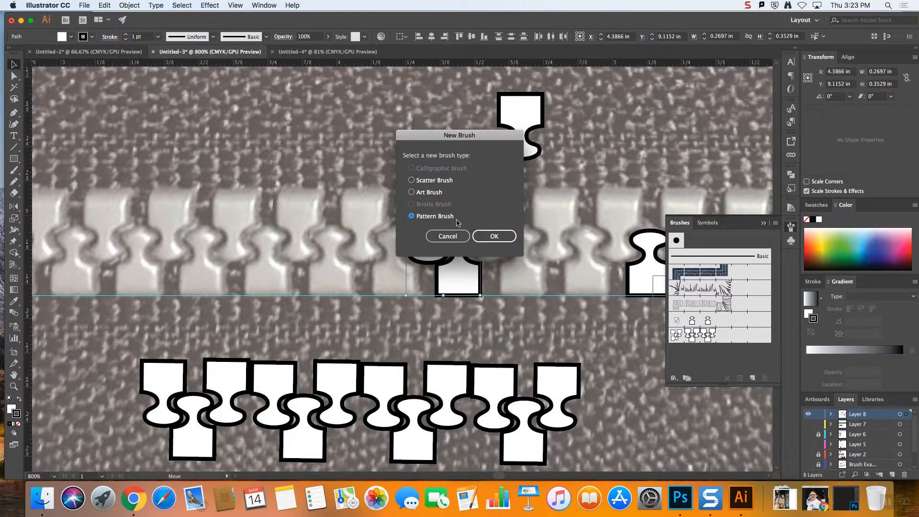
pyautogui.click(493, 236)
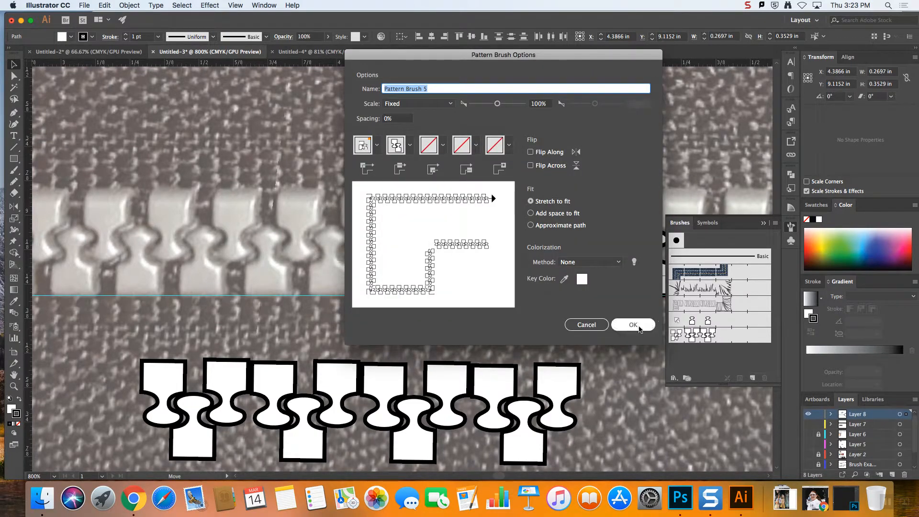
pyautogui.click(633, 325)
pyautogui.click(724, 352)
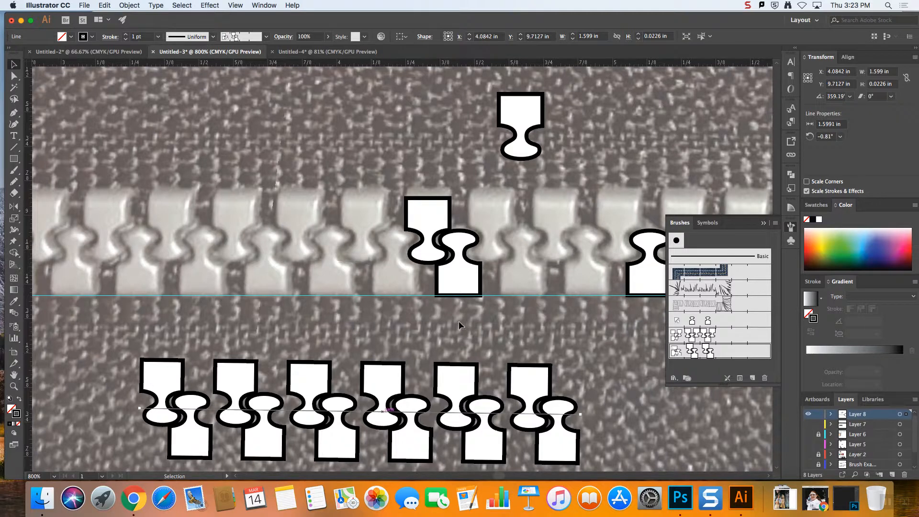
# Move the separated flipped tooth back beside the upright tooth, level with the left flipped tooth, and deselect it
pyautogui.moveTo(520, 105); pyautogui.dragTo(489, 208)
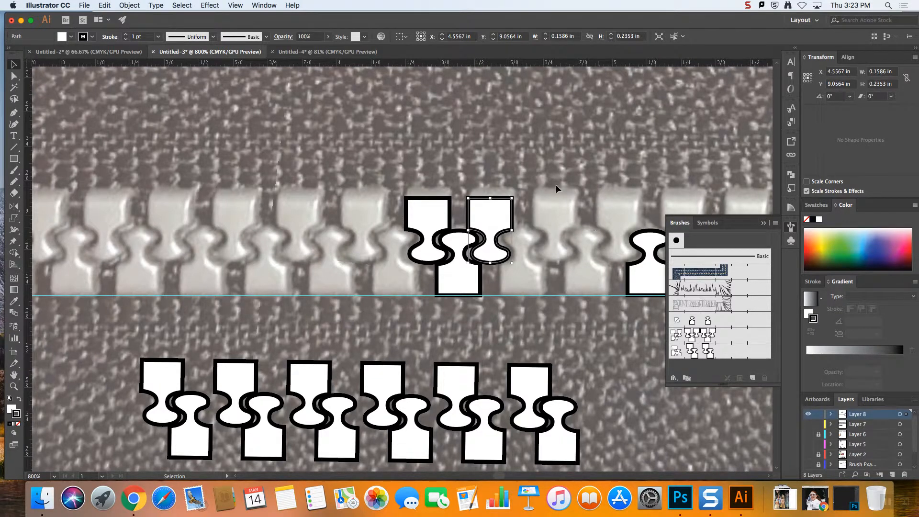
pyautogui.click(547, 158)
pyautogui.moveTo(504, 205); pyautogui.dragTo(487, 215)
pyautogui.click(496, 157)
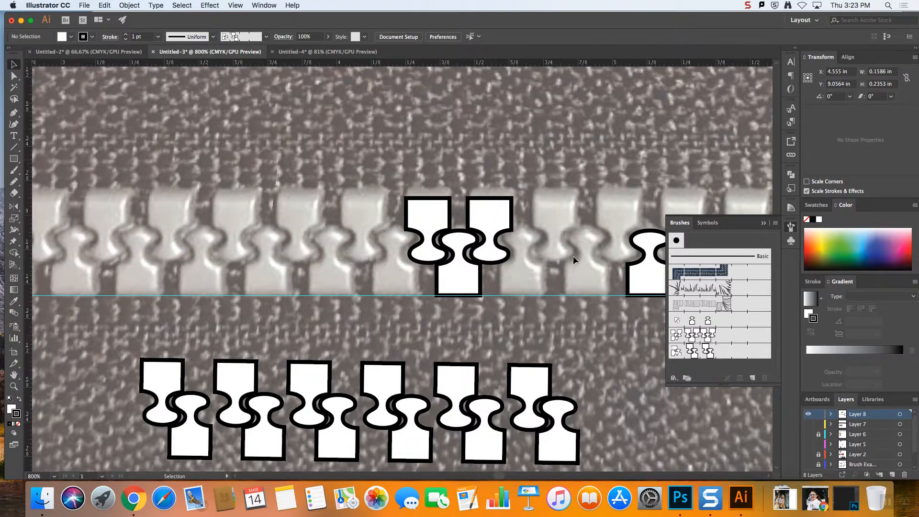
# Move the brushed test line further down, away from the traced teeth
pyautogui.click(765, 225)
pyautogui.moveTo(522, 413); pyautogui.dragTo(515, 465)
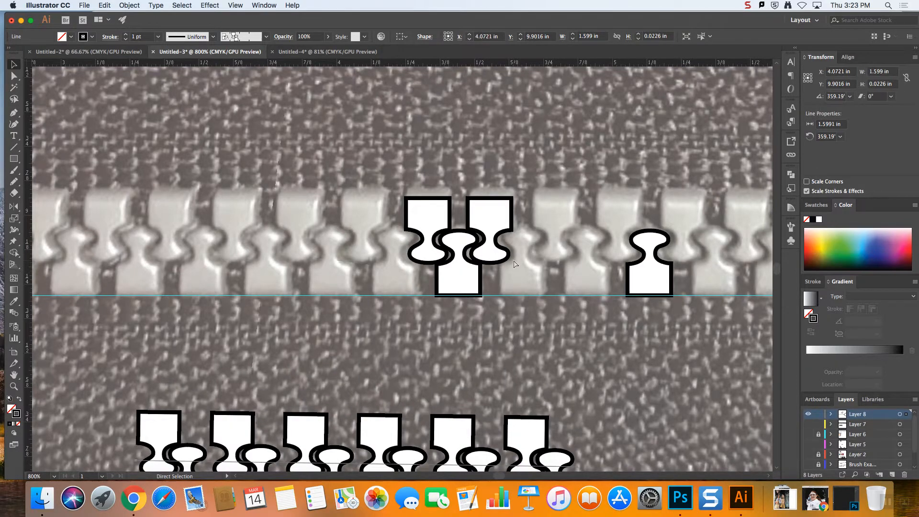
pyautogui.scroll(-5, 513, 260)
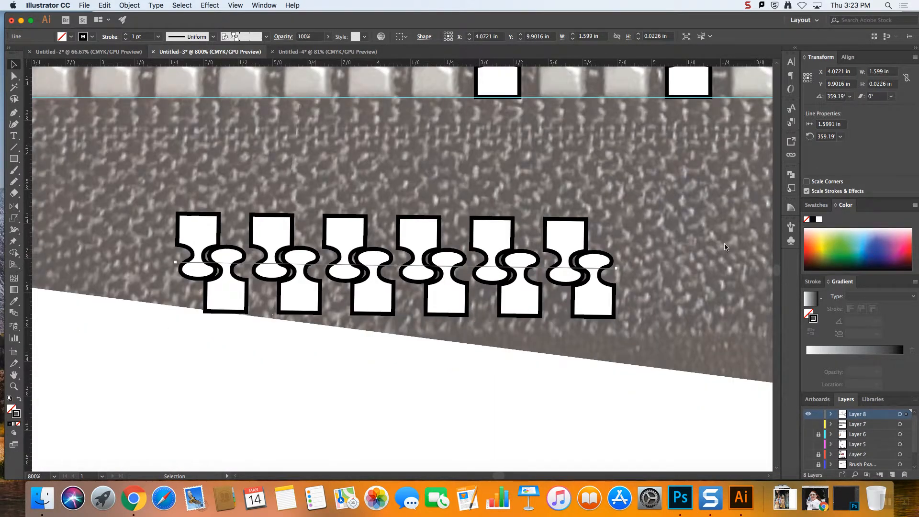
pyautogui.scroll(5, 725, 247)
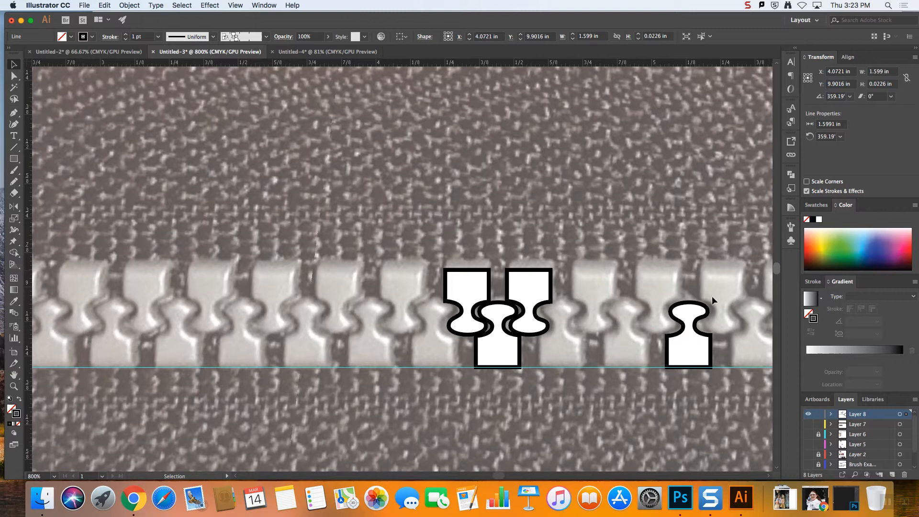
# Give the invisible bounding rectangle around the lone upright tooth a thin black 0.25 pt stroke
pyautogui.click(721, 306)
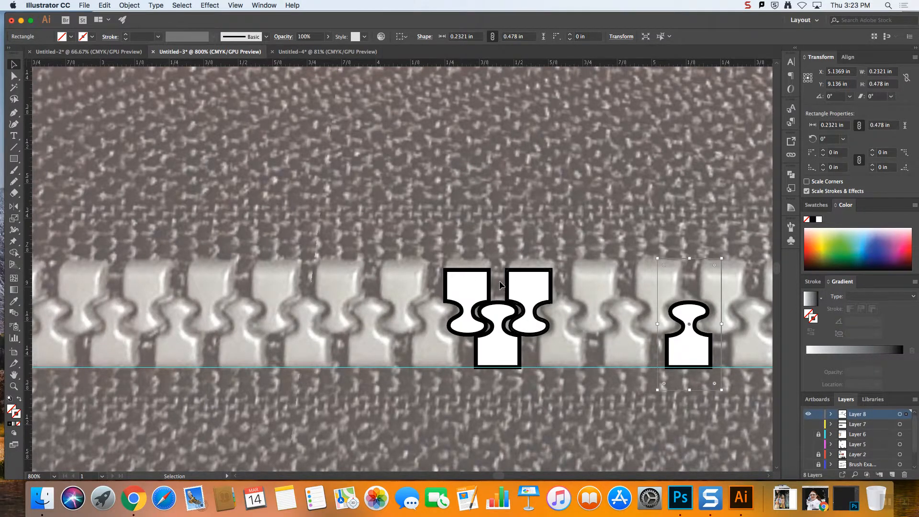
pyautogui.press('a')
pyautogui.press('v')
pyautogui.click(126, 35)
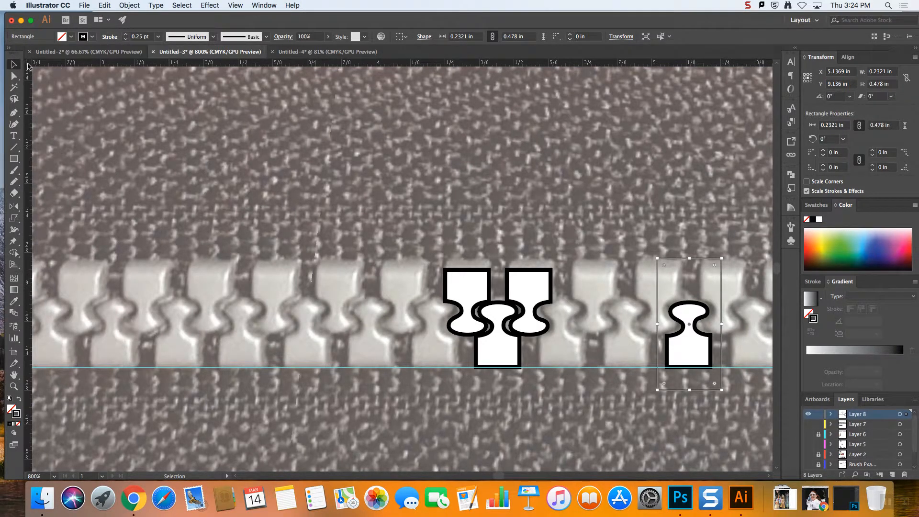
# Move the bounding rectangle over the interlocked teeth and narrow it to 0.224 in, its sides crossing the middle of both flipped teeth
pyautogui.moveTo(713, 259); pyautogui.dragTo(529, 259)
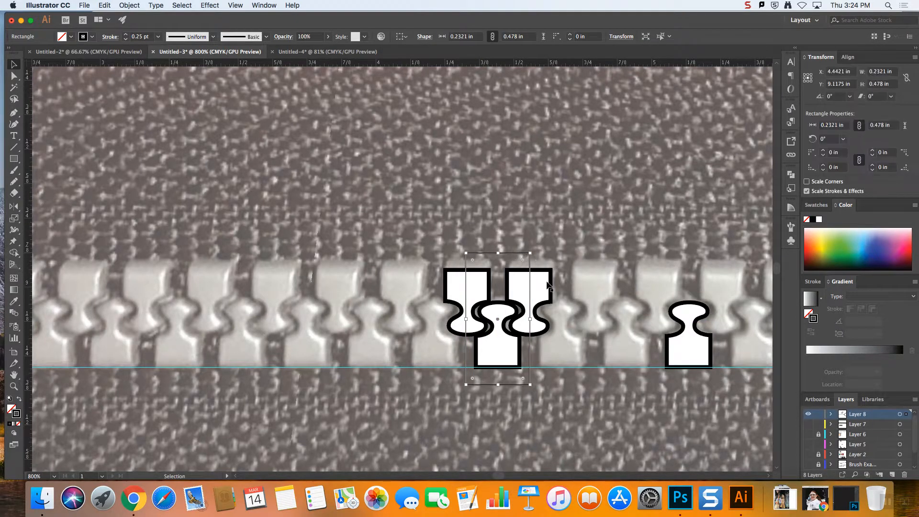
pyautogui.press('super+equal')
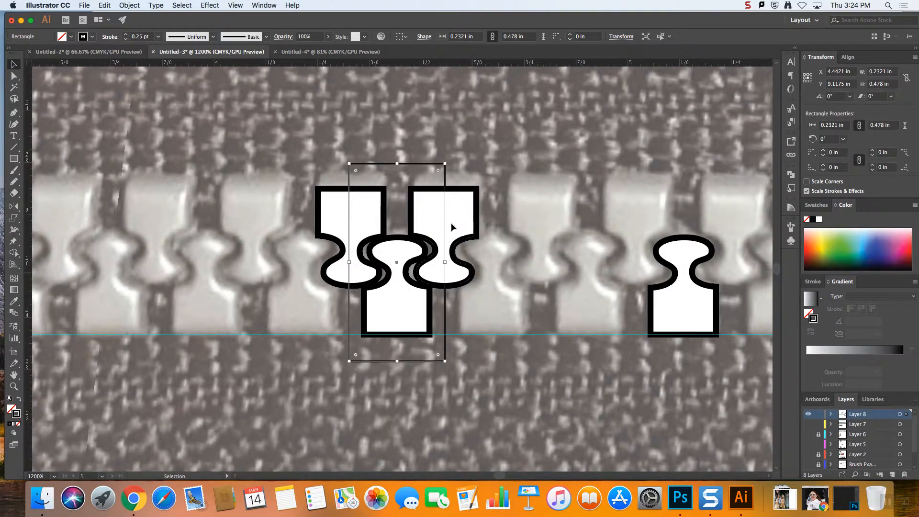
pyautogui.moveTo(445, 263)
pyautogui.mouseDown()
pyautogui.moveTo(512, 263)
pyautogui.moveTo(445, 264)
pyautogui.mouseUp()
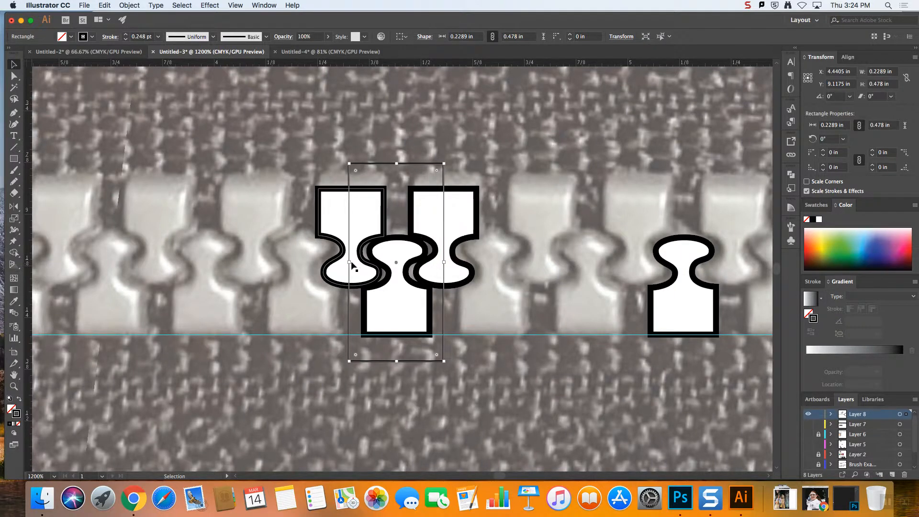
pyautogui.moveTo(349, 263); pyautogui.dragTo(352, 263)
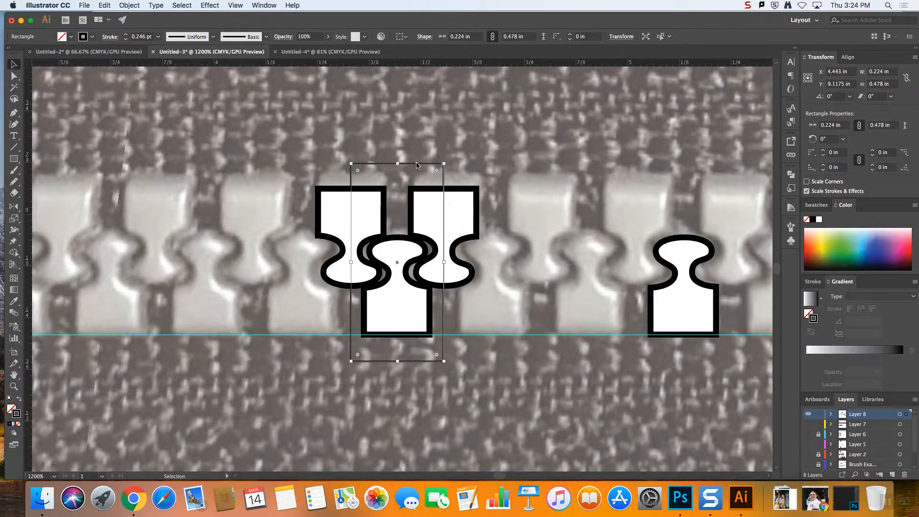
# Send the bounding rectangle behind the teeth and remove its stroke so it has neither fill nor stroke
pyautogui.click(129, 5)
pyautogui.moveTo(148, 27)
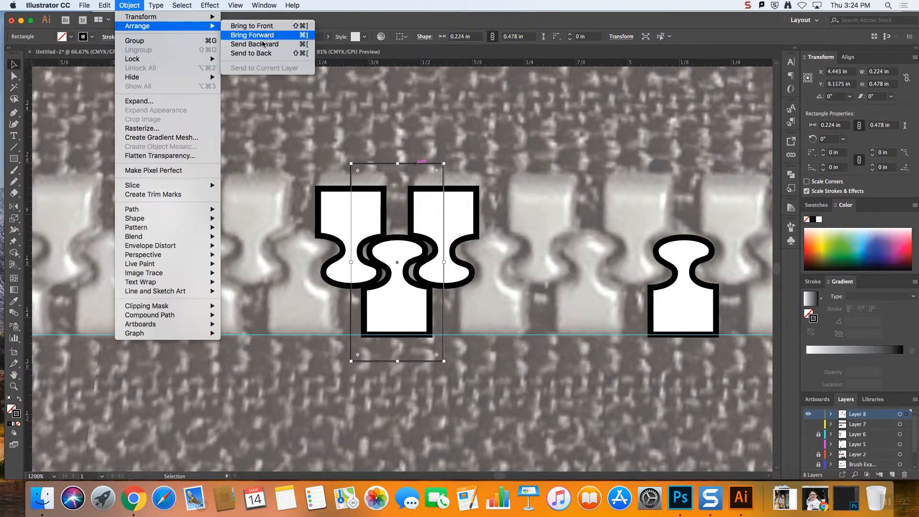
pyautogui.click(258, 54)
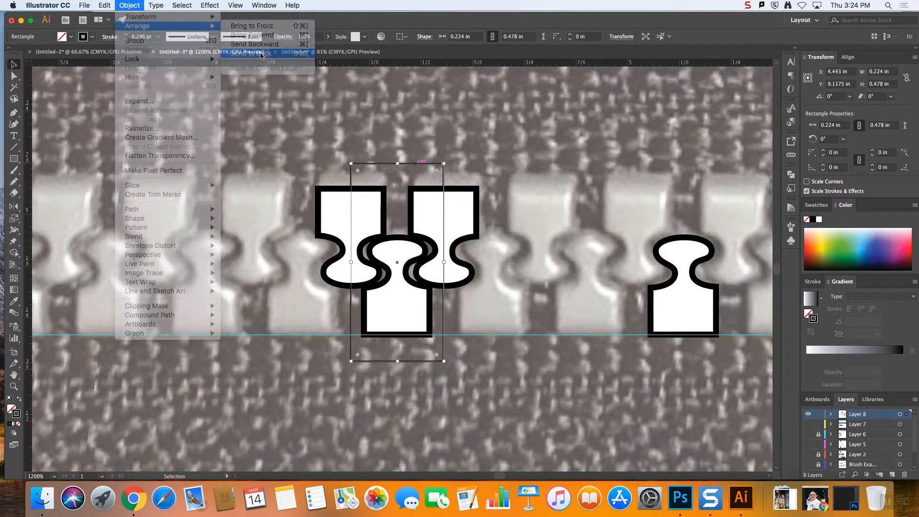
pyautogui.click(19, 427)
pyautogui.click(258, 415)
# Select the three teeth with their bounding rectangle and delete the two trial interlocked-teeth brushes, removing strokes that use them
pyautogui.moveTo(486, 309); pyautogui.dragTo(498, 356)
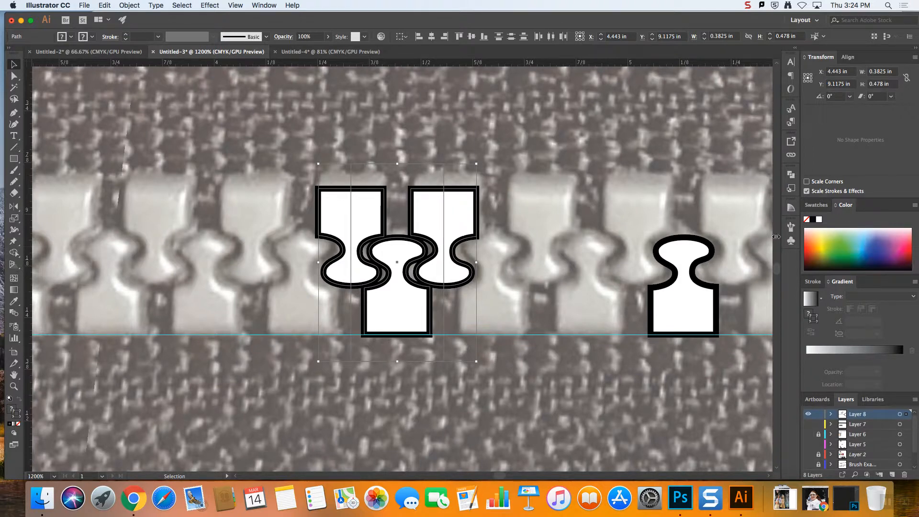
pyautogui.click(790, 228)
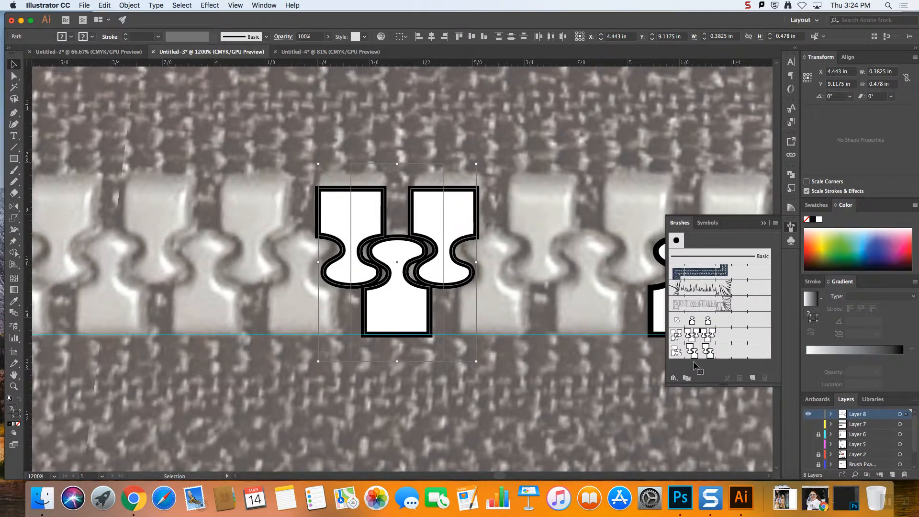
pyautogui.click(729, 355)
pyautogui.click(766, 379)
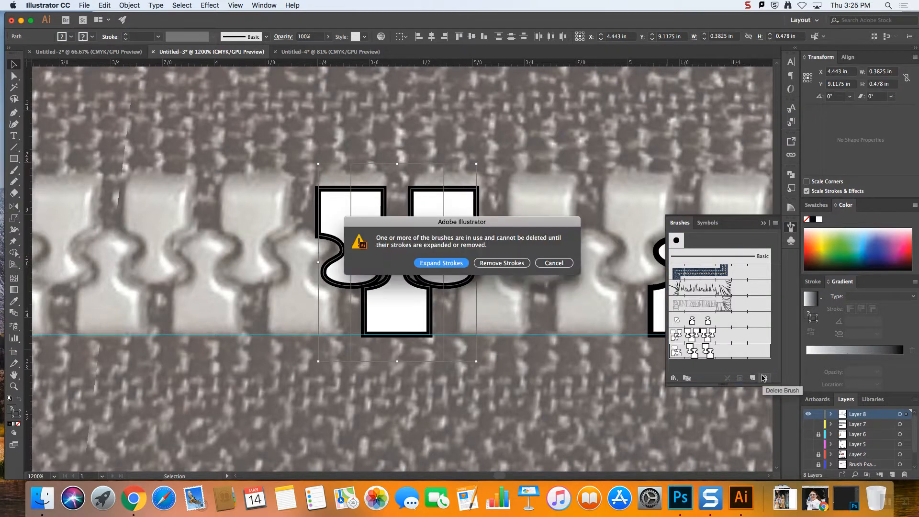
pyautogui.click(489, 264)
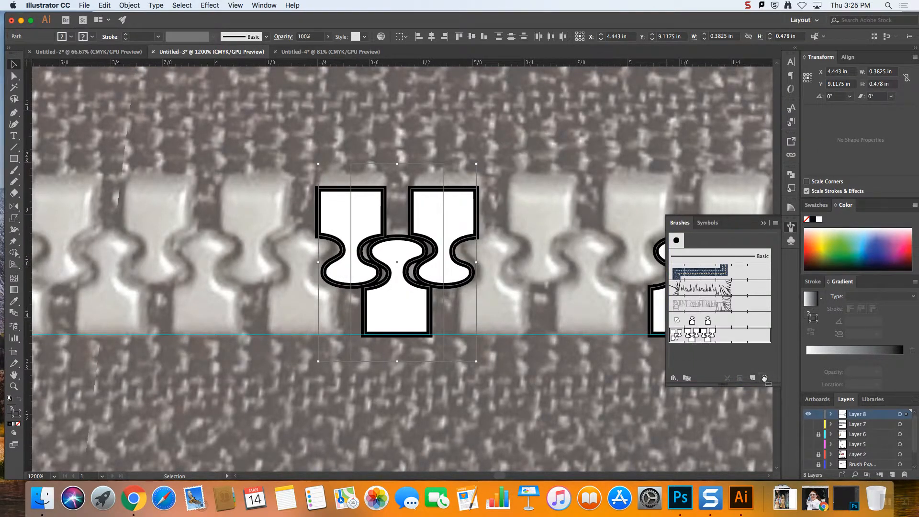
# Create a pattern brush from the three interlocked teeth and their bounding rectangle, keeping the default brush options
pyautogui.moveTo(450, 224)
pyautogui.mouseDown()
pyautogui.moveTo(728, 336)
pyautogui.moveTo(739, 355)
pyautogui.mouseUp()
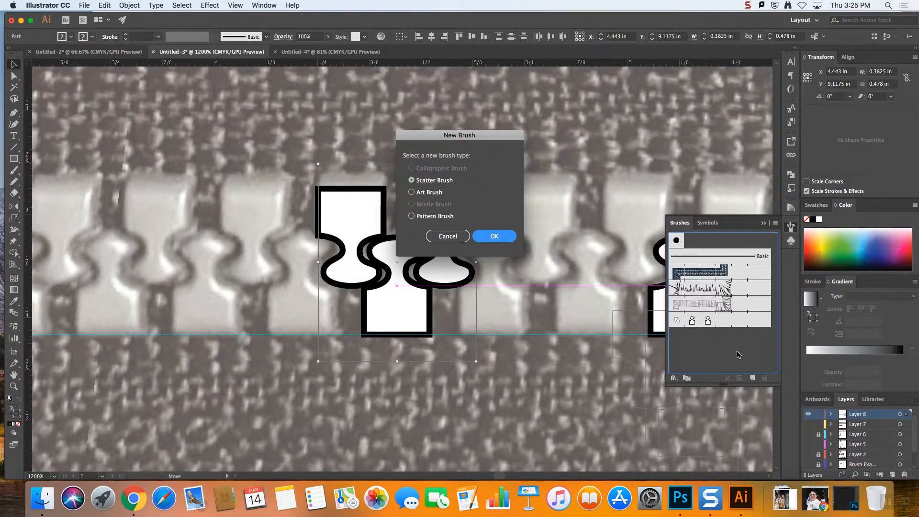
pyautogui.click(425, 220)
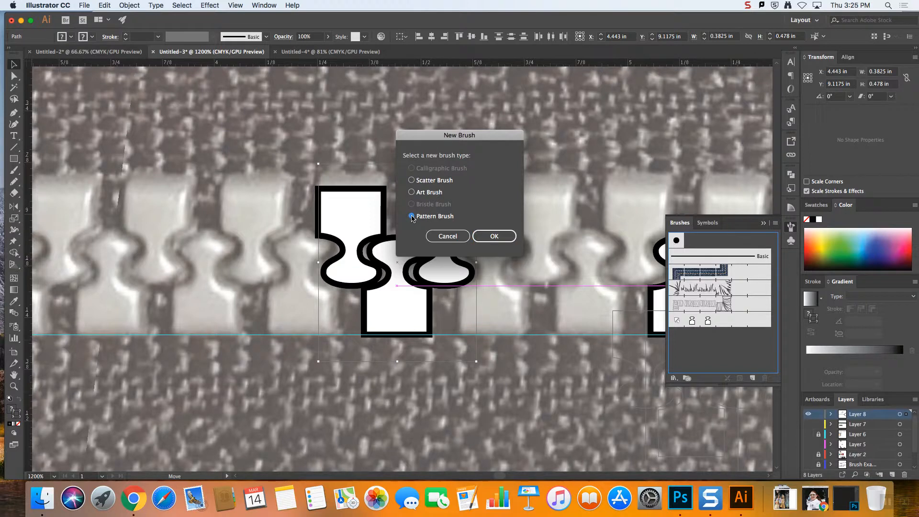
pyautogui.click(493, 236)
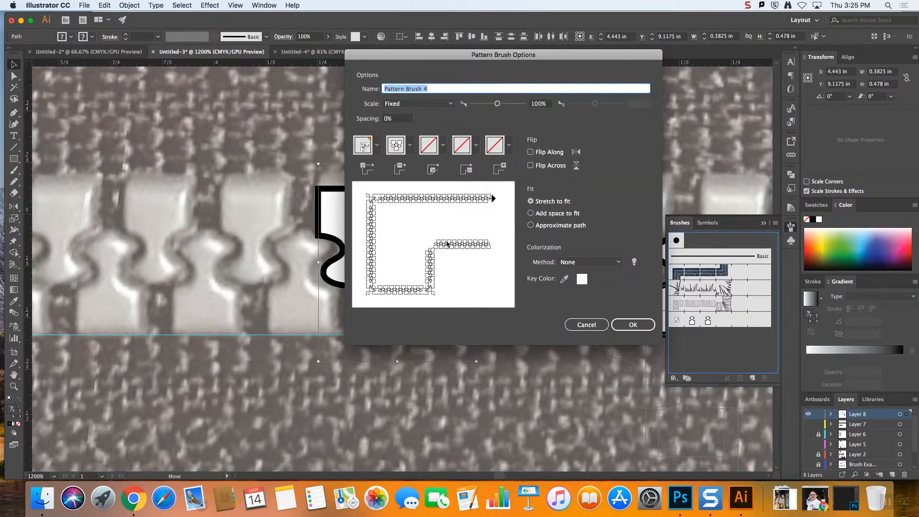
pyautogui.click(639, 324)
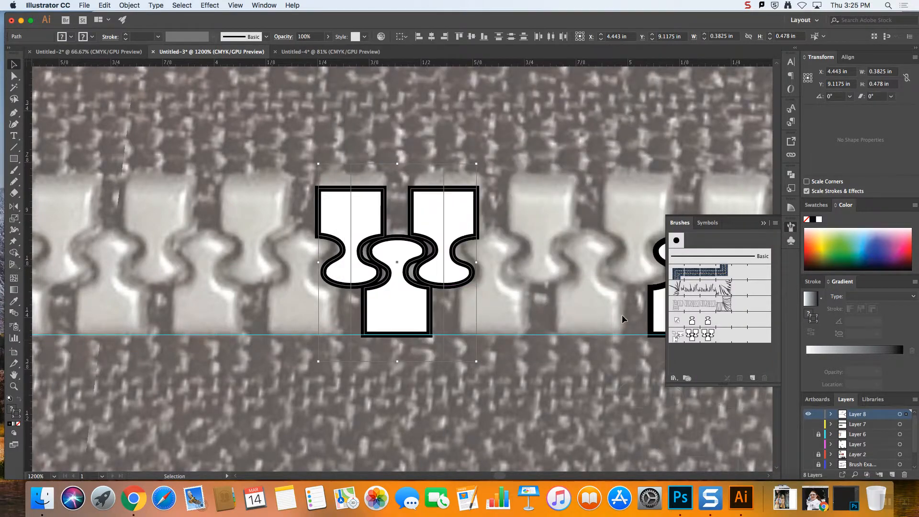
pyautogui.press('super+minus')
pyautogui.press('super+minus')
pyautogui.press('super+minus')
pyautogui.press('super+minus')
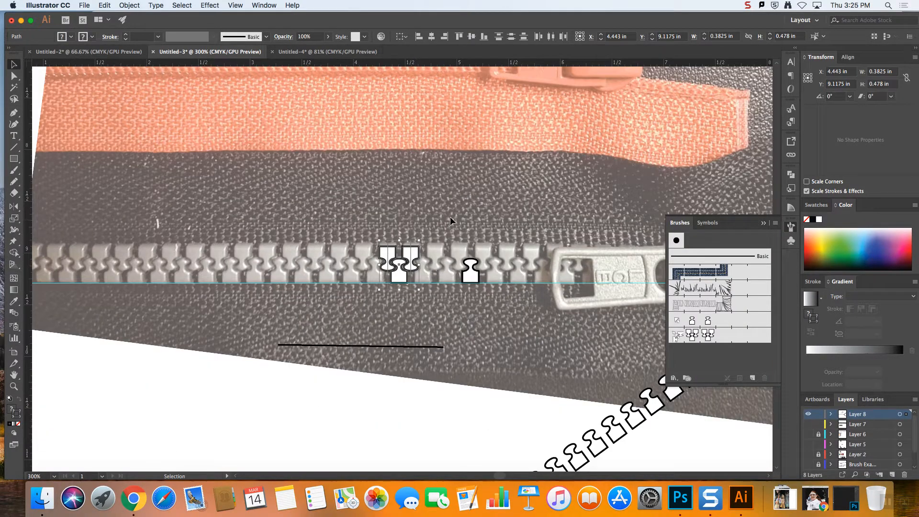
# Apply the interlocked-teeth brush to the loose short line, move it over the photographed silver zipper teeth and level it
pyautogui.click(406, 345)
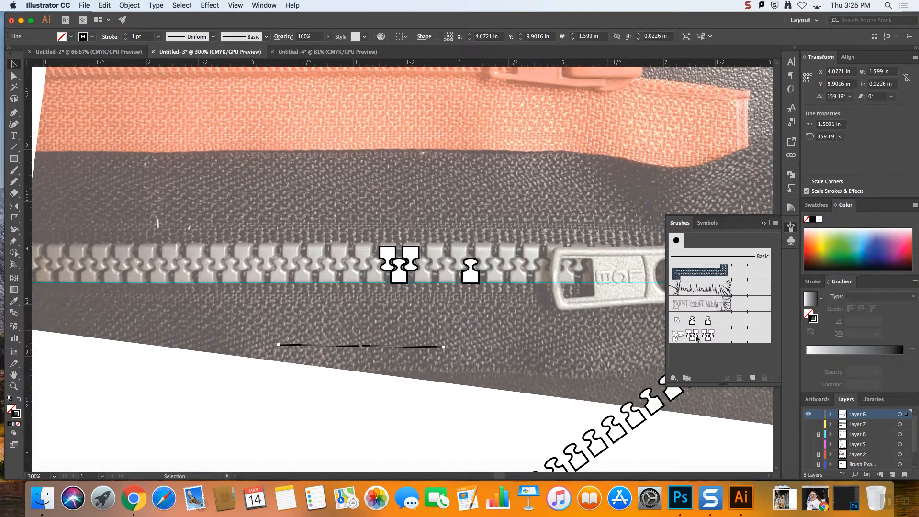
pyautogui.click(676, 337)
pyautogui.moveTo(335, 348)
pyautogui.mouseDown()
pyautogui.moveTo(327, 317)
pyautogui.moveTo(288, 278)
pyautogui.moveTo(249, 263)
pyautogui.mouseUp()
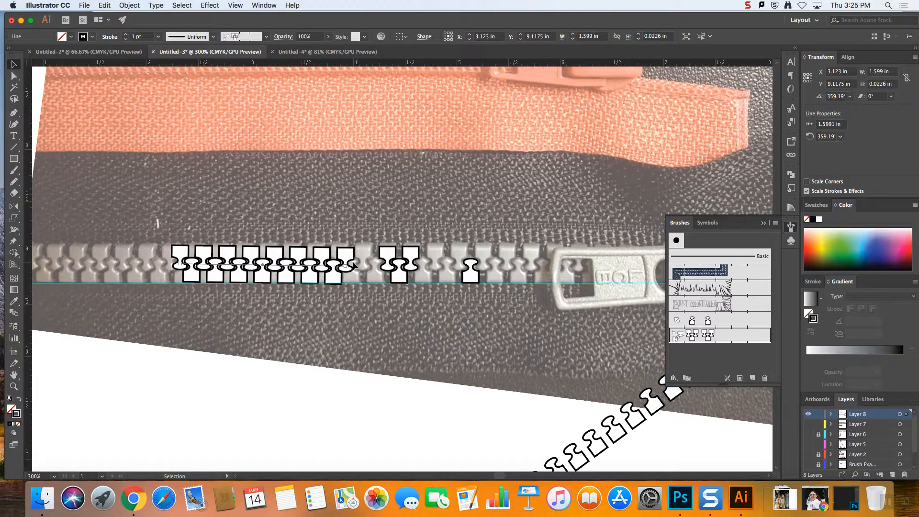
pyautogui.moveTo(349, 266); pyautogui.dragTo(350, 265)
pyautogui.click(336, 357)
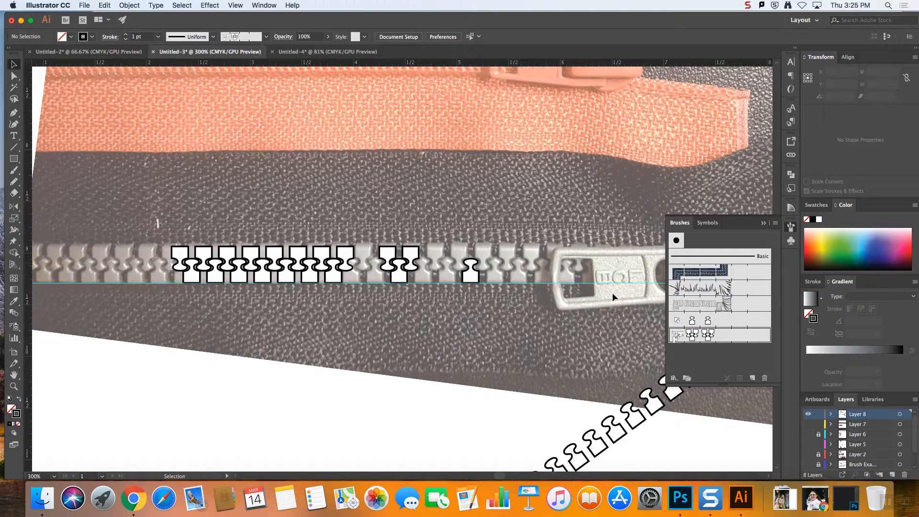
# Set the stroke to a pinkish red and draw a nearly horizontal interlocked-teeth line about 2.53 in long below the silver zipper teeth
pyautogui.press('super+minus')
pyautogui.press('super+equal')
pyautogui.press('super+equal')
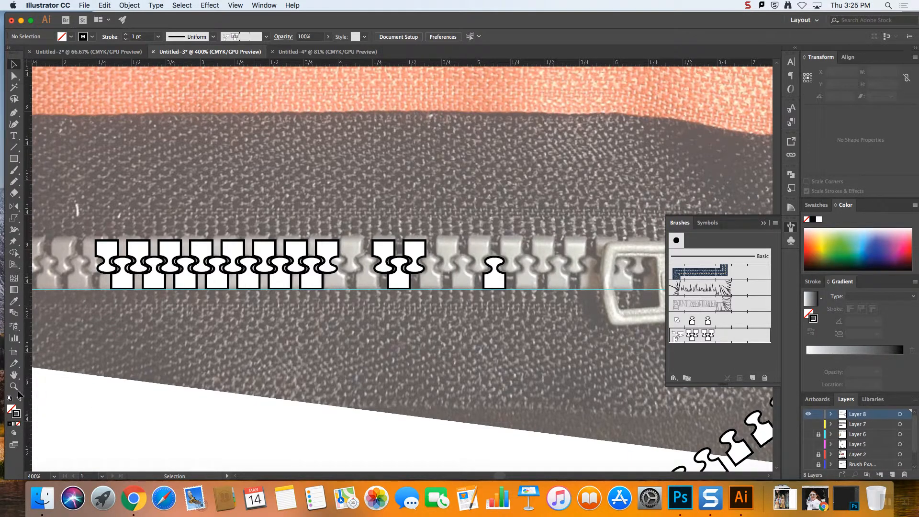
pyautogui.doubleClick(14, 419)
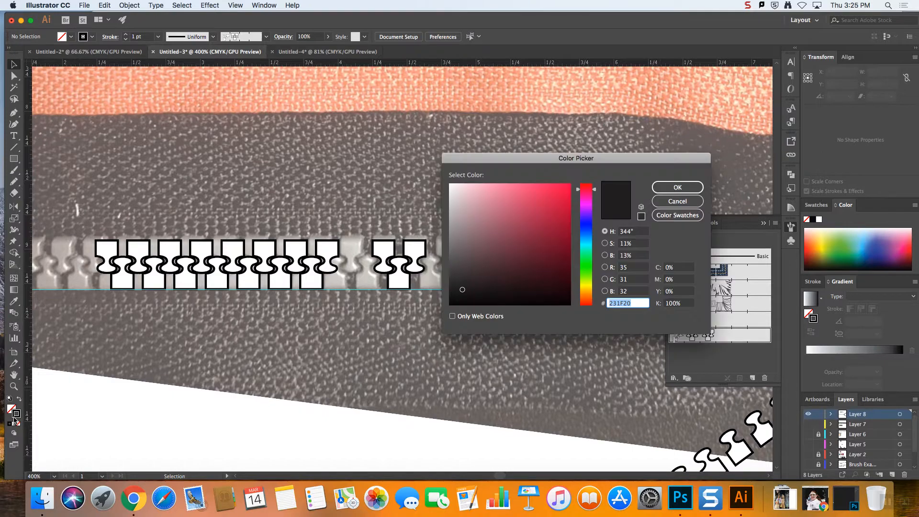
pyautogui.click(557, 193)
pyautogui.click(678, 187)
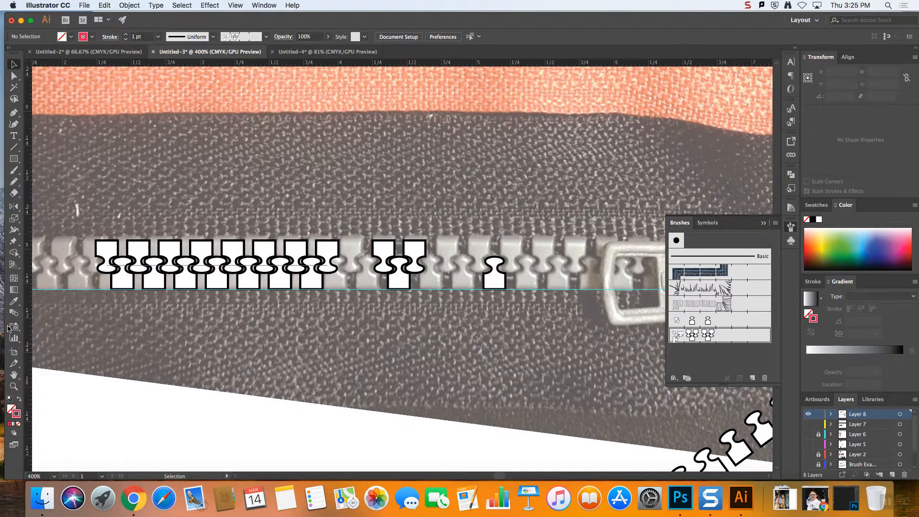
pyautogui.click(14, 147)
pyautogui.moveTo(173, 368)
pyautogui.mouseDown()
pyautogui.moveTo(541, 372)
pyautogui.moveTo(522, 370)
pyautogui.mouseUp()
pyautogui.click(734, 337)
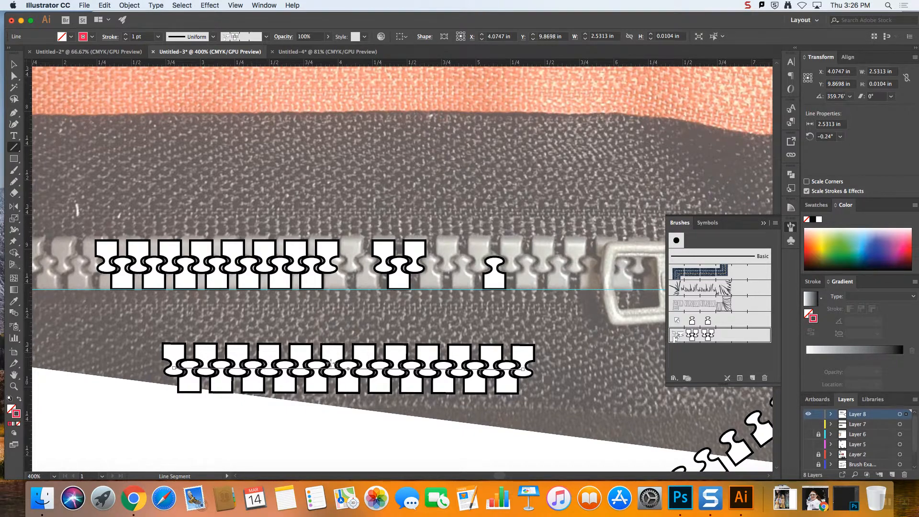
pyautogui.click(721, 357)
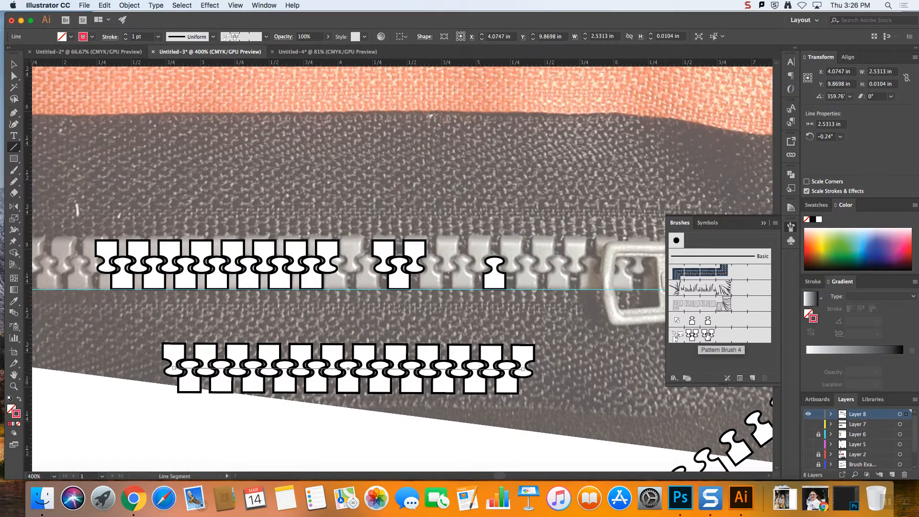
# Try the Hue Shift colorization method on the interlocked-teeth brush with preview on
pyautogui.doubleClick(708, 335)
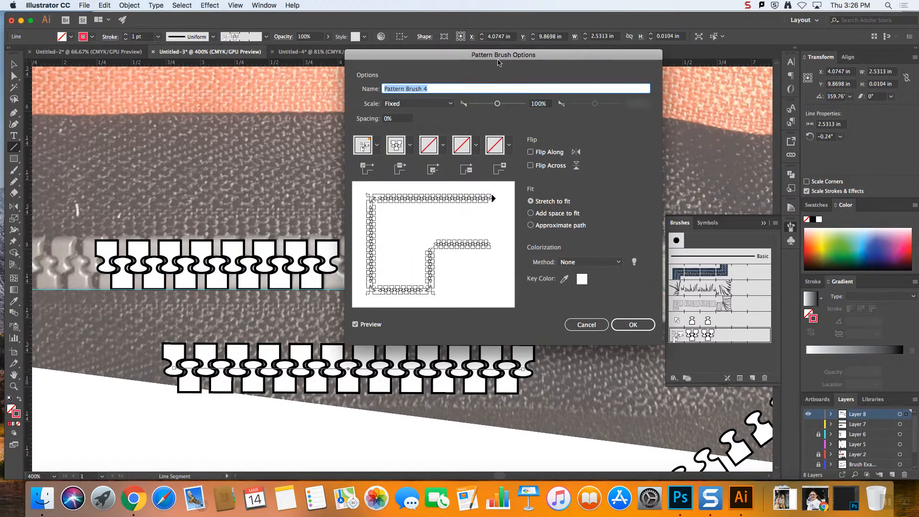
pyautogui.moveTo(498, 62); pyautogui.dragTo(601, 38)
pyautogui.click(684, 238)
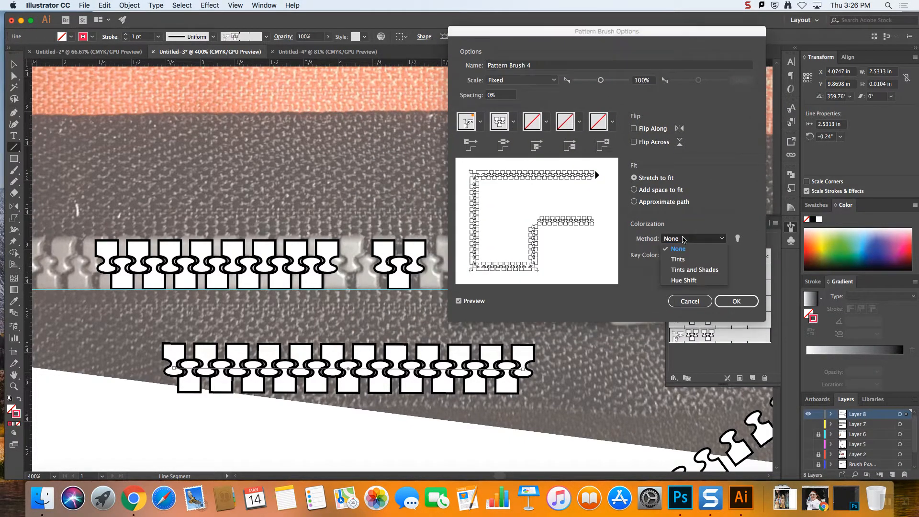
pyautogui.click(701, 281)
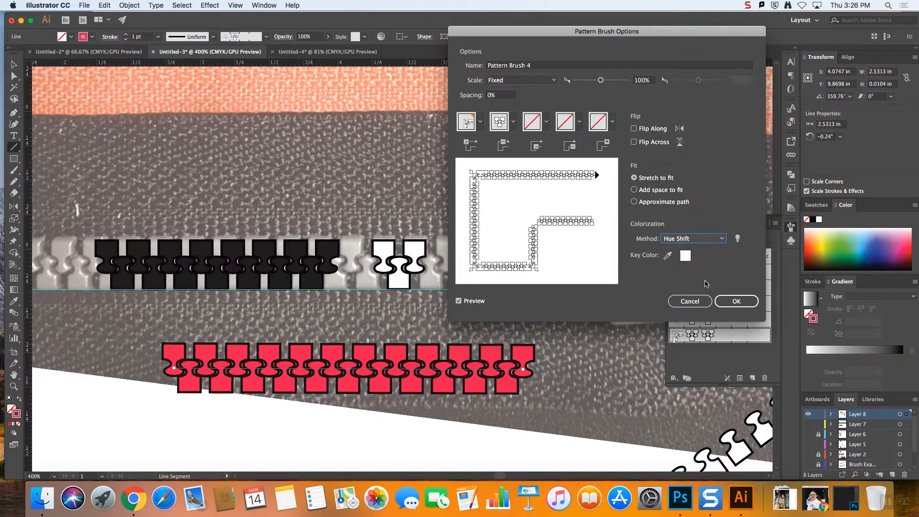
pyautogui.click(471, 302)
pyautogui.click(472, 302)
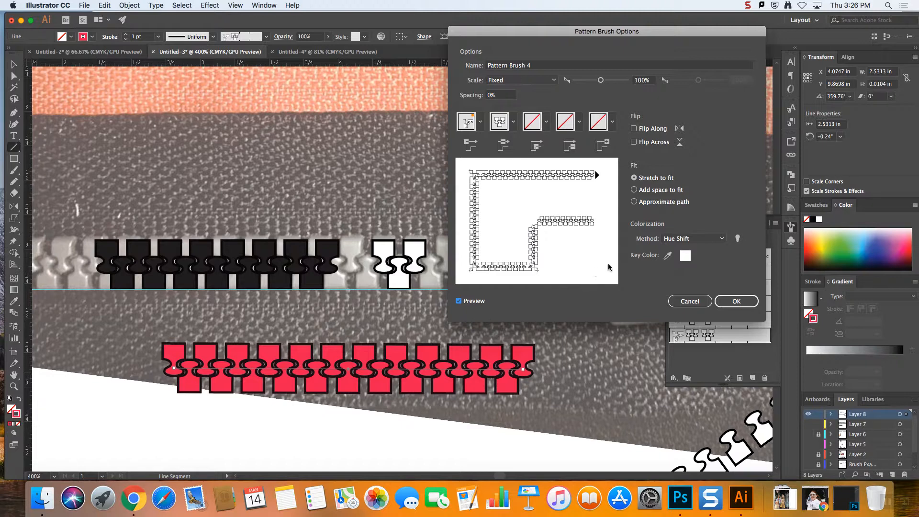
# Try a key color sampled from the brush's tile preview, apply the changes to existing strokes, and undo the brush change
pyautogui.click(668, 255)
pyautogui.click(496, 264)
pyautogui.click(736, 301)
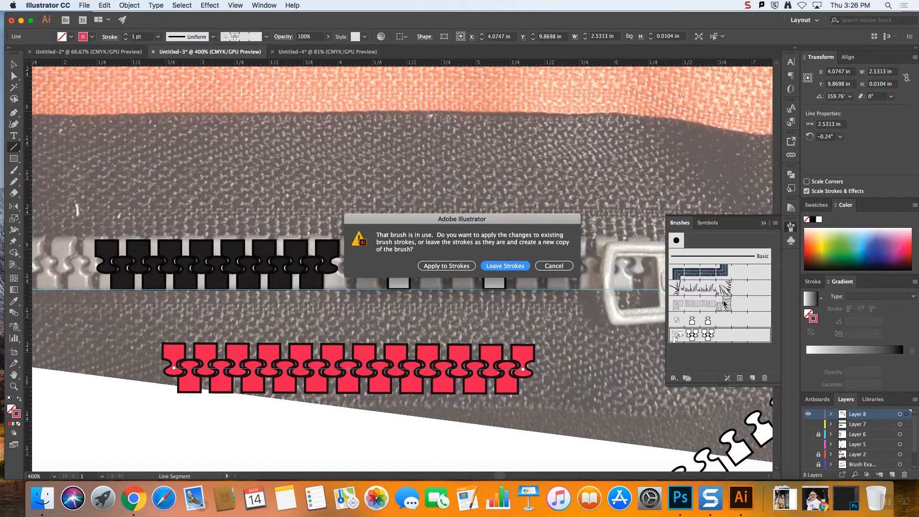
pyautogui.click(457, 266)
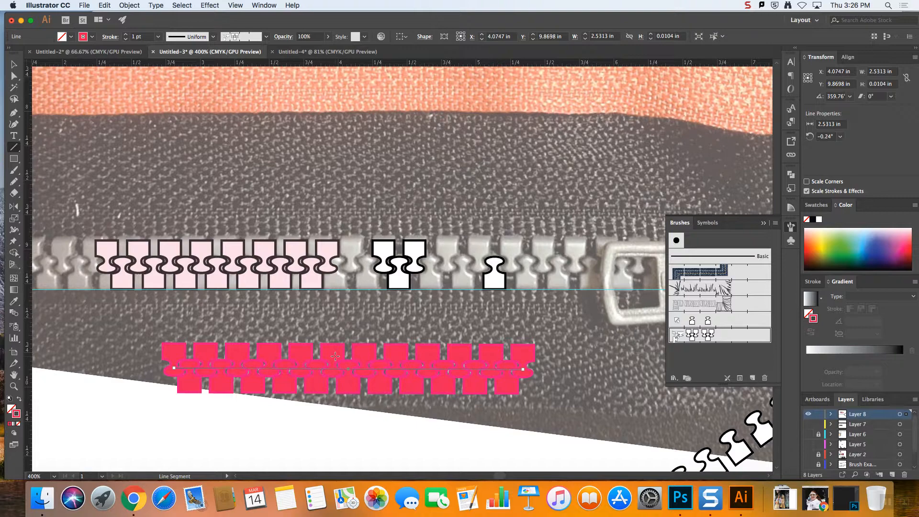
pyautogui.press('super+z')
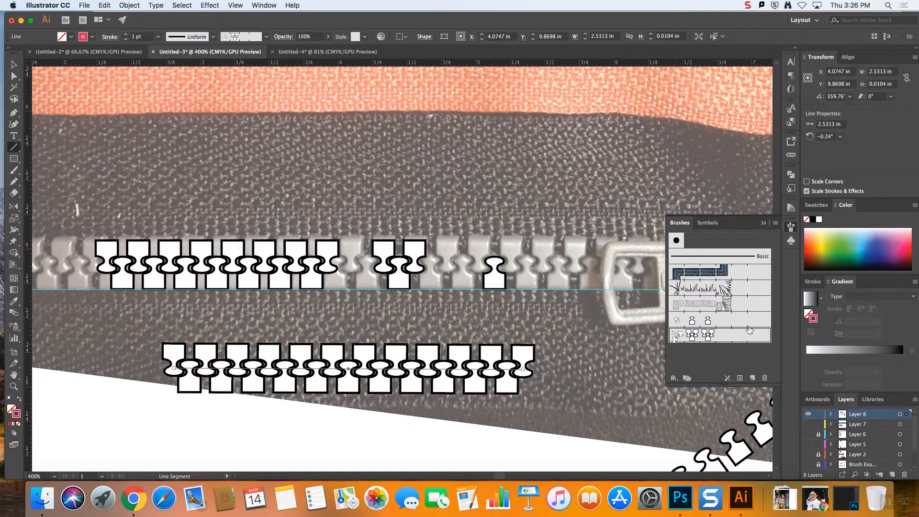
# Apply the interlocked-teeth brush to the plain horizontal line that meets the two diagonal rows of teeth
pyautogui.press('super+minus')
pyautogui.press('super+minus')
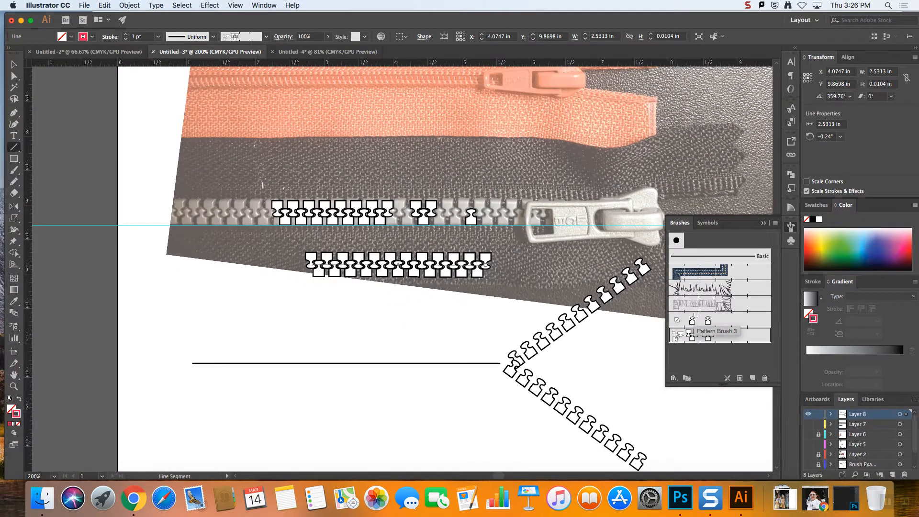
pyautogui.click(15, 65)
pyautogui.click(453, 363)
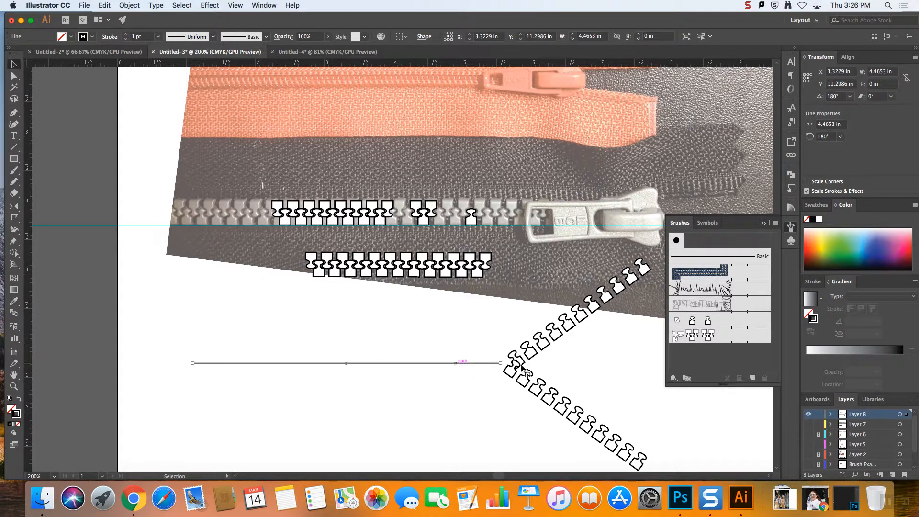
pyautogui.click(712, 336)
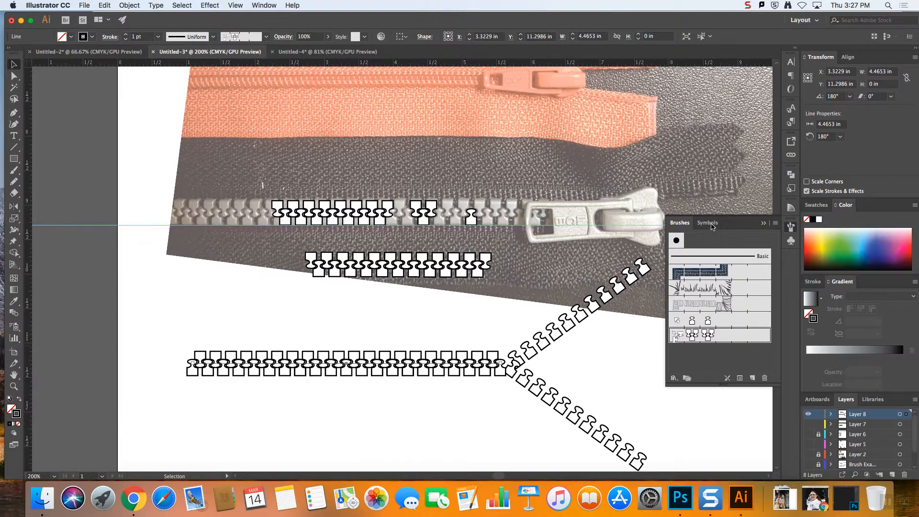
# Place the Zipper slider symbol where the closed teeth meet the diagonal rows and nudge it slightly upward
pyautogui.click(710, 223)
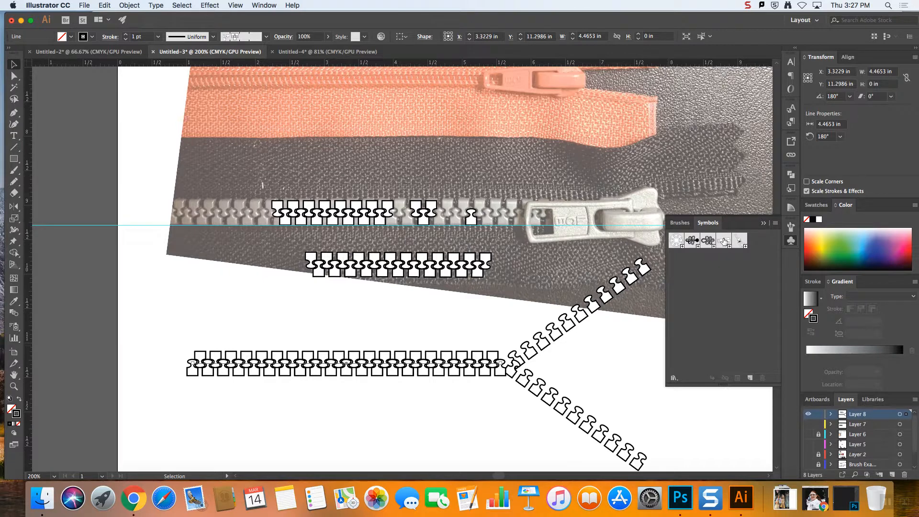
pyautogui.moveTo(723, 243); pyautogui.dragTo(479, 386)
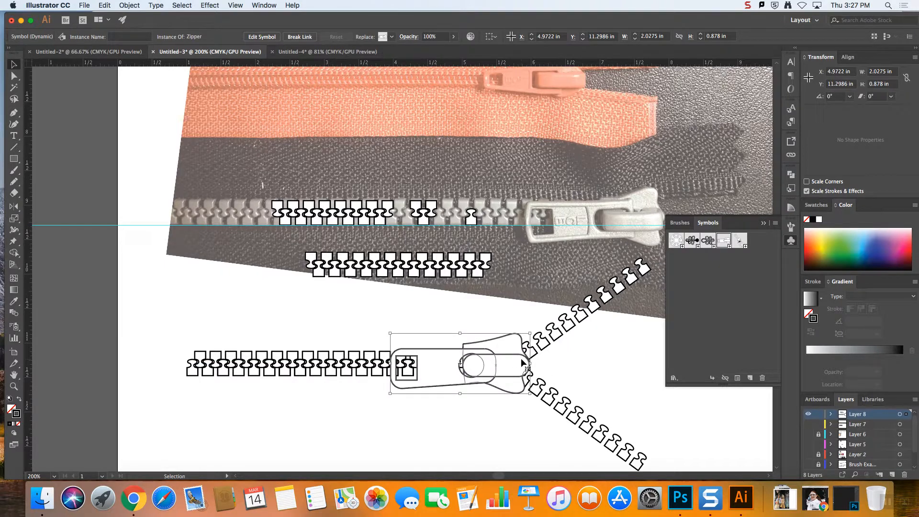
pyautogui.press('Up')
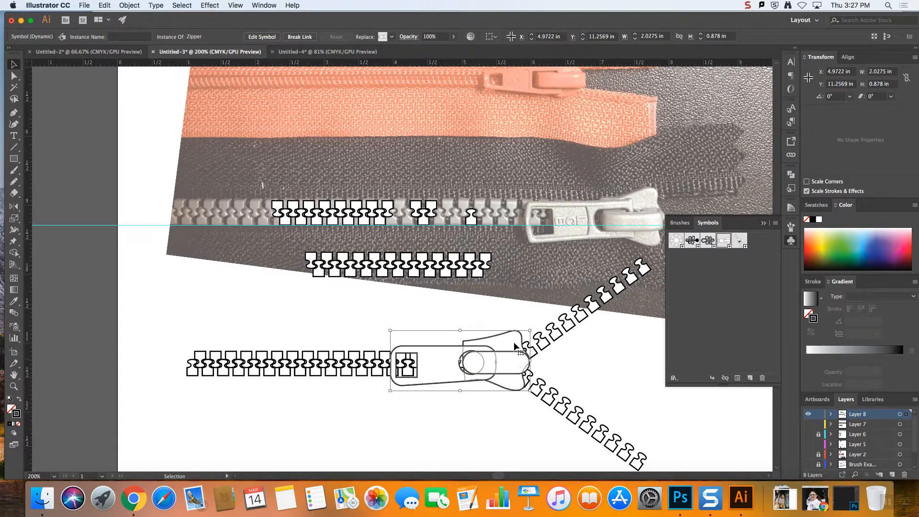
pyautogui.press('Up')
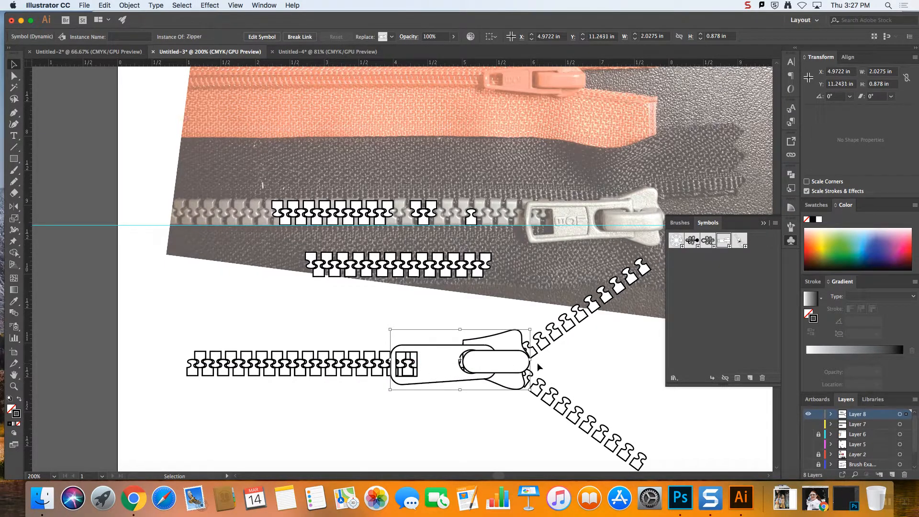
# Turn on Flip Across in the stroke options of the upper diagonal row of teeth
pyautogui.click(550, 351)
pyautogui.click(553, 331)
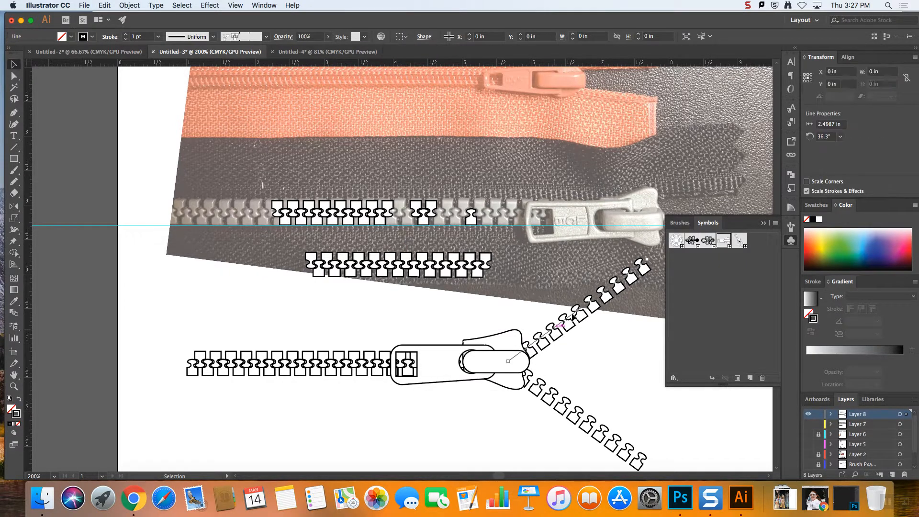
pyautogui.click(764, 223)
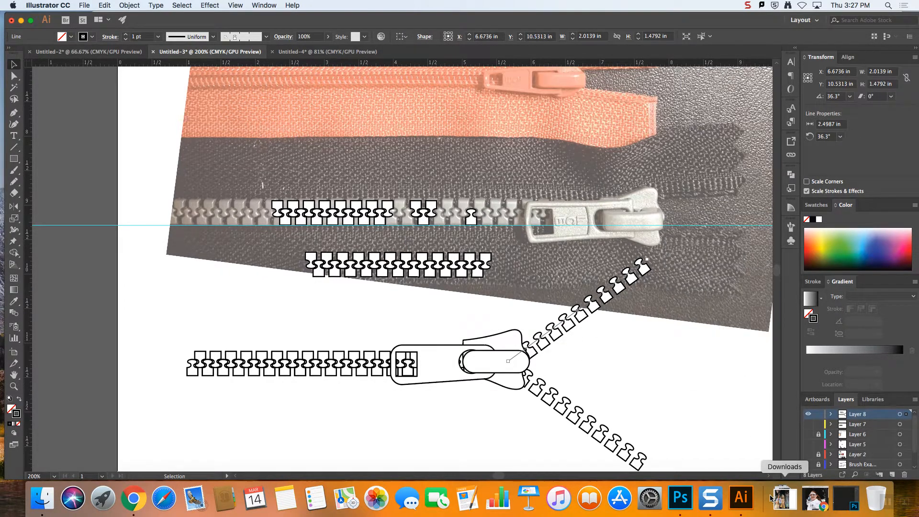
pyautogui.hscroll(5, 766, 477)
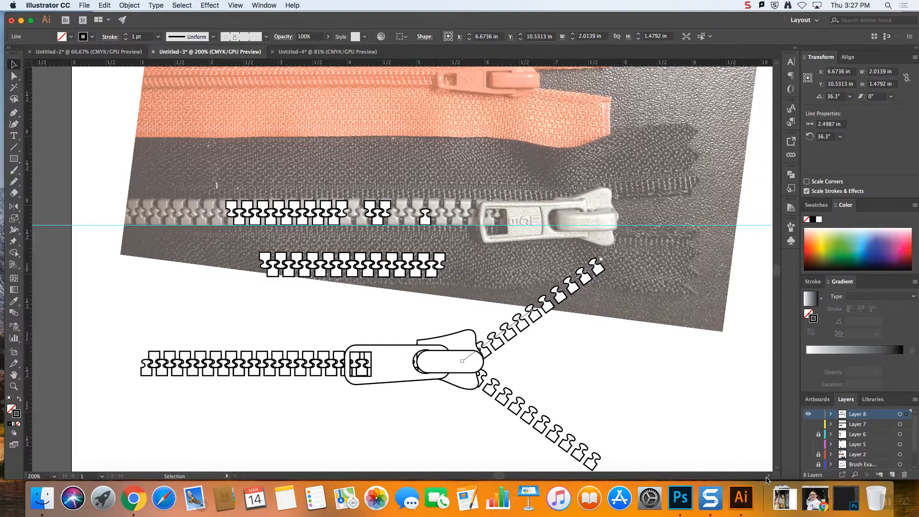
pyautogui.hscroll(2, 766, 477)
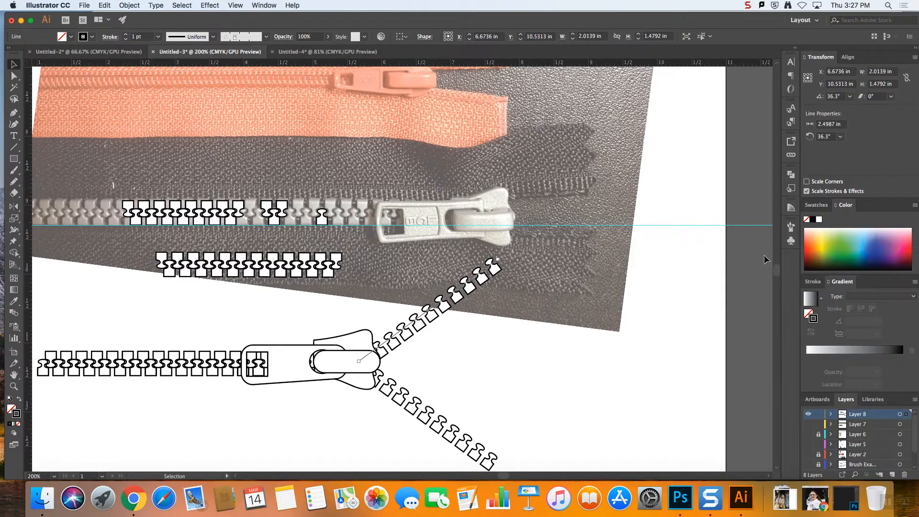
pyautogui.click(790, 227)
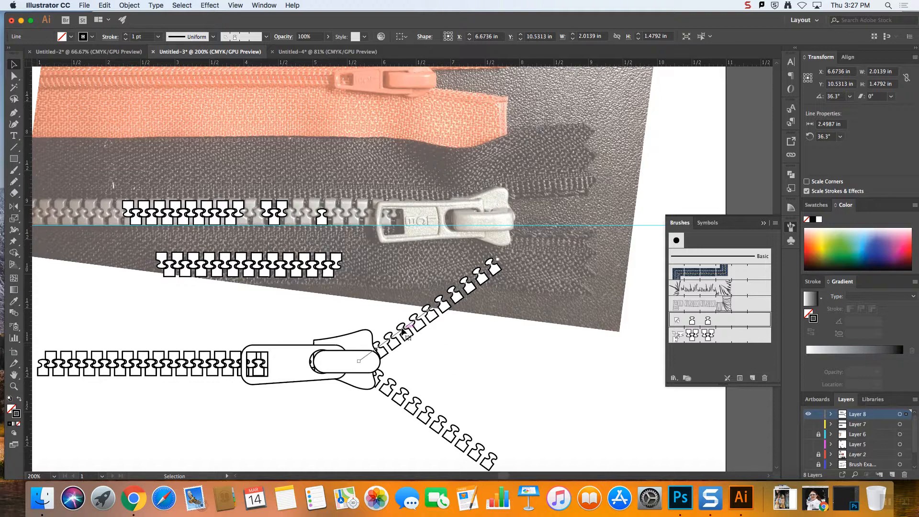
pyautogui.click(741, 379)
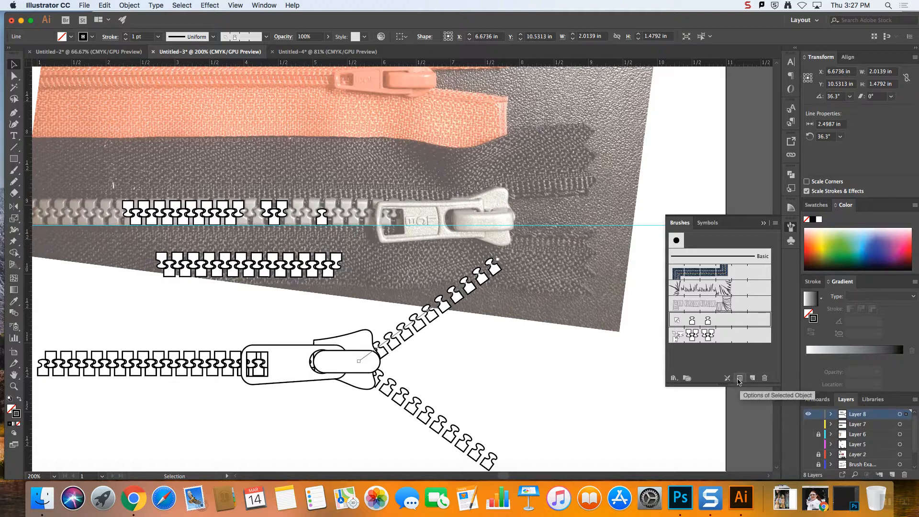
pyautogui.click(741, 379)
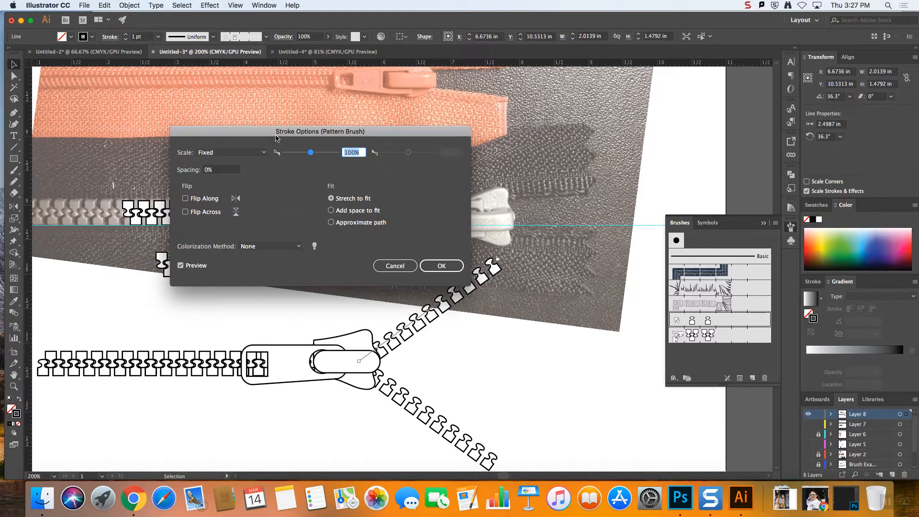
pyautogui.moveTo(276, 133); pyautogui.dragTo(206, 114)
pyautogui.click(115, 192)
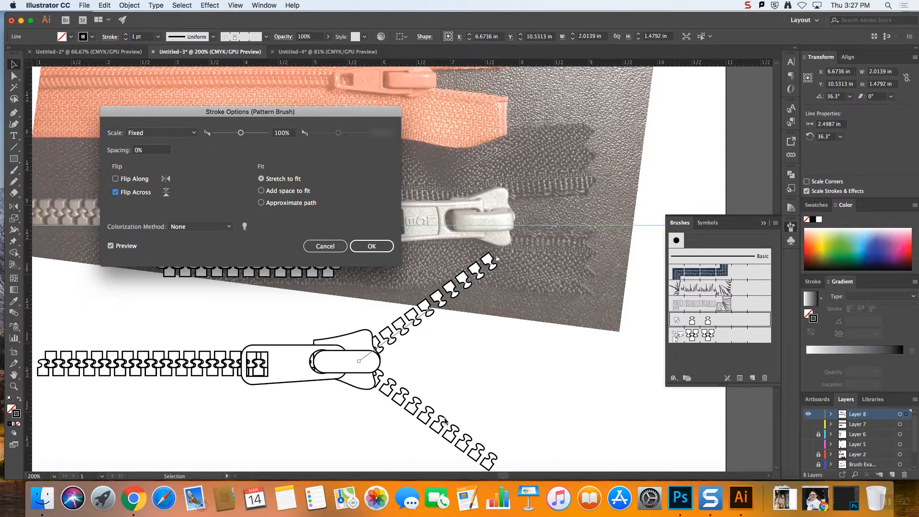
pyautogui.click(371, 247)
pyautogui.click(115, 179)
pyautogui.click(371, 246)
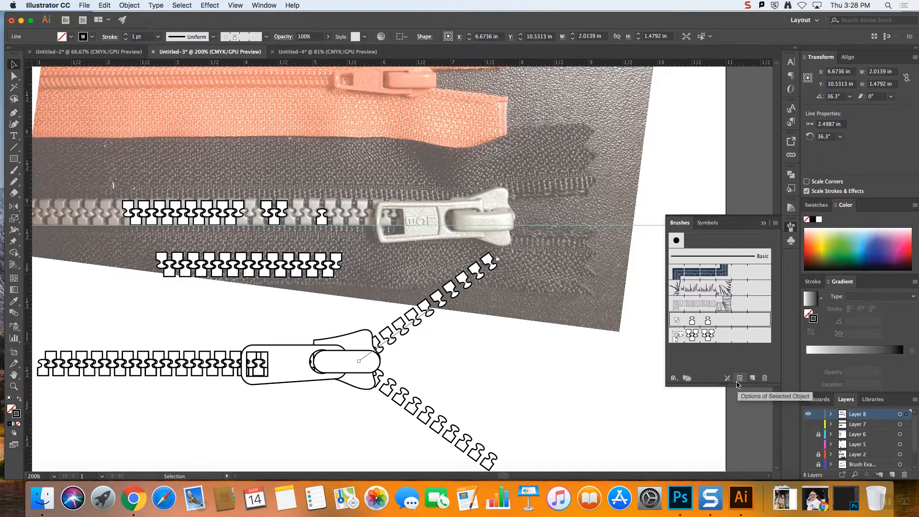
pyautogui.click(430, 364)
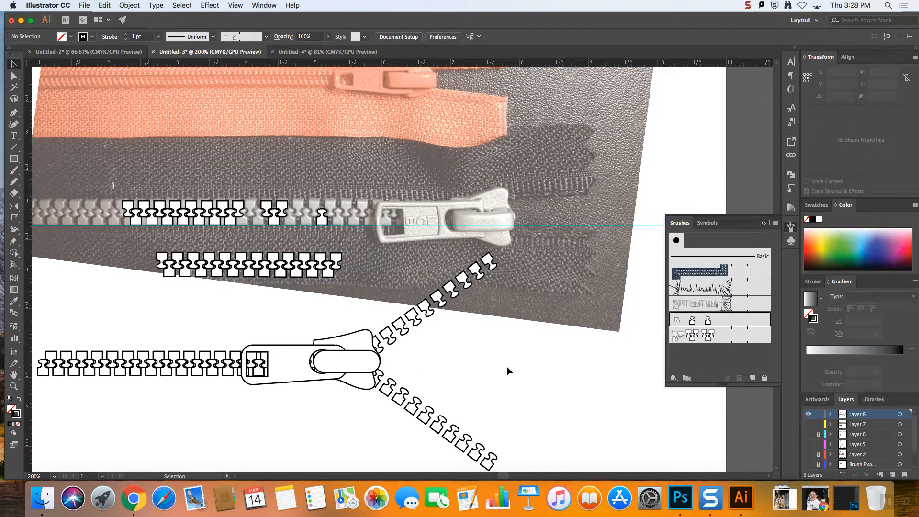
# Select the whole zipper with its slider and both diagonal rows, and move it about 1 in down, clear of the photo
pyautogui.press('super+minus')
pyautogui.press('super+minus')
pyautogui.press('v')
pyautogui.moveTo(440, 375); pyautogui.dragTo(246, 283)
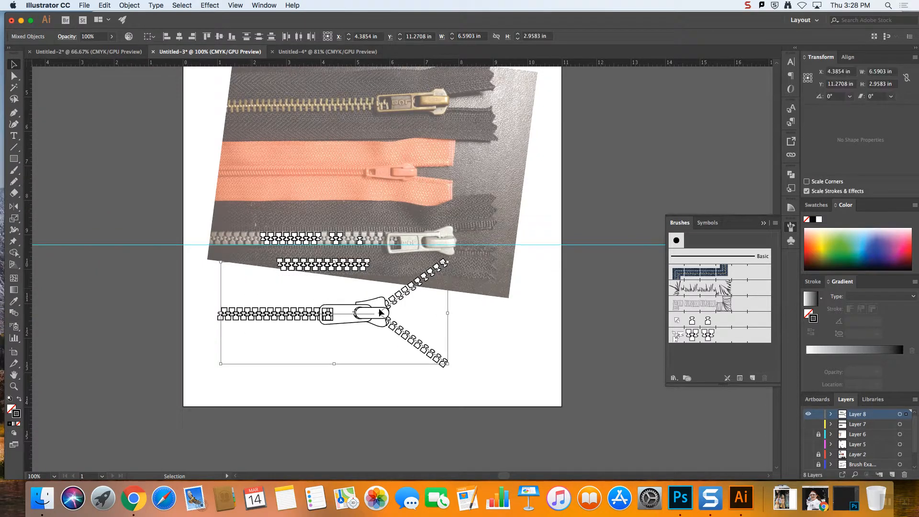
pyautogui.moveTo(376, 317); pyautogui.dragTo(370, 352)
pyautogui.click(532, 333)
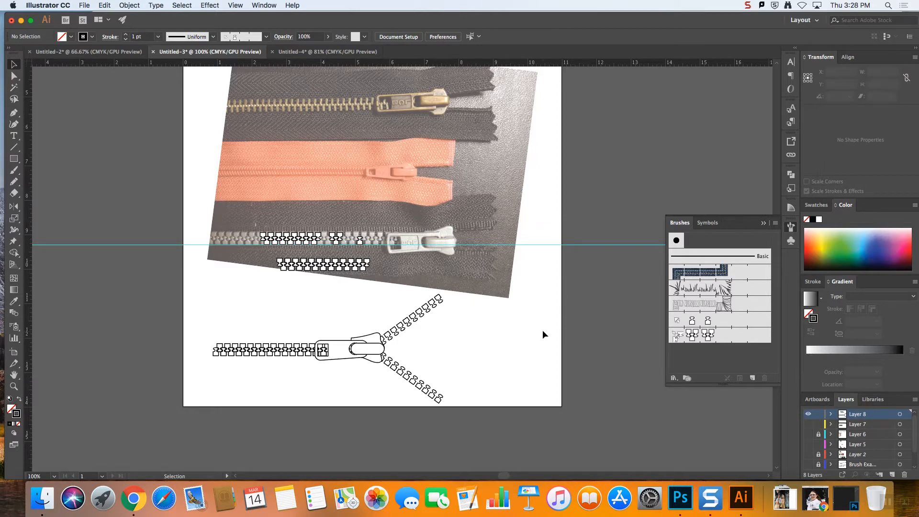
# Expand the appearance of the lower diagonal row of zipper teeth into editable shapes
pyautogui.click(404, 379)
pyautogui.press('super+equal')
pyautogui.press('super+equal')
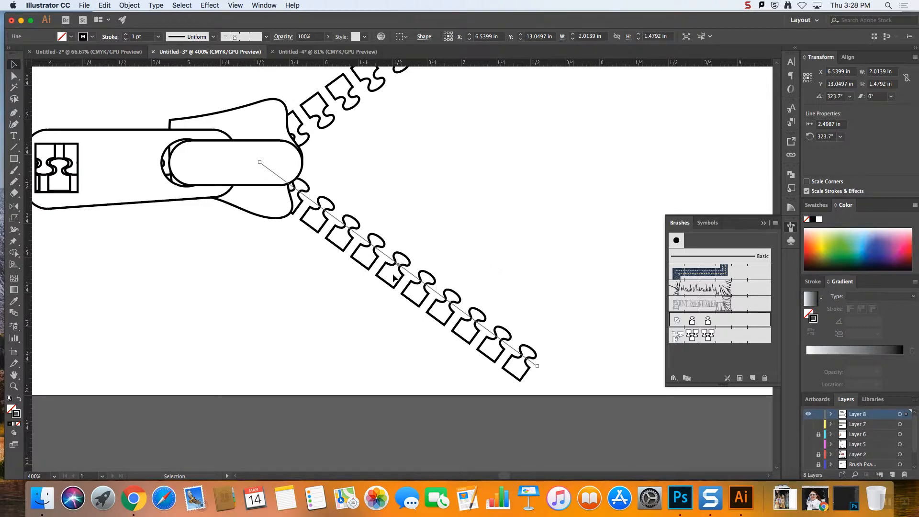
pyautogui.click(130, 5)
pyautogui.moveTo(134, 18)
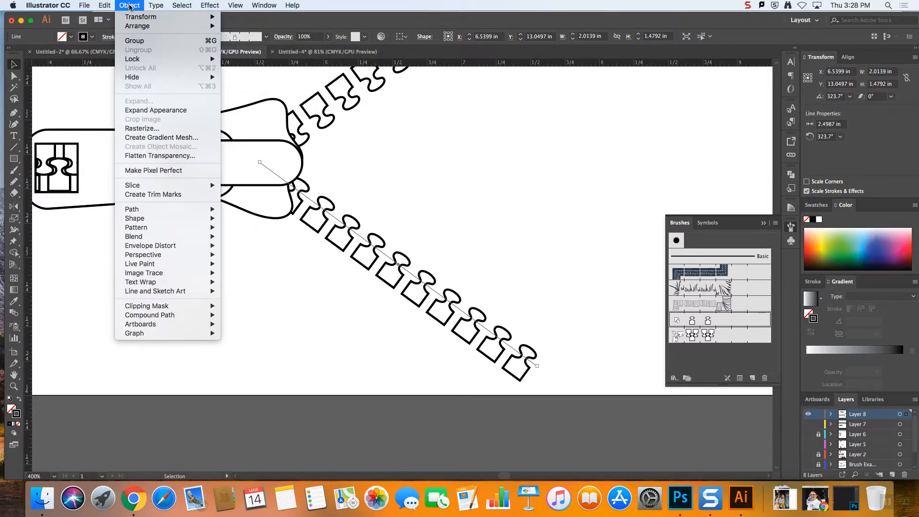
pyautogui.click(170, 115)
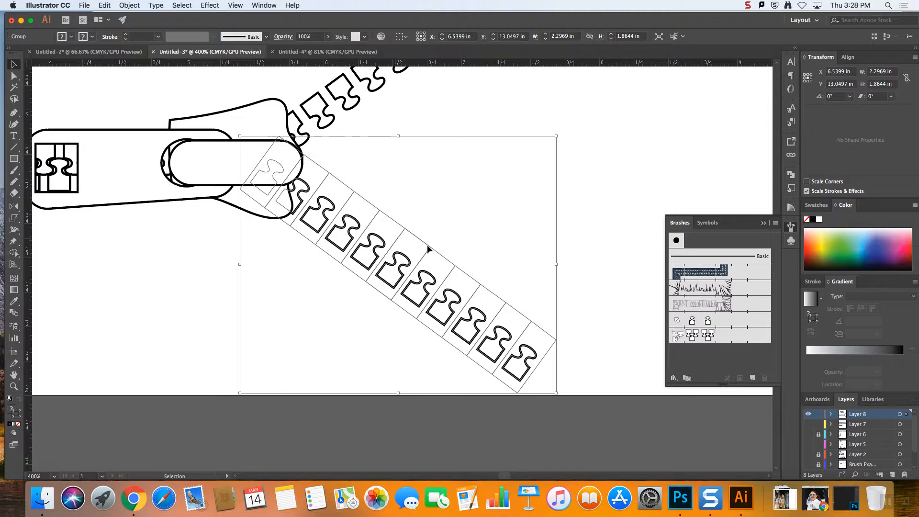
pyautogui.click(446, 224)
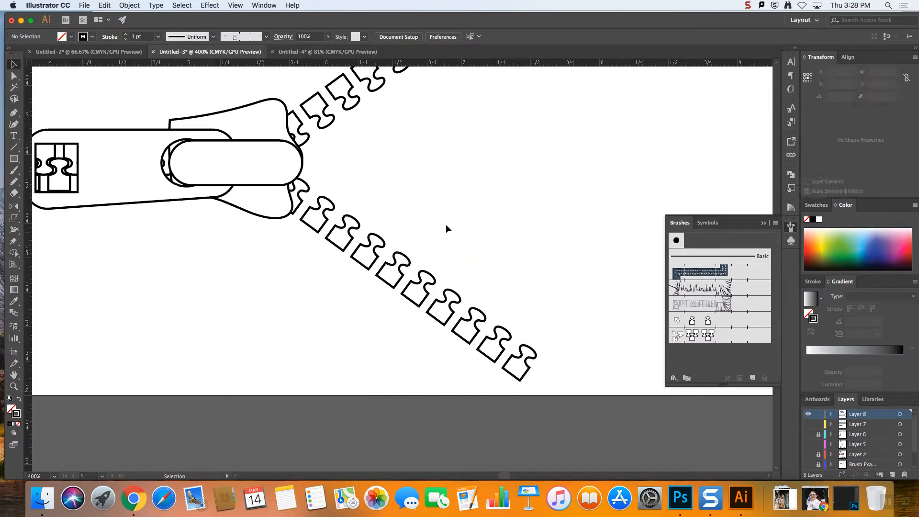
# Isolate one tooth in the middle of the expanded row, fill it with bright red FF0049, and leave isolation
pyautogui.doubleClick(421, 243)
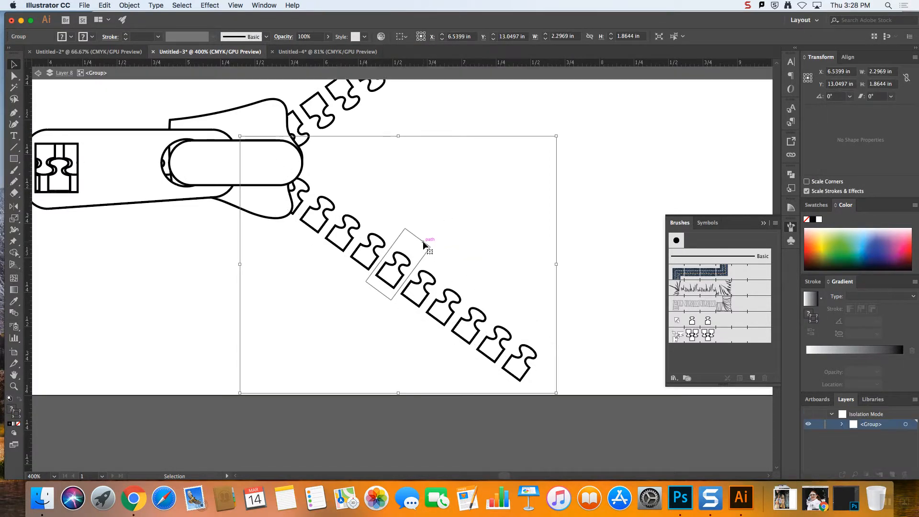
pyautogui.click(423, 242)
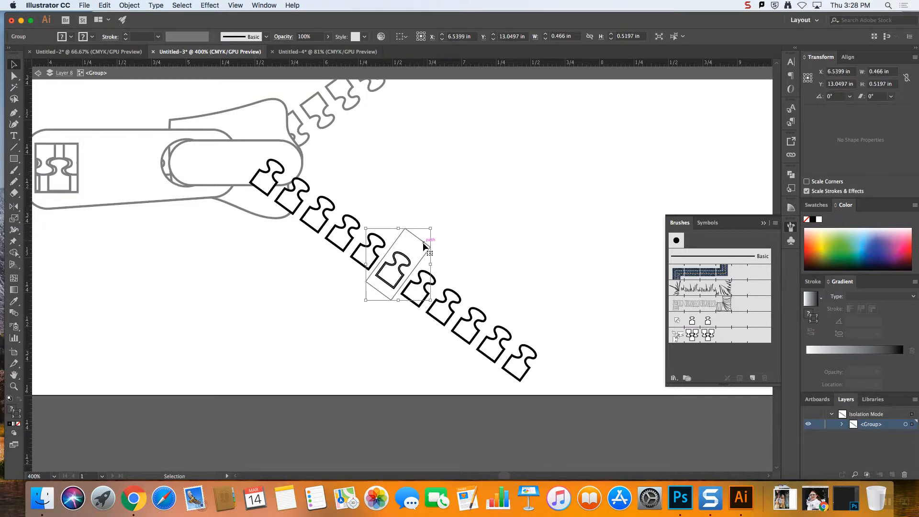
pyautogui.press('Delete')
pyautogui.press('cmd+z')
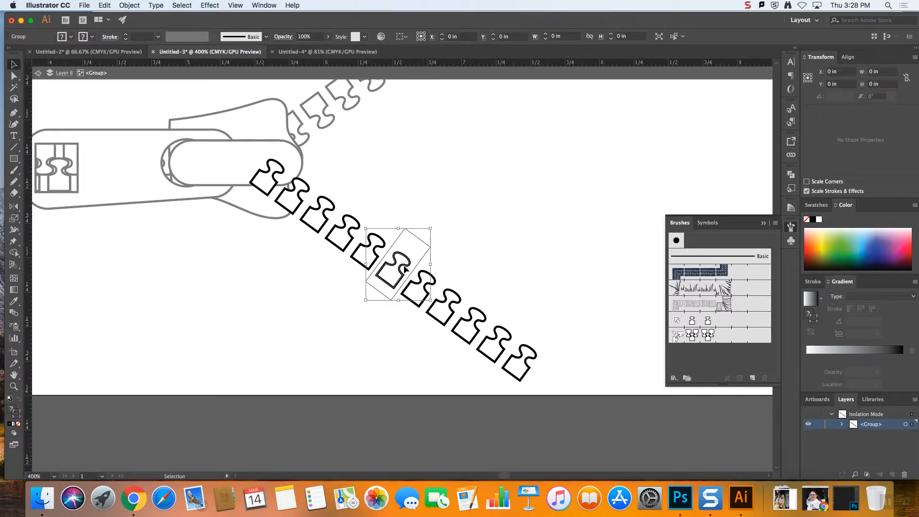
pyautogui.doubleClick(405, 269)
pyautogui.click(405, 269)
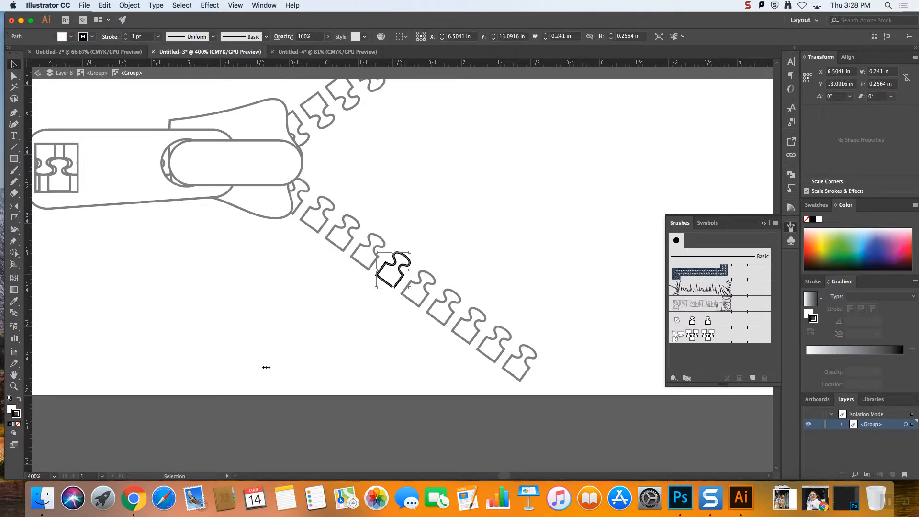
pyautogui.click(10, 409)
pyautogui.doubleClick(11, 408)
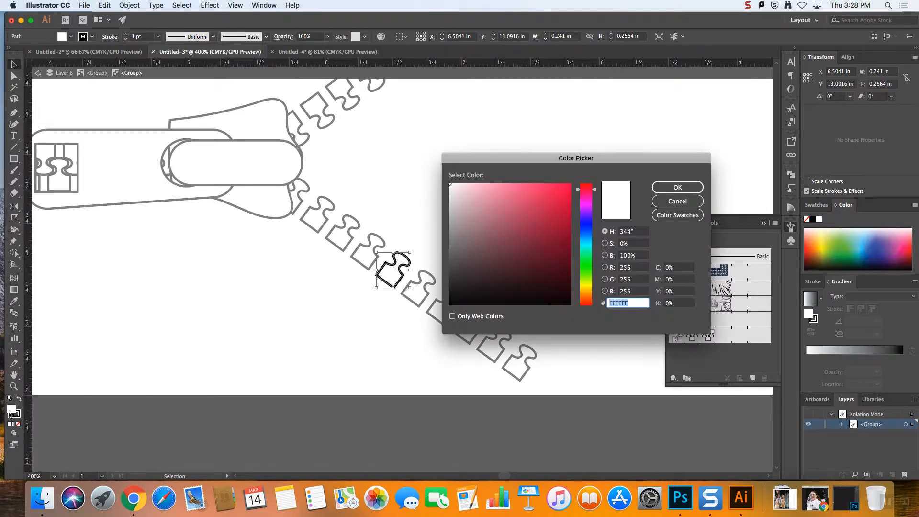
pyautogui.click(570, 185)
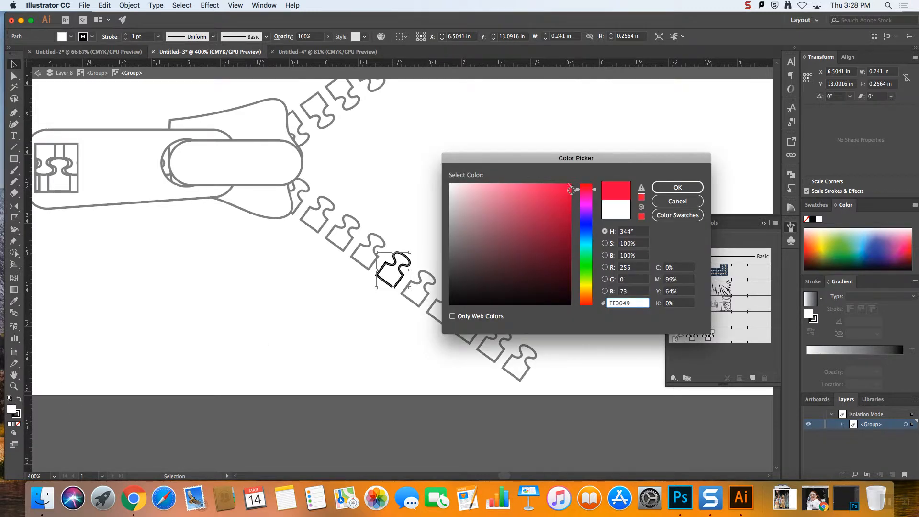
pyautogui.click(688, 187)
pyautogui.press('Escape')
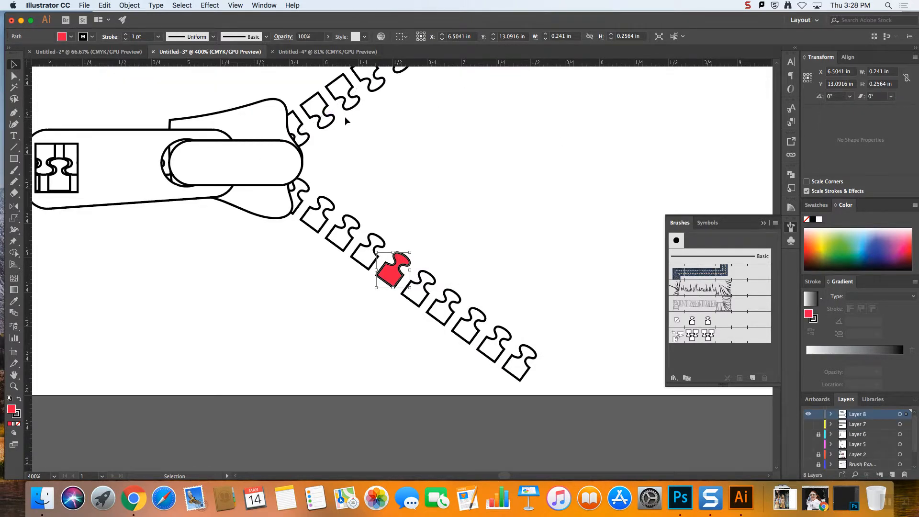
pyautogui.click(498, 216)
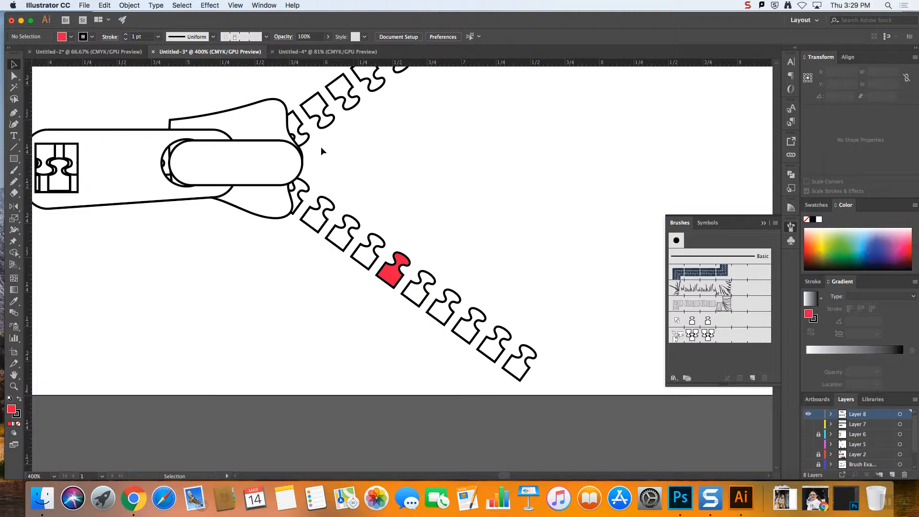
# Switch to the Untitled-2 document with the photo collage and the row of white squares
pyautogui.click(110, 52)
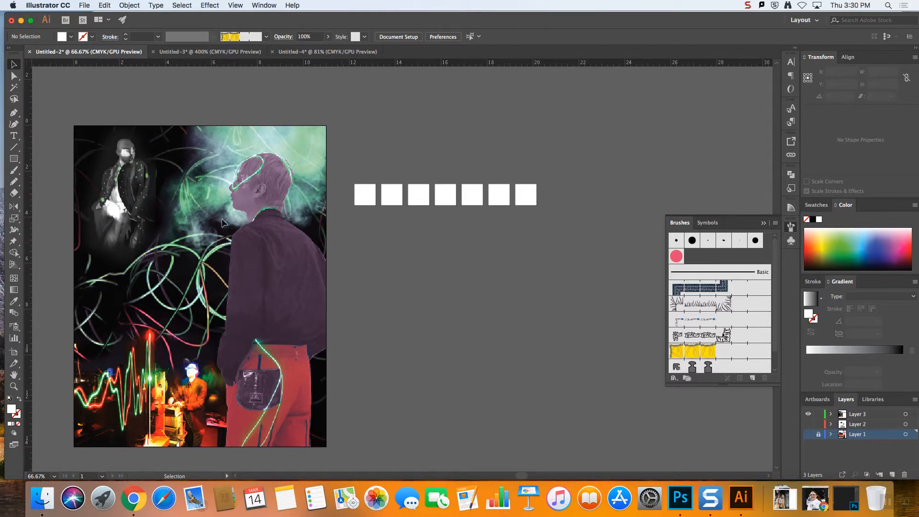
pyautogui.hscroll(-5, 516, 477)
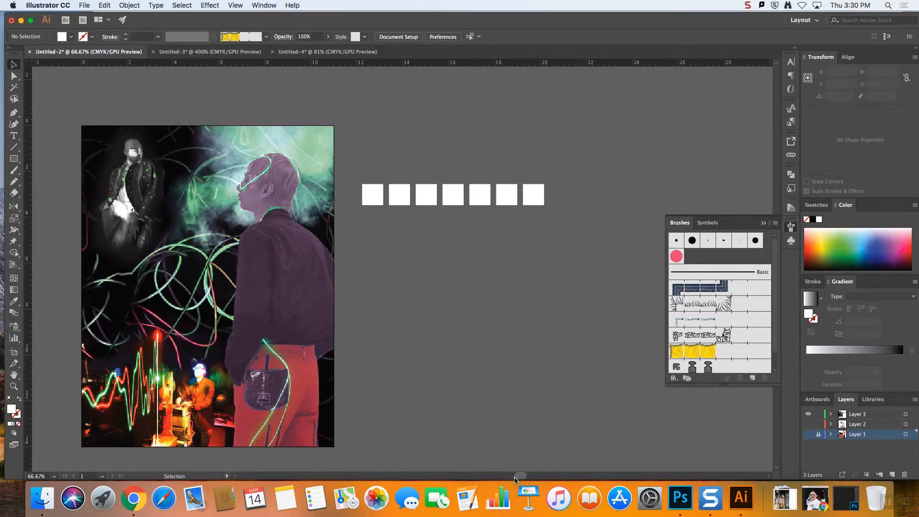
pyautogui.click(202, 153)
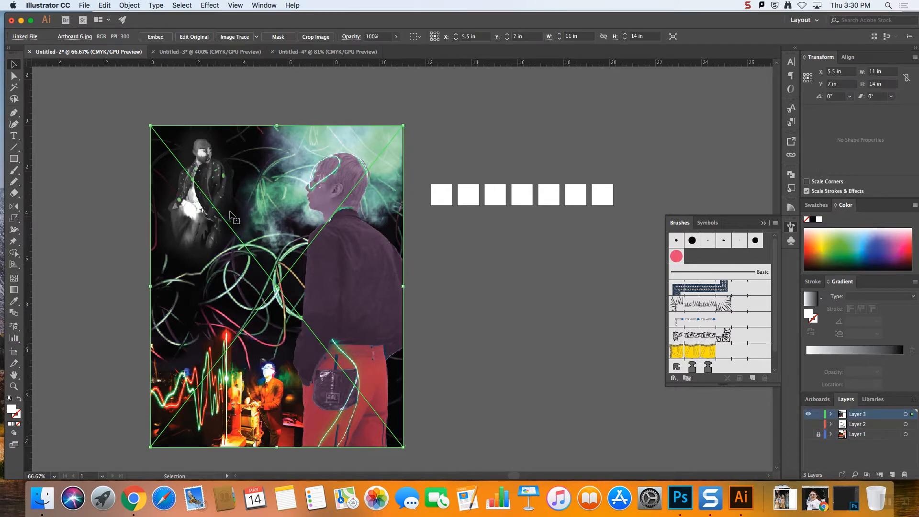
pyautogui.click(15, 303)
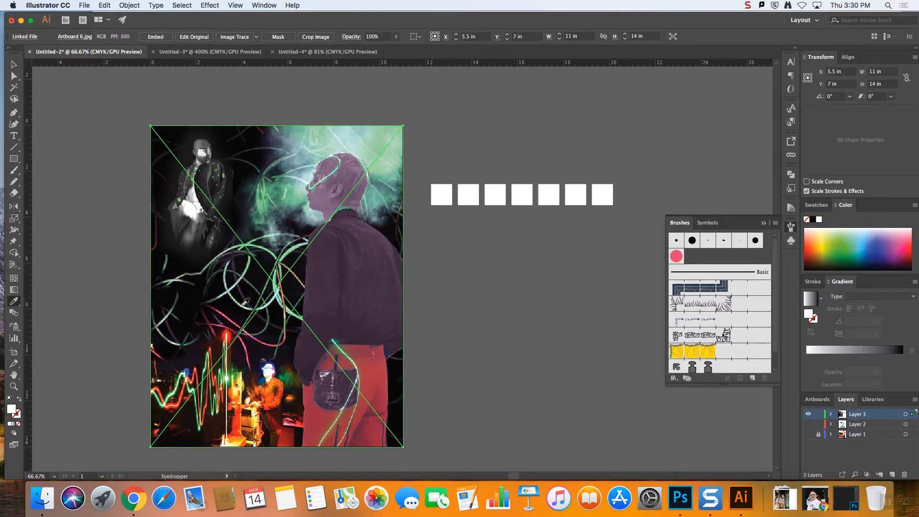
pyautogui.click(14, 64)
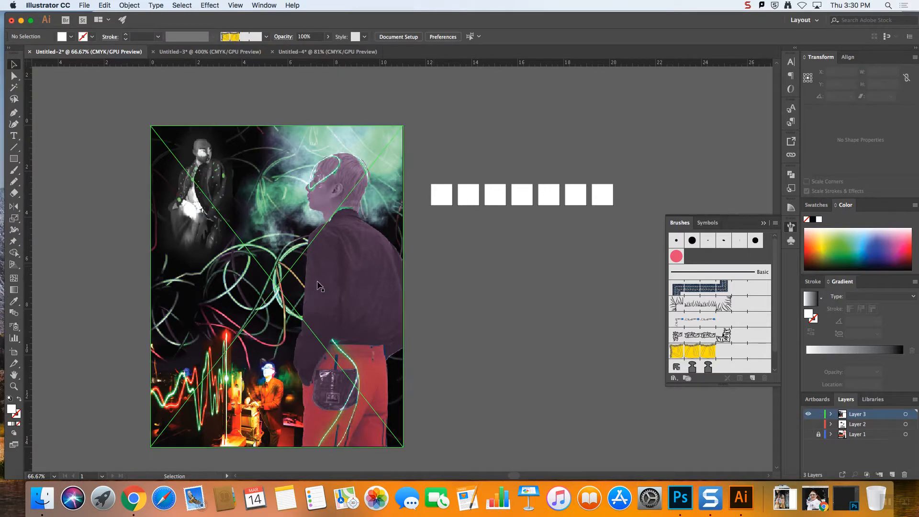
pyautogui.moveTo(329, 285); pyautogui.dragTo(353, 274)
pyautogui.click(459, 224)
pyautogui.click(446, 197)
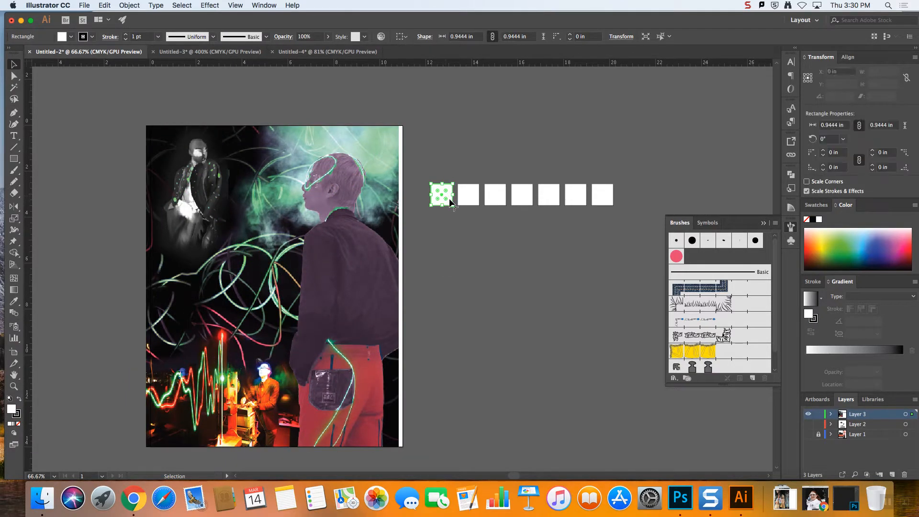
pyautogui.click(468, 197)
pyautogui.click(494, 203)
pyautogui.click(531, 225)
pyautogui.moveTo(390, 238); pyautogui.dragTo(398, 238)
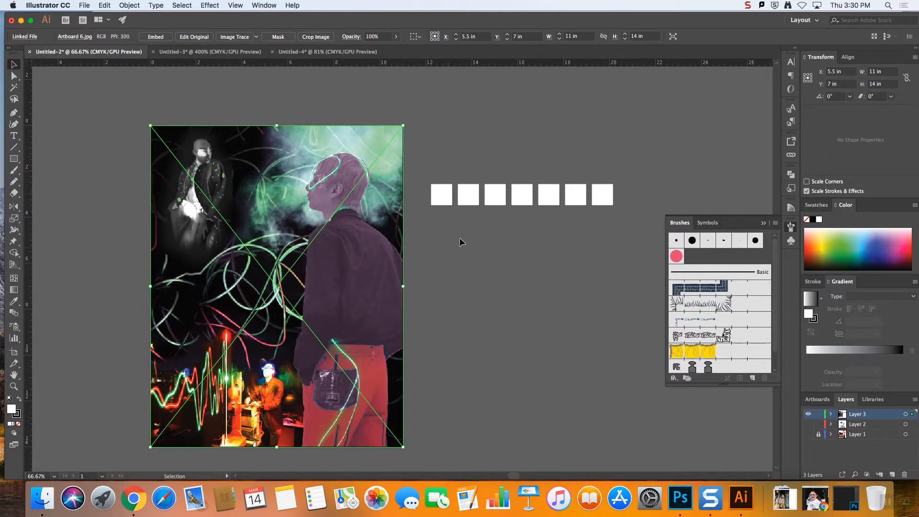
# Fill the first white square with the muted red sampled from the trousers in the collage
pyautogui.click(481, 250)
pyautogui.click(448, 202)
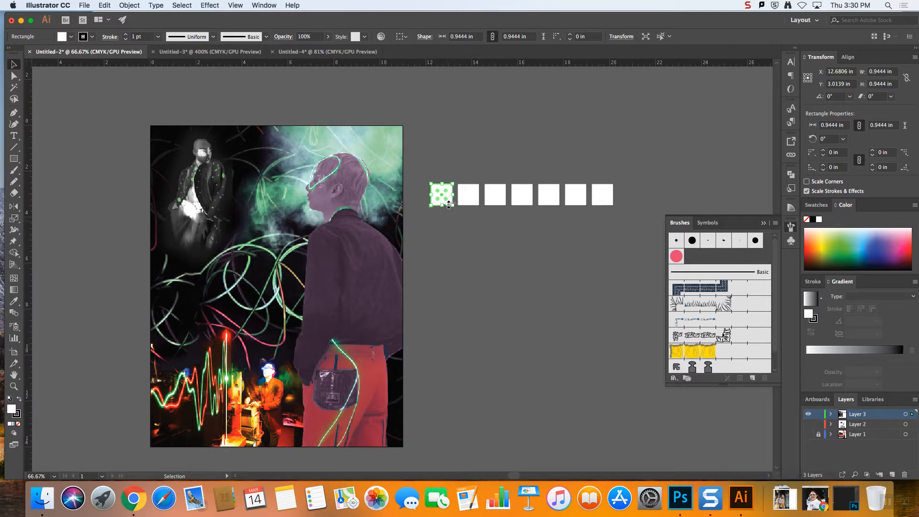
pyautogui.click(14, 304)
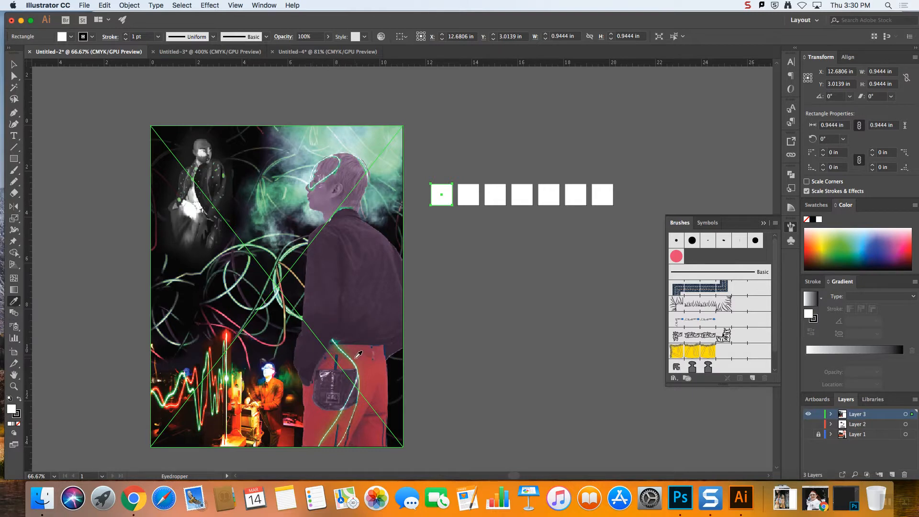
pyautogui.click(372, 377)
pyautogui.click(370, 377)
pyautogui.click(373, 374)
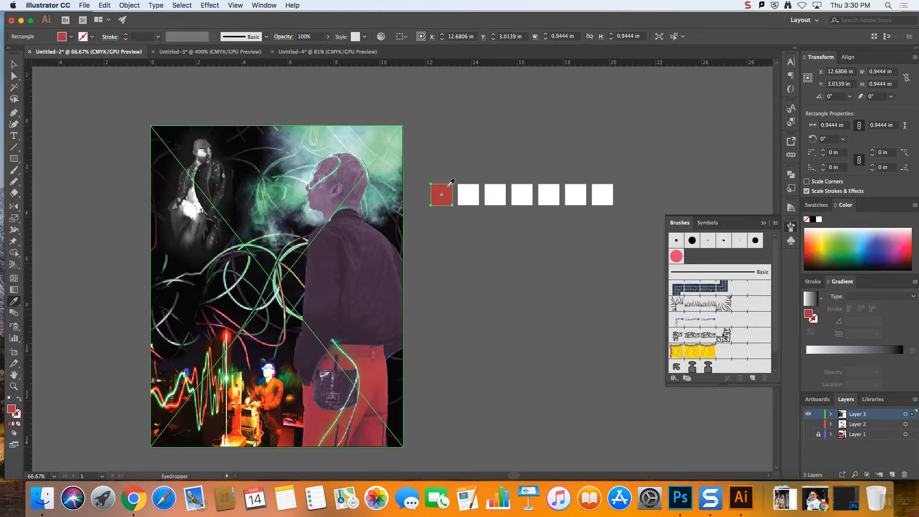
# Fill the second square with pale green sampled from the light trails and the third with near-black from the collage's dark background
pyautogui.click(11, 61)
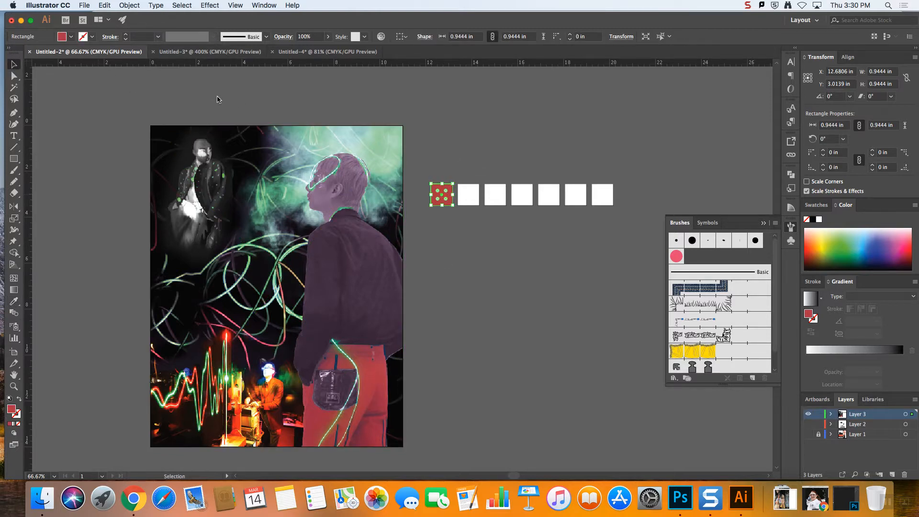
pyautogui.click(473, 203)
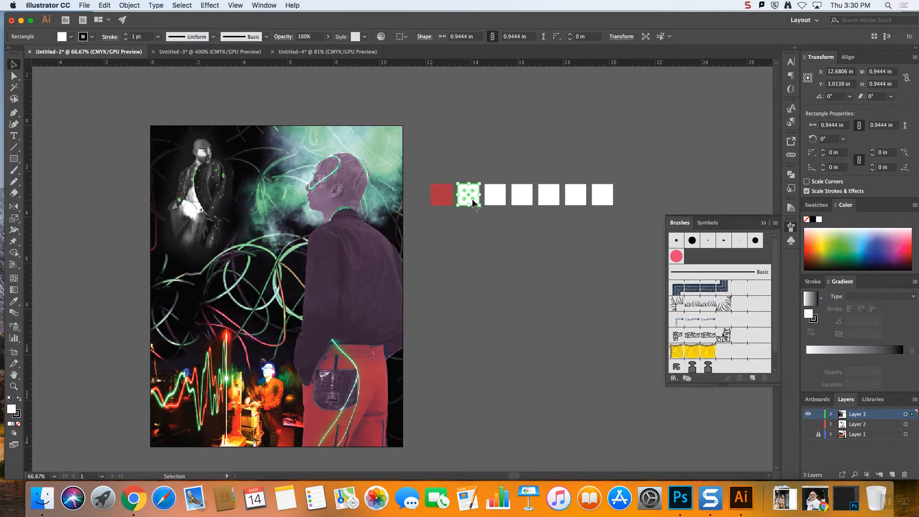
pyautogui.click(13, 301)
pyautogui.click(233, 287)
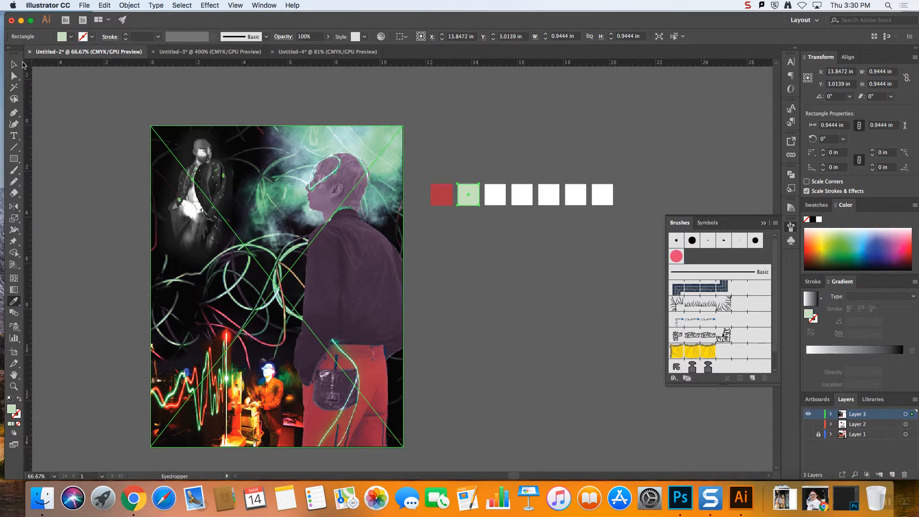
pyautogui.click(15, 64)
pyautogui.click(495, 193)
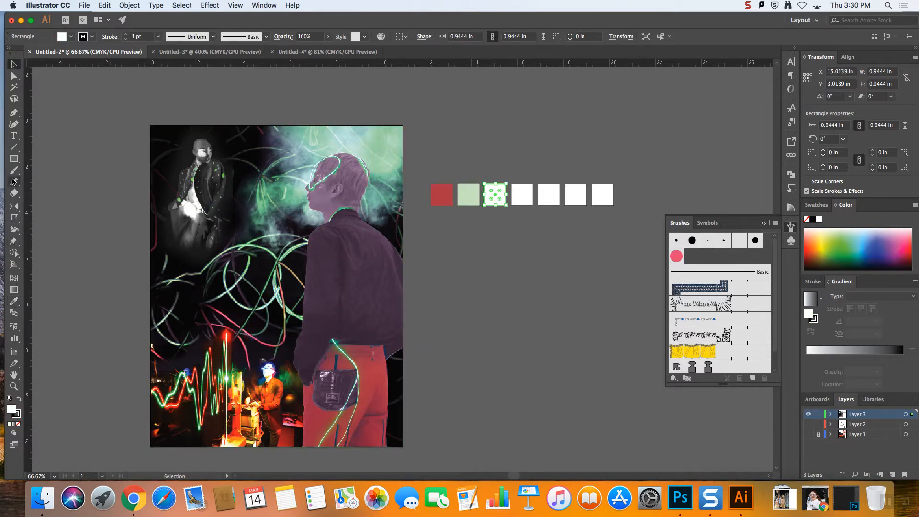
pyautogui.click(14, 301)
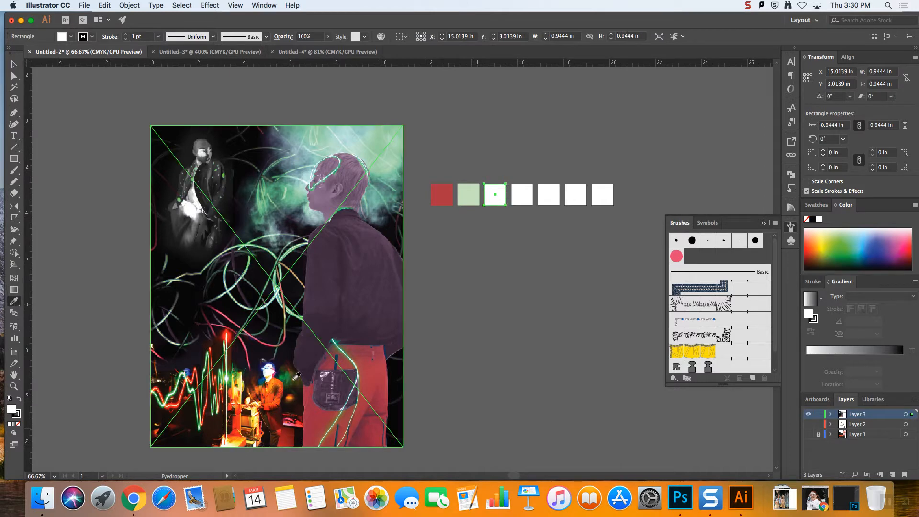
pyautogui.click(293, 386)
# Fill the fourth square with orange-red sampled from the glowing waveform and the fifth with blue from the small figure beside it
pyautogui.click(13, 65)
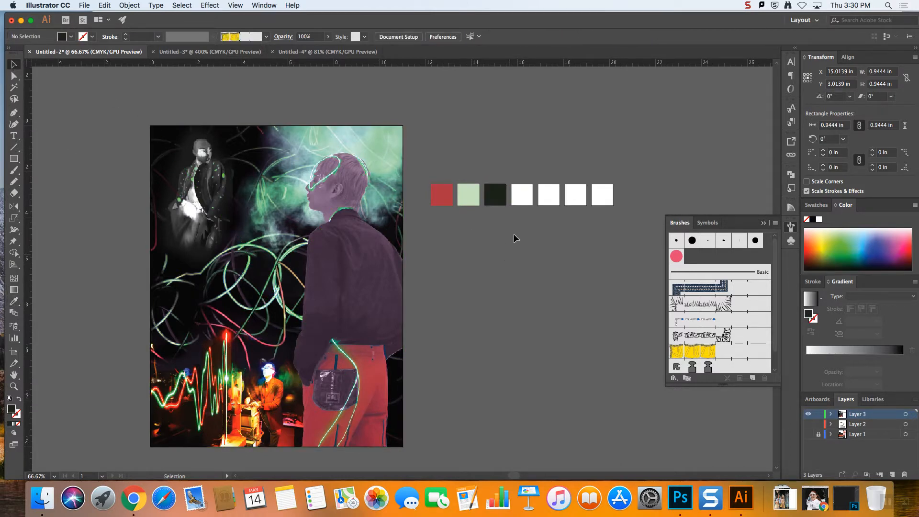
pyautogui.click(522, 194)
pyautogui.click(12, 304)
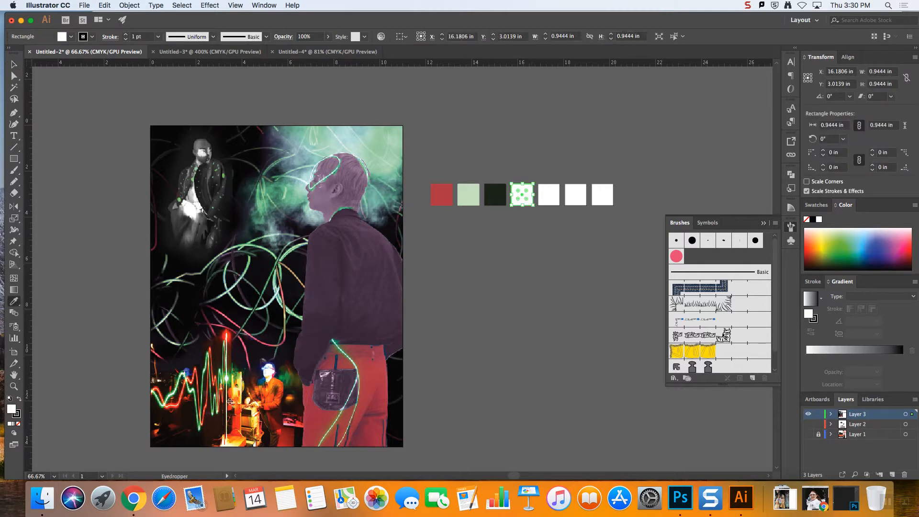
pyautogui.click(194, 379)
pyautogui.press('v')
pyautogui.click(549, 194)
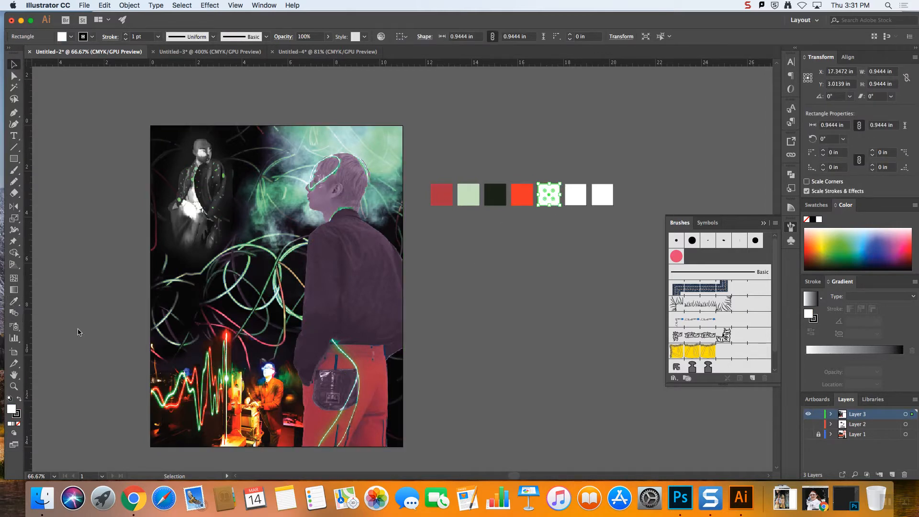
pyautogui.click(14, 302)
pyautogui.click(266, 376)
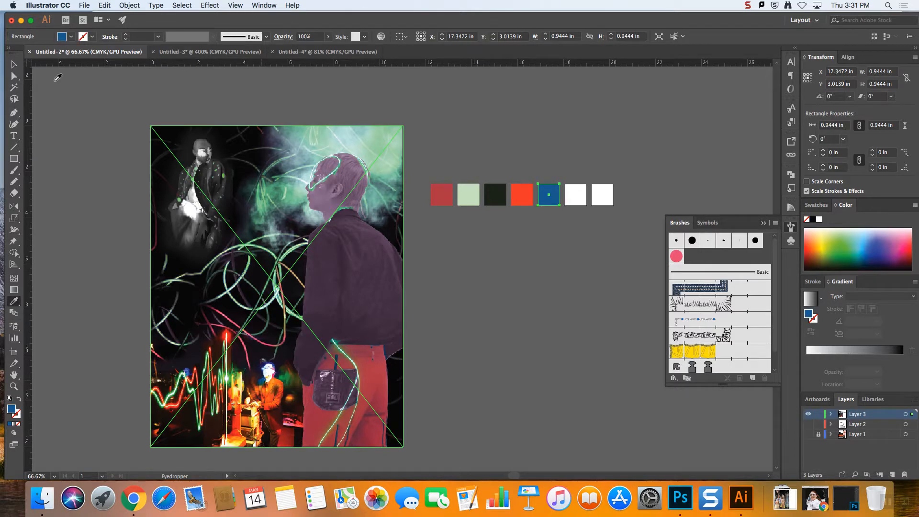
# Fill the sixth square with dark green sampled from the glow beside the small figure, and deselect it
pyautogui.press('v')
pyautogui.click(619, 252)
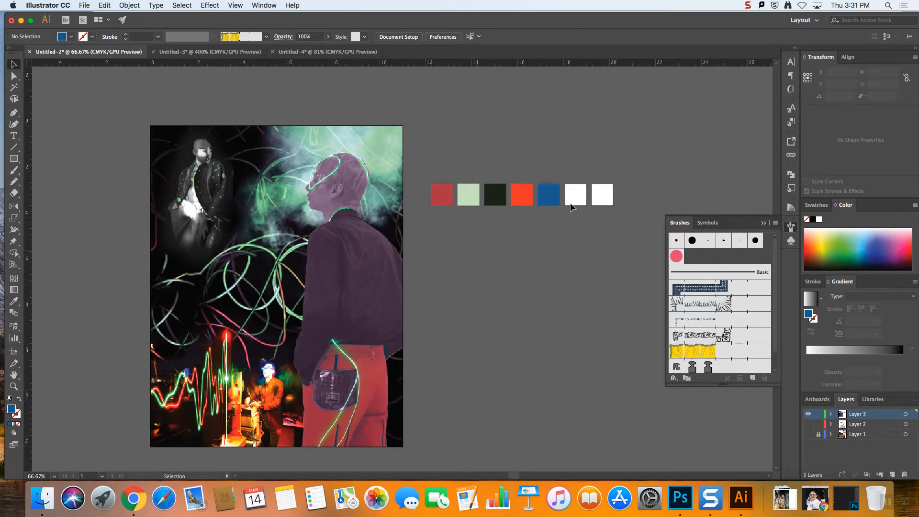
pyautogui.click(575, 196)
pyautogui.click(14, 302)
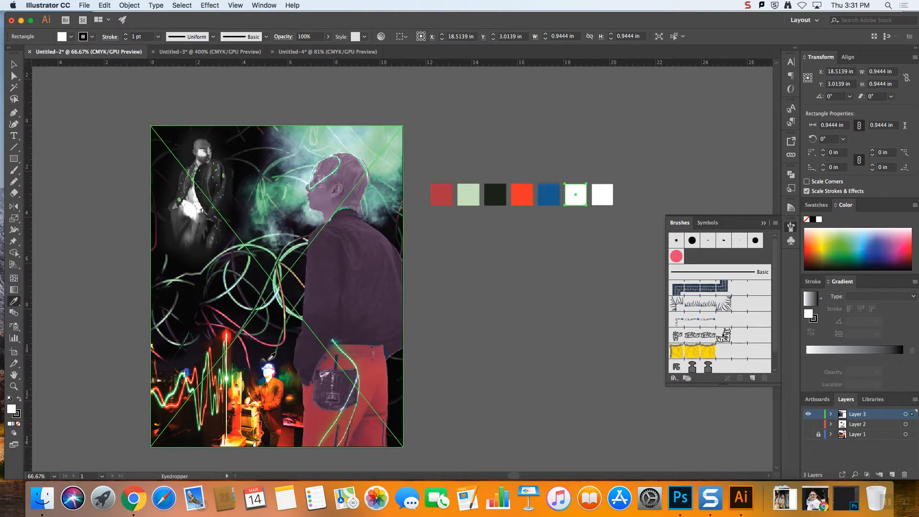
pyautogui.click(288, 376)
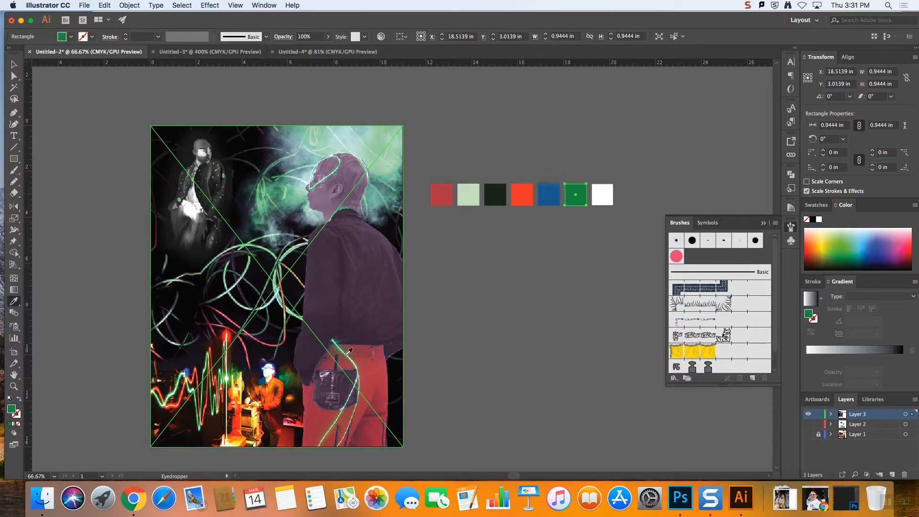
pyautogui.click(14, 63)
pyautogui.click(582, 225)
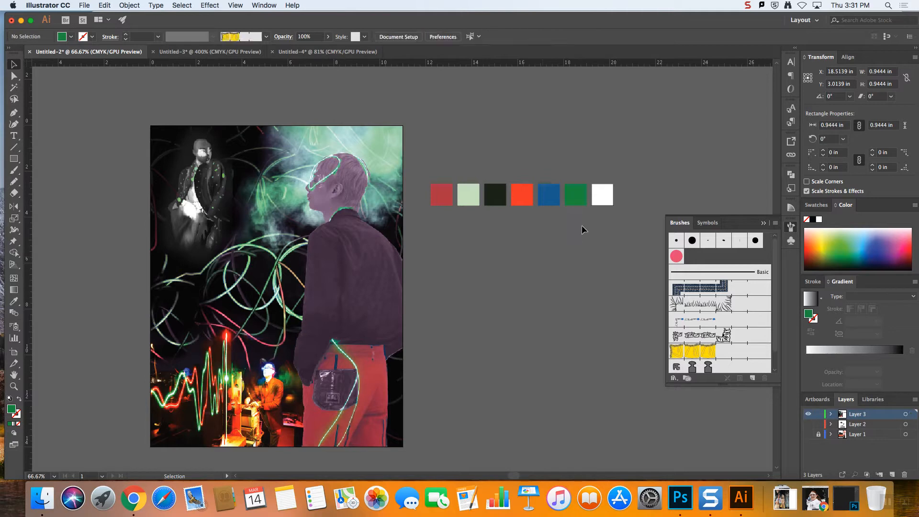
# Fill the seventh square with light grey sampled from the white-lit figure in the collage's upper corner, and deselect it
pyautogui.click(605, 202)
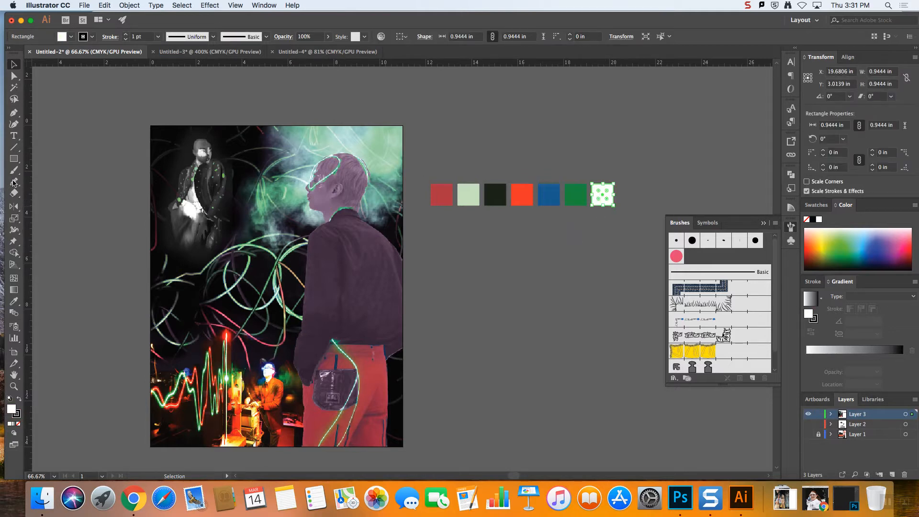
pyautogui.click(14, 301)
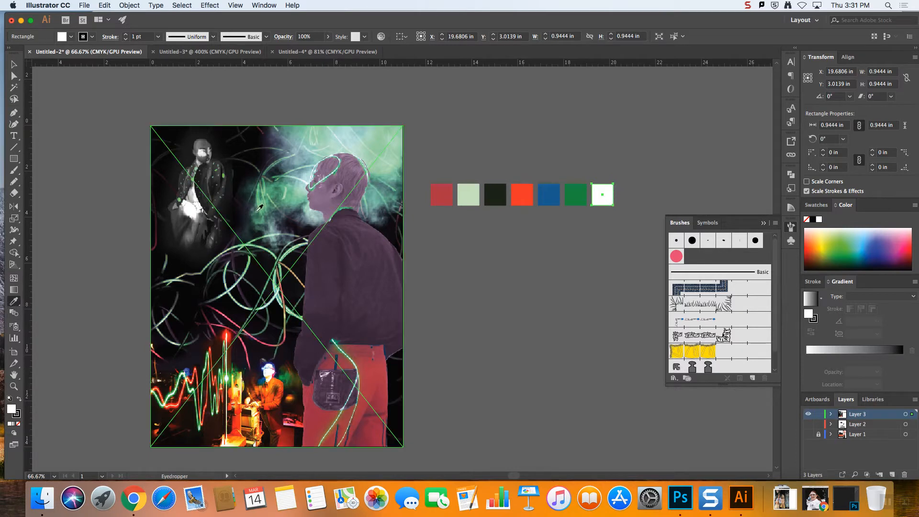
pyautogui.click(187, 208)
pyautogui.click(187, 207)
pyautogui.click(184, 210)
pyautogui.click(185, 209)
pyautogui.click(185, 209)
pyautogui.moveTo(184, 210)
pyautogui.mouseDown()
pyautogui.moveTo(179, 220)
pyautogui.moveTo(183, 214)
pyautogui.mouseUp()
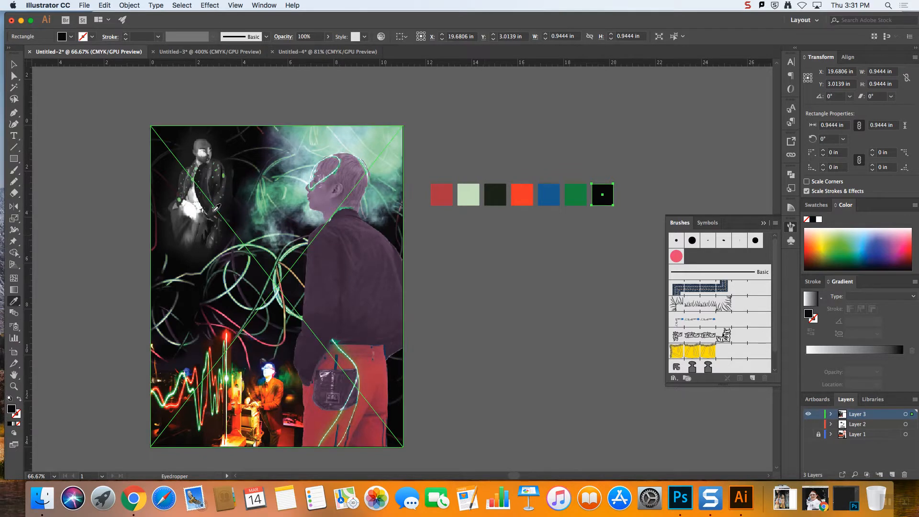
pyautogui.click(186, 206)
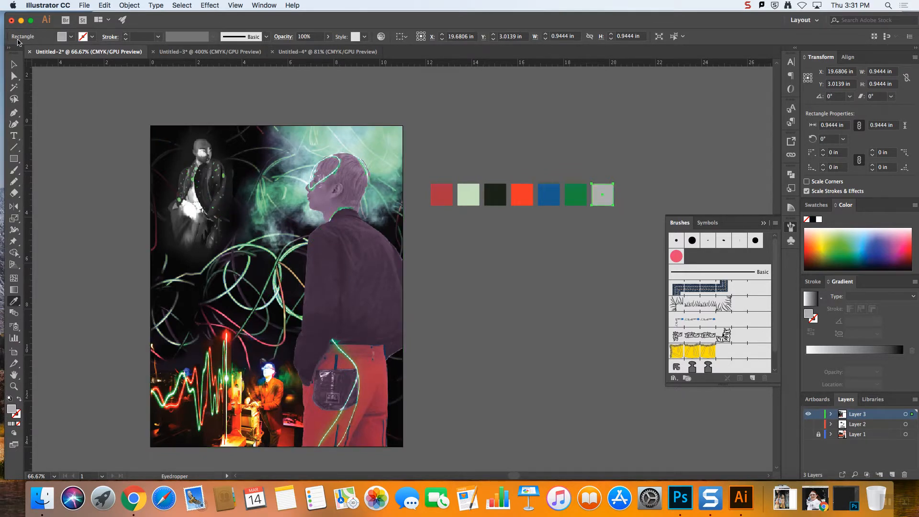
pyautogui.click(587, 289)
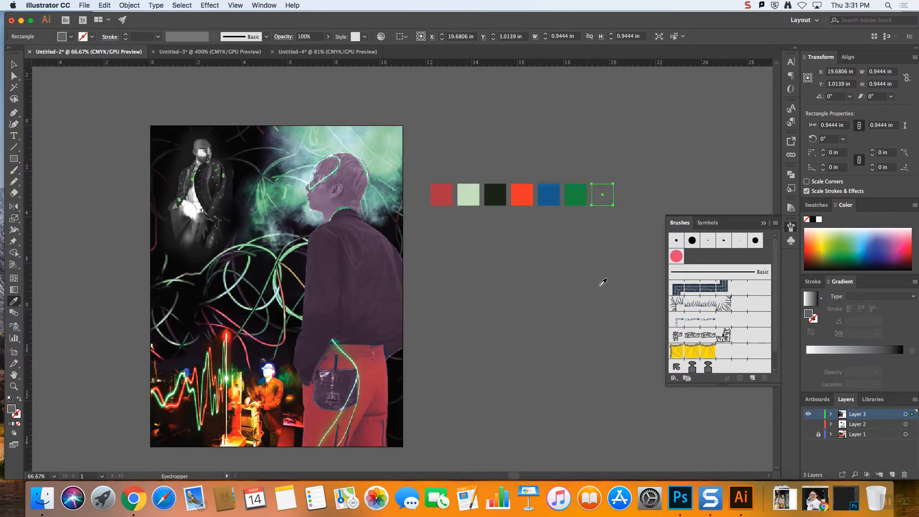
pyautogui.press('super+z')
pyautogui.click(13, 64)
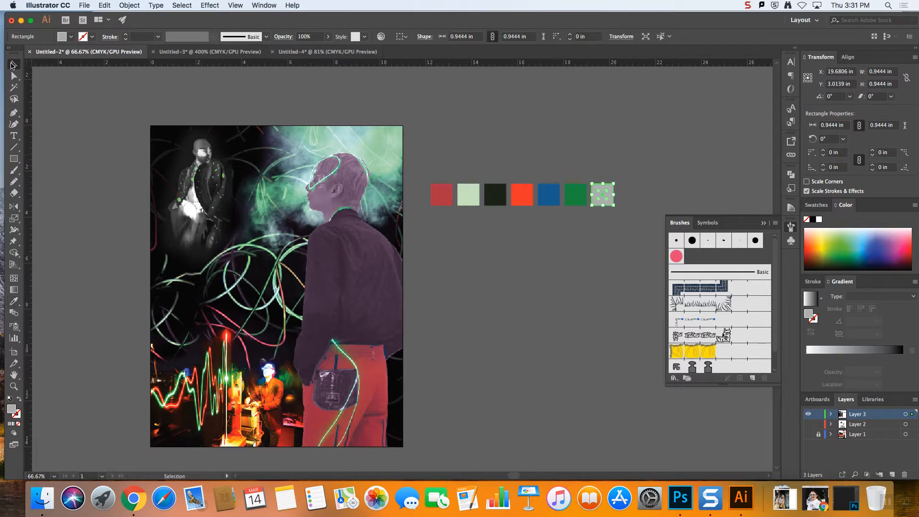
pyautogui.click(570, 288)
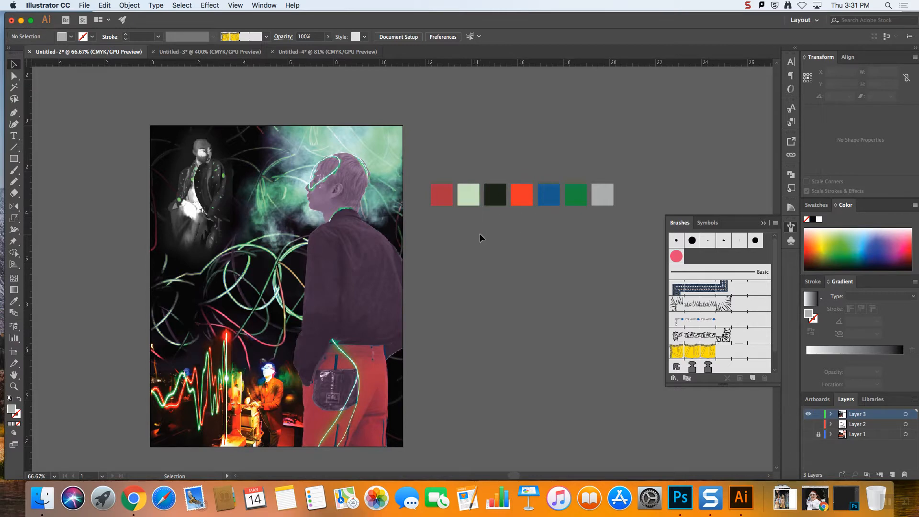
pyautogui.click(461, 201)
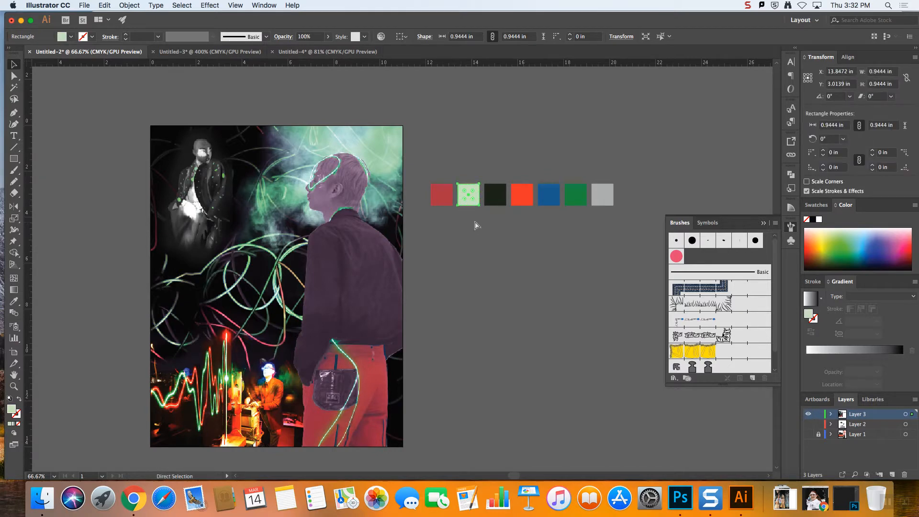
pyautogui.press('super+c')
pyautogui.press('super+v')
pyautogui.moveTo(405, 268); pyautogui.dragTo(445, 247)
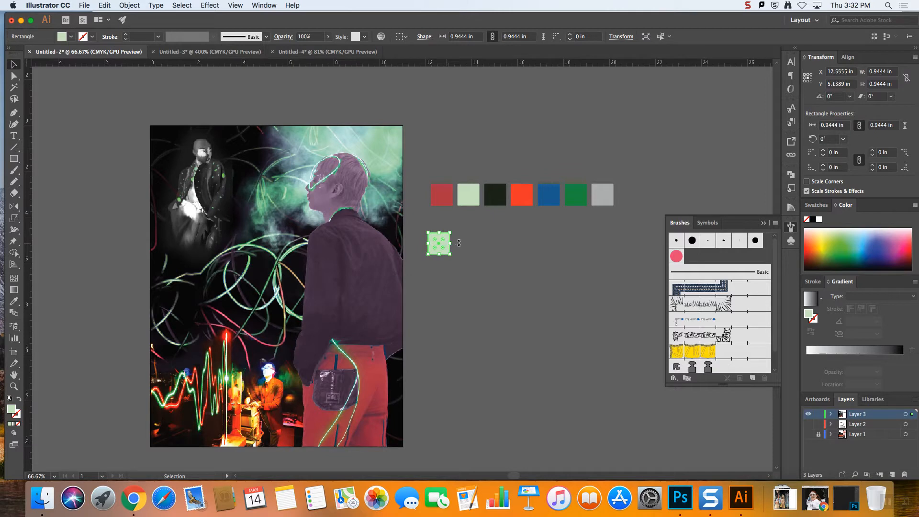
pyautogui.press('super+z')
pyautogui.press('super+z')
pyautogui.press('v')
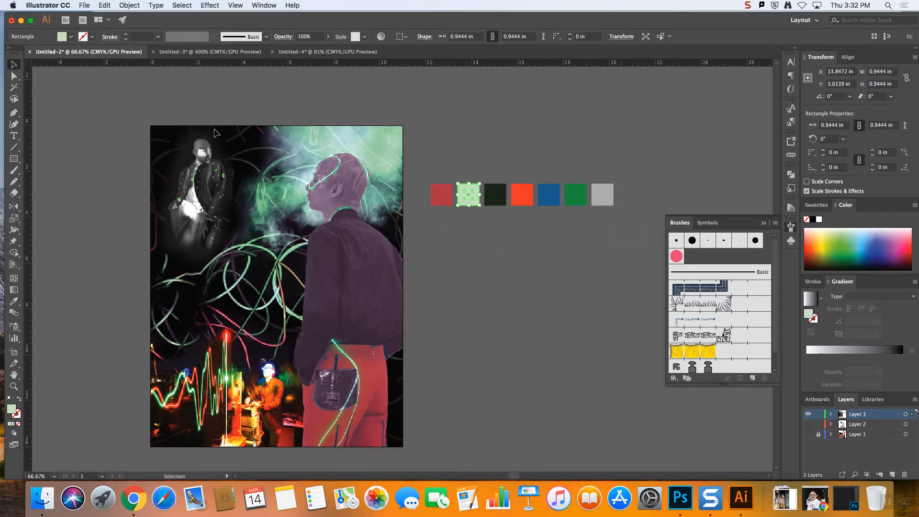
pyautogui.click(577, 227)
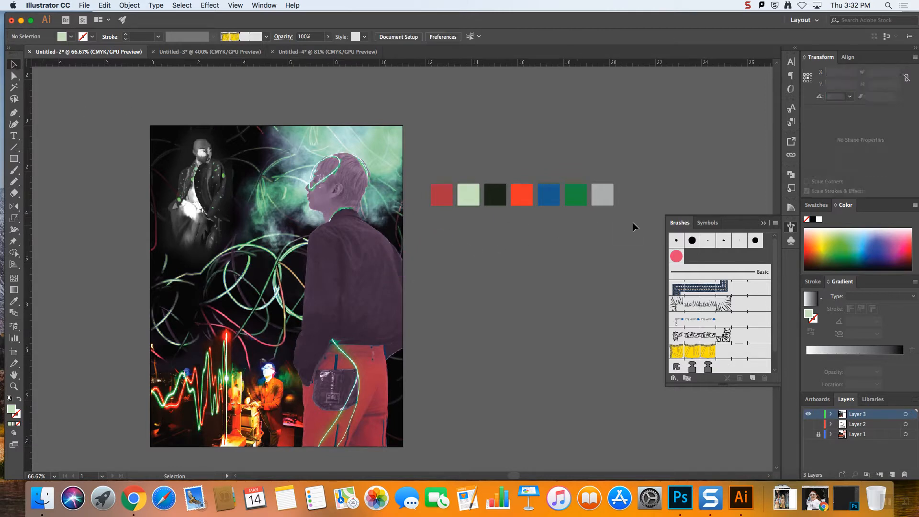
# Duplicate the seven-square row twice below itself at even spacing, and reset both copies to the default white fill and black stroke
pyautogui.press('super+a')
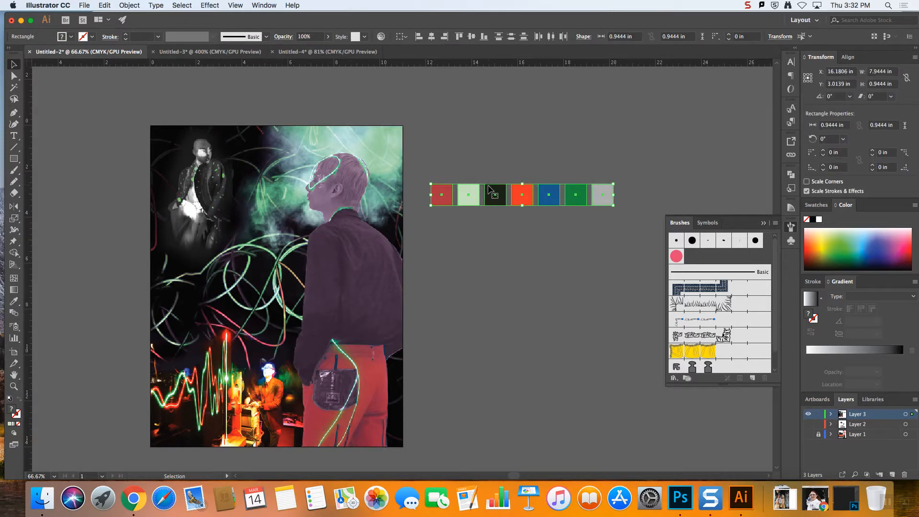
pyautogui.moveTo(501, 191); pyautogui.dragTo(499, 286)
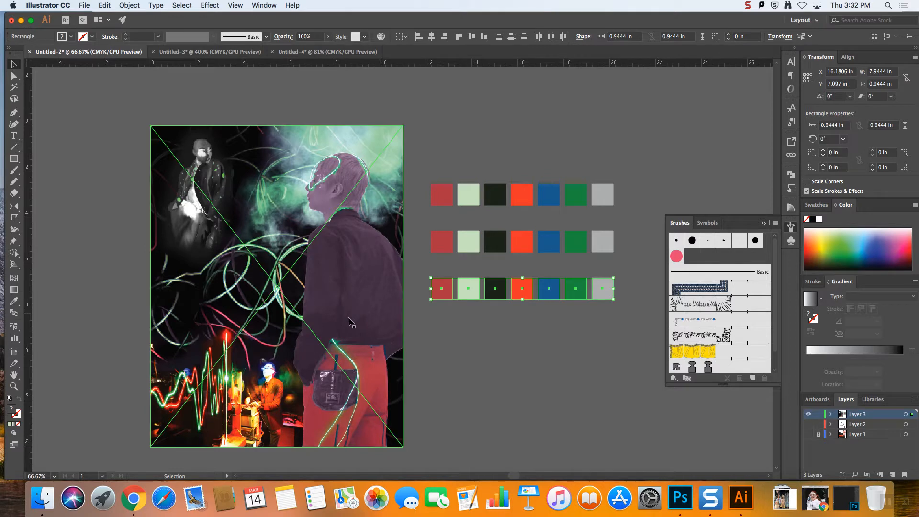
pyautogui.click(9, 400)
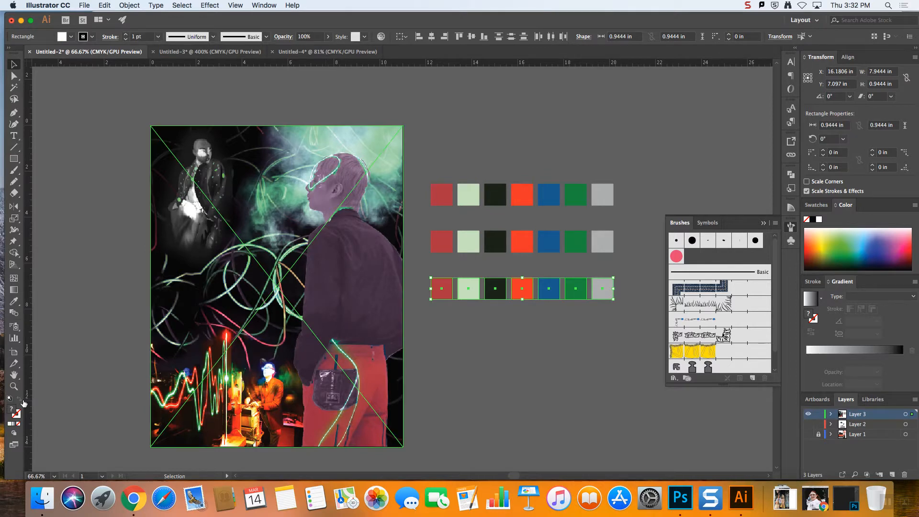
pyautogui.click(496, 392)
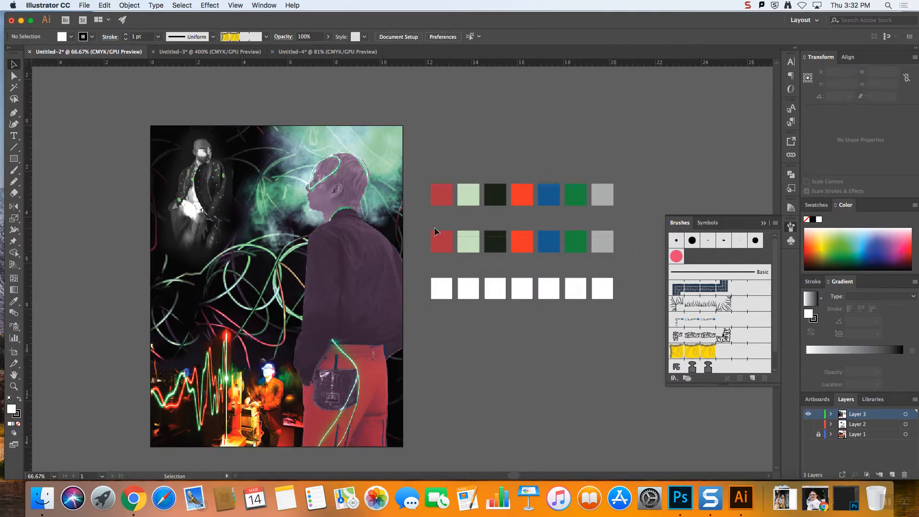
pyautogui.moveTo(422, 225); pyautogui.dragTo(619, 255)
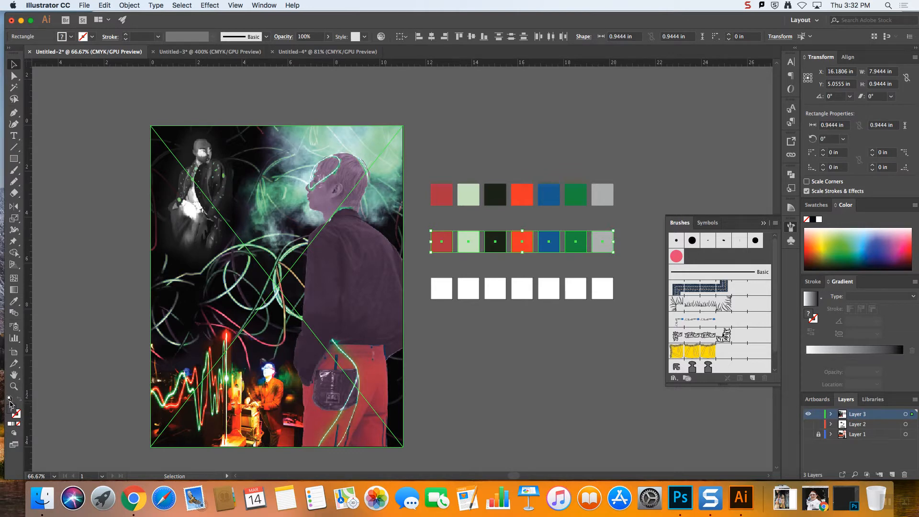
pyautogui.click(9, 400)
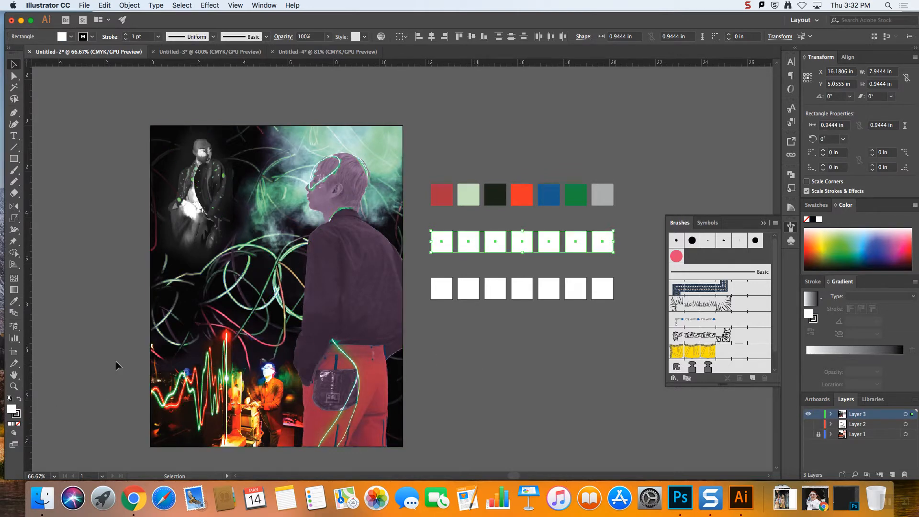
# Fill the first square of the second row with the pale green sampled from the first row, and deselect it
pyautogui.click(473, 192)
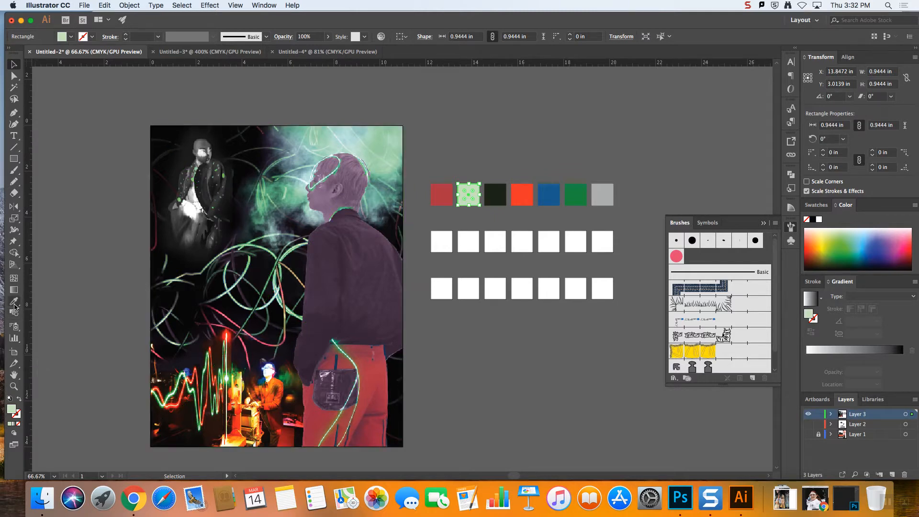
pyautogui.click(442, 247)
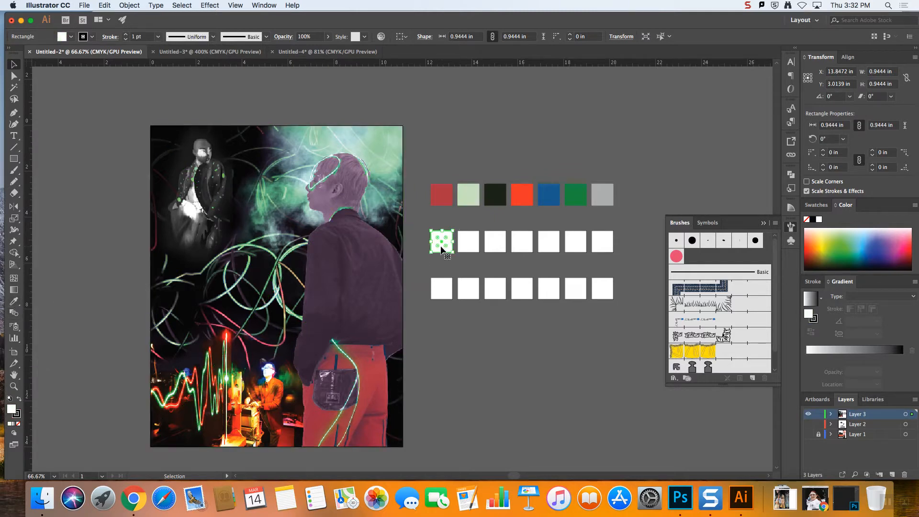
pyautogui.click(15, 304)
pyautogui.click(472, 193)
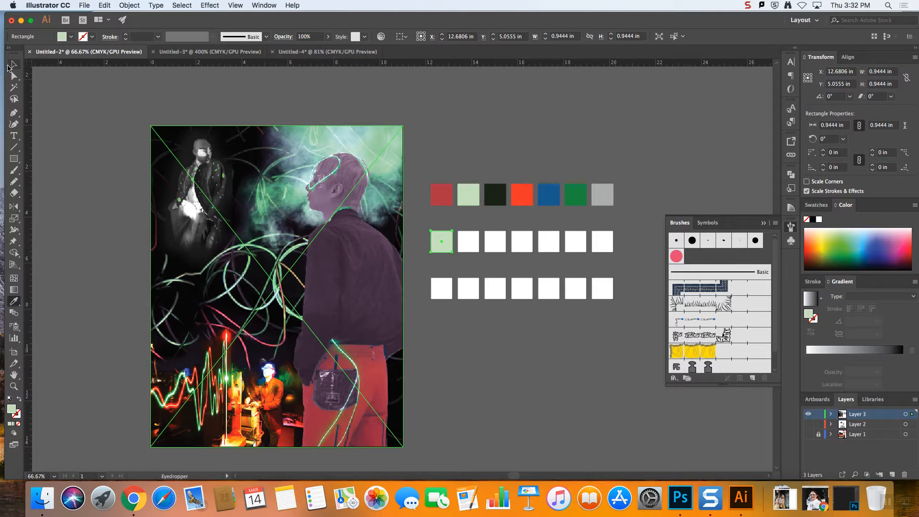
pyautogui.click(10, 67)
pyautogui.click(613, 339)
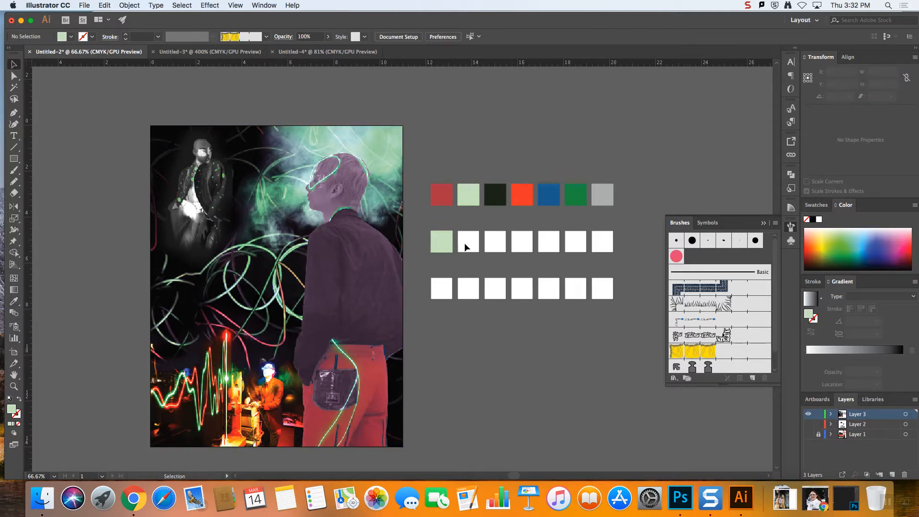
# Select the second row's pale green square and show the Color Guide in place of the brushes
pyautogui.click(446, 242)
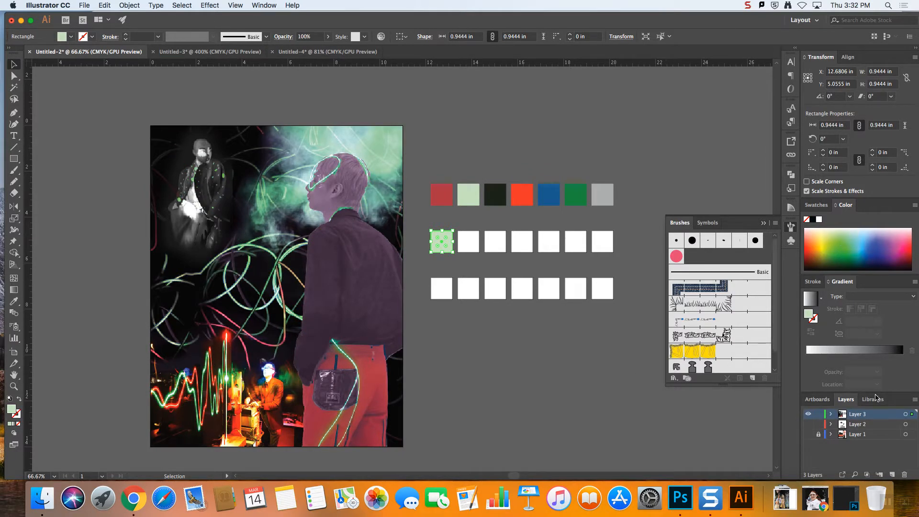
pyautogui.click(765, 226)
pyautogui.click(235, 6)
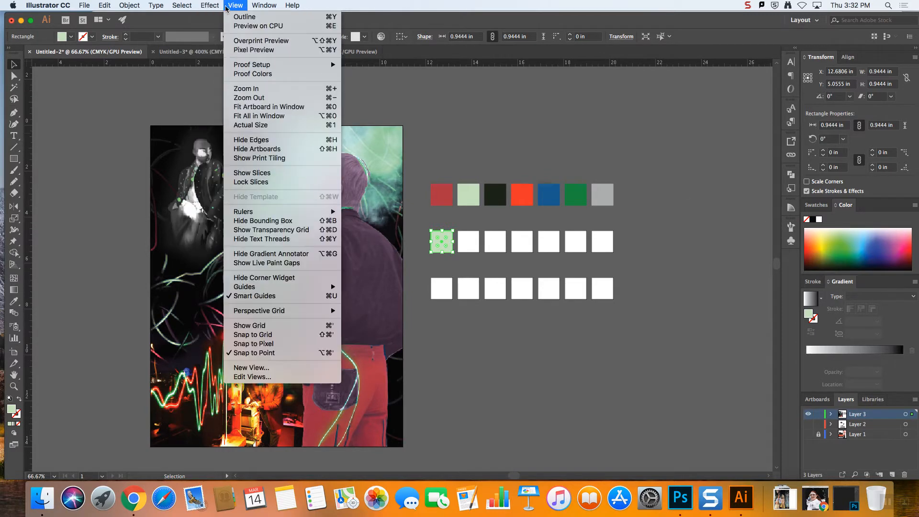
pyautogui.moveTo(264, 6)
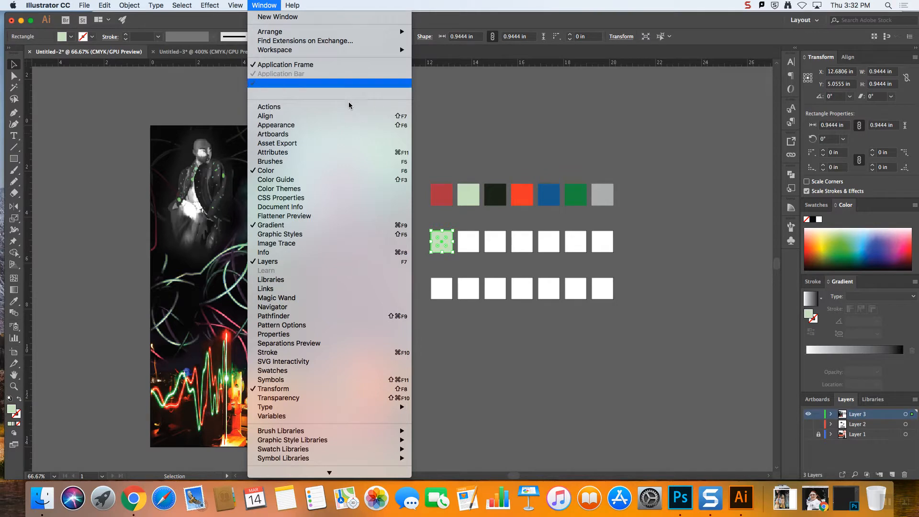
pyautogui.click(293, 180)
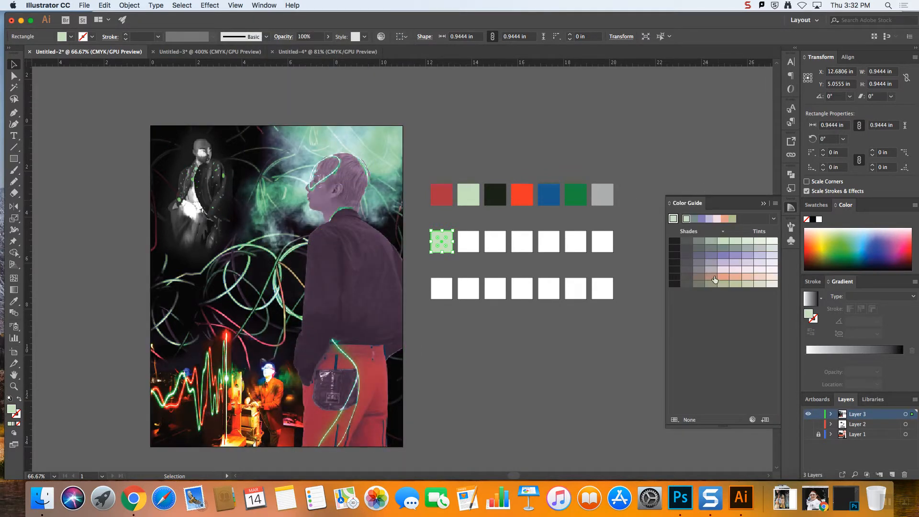
pyautogui.click(210, 5)
pyautogui.moveTo(235, 5)
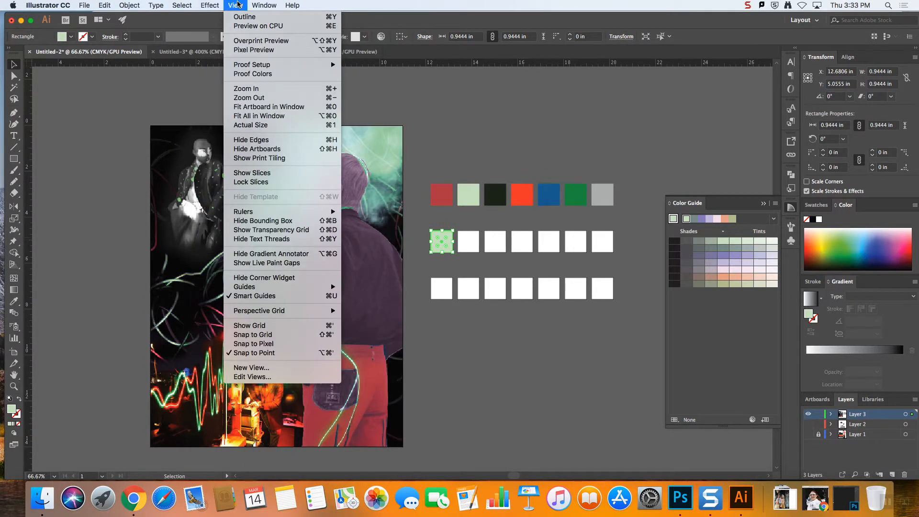
pyautogui.moveTo(265, 6)
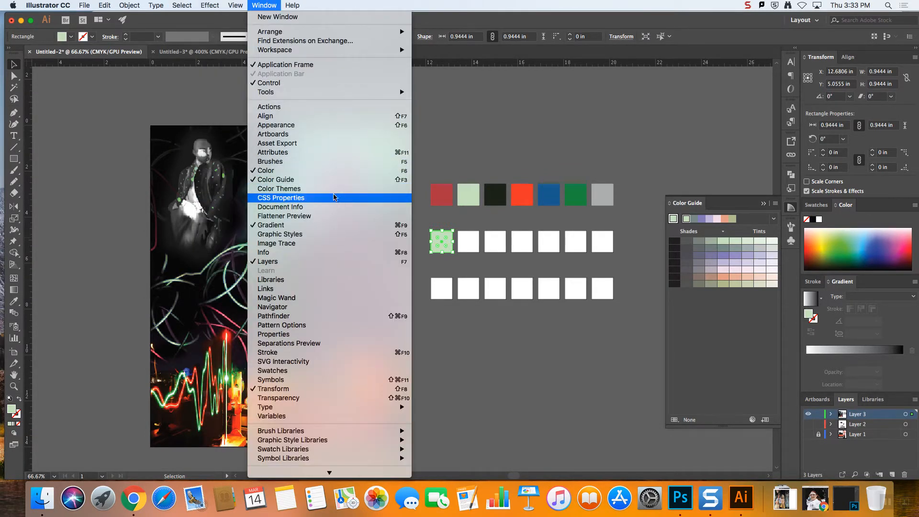
pyautogui.click(447, 200)
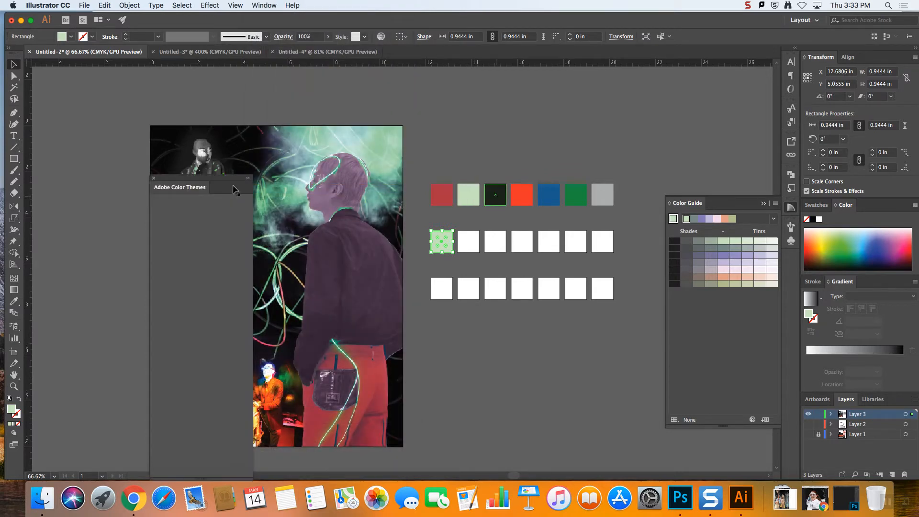
pyautogui.moveTo(227, 184); pyautogui.dragTo(151, 106)
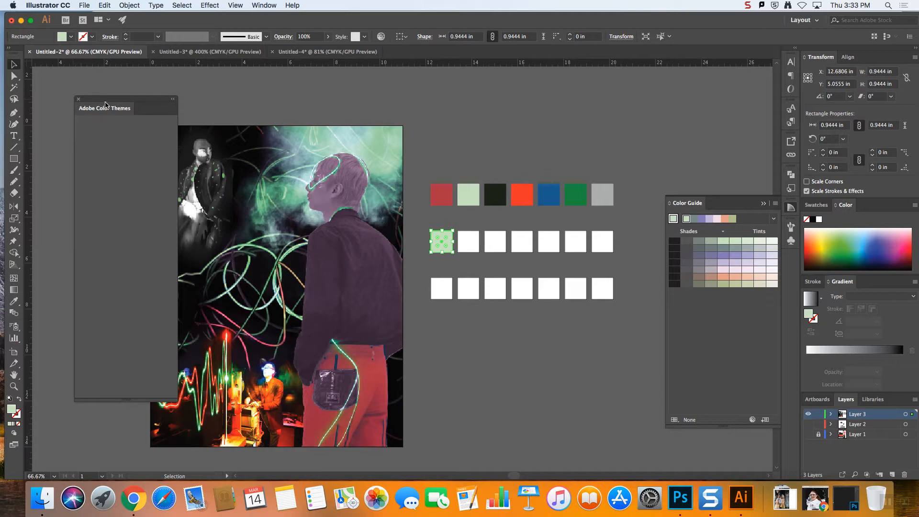
pyautogui.moveTo(105, 105); pyautogui.dragTo(97, 95)
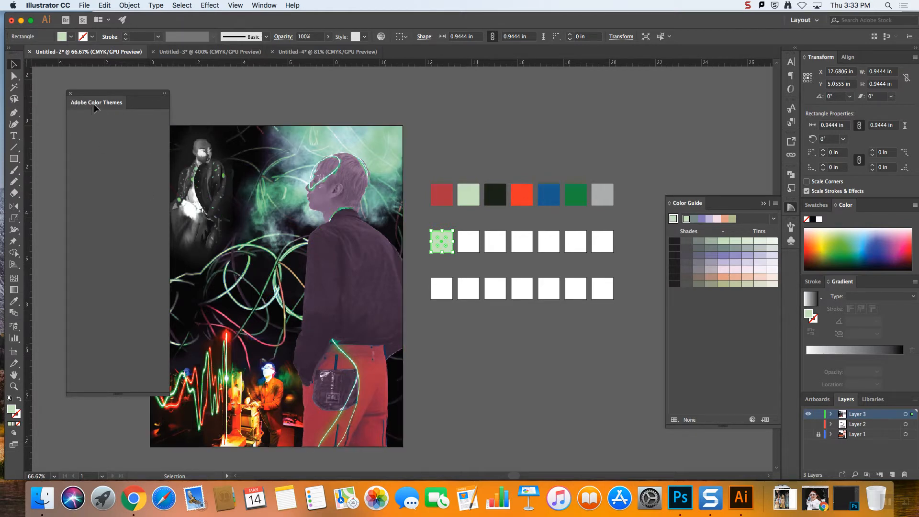
pyautogui.moveTo(99, 94); pyautogui.dragTo(88, 88)
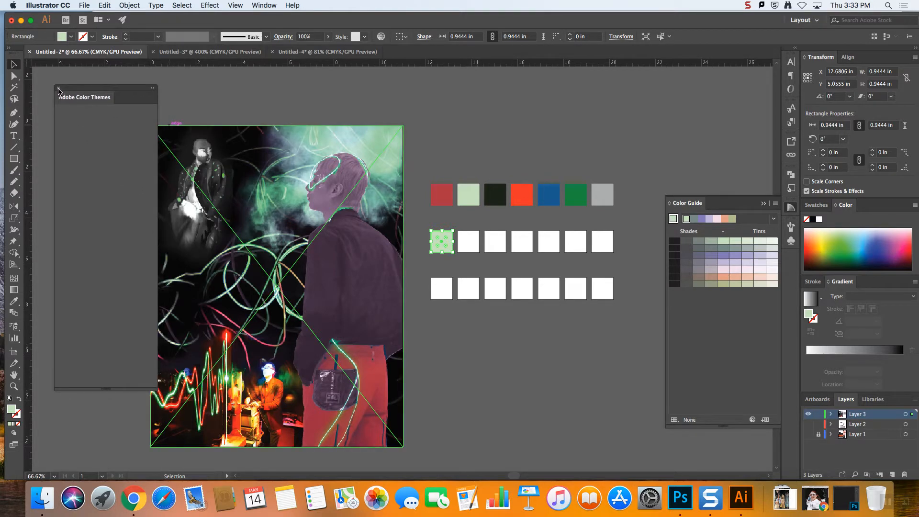
pyautogui.click(58, 90)
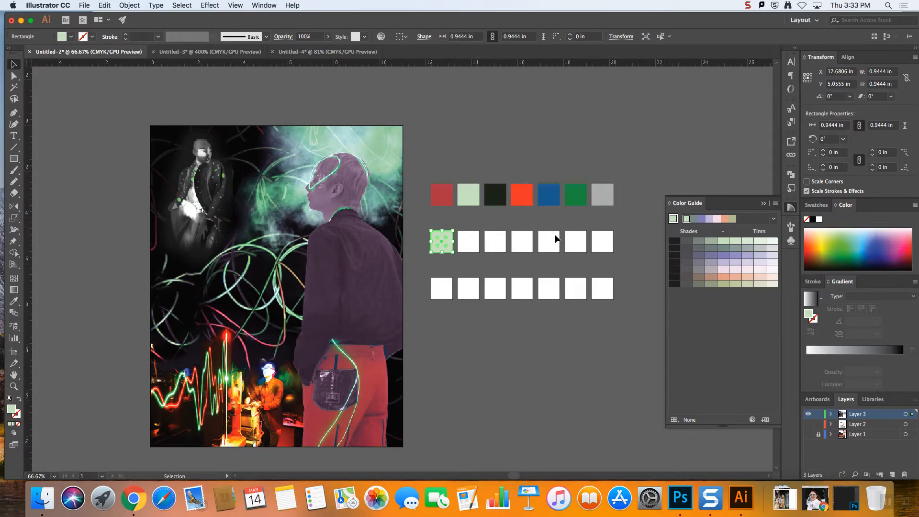
# Set the Color Guide's base color to the orange-red of the first row's fourth square
pyautogui.click(500, 201)
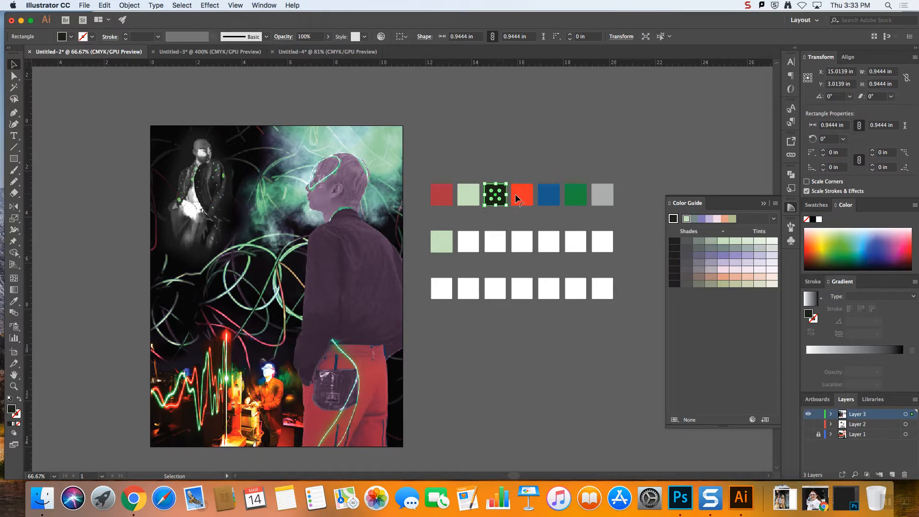
pyautogui.click(521, 196)
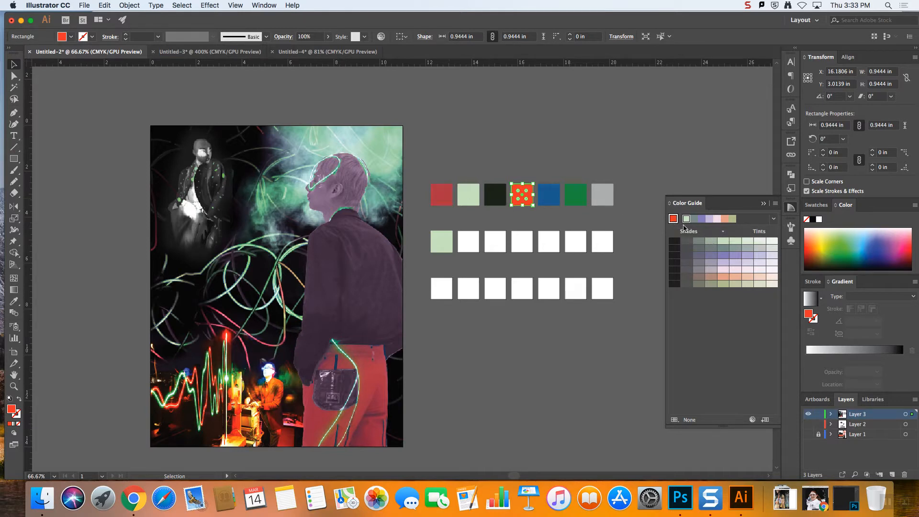
pyautogui.click(673, 220)
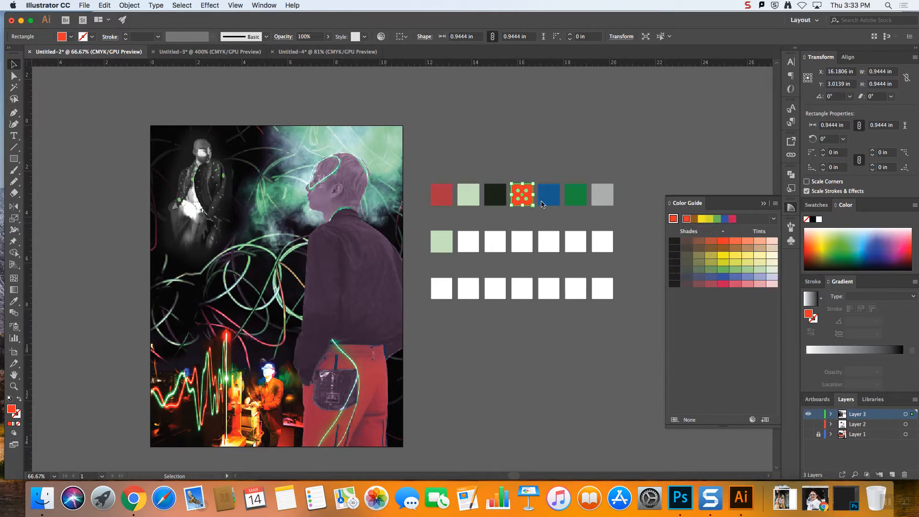
# Set the Color Guide's base color to the second row's pale green and apply the High Contrast 4 harmony rule
pyautogui.click(443, 242)
pyautogui.click(674, 219)
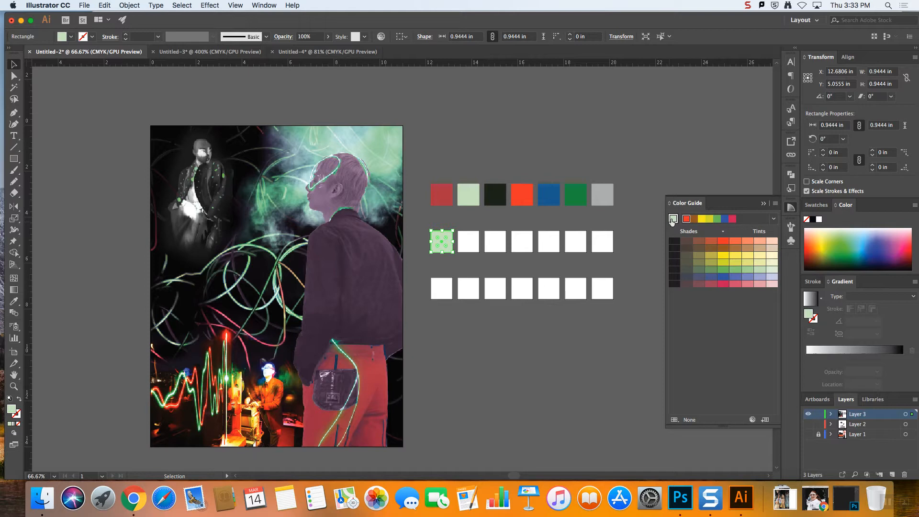
pyautogui.click(774, 219)
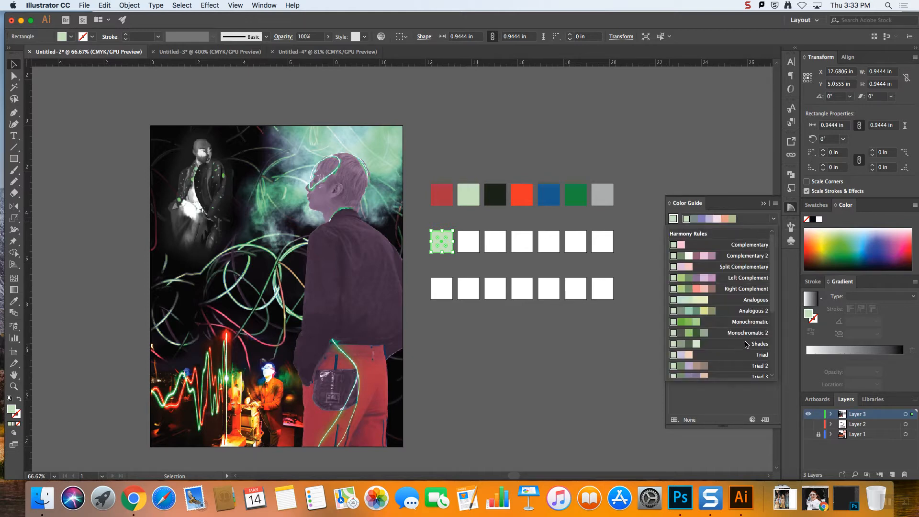
pyautogui.click(773, 221)
pyautogui.click(773, 221)
pyautogui.click(772, 221)
pyautogui.click(772, 220)
pyautogui.moveTo(772, 277)
pyautogui.mouseDown()
pyautogui.moveTo(765, 334)
pyautogui.moveTo(761, 278)
pyautogui.mouseUp()
pyautogui.scroll(-5, 754, 311)
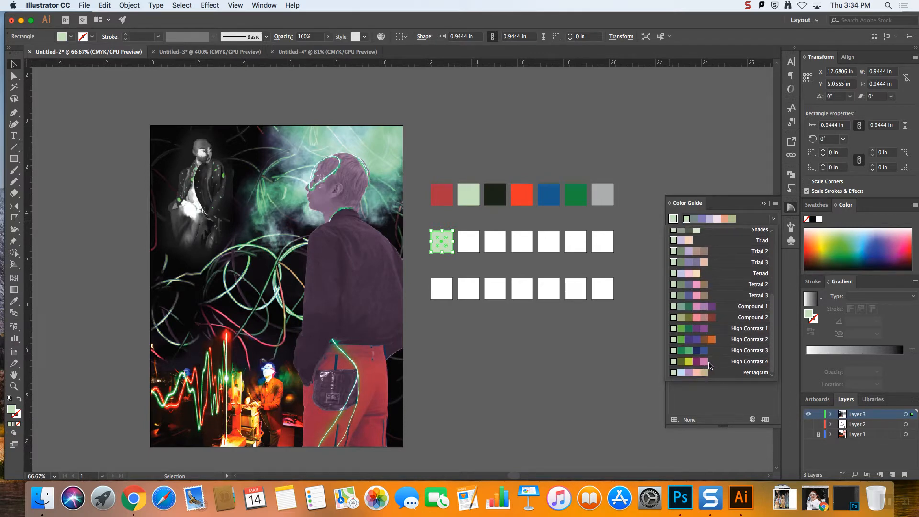
pyautogui.click(709, 366)
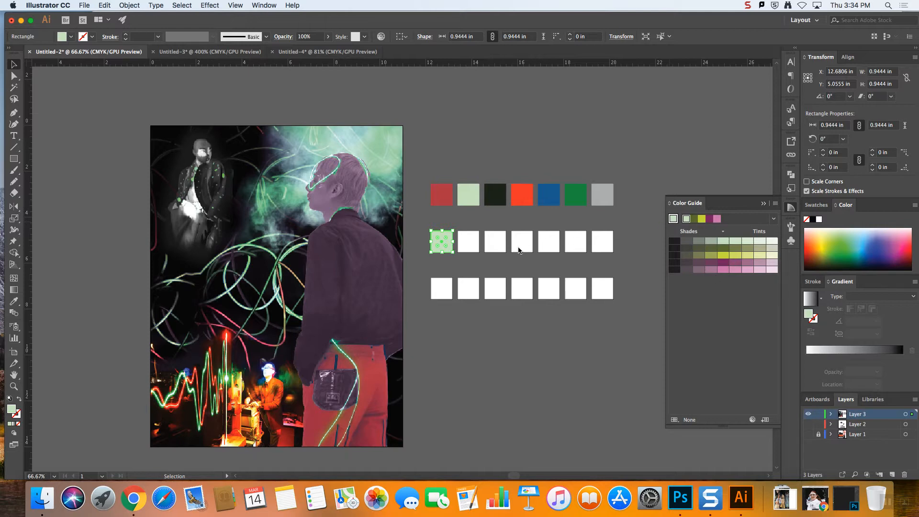
# Fill the second square of the middle row with light pink and the third with muted purple from the color guide
pyautogui.click(469, 243)
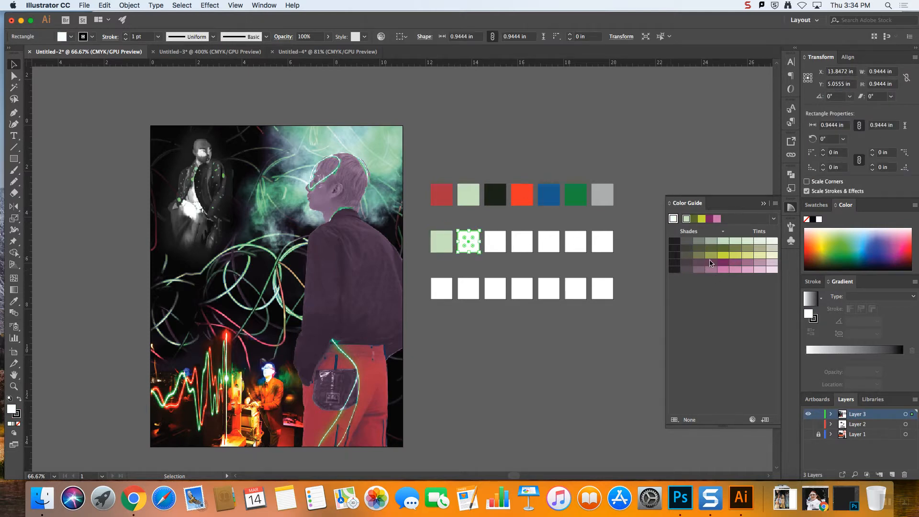
pyautogui.click(761, 270)
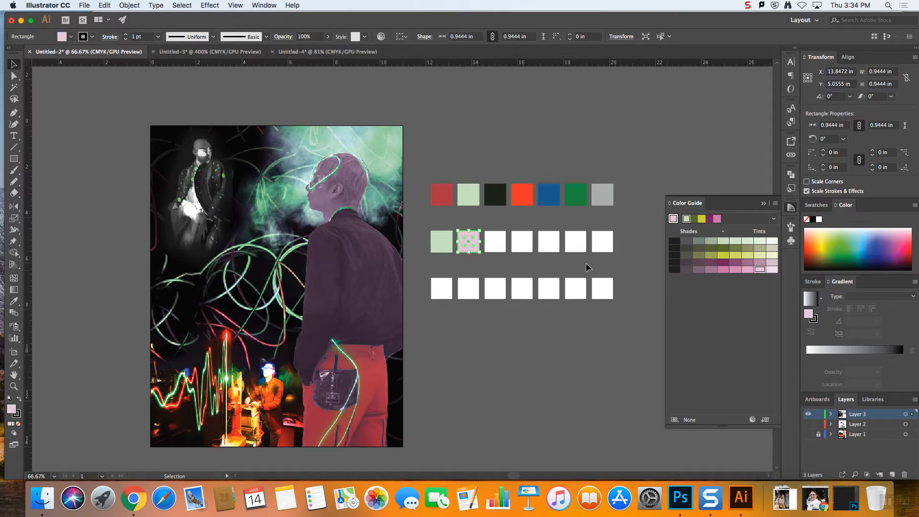
pyautogui.click(504, 264)
pyautogui.click(495, 243)
pyautogui.click(699, 269)
pyautogui.click(540, 265)
# Fill the middle row's fourth square with yellow-green and its fifth with dark olive gray from the color guide
pyautogui.click(523, 243)
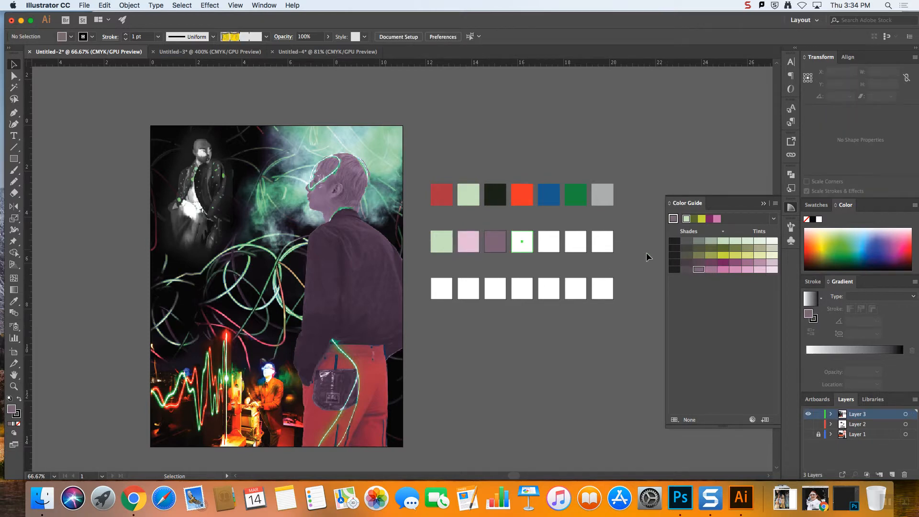
pyautogui.click(735, 256)
pyautogui.click(581, 261)
pyautogui.click(550, 242)
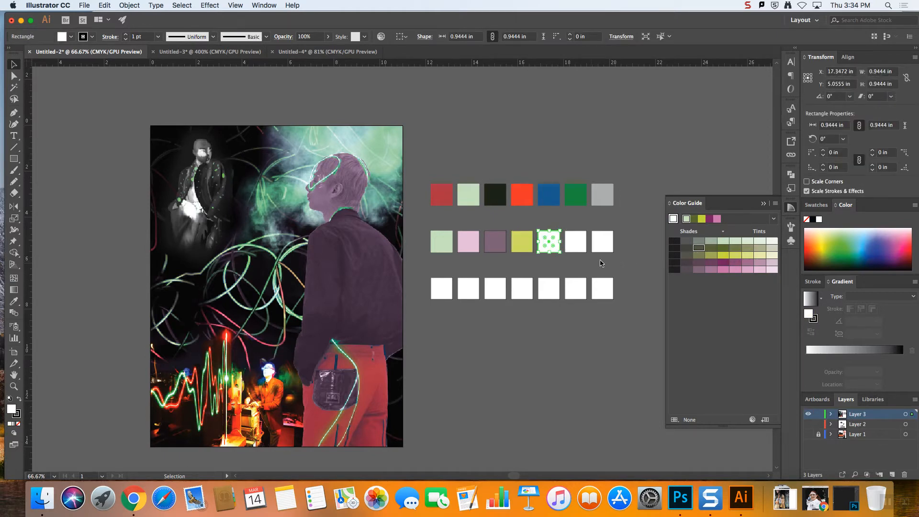
pyautogui.click(687, 248)
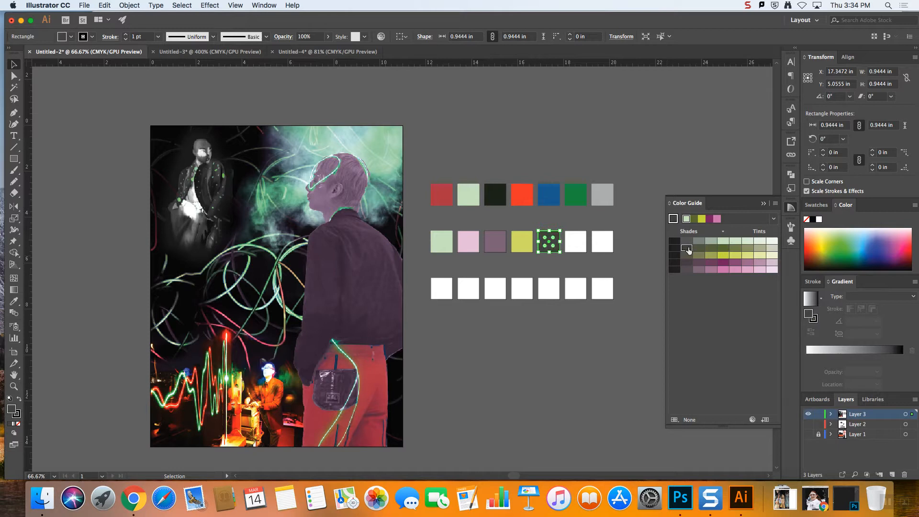
# Fill the middle row's sixth square with pale cream yellow and its seventh with dark slate gray from the color guide
pyautogui.click(575, 242)
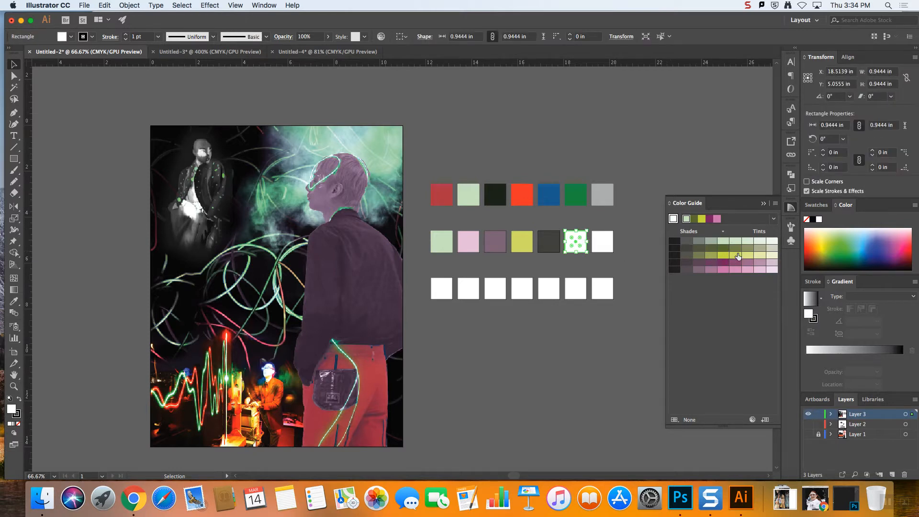
pyautogui.moveTo(764, 258)
pyautogui.mouseDown()
pyautogui.moveTo(768, 269)
pyautogui.moveTo(761, 263)
pyautogui.mouseUp()
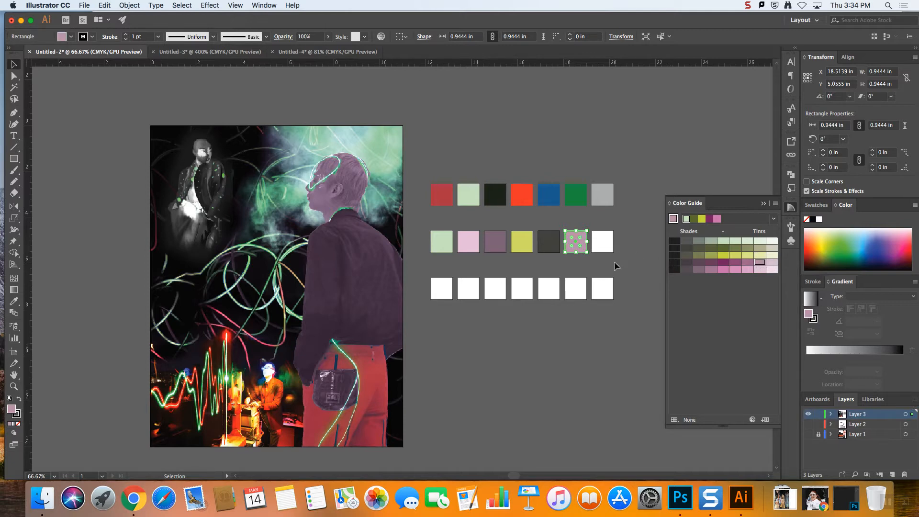
pyautogui.click(772, 256)
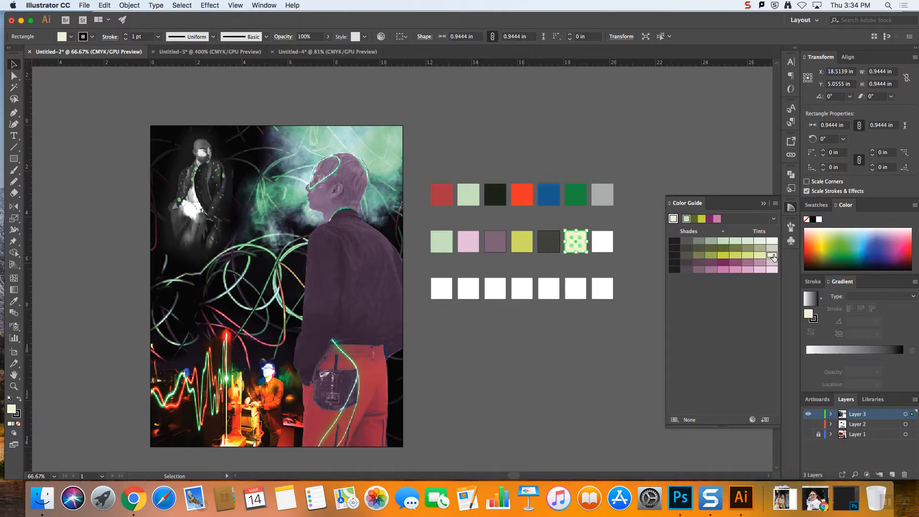
pyautogui.click(602, 239)
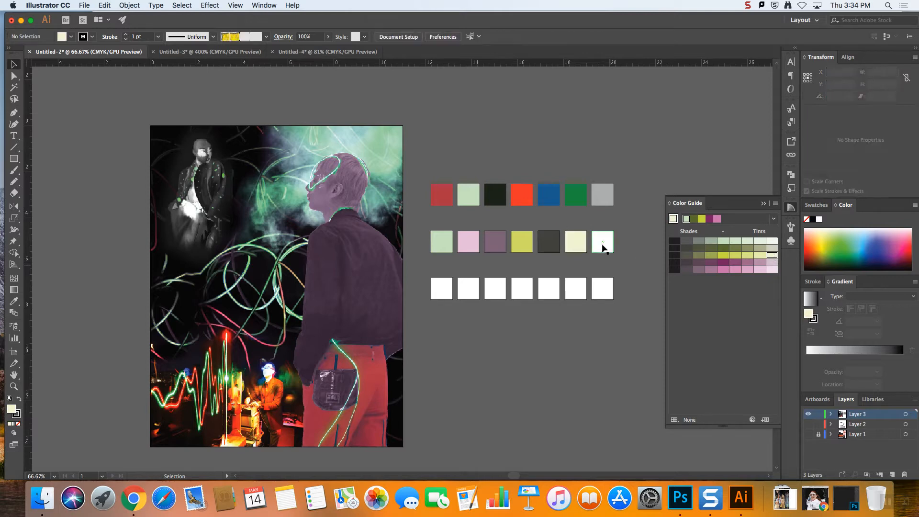
pyautogui.click(687, 241)
pyautogui.click(632, 263)
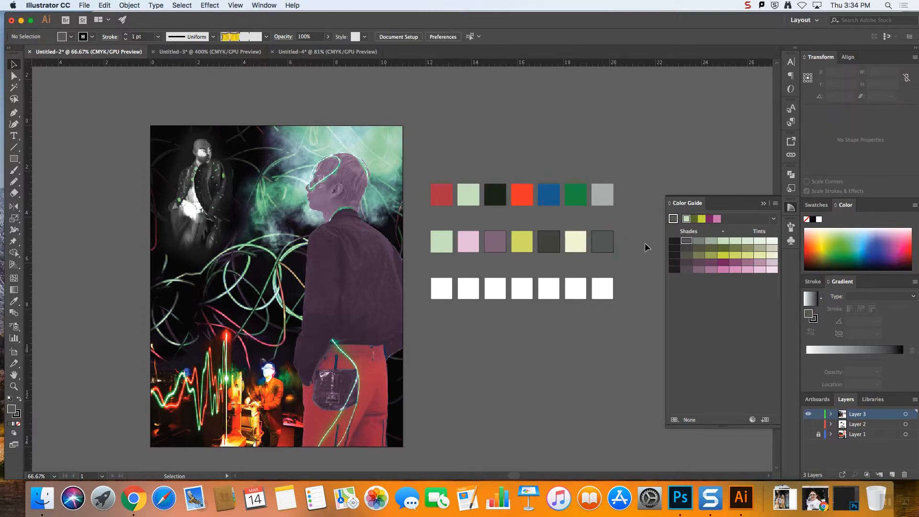
# Fill the first square of the third row with the orange-red sampled from the top row's fourth square using the Eyedropper
pyautogui.click(525, 200)
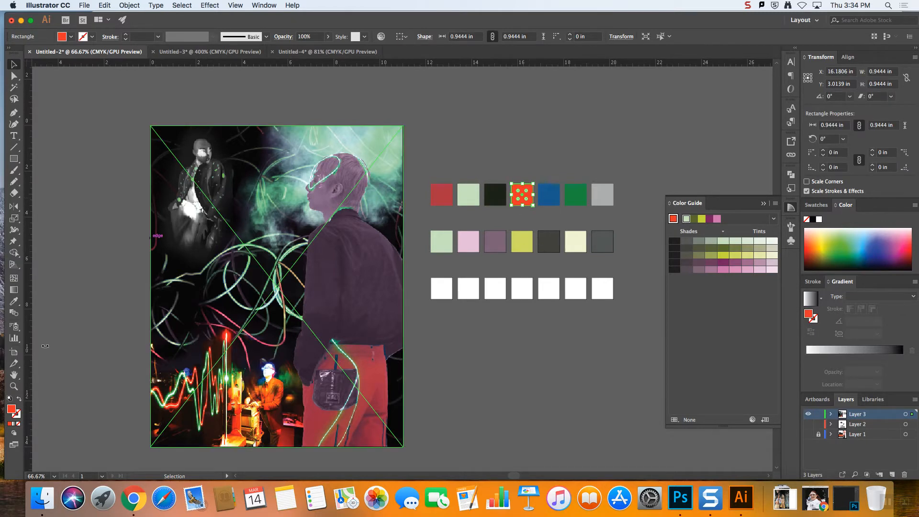
pyautogui.click(15, 304)
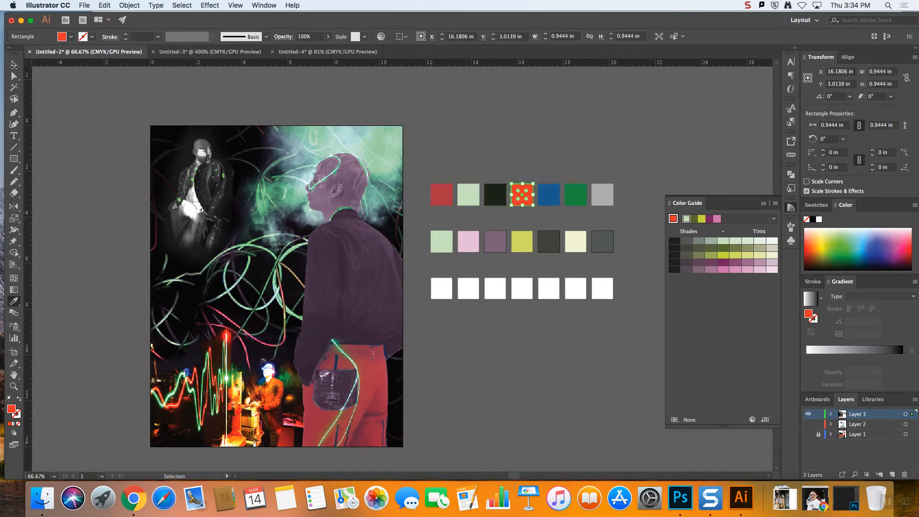
pyautogui.click(15, 64)
pyautogui.click(440, 287)
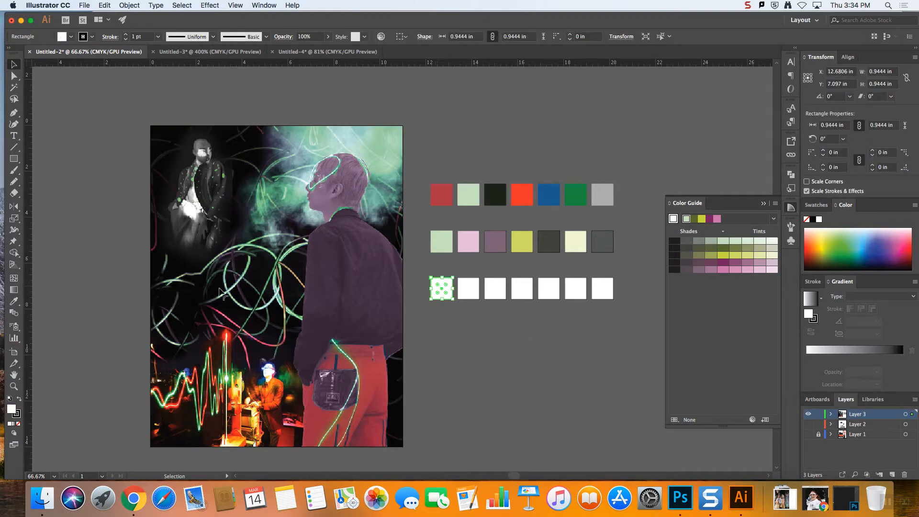
pyautogui.click(14, 301)
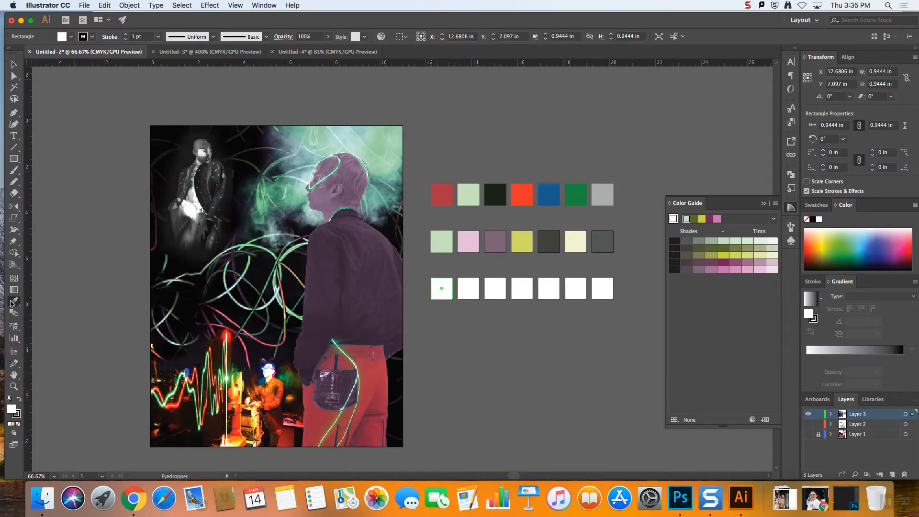
pyautogui.click(521, 195)
pyautogui.press('v')
pyautogui.click(538, 328)
# Base the color guide on the third row's orange-red square and choose a harmony rule of reds, oranges and pinks
pyautogui.click(439, 295)
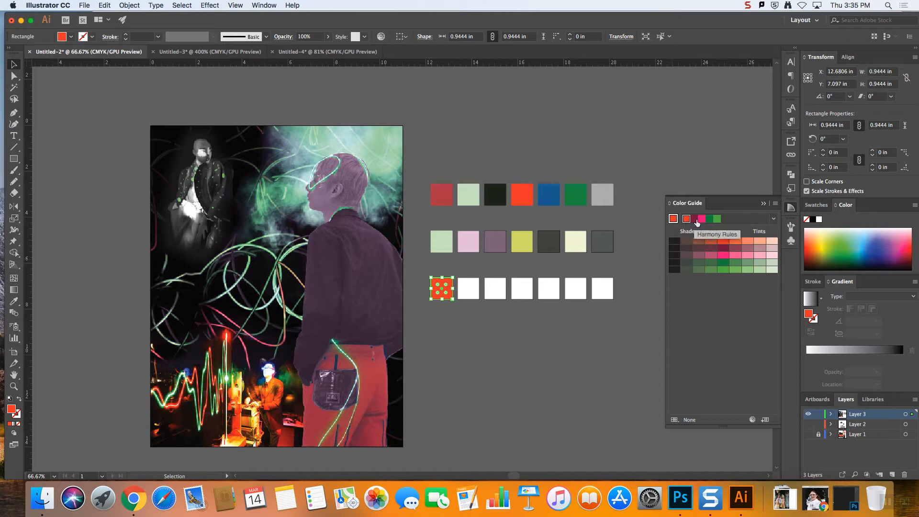
pyautogui.click(772, 221)
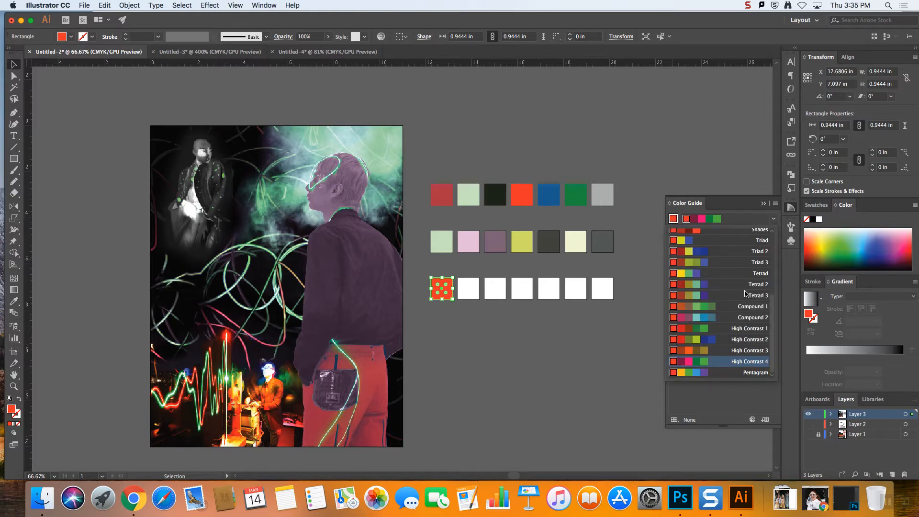
pyautogui.click(691, 258)
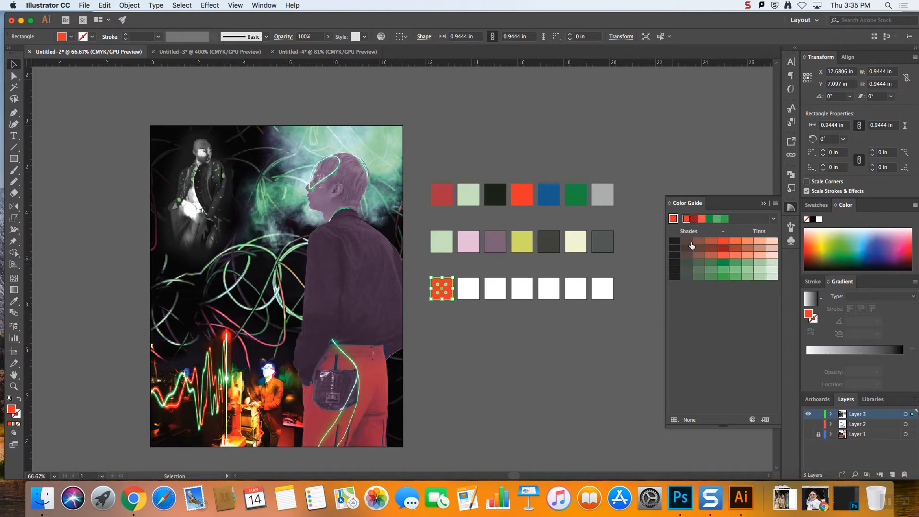
pyautogui.click(773, 220)
pyautogui.click(721, 289)
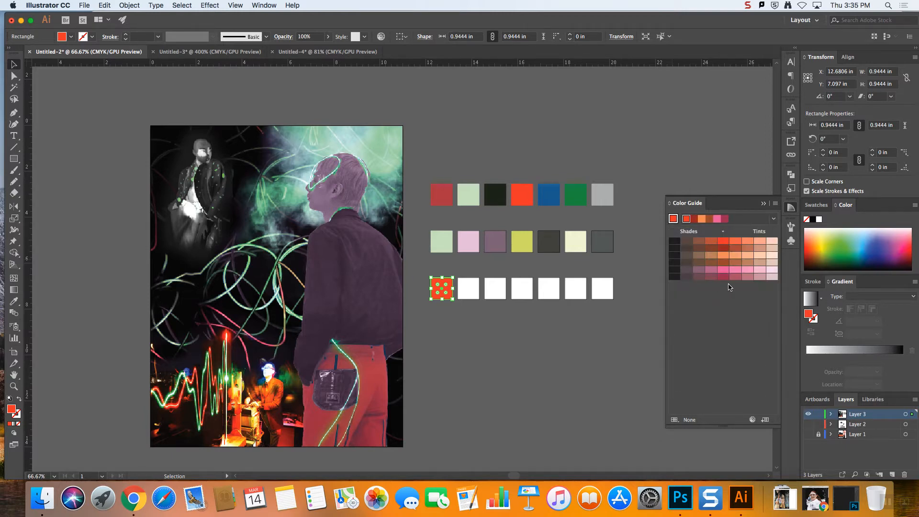
# Try red harmony shades on the third row's second and third squares and undo both fills
pyautogui.click(468, 288)
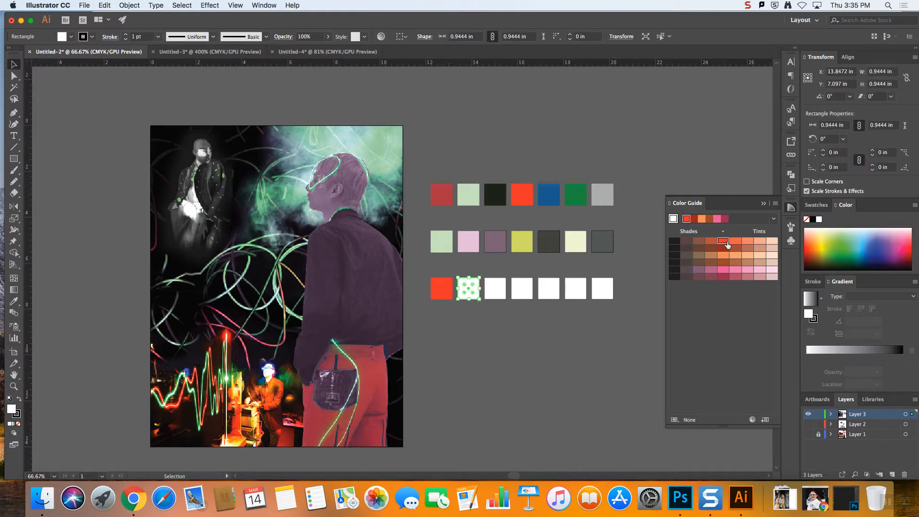
pyautogui.click(723, 240)
pyautogui.click(496, 291)
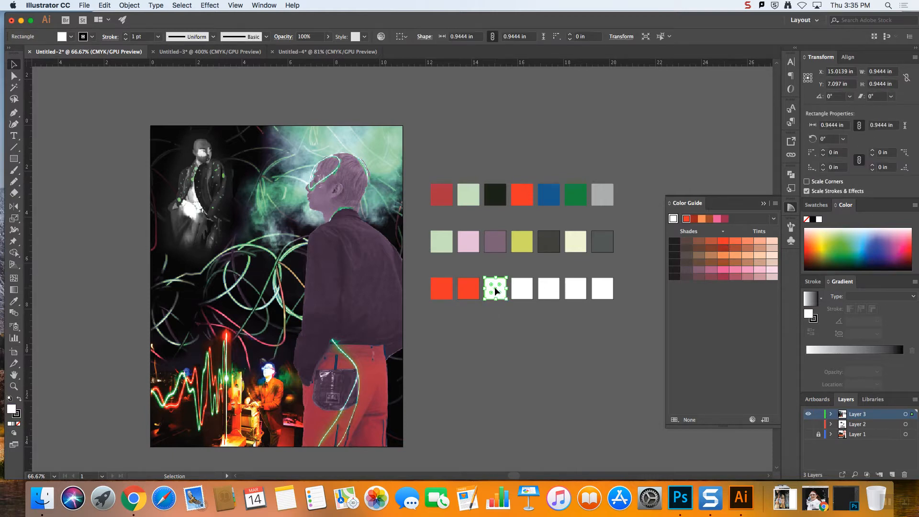
pyautogui.click(722, 248)
pyautogui.press('super+z')
pyautogui.click(495, 317)
pyautogui.press('super+z')
# Fill the third row's second square with dark brown and its third with very pale pink from the harmony colors
pyautogui.click(471, 289)
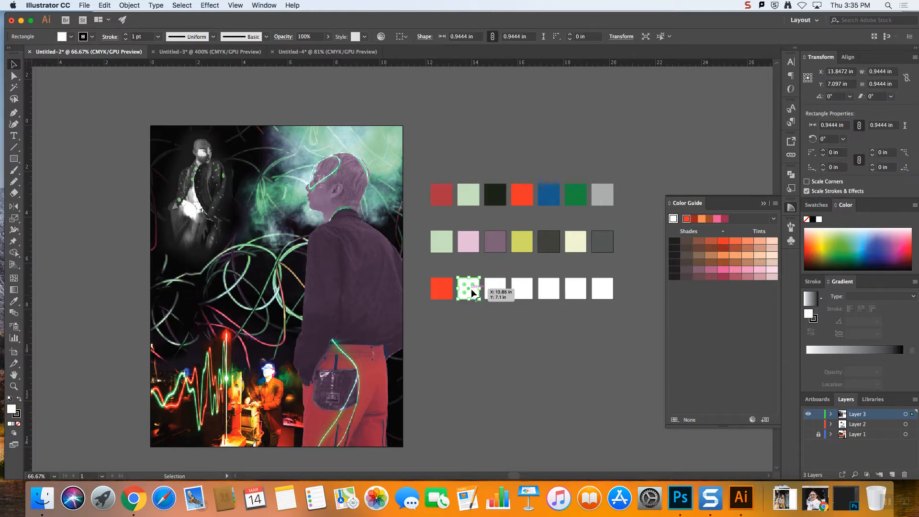
pyautogui.click(686, 258)
pyautogui.click(495, 288)
pyautogui.click(770, 270)
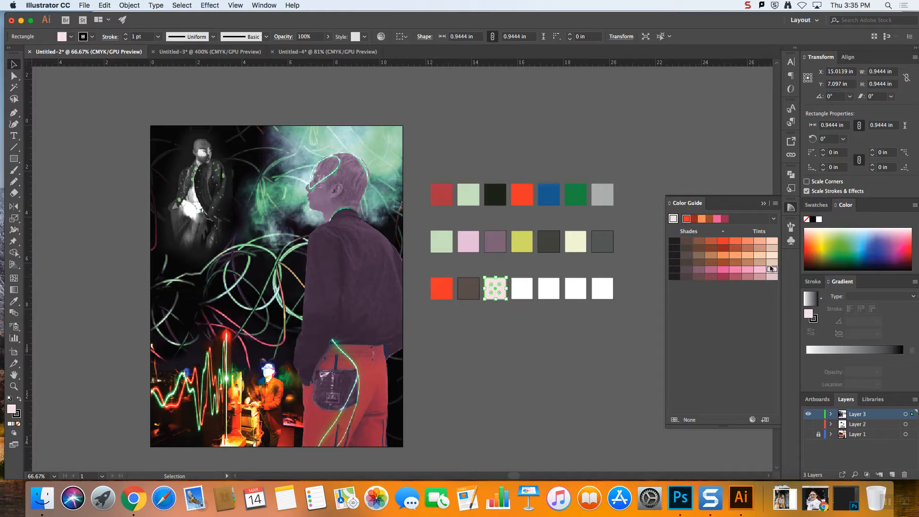
# Fill the third row's fourth square with light orange and its fifth with bright pink from the harmony colors
pyautogui.click(523, 289)
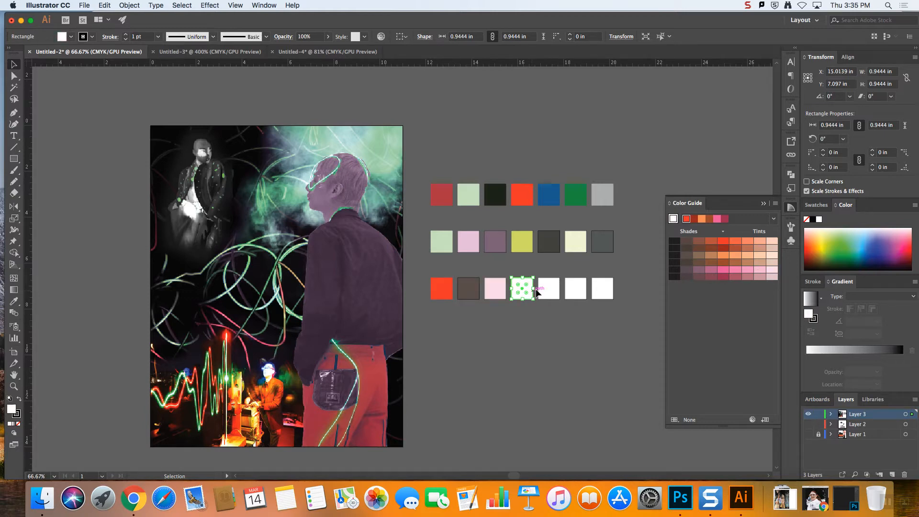
pyautogui.click(740, 258)
pyautogui.click(556, 291)
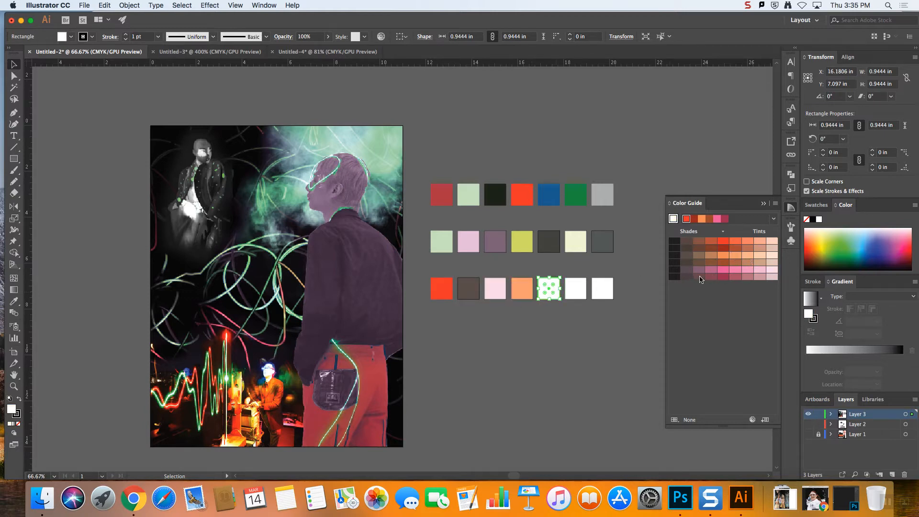
pyautogui.click(723, 269)
pyautogui.click(620, 320)
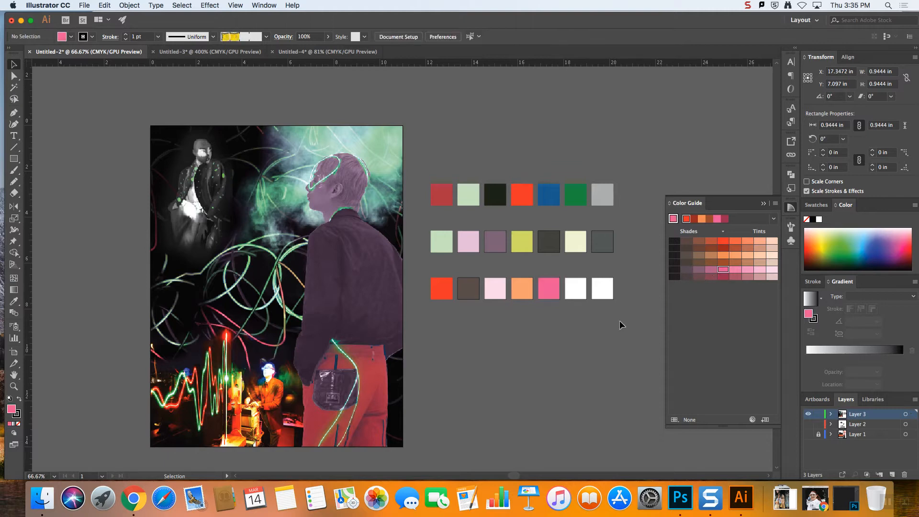
# Fill the third row's sixth square with light orange and its seventh with light pink from the harmony colors
pyautogui.click(572, 294)
pyautogui.click(735, 255)
pyautogui.click(602, 288)
pyautogui.click(747, 261)
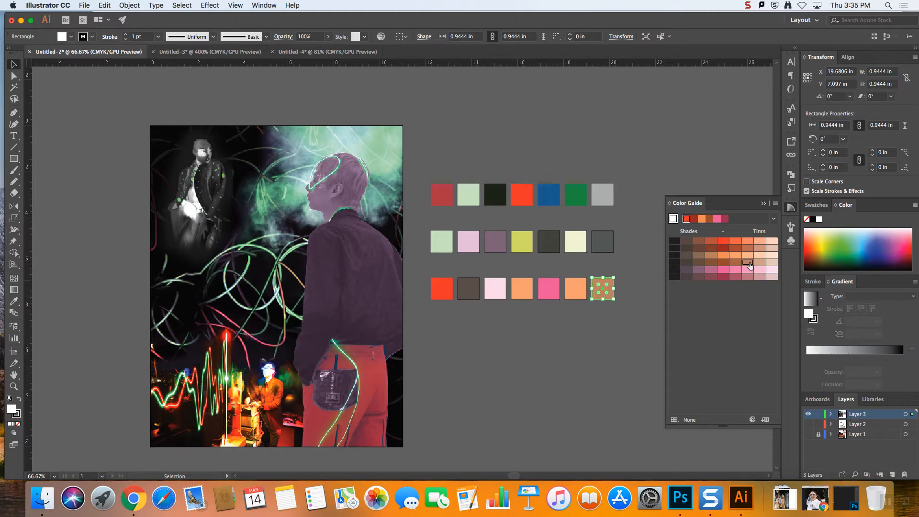
pyautogui.click(598, 322)
pyautogui.click(598, 289)
pyautogui.click(757, 269)
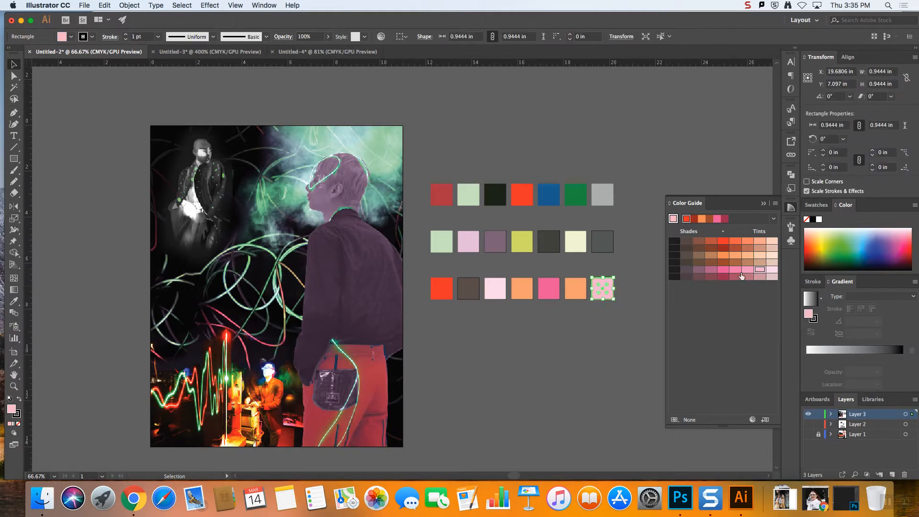
pyautogui.click(639, 312)
# Collapse the color guide and duplicate the third row of seven squares straight down as a fourth row at about Y 9.43 in
pyautogui.moveTo(641, 320); pyautogui.dragTo(419, 270)
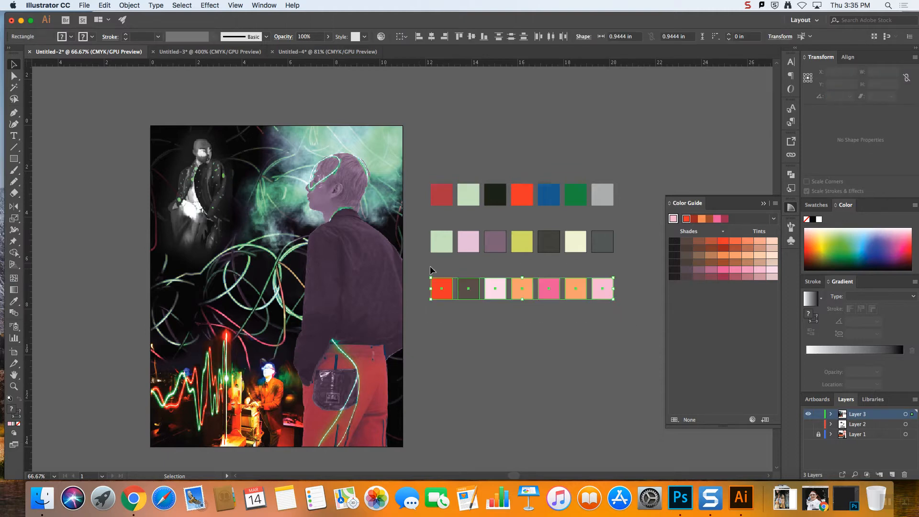
pyautogui.click(763, 204)
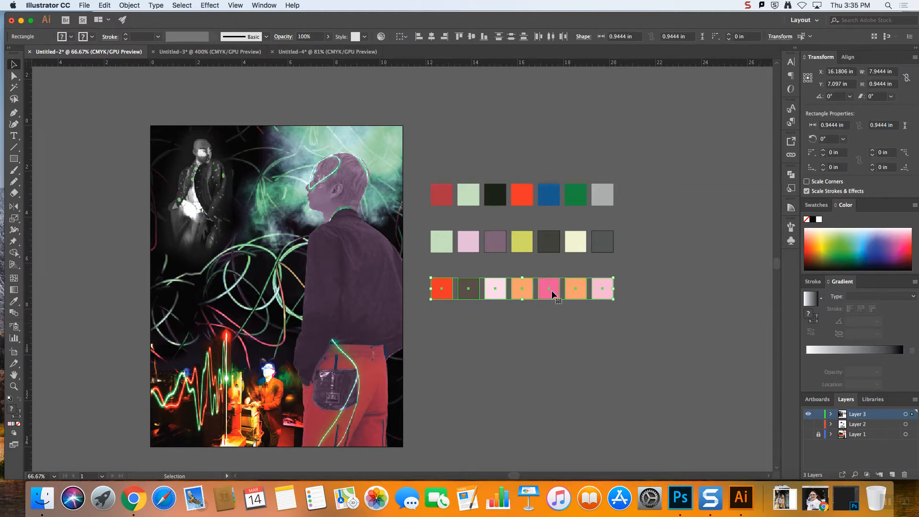
pyautogui.moveTo(551, 290); pyautogui.dragTo(551, 343)
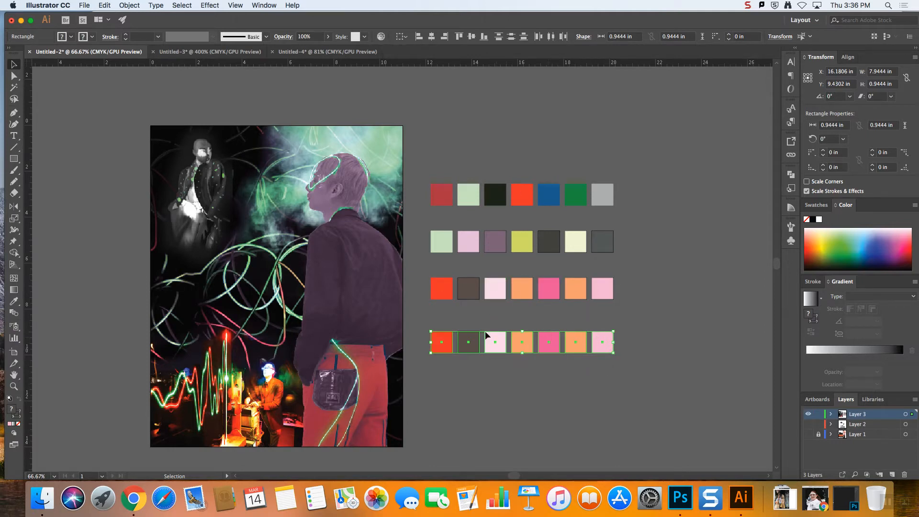
# Try replacing the fourth row's dark brown with orange at about hue 20° in Recolor Artwork, and cancel the recoloring
pyautogui.click(382, 37)
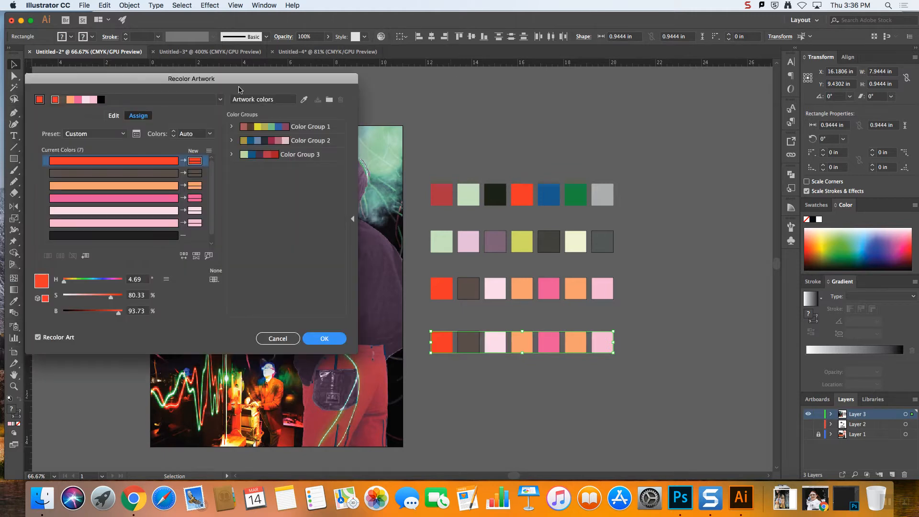
pyautogui.moveTo(230, 84); pyautogui.dragTo(283, 80)
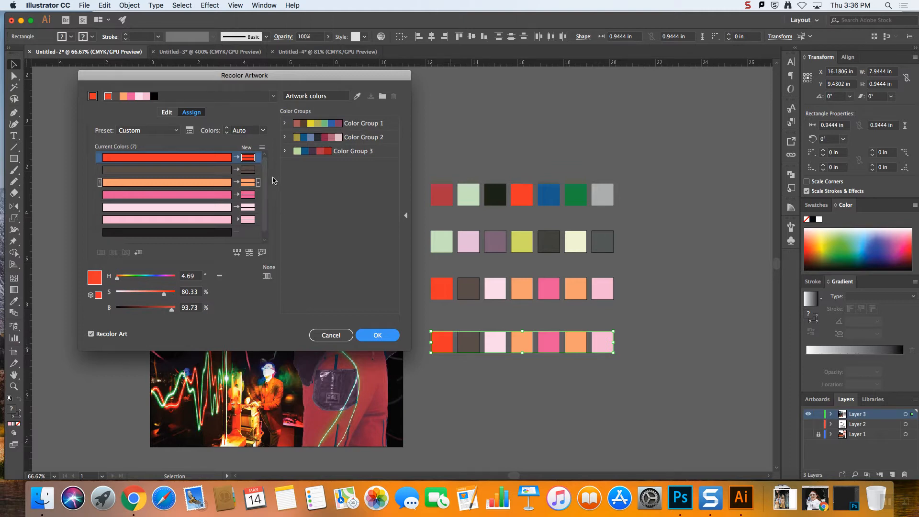
pyautogui.click(258, 158)
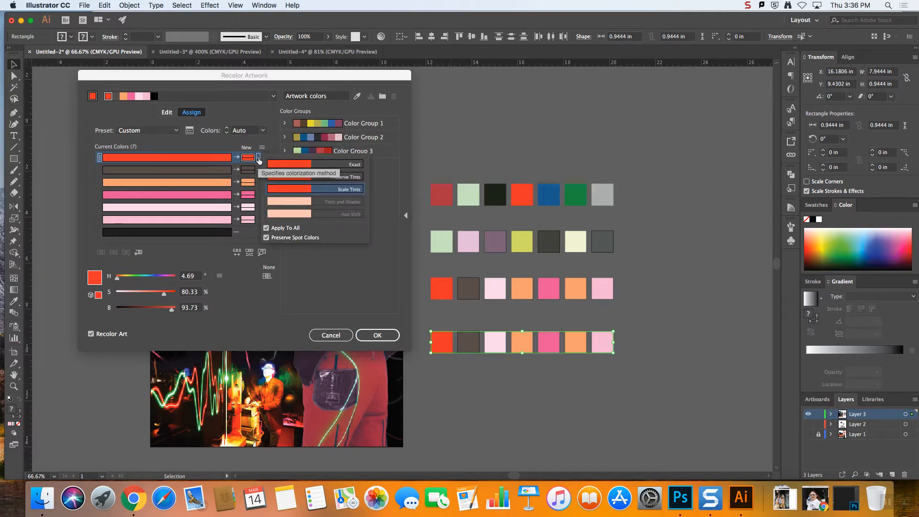
pyautogui.click(259, 161)
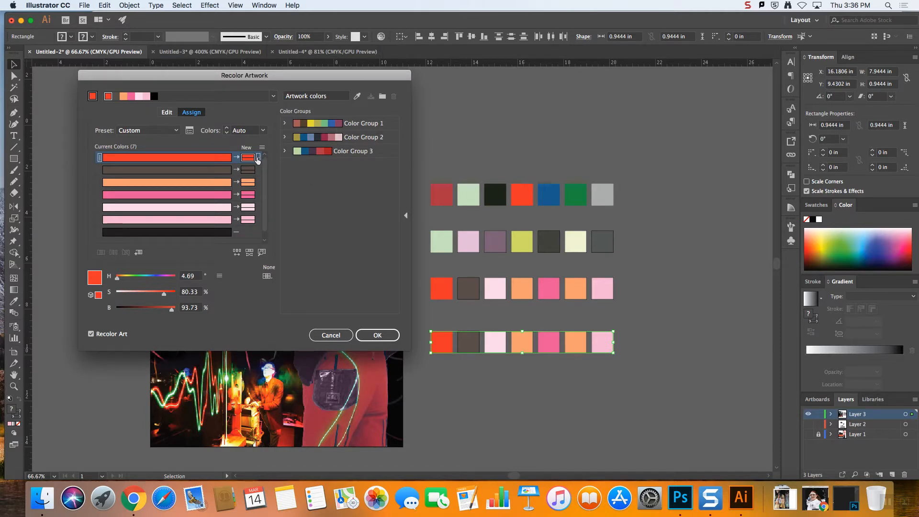
pyautogui.click(258, 159)
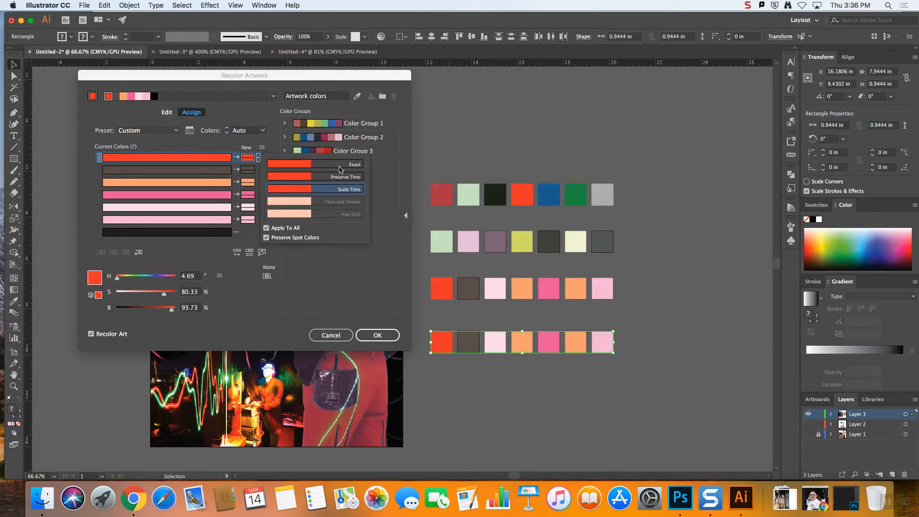
pyautogui.click(329, 168)
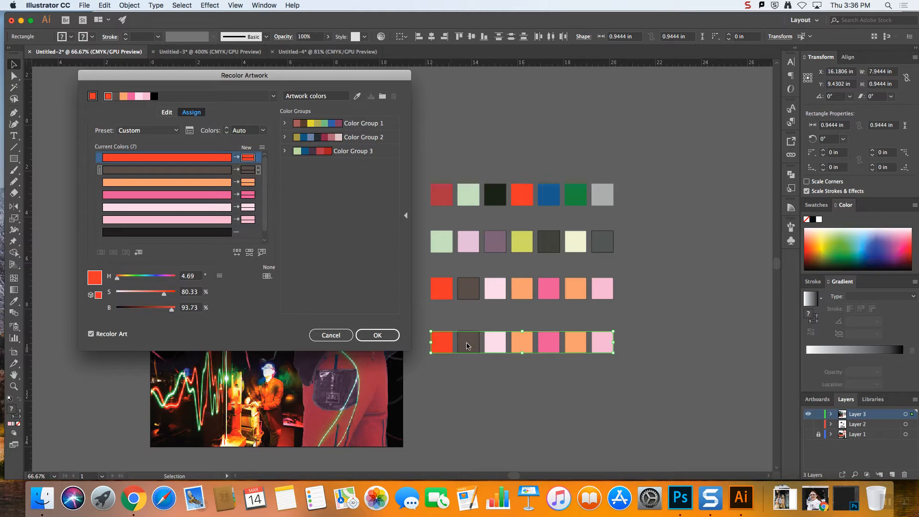
pyautogui.click(258, 170)
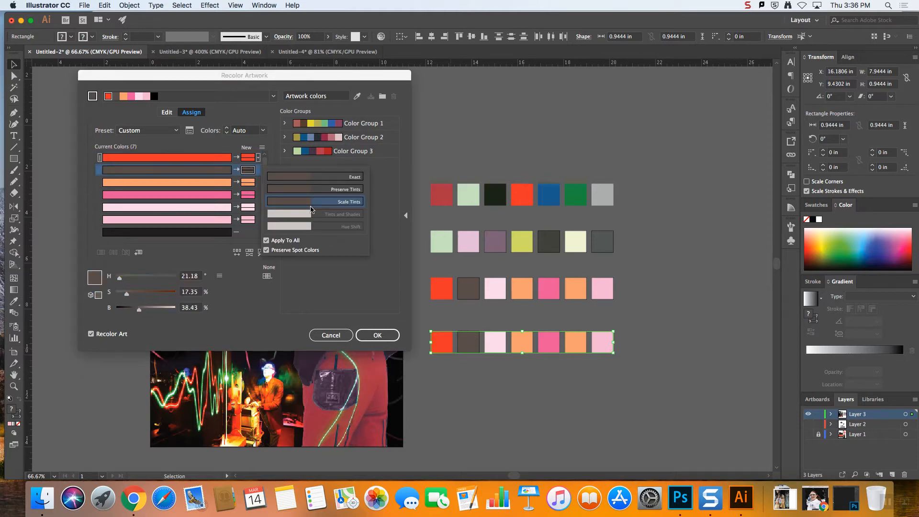
pyautogui.doubleClick(249, 170)
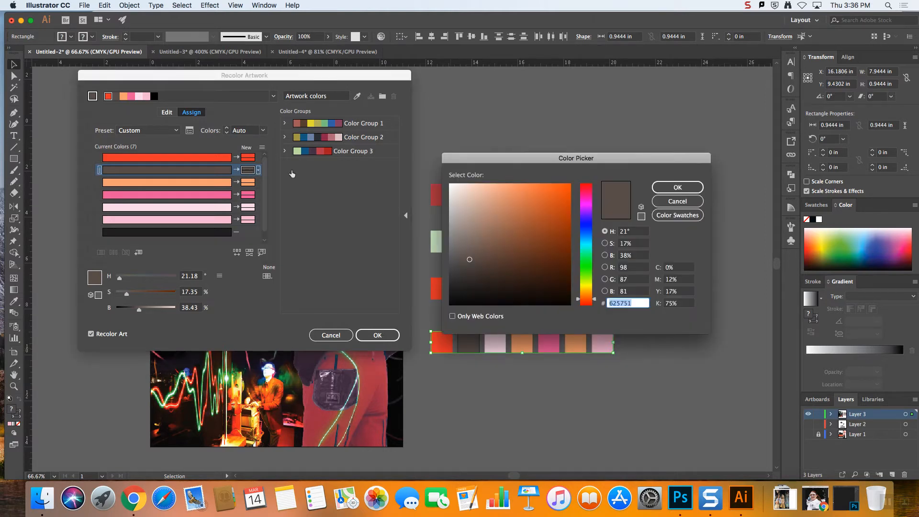
pyautogui.moveTo(525, 200); pyautogui.dragTo(524, 185)
pyautogui.click(677, 187)
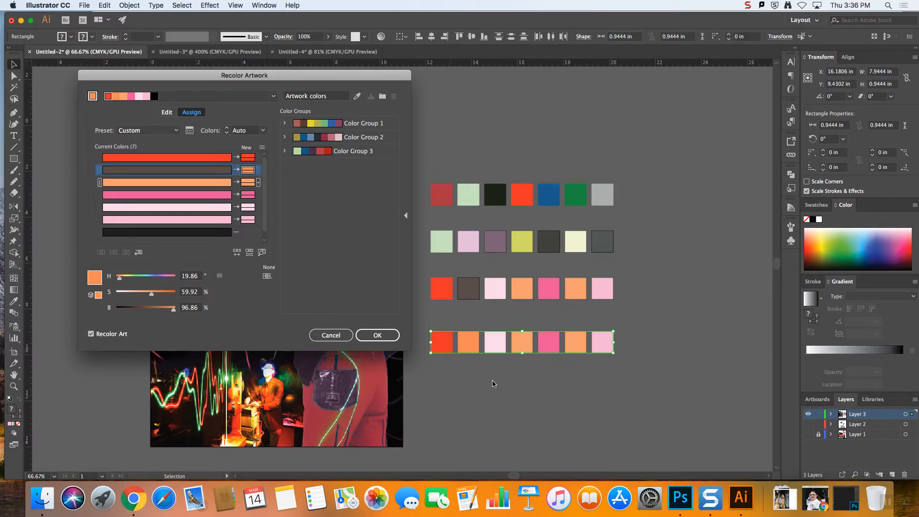
pyautogui.click(343, 336)
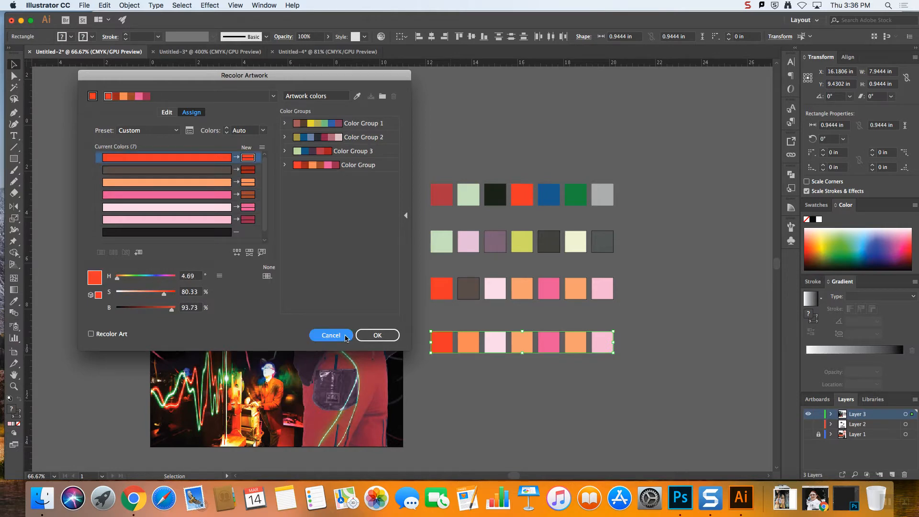
# Reopen Recolor Artwork for the fourth row and set the colorization method to Exact for all colors
pyautogui.click(381, 37)
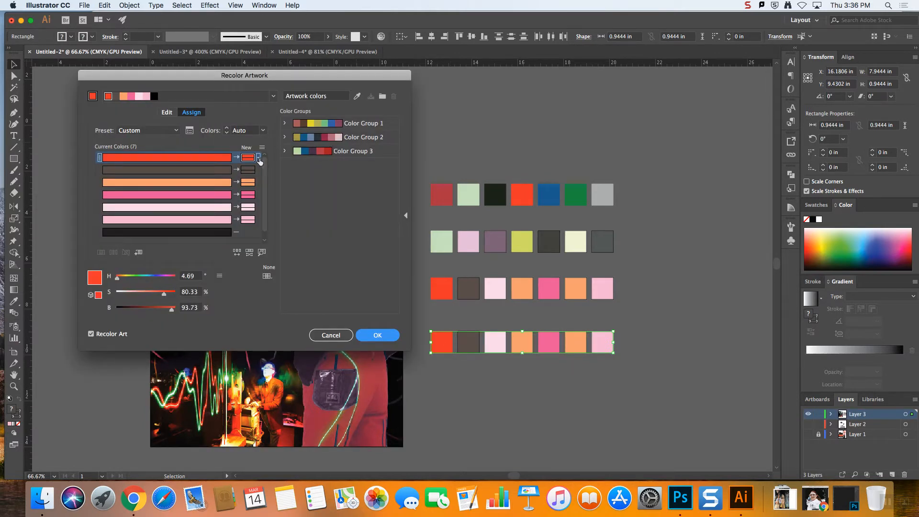
pyautogui.click(259, 158)
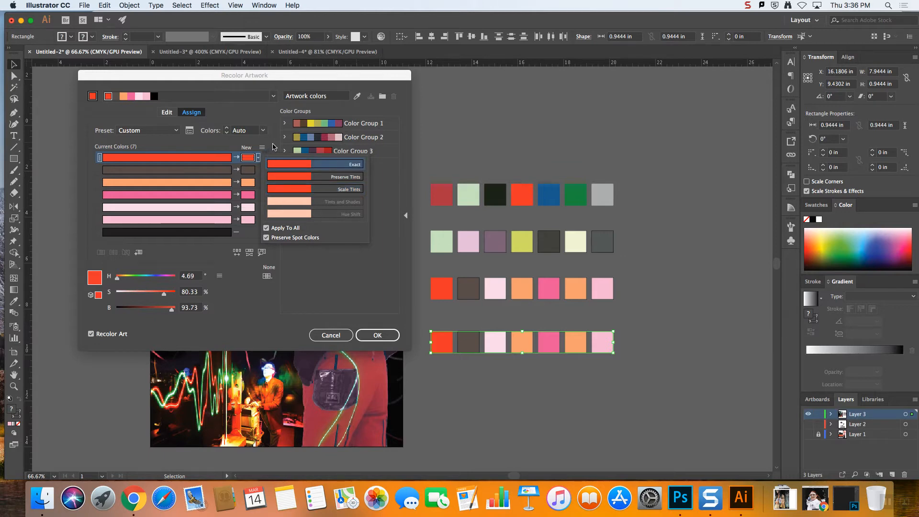
pyautogui.click(275, 147)
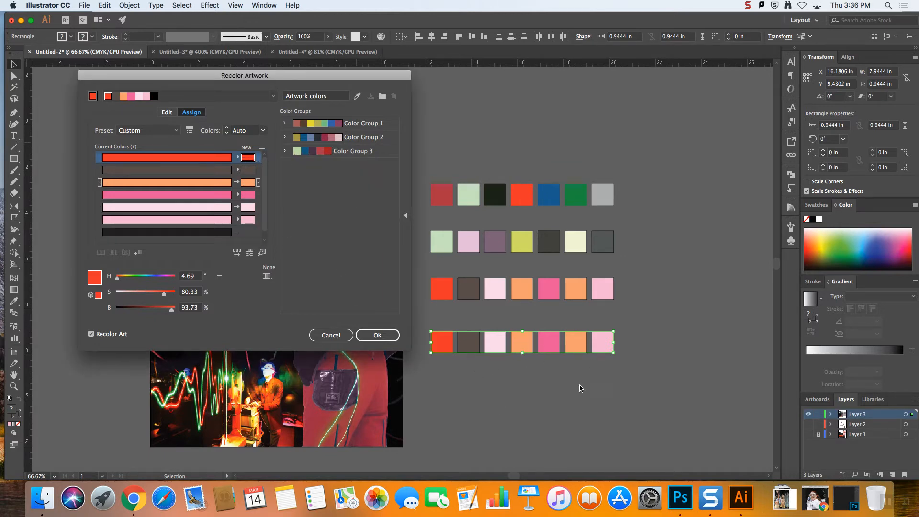
pyautogui.click(166, 112)
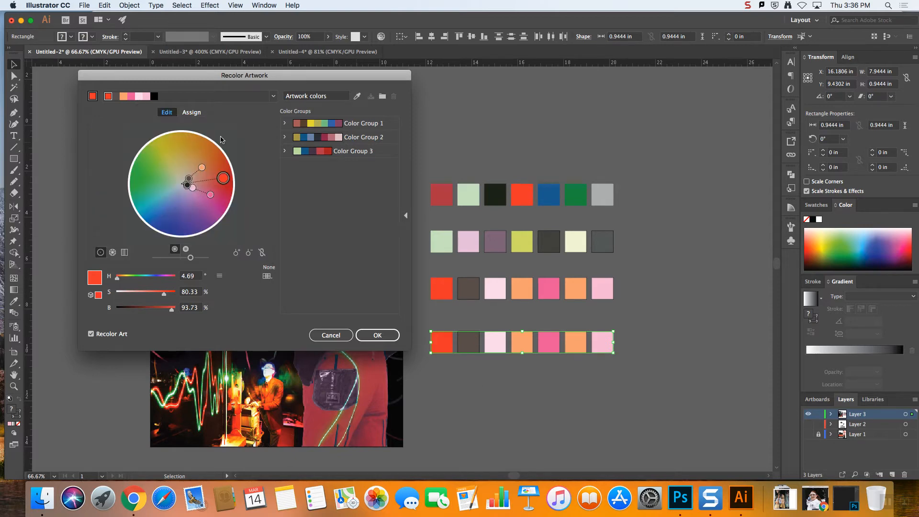
pyautogui.click(191, 112)
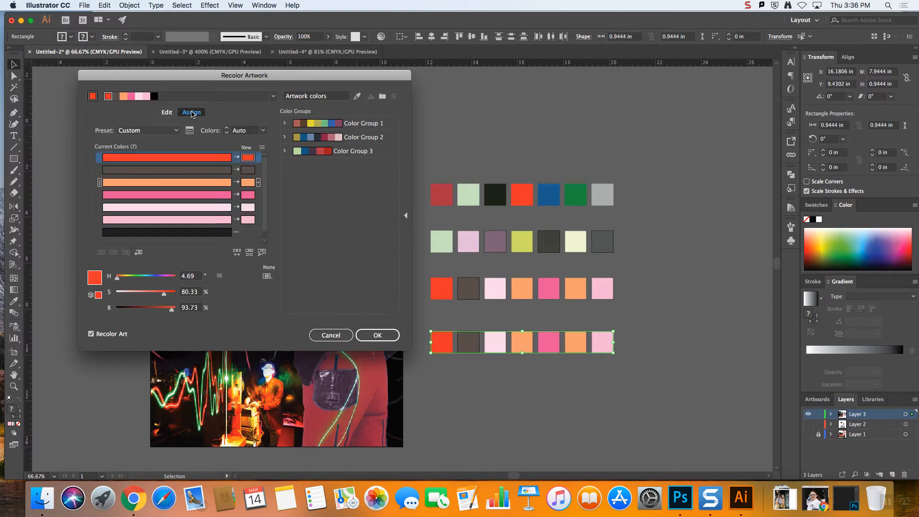
pyautogui.doubleClick(247, 195)
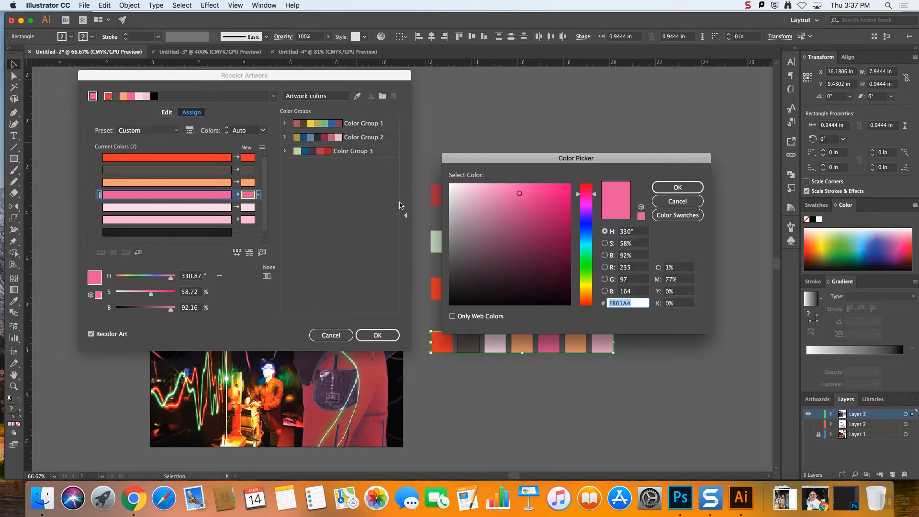
pyautogui.click(689, 201)
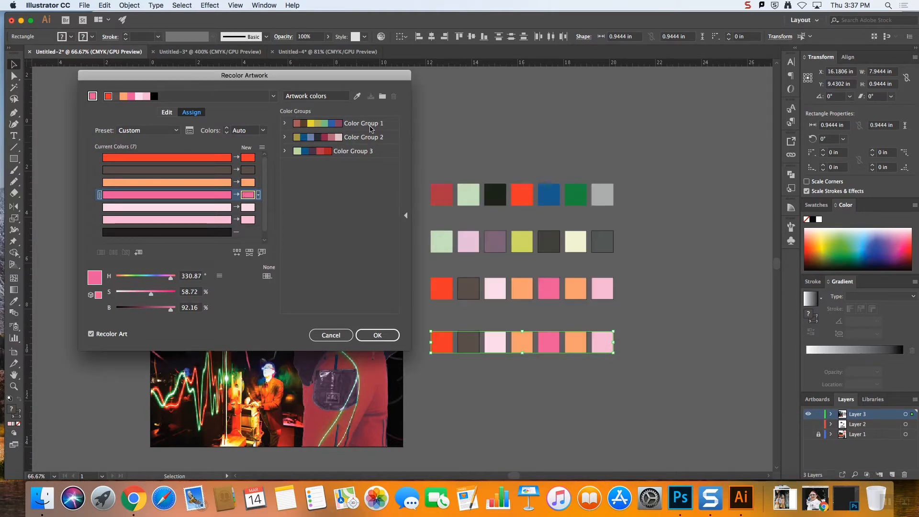
# Link the harmony colors, rotate the fourth row's red to bright blue at about hue 194° on the color wheel, apply it, and deselect
pyautogui.click(167, 112)
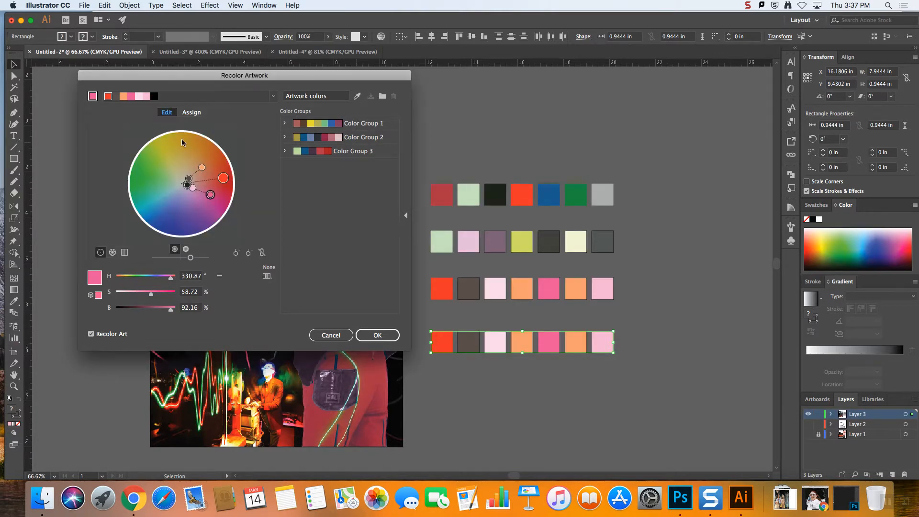
pyautogui.click(262, 254)
pyautogui.moveTo(224, 179); pyautogui.dragTo(165, 223)
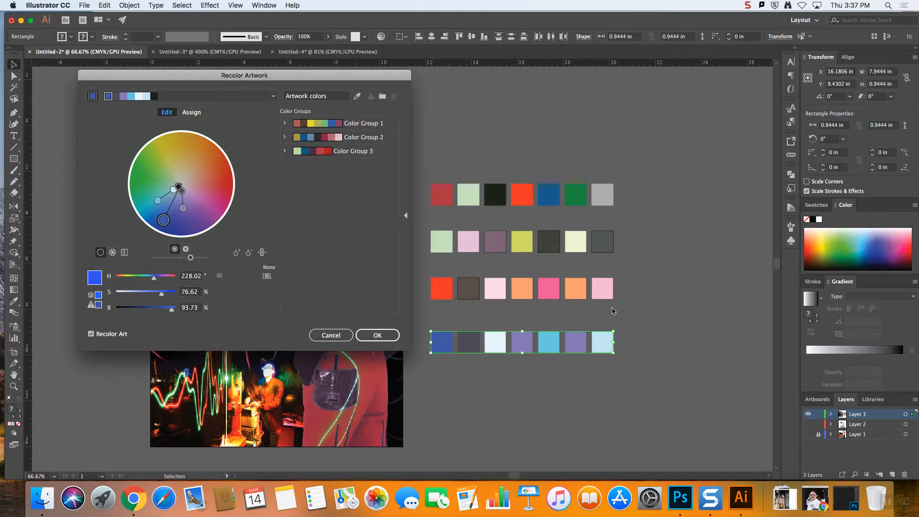
pyautogui.moveTo(164, 219); pyautogui.dragTo(149, 210)
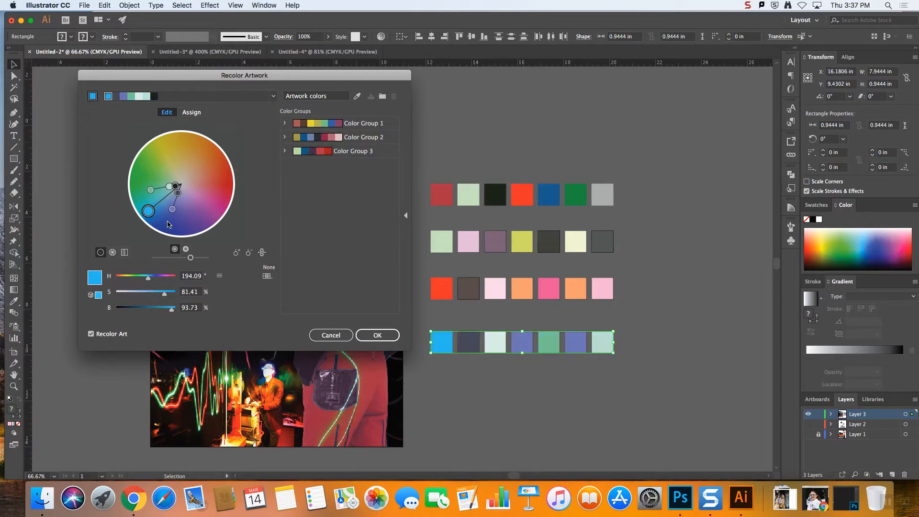
pyautogui.click(376, 335)
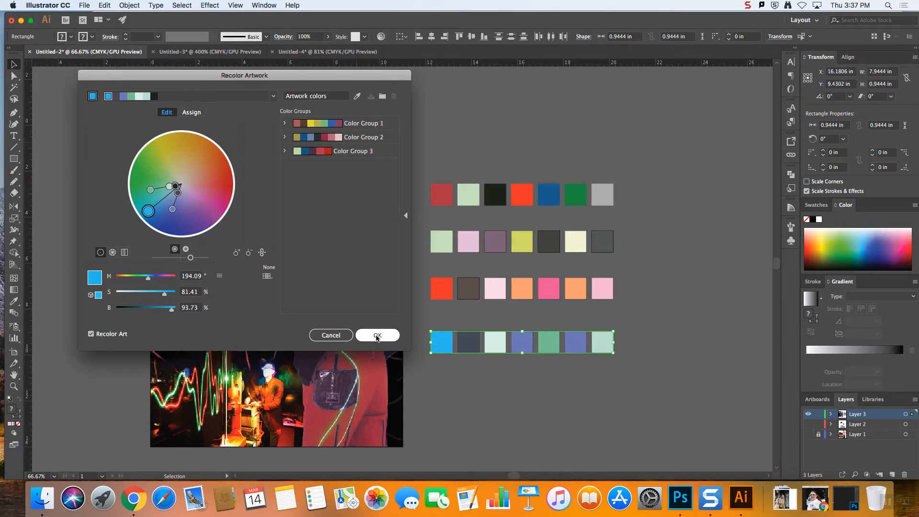
pyautogui.click(645, 376)
pyautogui.click(603, 342)
pyautogui.click(659, 335)
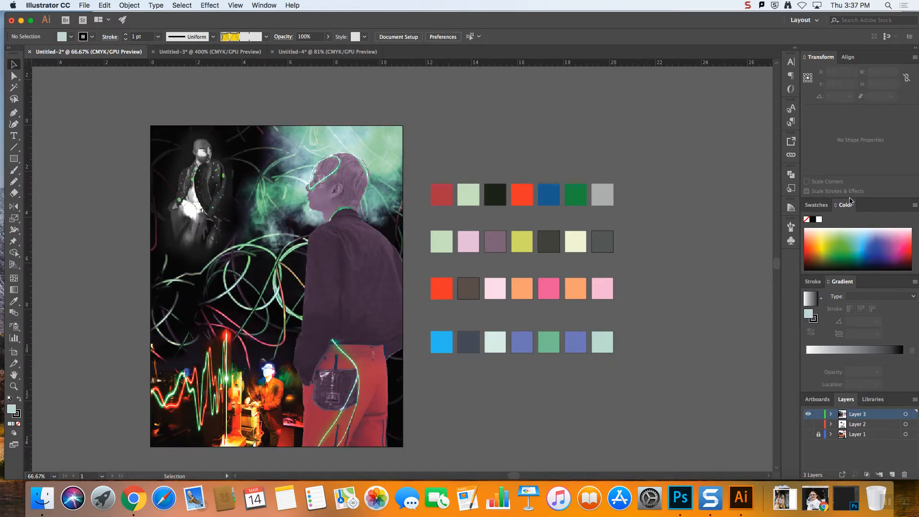
# Undock the swatches into a floating palette beside the color rows and make it taller
pyautogui.click(817, 205)
pyautogui.moveTo(816, 205); pyautogui.dragTo(724, 196)
pyautogui.moveTo(783, 290); pyautogui.dragTo(783, 329)
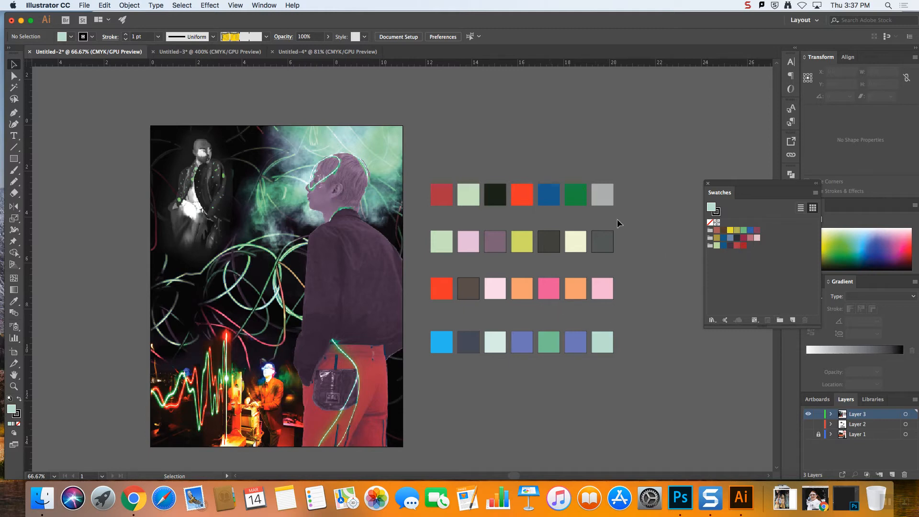
# Select the first row of squares and delete all three existing color groups from the swatches
pyautogui.moveTo(435, 166); pyautogui.dragTo(424, 164)
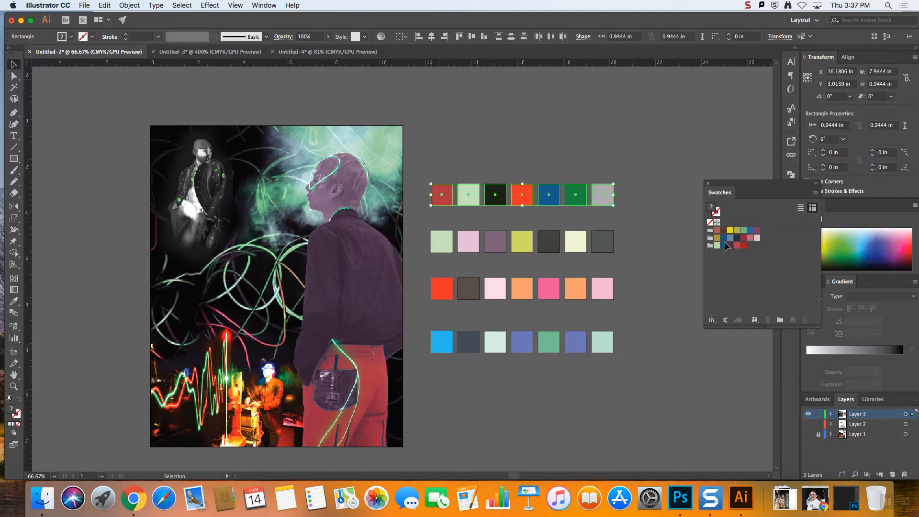
pyautogui.click(711, 245)
pyautogui.keyDown('shift'); pyautogui.click(711, 238); pyautogui.keyUp('shift')
pyautogui.keyDown('shift'); pyautogui.click(710, 230); pyautogui.keyUp('shift')
pyautogui.click(804, 320)
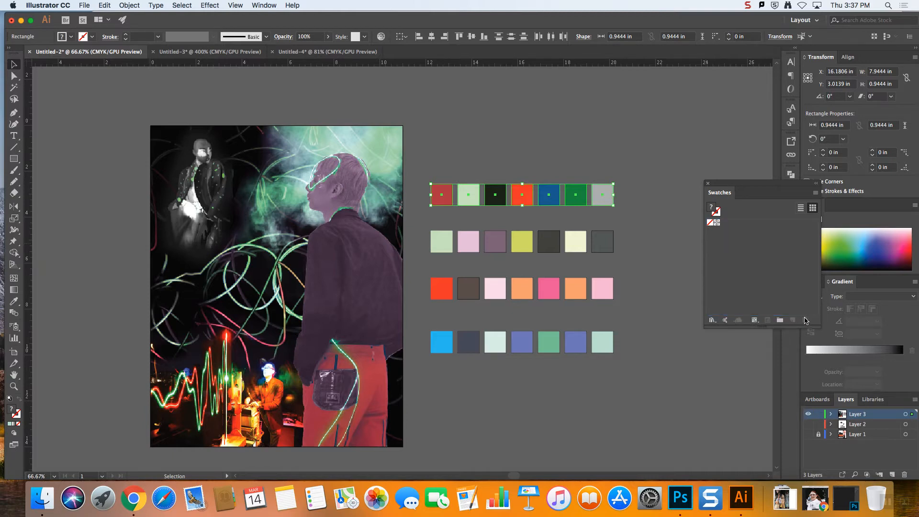
pyautogui.click(712, 320)
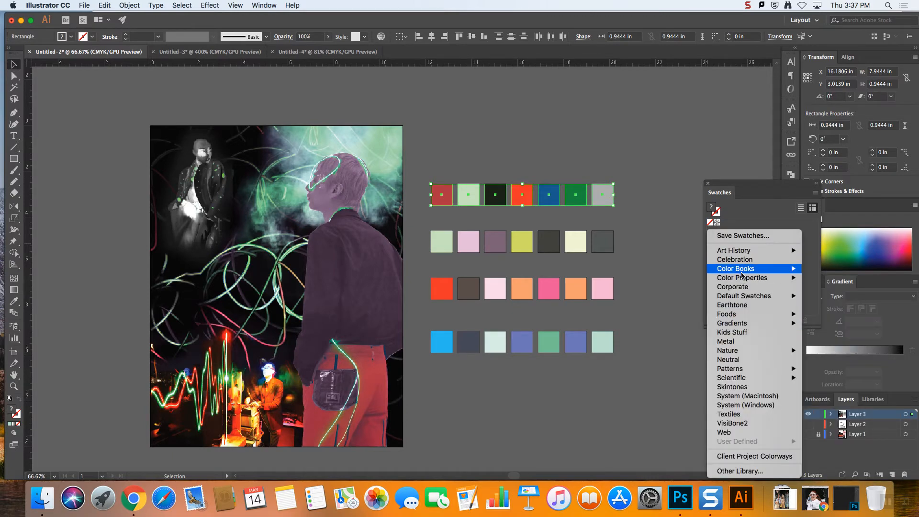
pyautogui.click(651, 257)
pyautogui.click(716, 320)
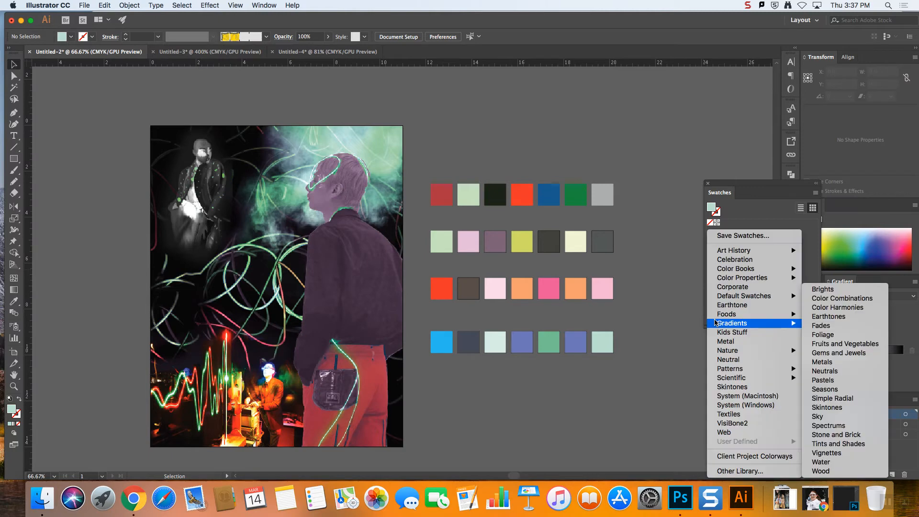
pyautogui.click(733, 259)
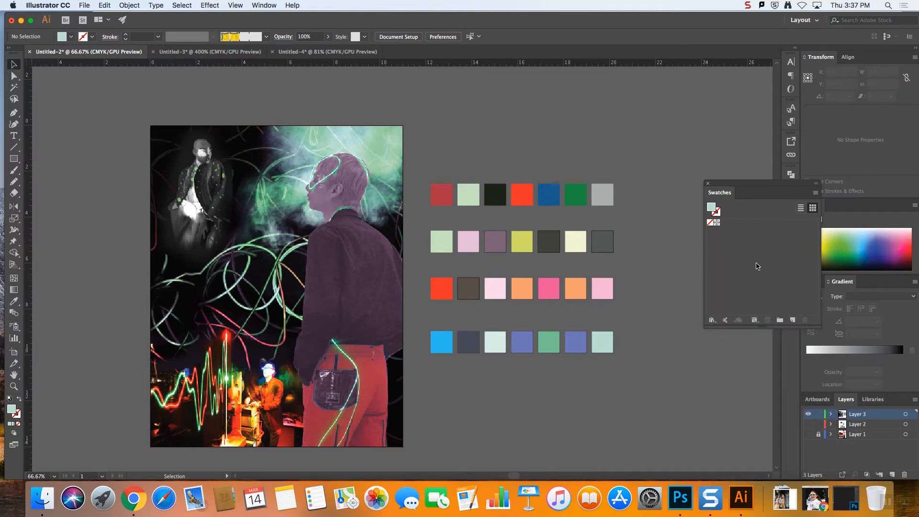
# Move the floating swatches closer to the color rows and open the default Art & Illustration swatch library
pyautogui.moveTo(771, 184); pyautogui.dragTo(744, 167)
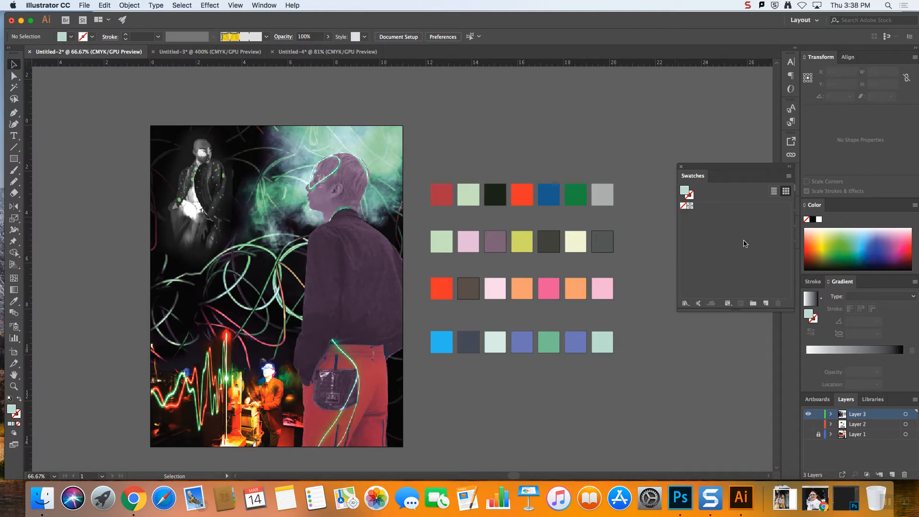
pyautogui.click(685, 303)
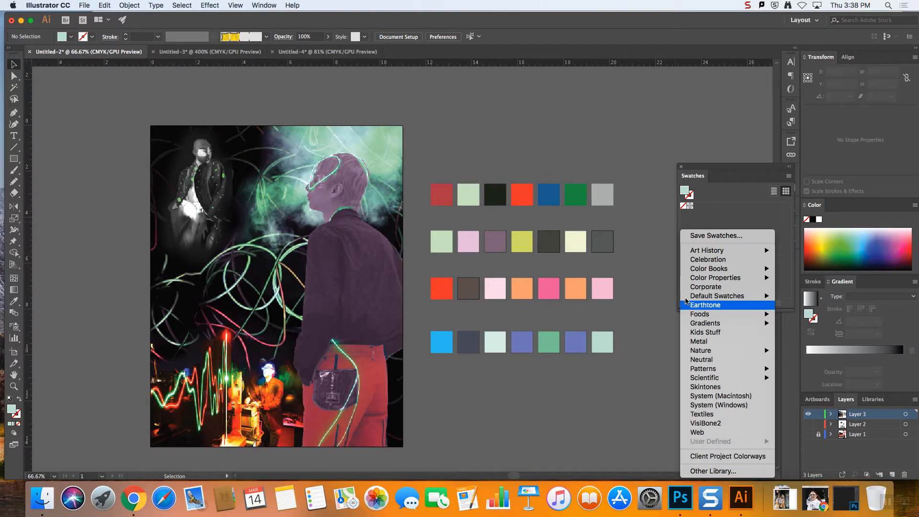
pyautogui.click(721, 212)
pyautogui.click(685, 303)
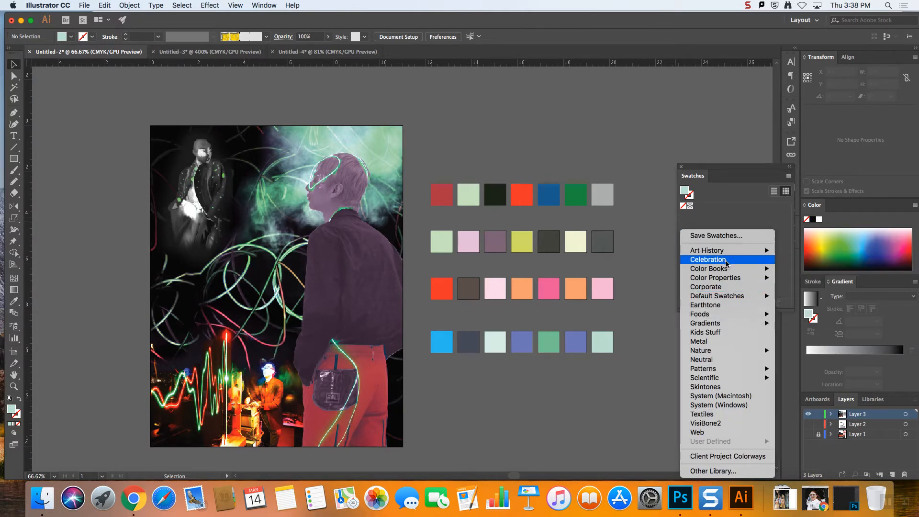
pyautogui.click(736, 215)
pyautogui.click(686, 304)
pyautogui.moveTo(736, 298)
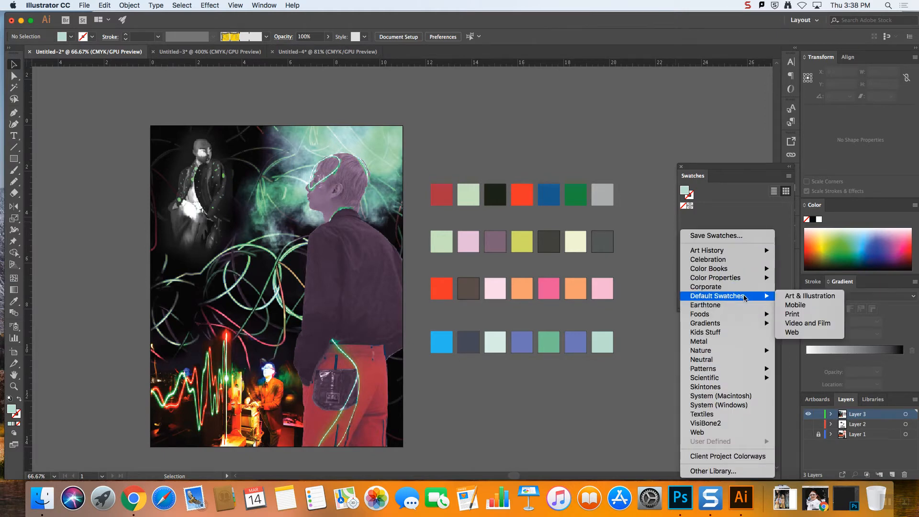
pyautogui.click(818, 295)
# Add the Art & Illustration library's individual swatches and both of its color groups to the document's swatches
pyautogui.moveTo(288, 258); pyautogui.dragTo(720, 236)
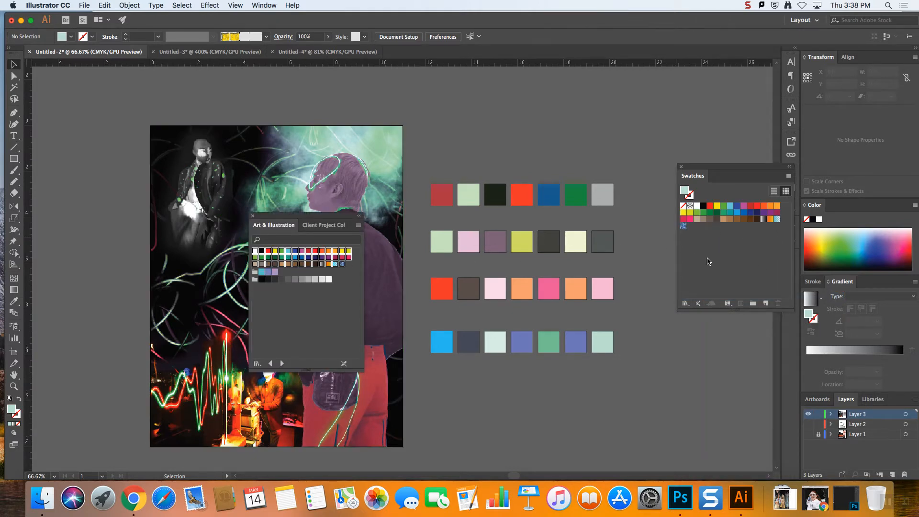
pyautogui.moveTo(255, 271); pyautogui.dragTo(709, 254)
pyautogui.moveTo(776, 295); pyautogui.dragTo(780, 304)
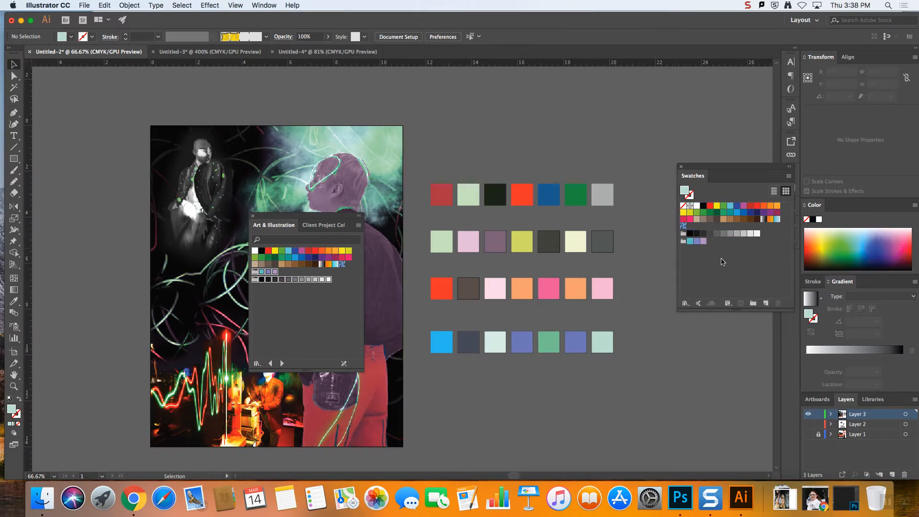
# Close the Art & Illustration library and delete all individual color swatches and both color groups from the document's swatches
pyautogui.click(253, 216)
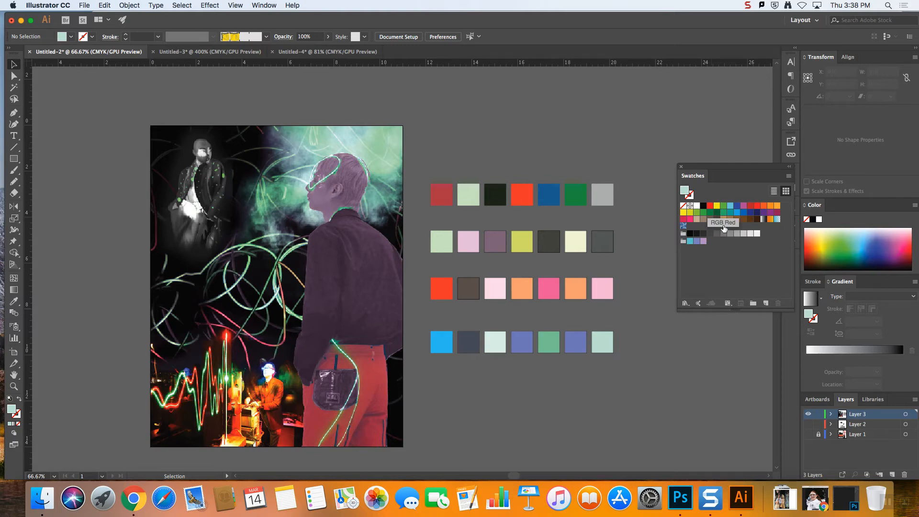
pyautogui.click(696, 206)
pyautogui.keyDown('shift'); pyautogui.click(683, 226); pyautogui.keyUp('shift')
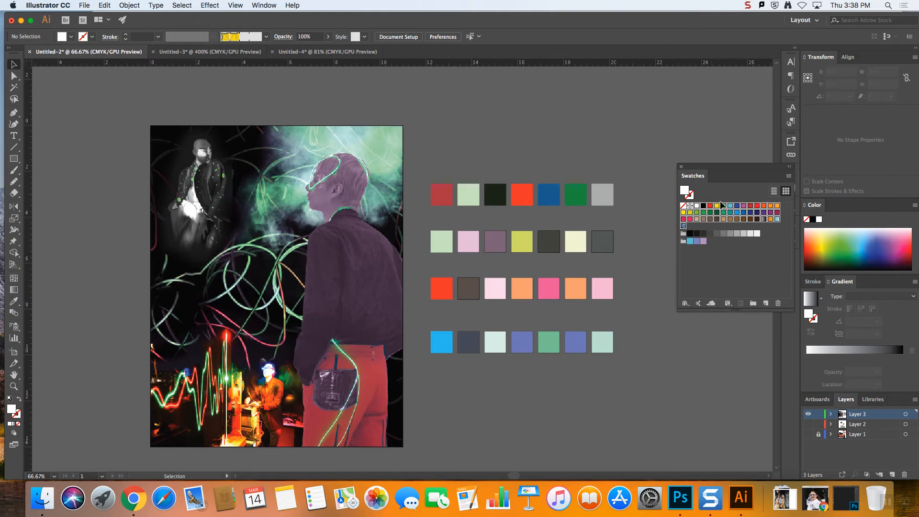
pyautogui.moveTo(698, 209); pyautogui.dragTo(779, 305)
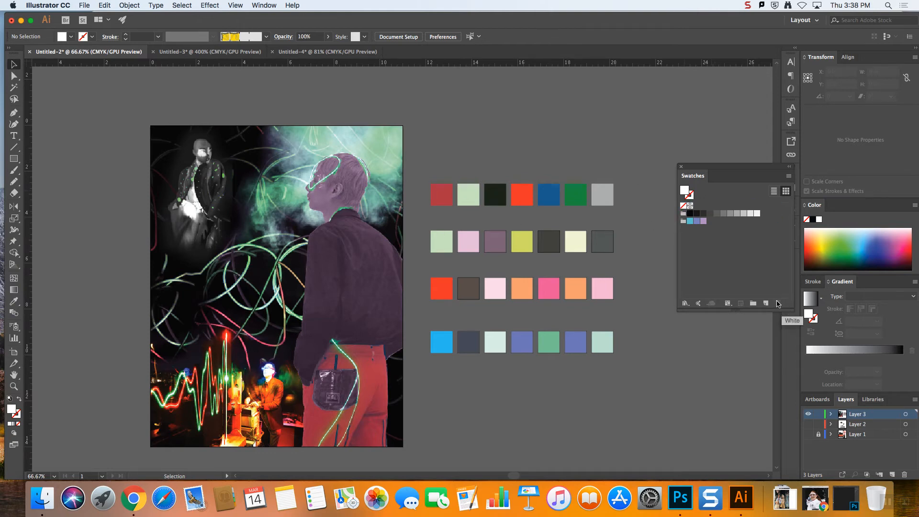
pyautogui.moveTo(684, 215); pyautogui.dragTo(779, 304)
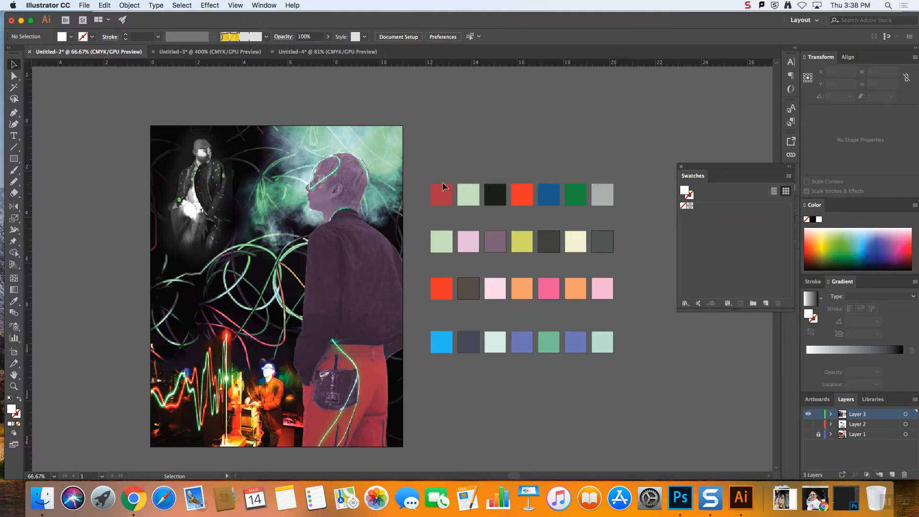
# Try to save the gray square's color from the first row as a new global process-color swatch
pyautogui.click(445, 187)
pyautogui.click(508, 174)
pyautogui.click(609, 204)
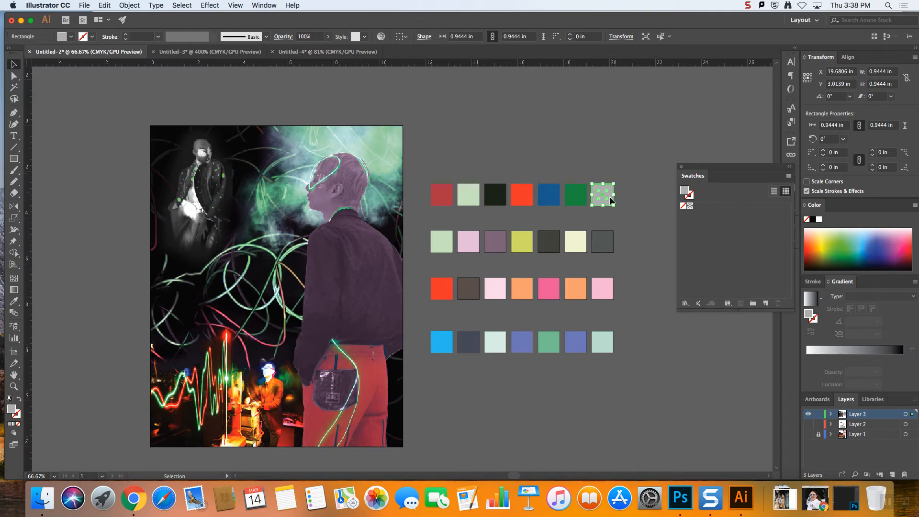
pyautogui.click(765, 304)
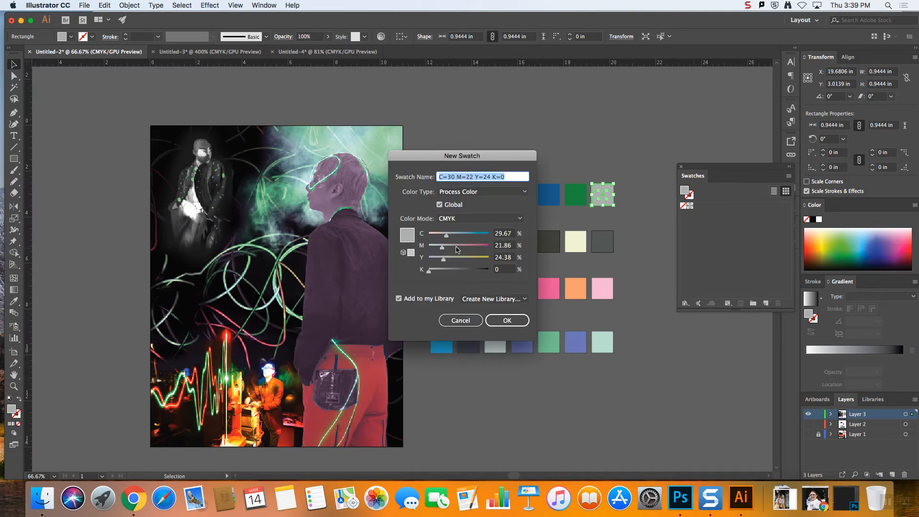
pyautogui.click(507, 320)
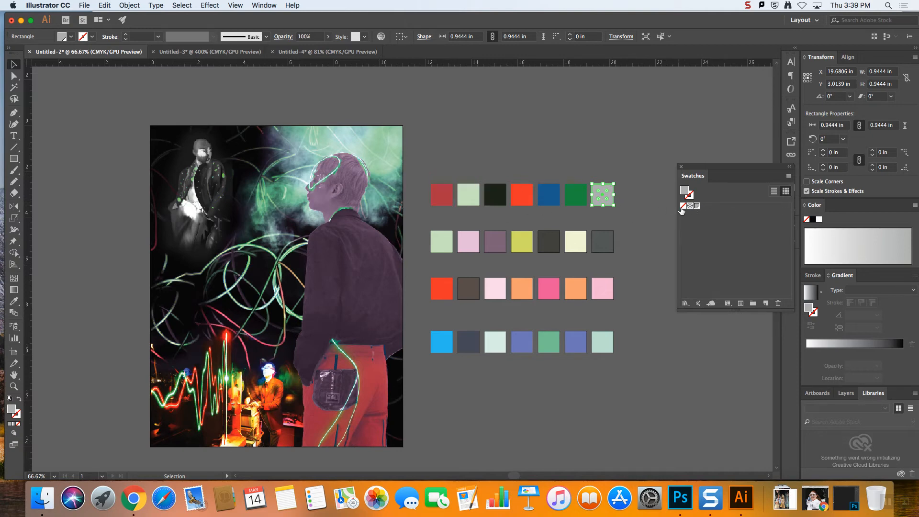
pyautogui.press('super+z')
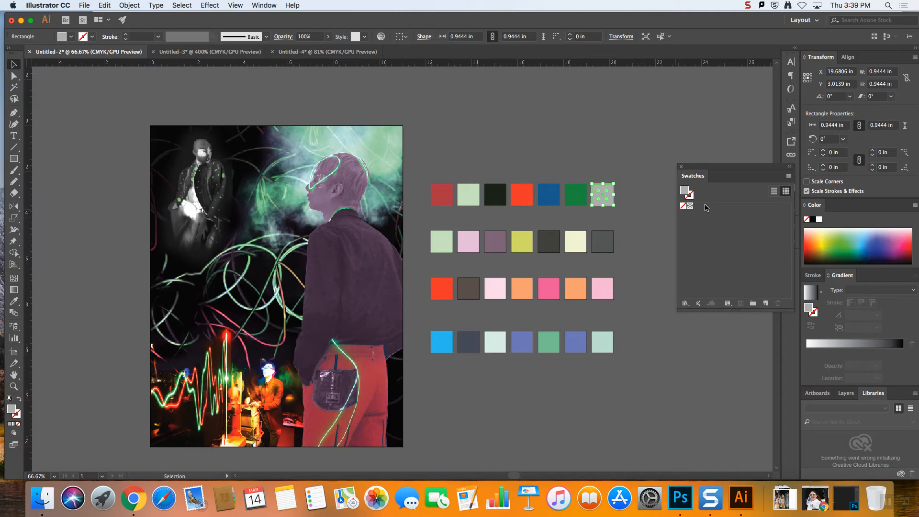
pyautogui.click(647, 210)
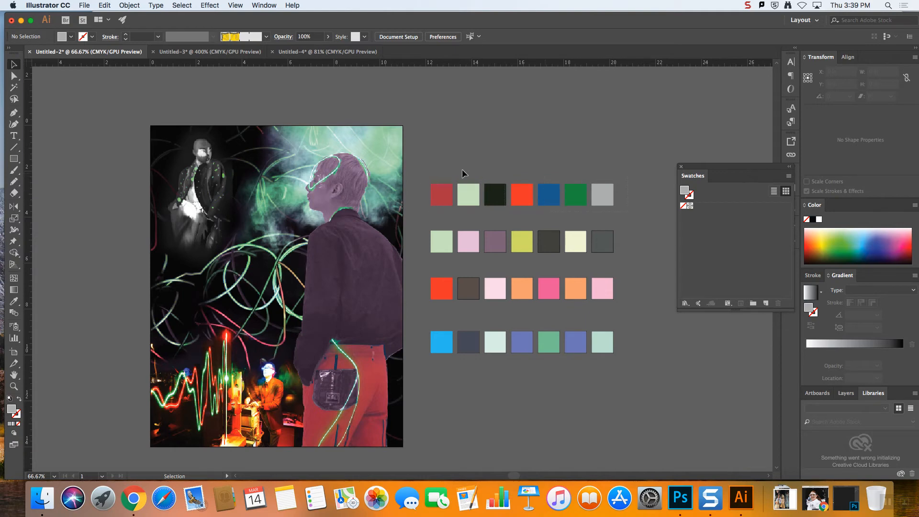
# Create a color group from the selected artwork of the first row of squares, including swatches for tints
pyautogui.moveTo(415, 165); pyautogui.dragTo(619, 208)
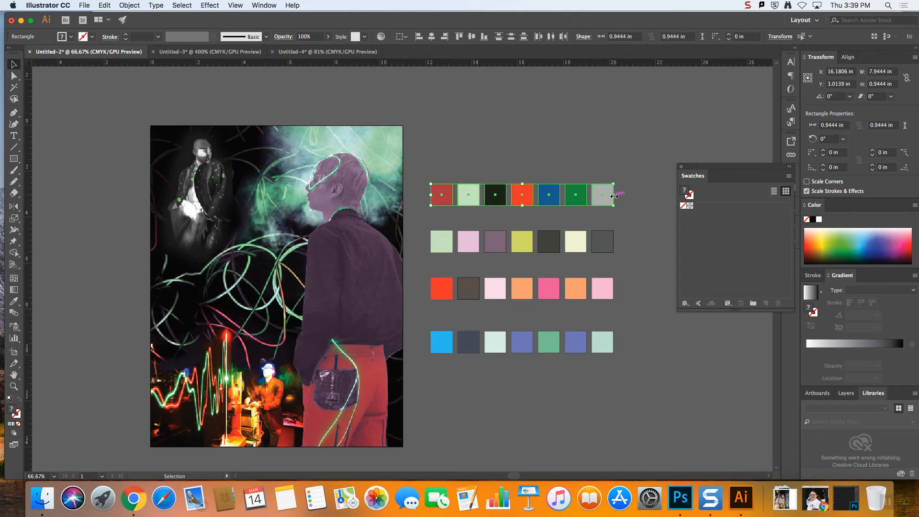
pyautogui.click(754, 304)
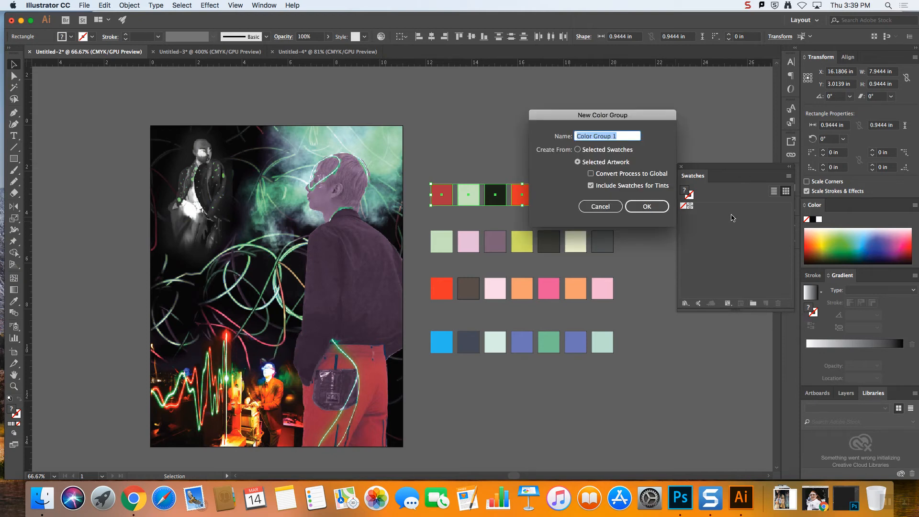
pyautogui.moveTo(633, 120); pyautogui.dragTo(658, 64)
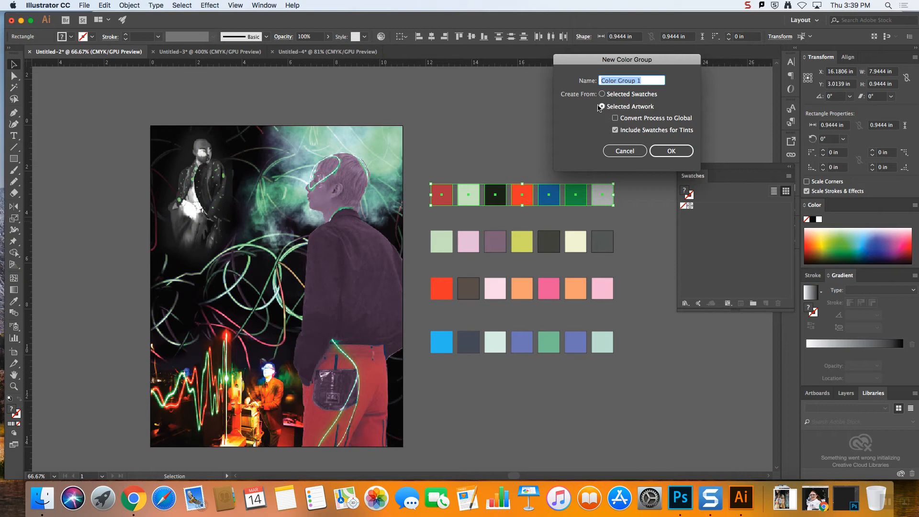
pyautogui.click(668, 150)
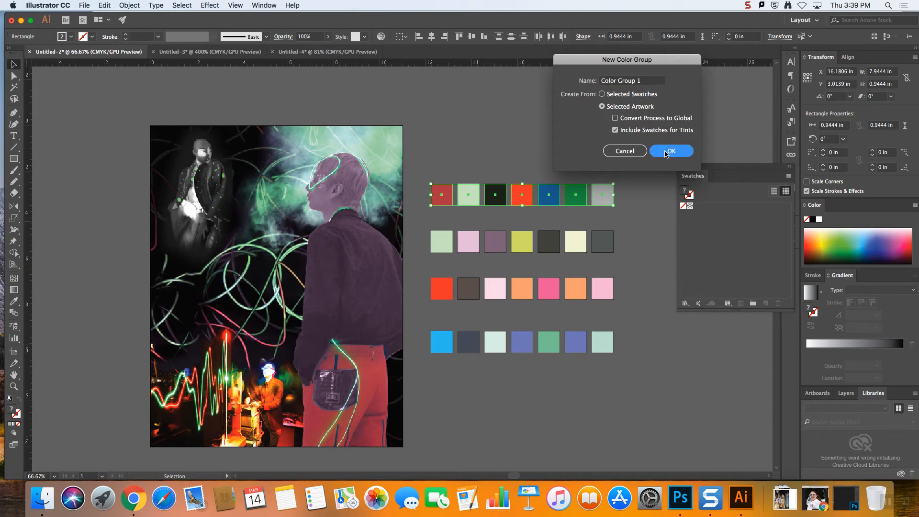
pyautogui.click(708, 228)
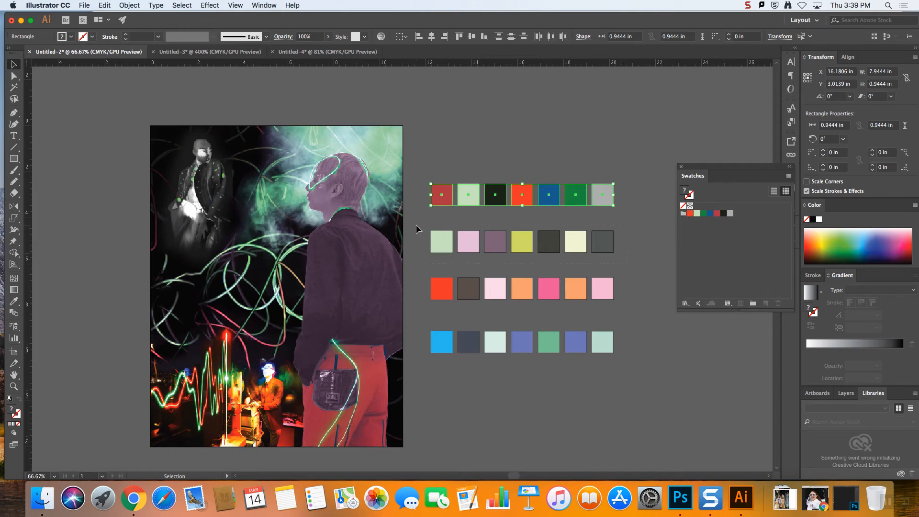
# Create a color group from the second row of squares, including swatches for tints, and delete the group's black swatch
pyautogui.moveTo(415, 225); pyautogui.dragTo(617, 253)
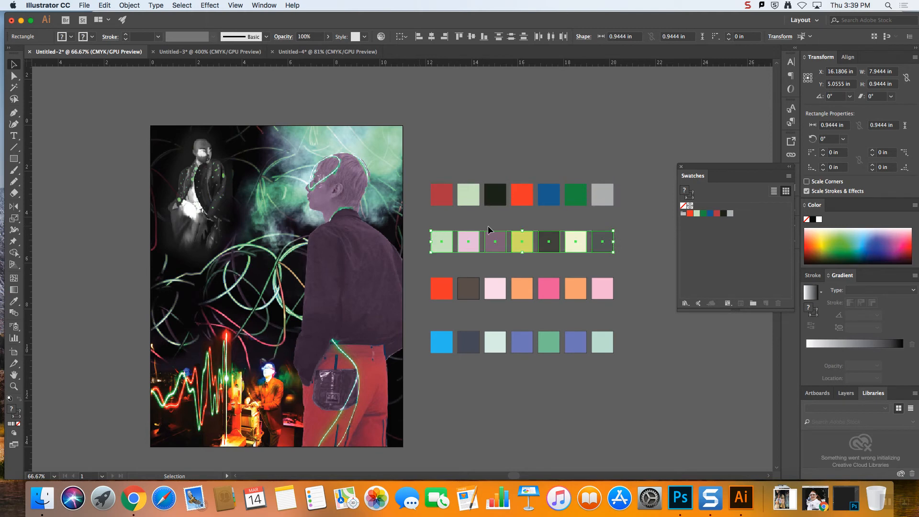
pyautogui.click(754, 304)
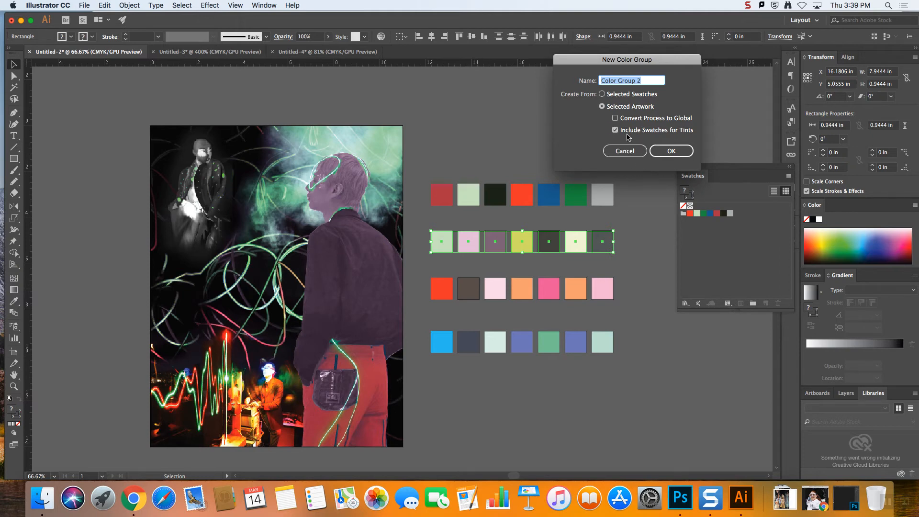
pyautogui.click(671, 151)
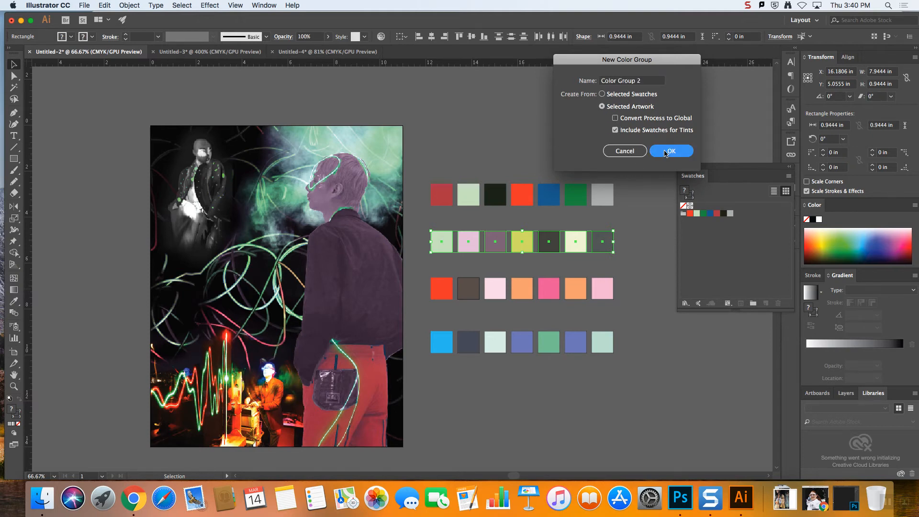
pyautogui.click(640, 241)
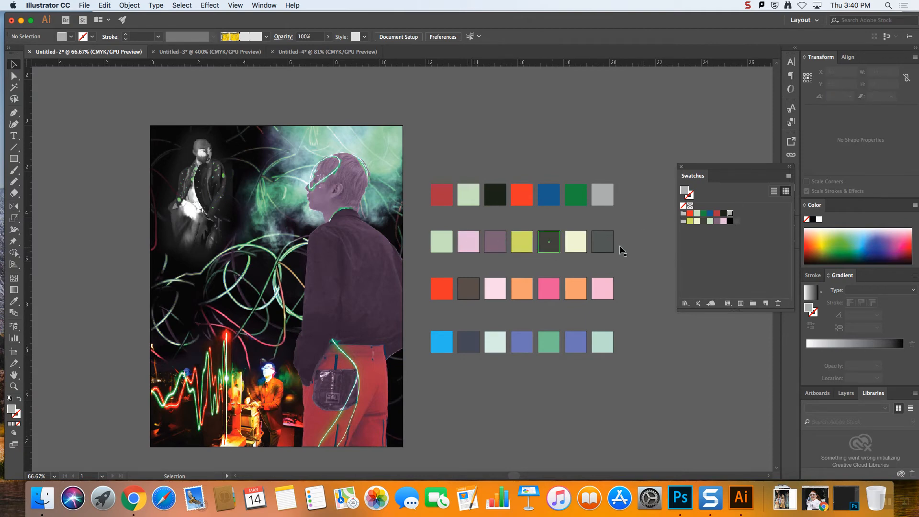
pyautogui.click(730, 221)
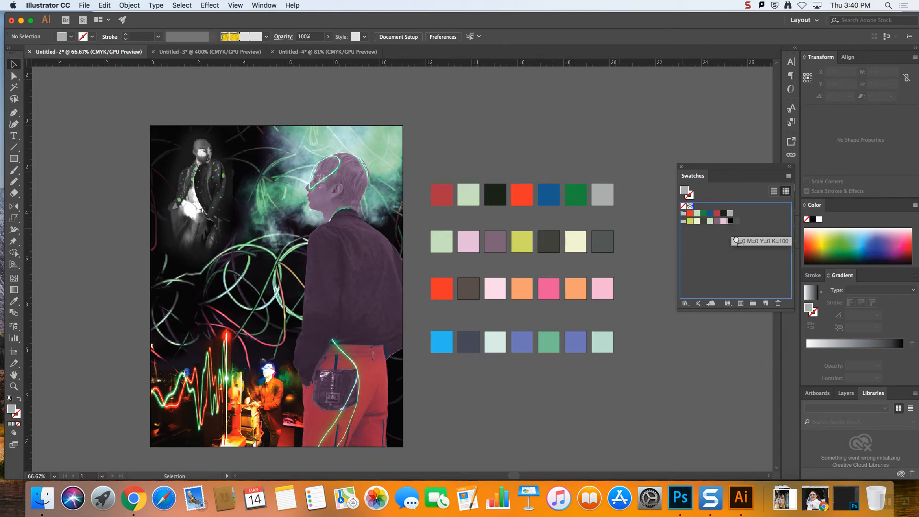
pyautogui.click(778, 304)
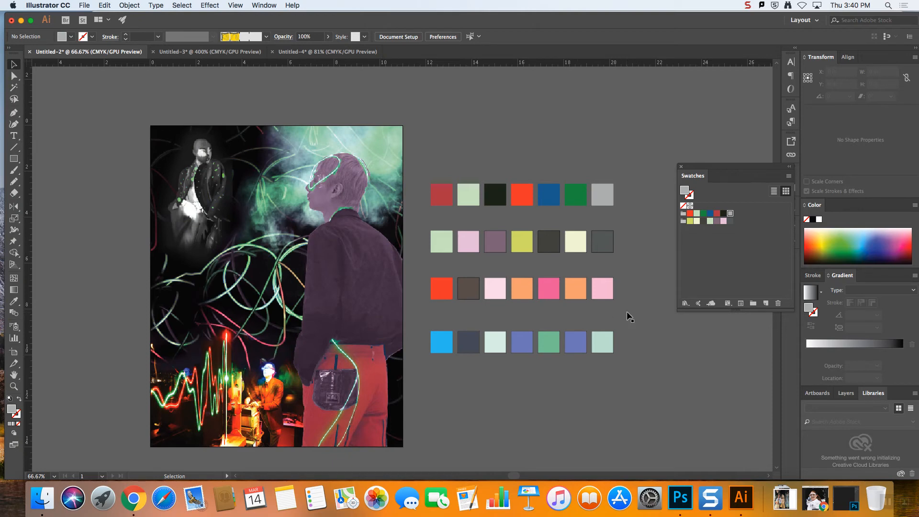
# Remove the stroke from all squares in the third row
pyautogui.moveTo(420, 268); pyautogui.dragTo(619, 307)
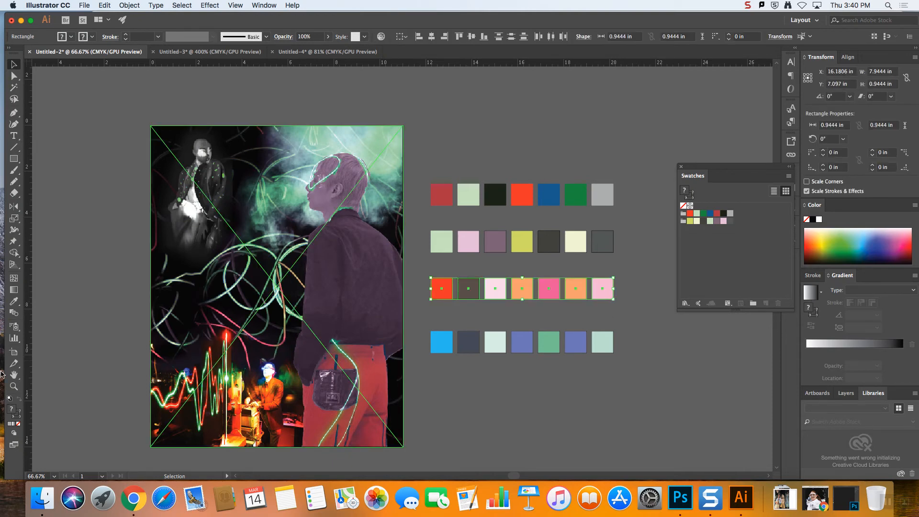
pyautogui.click(17, 417)
pyautogui.click(18, 424)
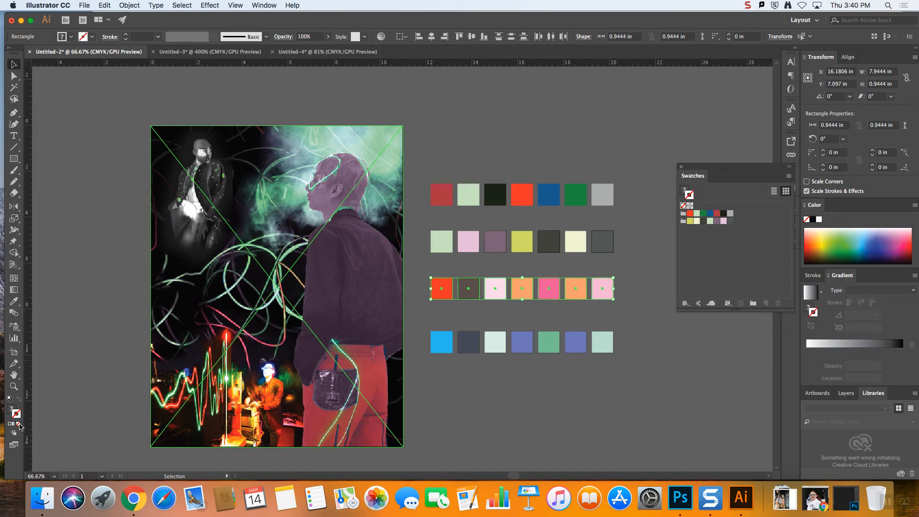
pyautogui.click(492, 410)
# Try to add the third row of squares directly to the swatches, and delete the resulting pattern swatch
pyautogui.moveTo(619, 307); pyautogui.dragTo(421, 266)
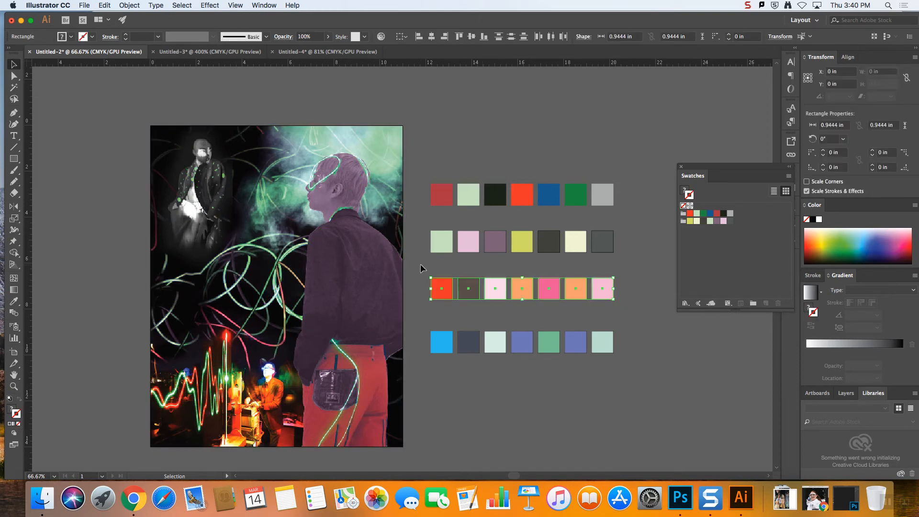
pyautogui.moveTo(596, 283); pyautogui.dragTo(766, 249)
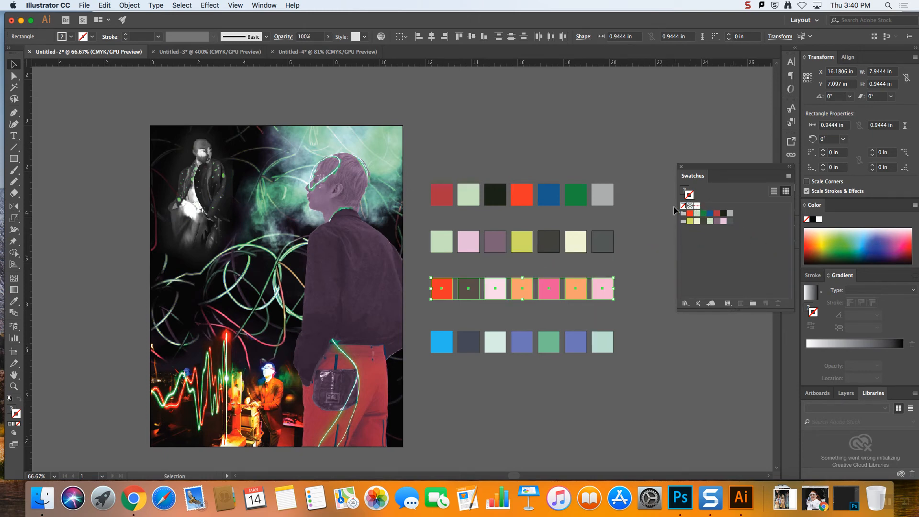
pyautogui.click(647, 240)
pyautogui.doubleClick(697, 205)
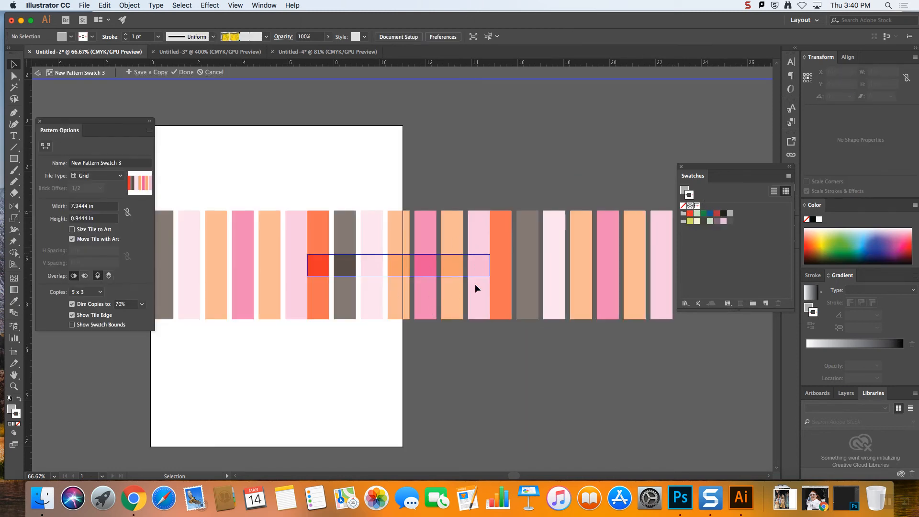
pyautogui.press('Escape')
pyautogui.moveTo(697, 206); pyautogui.dragTo(778, 304)
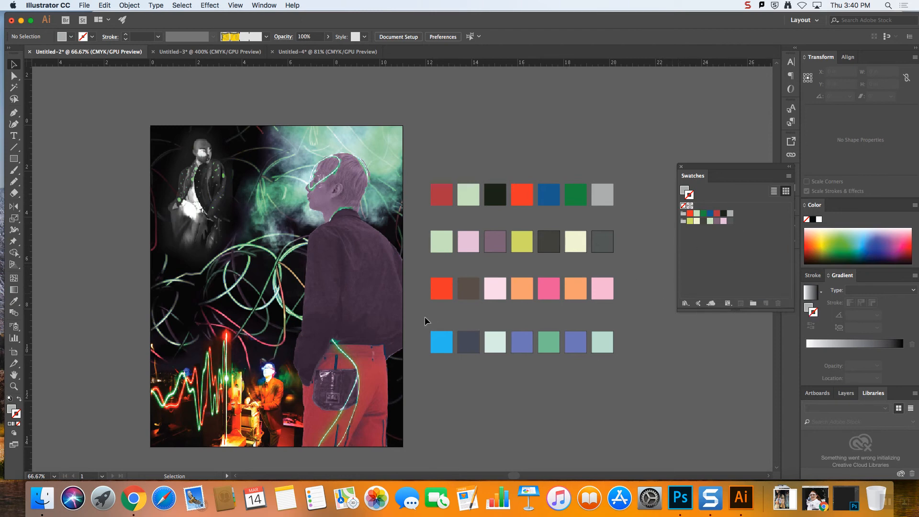
# Create a color group from the selected artwork of the third row of squares, including swatches for tints
pyautogui.moveTo(415, 316); pyautogui.dragTo(412, 318)
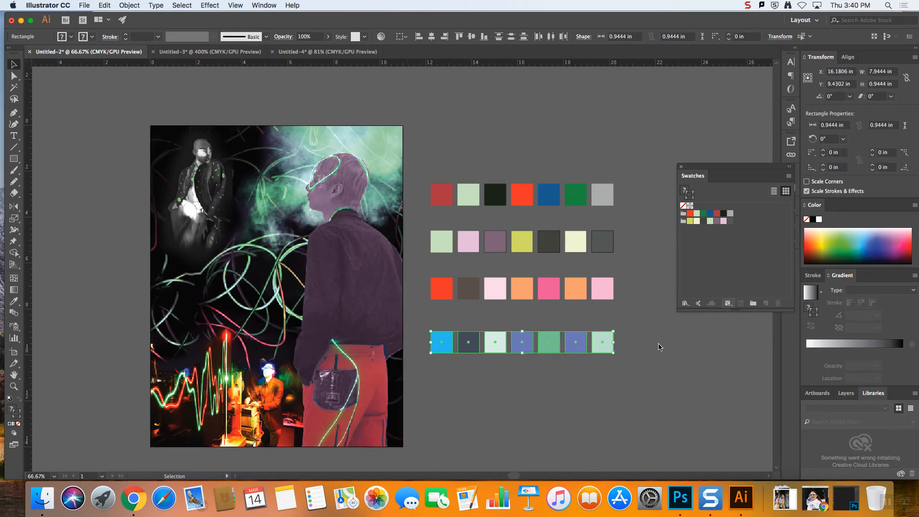
pyautogui.click(648, 361)
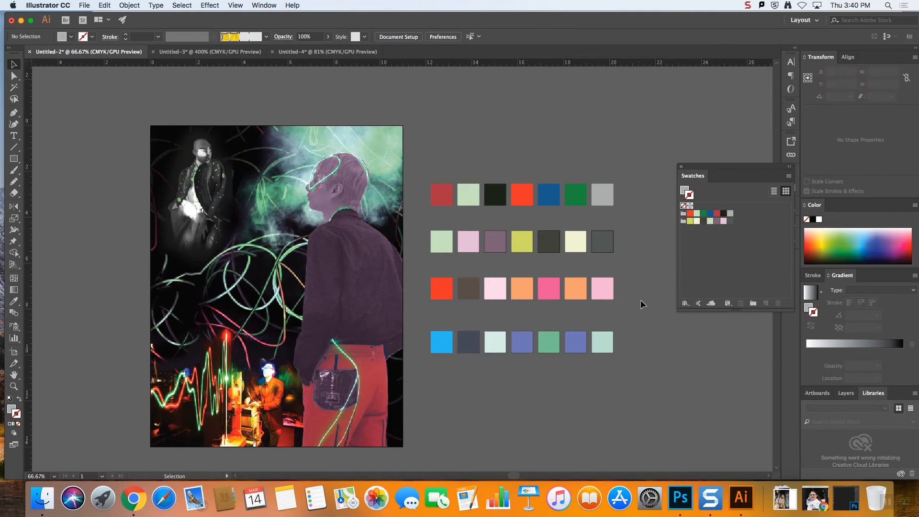
pyautogui.moveTo(429, 277); pyautogui.dragTo(618, 293)
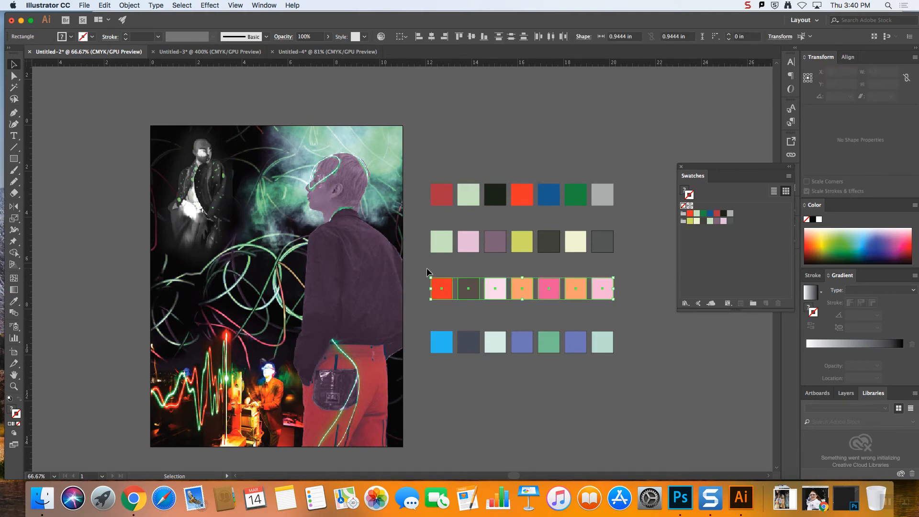
pyautogui.click(754, 304)
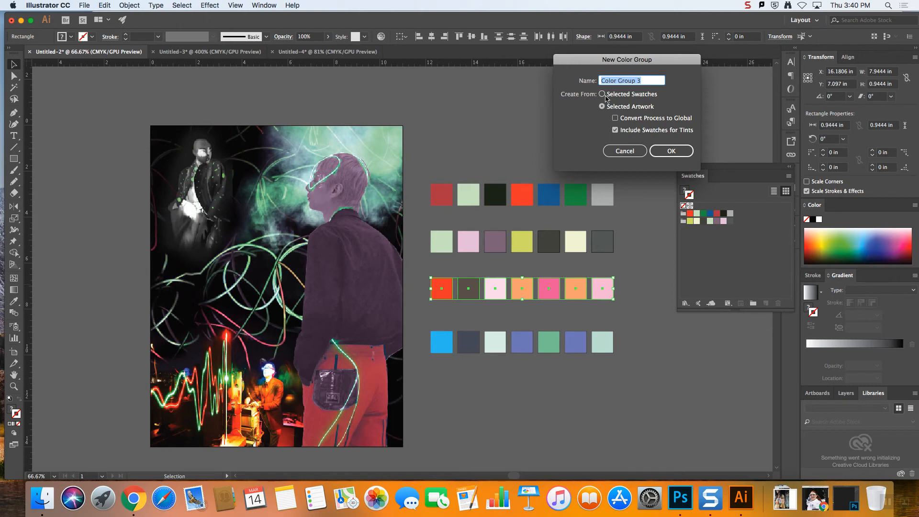
pyautogui.click(663, 151)
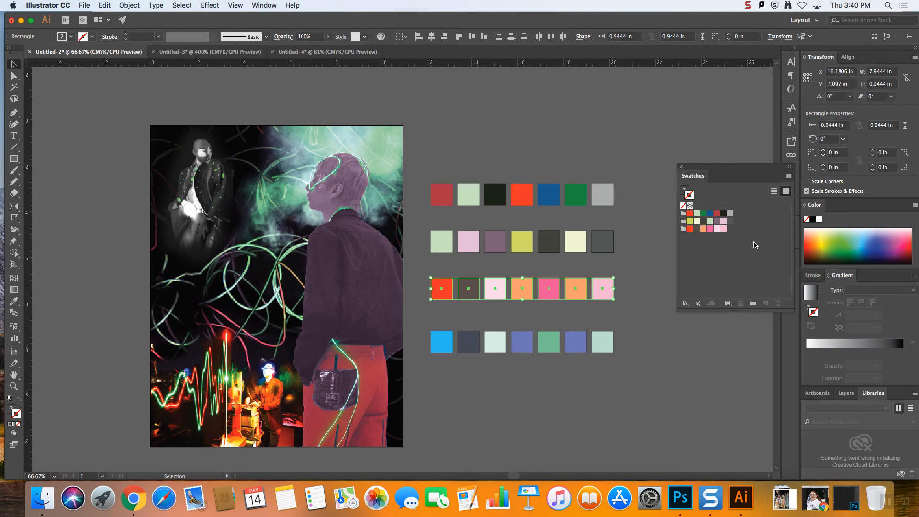
# Move the floating swatches closer to the color rows and undo the third row's color group
pyautogui.moveTo(740, 166); pyautogui.dragTo(700, 165)
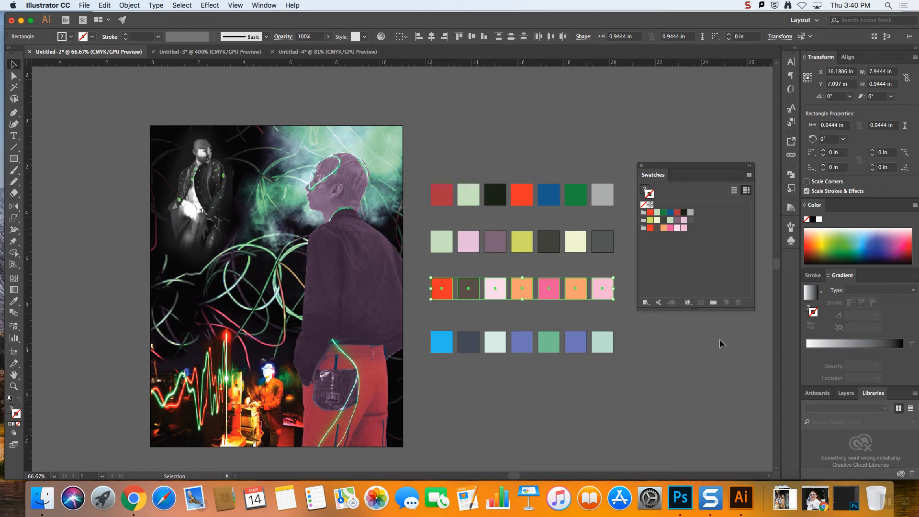
pyautogui.moveTo(626, 360); pyautogui.dragTo(337, 310)
pyautogui.click(679, 380)
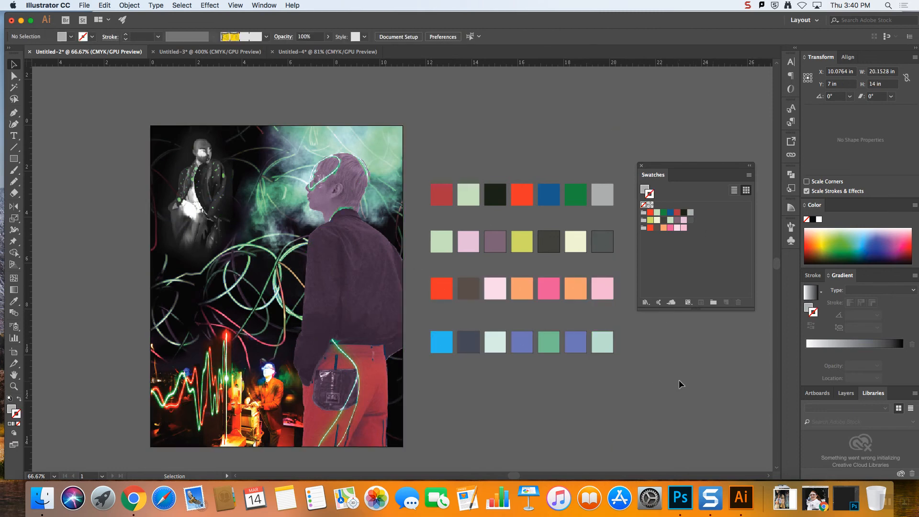
pyautogui.press('super+z')
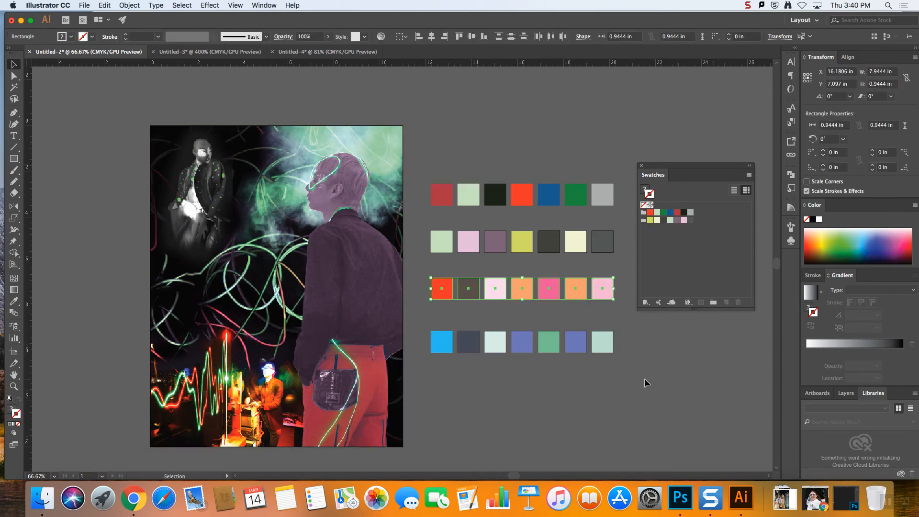
pyautogui.press('super+z')
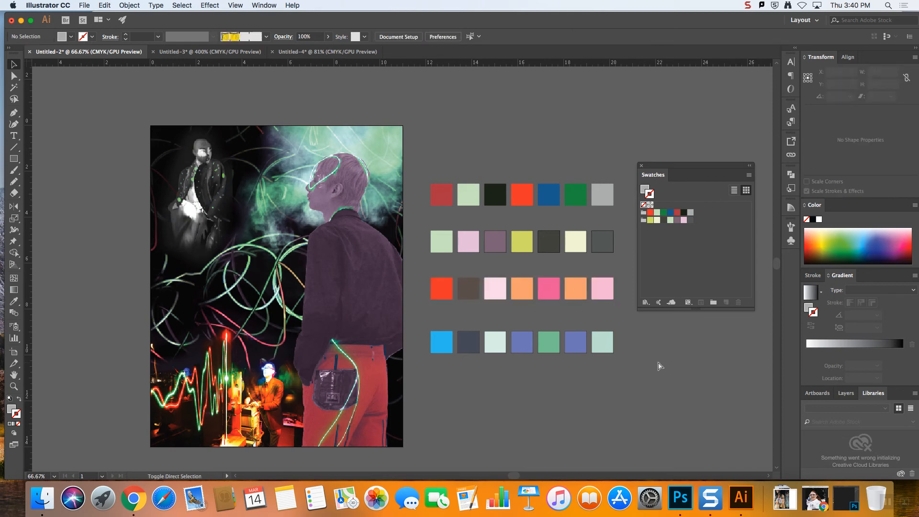
# Capture a screenshot of the area covering the floating Swatches panel
pyautogui.press('super+shift+4')
pyautogui.moveTo(634, 160)
pyautogui.mouseDown()
pyautogui.moveTo(766, 301)
pyautogui.moveTo(765, 313)
pyautogui.moveTo(755, 312)
pyautogui.mouseUp()
pyautogui.click(646, 302)
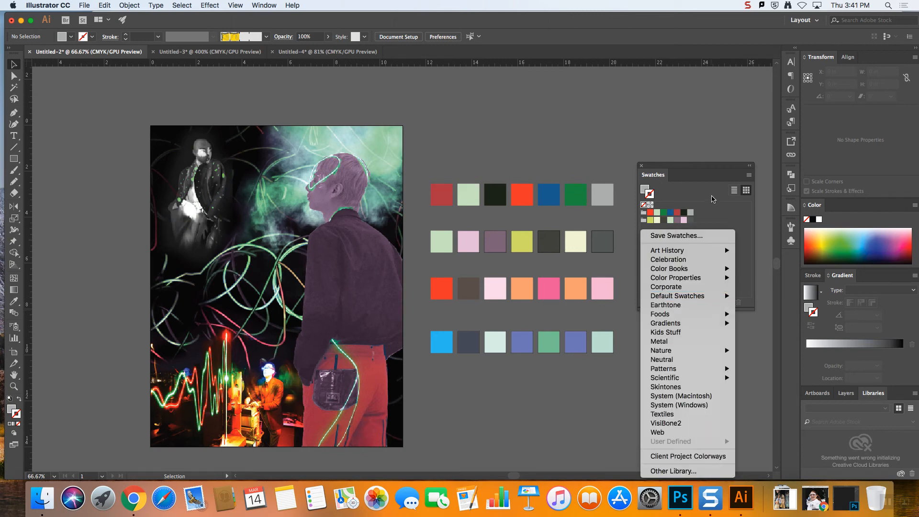
pyautogui.click(743, 230)
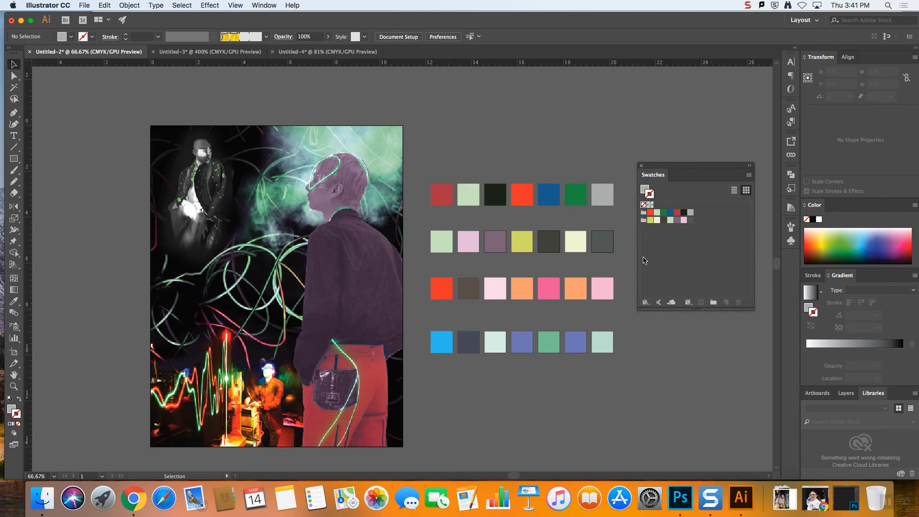
pyautogui.click(646, 302)
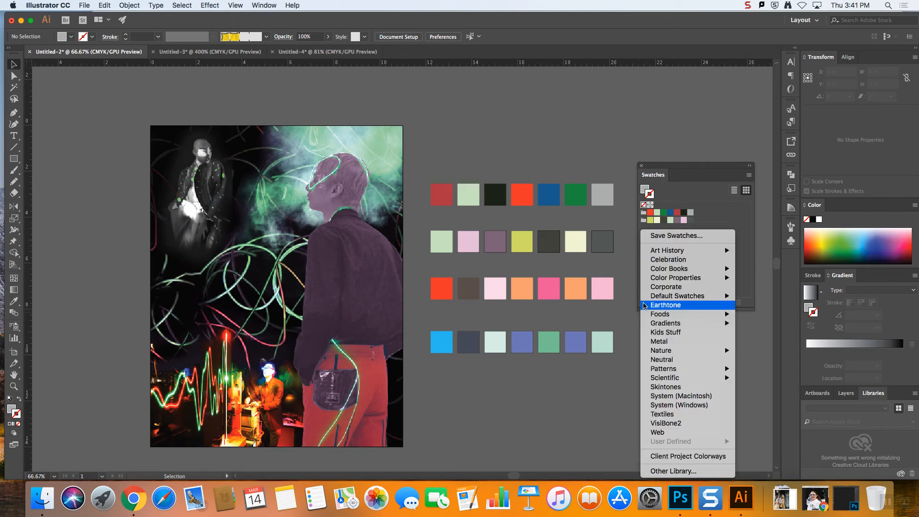
pyautogui.click(733, 221)
# Create a color group from the third row of squares and deselect the artwork
pyautogui.moveTo(427, 276); pyautogui.dragTo(618, 303)
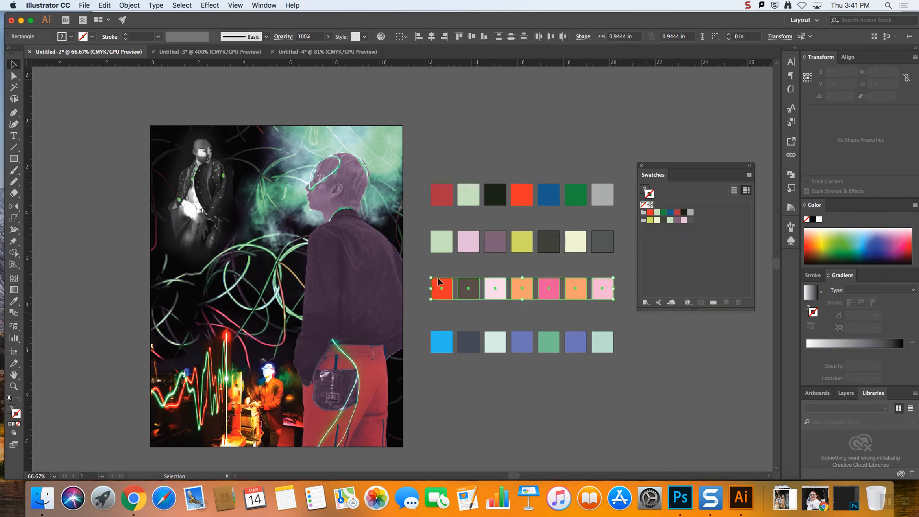
pyautogui.click(714, 303)
pyautogui.click(674, 151)
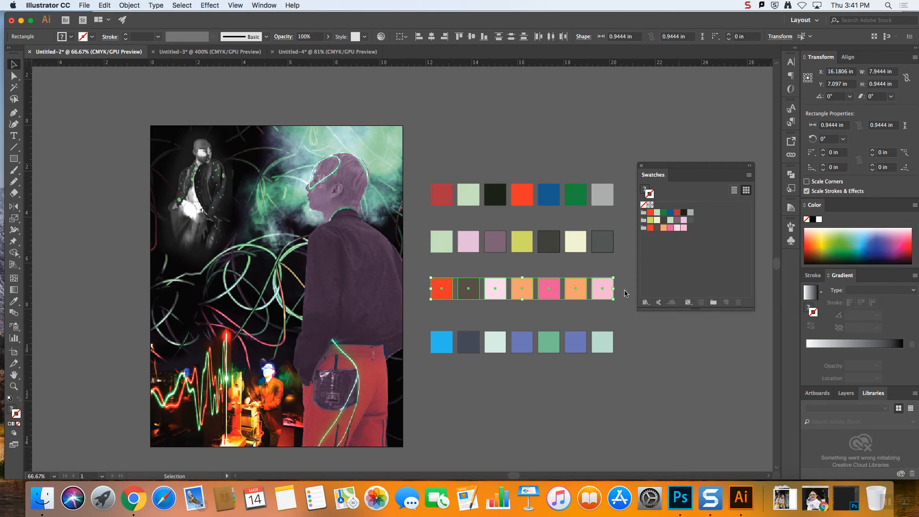
pyautogui.click(625, 274)
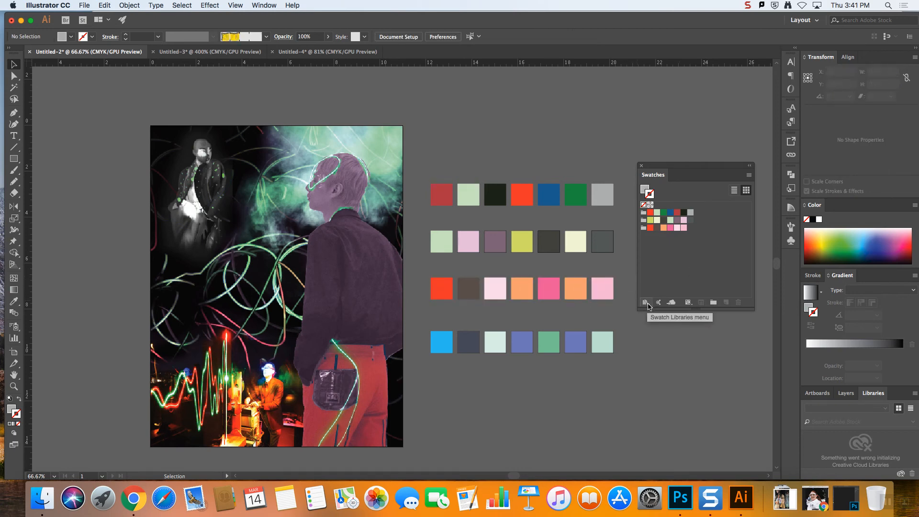
# Save the document's swatches as a swatch library in Swatch Files (*.ai) format on the Desktop
pyautogui.click(647, 304)
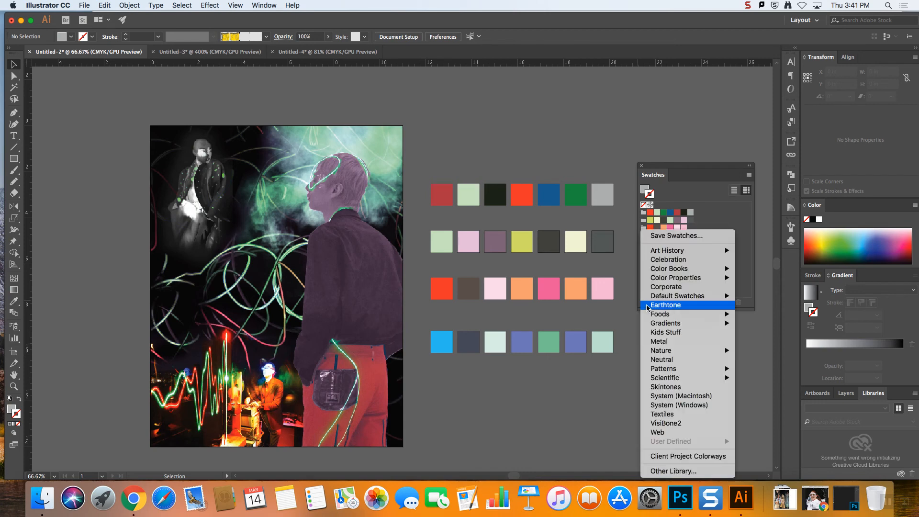
pyautogui.click(676, 236)
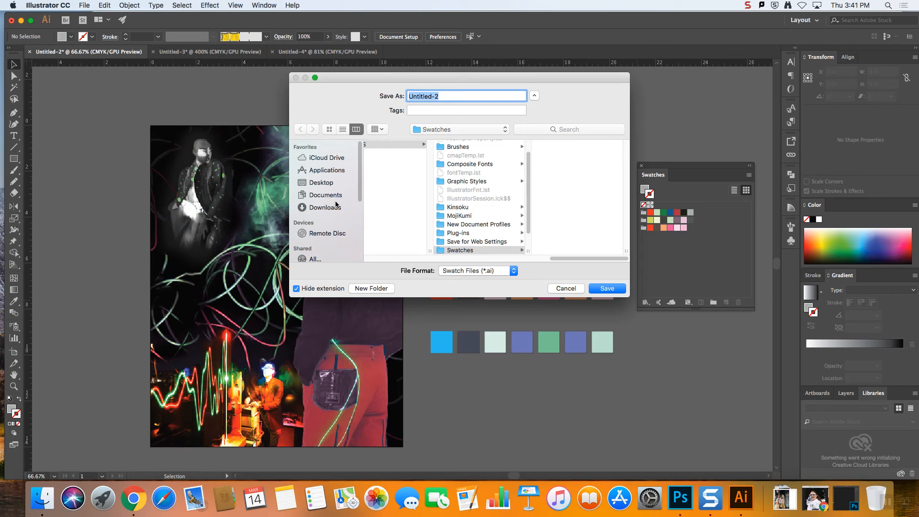
pyautogui.click(328, 184)
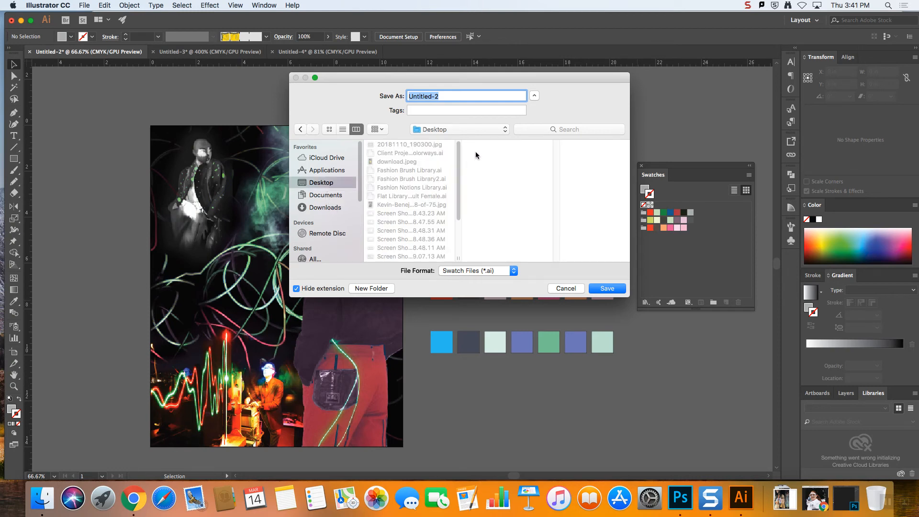
pyautogui.moveTo(446, 94); pyautogui.dragTo(357, 84)
pyautogui.click(426, 153)
pyautogui.click(486, 96)
pyautogui.click(609, 288)
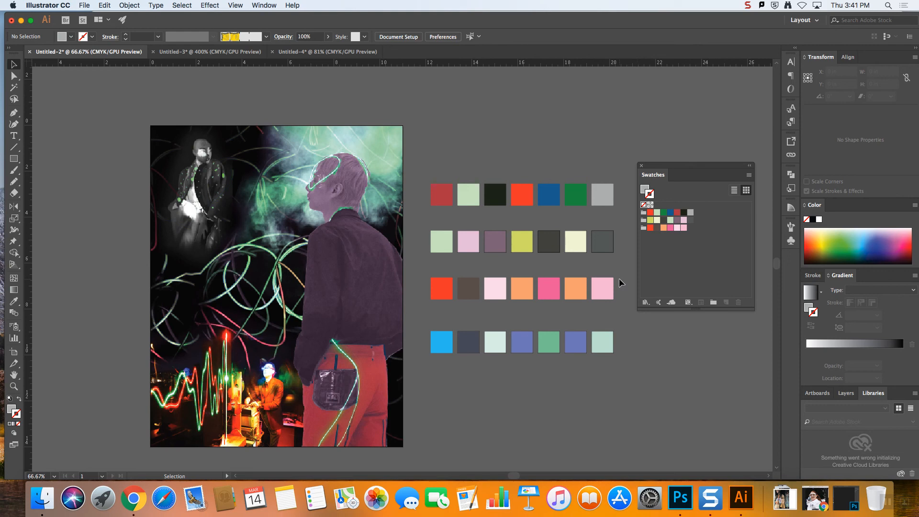
pyautogui.moveTo(622, 205); pyautogui.dragTo(425, 165)
pyautogui.moveTo(567, 169); pyautogui.dragTo(680, 211)
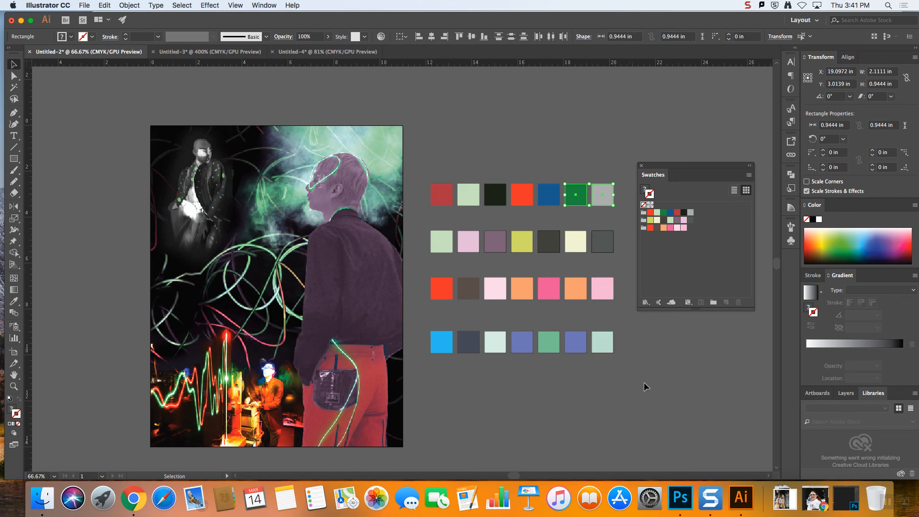
pyautogui.moveTo(421, 260); pyautogui.dragTo(653, 378)
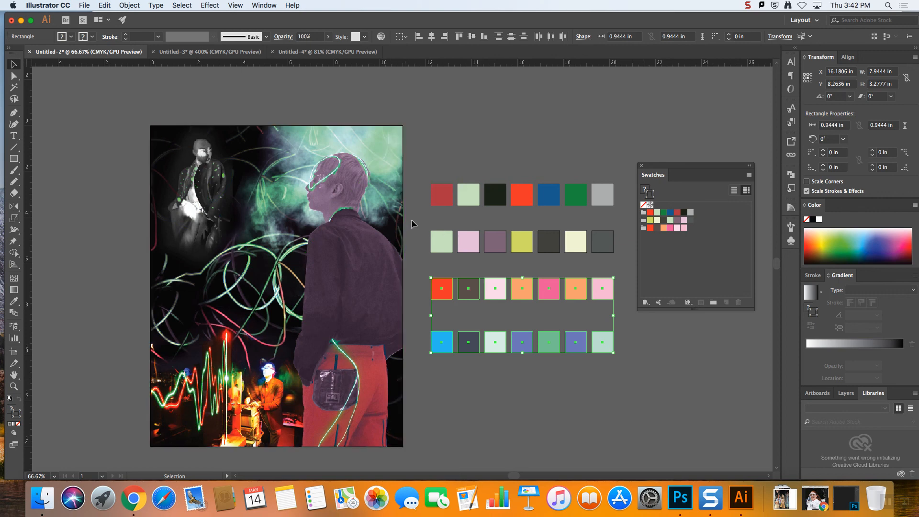
pyautogui.moveTo(630, 262); pyautogui.dragTo(627, 264)
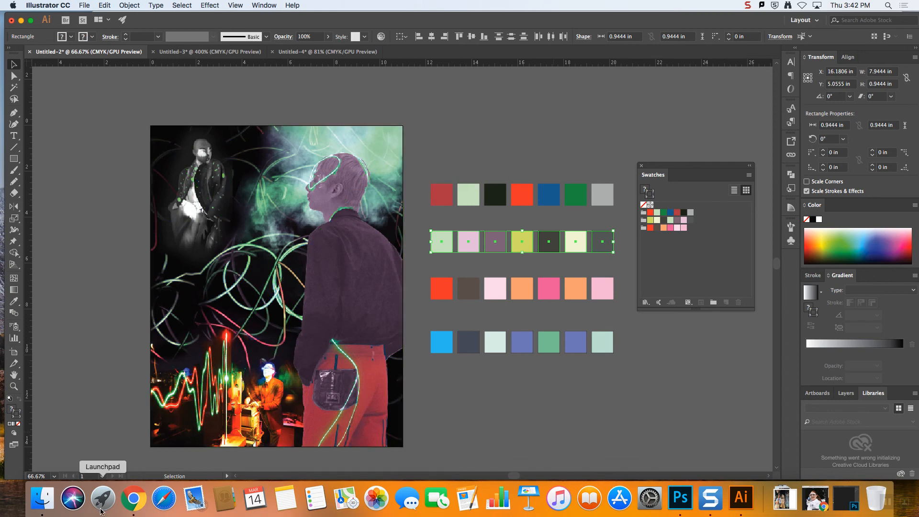
pyautogui.click(748, 5)
pyautogui.click(758, 19)
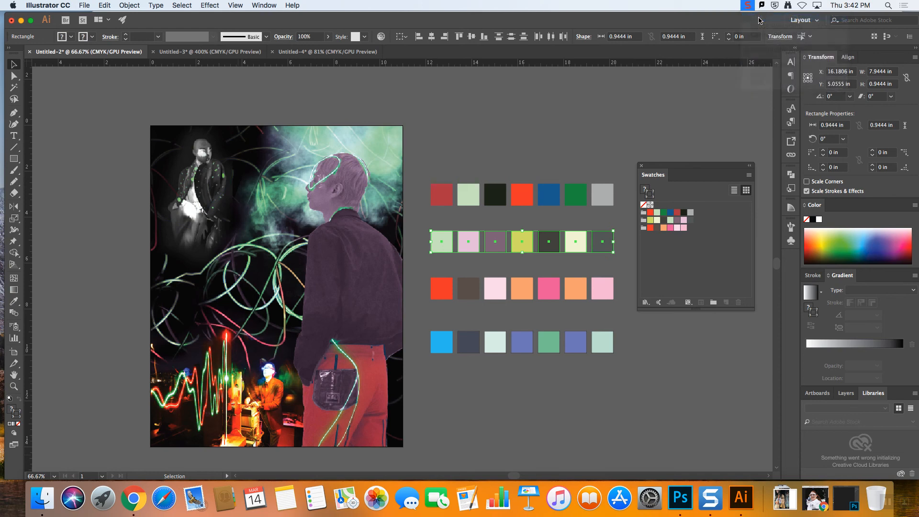